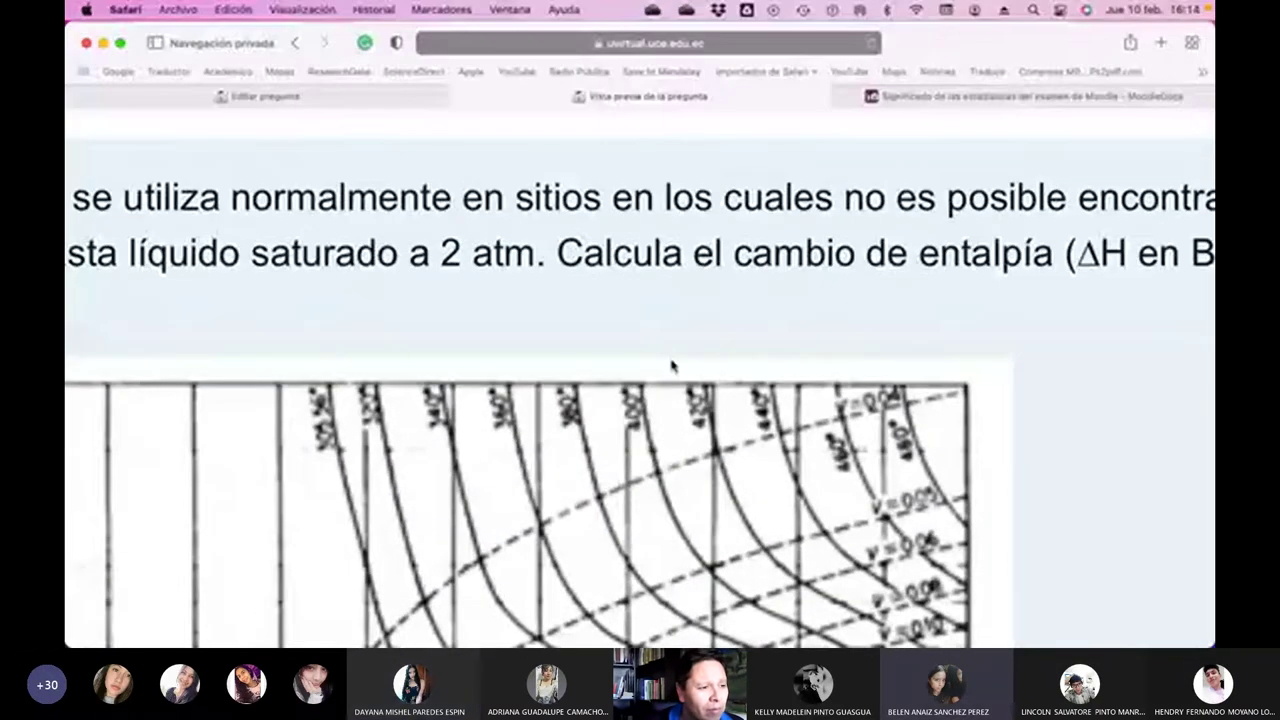
- Examine the n-butane question's full statement and its pressure-enthalpy diagram in the question preview
scroll(672, 366, up, 1)
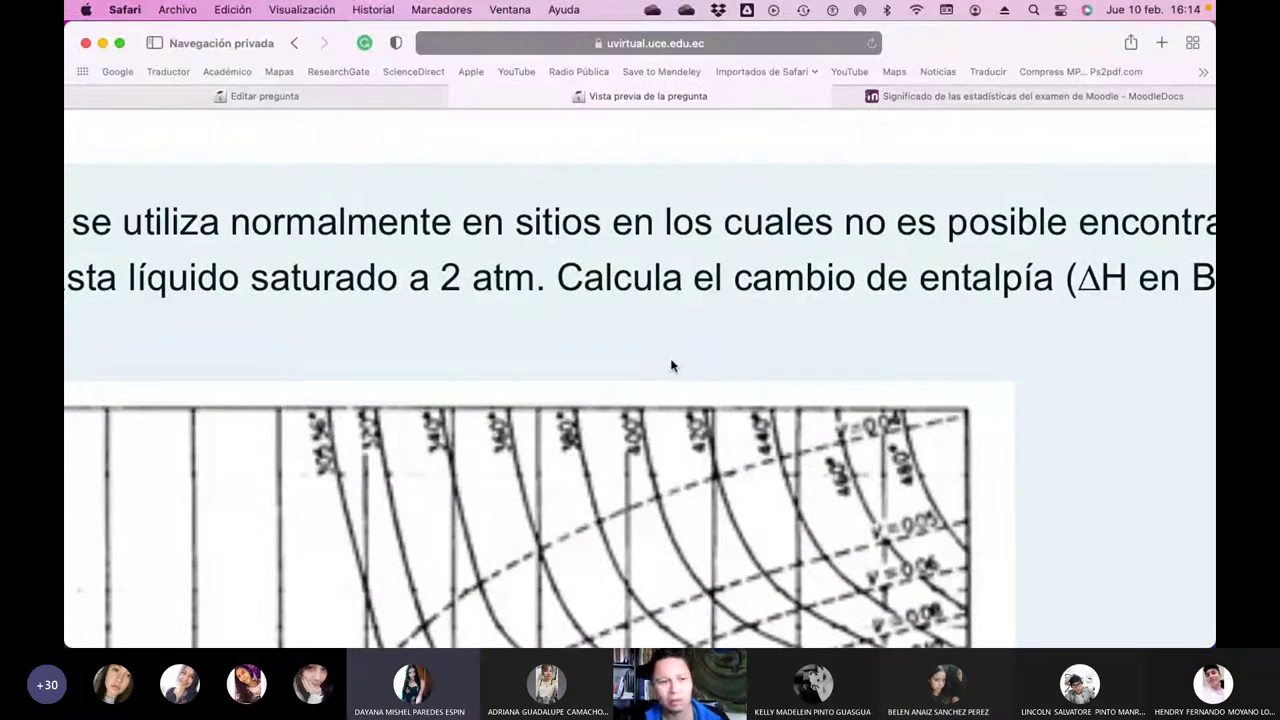
scroll(672, 365, right, 15)
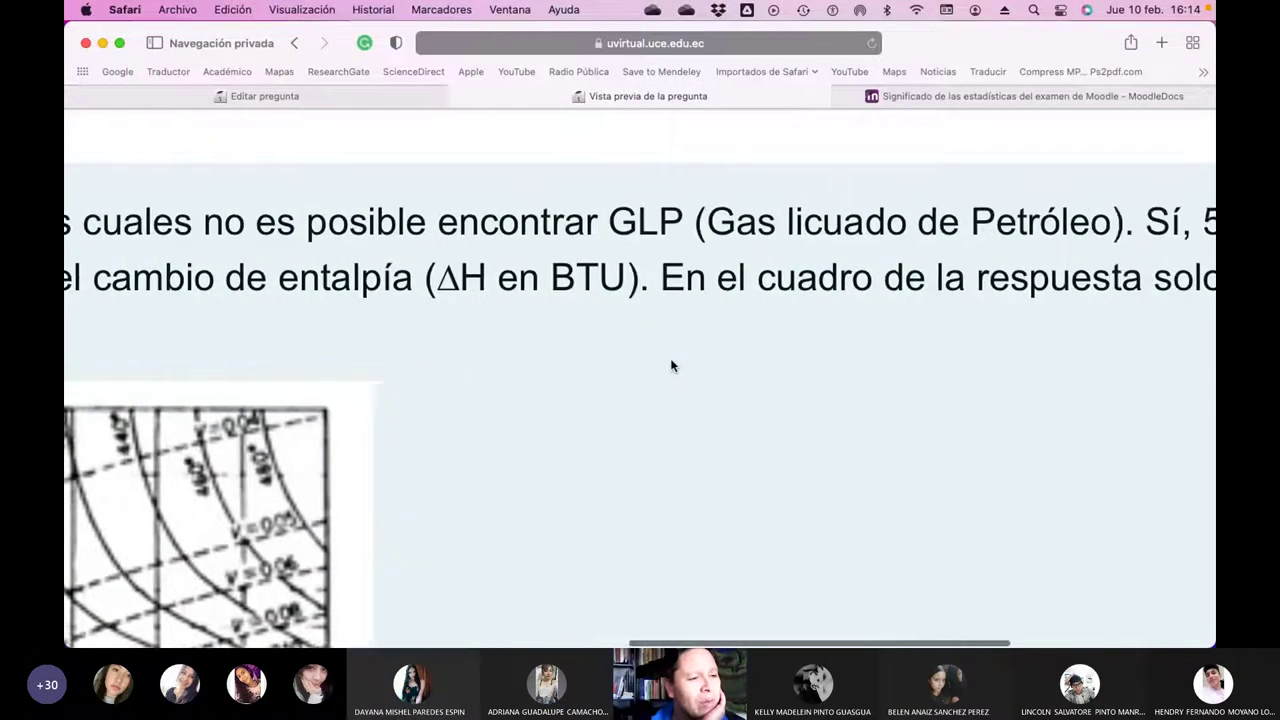
scroll(672, 366, right, 3)
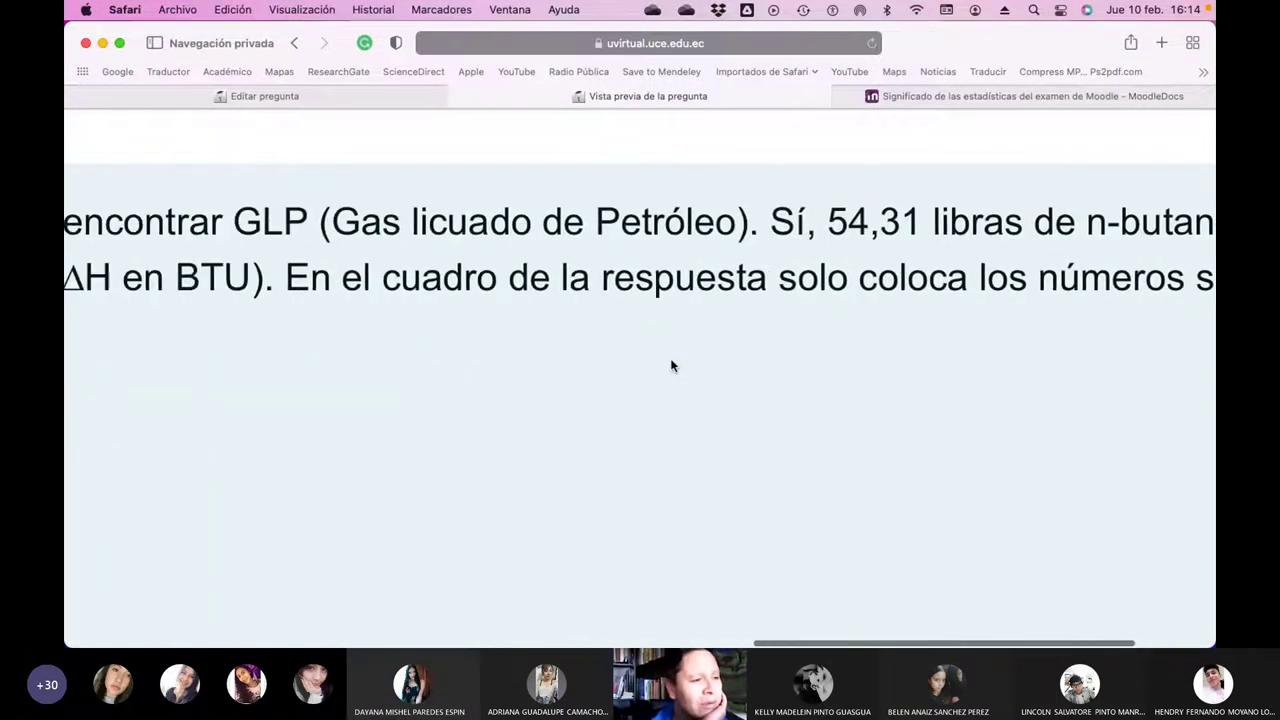
scroll(672, 366, left, 18)
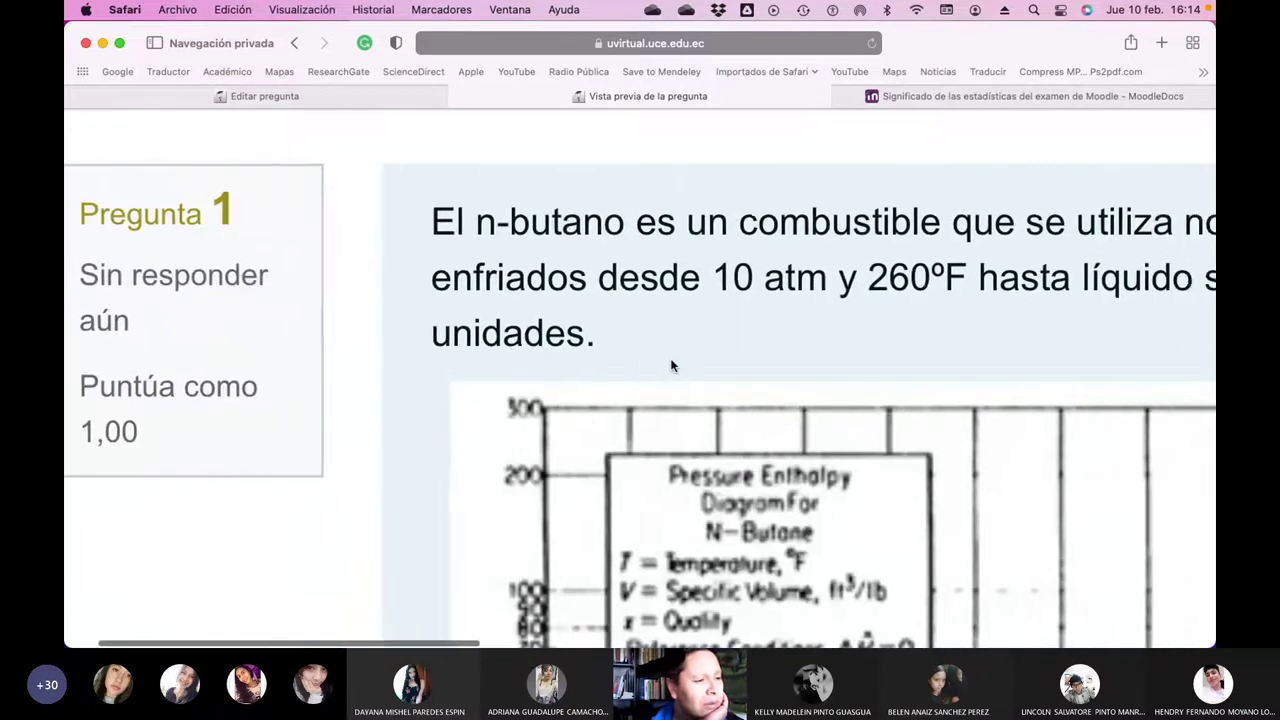
scroll(672, 366, down, 3)
key(super+minus)
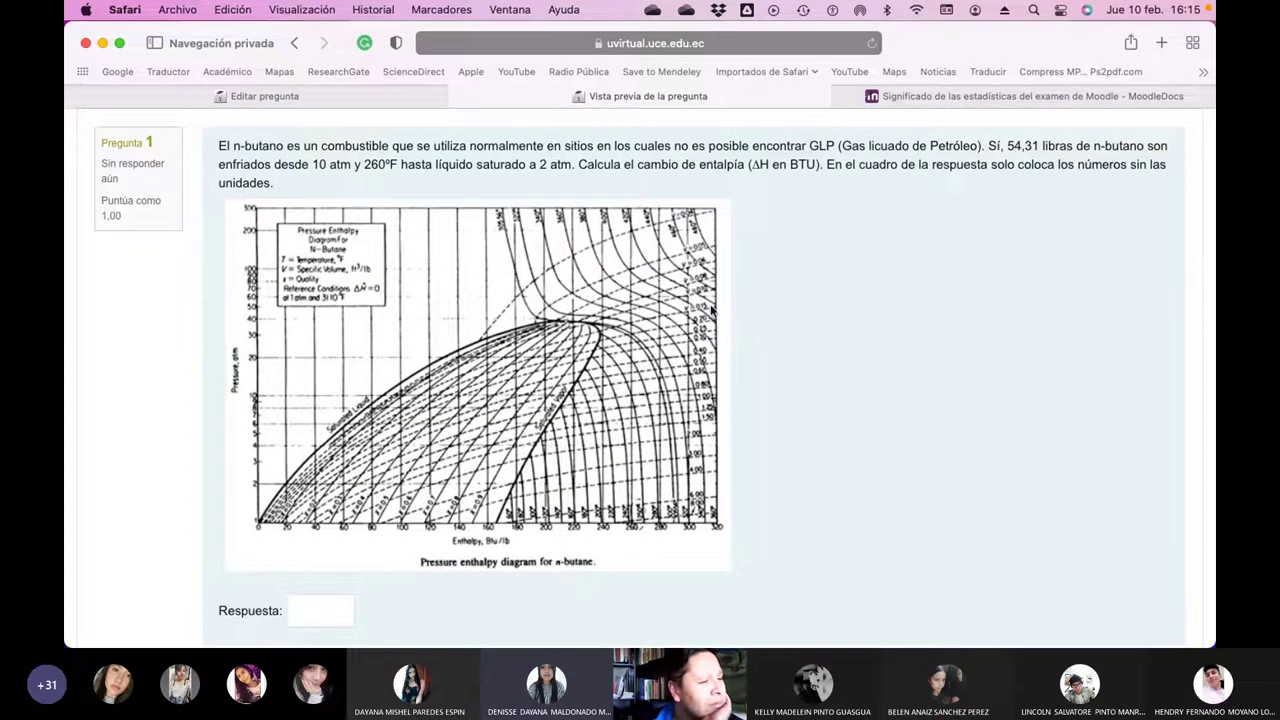
- Check the options for opening or saving the n-butane diagram image without applying any of them
right_click(545, 309)
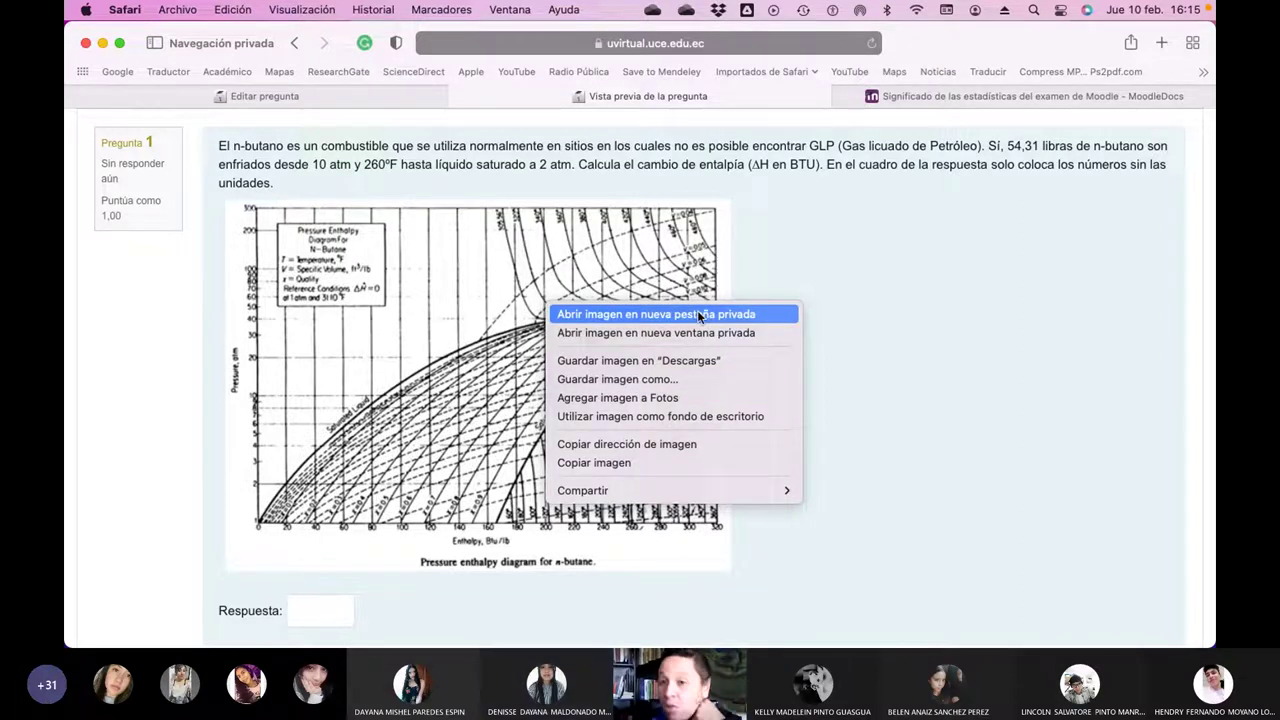
click(821, 287)
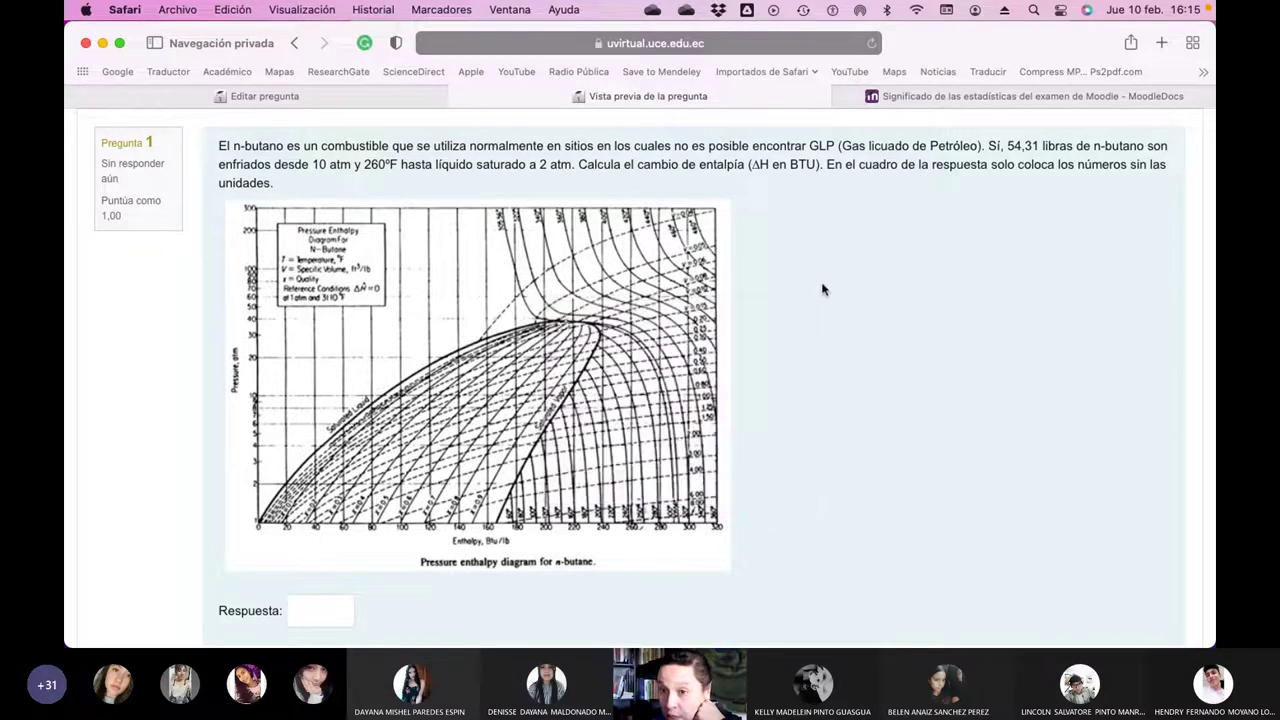
right_click(447, 289)
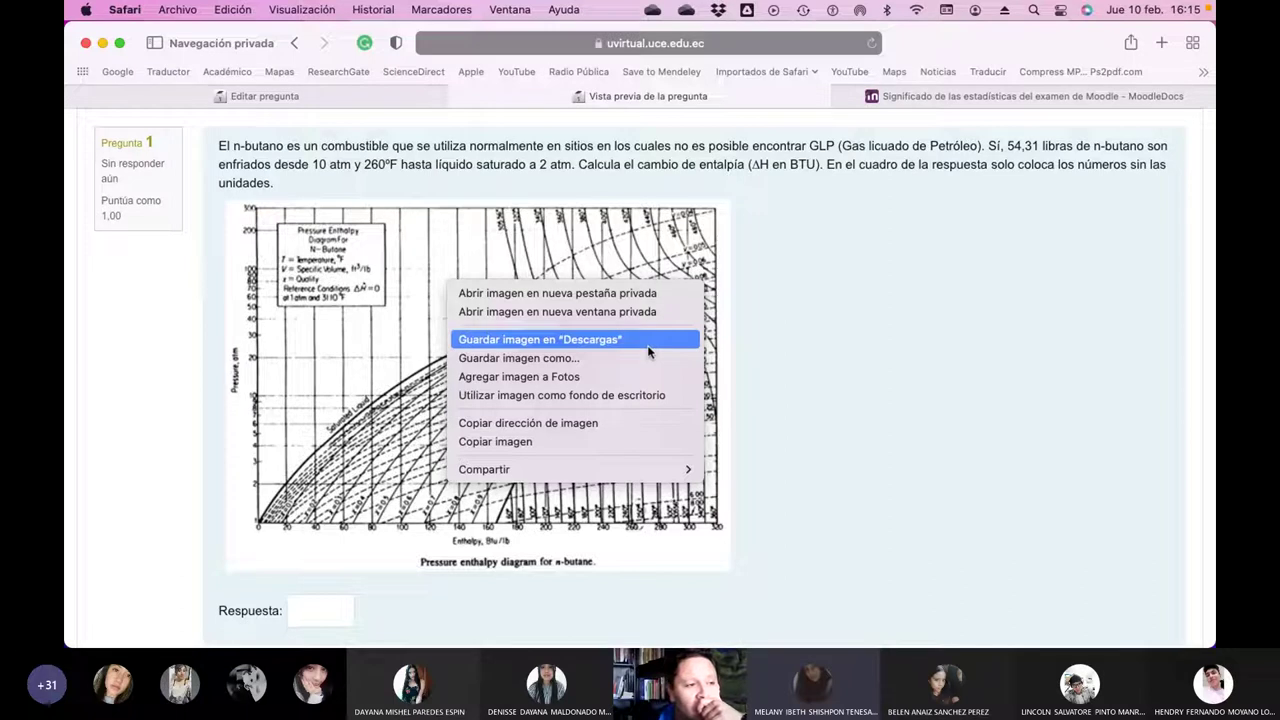
click(799, 336)
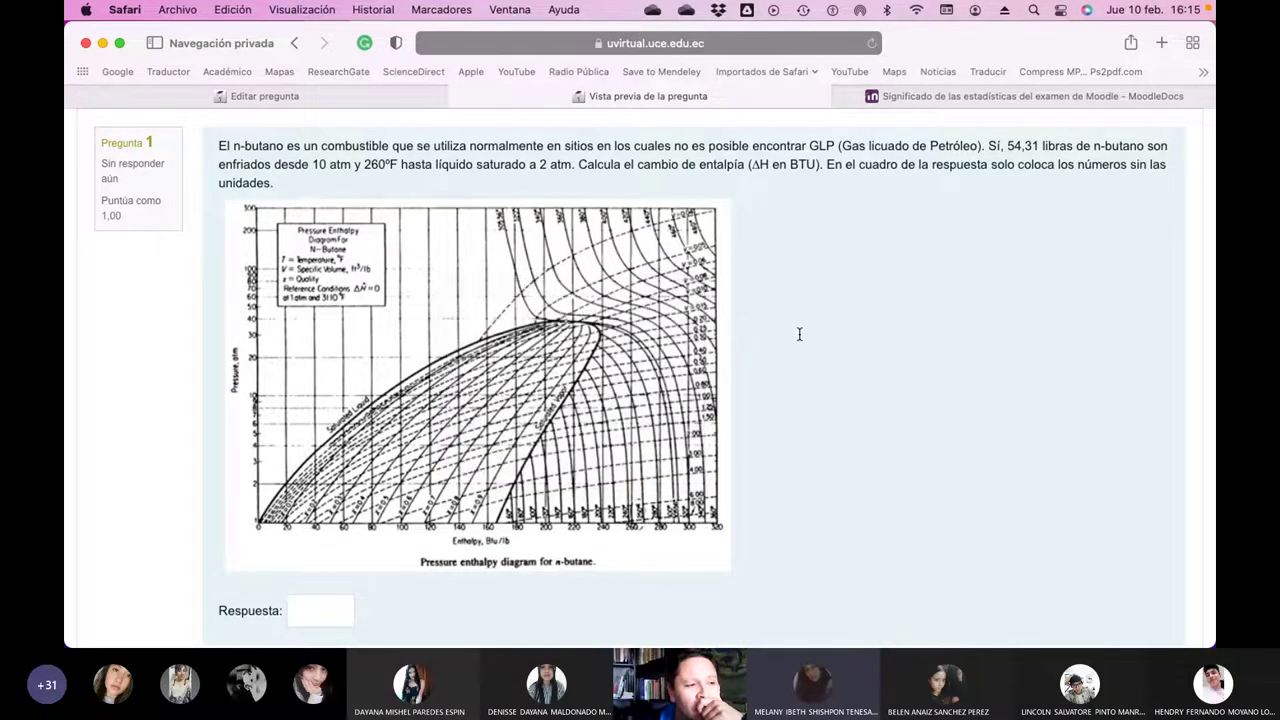
- Close the n-butane preview and preview question 2.32 Cálculo ΔH CO enfriamiento isobárico
scroll(799, 334, down, 4)
click(805, 492)
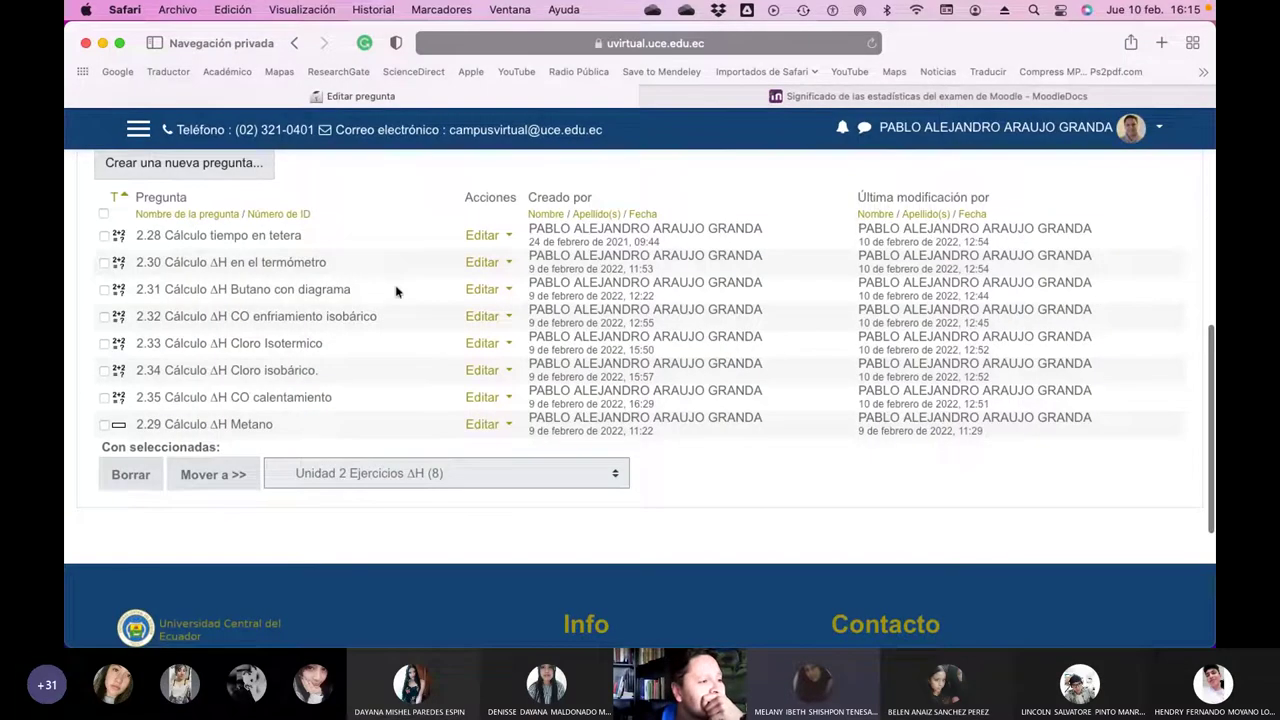
click(507, 317)
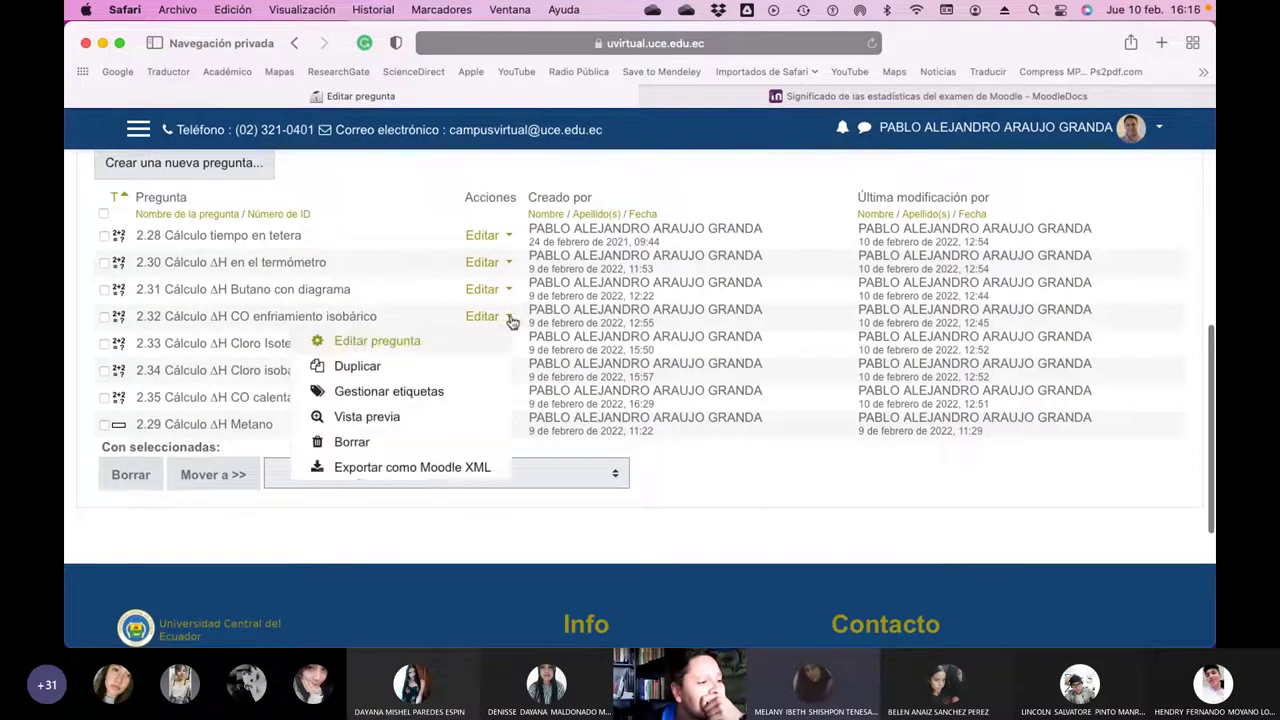
click(378, 417)
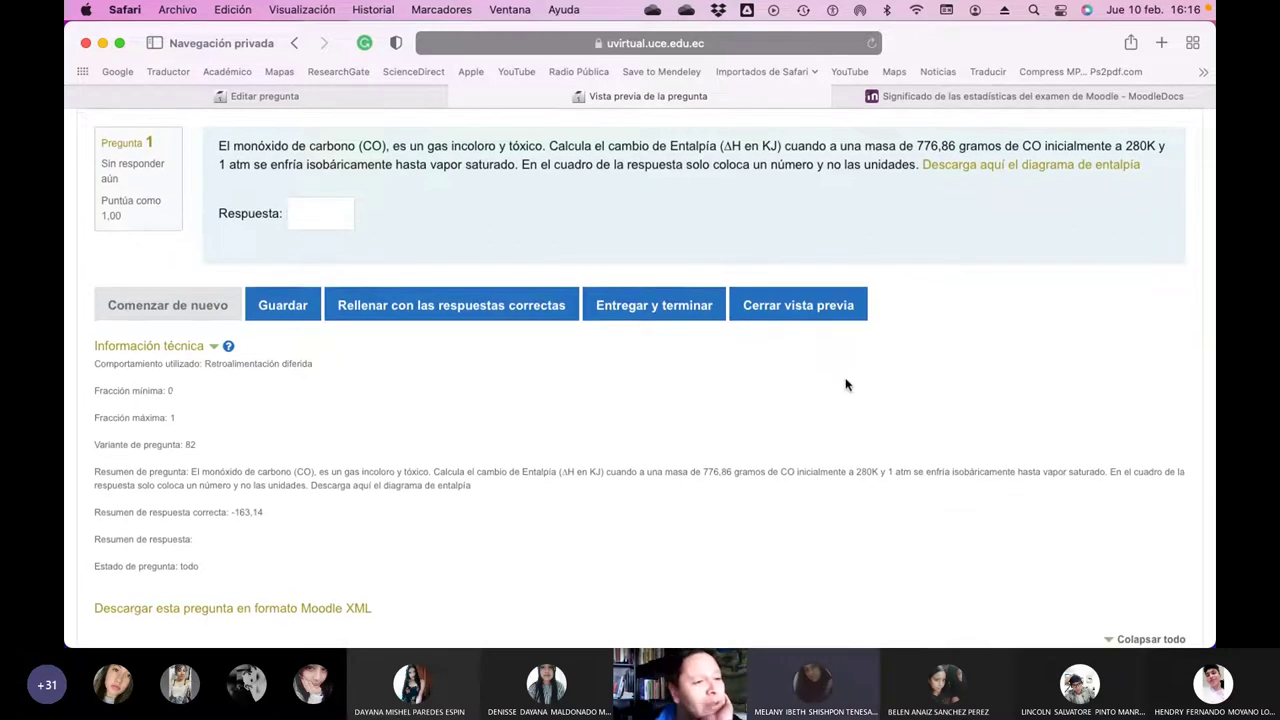
- Open the enthalpy diagram linked in the carbon monoxide question and inspect it enlarged and at full-page size
click(1015, 166)
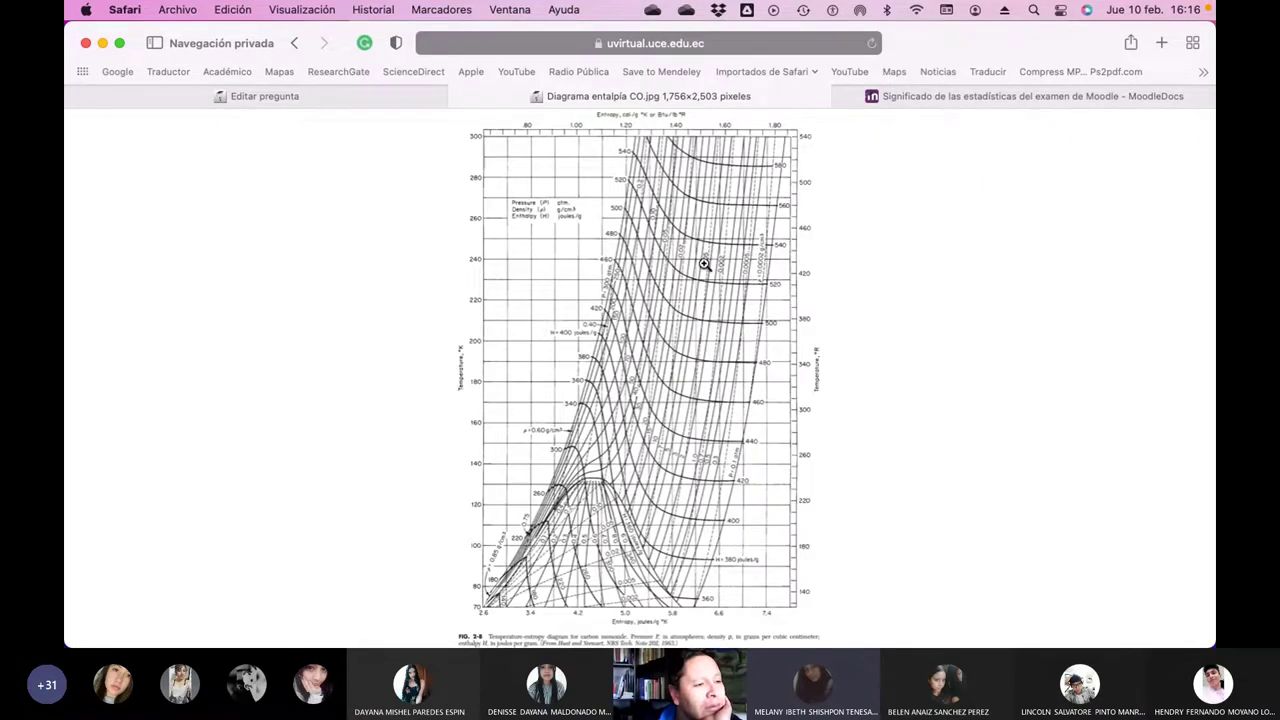
click(704, 263)
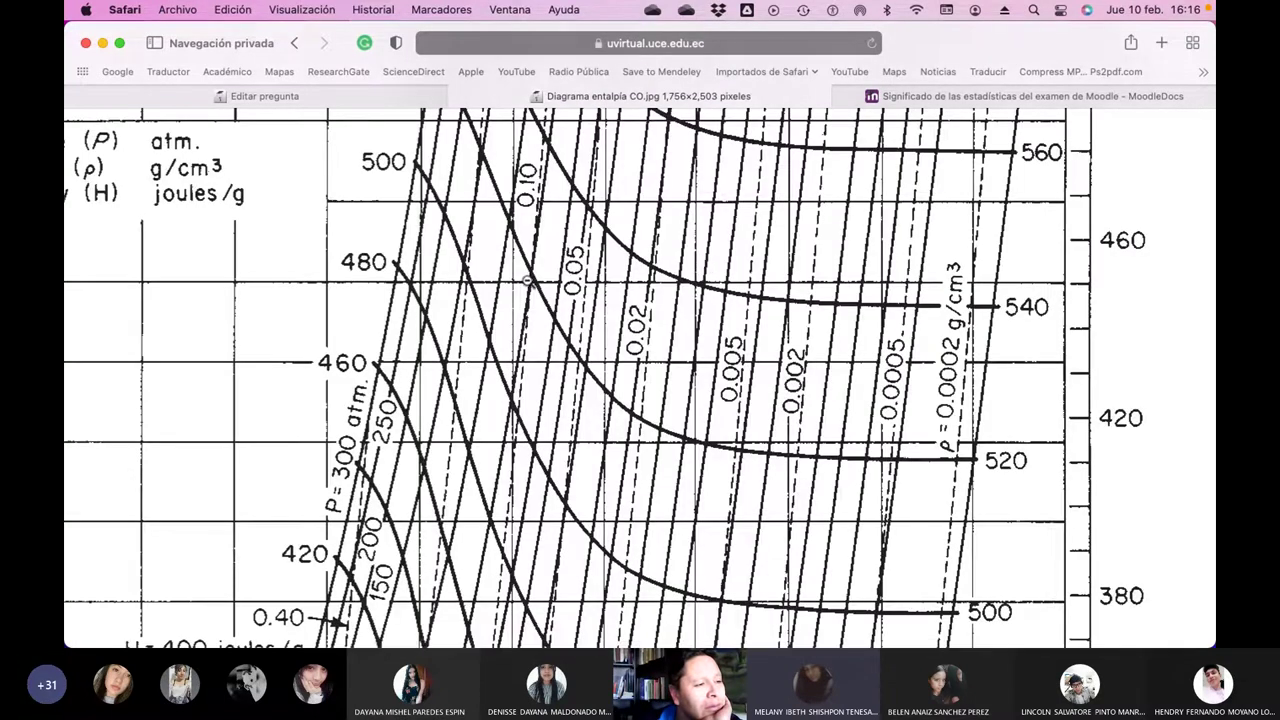
click(527, 282)
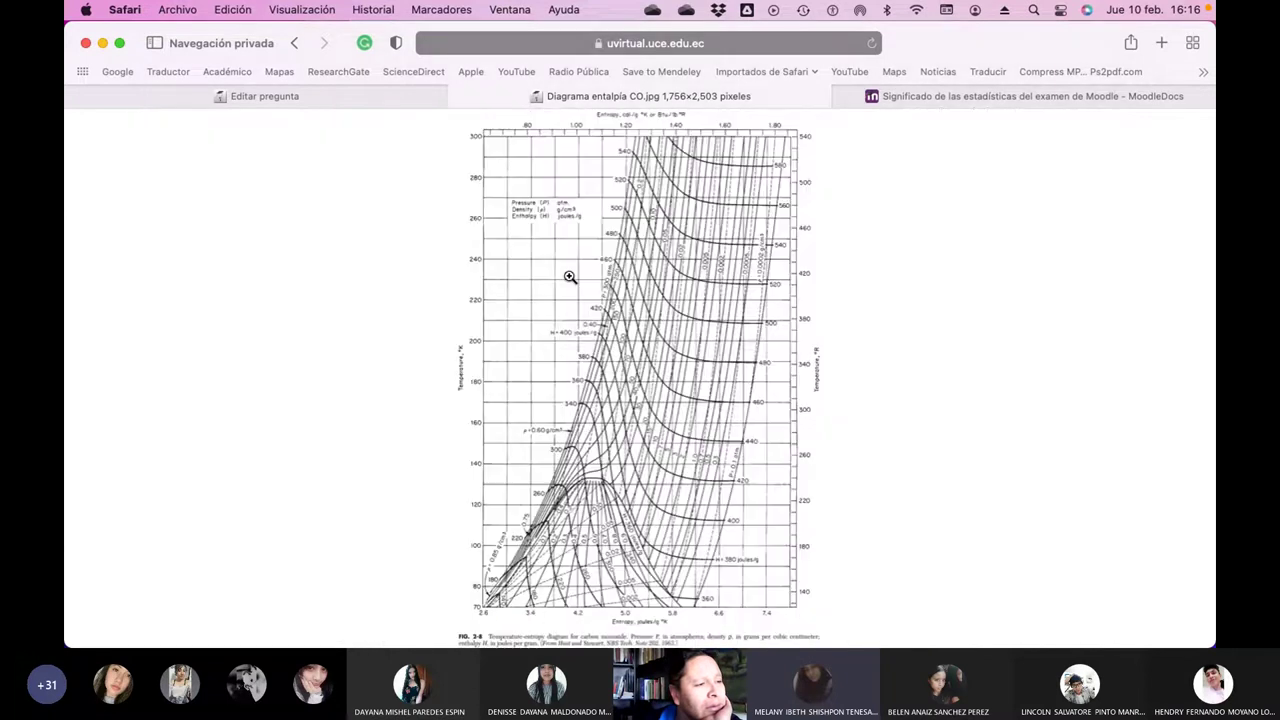
click(570, 277)
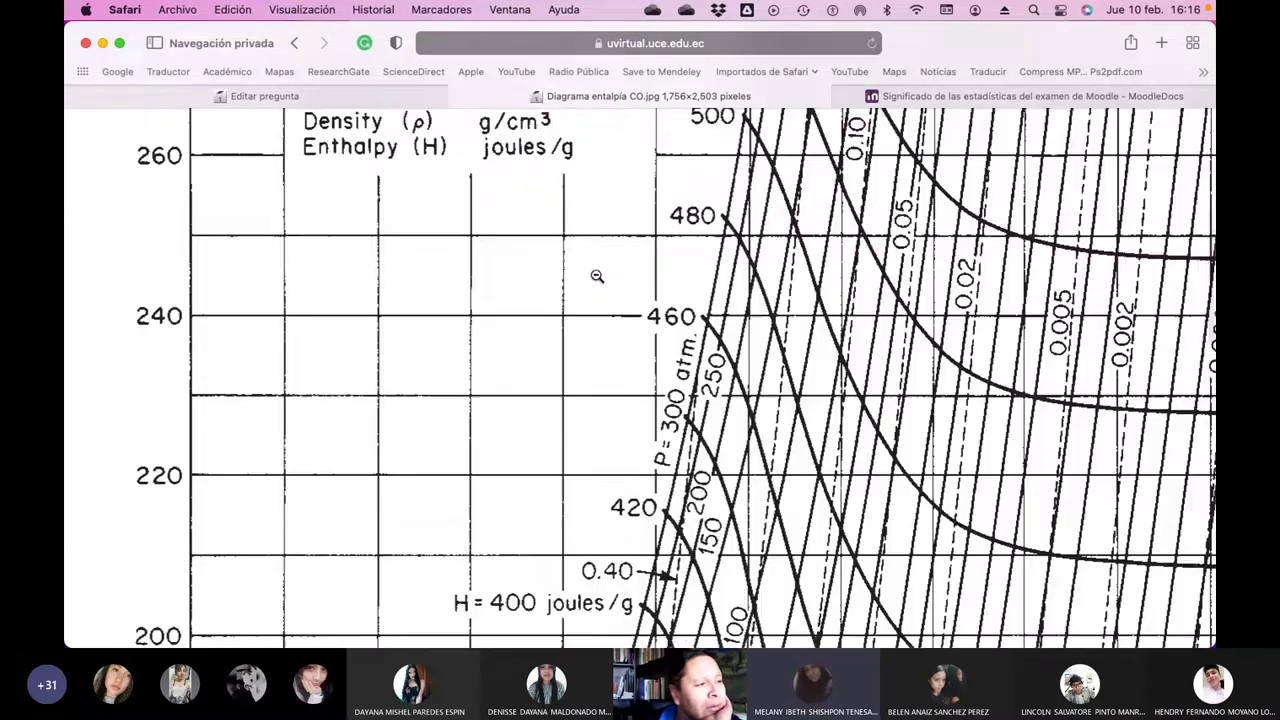
click(683, 280)
click(682, 280)
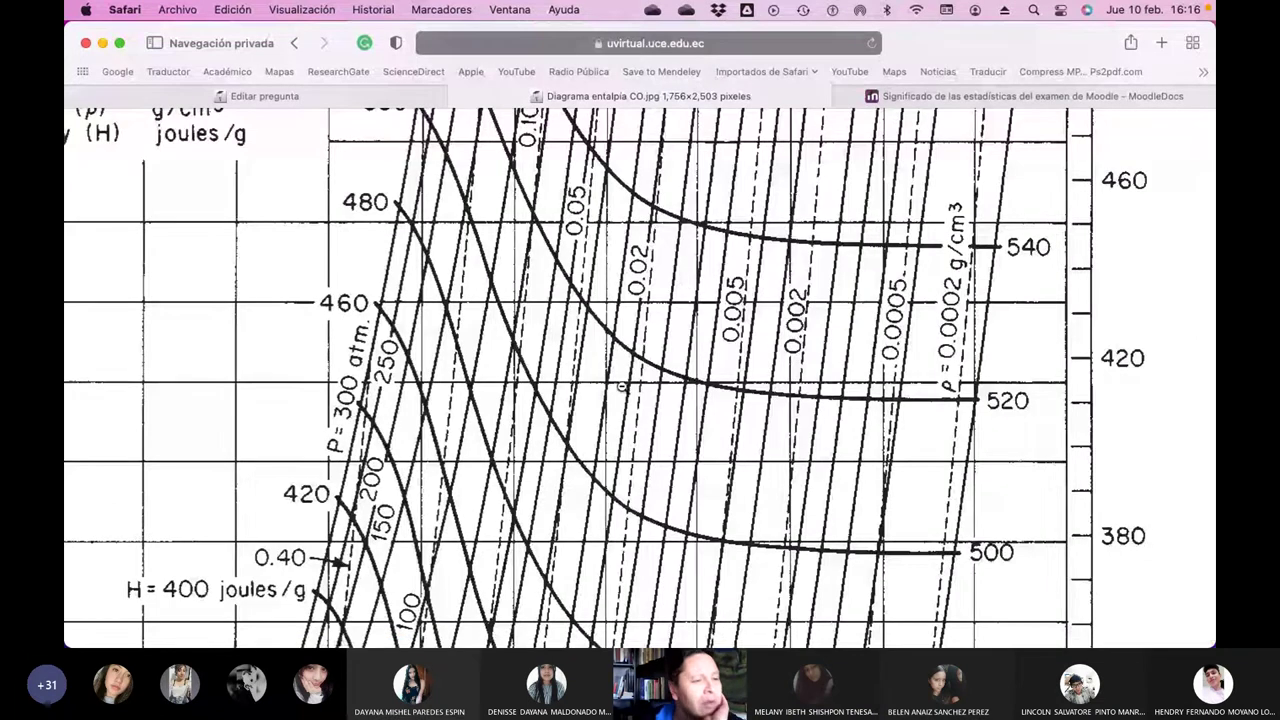
click(622, 387)
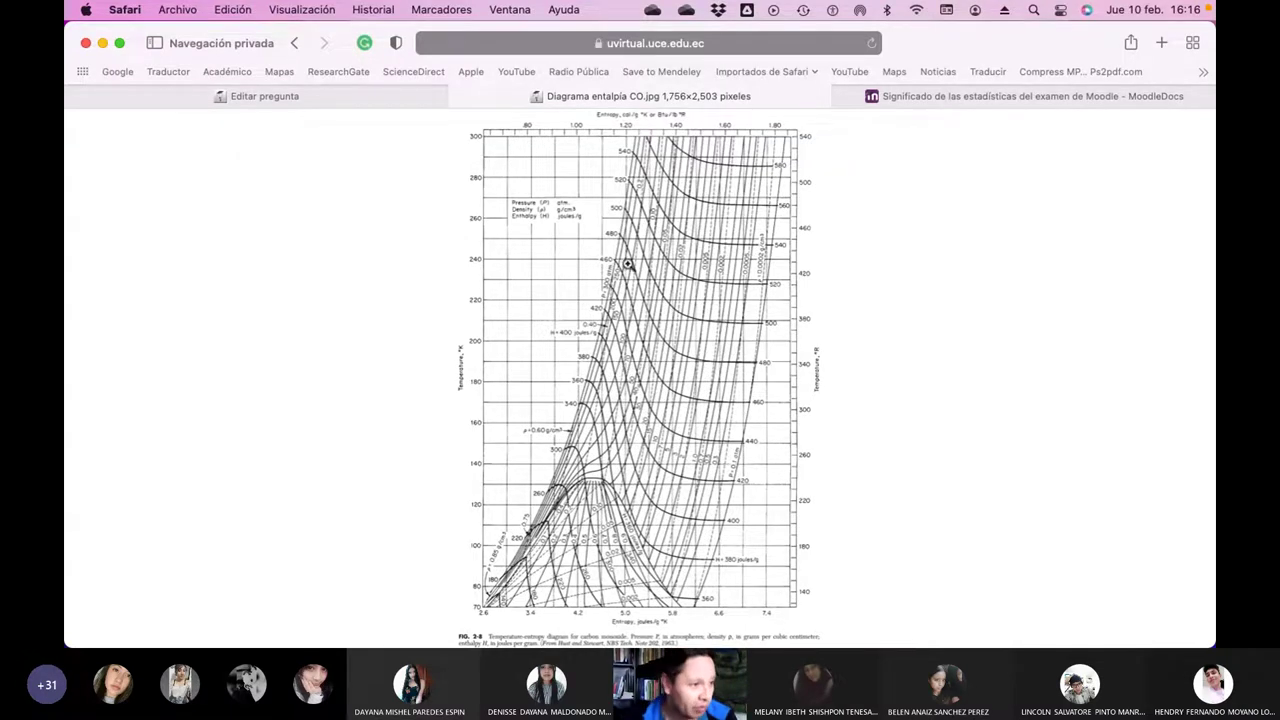
- Close the carbon monoxide diagram and preview question 2.33 Cálculo ΔH Cloro Isotermico from the question list
click(286, 96)
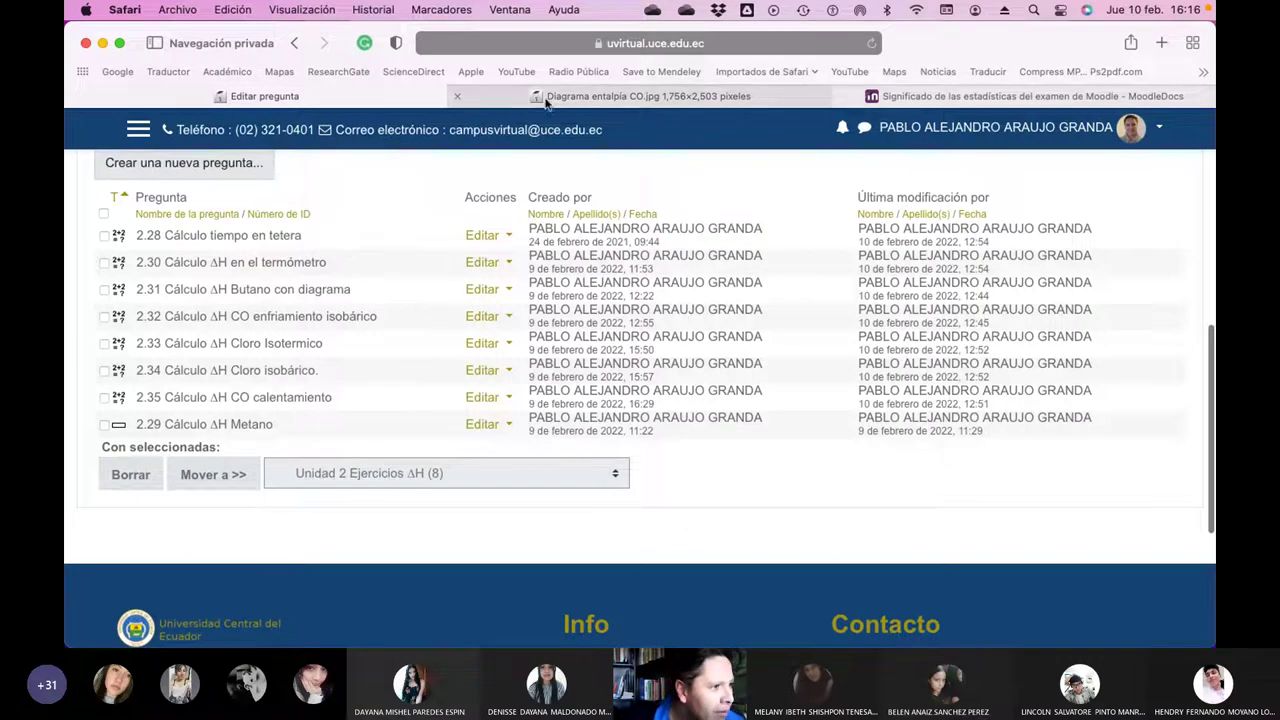
click(498, 99)
click(457, 96)
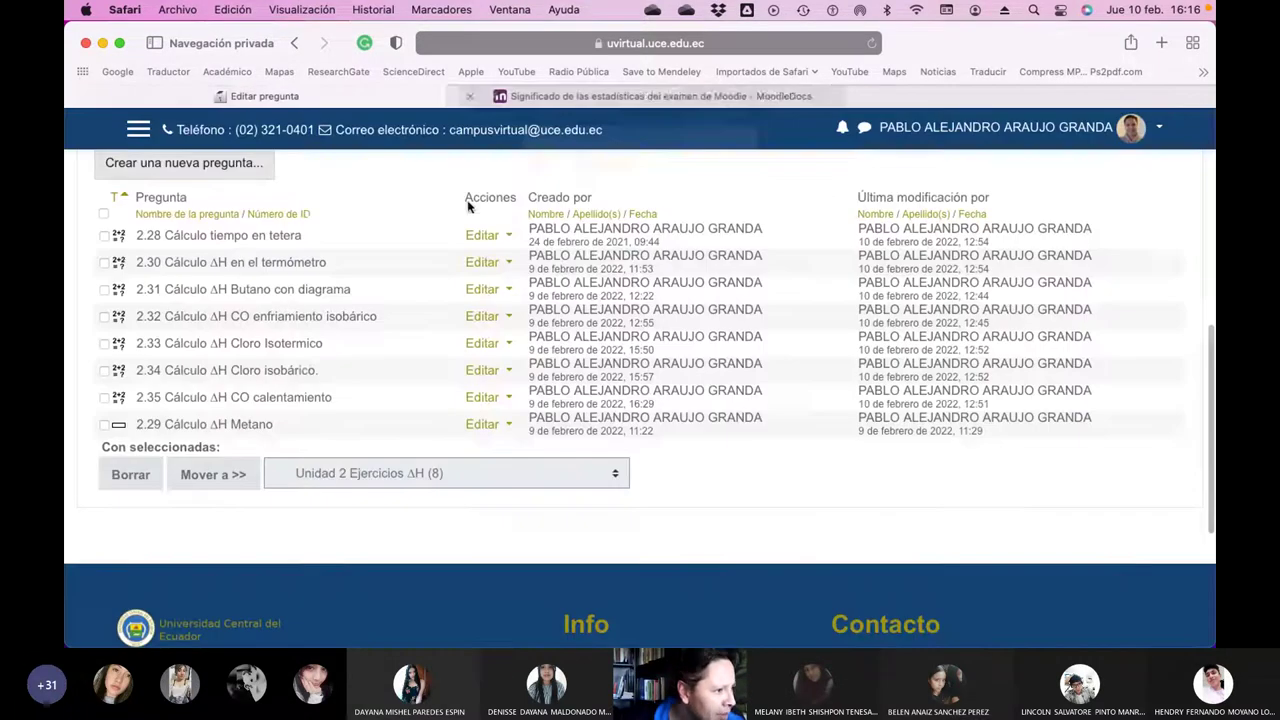
click(506, 345)
click(399, 441)
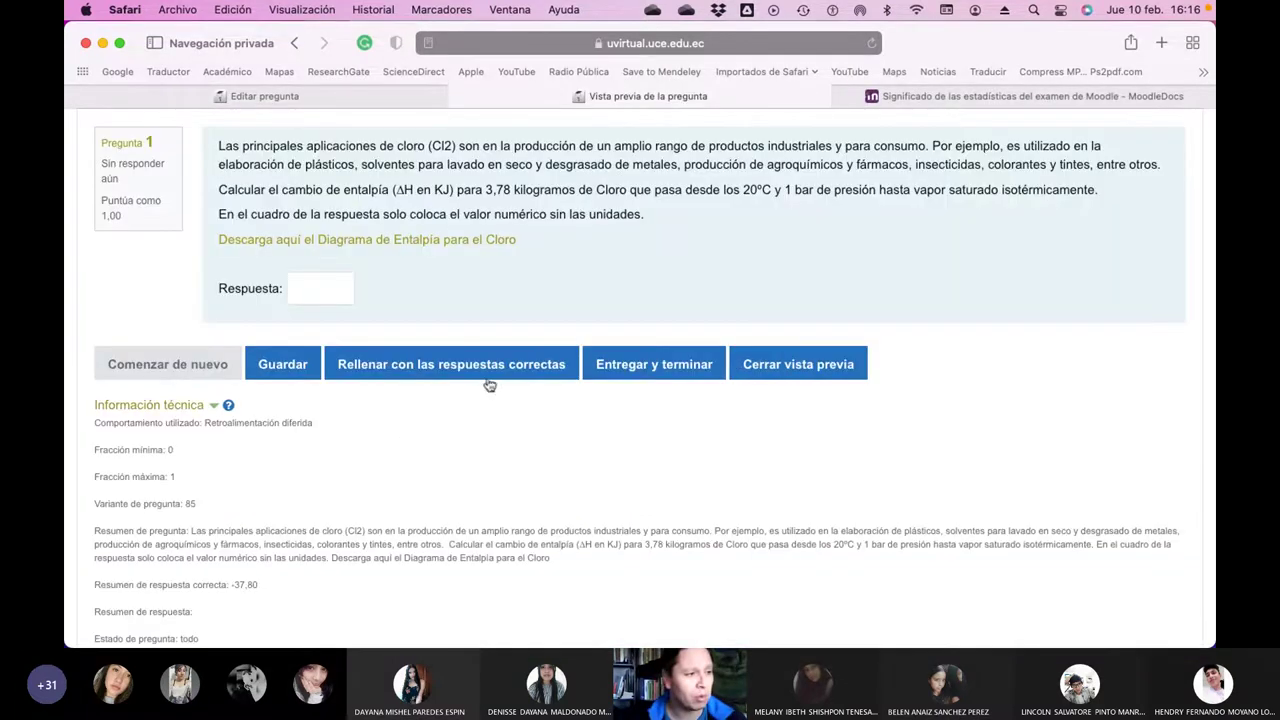
- Open the chlorine enthalpy diagram linked in the question and examine its enlarged curves and axes
click(435, 246)
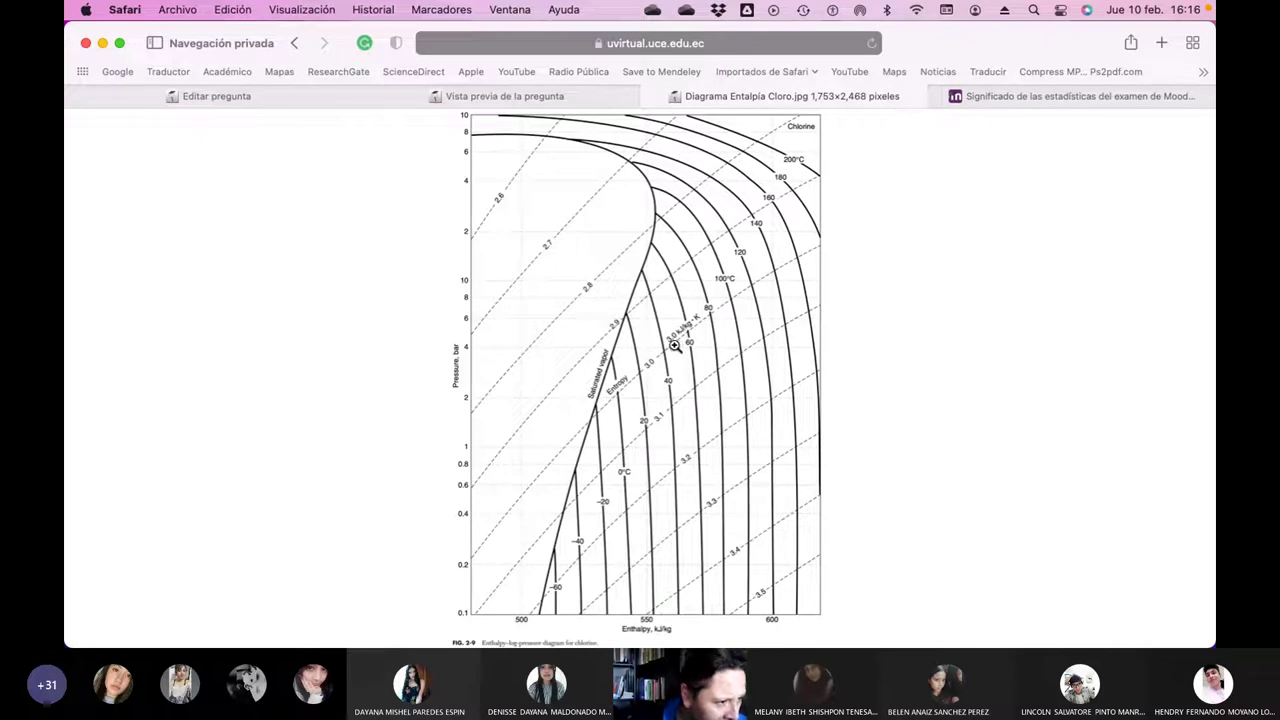
click(581, 284)
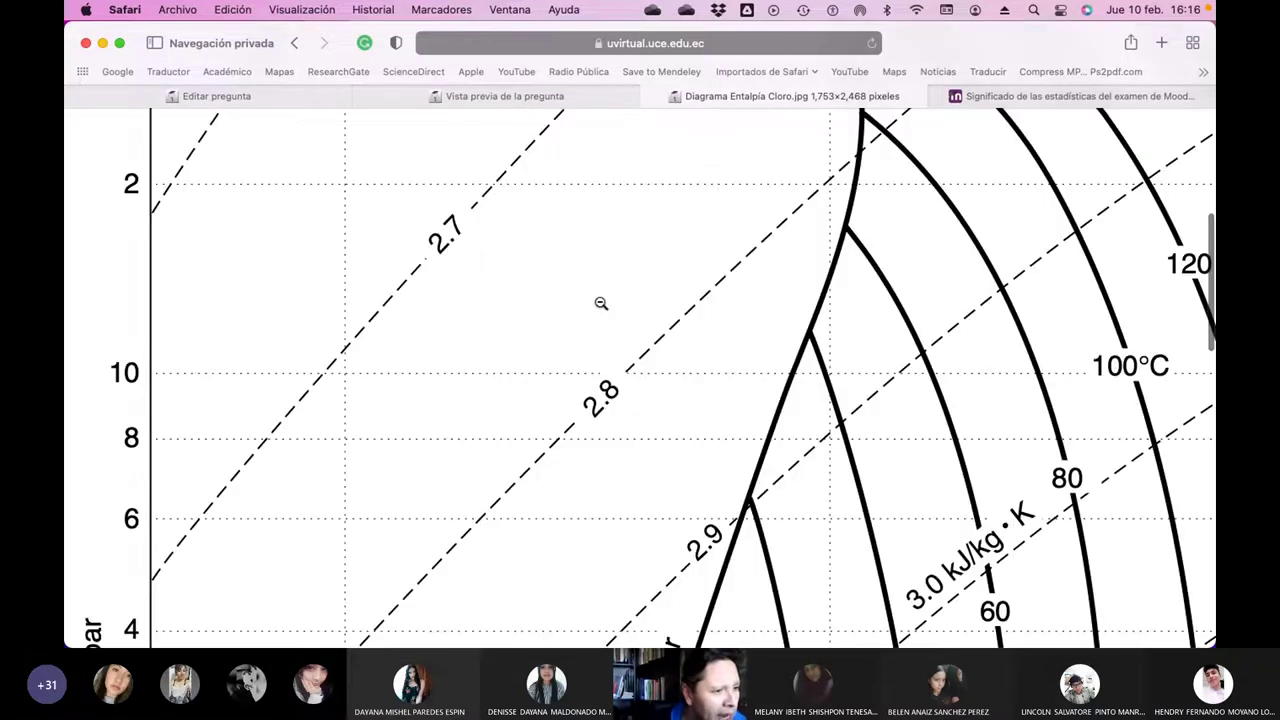
scroll(1086, 380, right, 3)
scroll(1086, 378, right, 5)
scroll(1056, 333, up, 5)
scroll(1056, 333, down, 7)
scroll(1056, 333, down, 10)
scroll(1056, 333, left, 2)
scroll(1056, 333, left, 10)
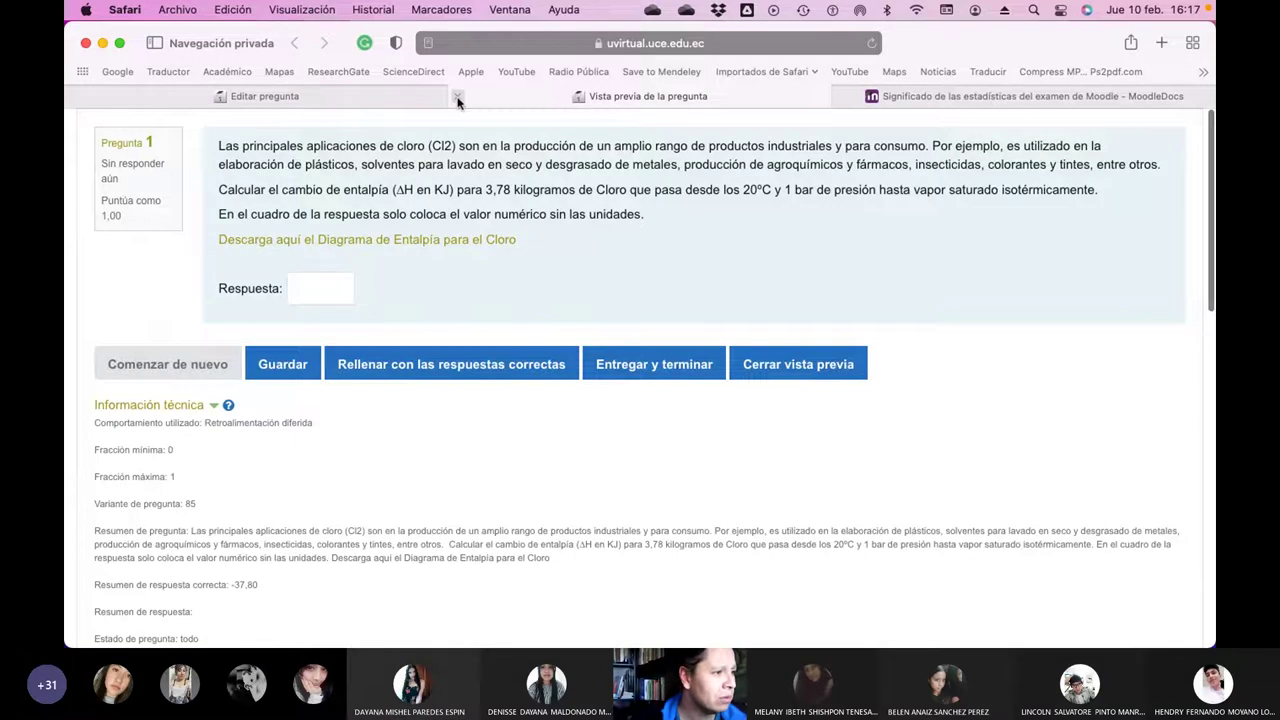
- Close the chlorine question preview and preview question 2.32 Cálculo ΔH CO enfriamiento isobárico again
click(457, 97)
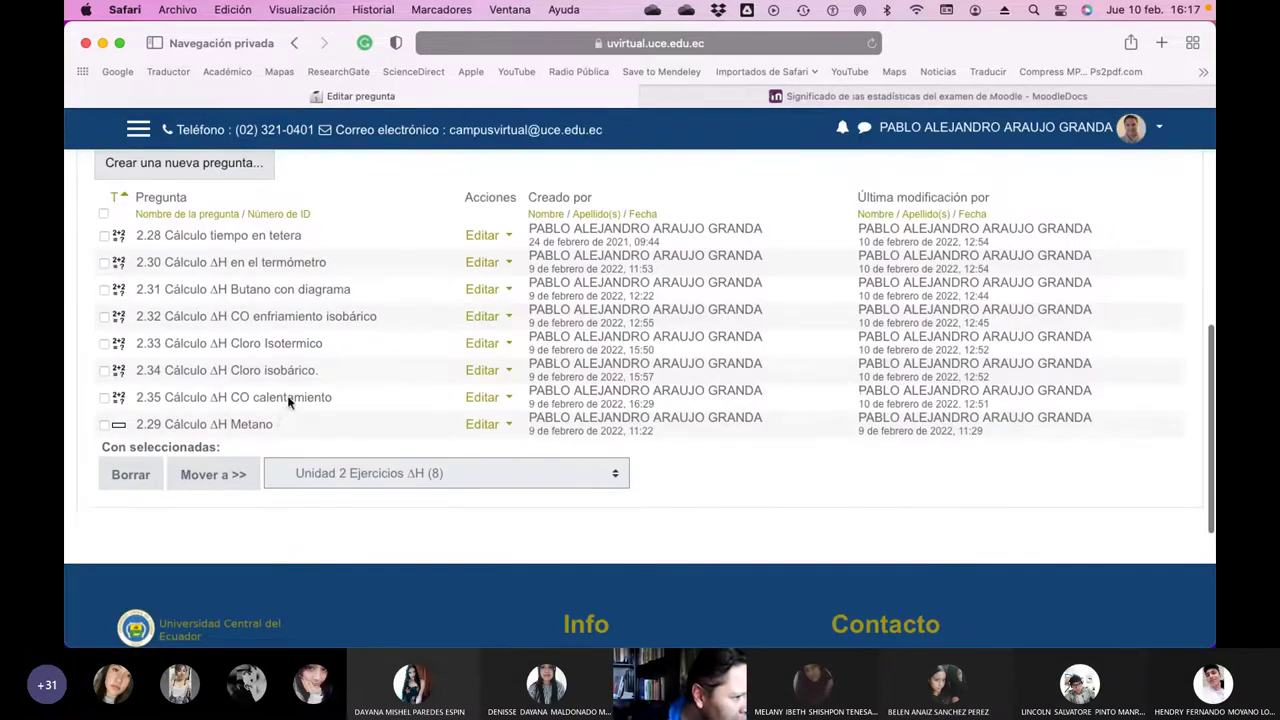
click(506, 318)
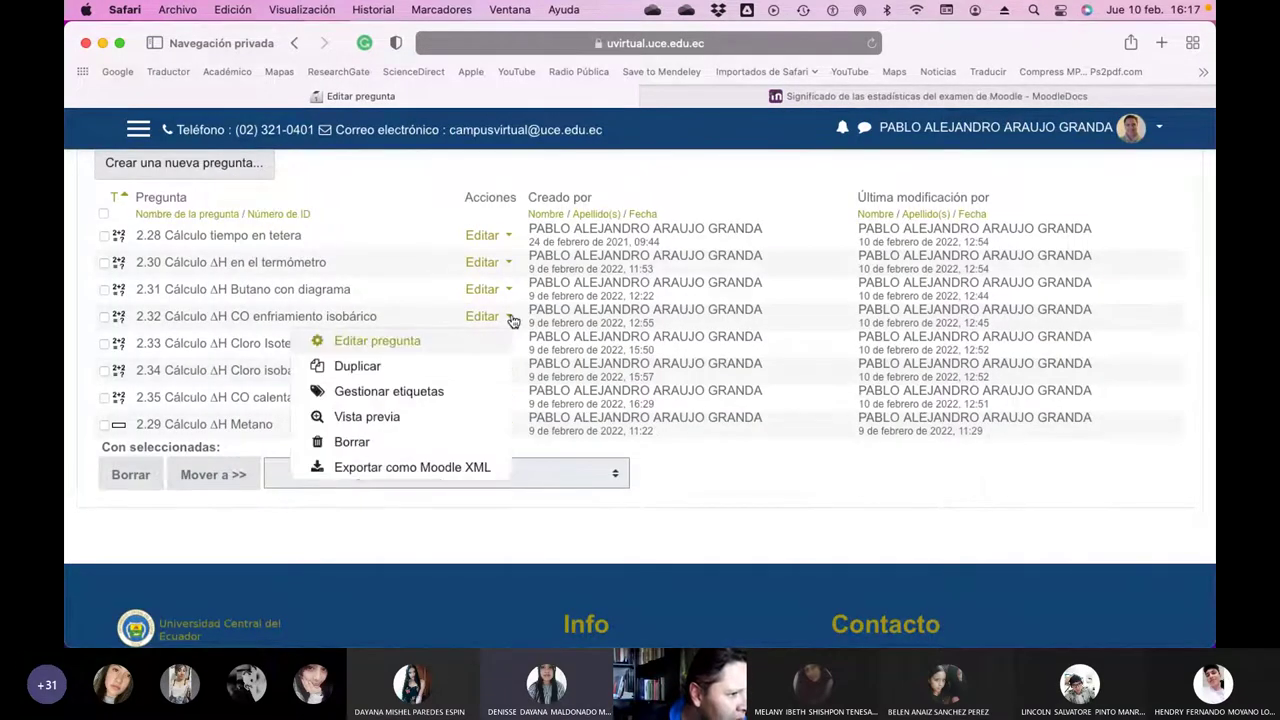
click(381, 420)
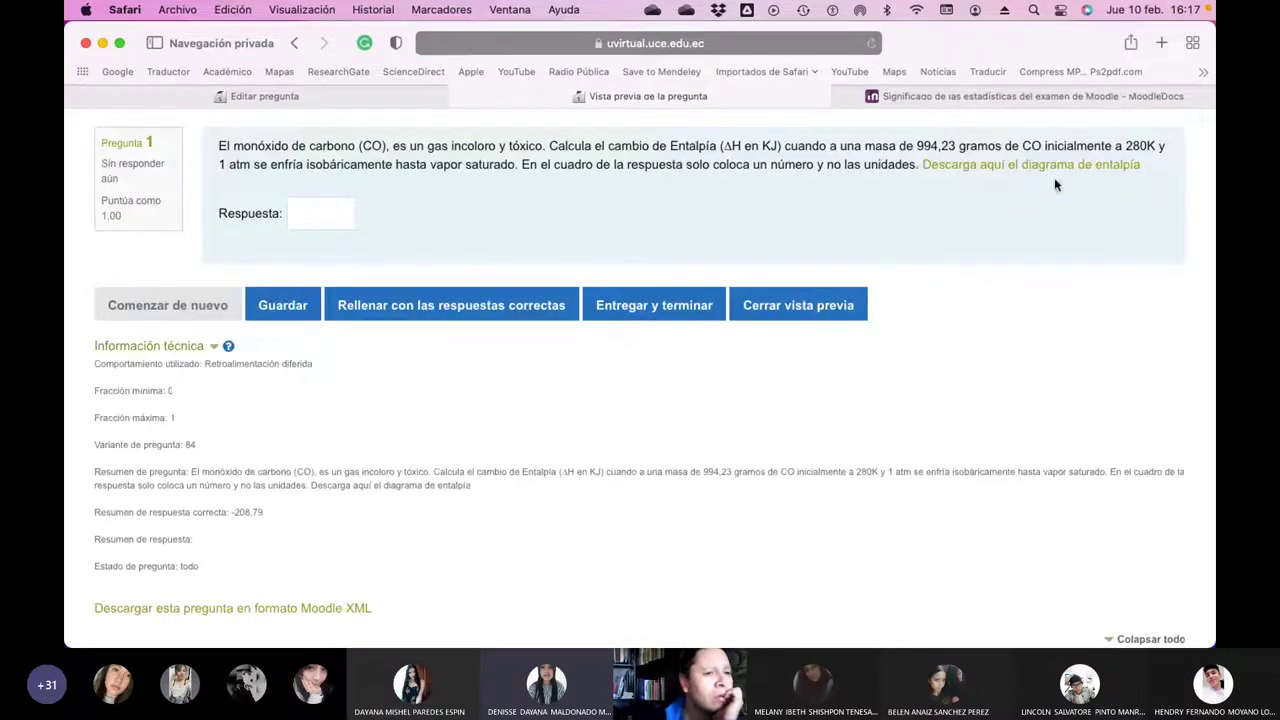
- Open the linked carbon monoxide diagram and examine it enlarged, from the upper entropy scale down to the saturation region and lower axis
click(1045, 167)
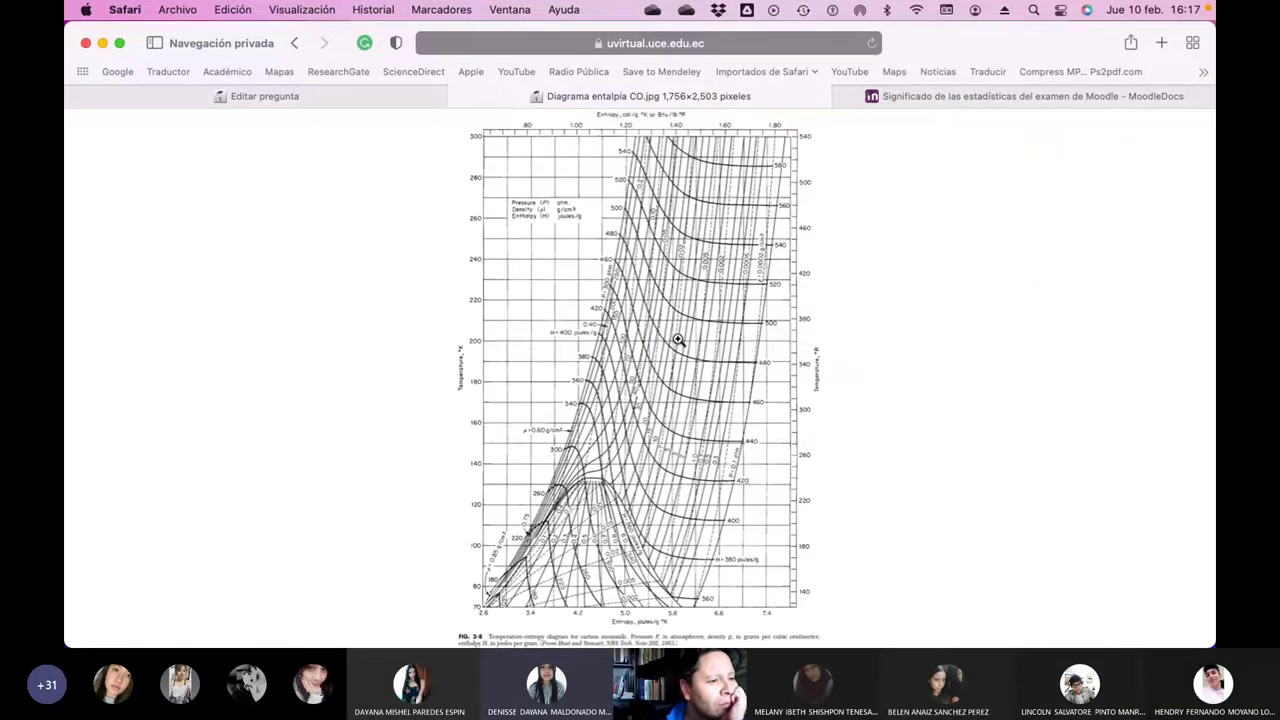
click(678, 341)
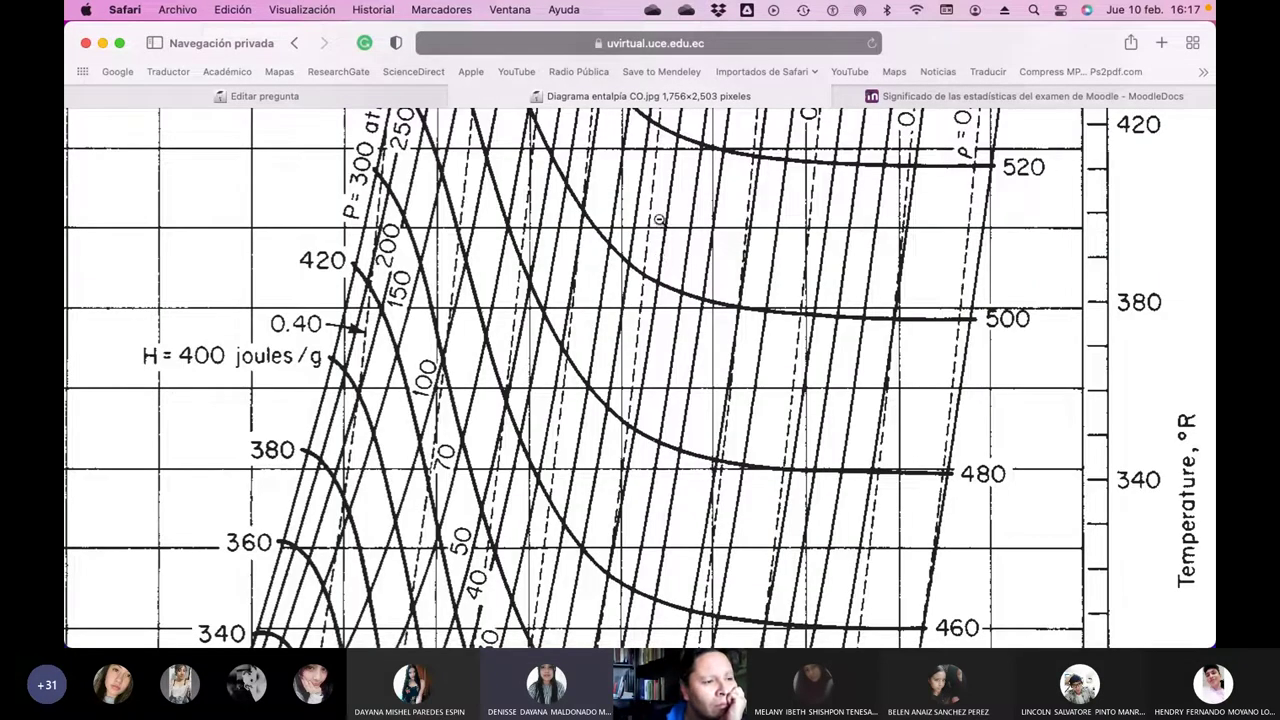
scroll(670, 260, up, 10)
scroll(680, 315, up, 3)
scroll(680, 316, down, 17)
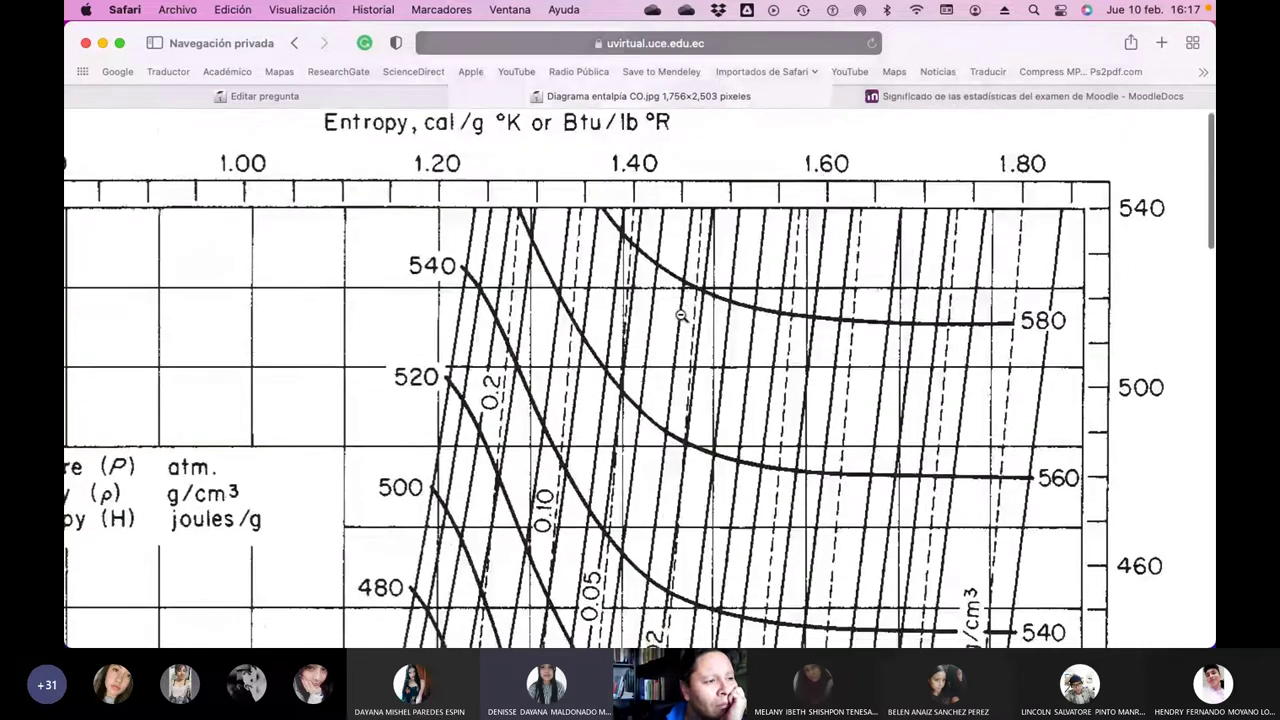
scroll(680, 316, down, 20)
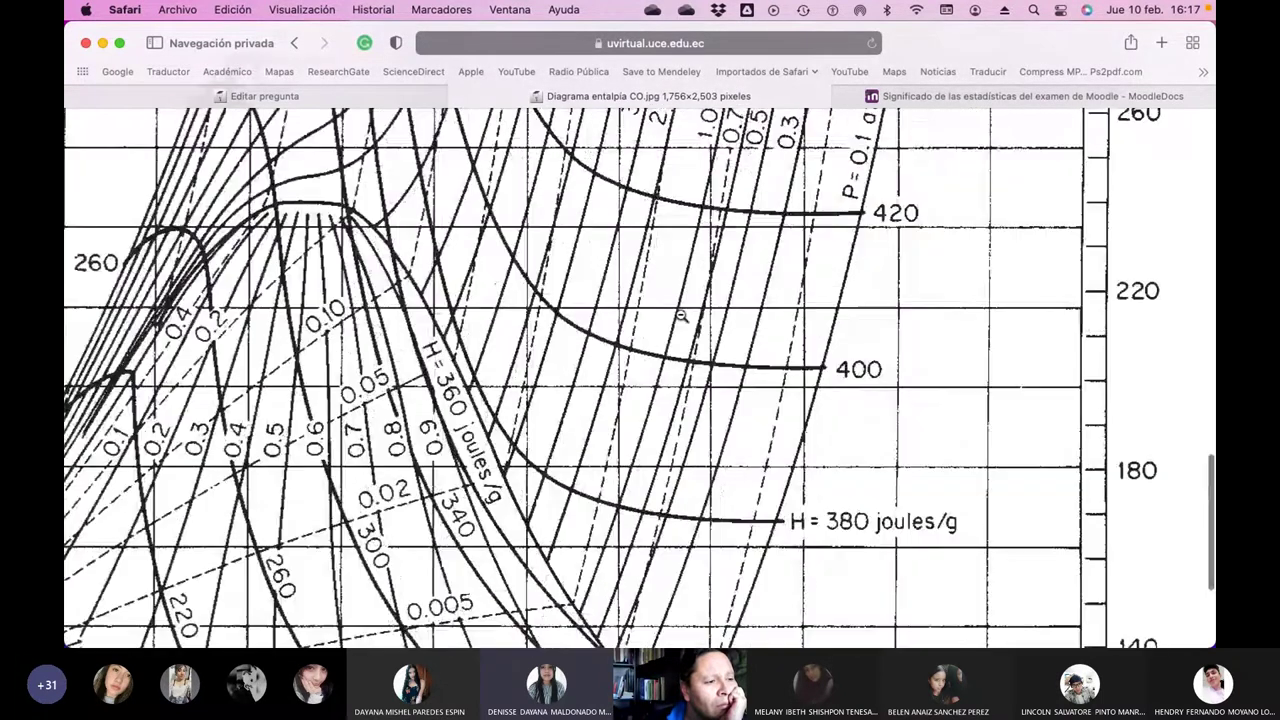
scroll(680, 316, down, 6)
scroll(680, 316, up, 1)
scroll(680, 316, left, 6)
scroll(680, 314, left, 1)
scroll(682, 315, right, 15)
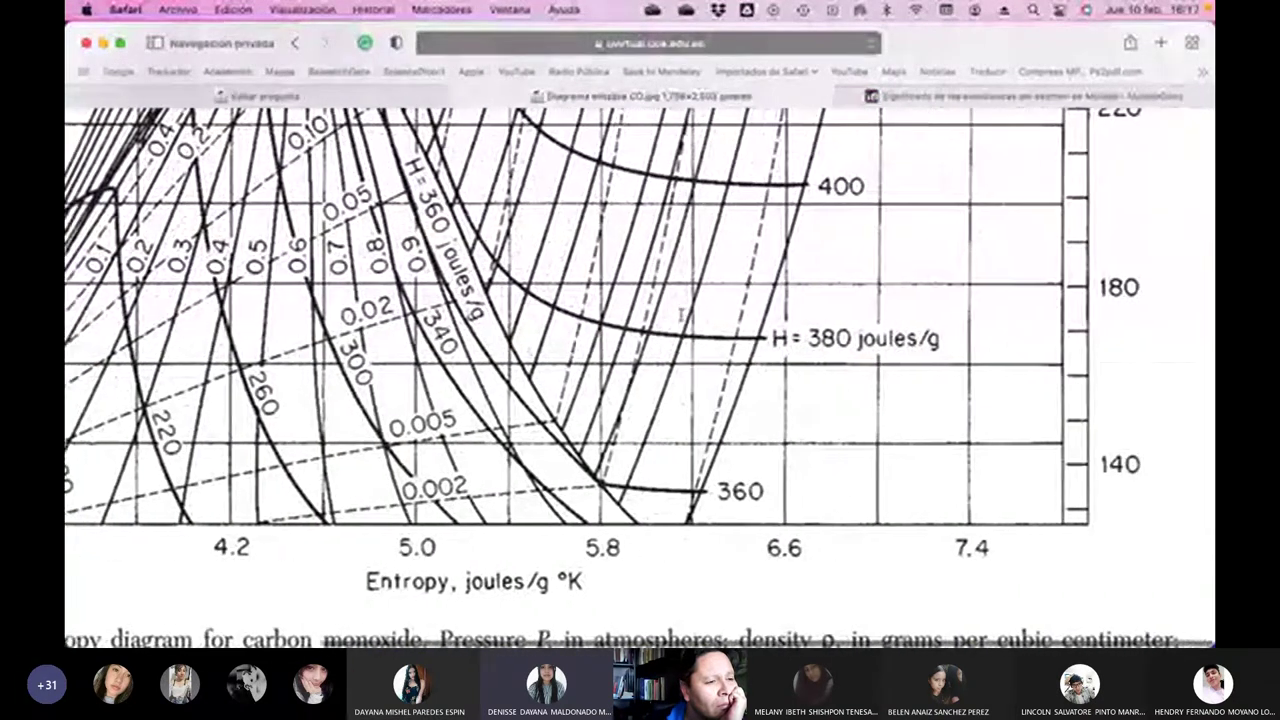
scroll(683, 316, left, 7)
click(684, 315)
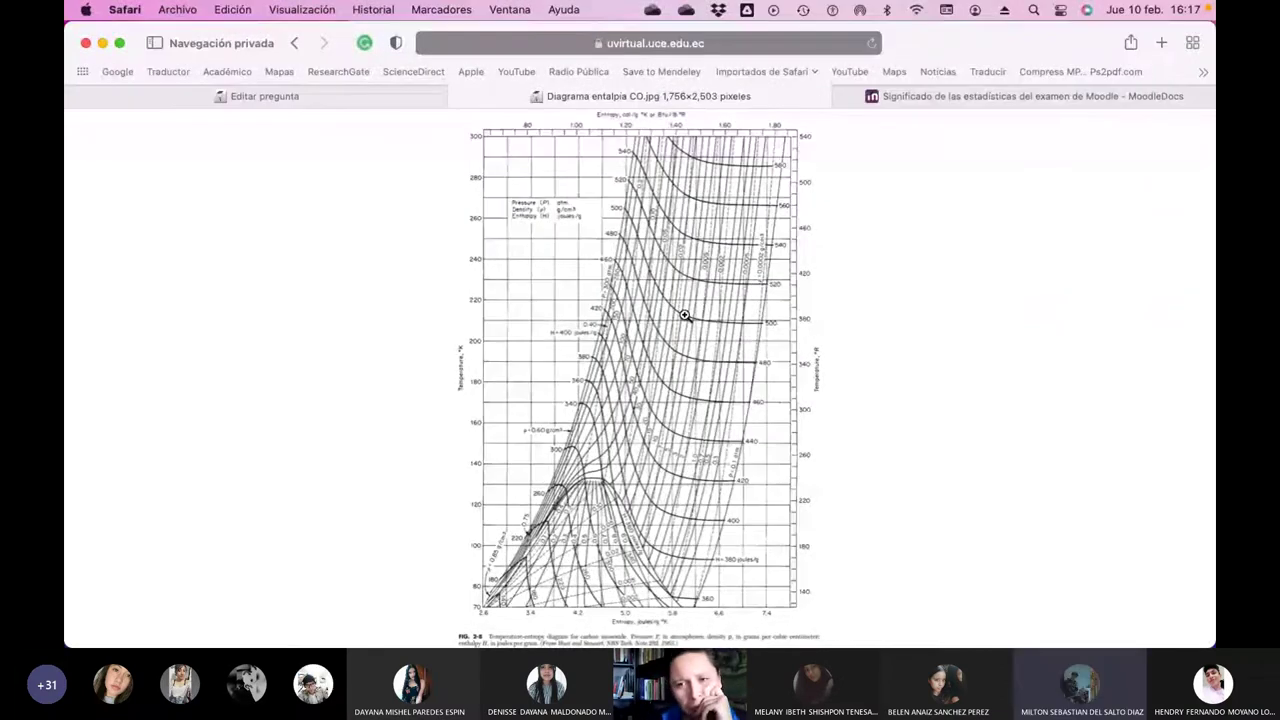
- Return from the diagram to the carbon monoxide question and close its preview
click(294, 43)
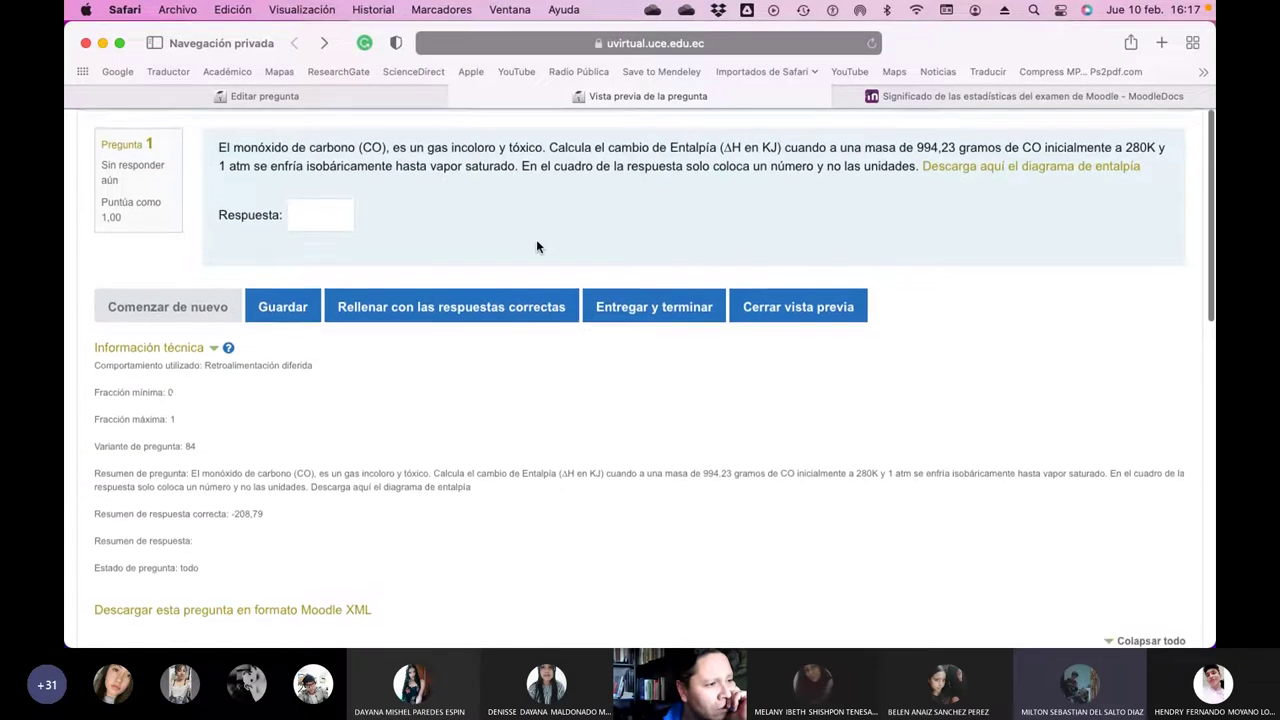
click(813, 313)
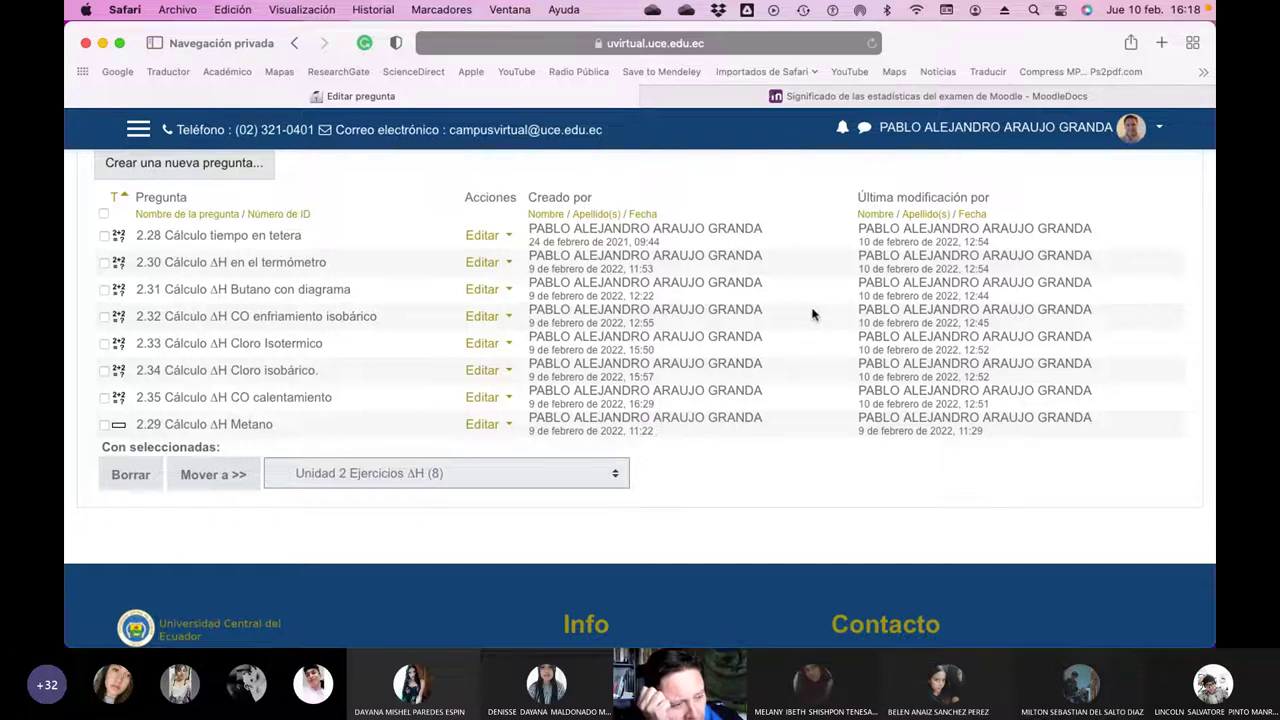
- Switch the course role to Estudiante to see the course as students do
click(1138, 127)
click(1093, 359)
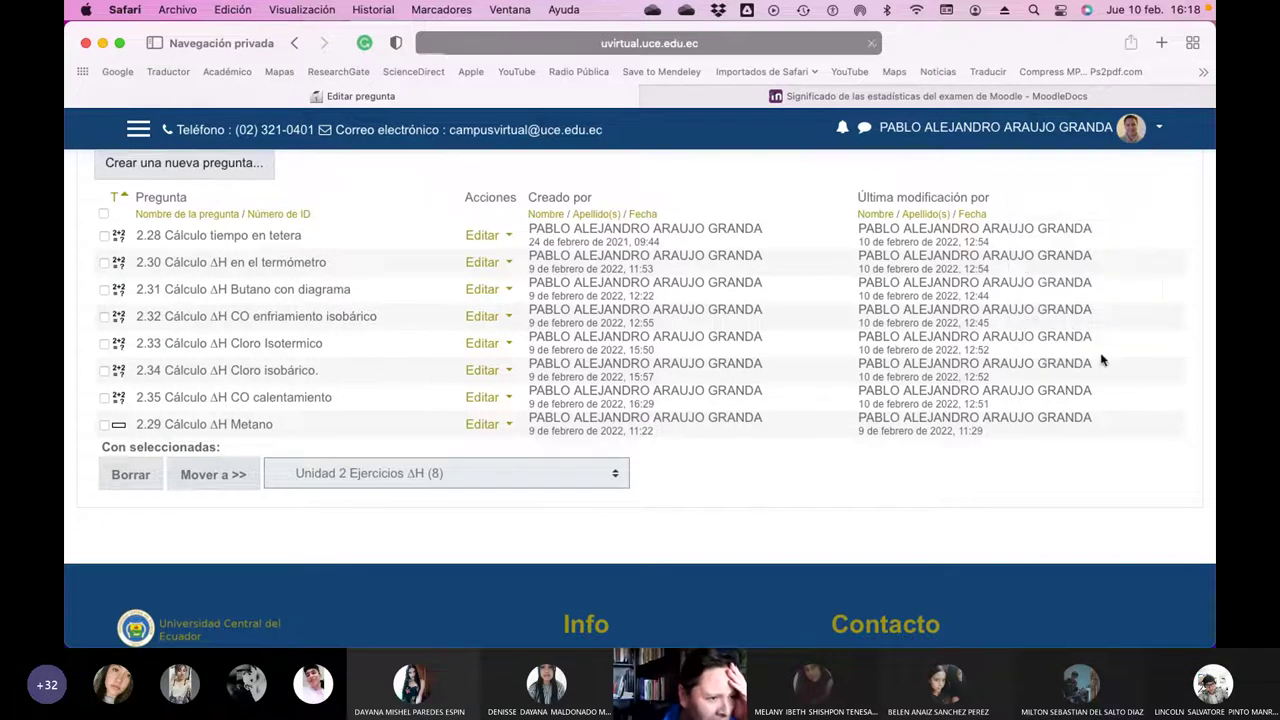
scroll(240, 514, down, 3)
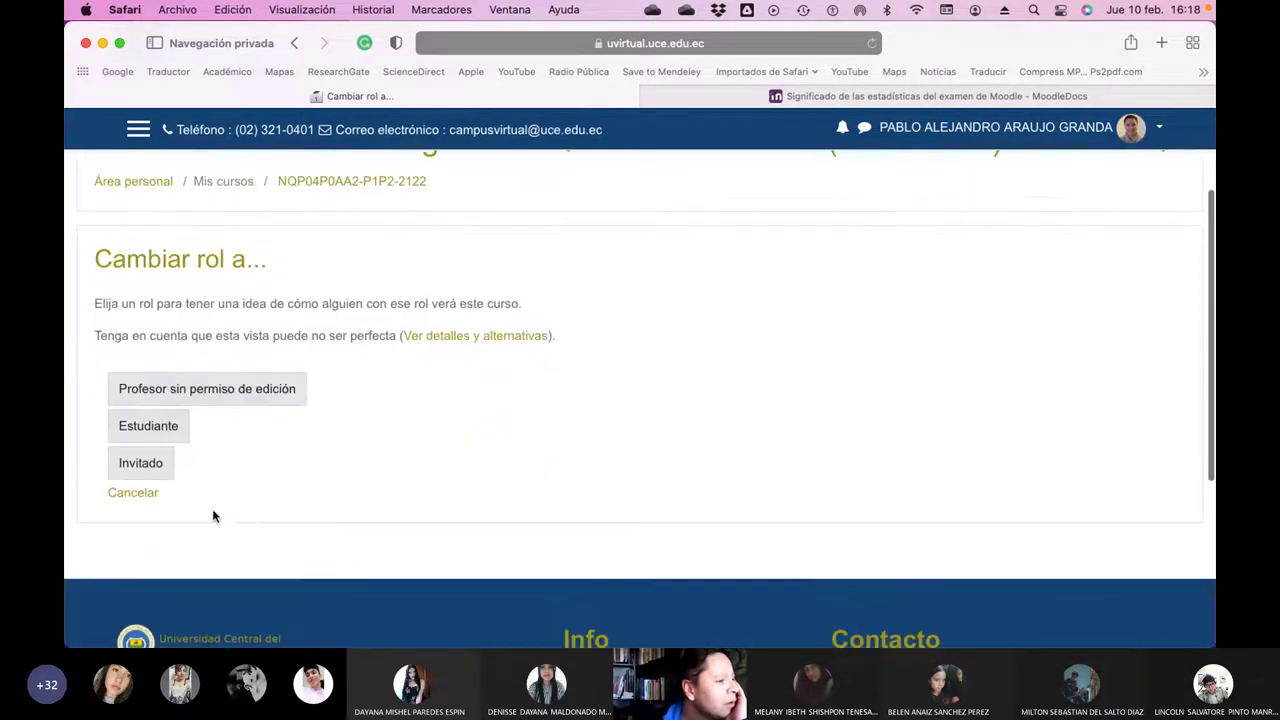
click(158, 432)
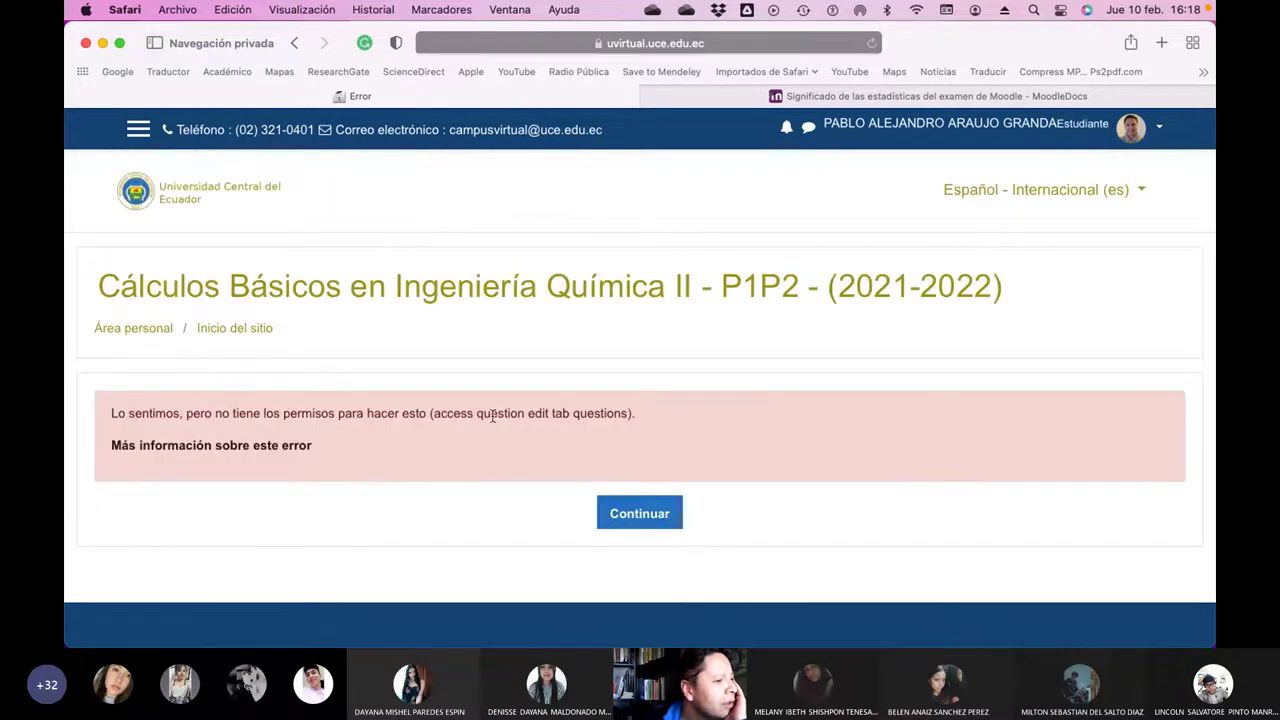
- Open the Cálculos Básicos en Ingeniería Química II course from the personal area and examine the Unidad 2 activities as a student
click(630, 512)
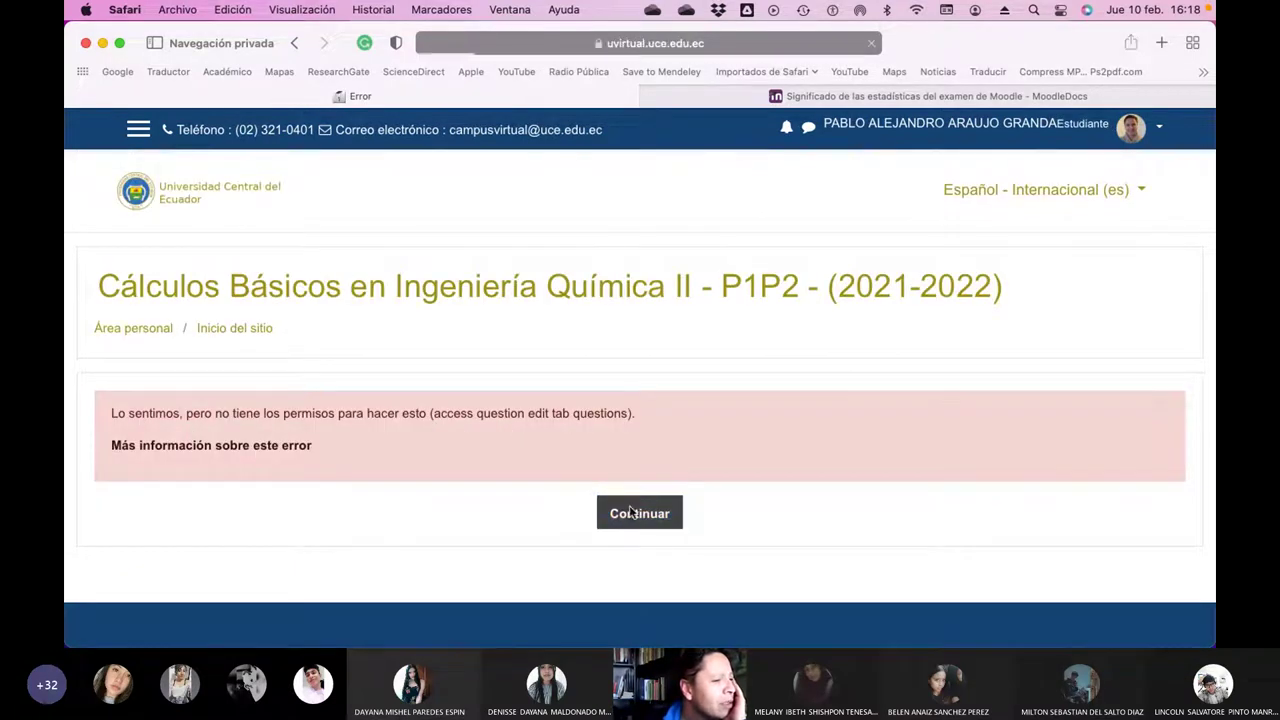
scroll(531, 414, down, 3)
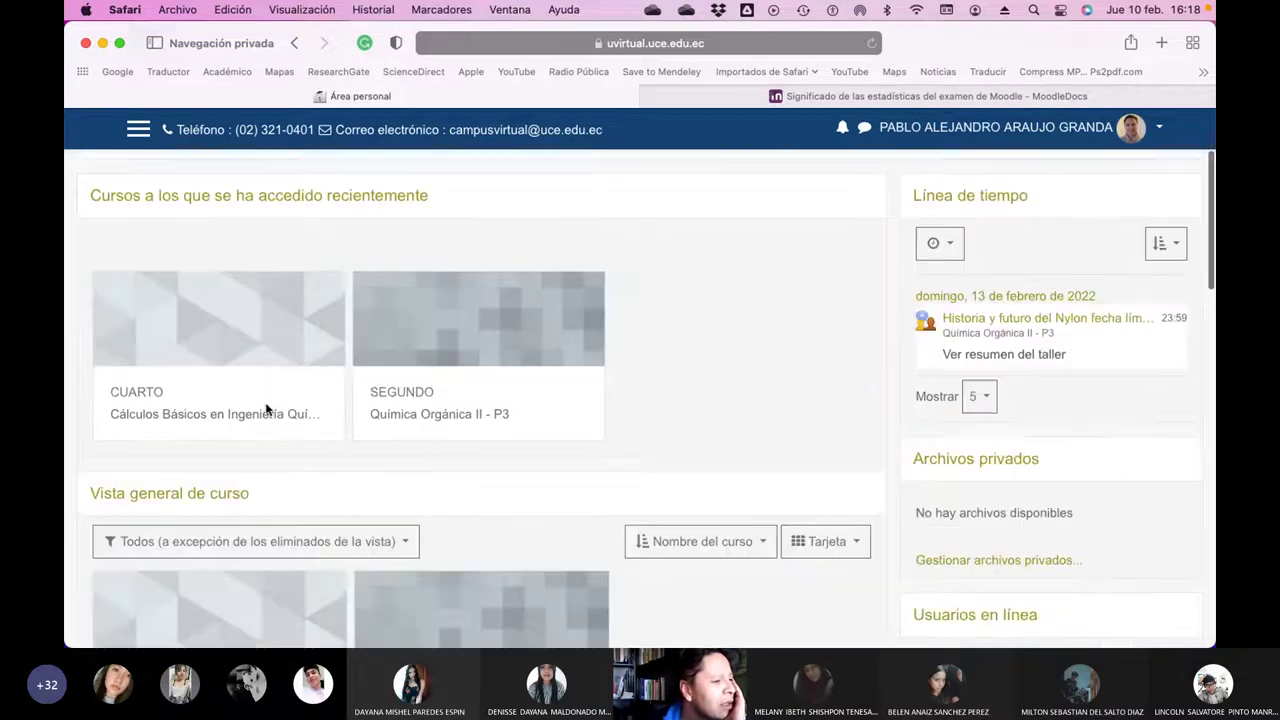
click(256, 415)
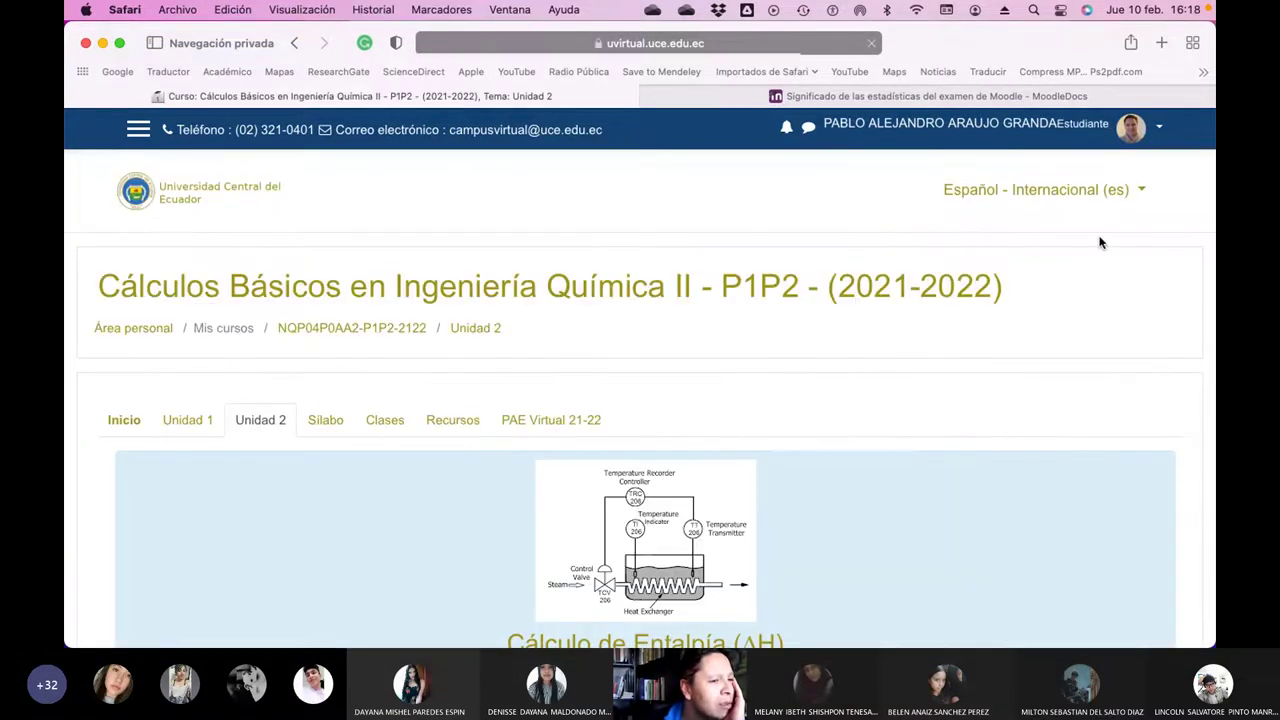
scroll(990, 414, down, 5)
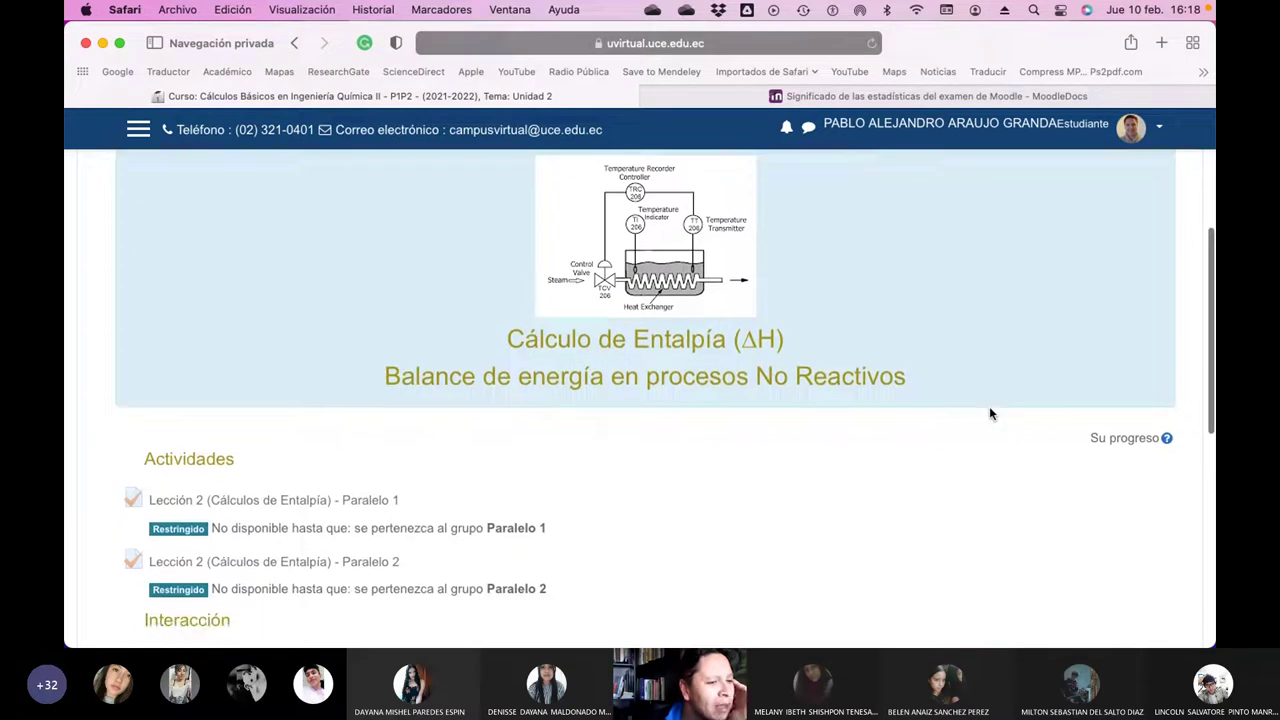
scroll(989, 406, down, 10)
scroll(989, 406, up, 8)
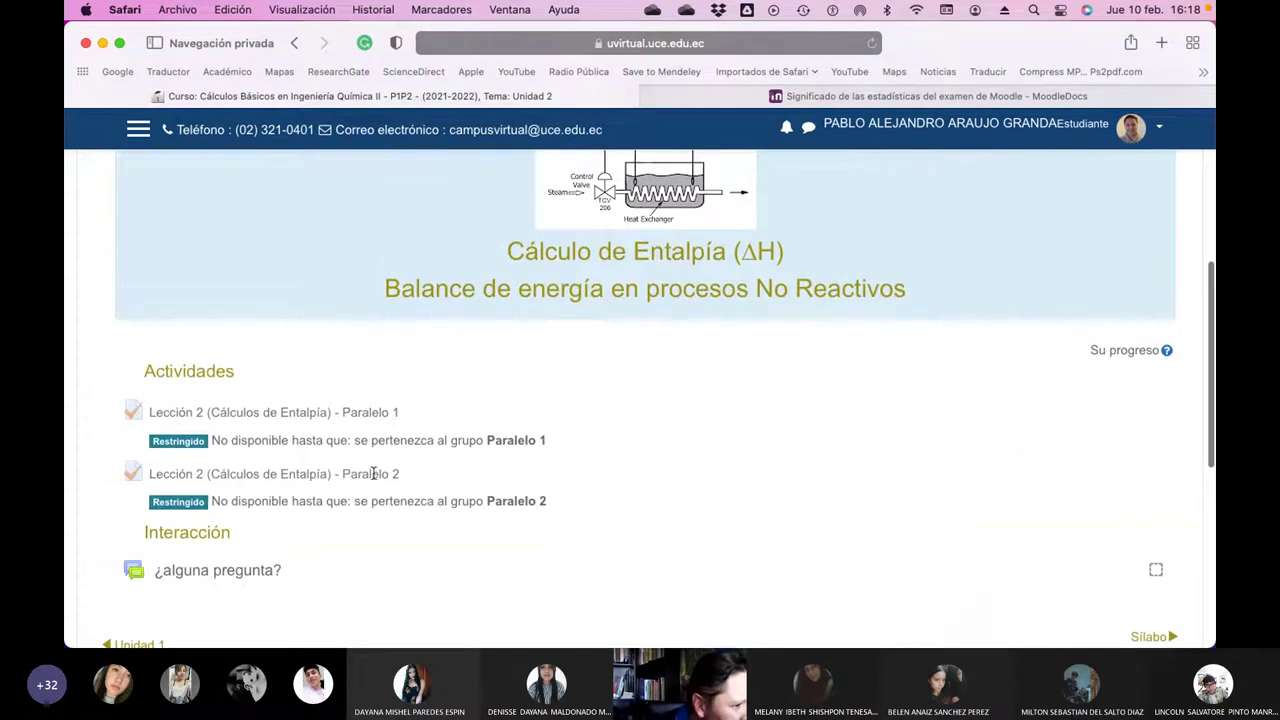
triple_click(190, 475)
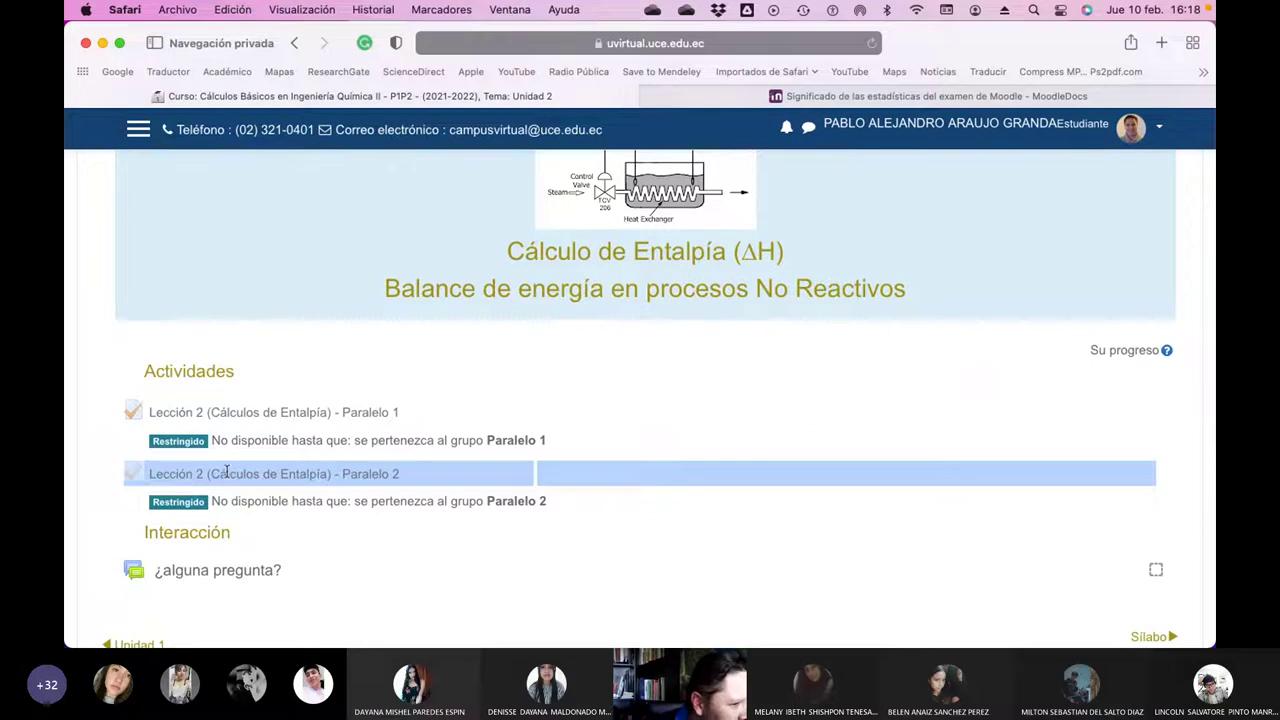
click(226, 471)
- Return to the normal role and show the Unidad 2 activities list
click(1158, 128)
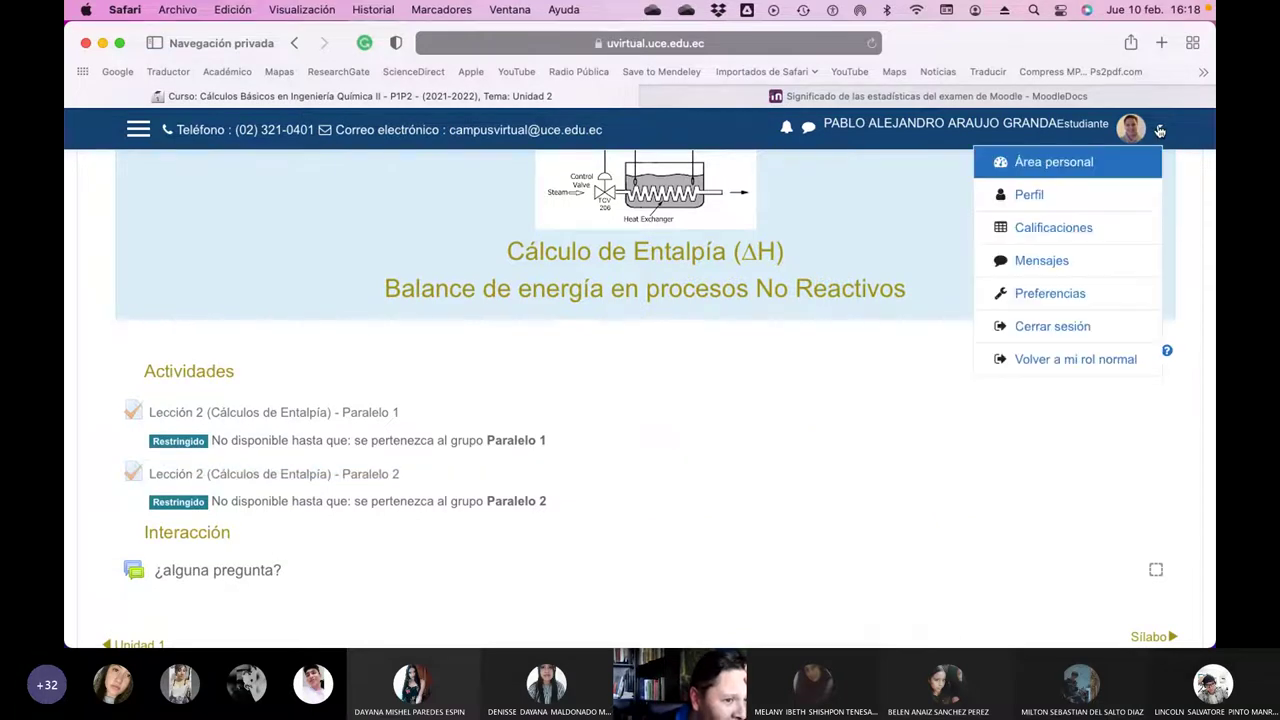
click(1088, 359)
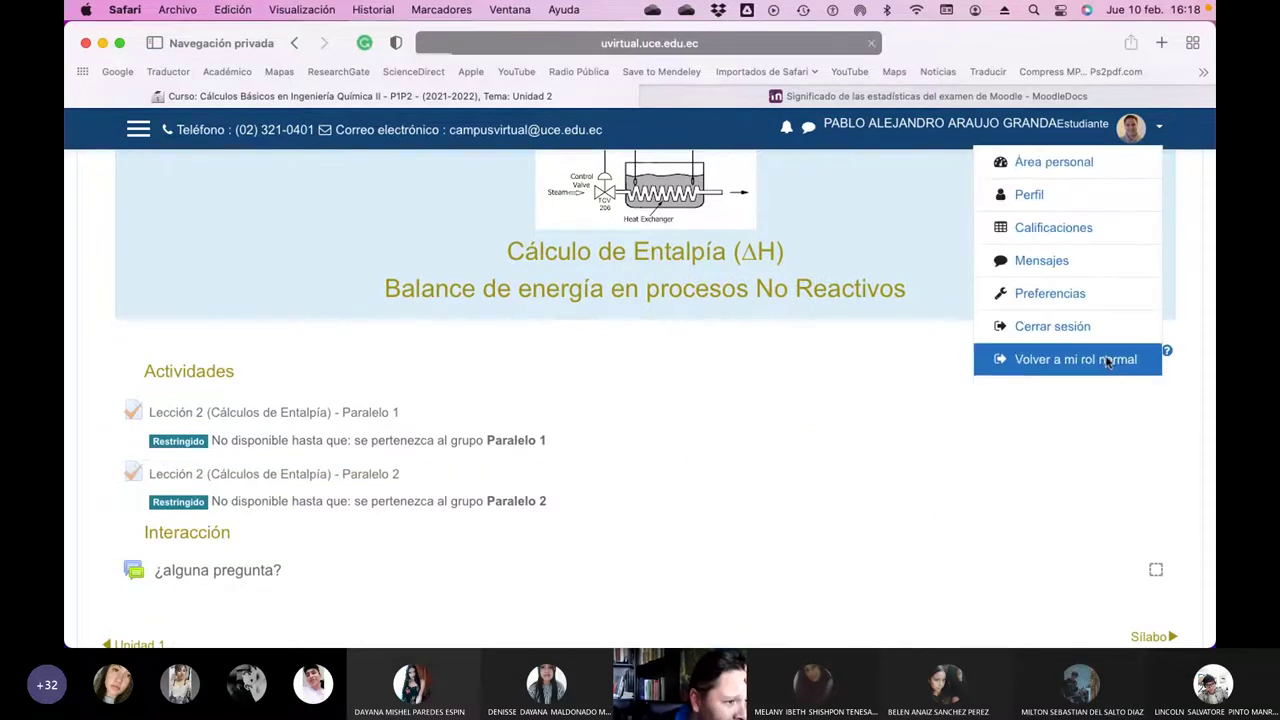
scroll(697, 455, down, 5)
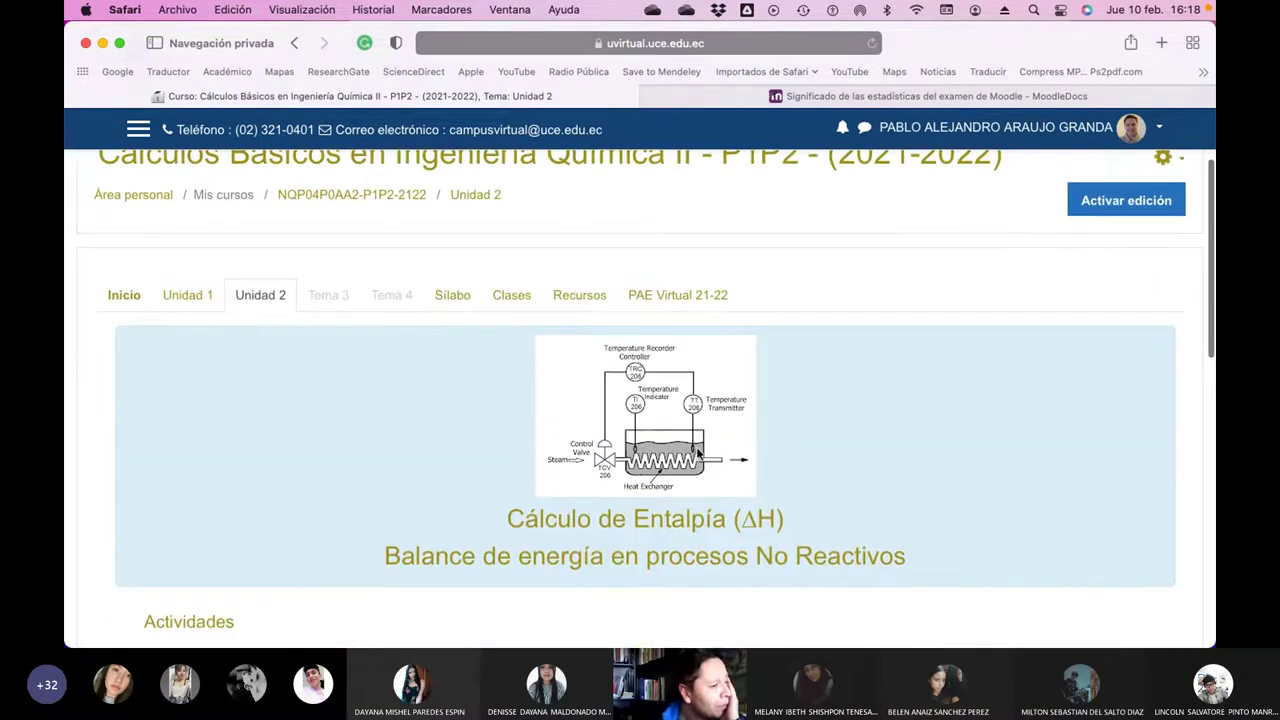
scroll(697, 455, down, 4)
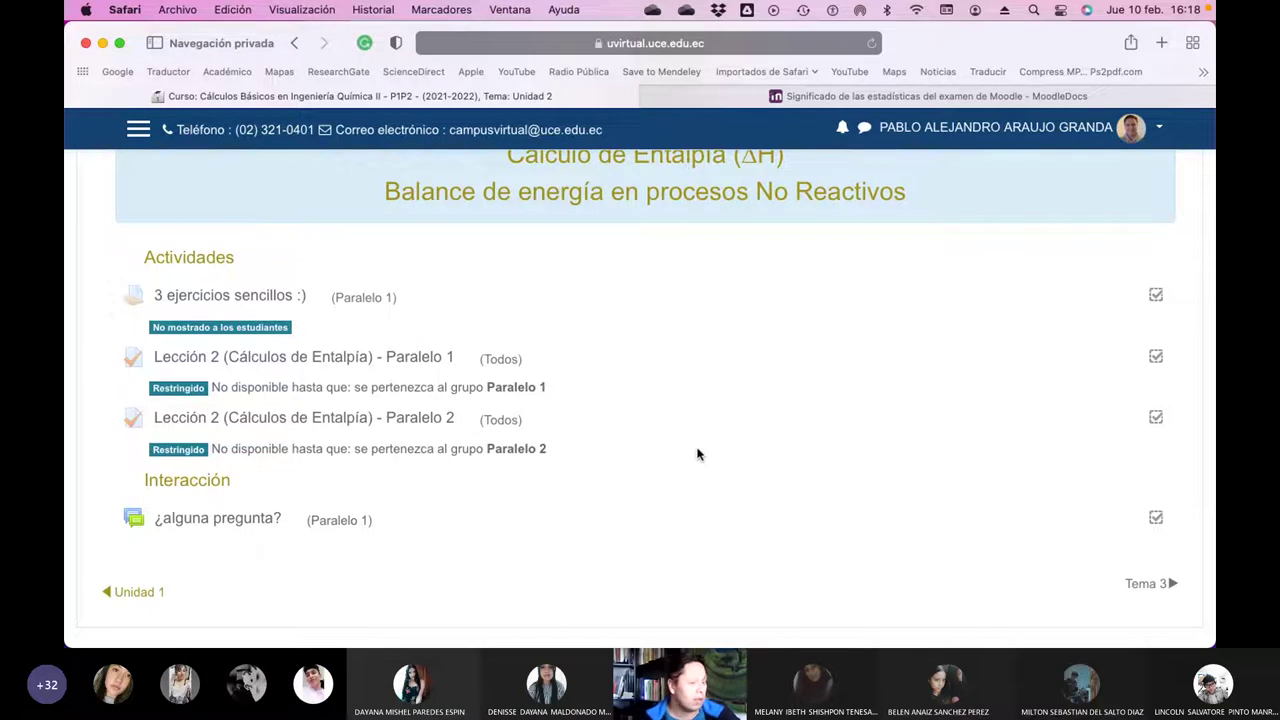
- Open the settings of the Lección 2 (Cálculos de Entalpía) - Paralelo 2 quiz and expand all sections
click(333, 421)
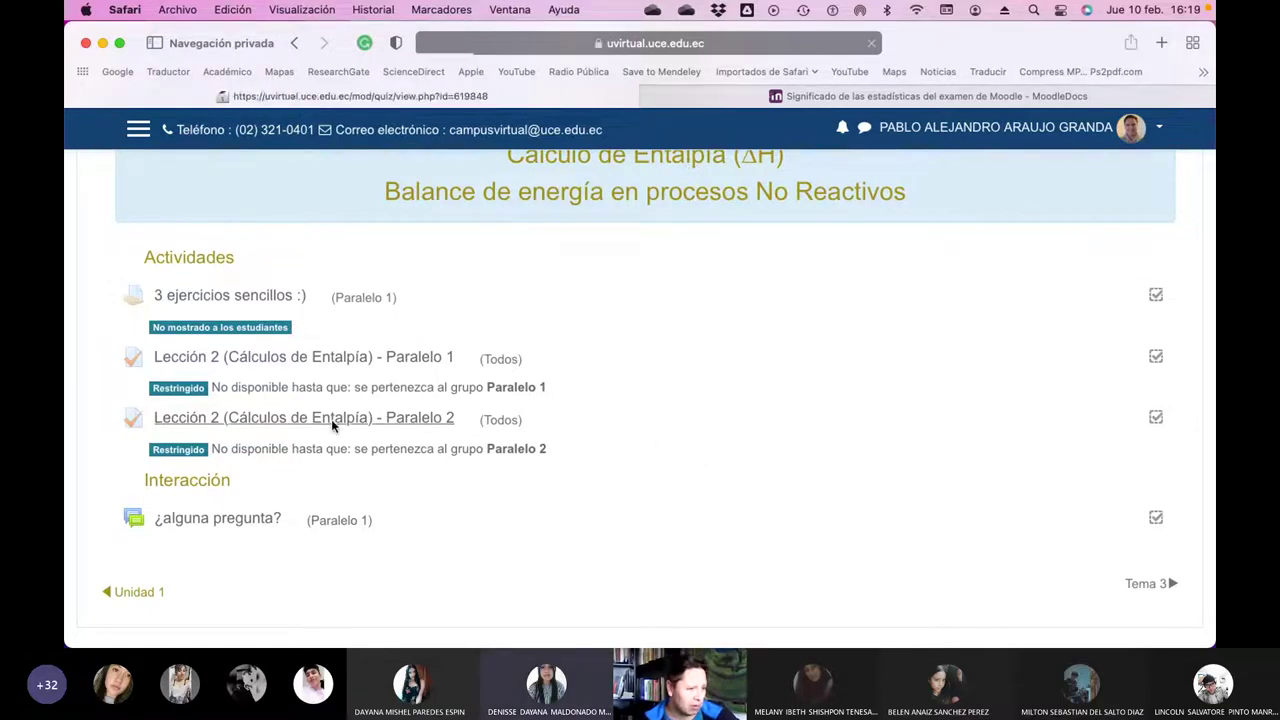
scroll(900, 380, down, 1)
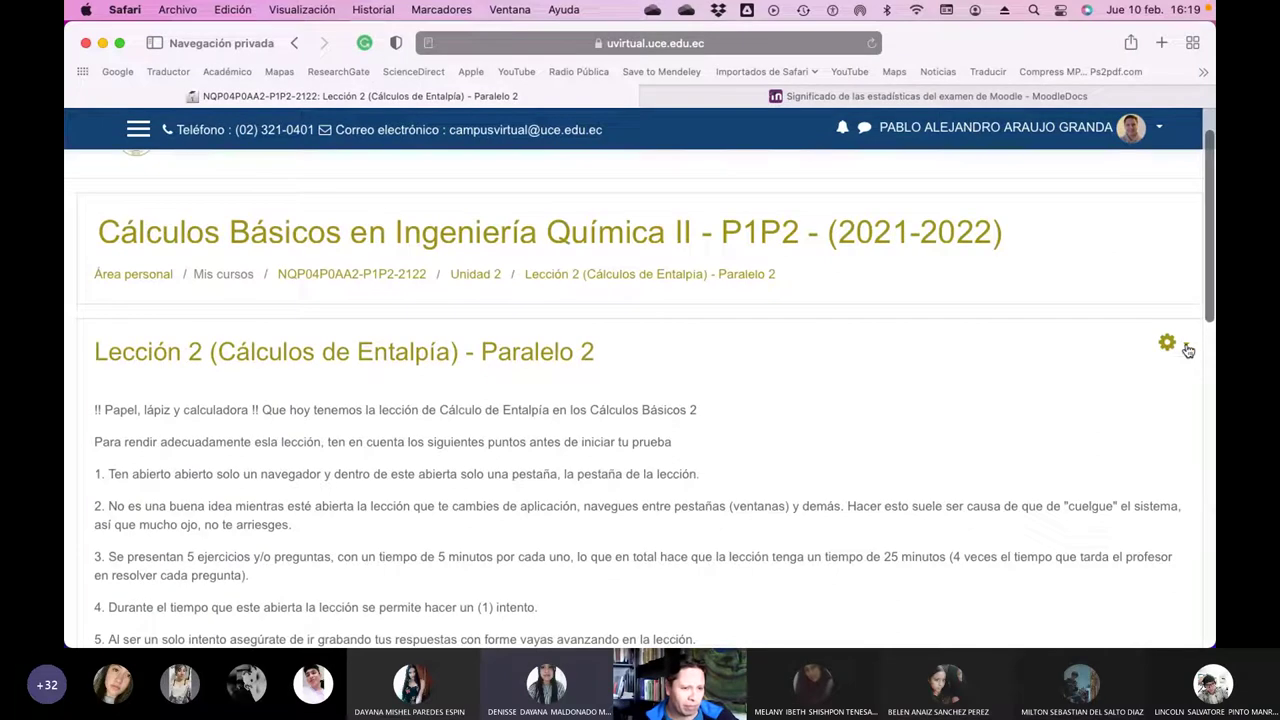
click(1187, 349)
click(1063, 370)
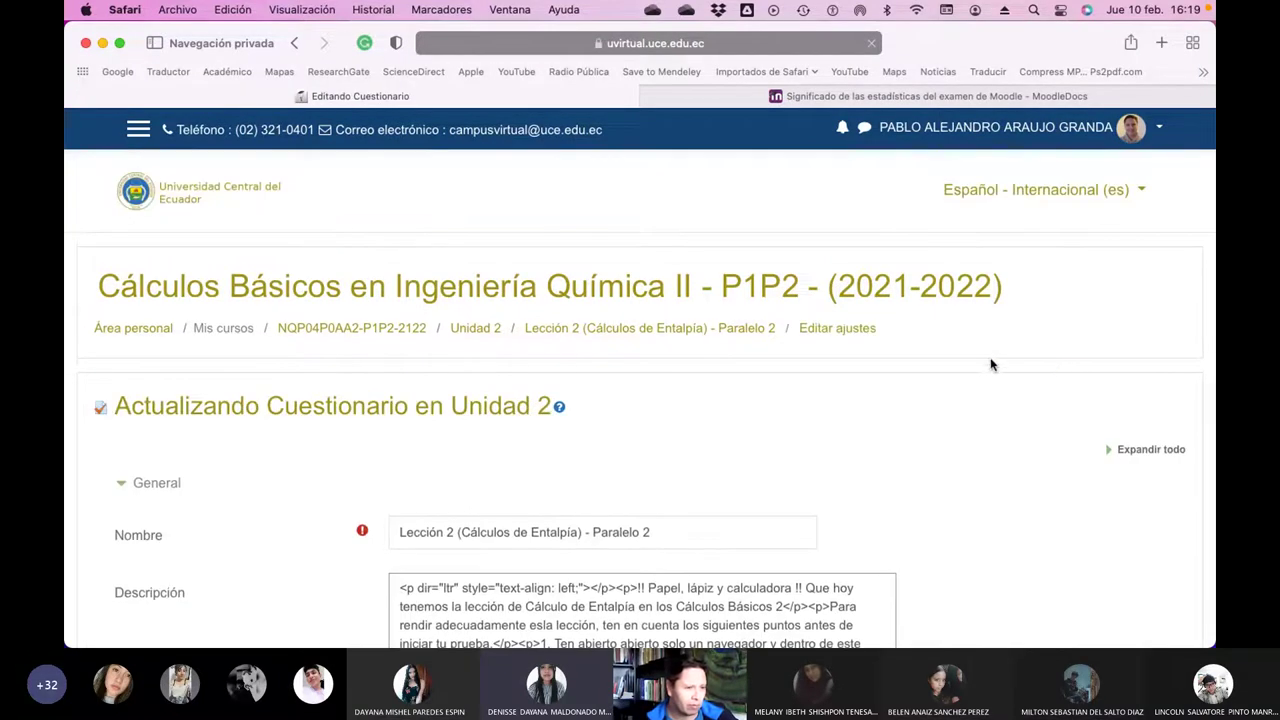
scroll(1095, 401, down, 1)
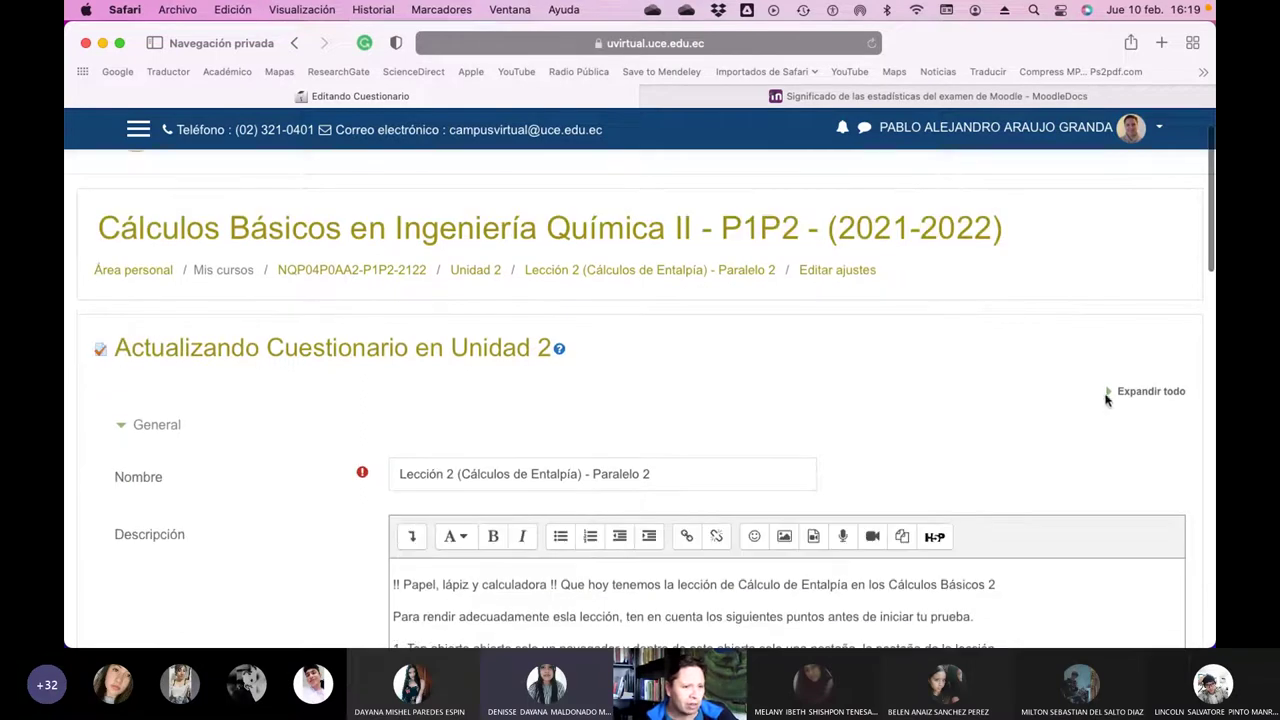
click(1110, 395)
- Examine the quiz settings from the description and timing down to the attempt restrictions, expanding the additional question behaviour options
scroll(965, 393, down, 3)
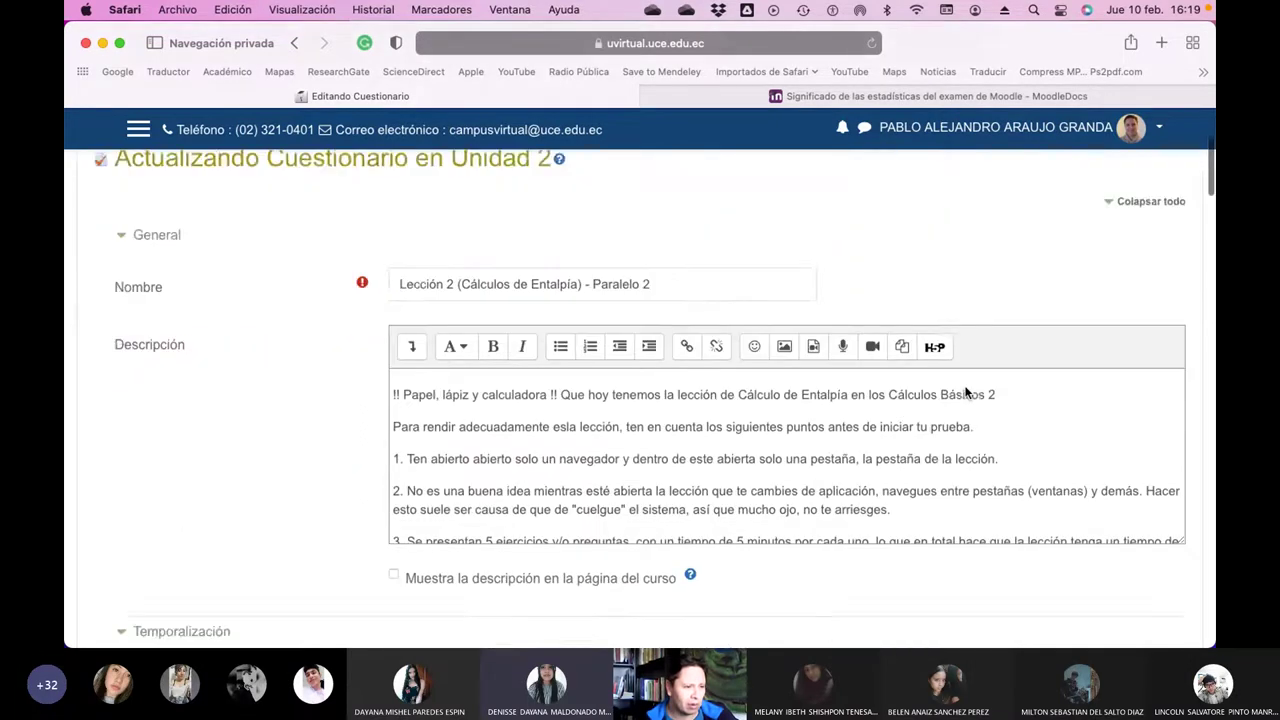
scroll(965, 393, down, 8)
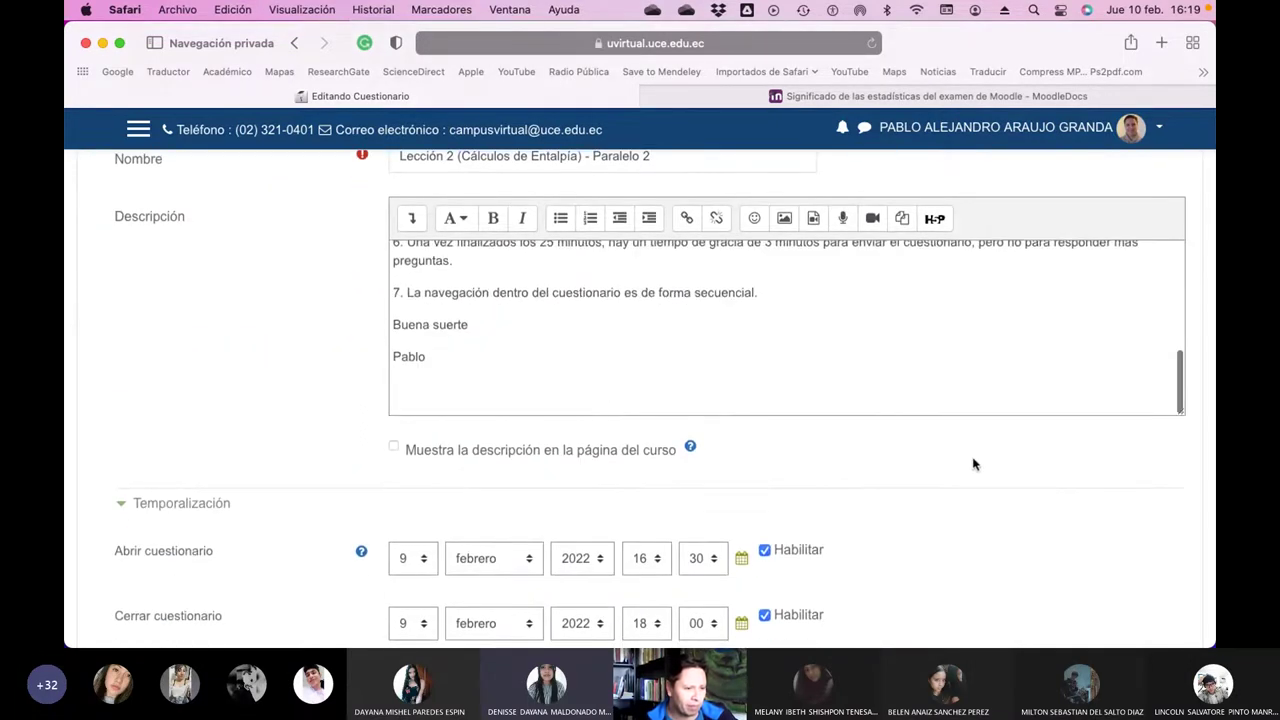
scroll(975, 464, down, 10)
scroll(975, 464, down, 5)
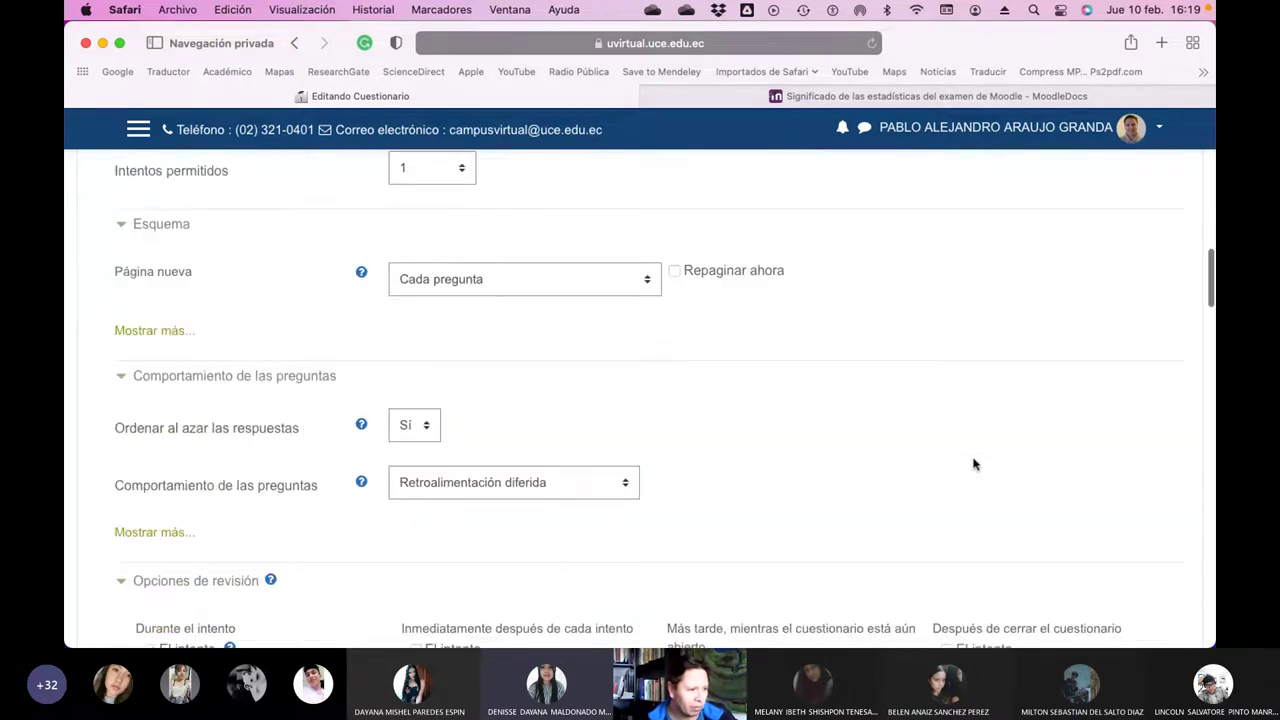
scroll(955, 460, down, 2)
click(142, 450)
scroll(636, 460, down, 4)
scroll(638, 458, down, 9)
scroll(638, 458, down, 2)
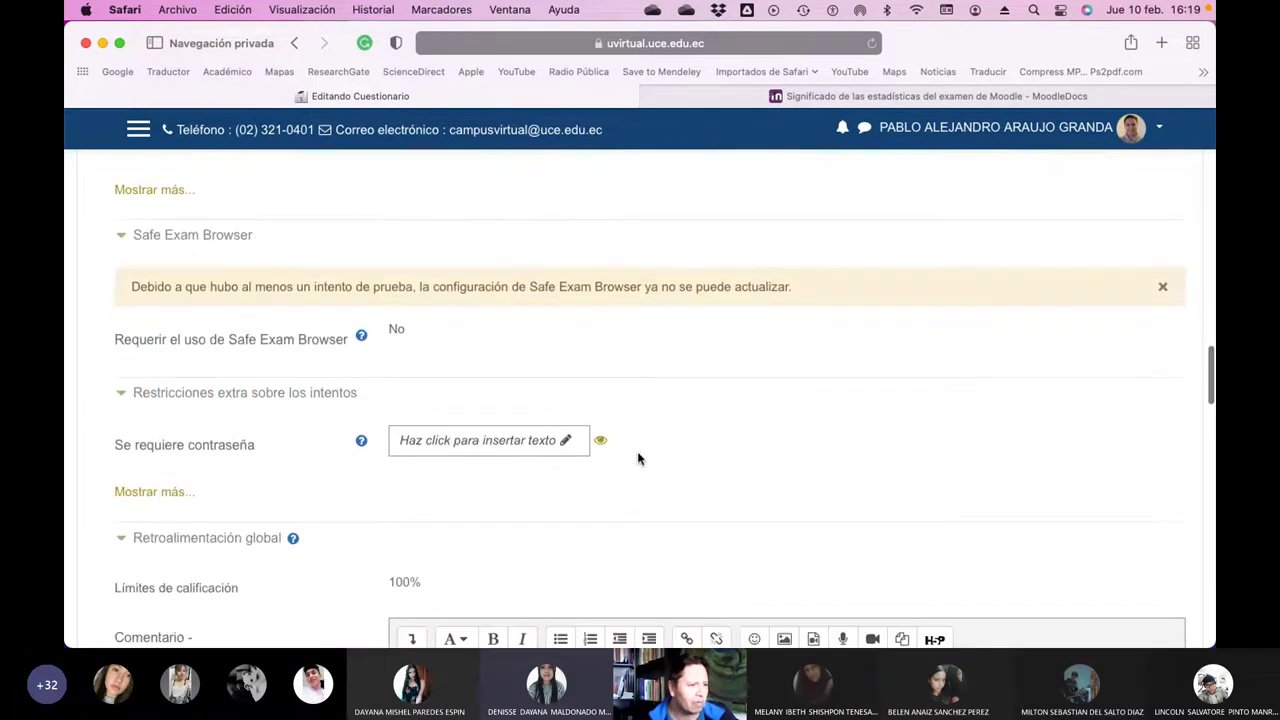
- Expand the additional options above Safe Exam Browser and under Restricciones extra sobre los intentos, and examine the browser security setting
scroll(274, 417, up, 3)
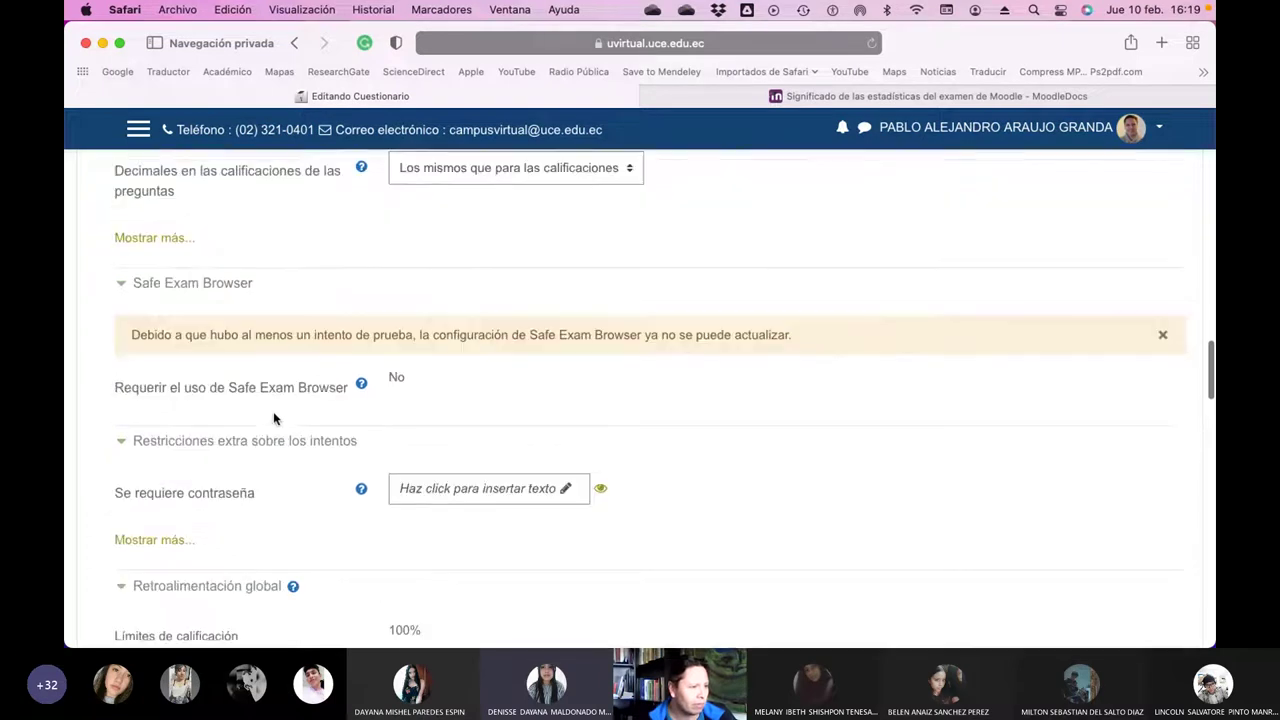
click(166, 250)
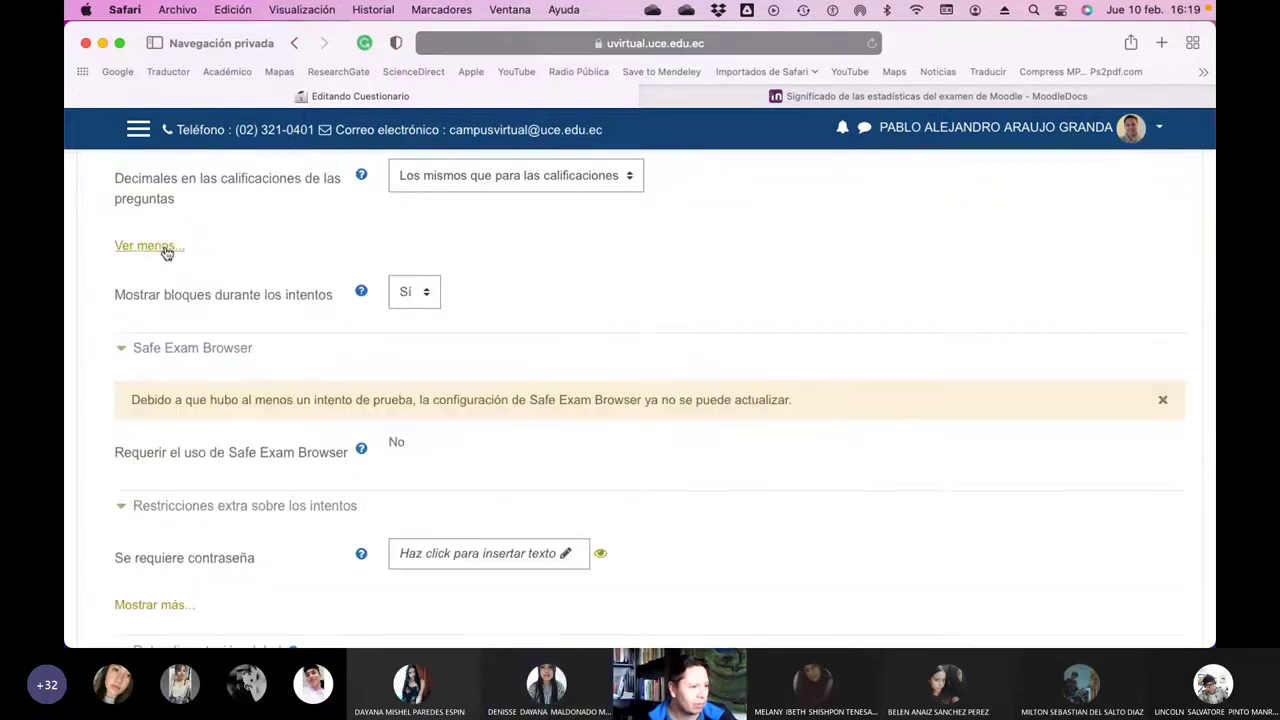
scroll(270, 340, down, 4)
click(165, 426)
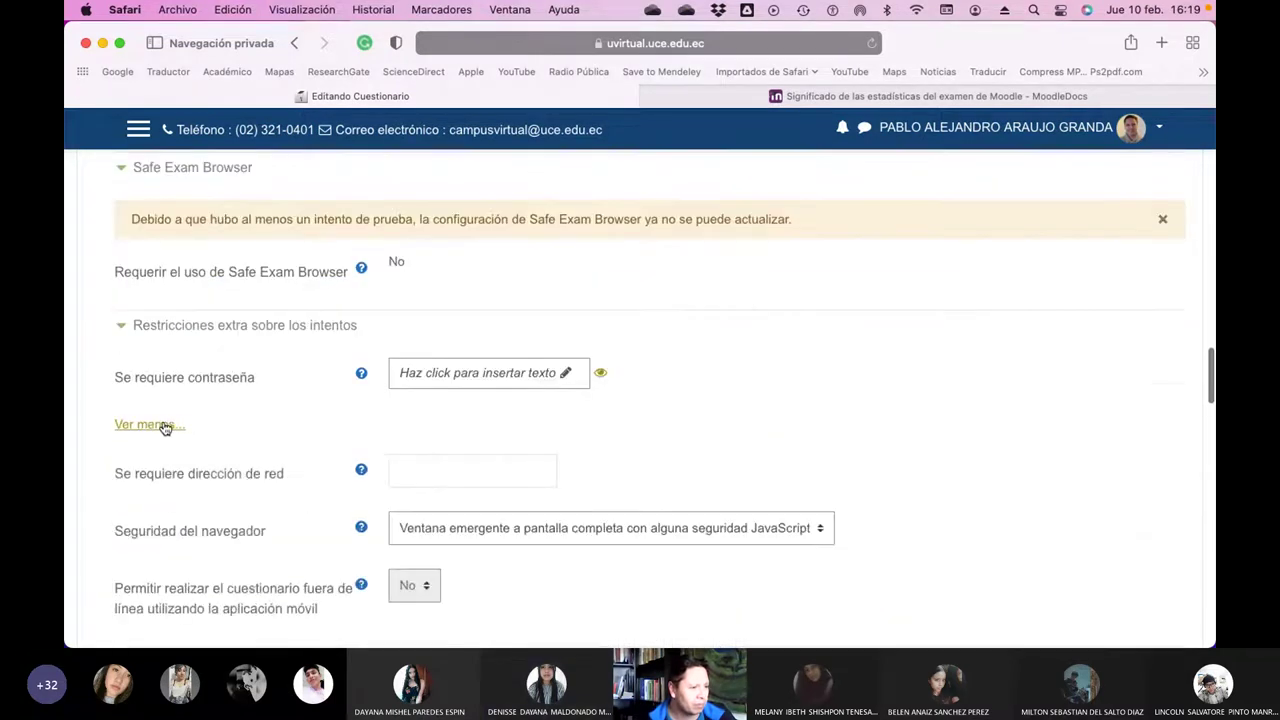
scroll(403, 417, down, 3)
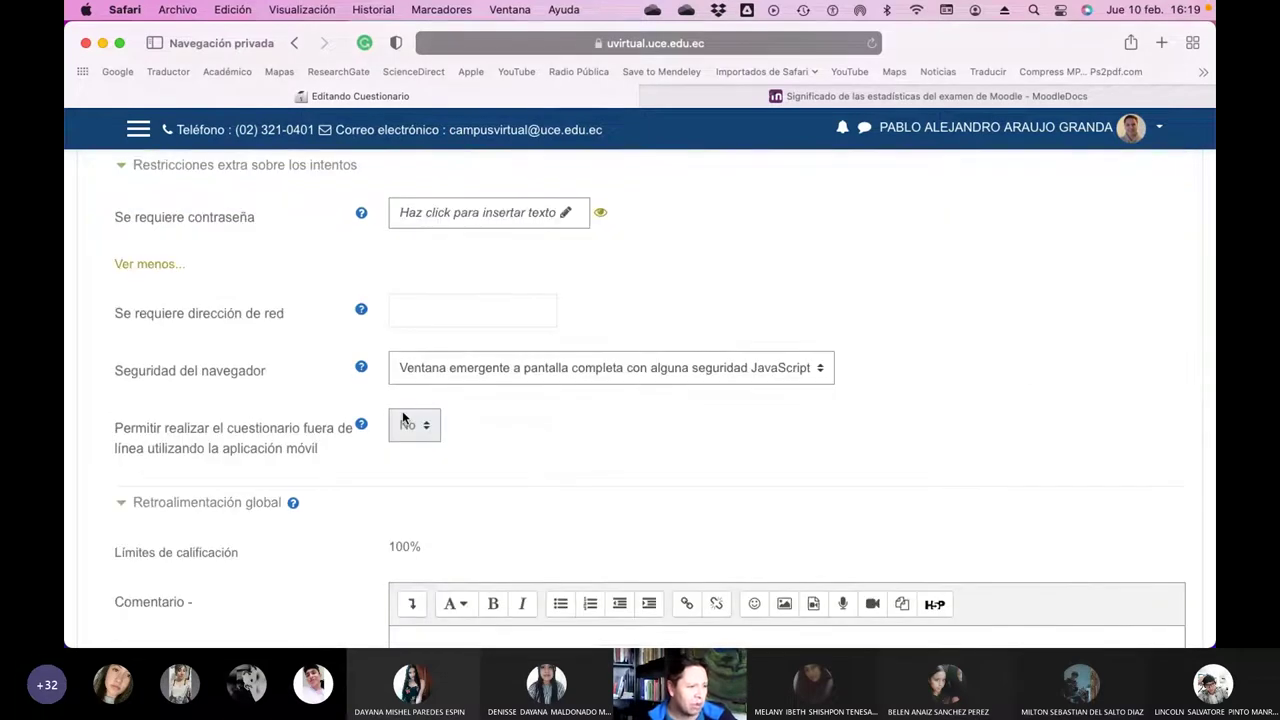
scroll(403, 417, up, 2)
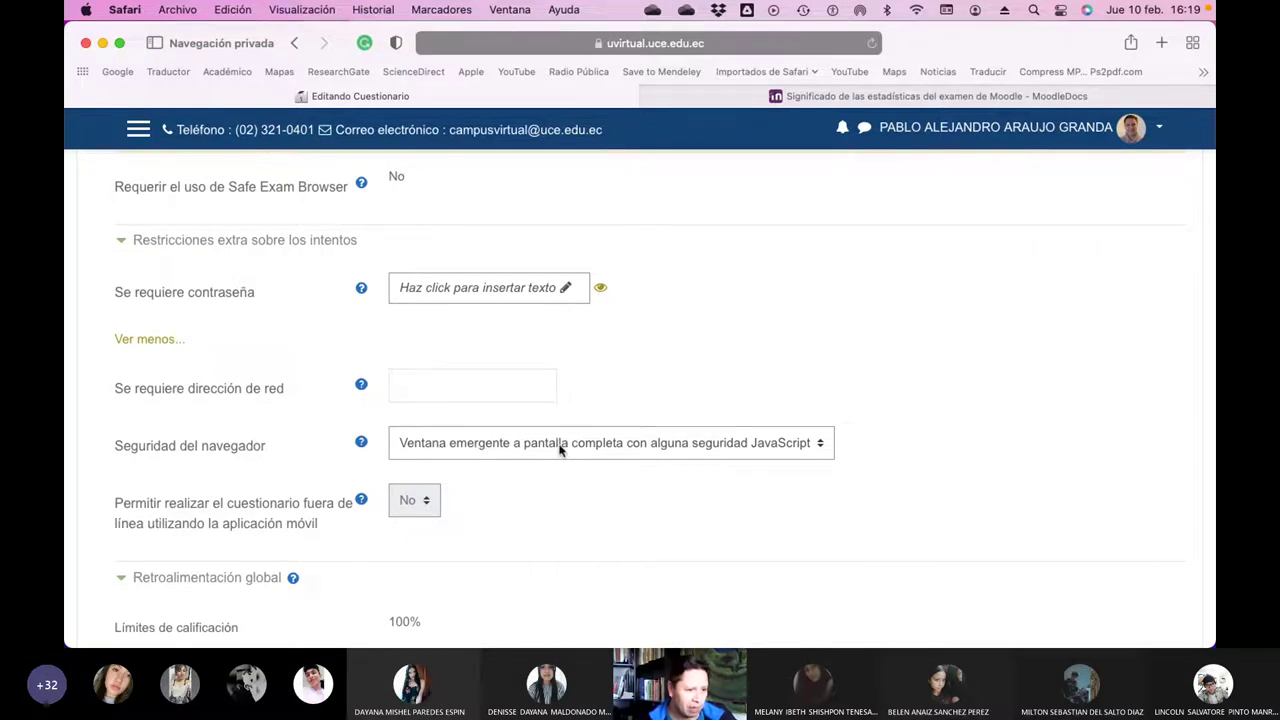
- Check the available Seguridad del navegador choices, keeping Ventana emergente a pantalla completa con alguna seguridad JavaScript selected
click(821, 449)
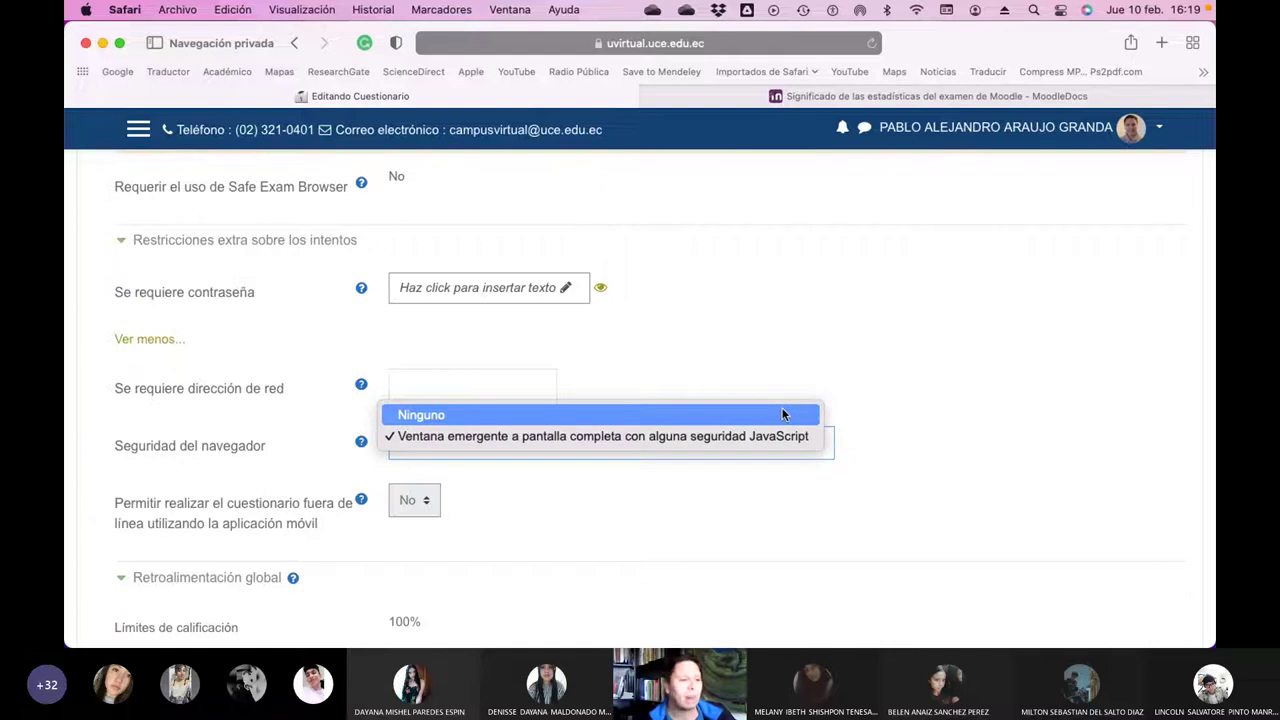
click(780, 446)
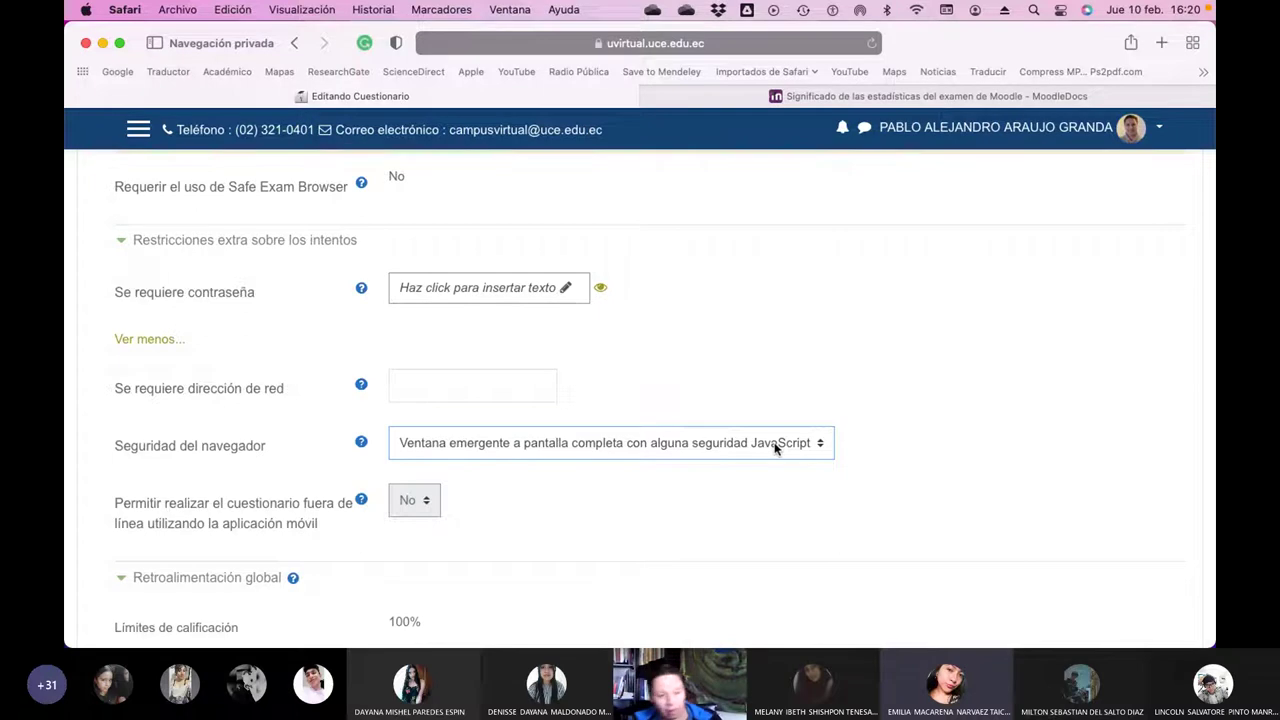
scroll(775, 448, up, 1)
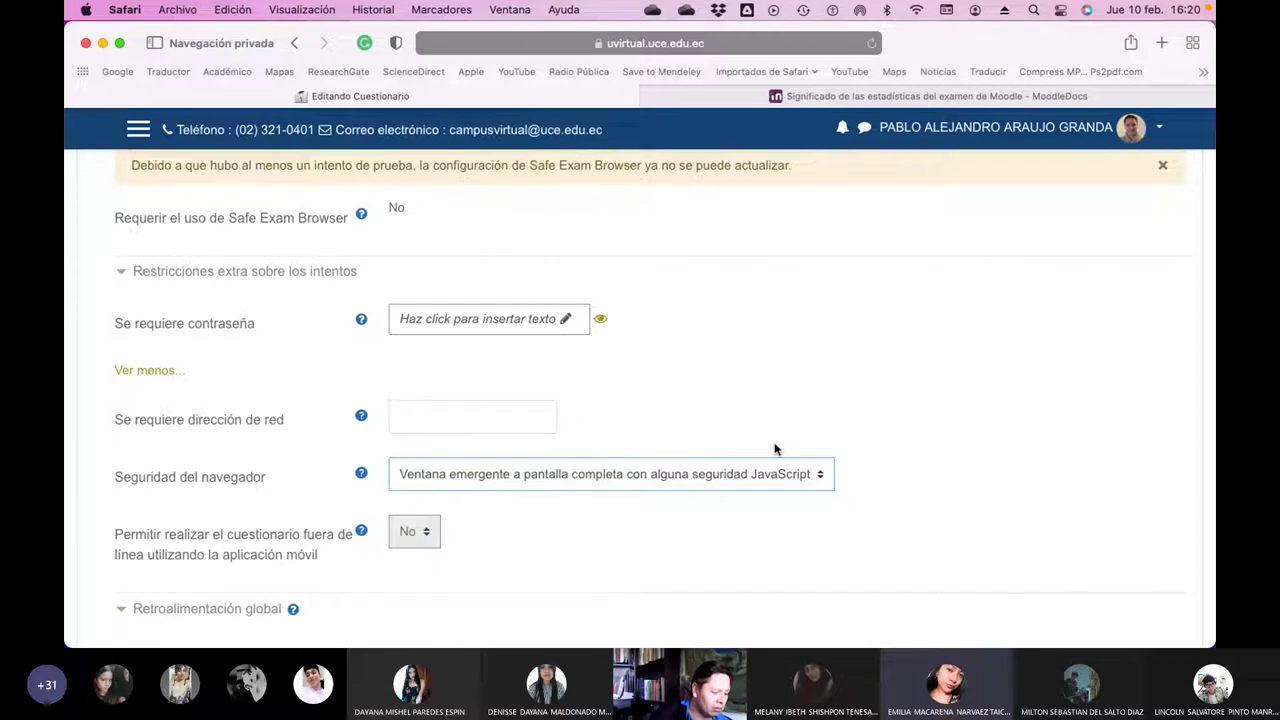
scroll(775, 448, down, 1)
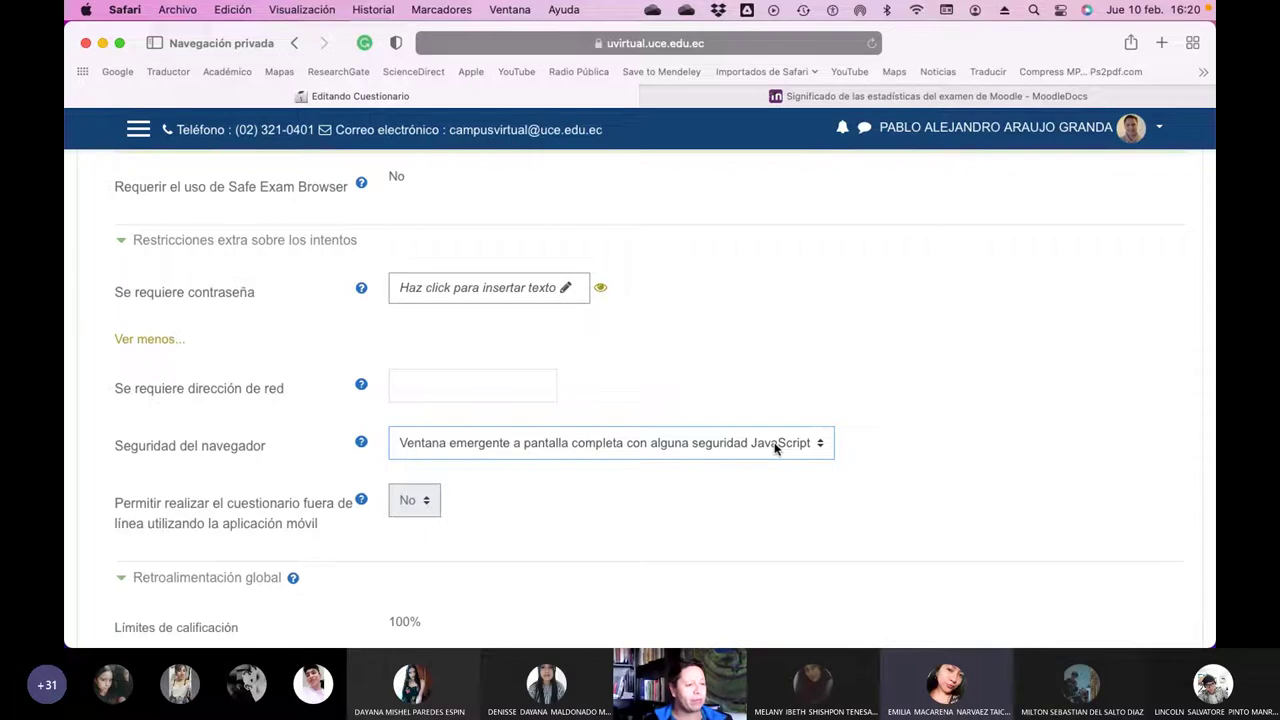
- Leave the quiz settings at the end of the form without saving any changes
scroll(776, 447, down, 3)
scroll(776, 447, down, 20)
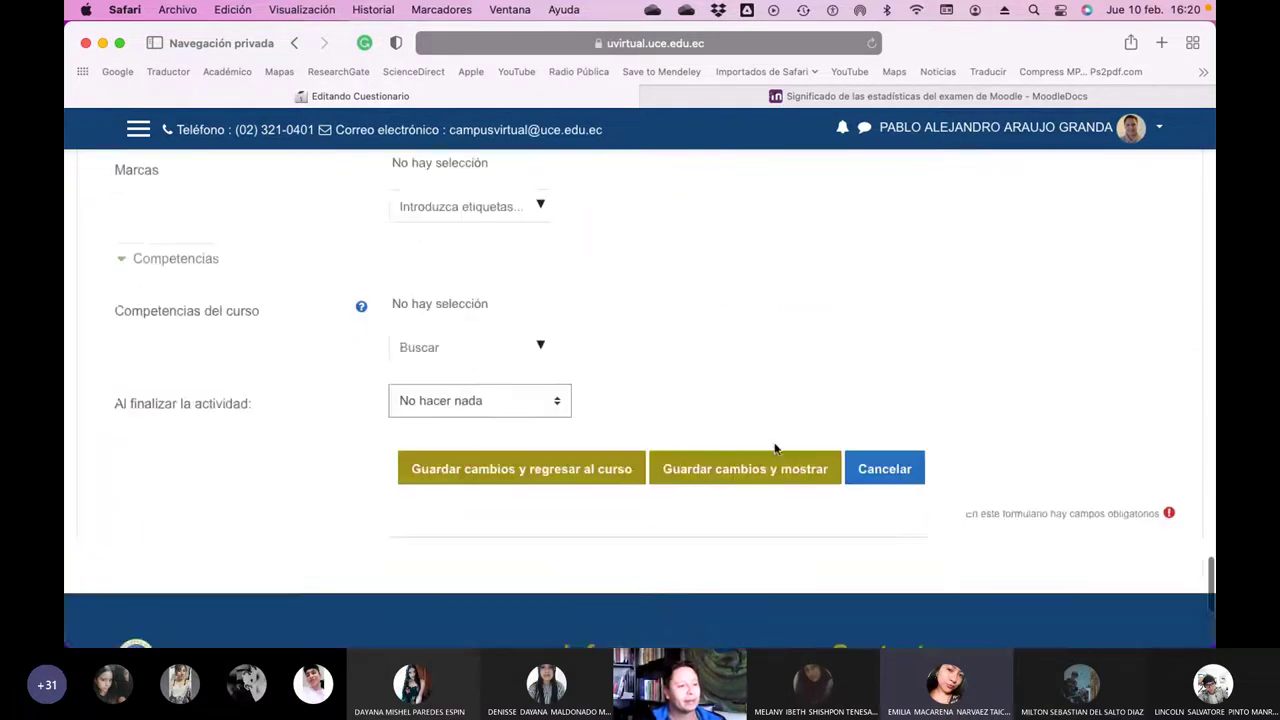
click(910, 470)
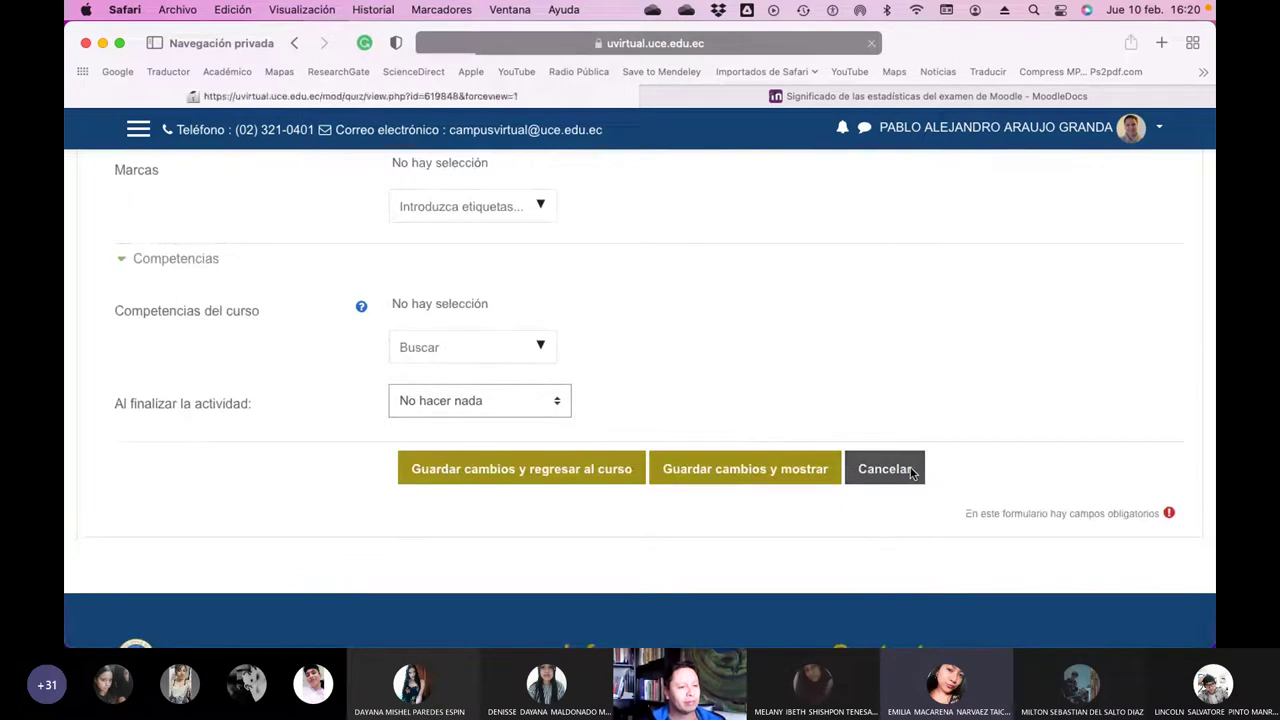
- Open the attempts report of the Lección 2 - Paralelo 2 quiz and go to its results table
scroll(651, 451, down, 10)
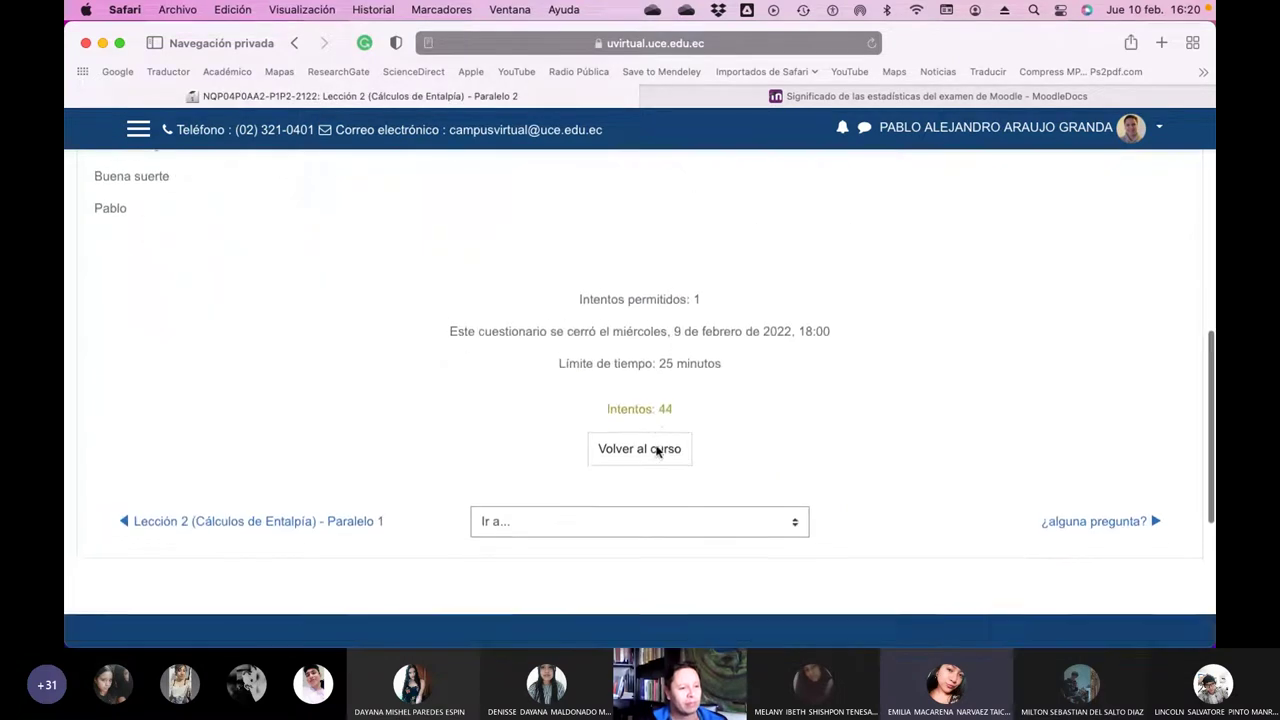
click(651, 418)
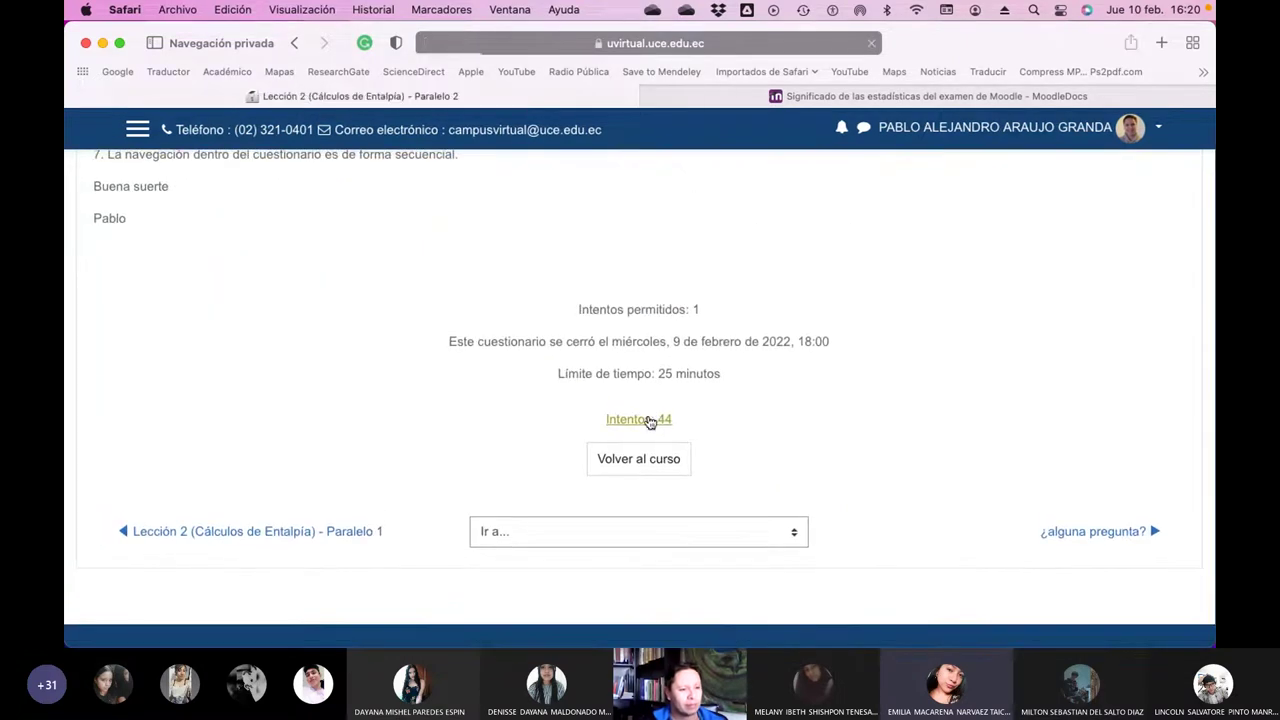
scroll(653, 418, down, 5)
scroll(655, 418, down, 5)
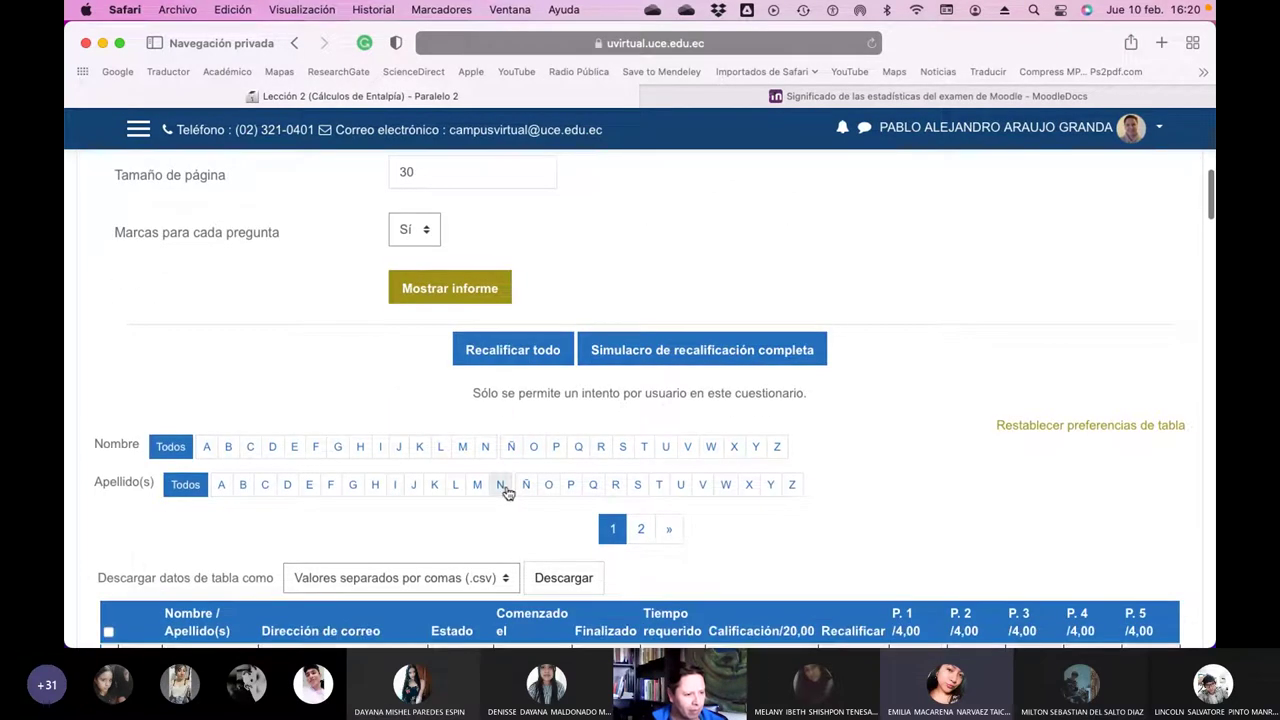
- Filter the attempts to surnames starting with N and open the review of the listed student's attempt
click(522, 487)
scroll(556, 497, down, 10)
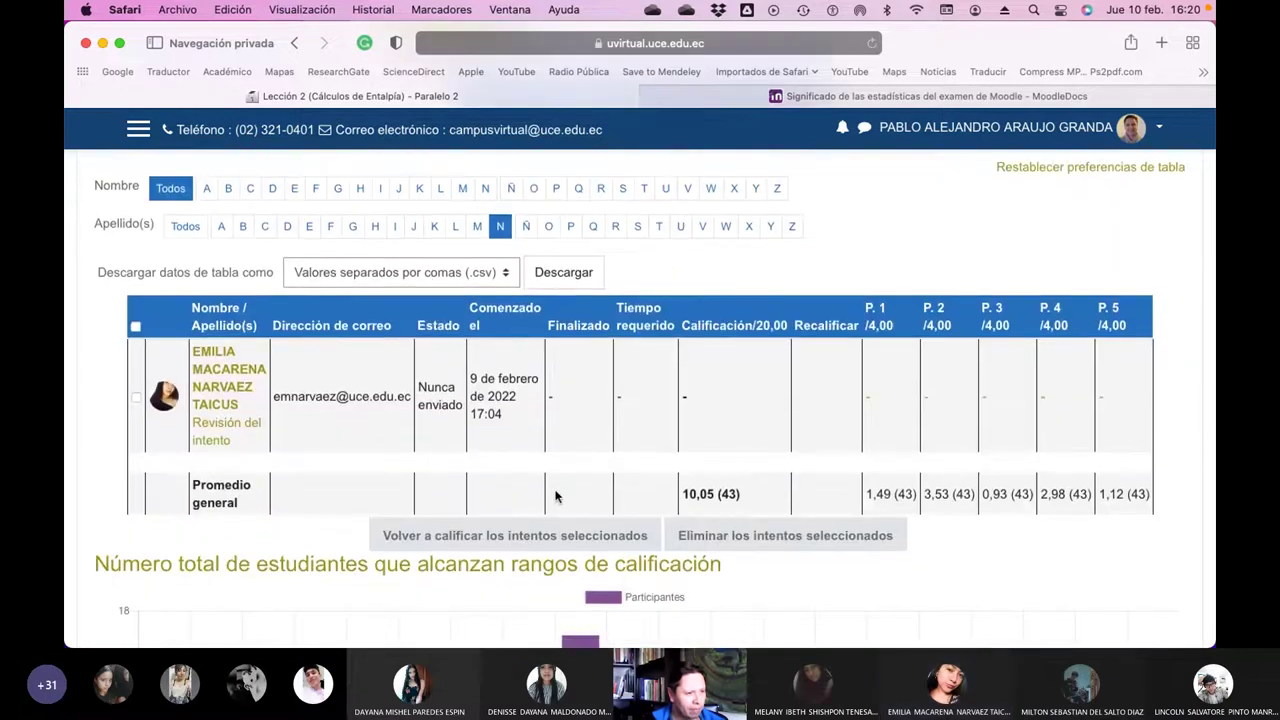
click(235, 427)
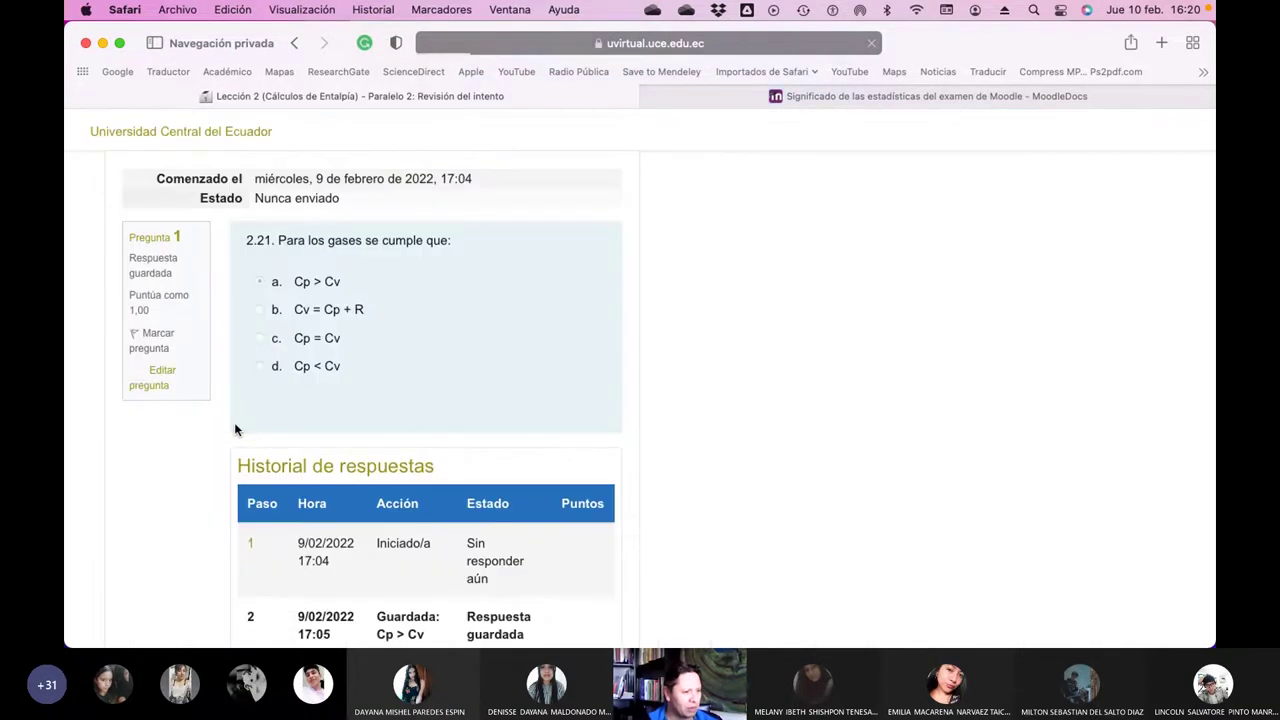
- Examine the saved answers and response histories of questions 1 to 5 in the unsubmitted attempt
scroll(499, 343, down, 3)
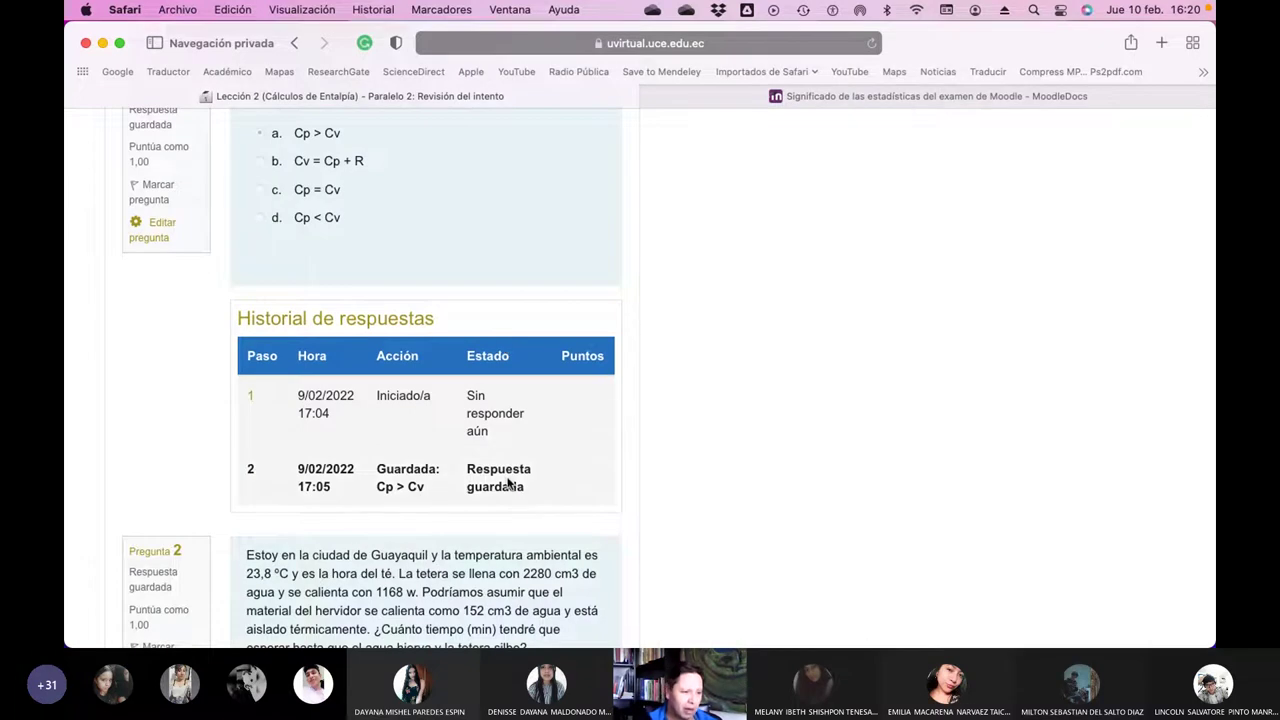
scroll(508, 483, down, 2)
scroll(508, 483, down, 8)
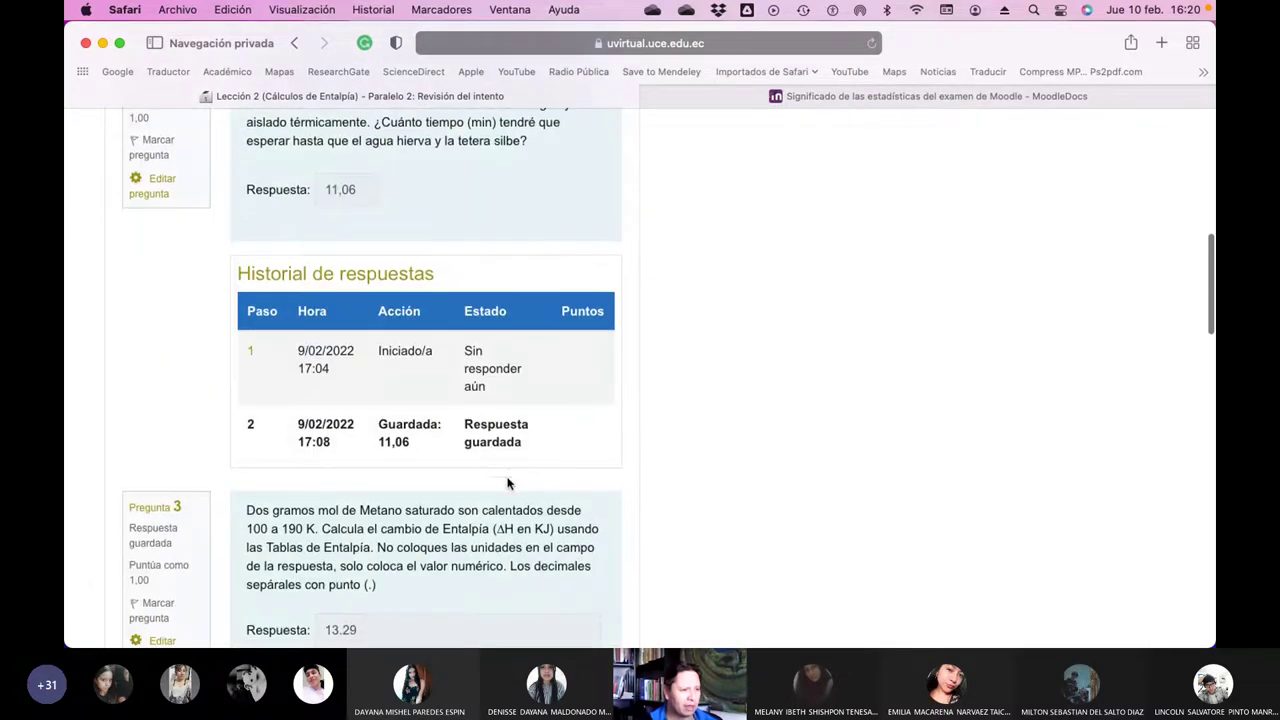
scroll(522, 453, down, 5)
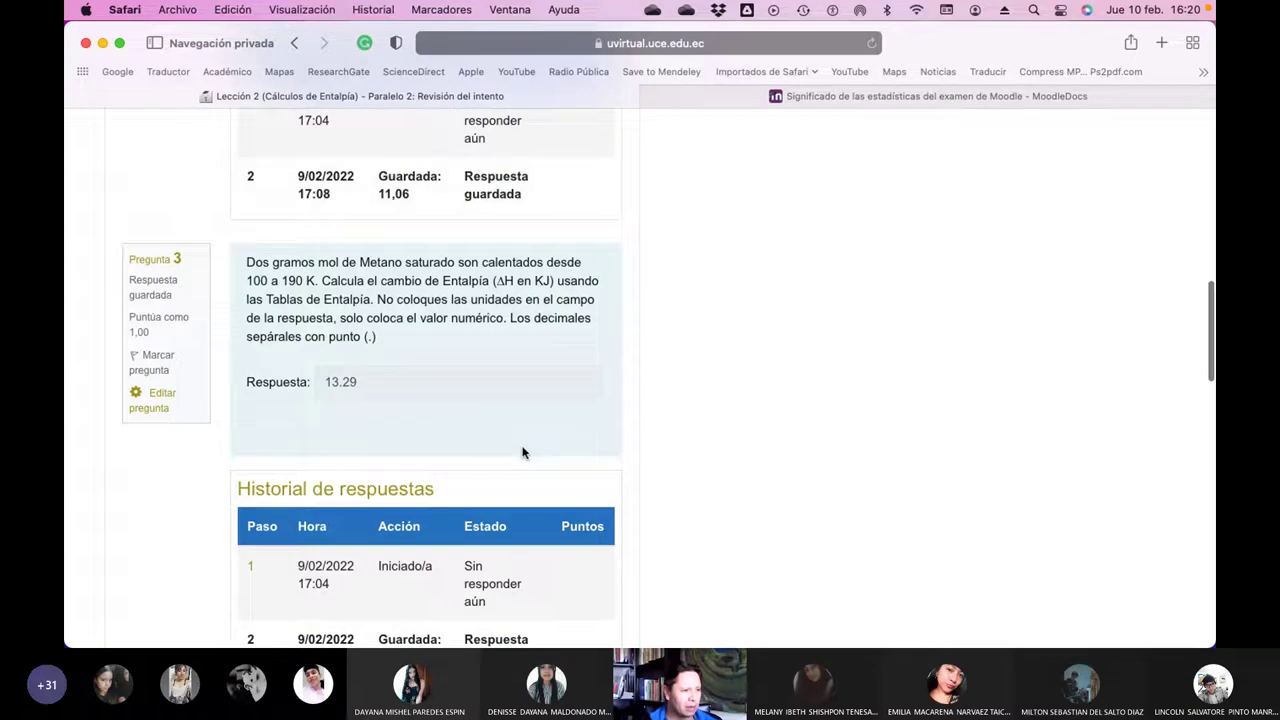
scroll(522, 453, down, 4)
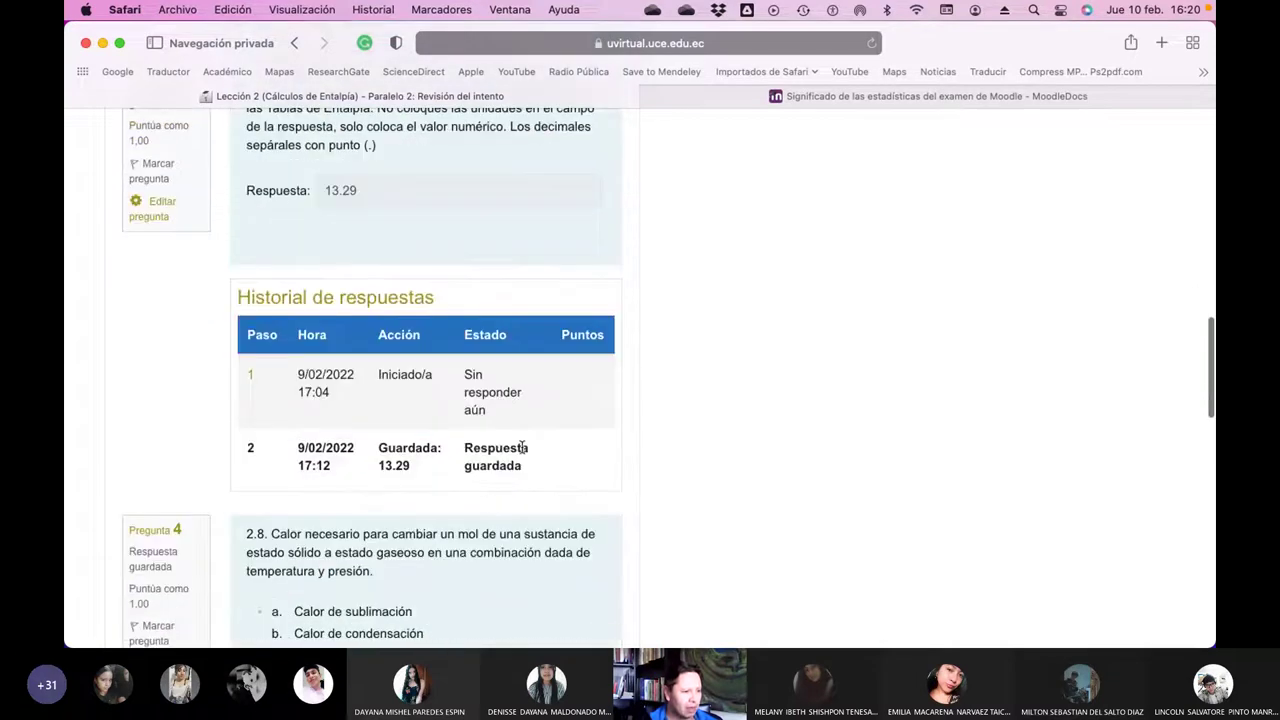
scroll(505, 475, down, 9)
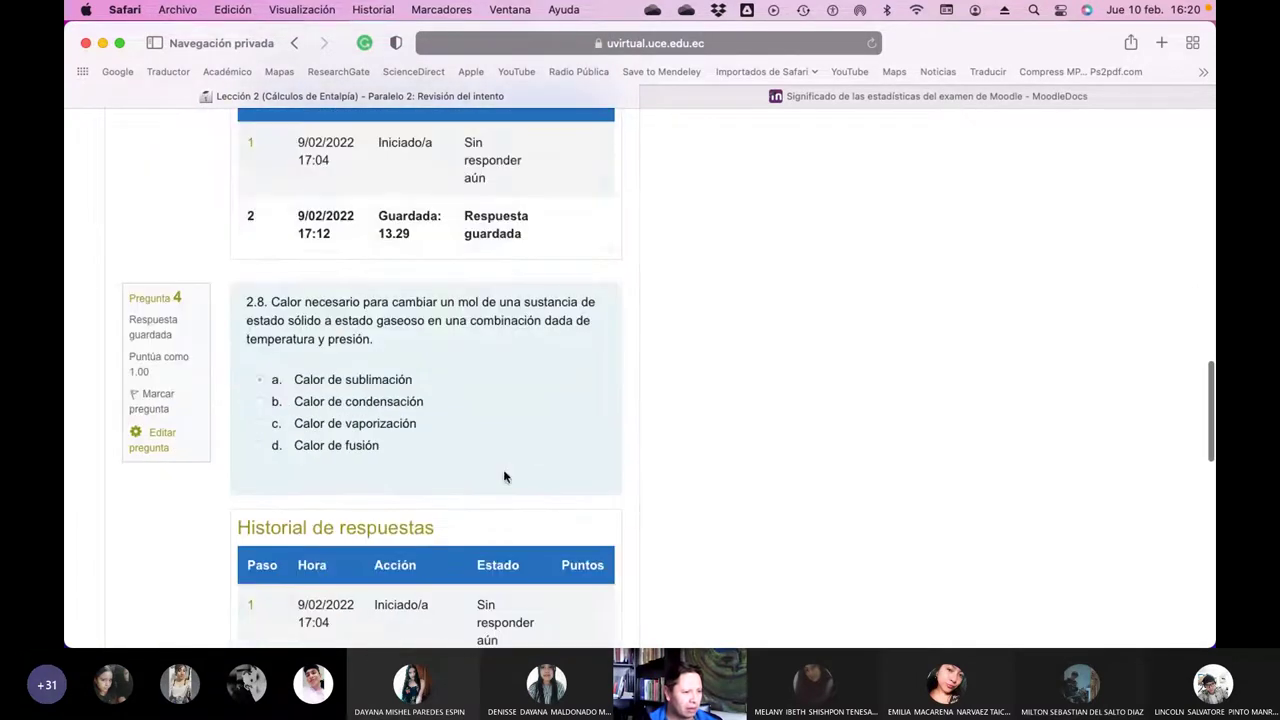
scroll(509, 481, down, 12)
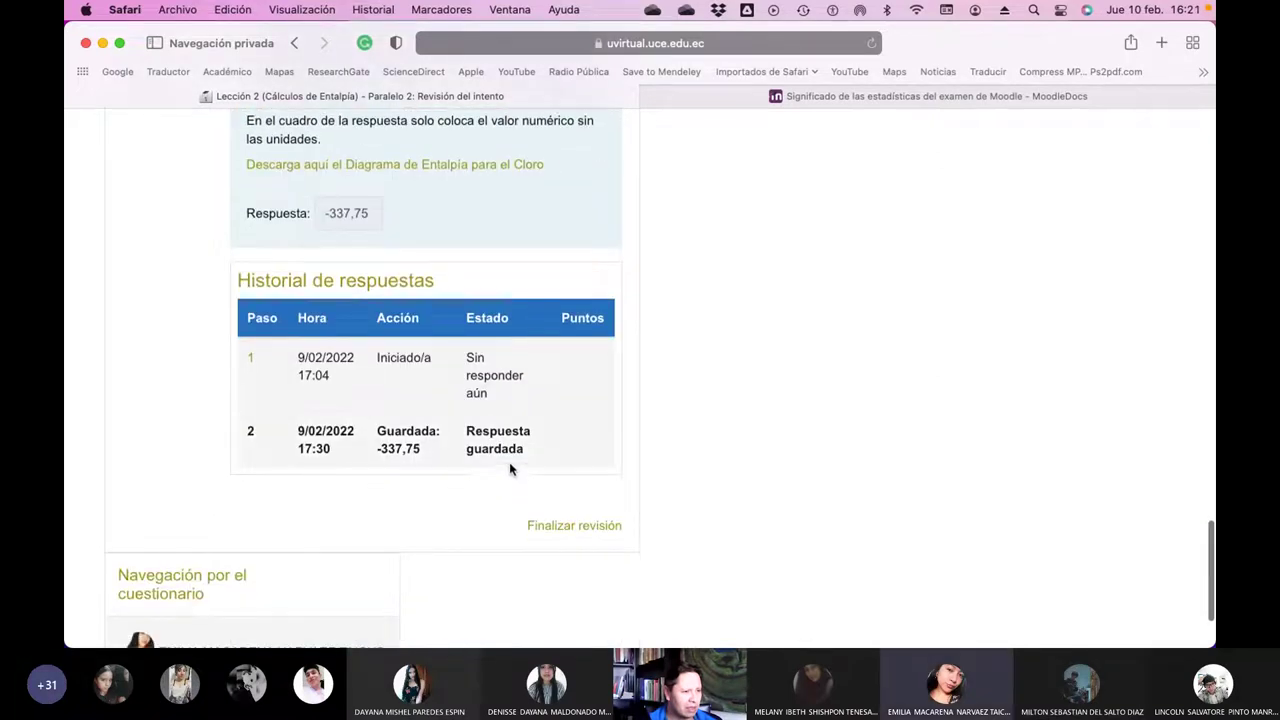
scroll(507, 470, down, 3)
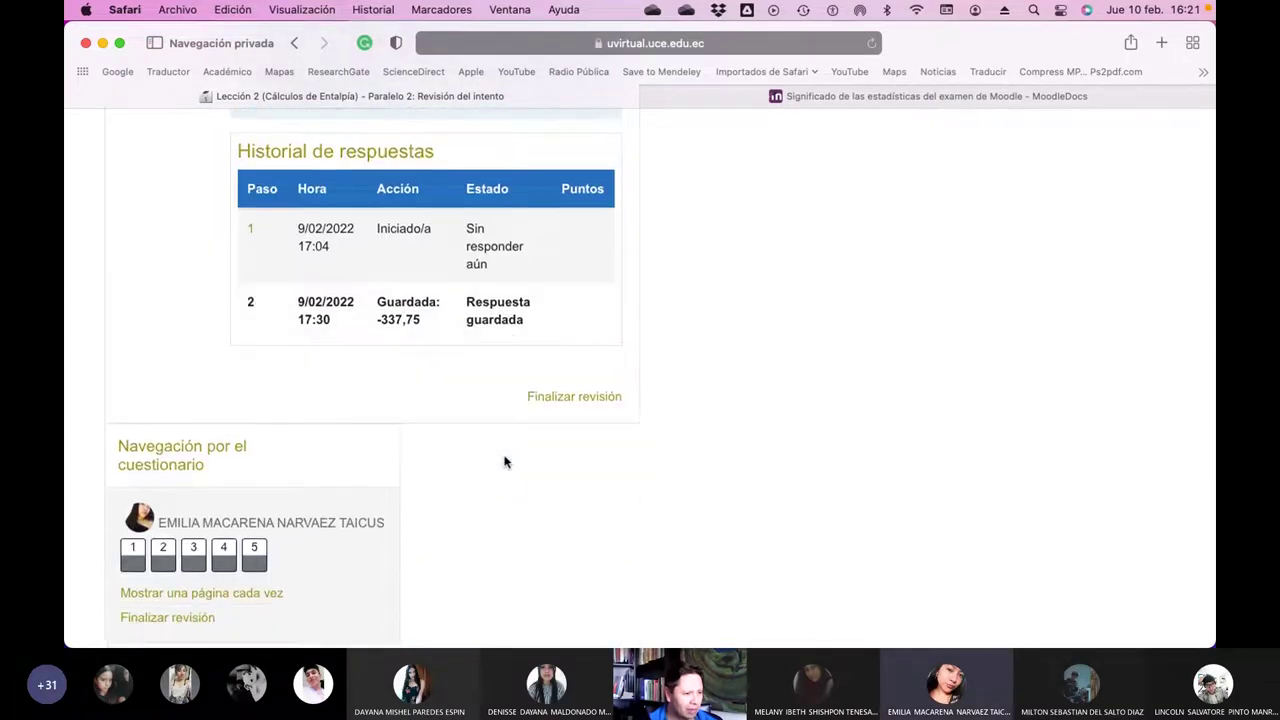
- Recheck question 5 of the unsubmitted attempt, then return to question 1 and the attempt's start time and status
scroll(505, 462, up, 4)
scroll(505, 462, up, 13)
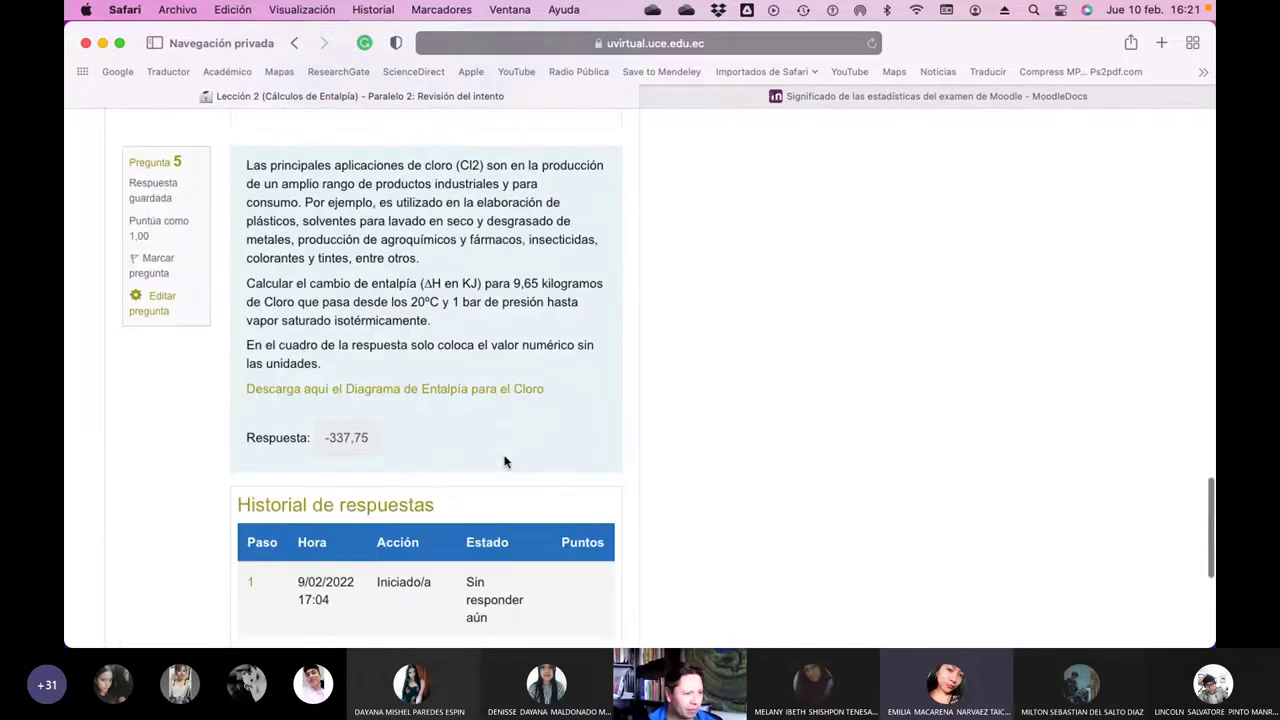
scroll(505, 462, up, 20)
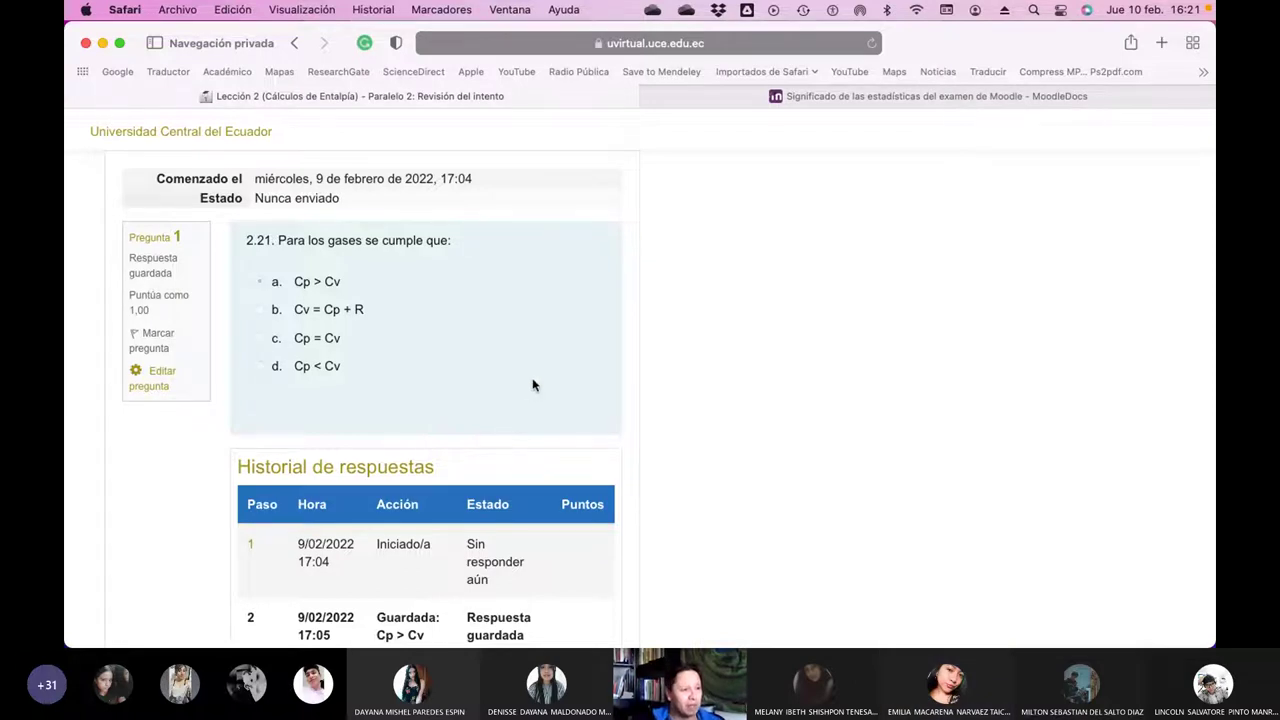
scroll(533, 385, down, 5)
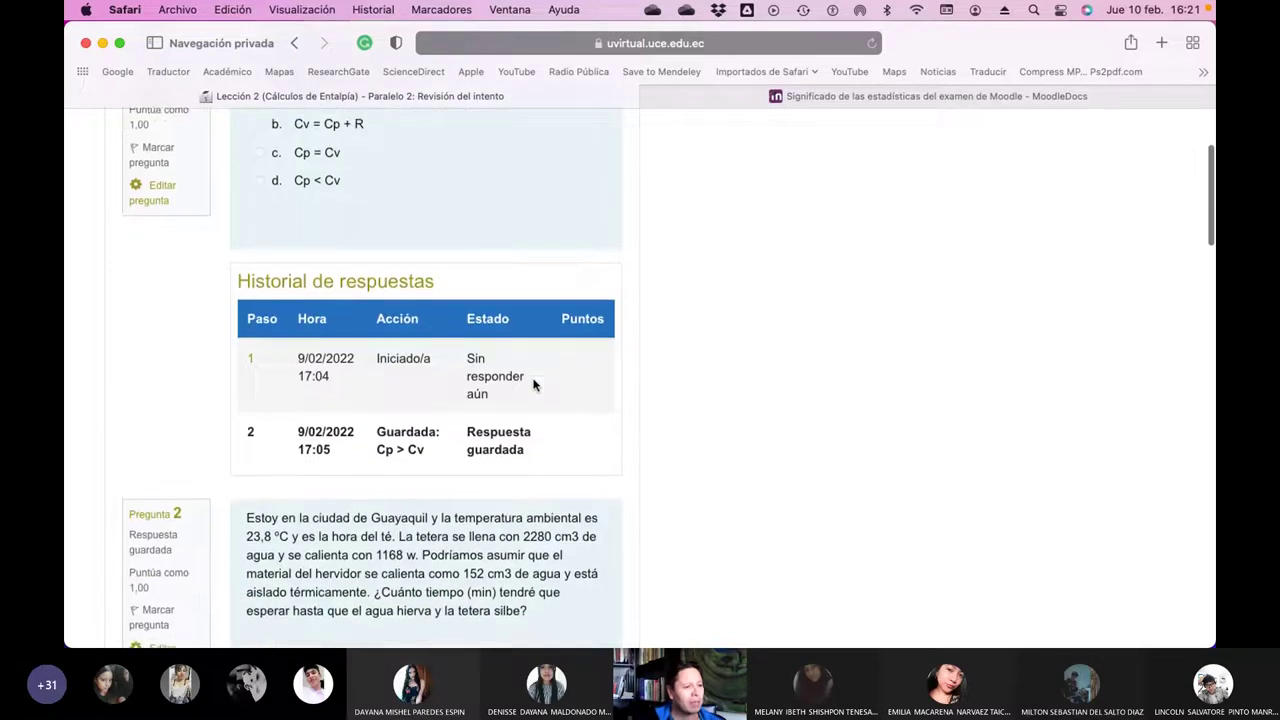
scroll(533, 385, up, 4)
scroll(533, 385, up, 3)
scroll(533, 385, down, 1)
scroll(533, 385, up, 1)
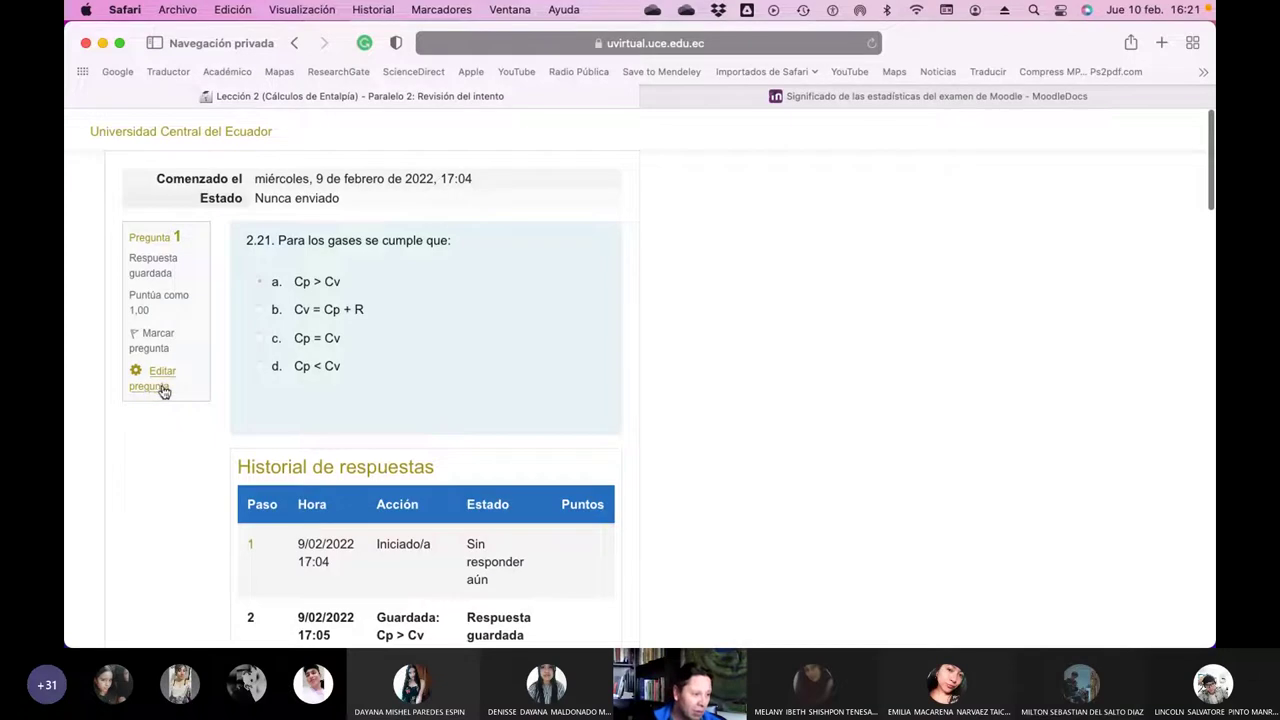
- Compare the save times and states in the Historial de respuestas tables from question 1 through question 5
scroll(510, 377, down, 1)
scroll(510, 377, down, 4)
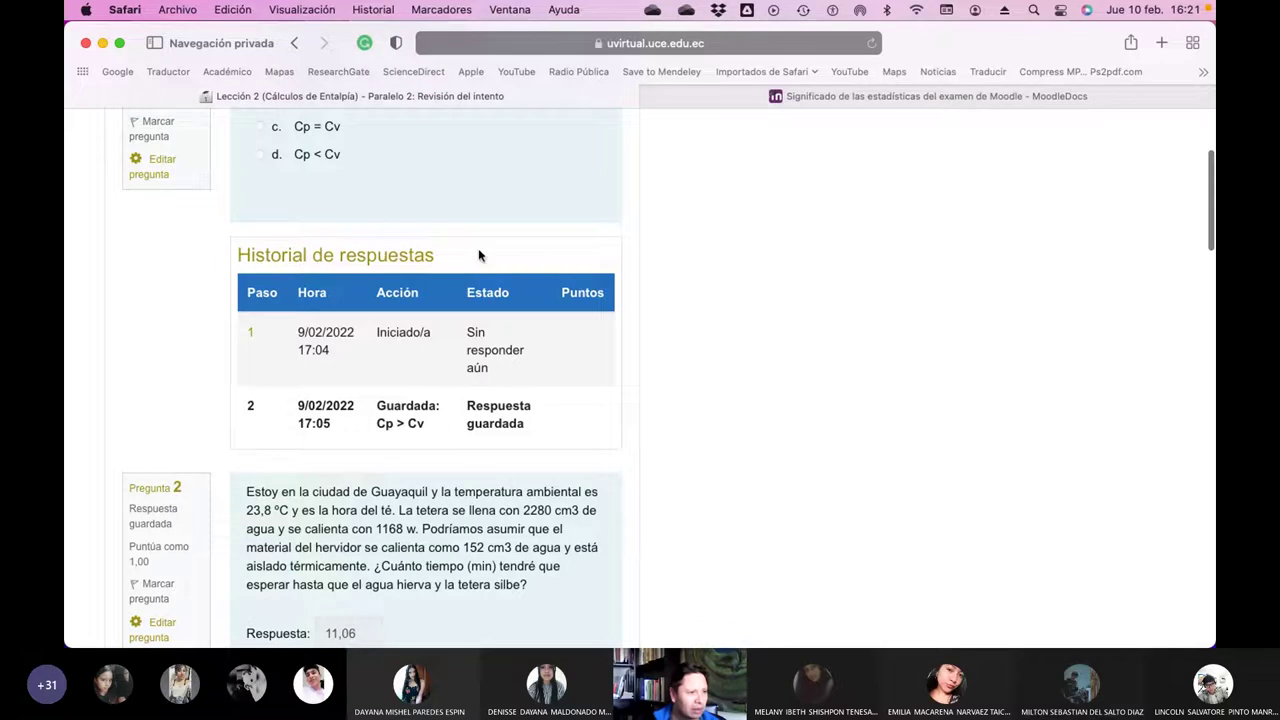
scroll(534, 325, up, 3)
scroll(534, 325, down, 5)
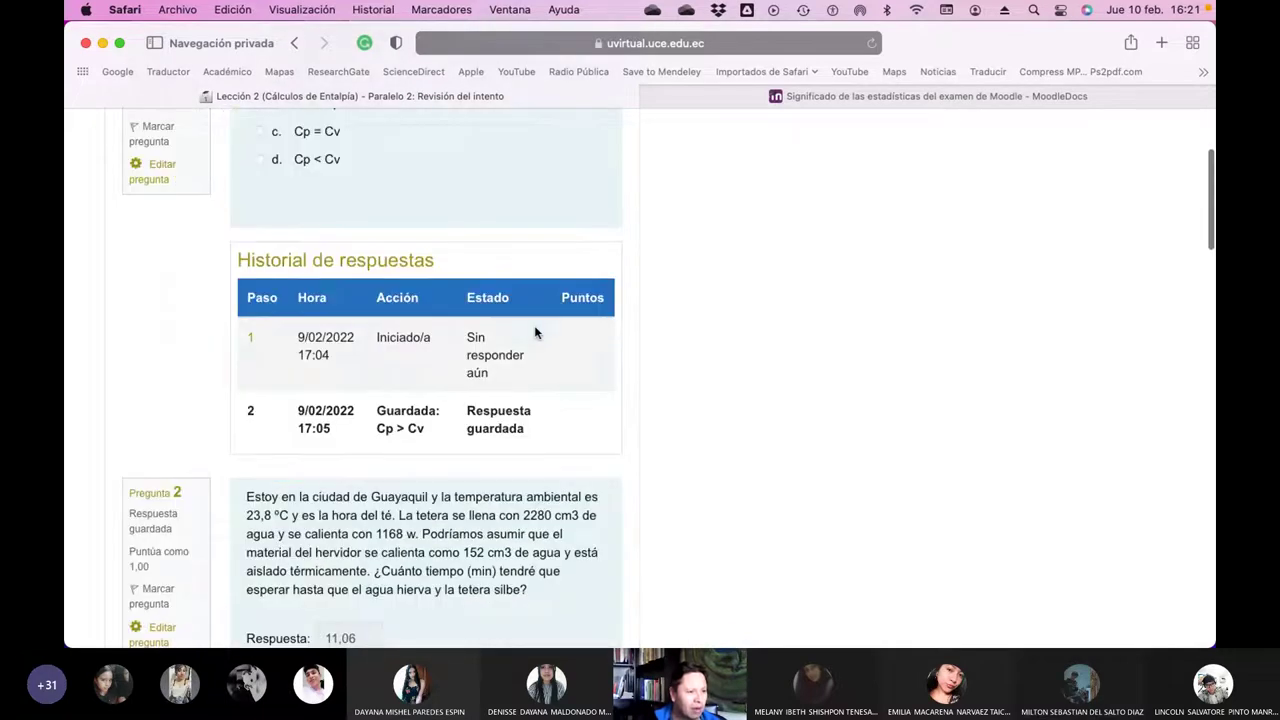
scroll(546, 377, down, 2)
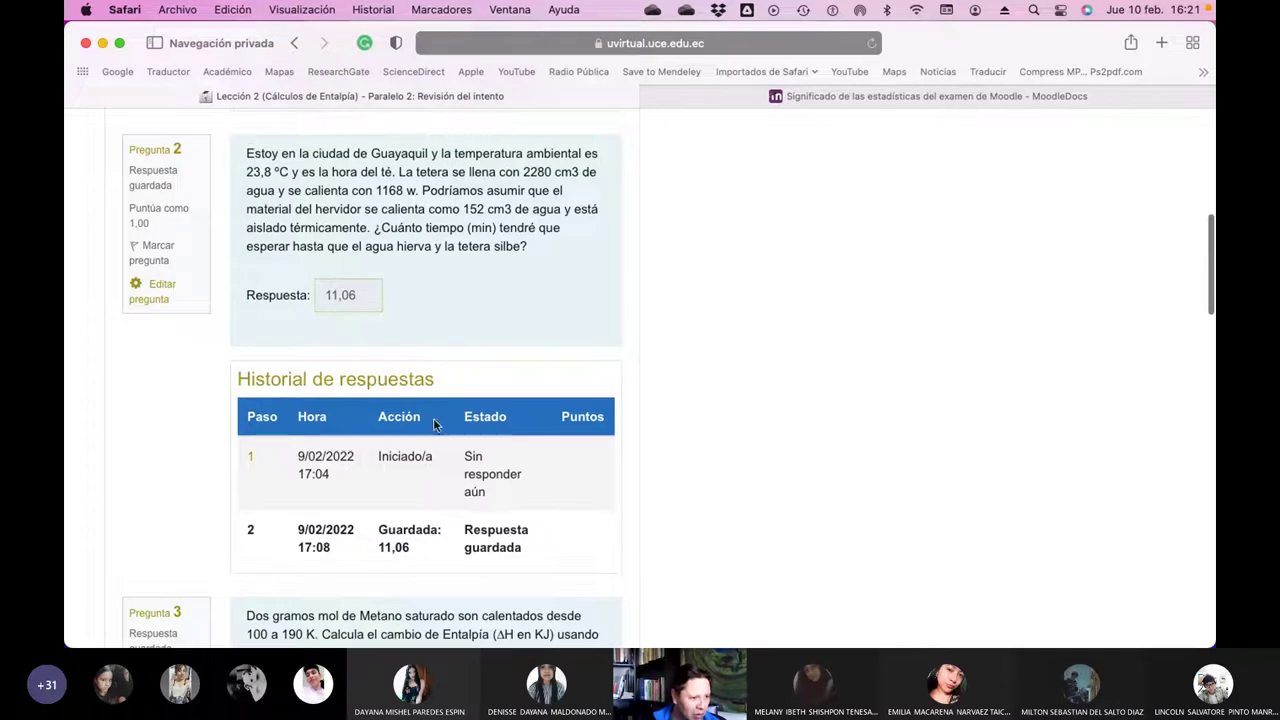
scroll(509, 432, down, 15)
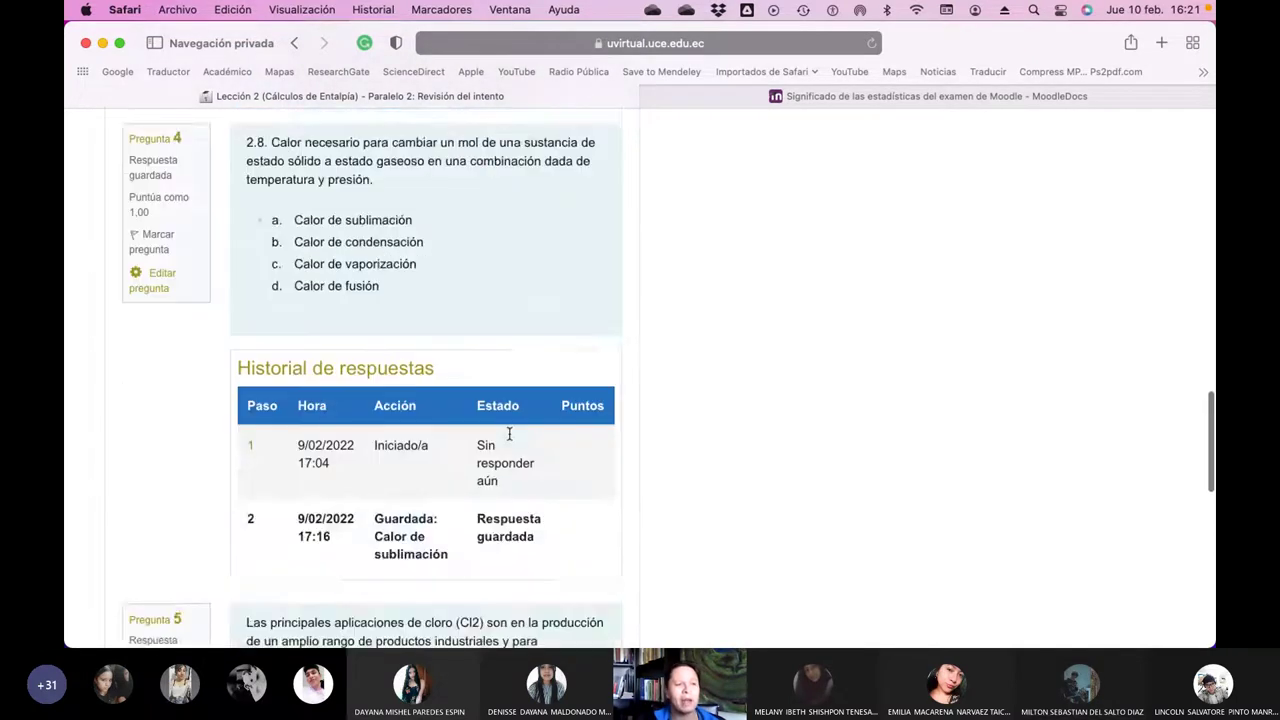
scroll(509, 432, down, 4)
- Finish the review of the unsubmitted attempt and return to the quiz's attempts report table
click(565, 391)
scroll(612, 396, down, 8)
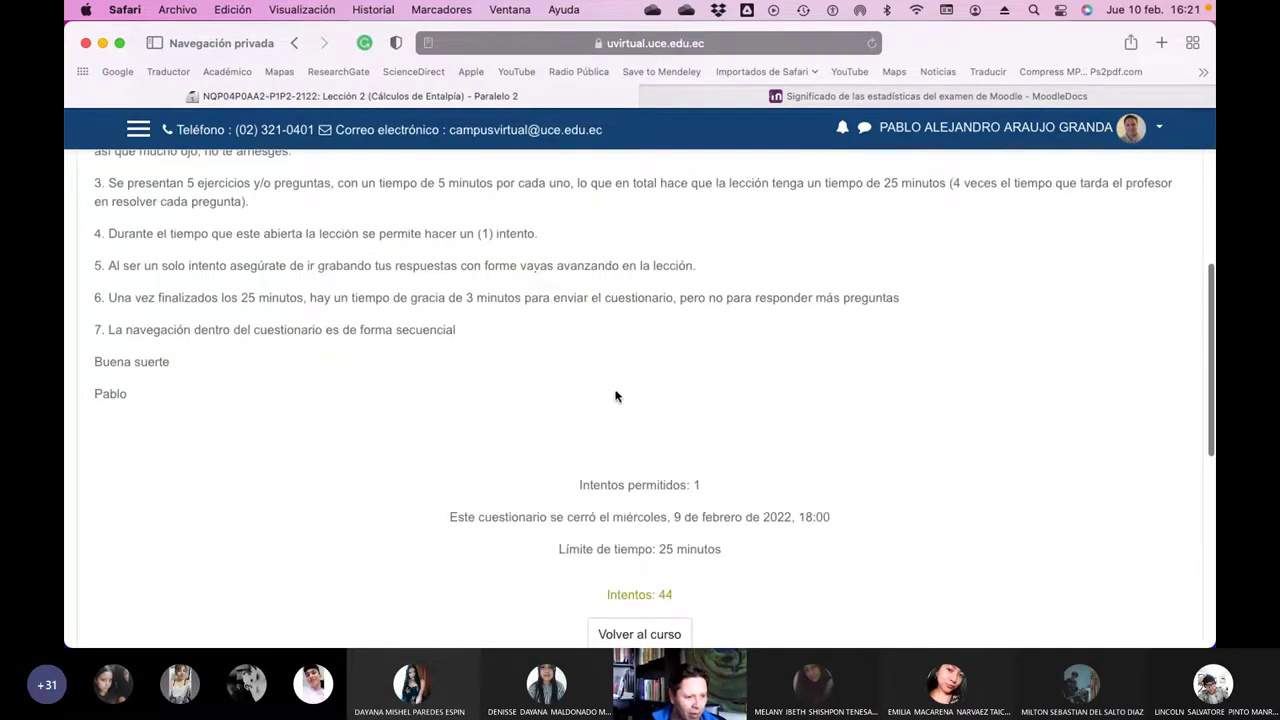
click(639, 594)
scroll(751, 470, down, 10)
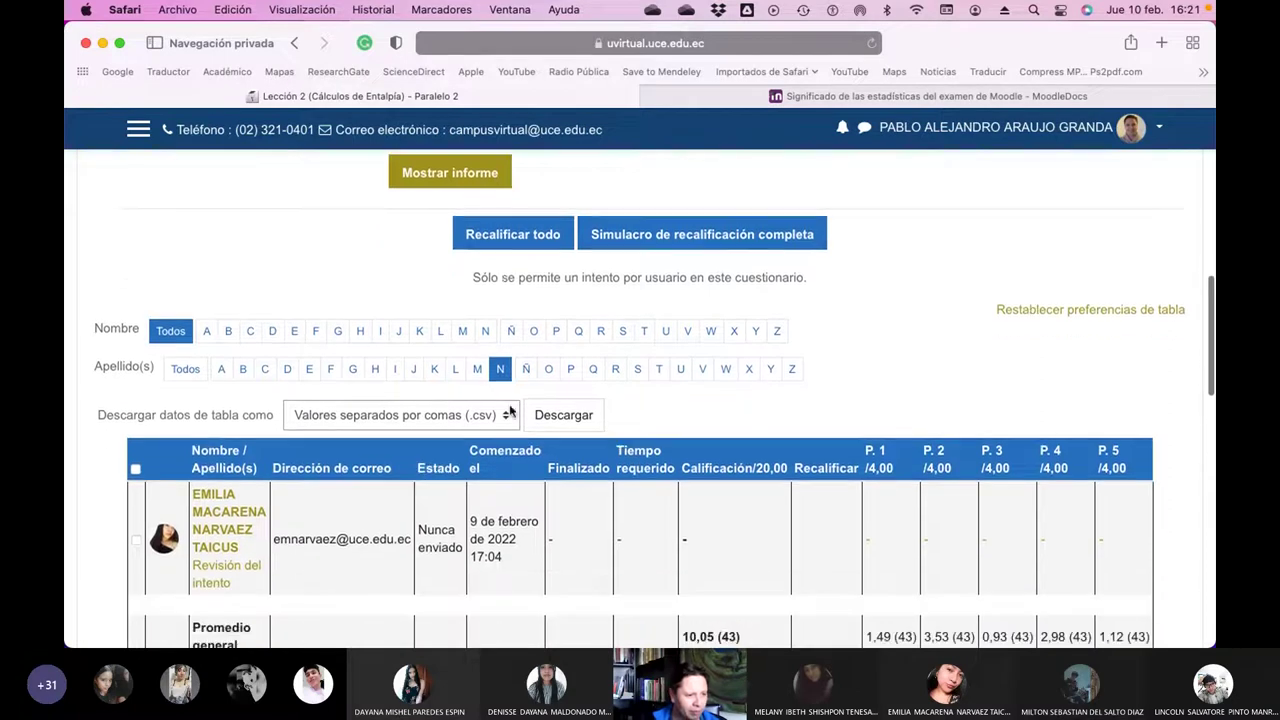
- Filter the attempts to surnames starting with M and open the review of the first listed attempt
click(479, 369)
scroll(555, 403, down, 10)
scroll(588, 412, down, 1)
click(203, 396)
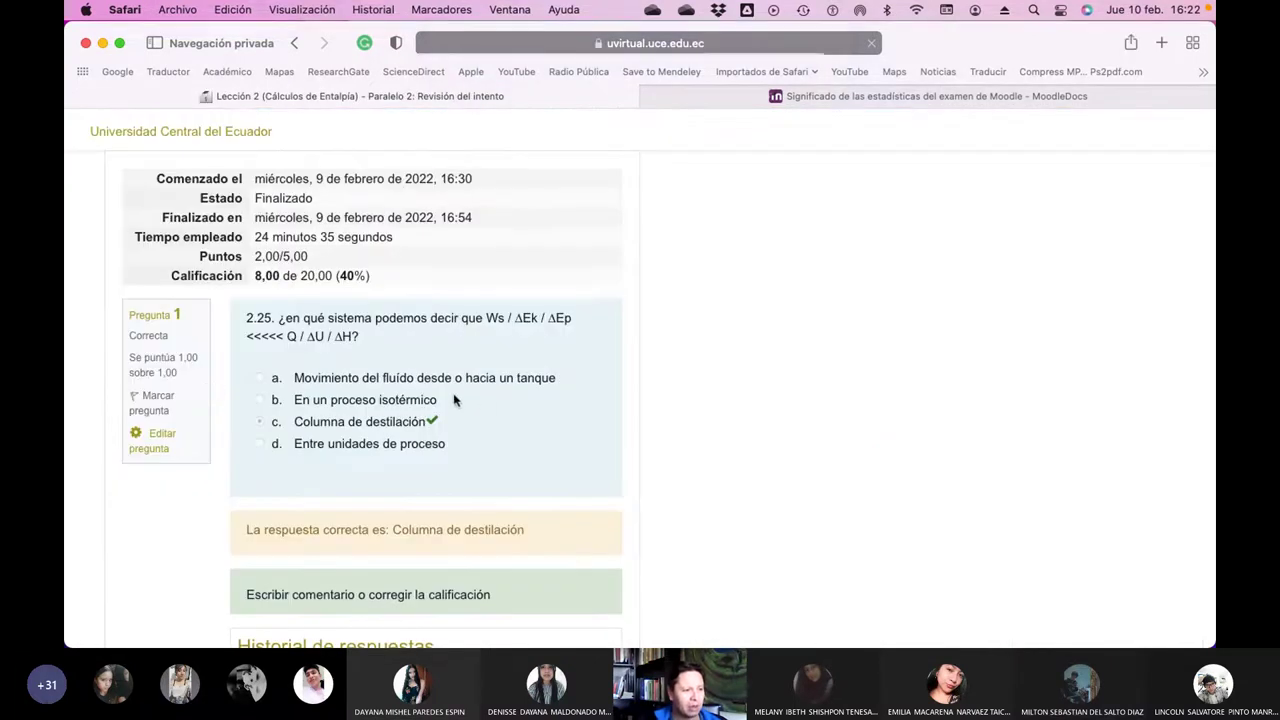
- Check question 1's response history and its comment and grade correction form in the finished attempt, then close the form
scroll(486, 402, down, 8)
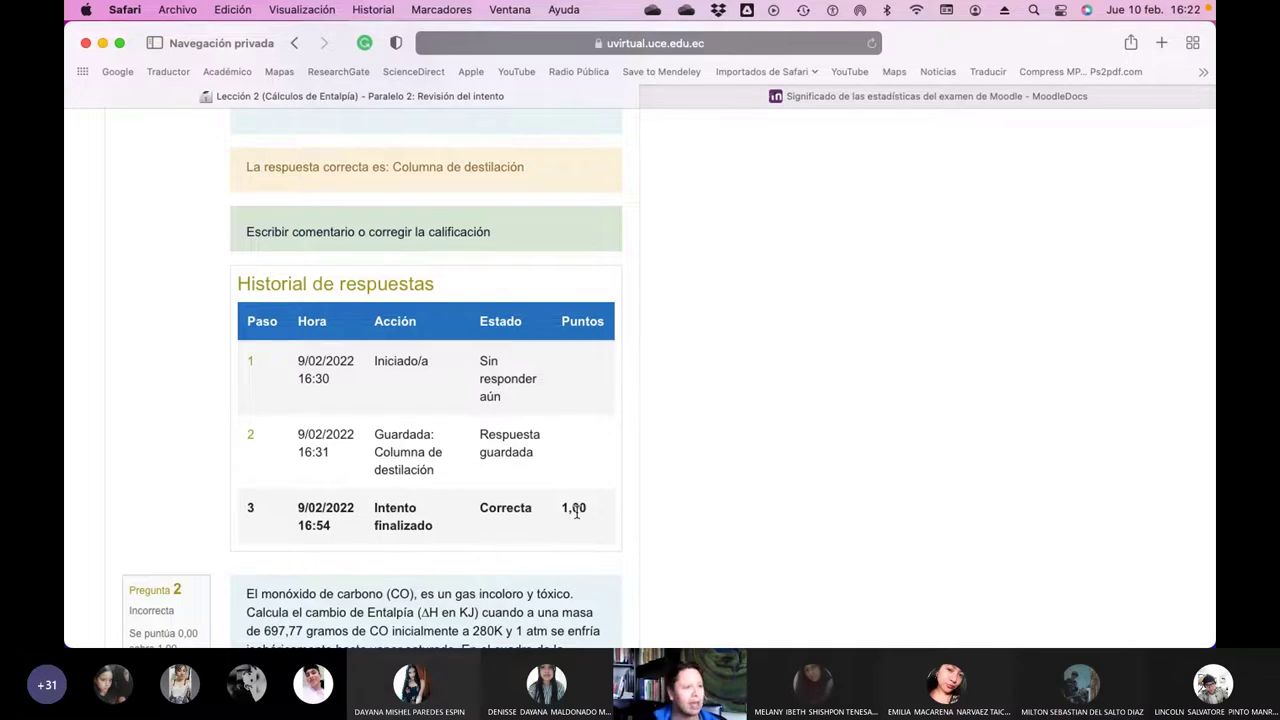
scroll(576, 512, up, 2)
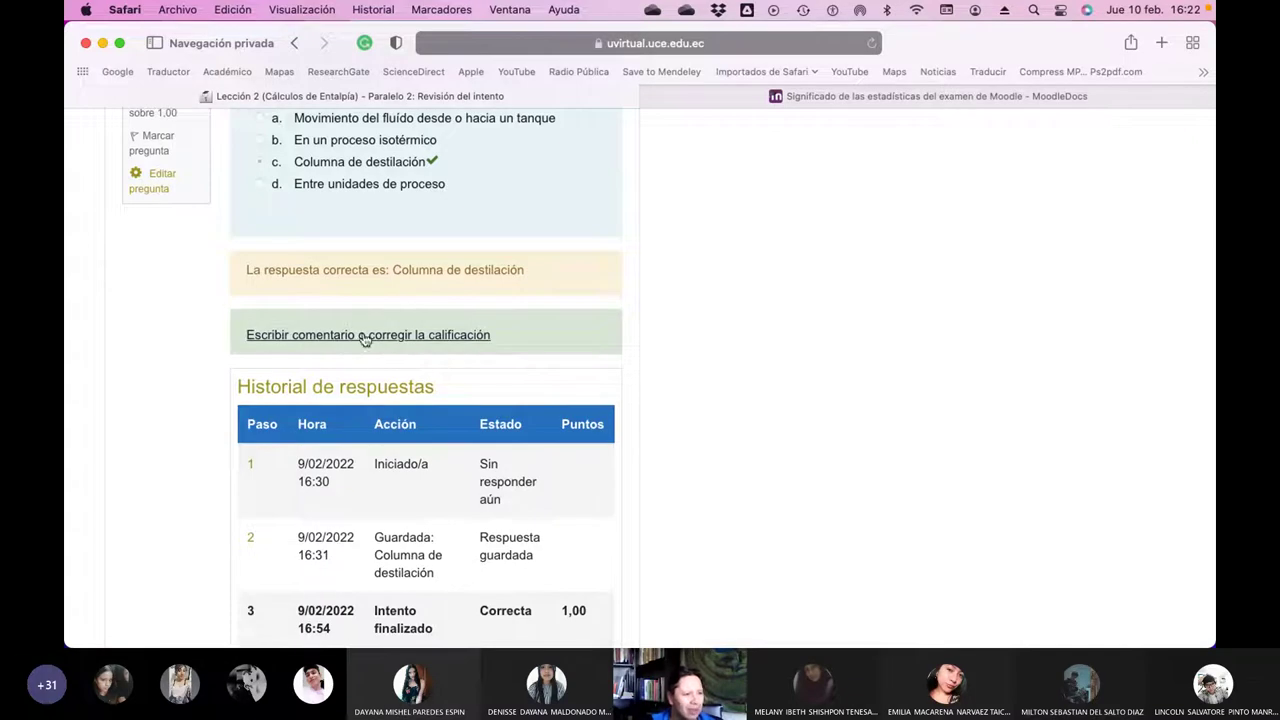
click(428, 336)
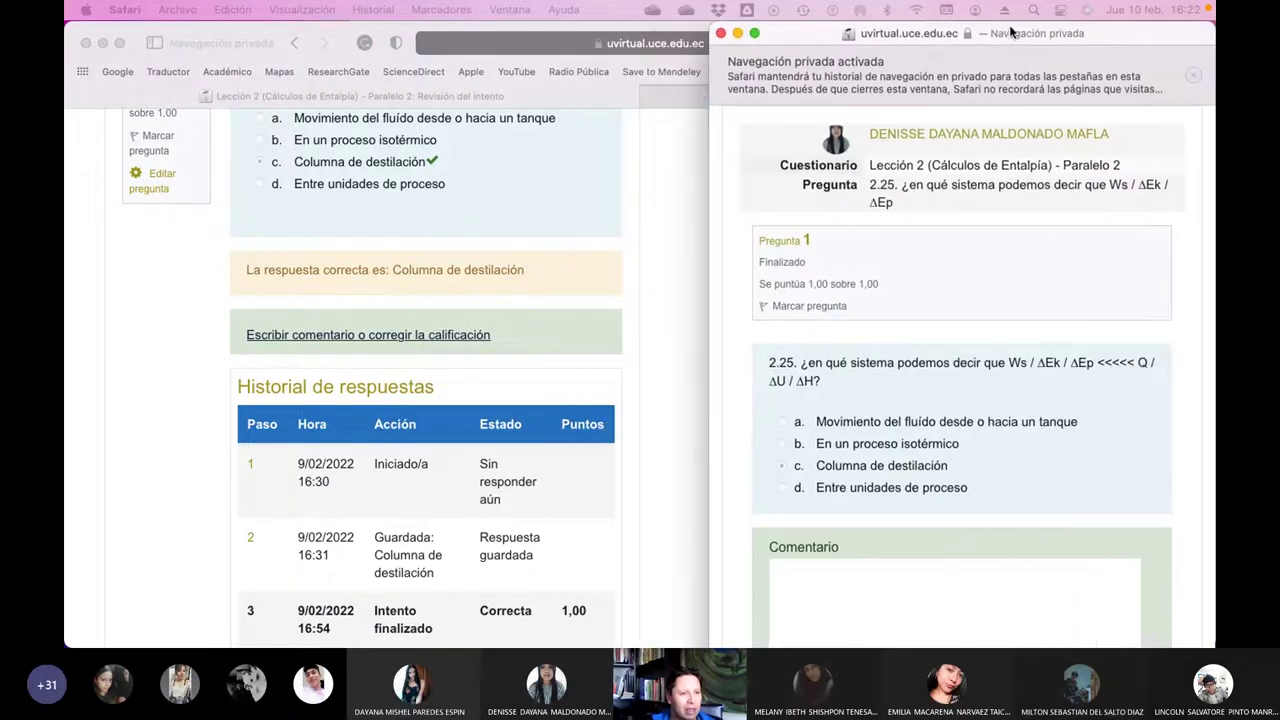
scroll(1000, 295, down, 10)
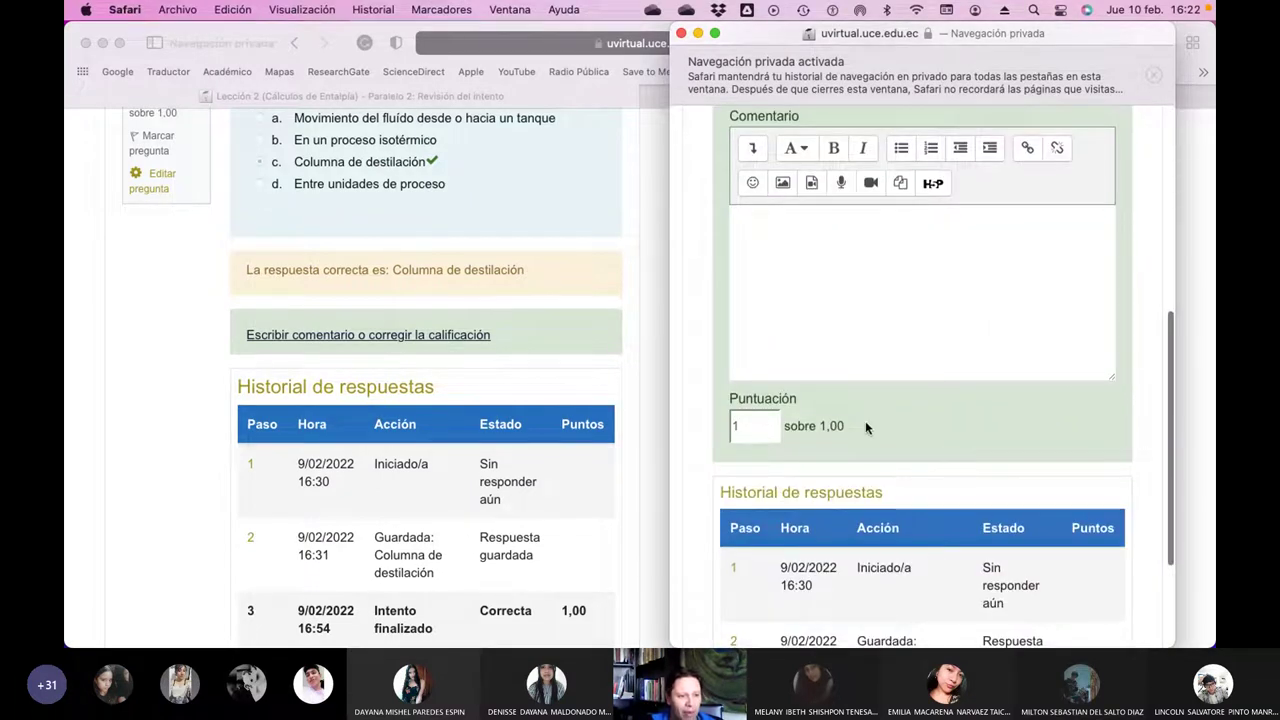
scroll(988, 412, down, 4)
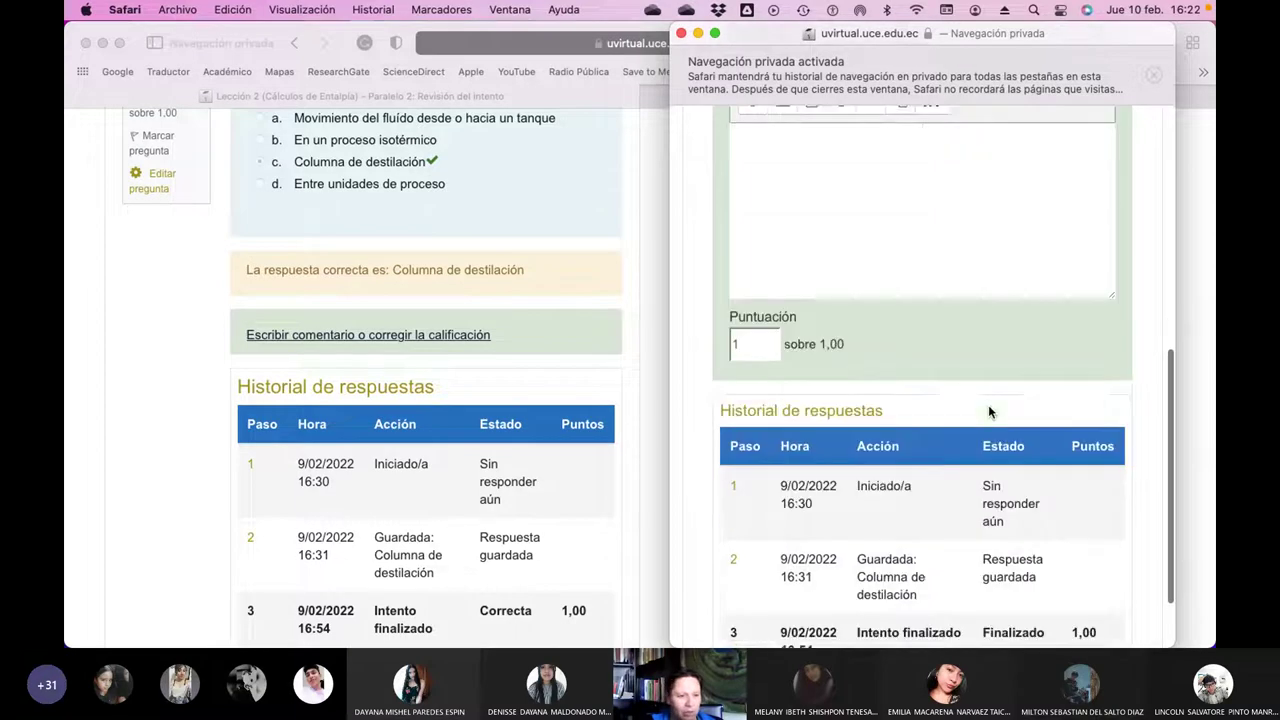
click(838, 607)
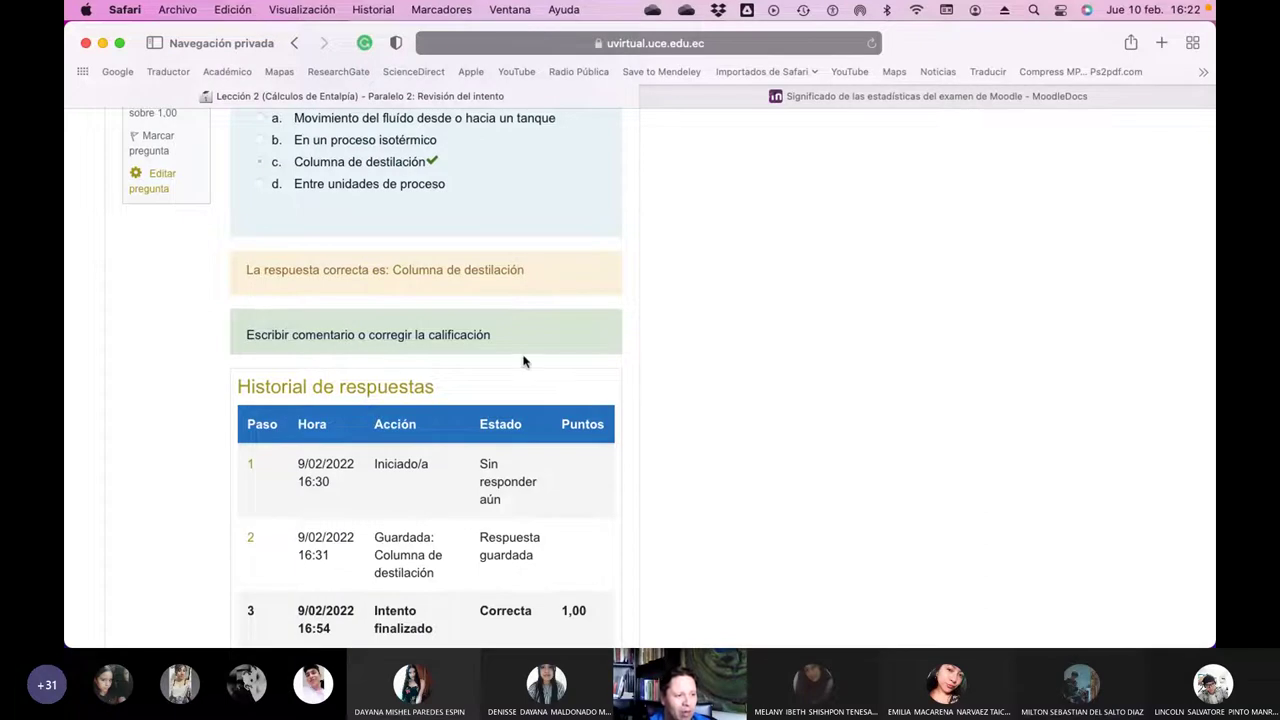
- Finish the review of the graded attempt and go back to the attempts report's surname filter
scroll(548, 362, down, 20)
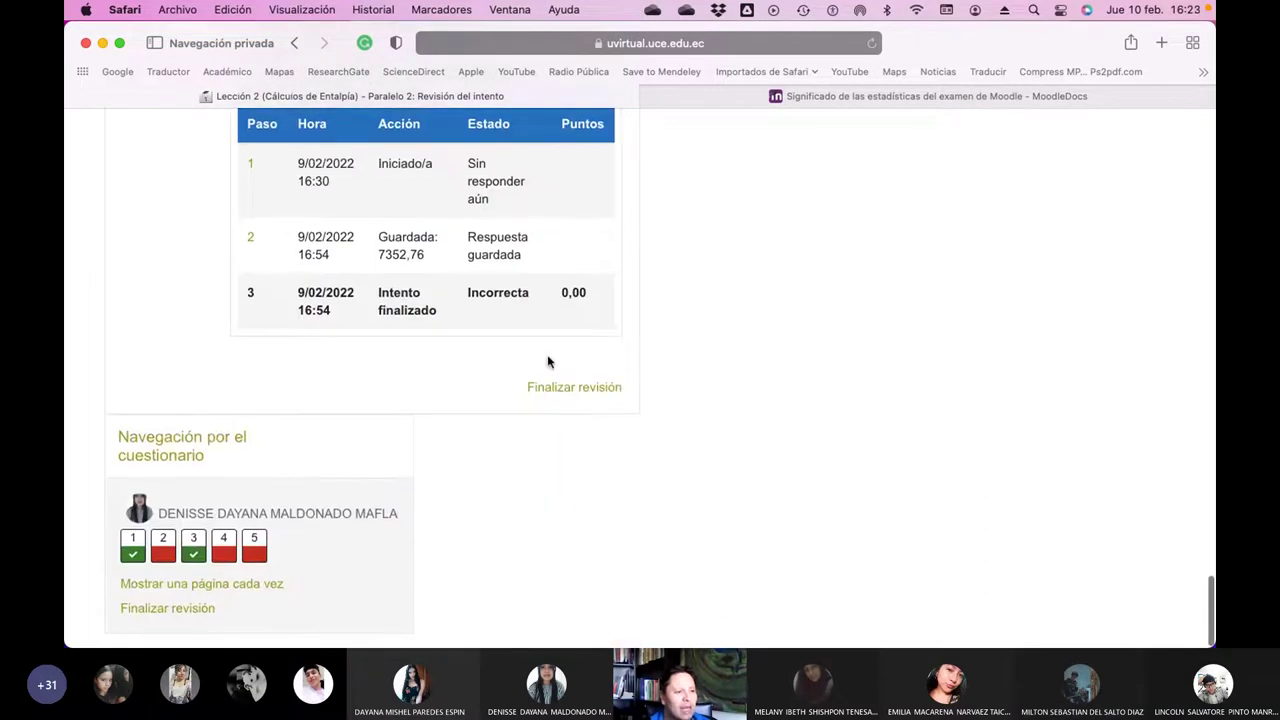
click(565, 390)
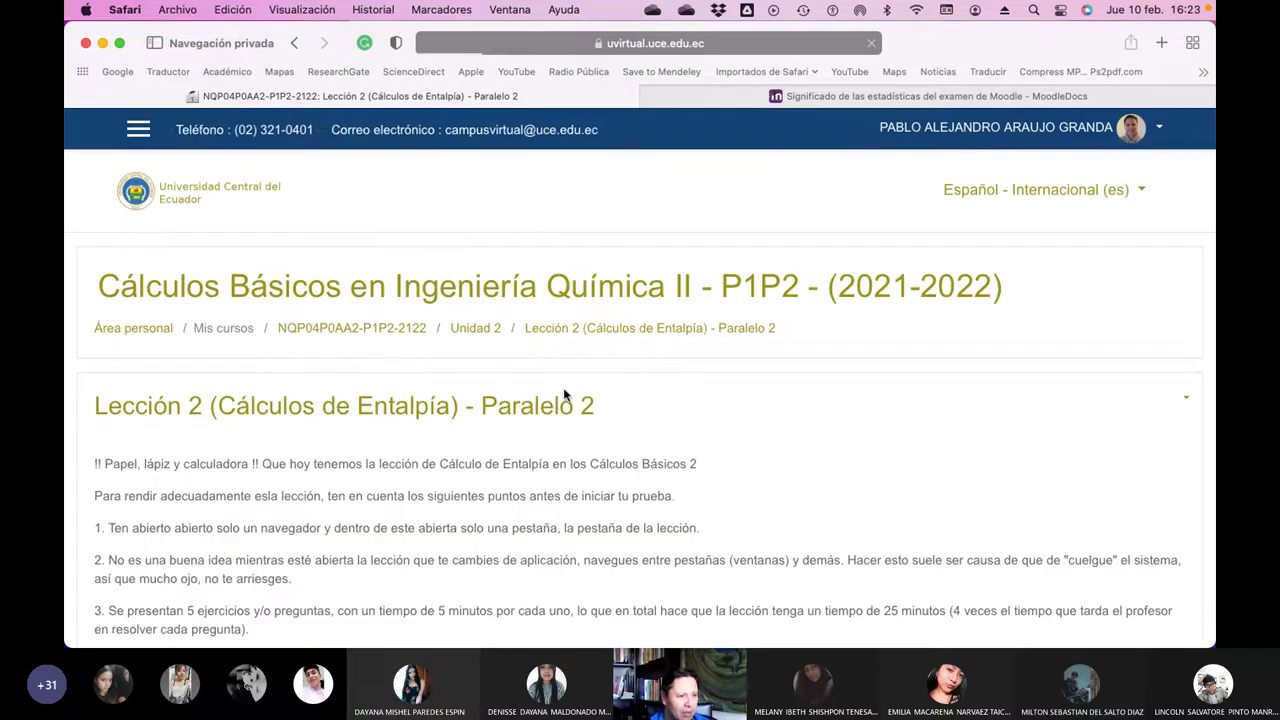
scroll(565, 395, down, 10)
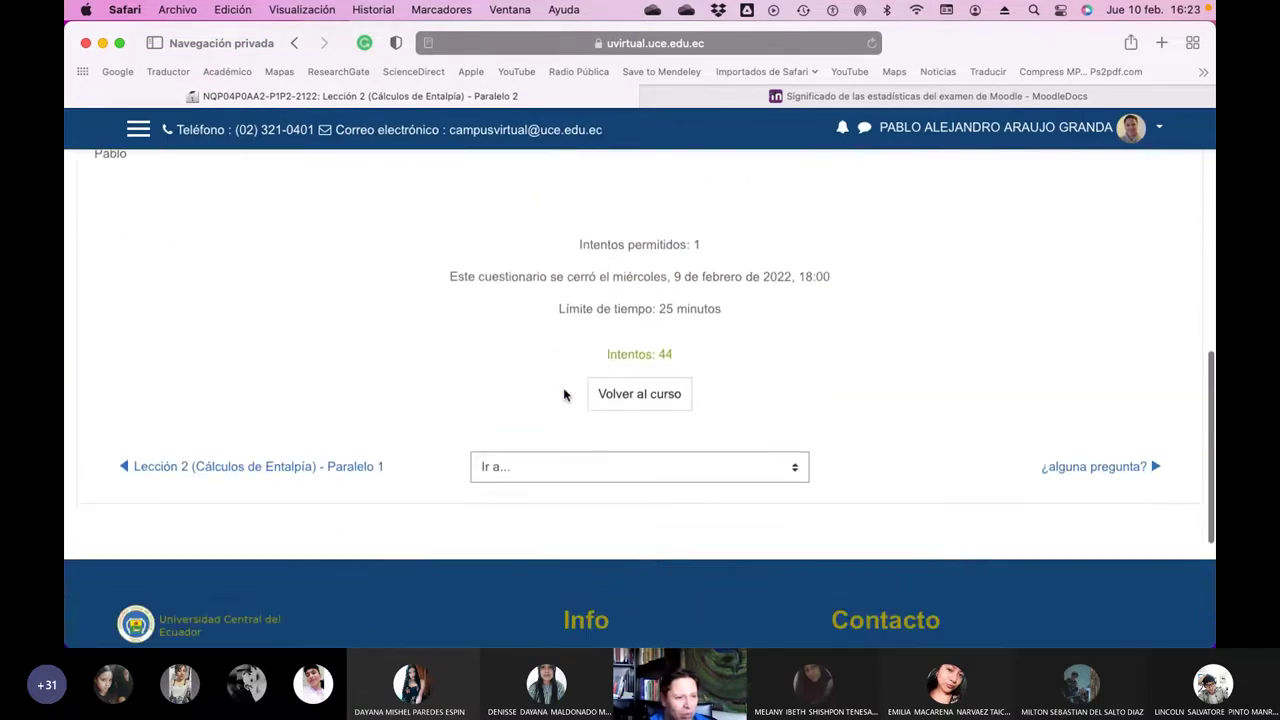
click(630, 332)
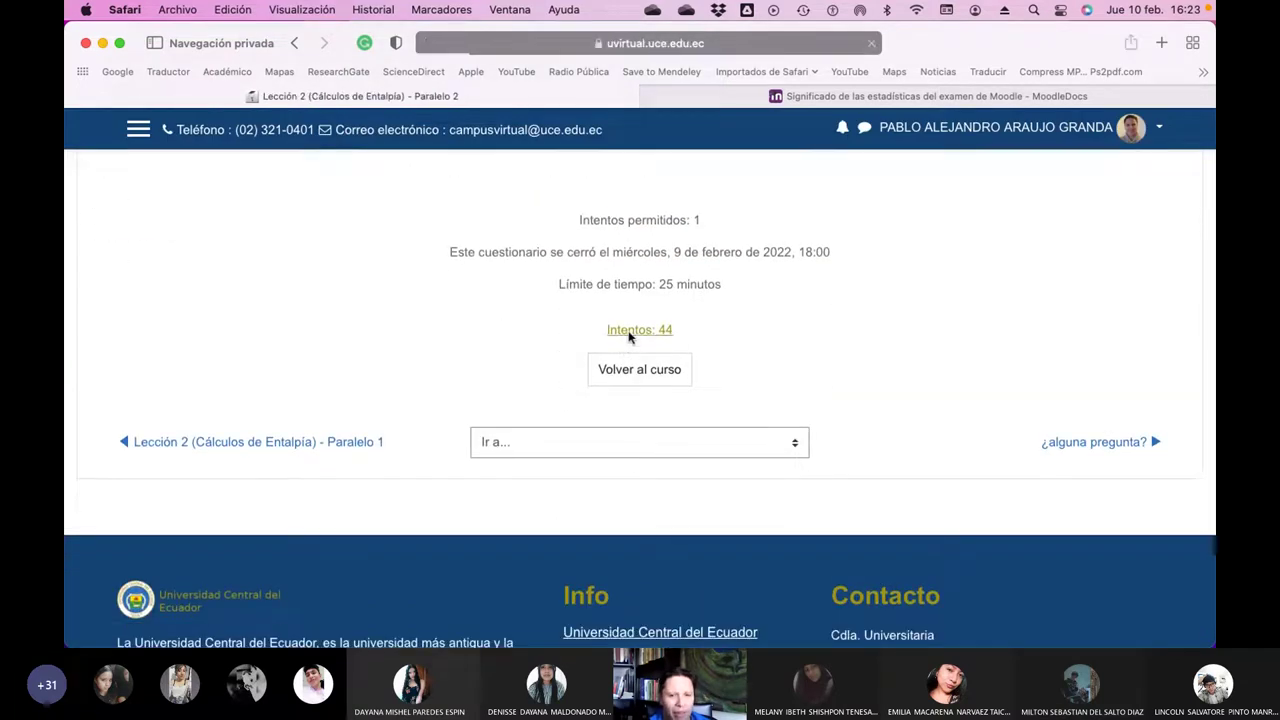
scroll(629, 337, down, 10)
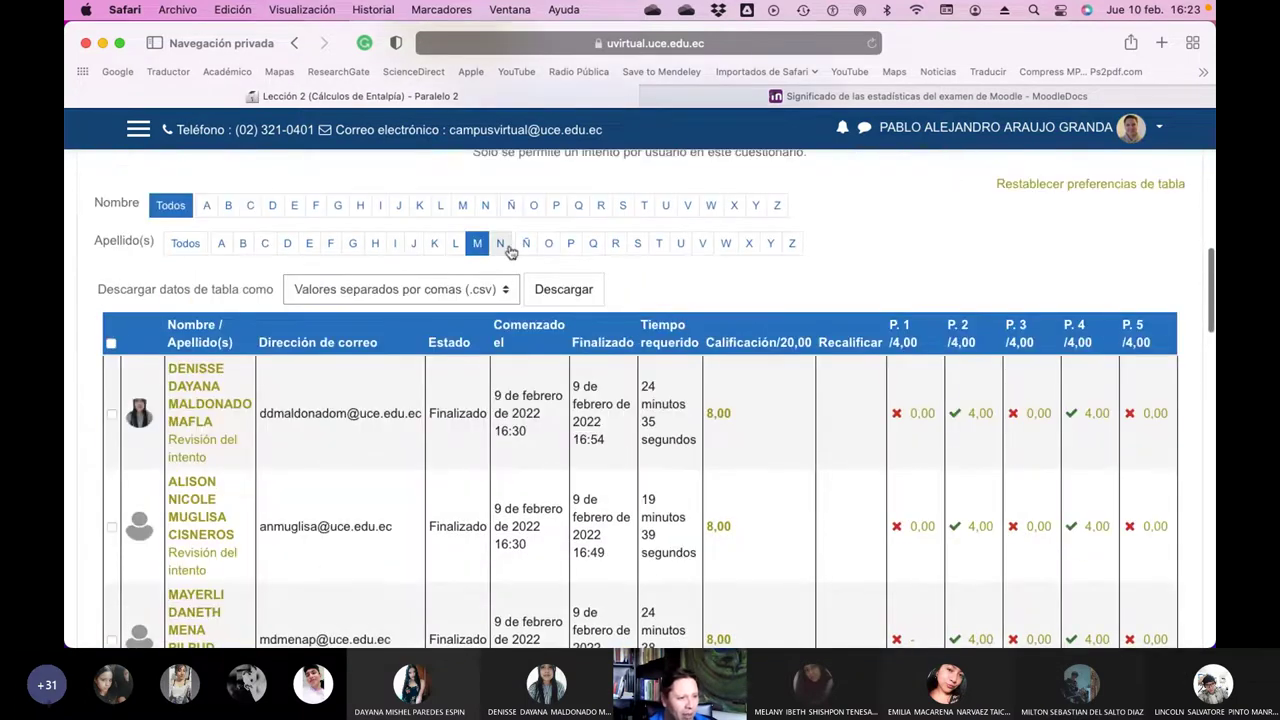
- Switch the surname filter to N and reopen the review of the unsubmitted attempt at questions 1 and 2
click(501, 245)
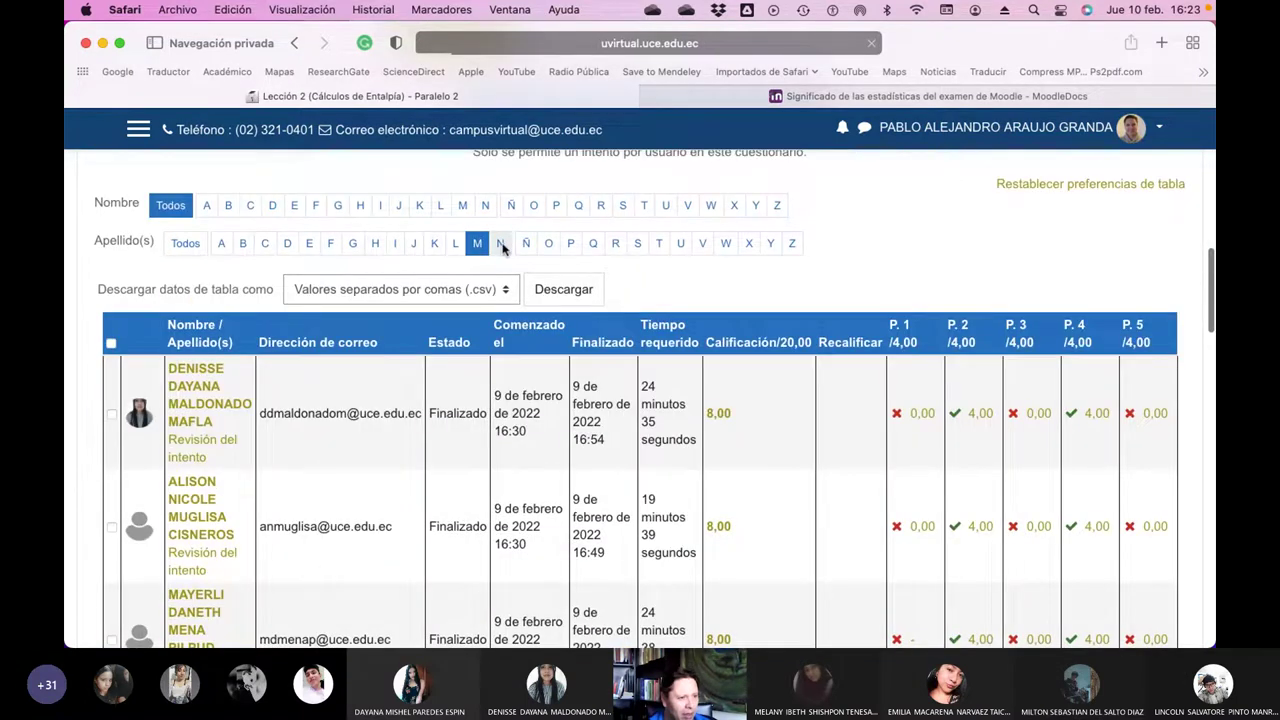
scroll(391, 481, down, 8)
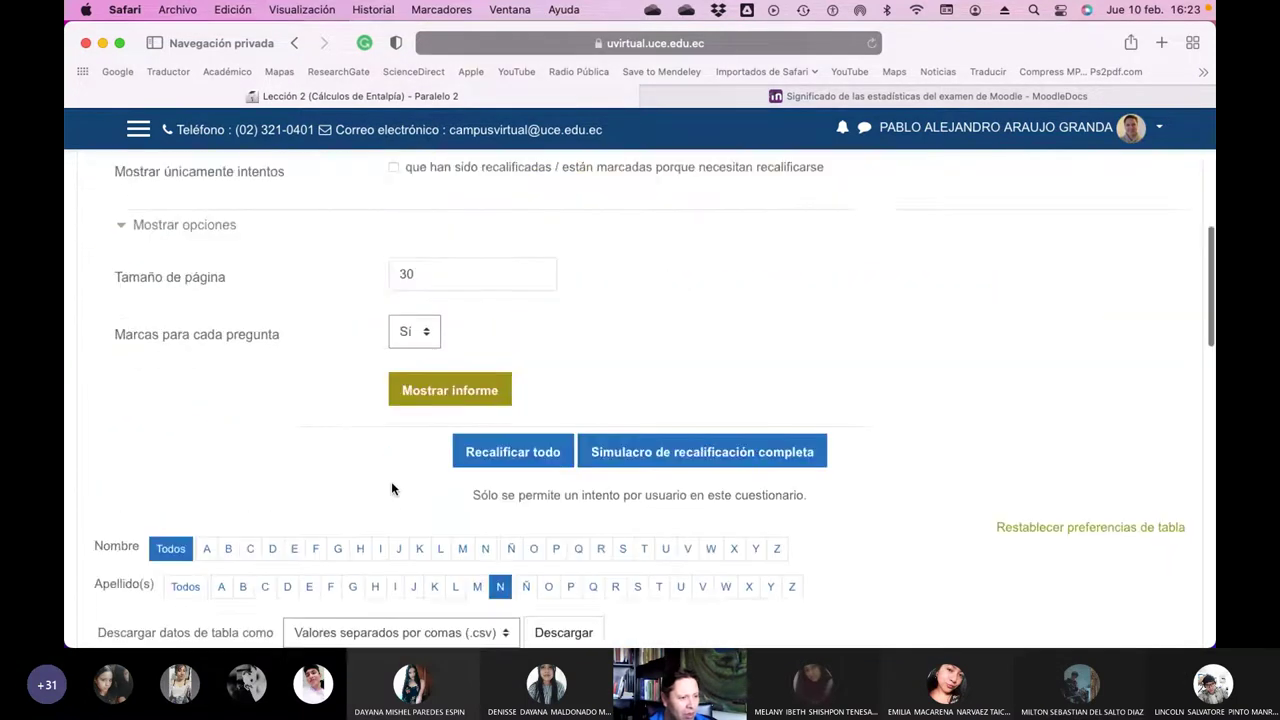
scroll(392, 488, down, 3)
click(249, 488)
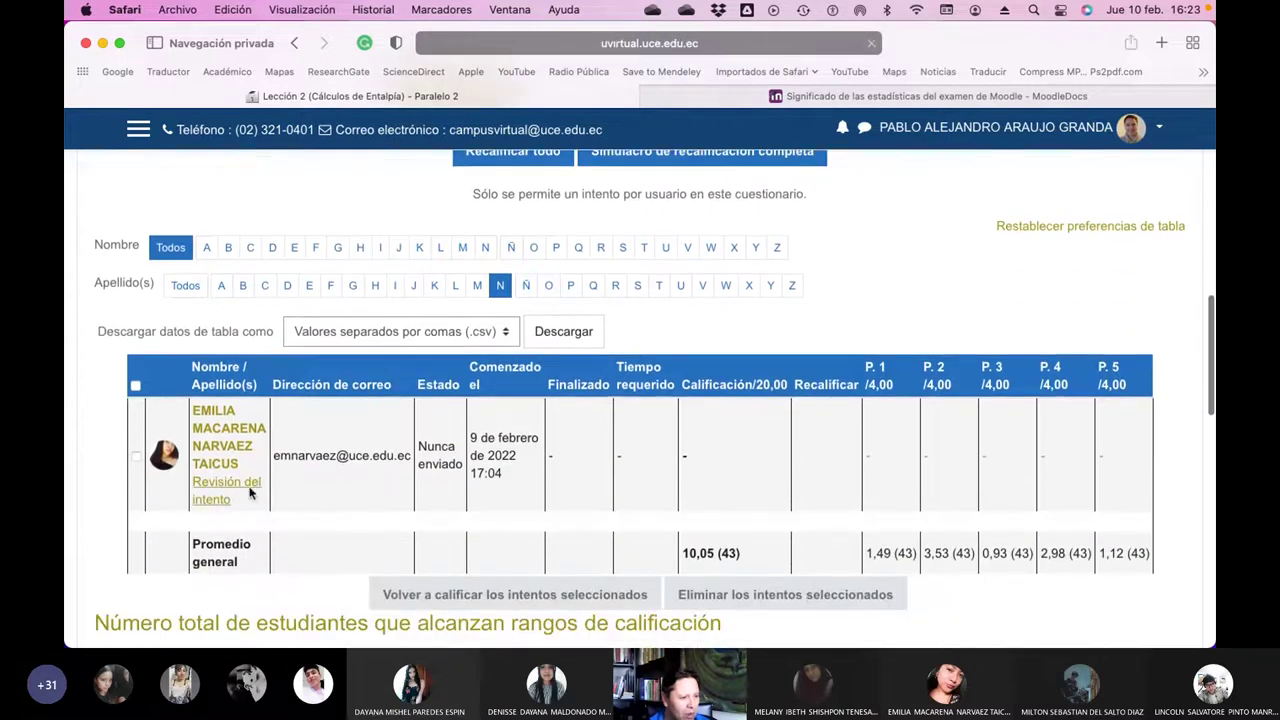
scroll(497, 449, down, 7)
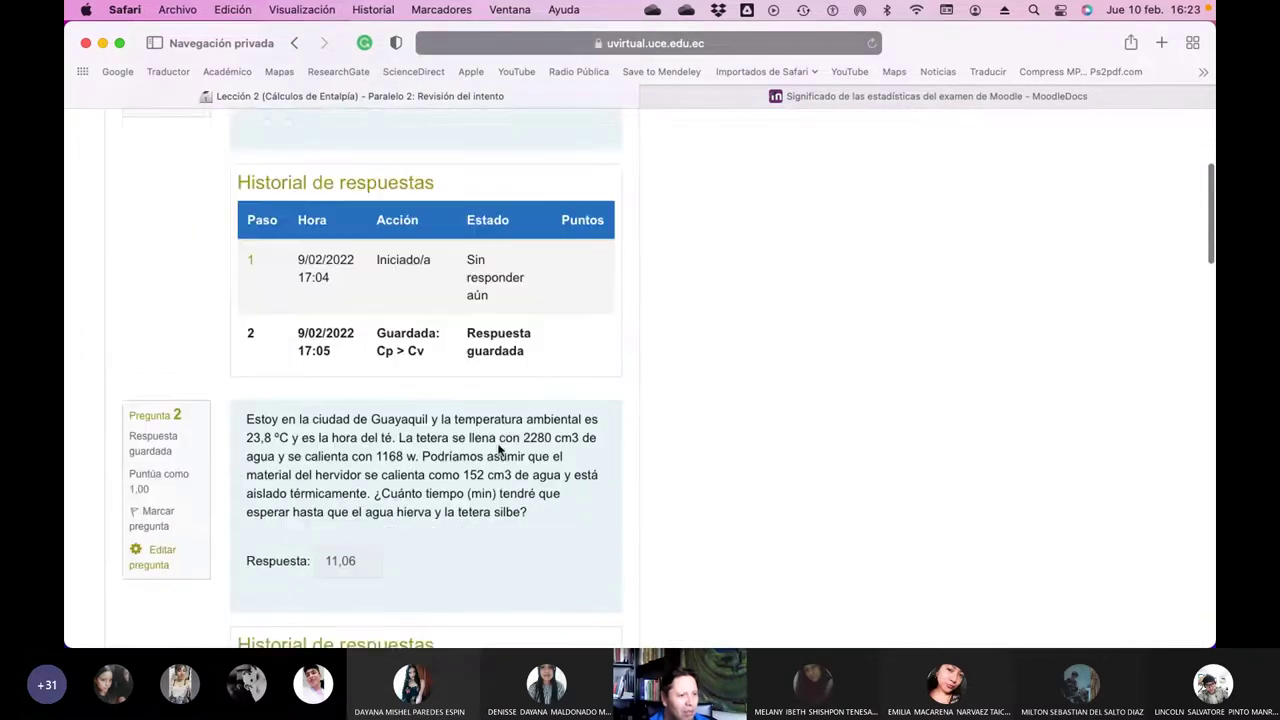
- Examine the saved answers and response histories of questions 1 to 5 in the unsubmitted attempt
scroll(498, 447, up, 3)
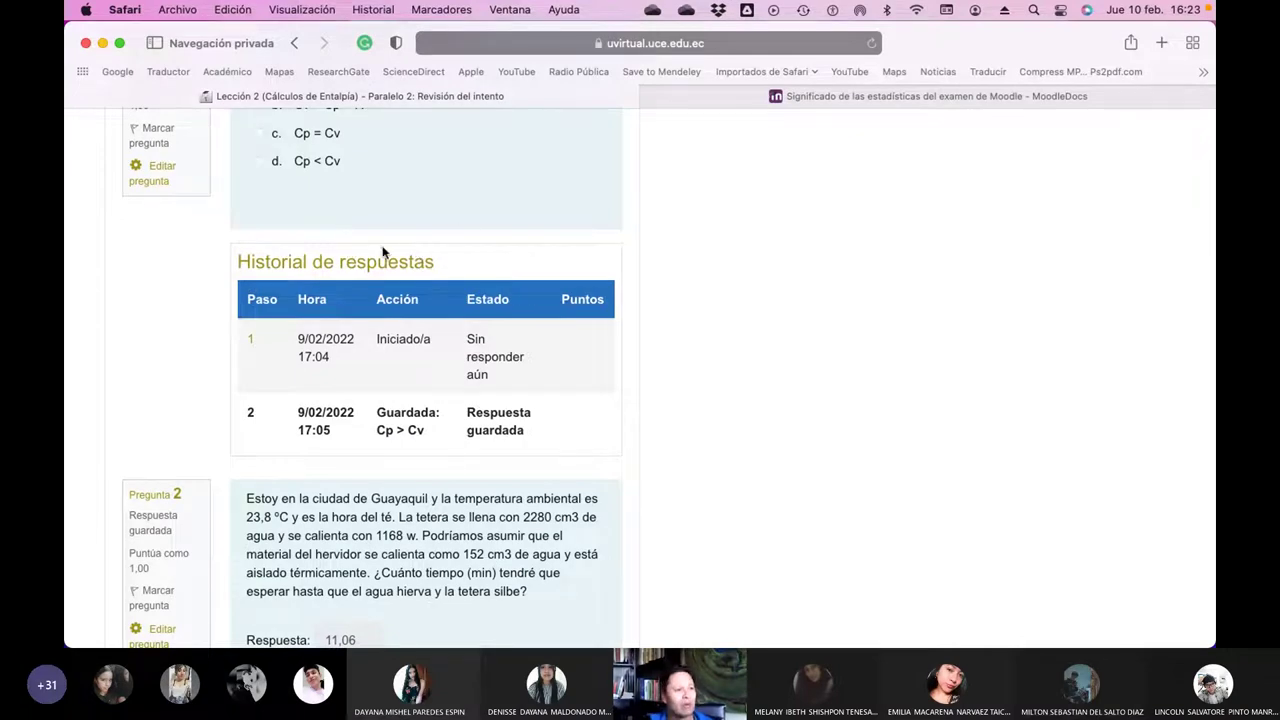
scroll(477, 300, up, 4)
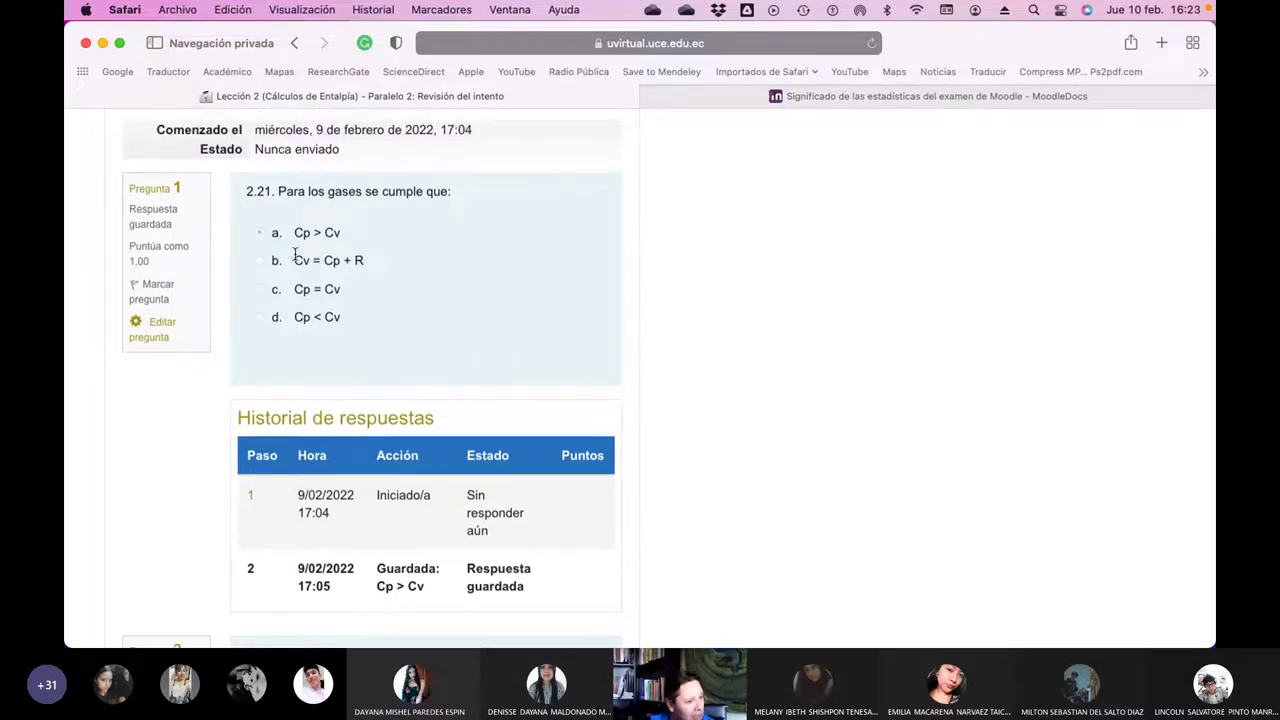
scroll(465, 380, down, 3)
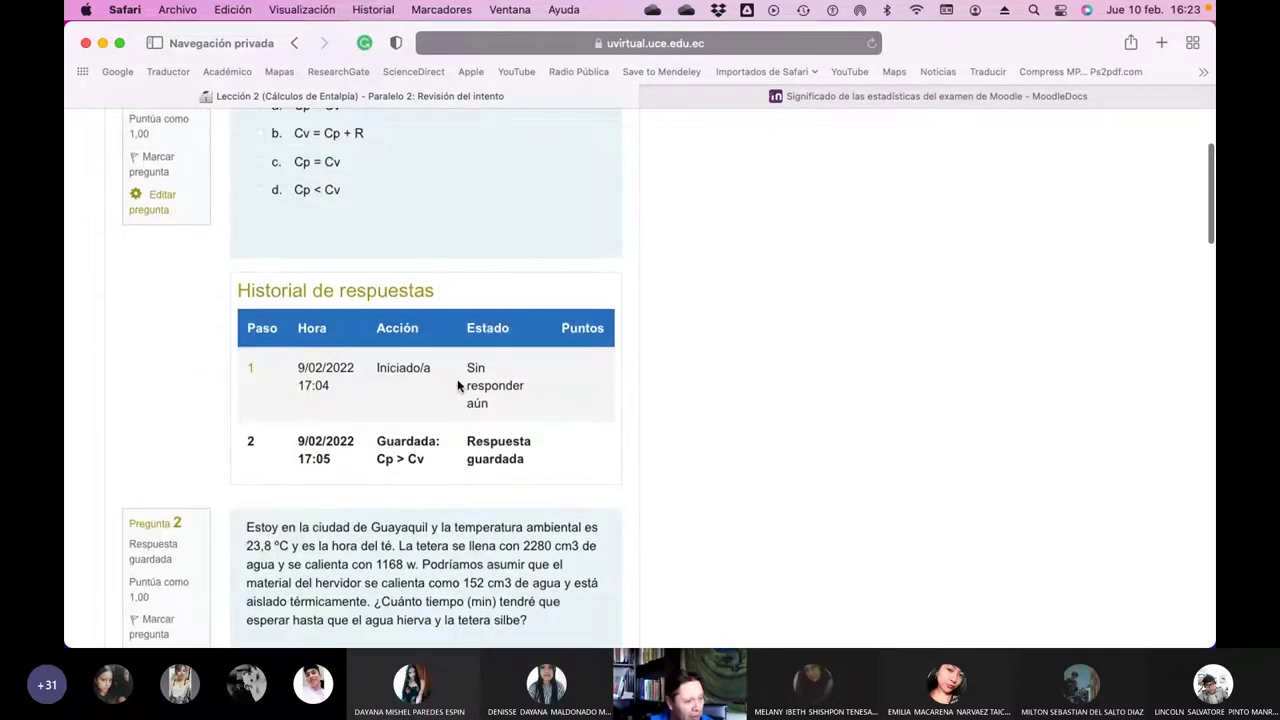
scroll(458, 385, up, 3)
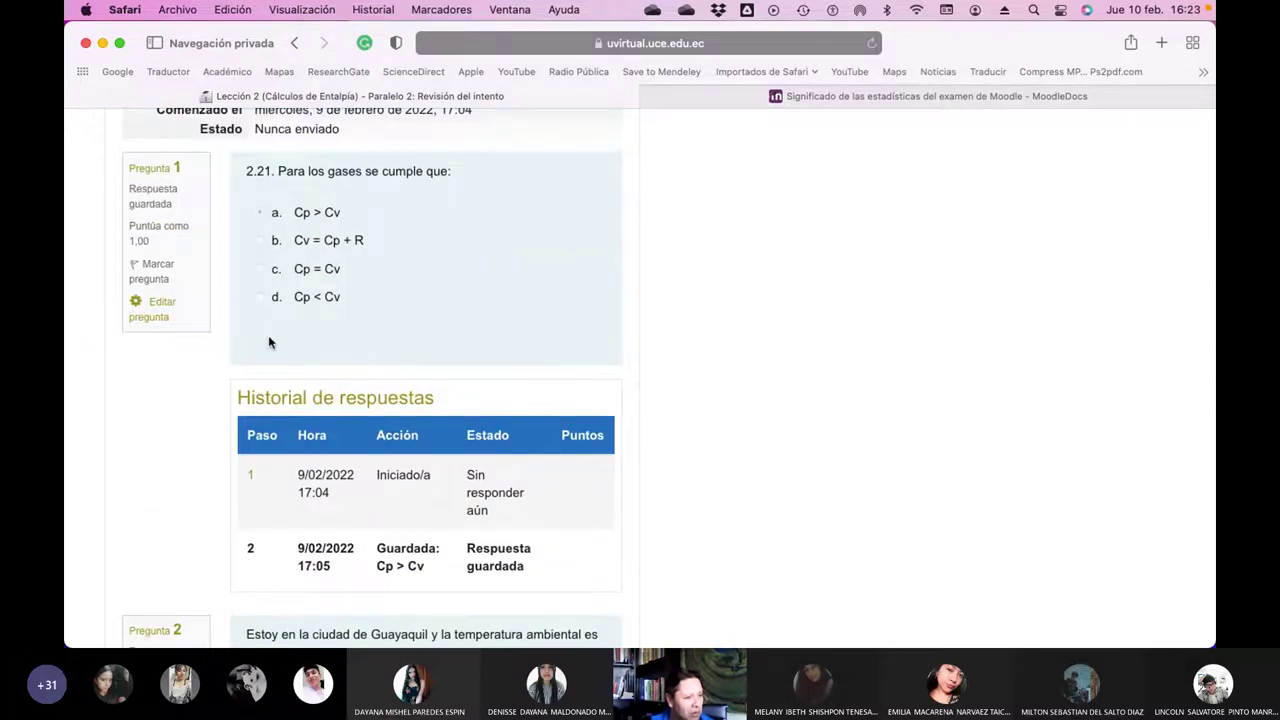
scroll(350, 377, down, 13)
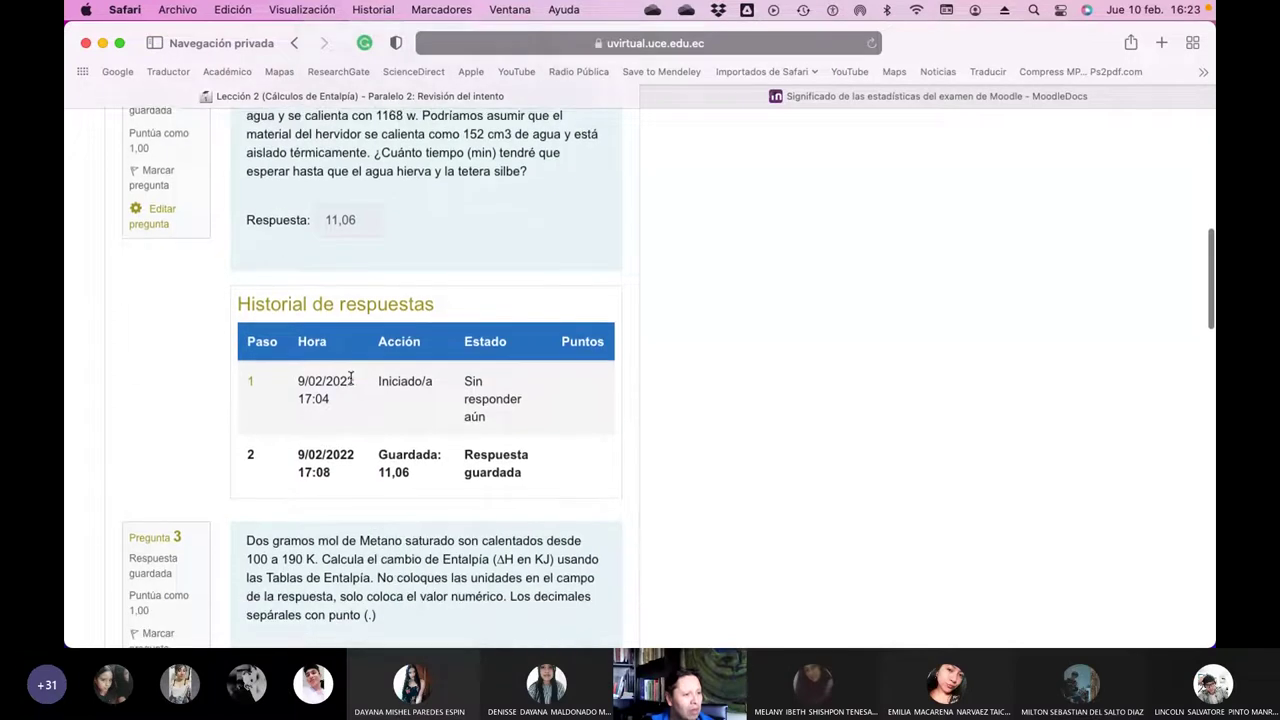
scroll(350, 377, down, 3)
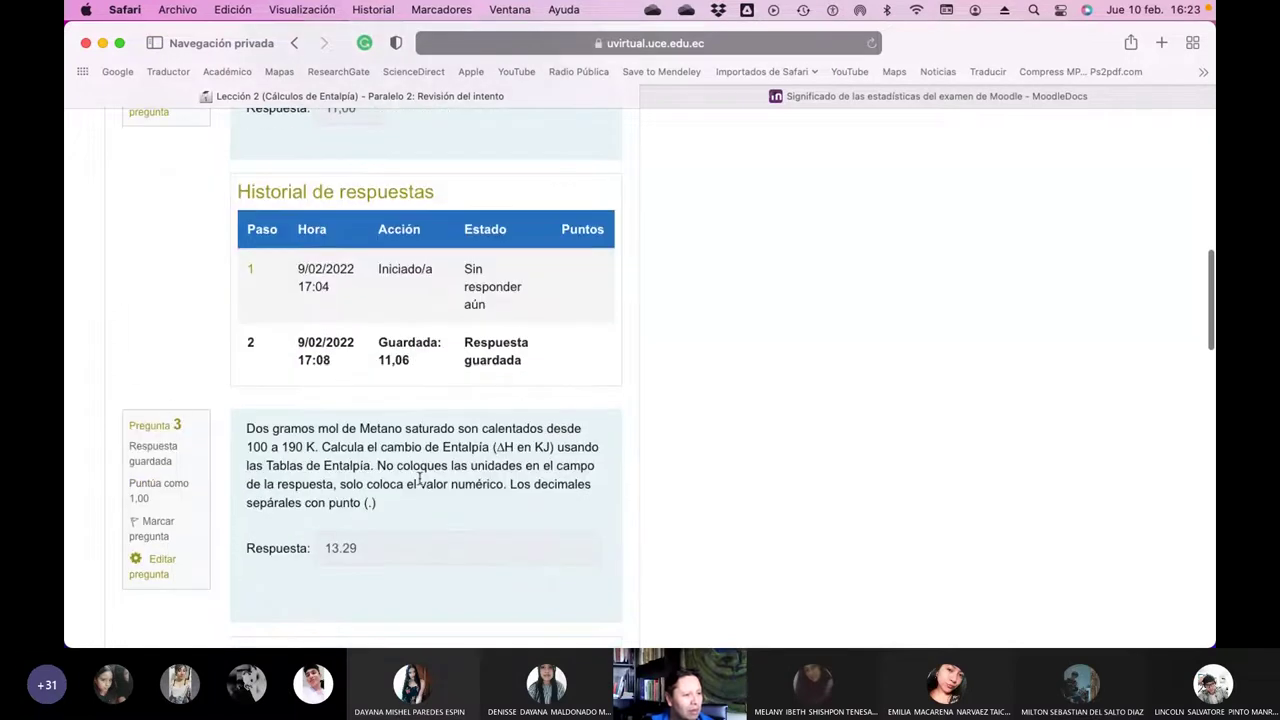
scroll(420, 480, down, 8)
scroll(419, 480, down, 18)
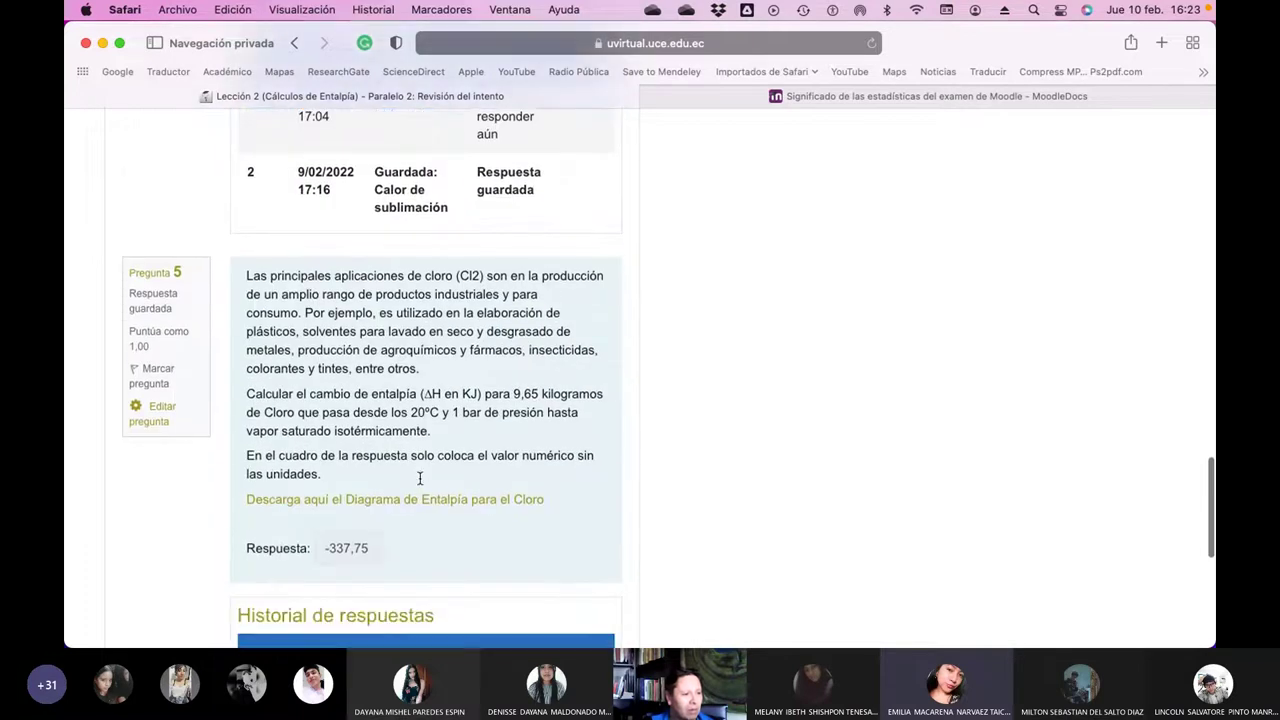
scroll(540, 486, down, 11)
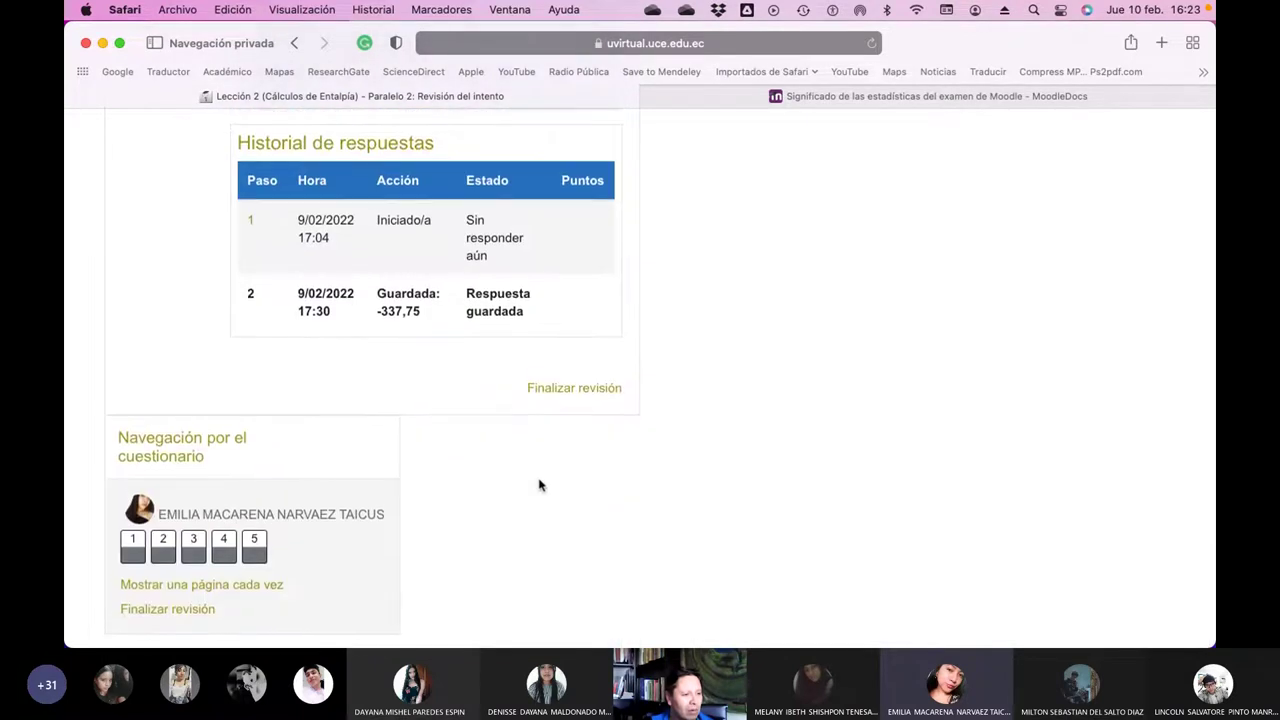
scroll(539, 485, up, 8)
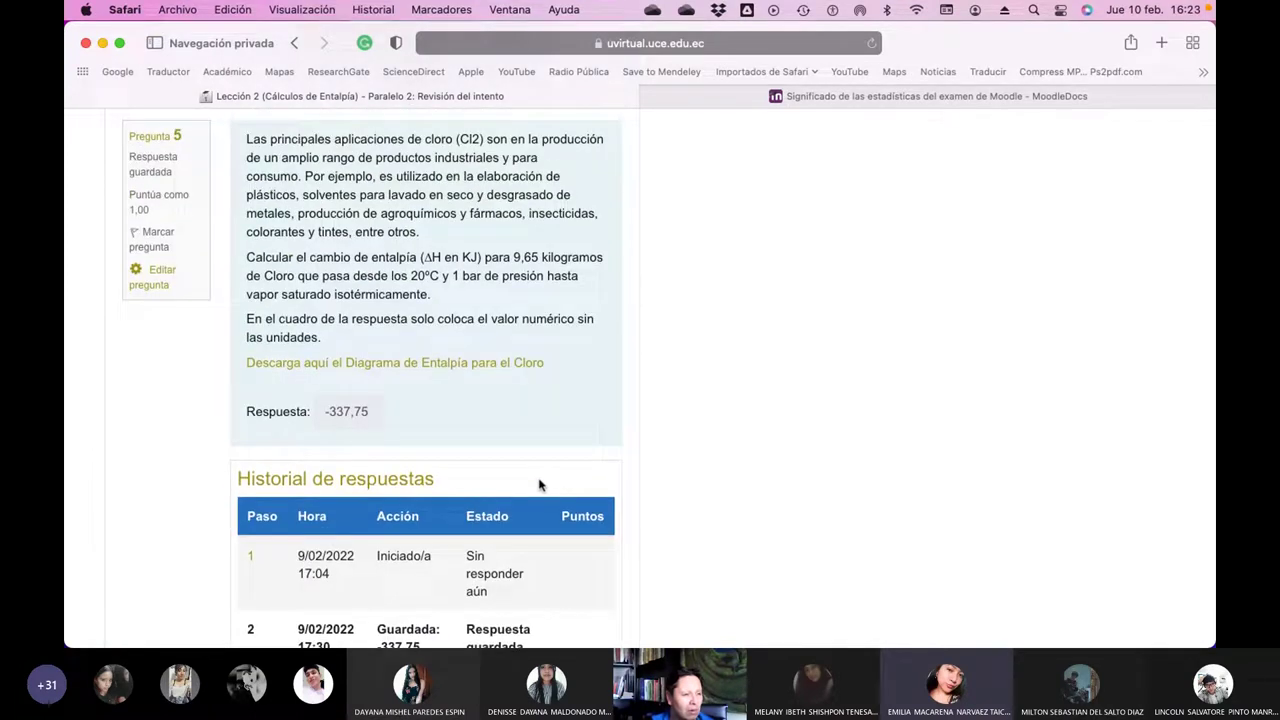
scroll(539, 485, down, 6)
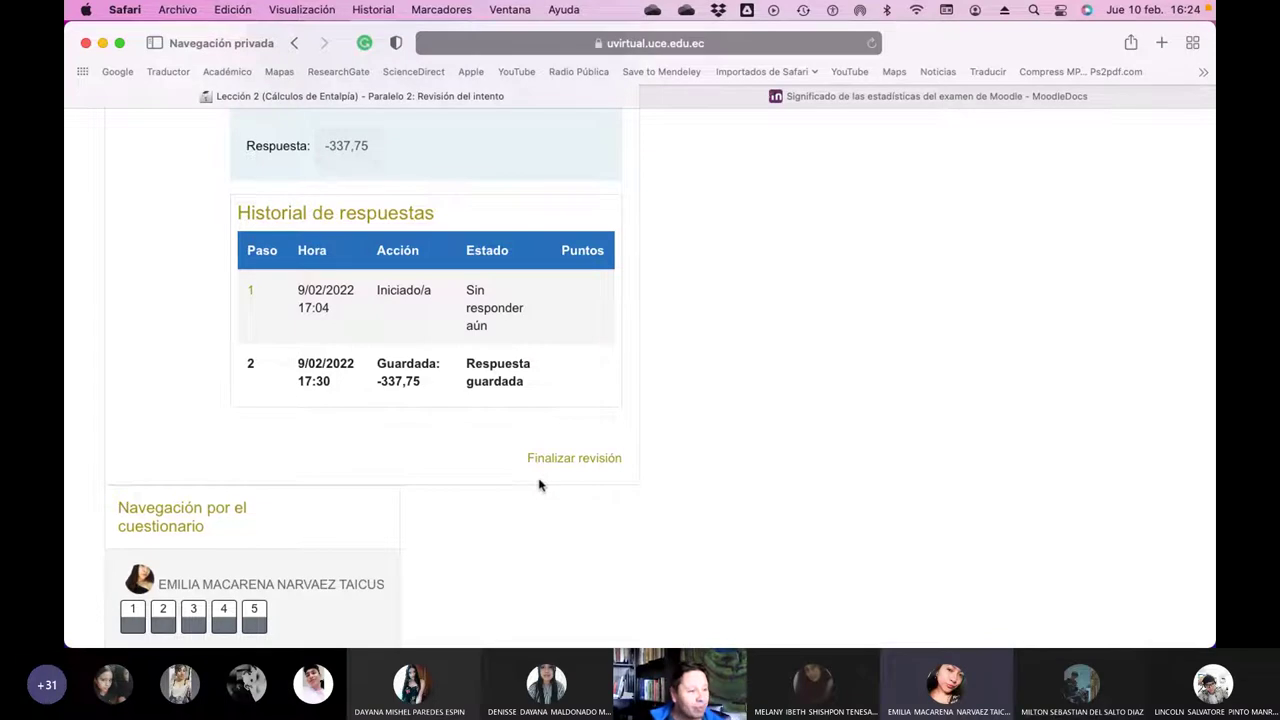
- Finish the review of the unsubmitted attempt and reopen the quiz's attempts report at the attempts table
click(552, 467)
scroll(564, 455, down, 10)
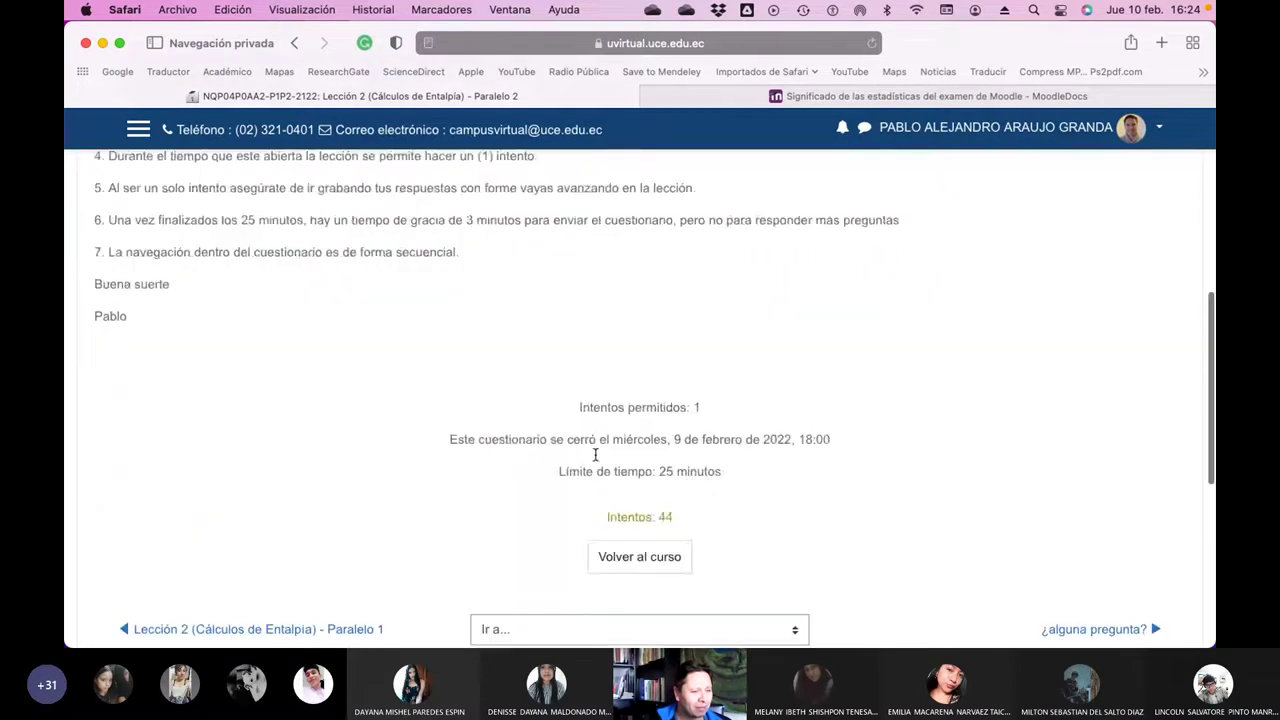
click(640, 355)
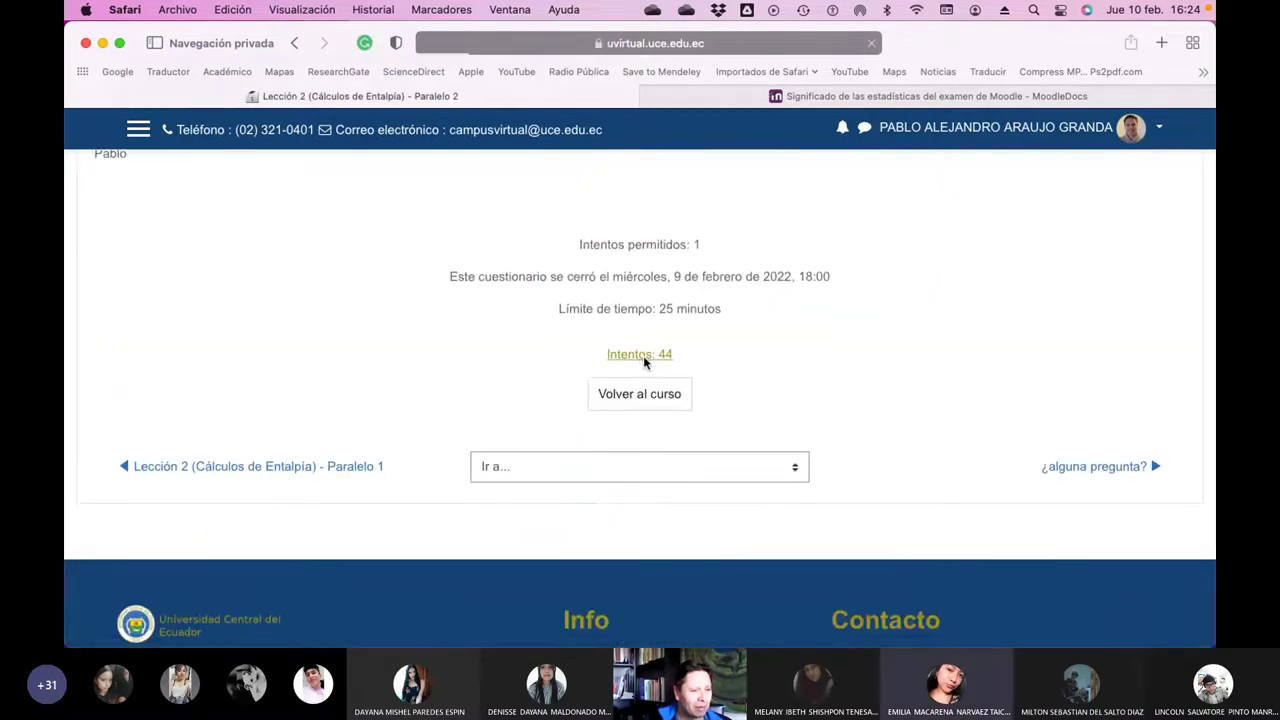
scroll(652, 380, down, 10)
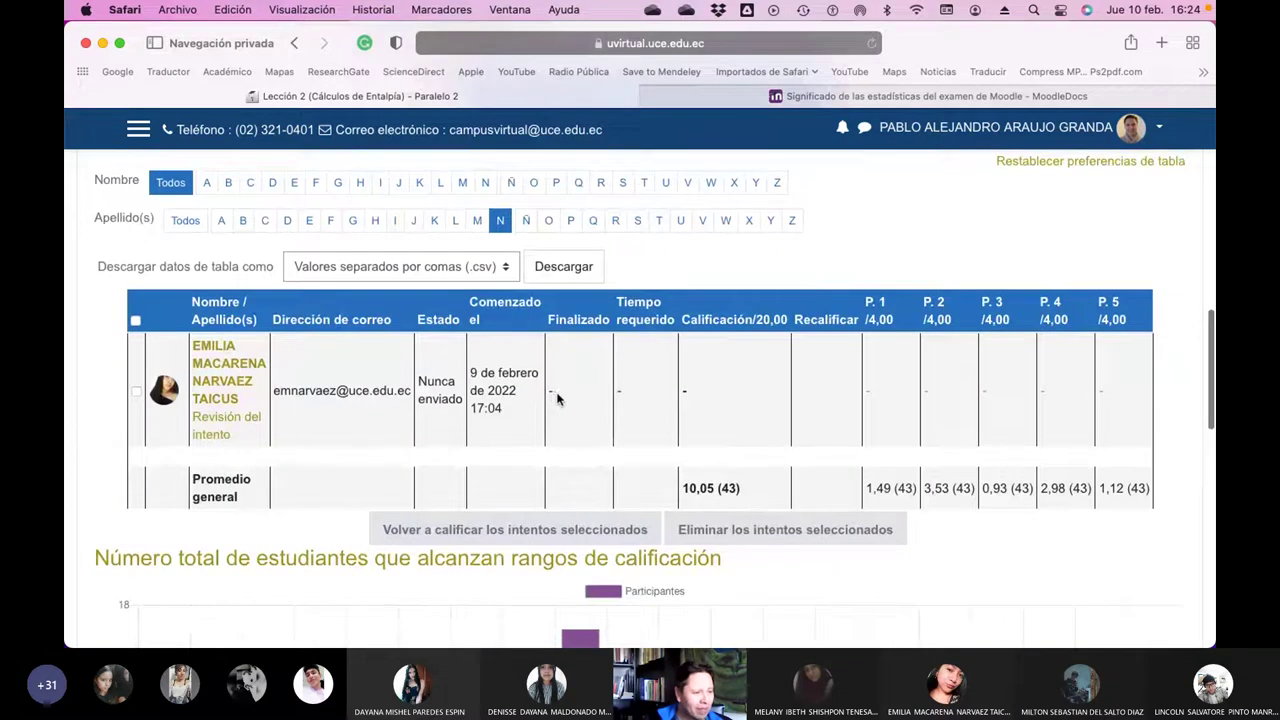
- Open the course's grader report and limit it to the Paralelo 2 group
click(138, 132)
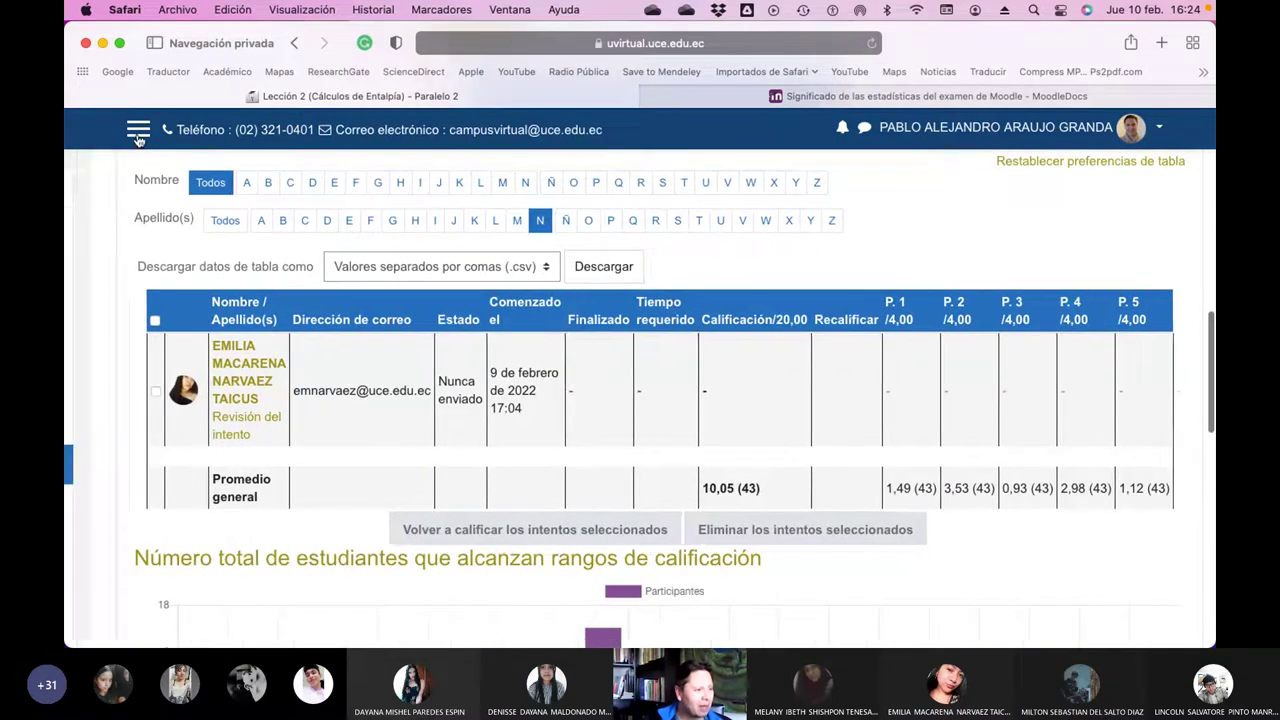
click(170, 348)
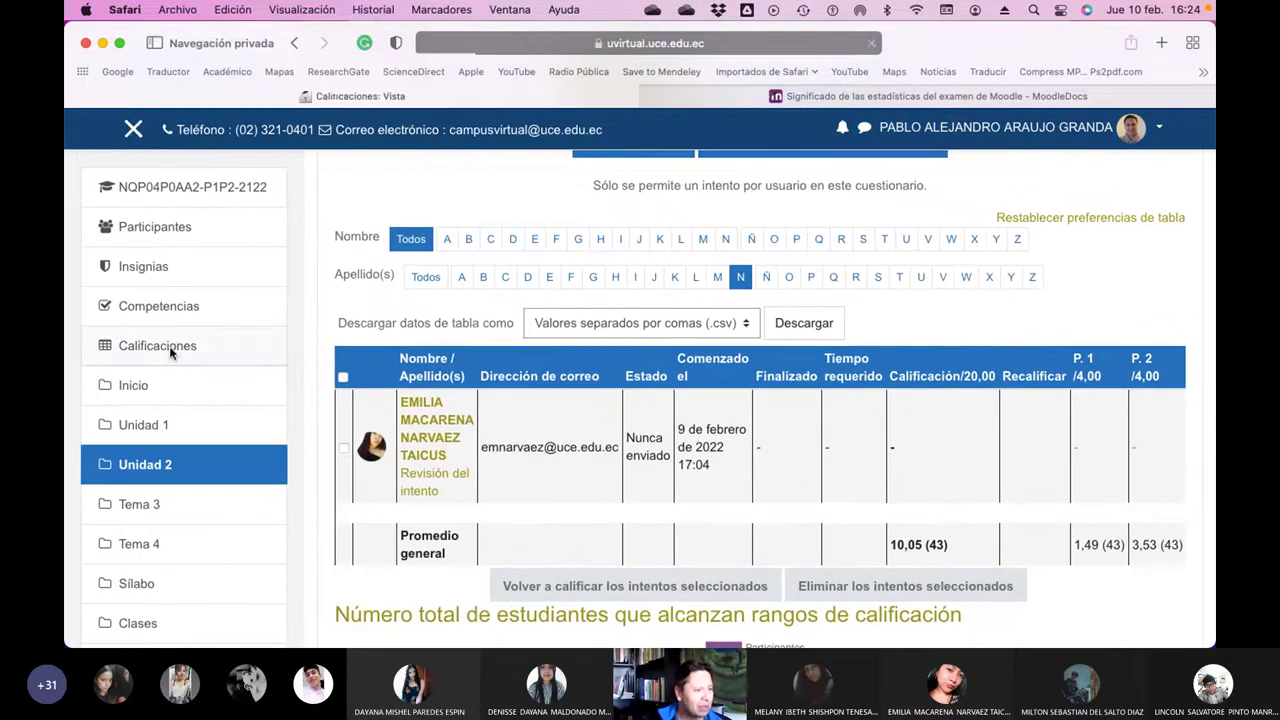
click(135, 130)
scroll(505, 384, down, 5)
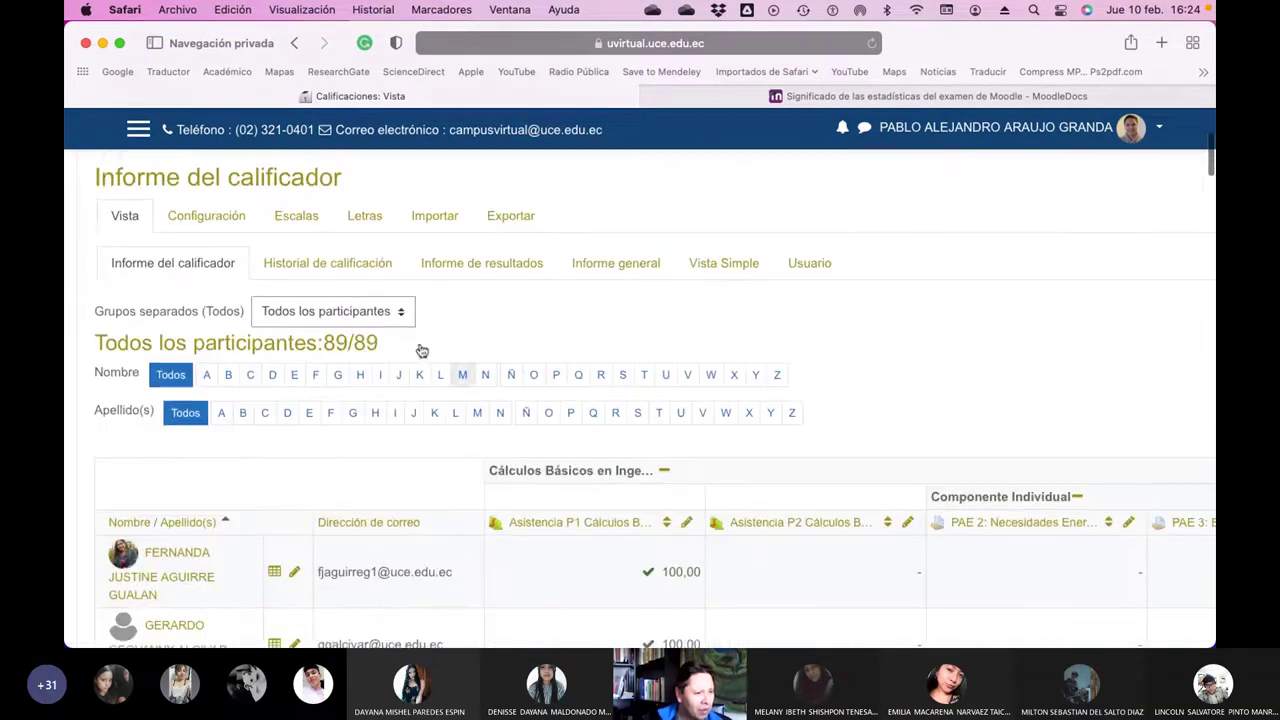
click(403, 306)
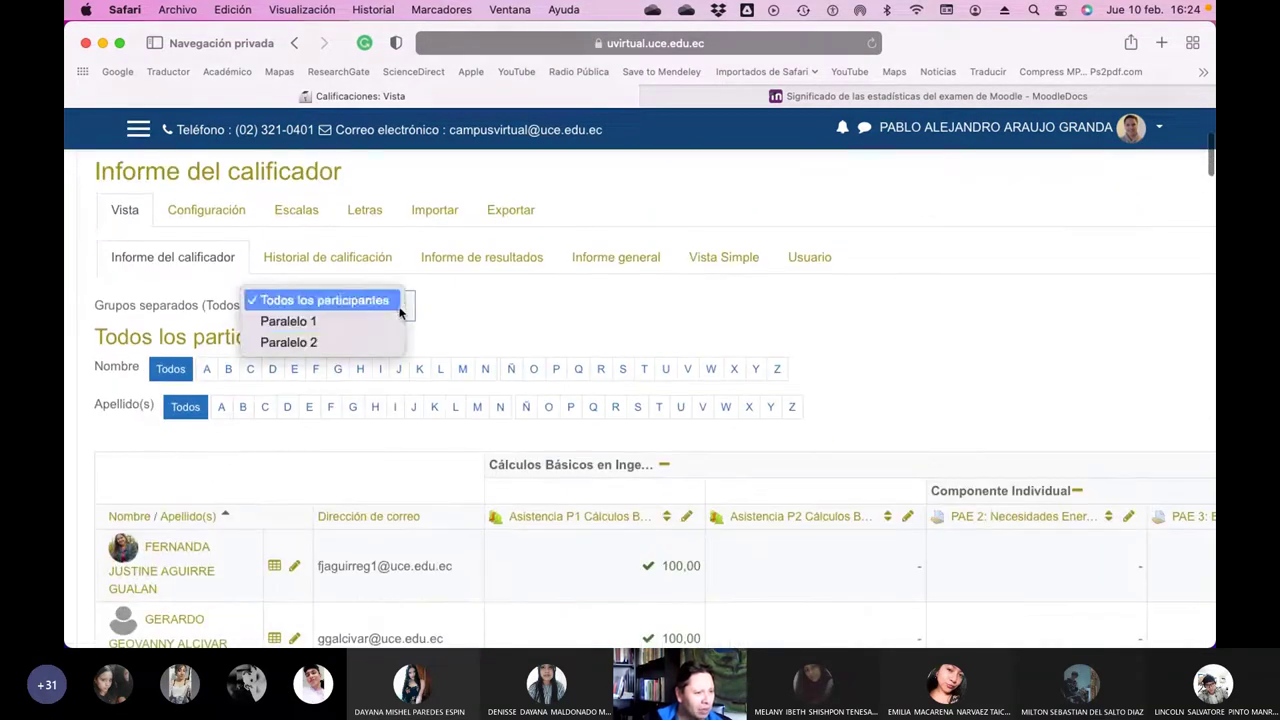
click(350, 341)
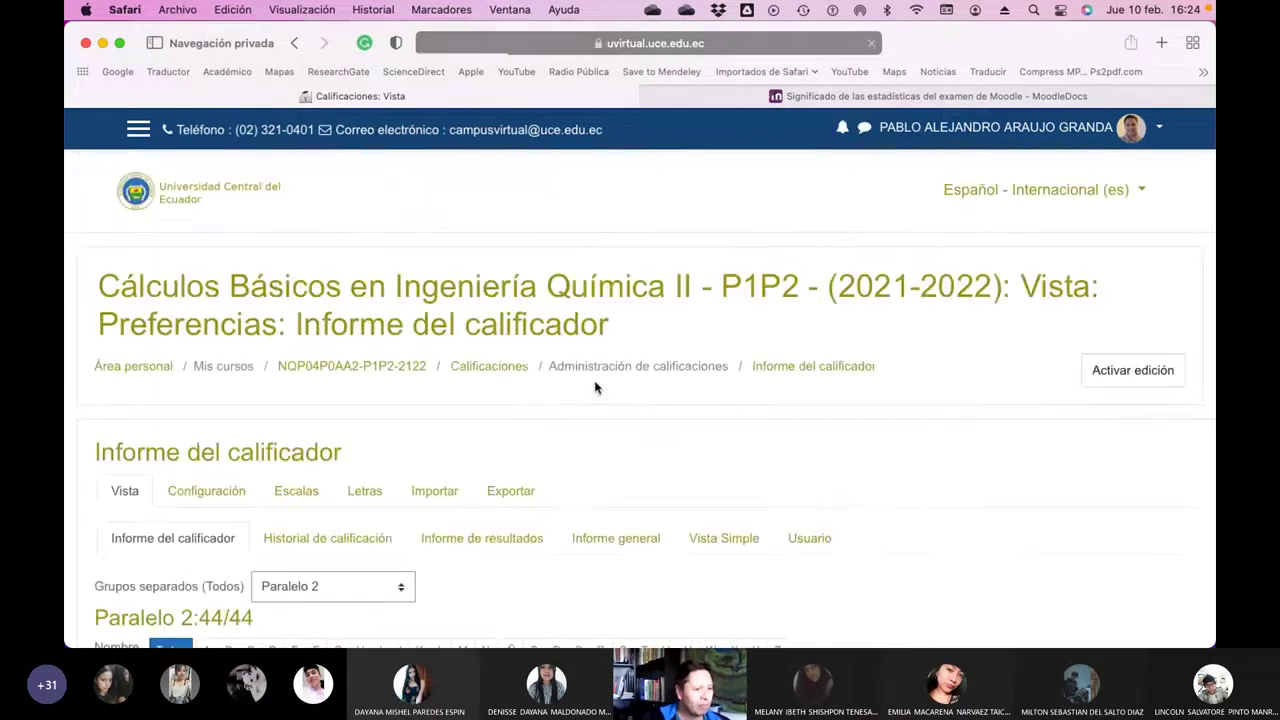
- Look through the grader report's grade columns to find the Lección 2 (Cálculos de Entalpía) grades
scroll(595, 388, down, 5)
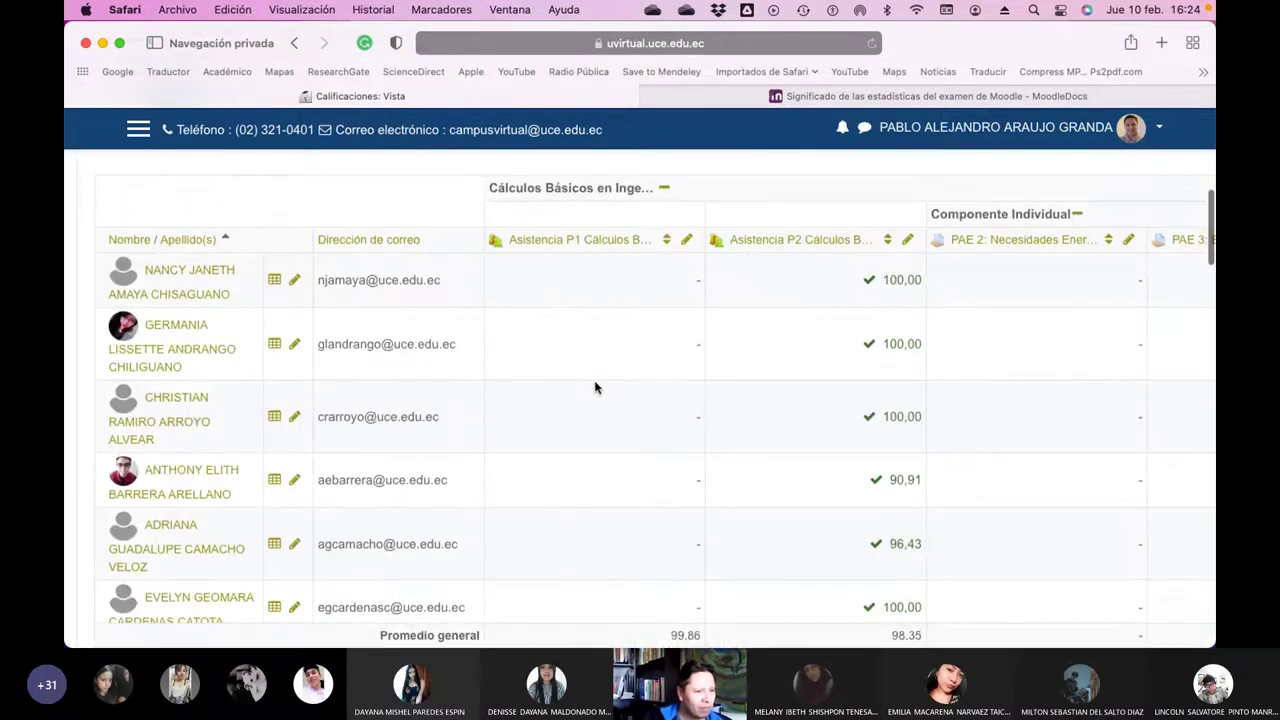
scroll(594, 388, right, 10)
scroll(593, 388, right, 8)
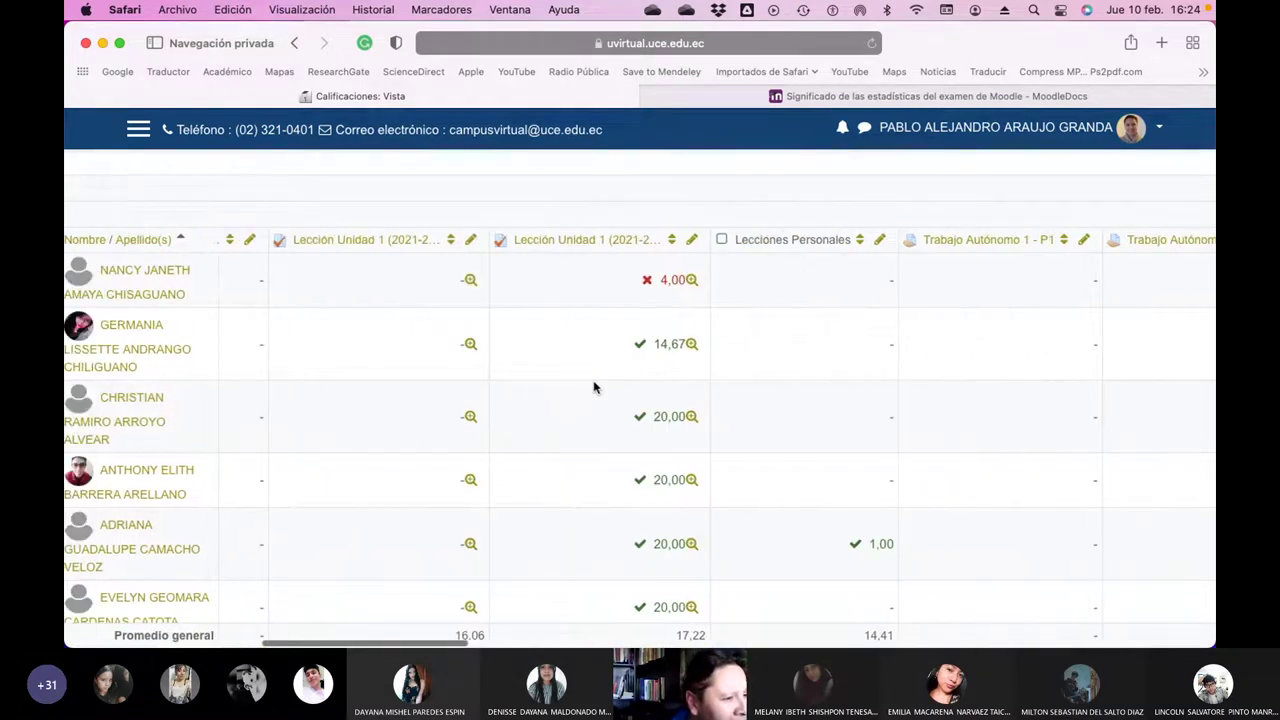
scroll(594, 388, right, 4)
scroll(594, 388, right, 8)
scroll(595, 388, left, 10)
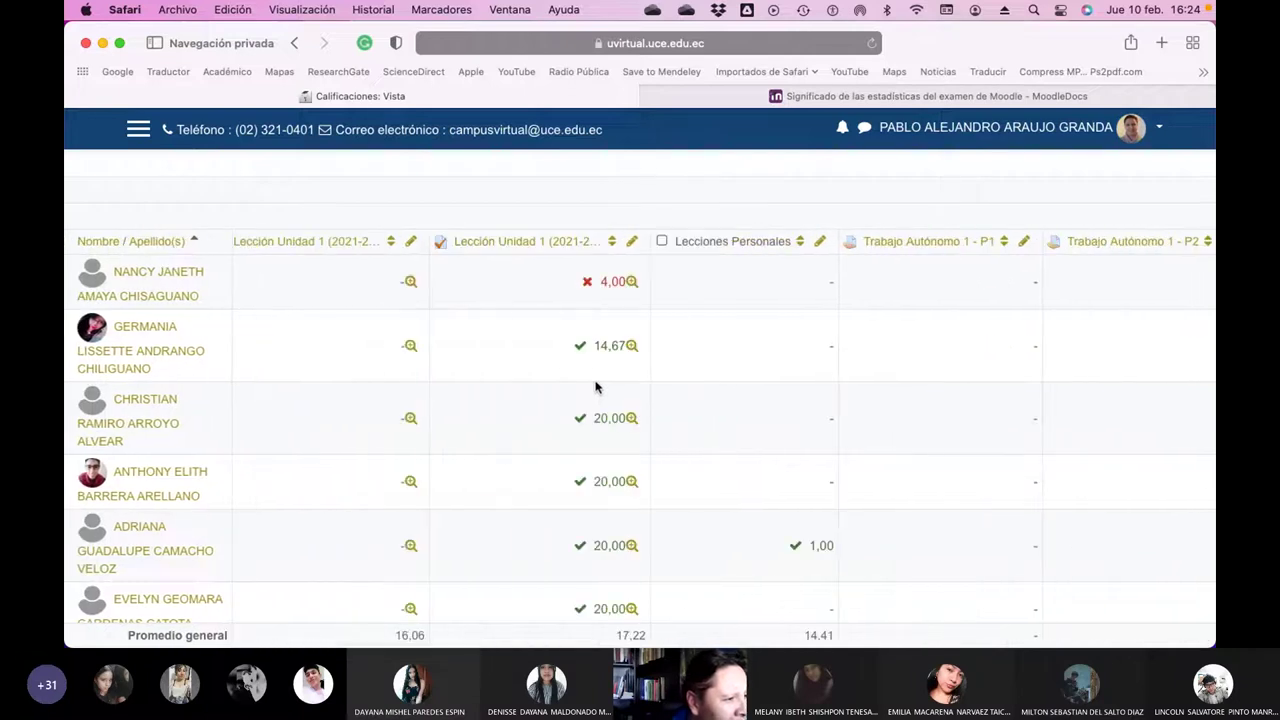
scroll(595, 387, right, 20)
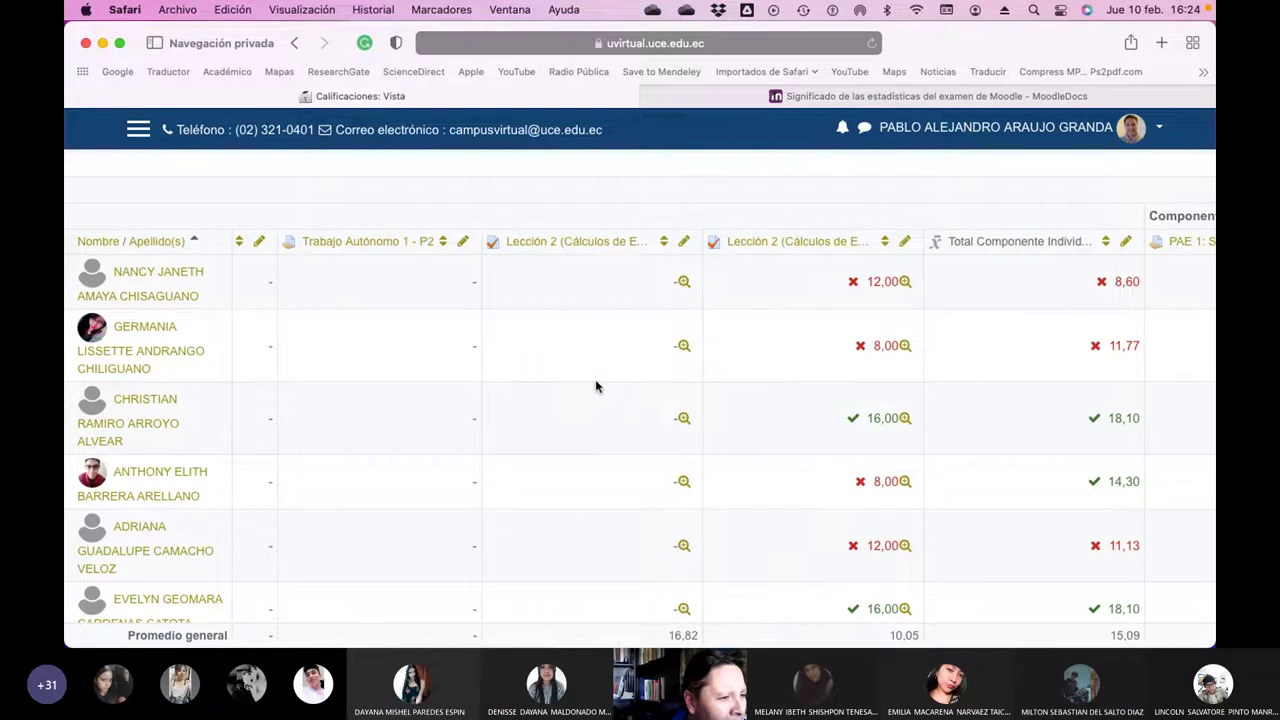
scroll(595, 387, right, 8)
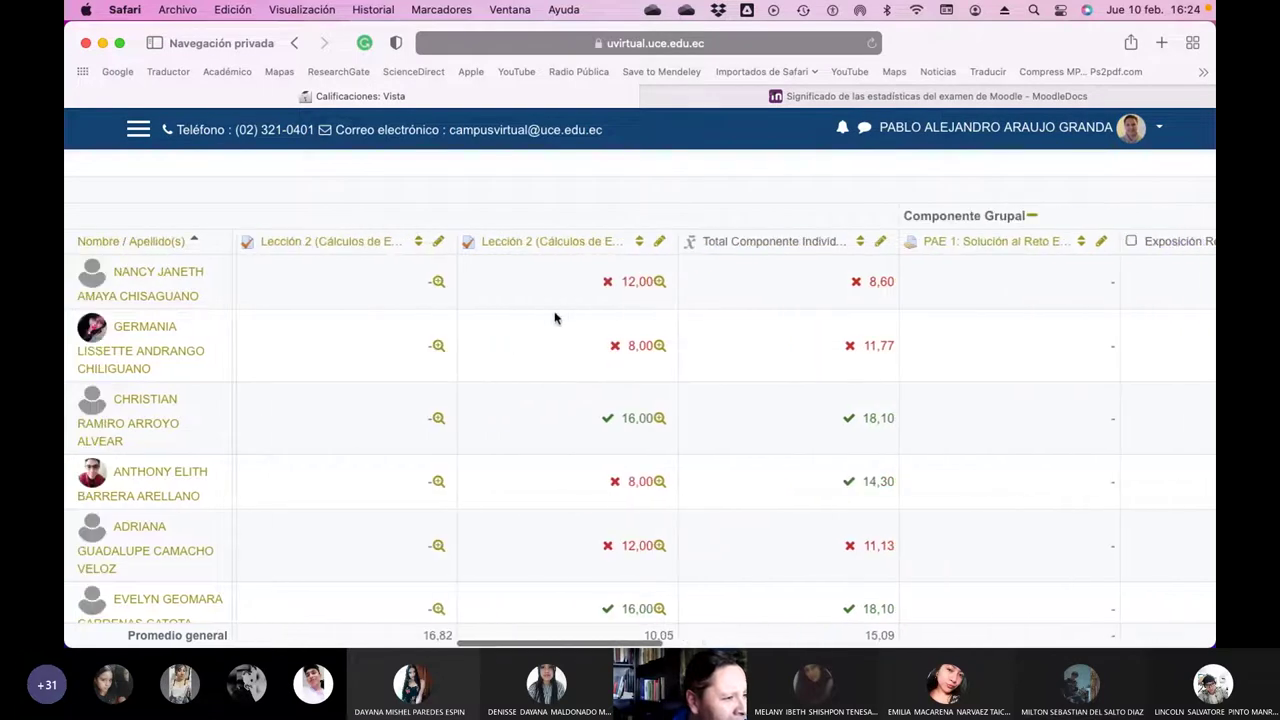
- Find the row of the student with the unsubmitted attempt and check the Lección 2 grade cell
scroll(555, 318, down, 10)
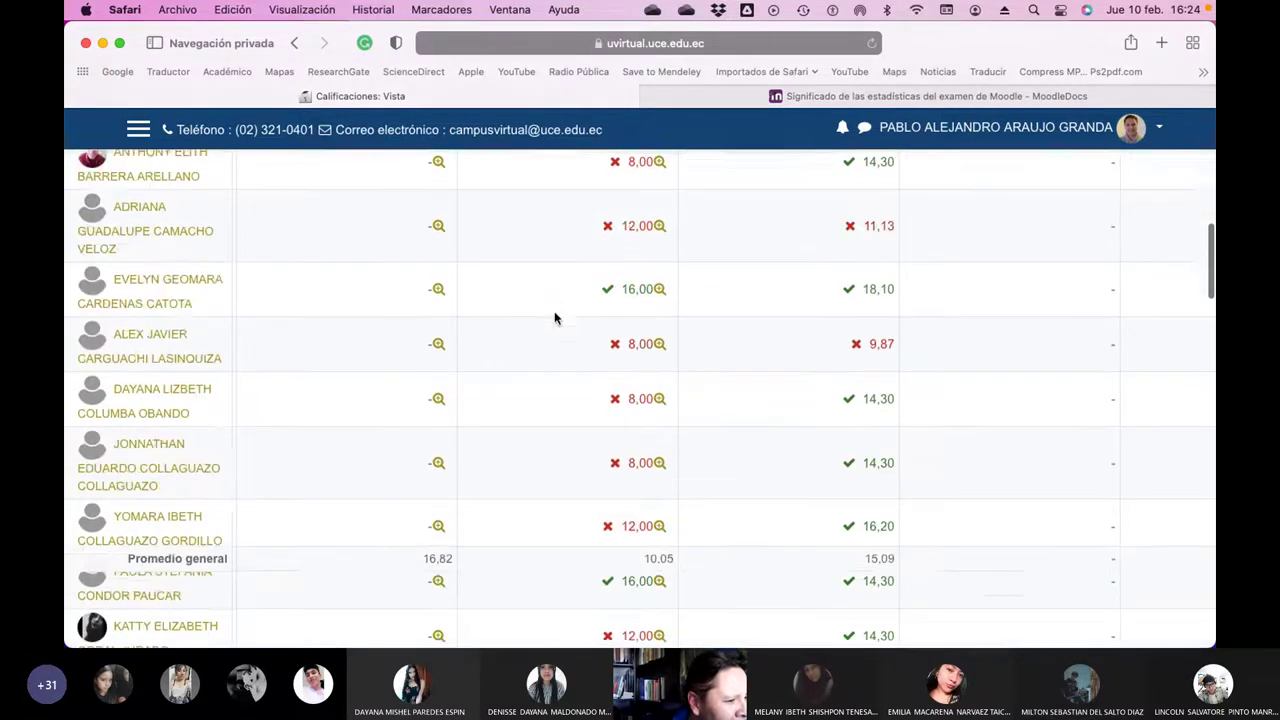
scroll(555, 318, down, 9)
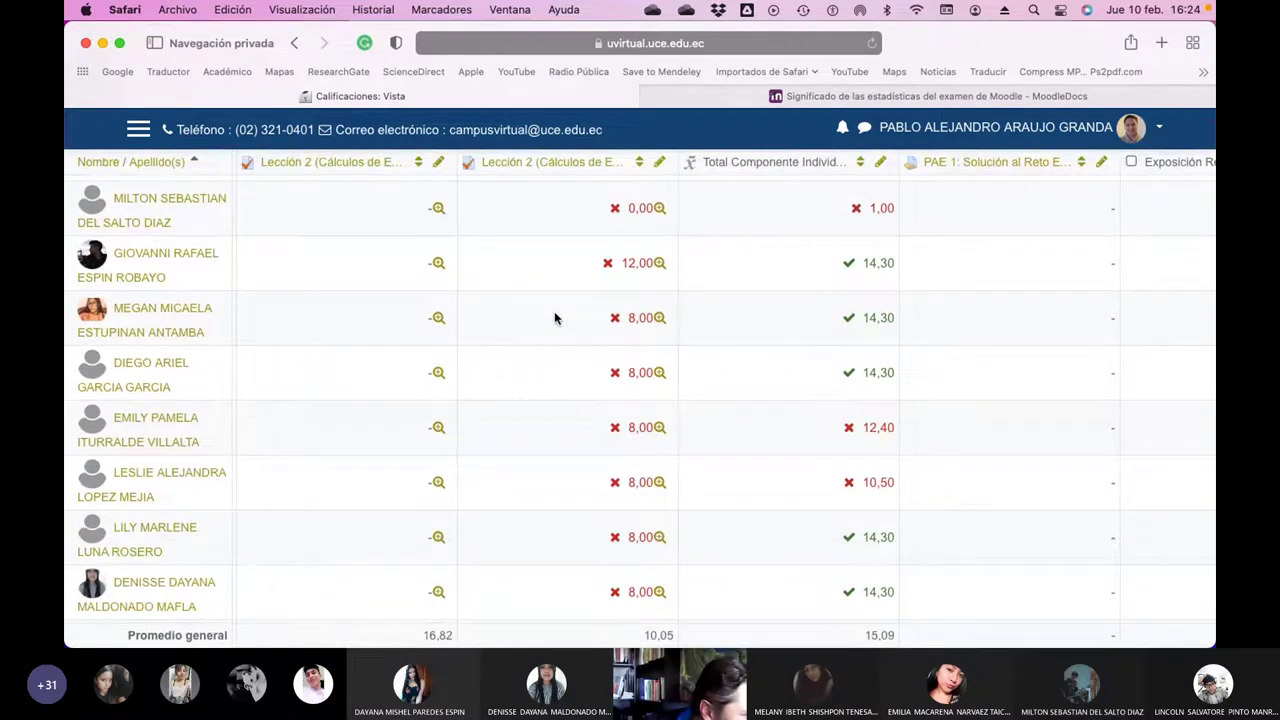
scroll(555, 316, down, 5)
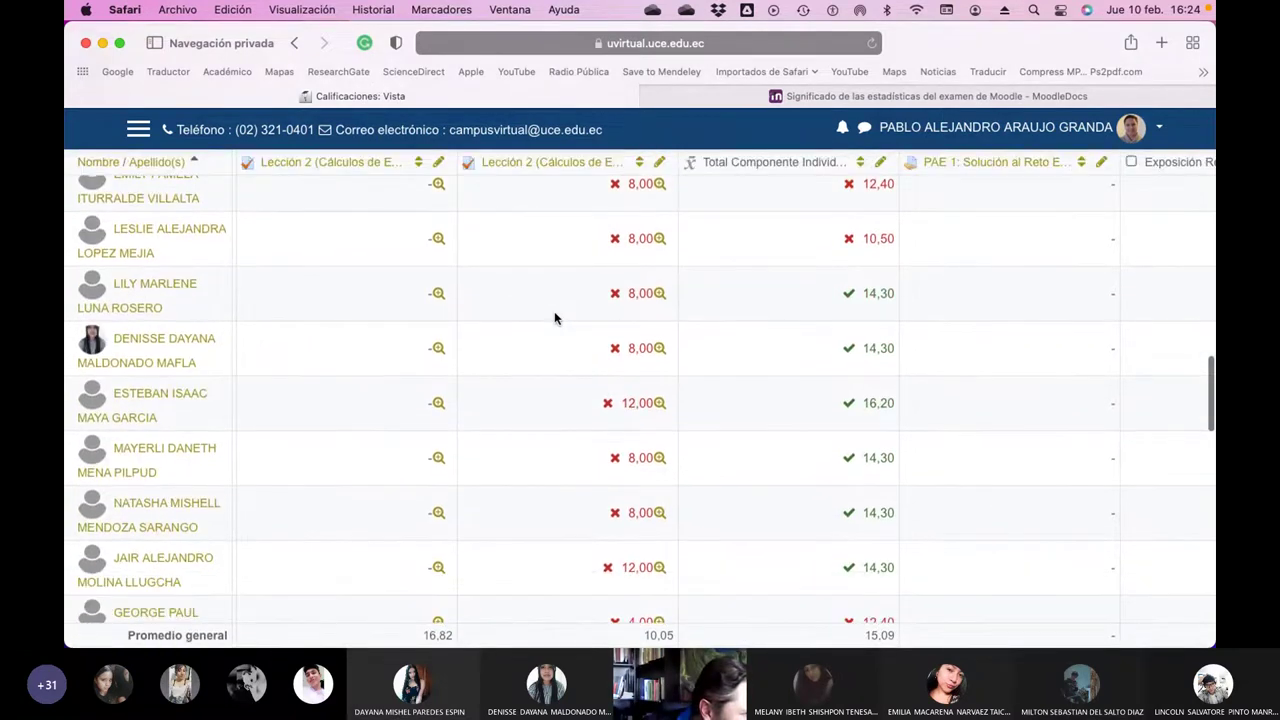
scroll(554, 318, down, 5)
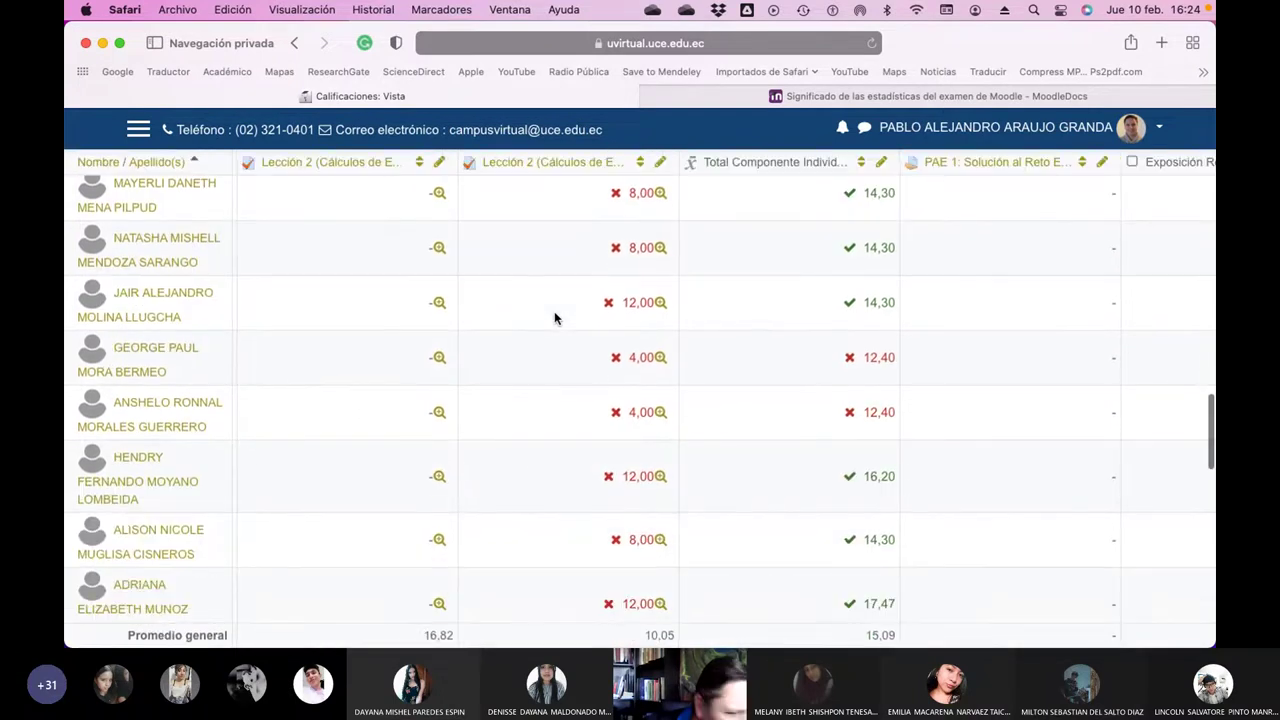
scroll(554, 318, down, 1)
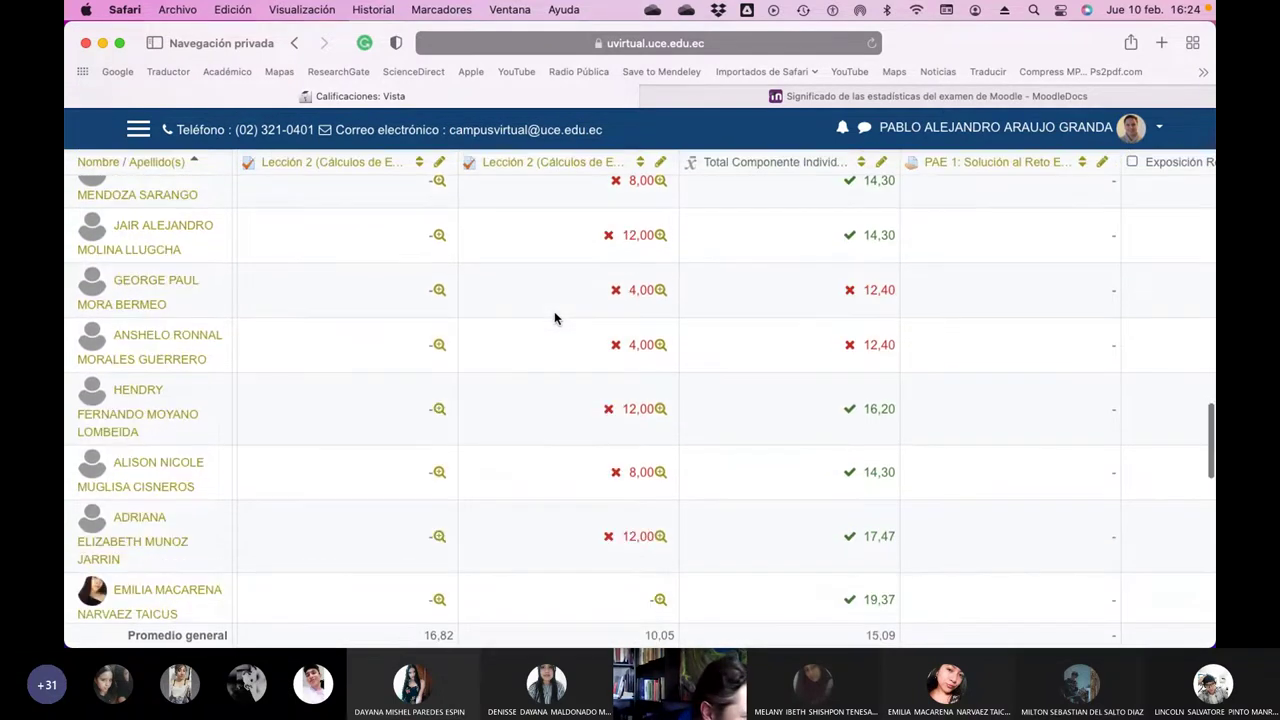
scroll(555, 318, down, 2)
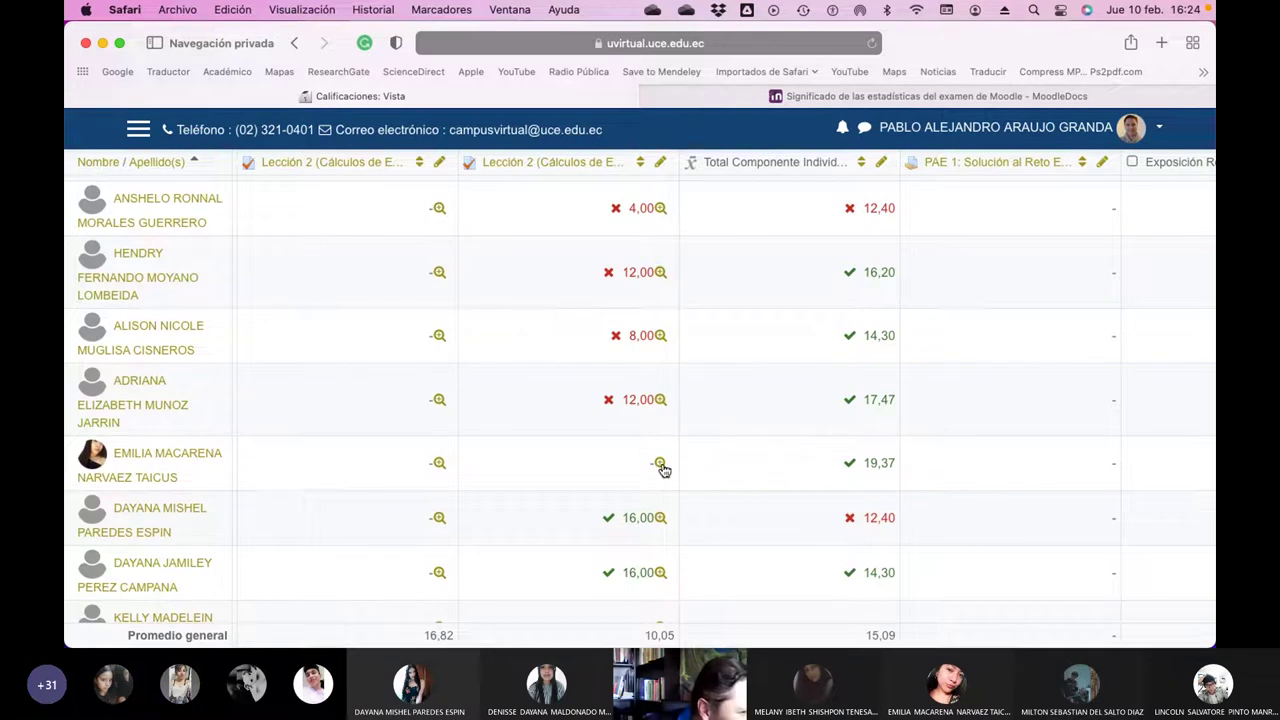
scroll(662, 470, right, 1)
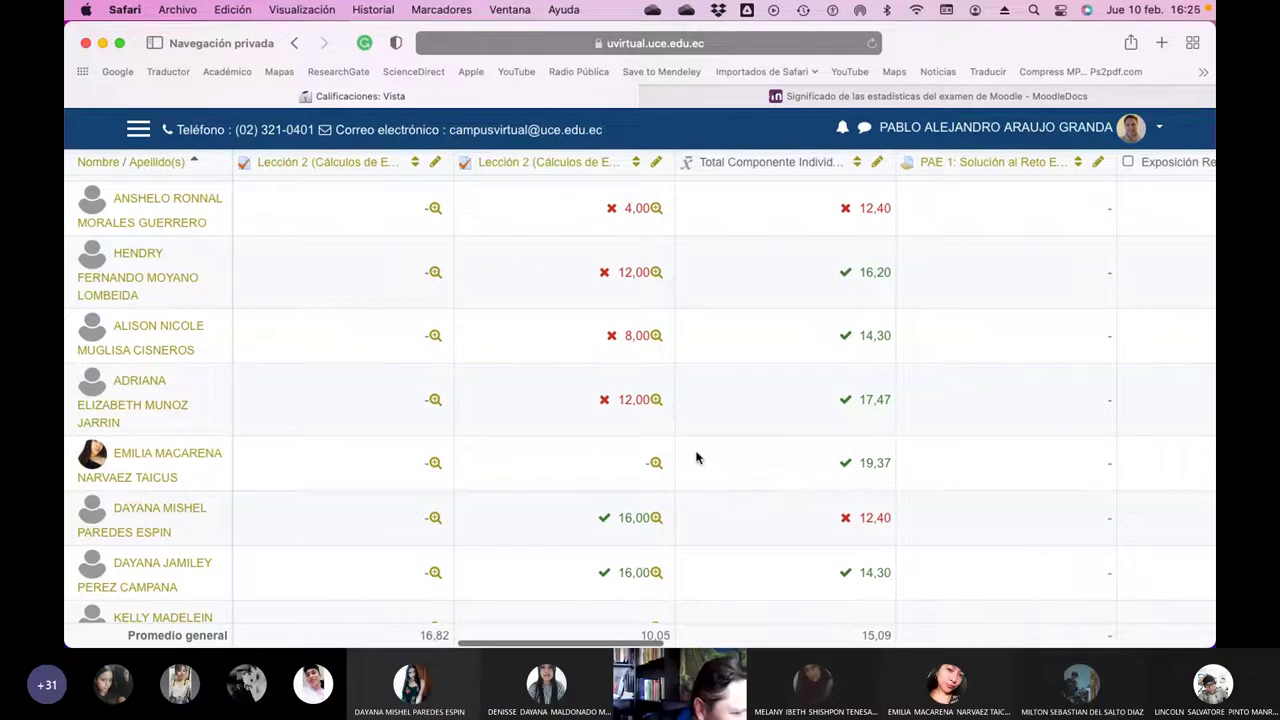
- Open the single view of the Lección 2 (Cálculos de Entalpía) - Paralelo 2 grade item and go to its student grade list
scroll(636, 447, down, 10)
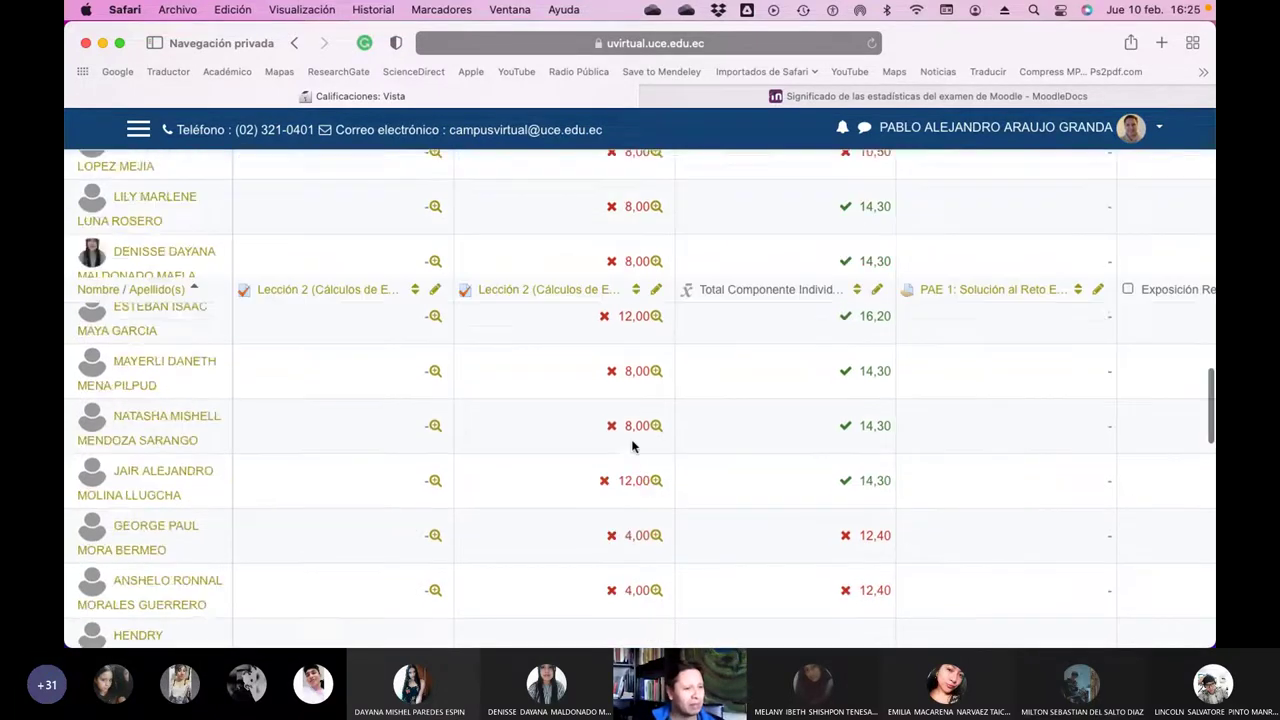
scroll(638, 443, up, 10)
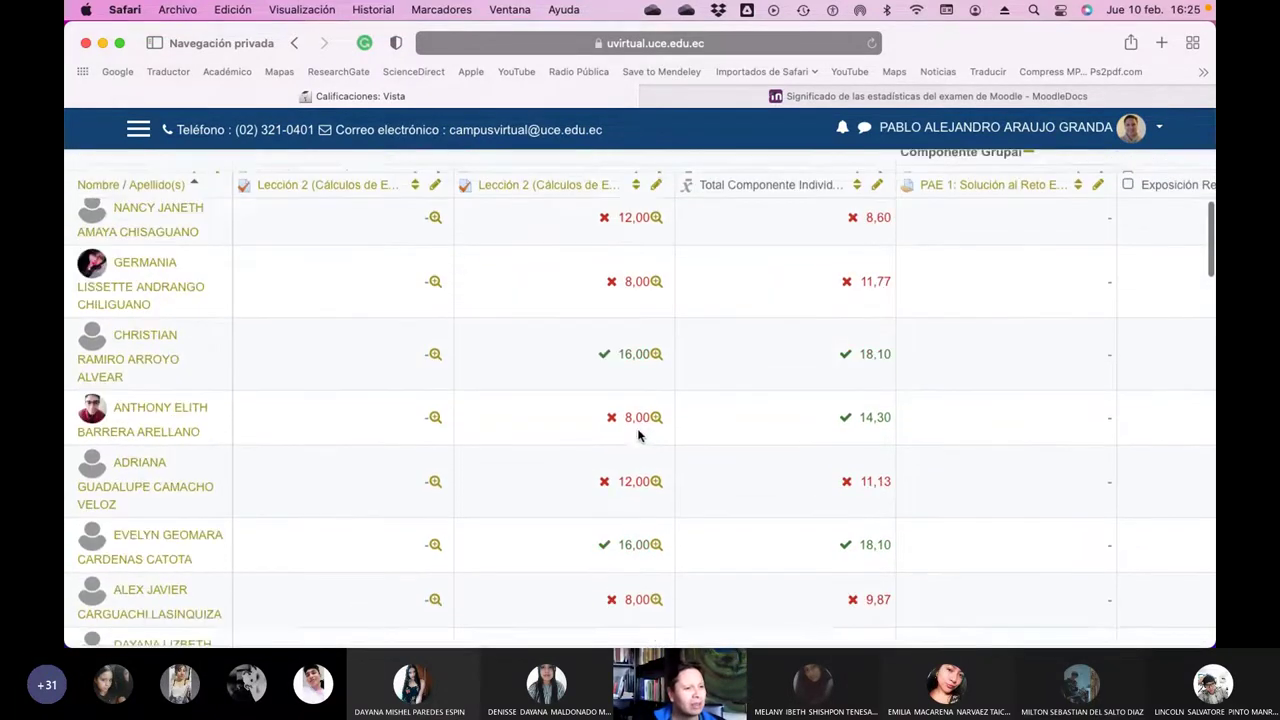
scroll(638, 435, up, 3)
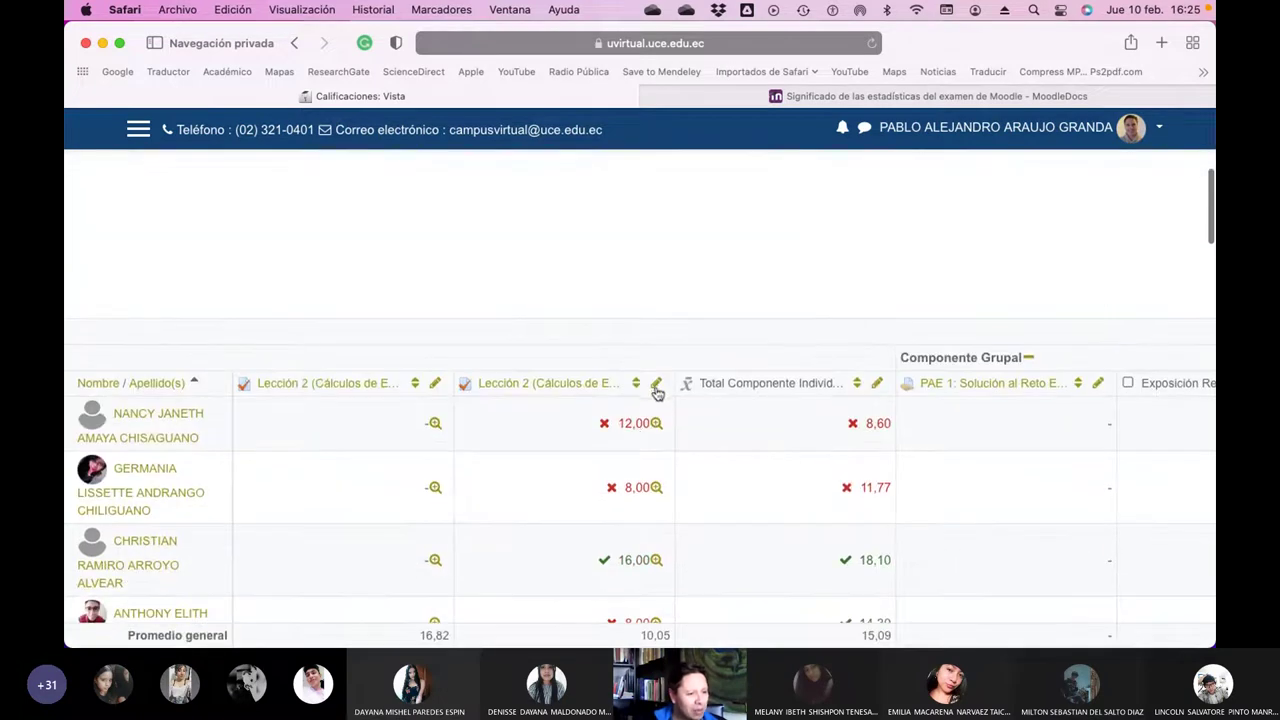
click(657, 386)
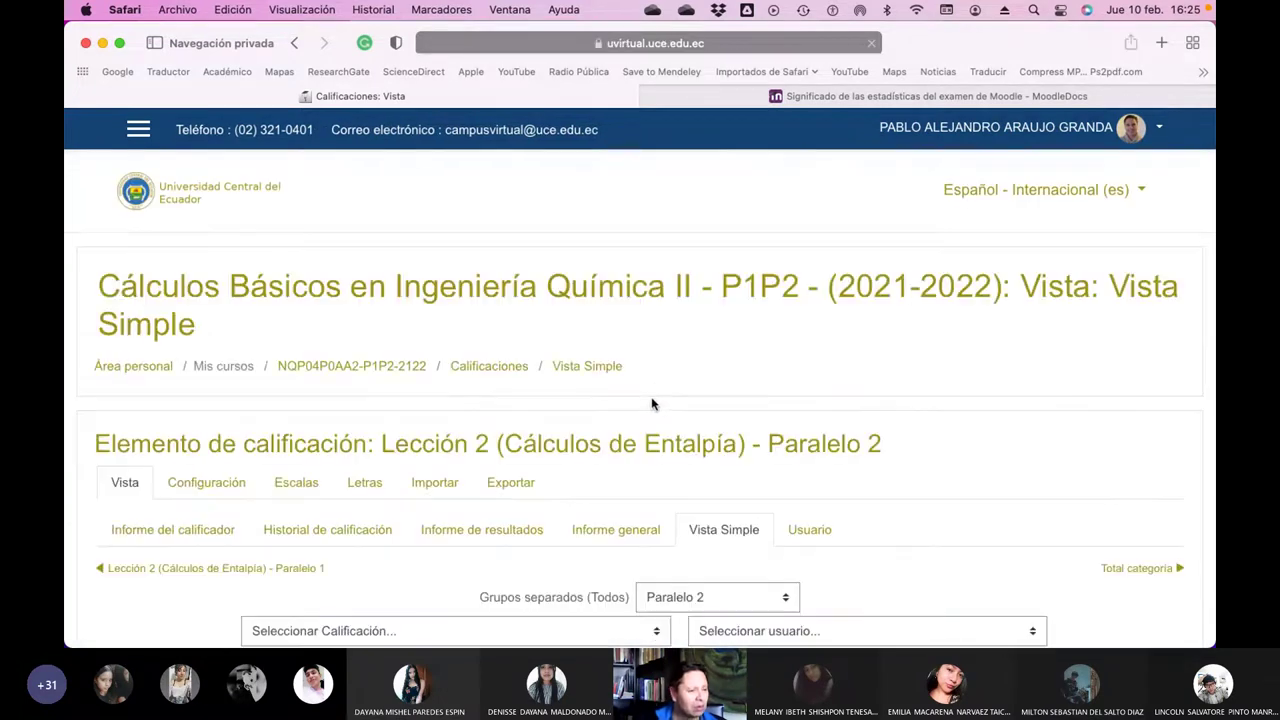
scroll(655, 402, down, 5)
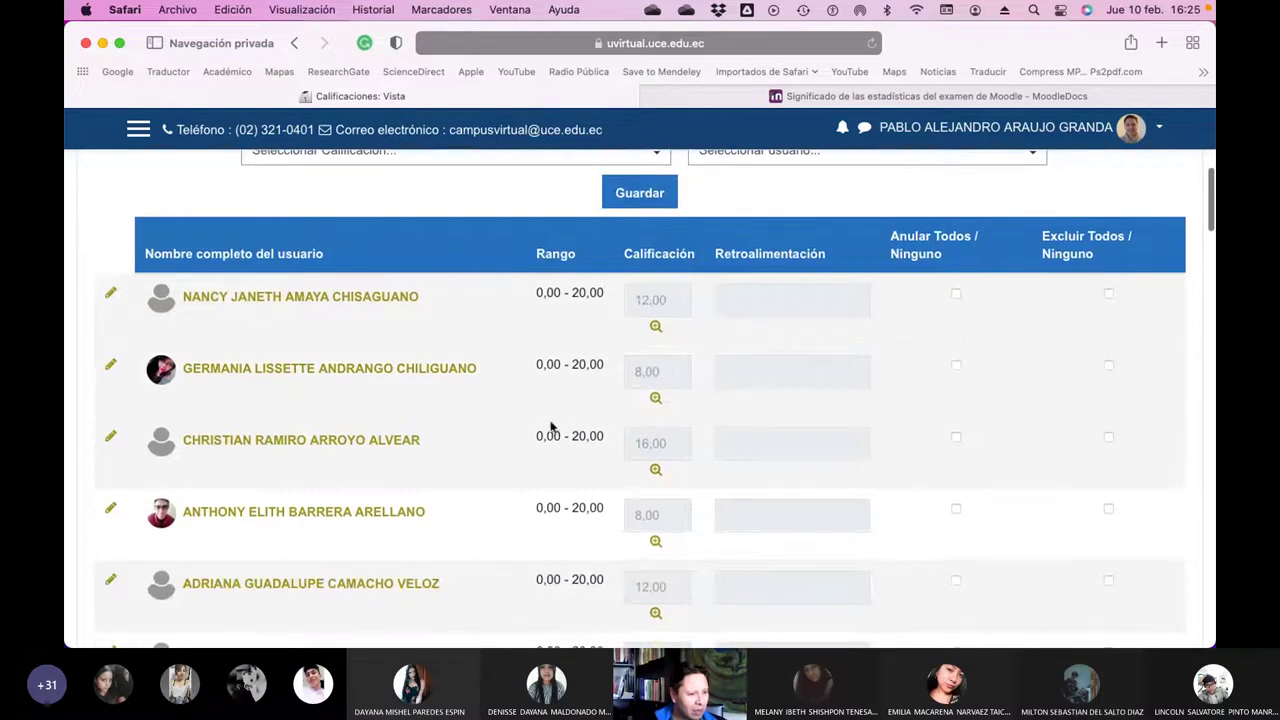
- Find the student with the empty Lección 2 grade in the list and turn on the override for that grade
scroll(548, 430, down, 7)
scroll(548, 430, down, 5)
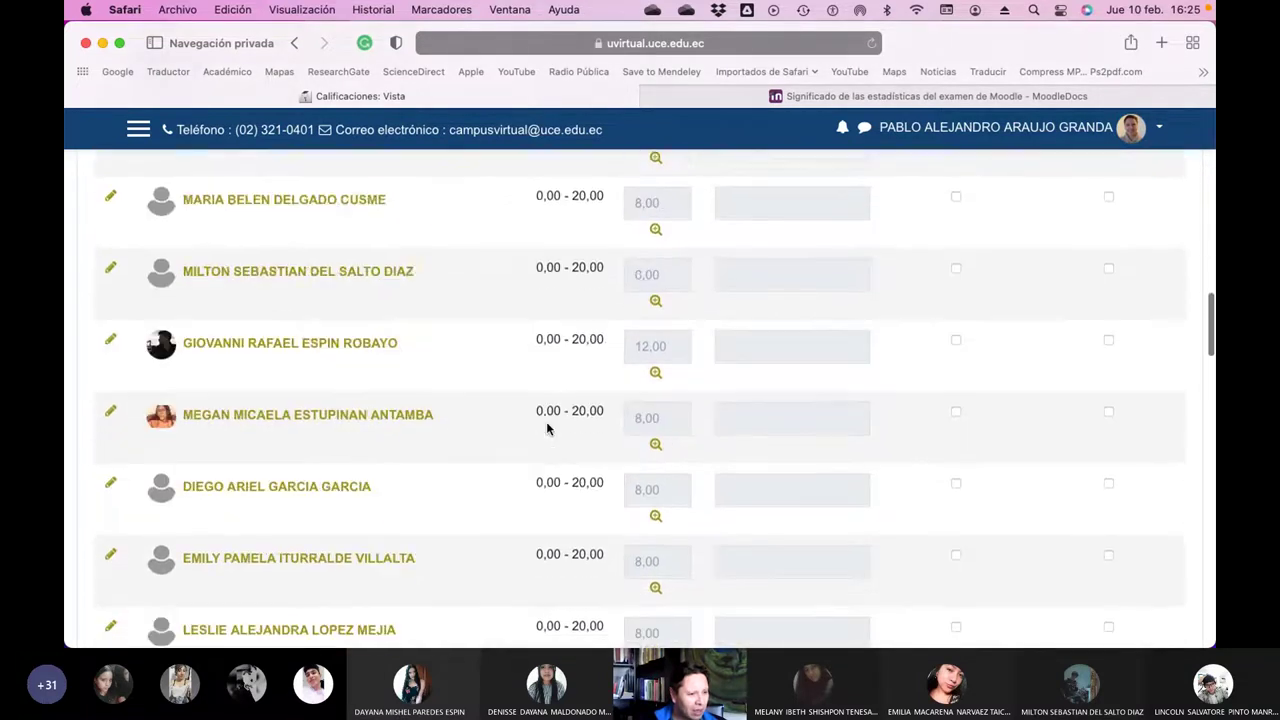
scroll(548, 426, down, 4)
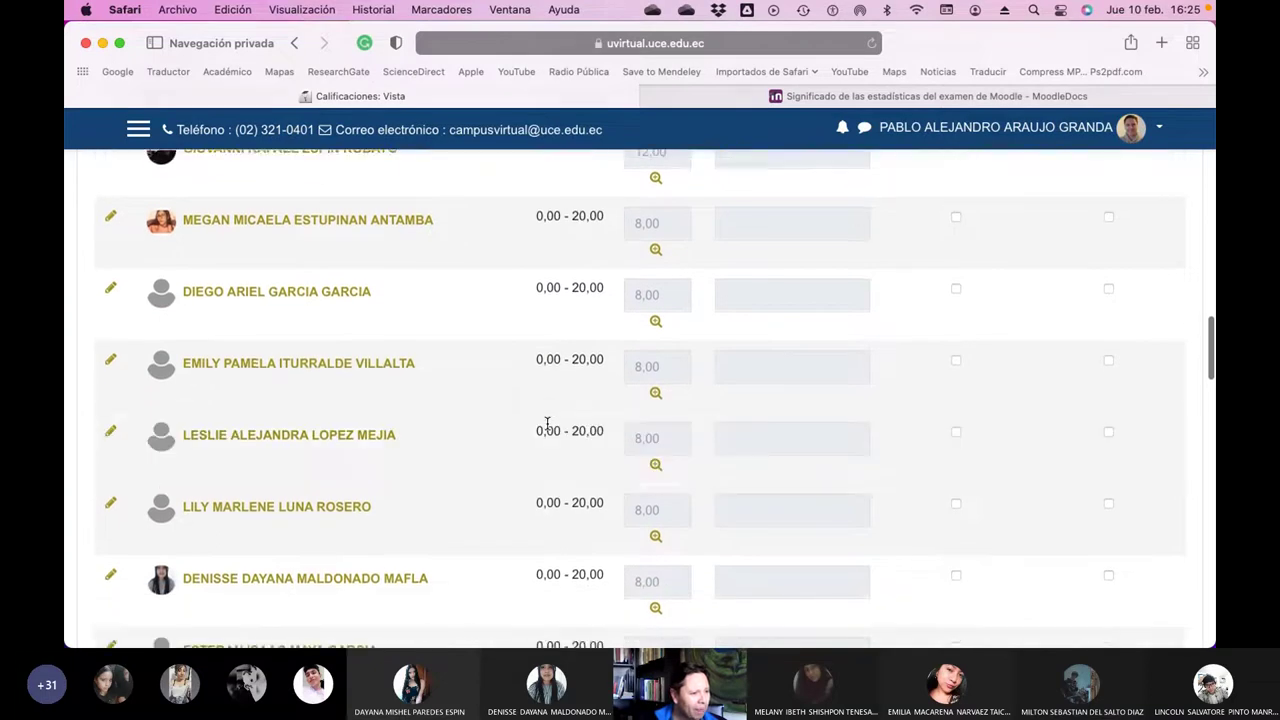
scroll(548, 428, down, 3)
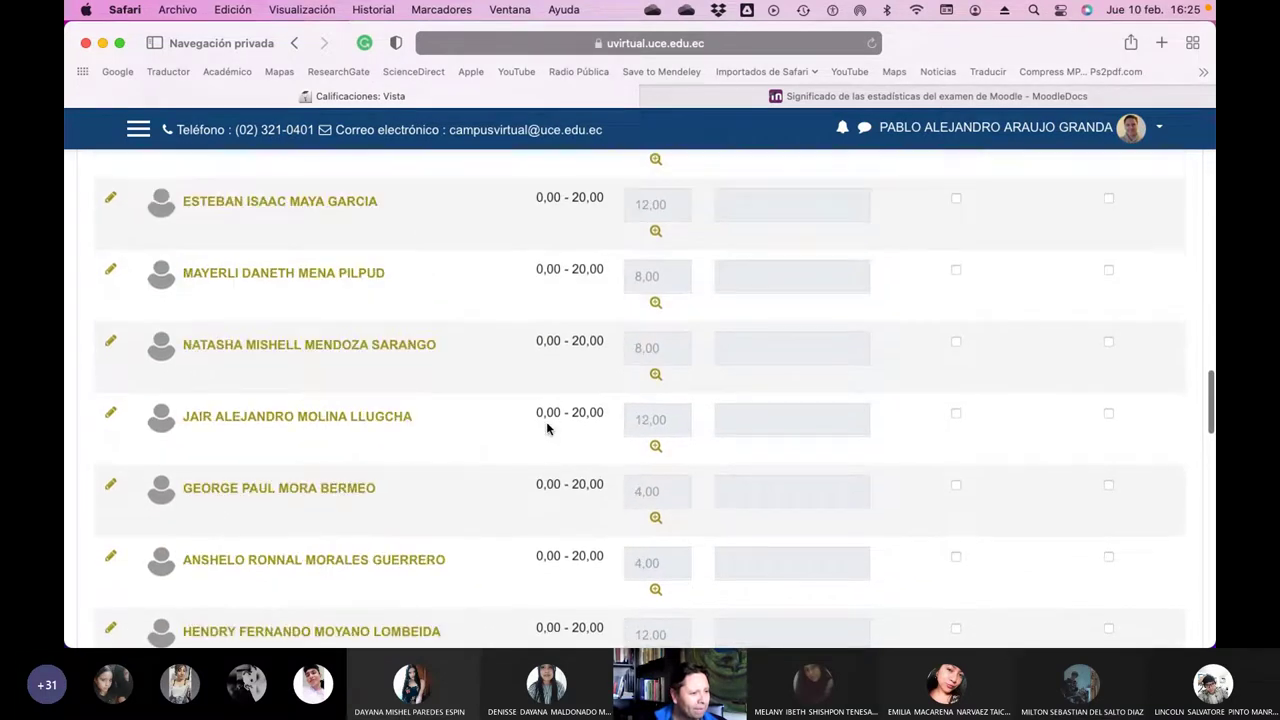
scroll(548, 428, down, 2)
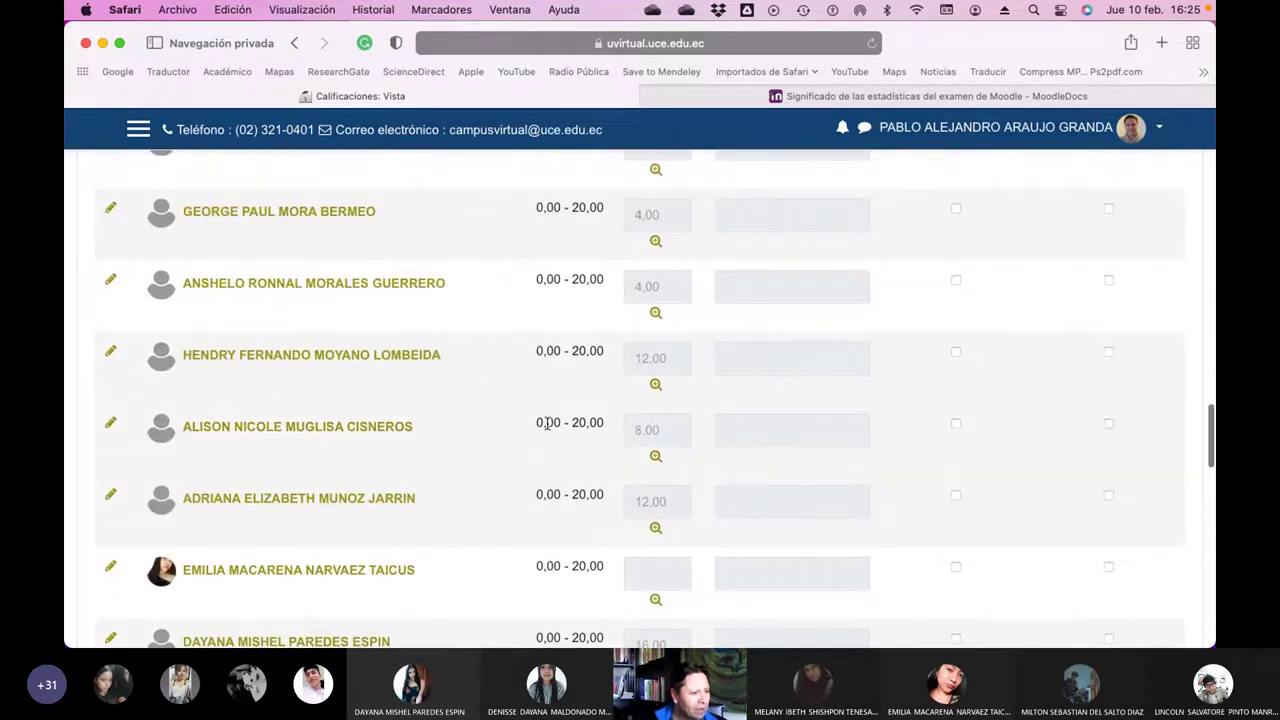
scroll(548, 424, down, 2)
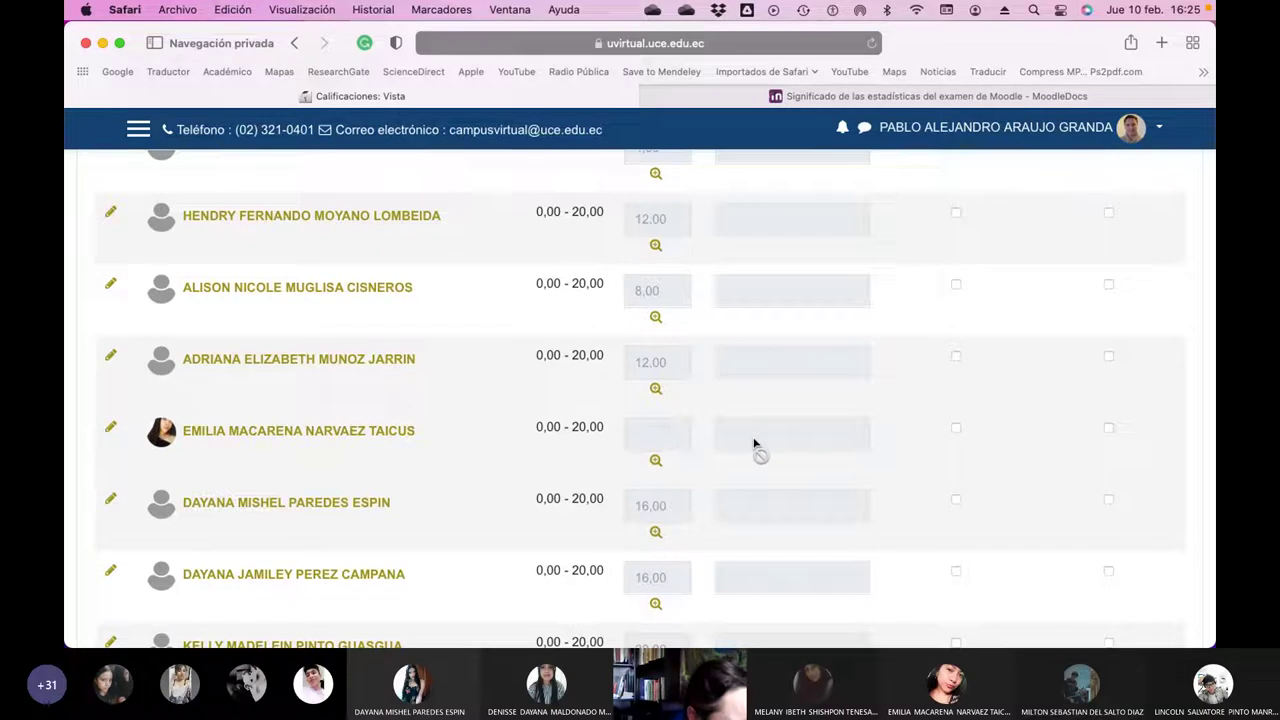
click(955, 429)
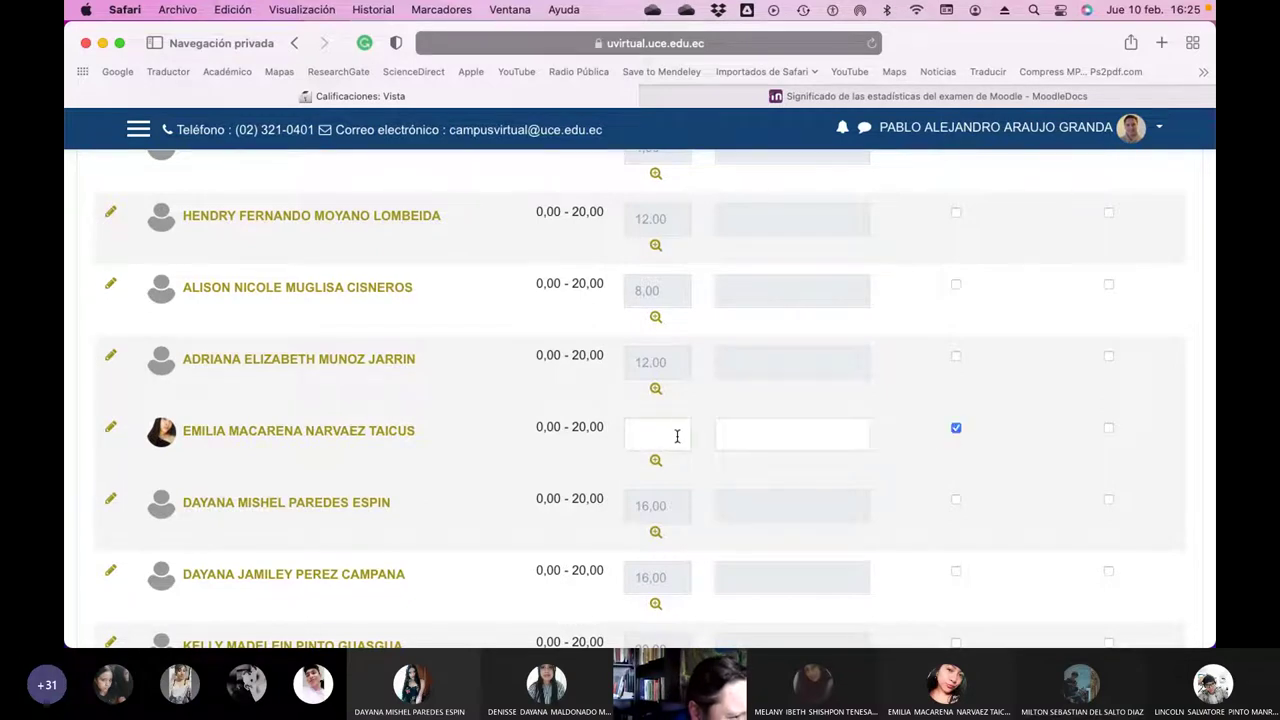
- Check the override and exclude column headings, mark the same student's grade as excluded as well, and set it to 1
scroll(988, 417, up, 15)
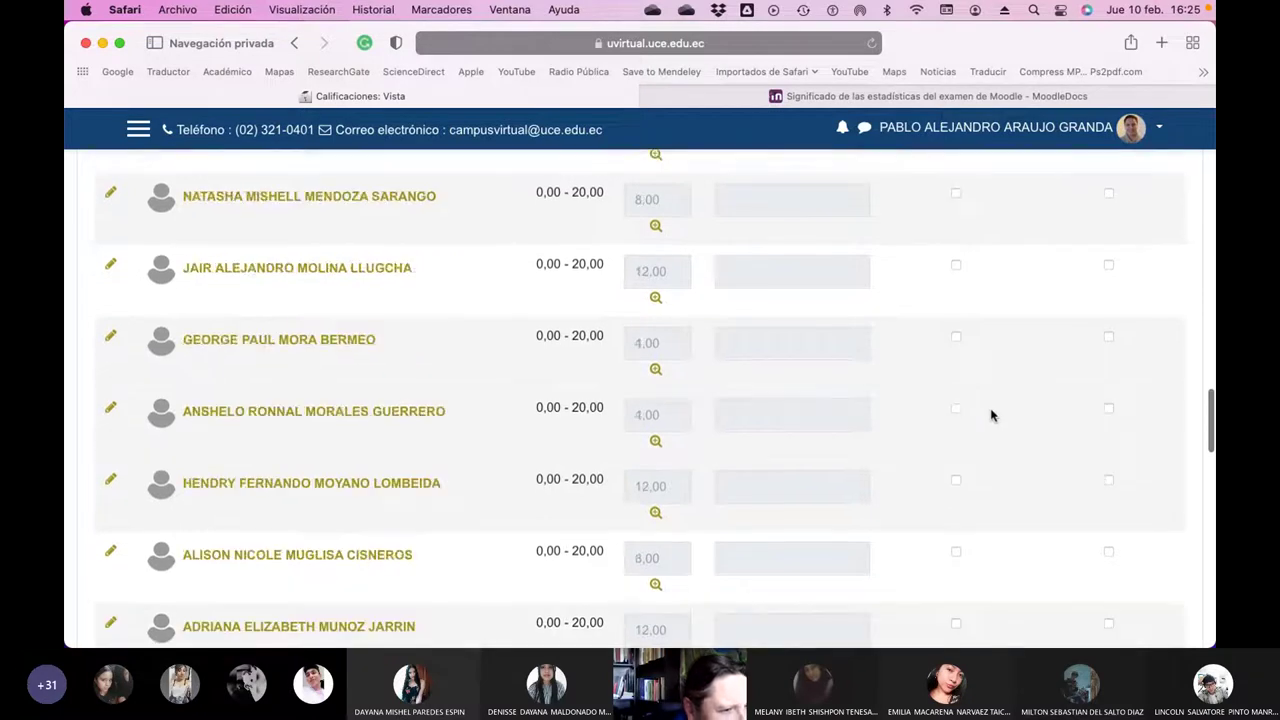
scroll(991, 415, up, 10)
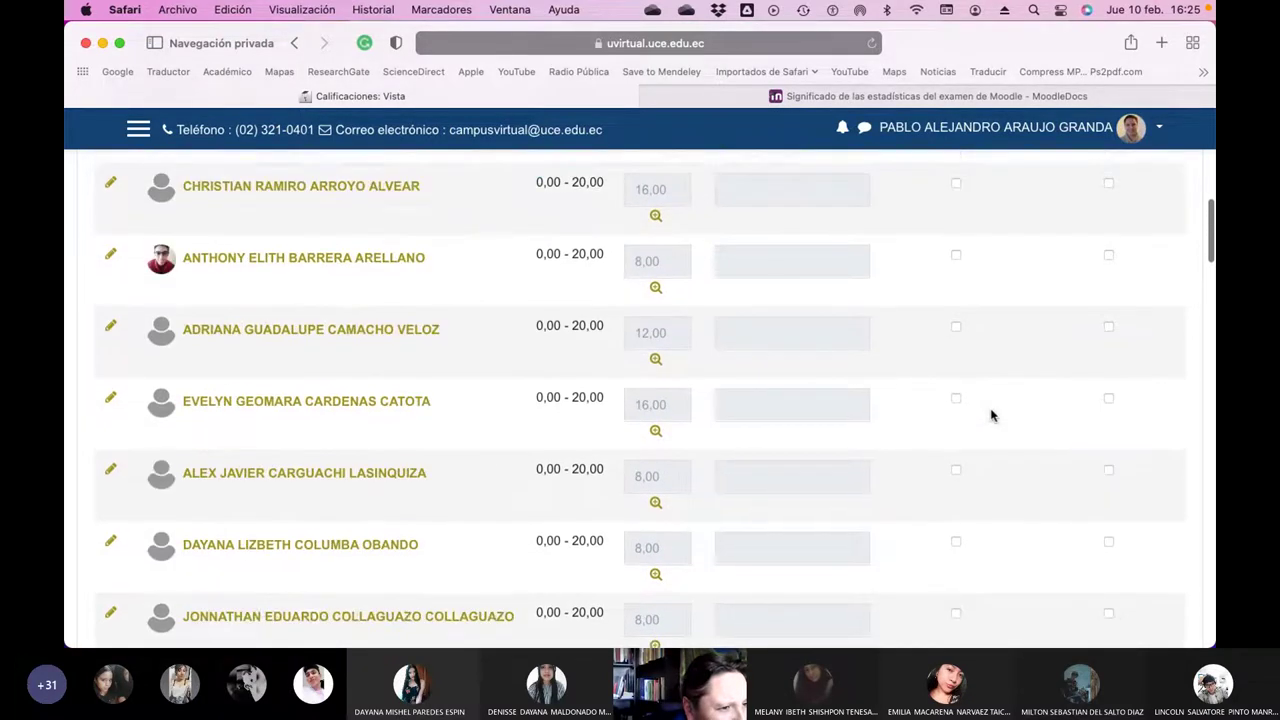
scroll(991, 415, down, 2)
scroll(991, 415, down, 20)
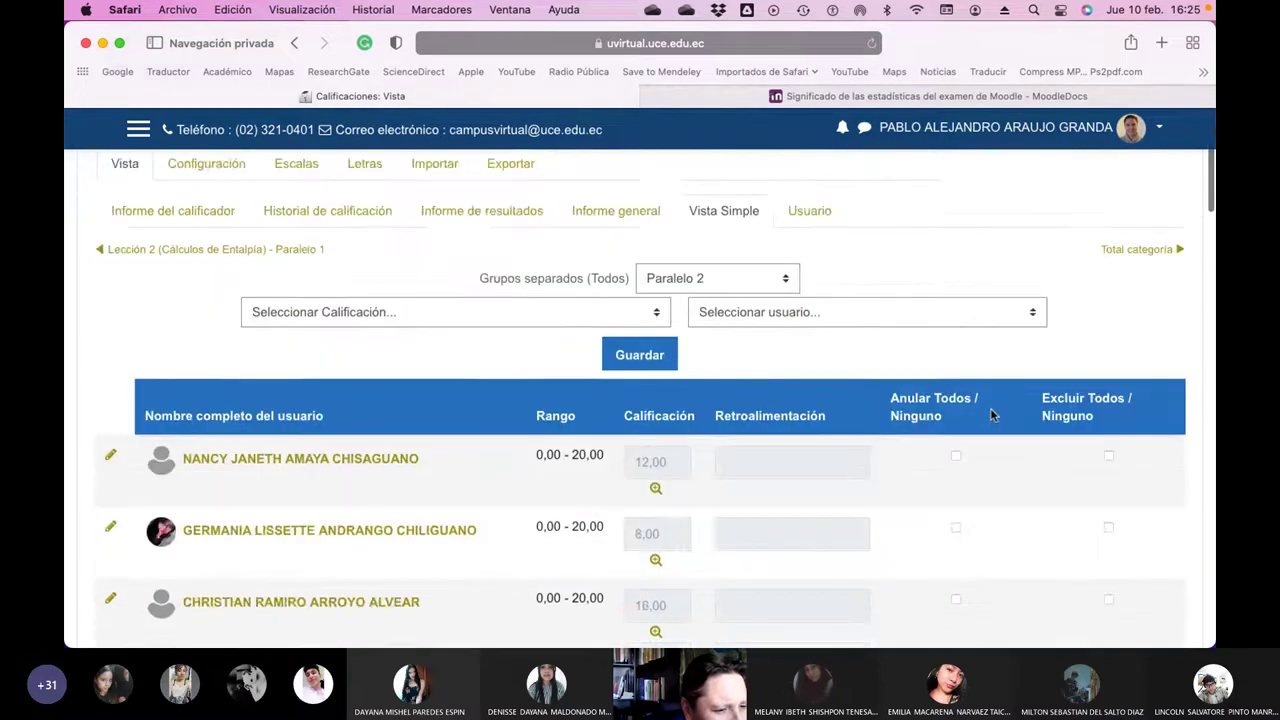
scroll(991, 415, down, 10)
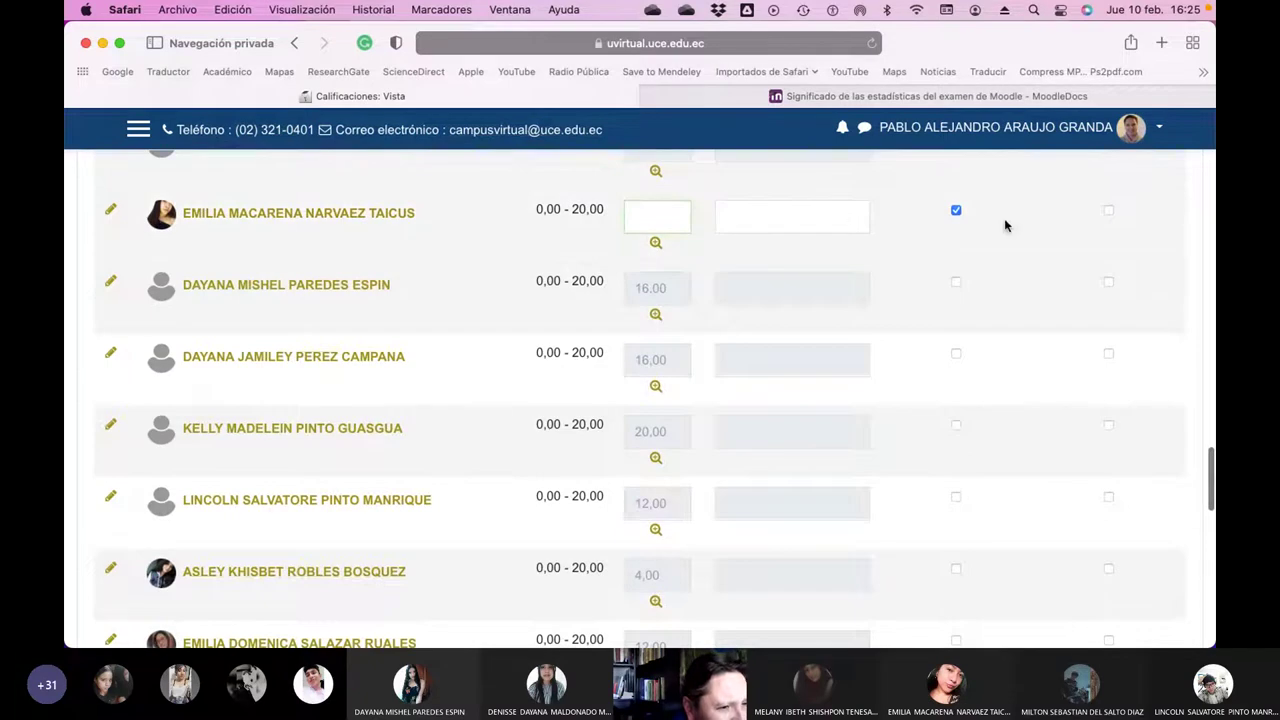
click(1108, 210)
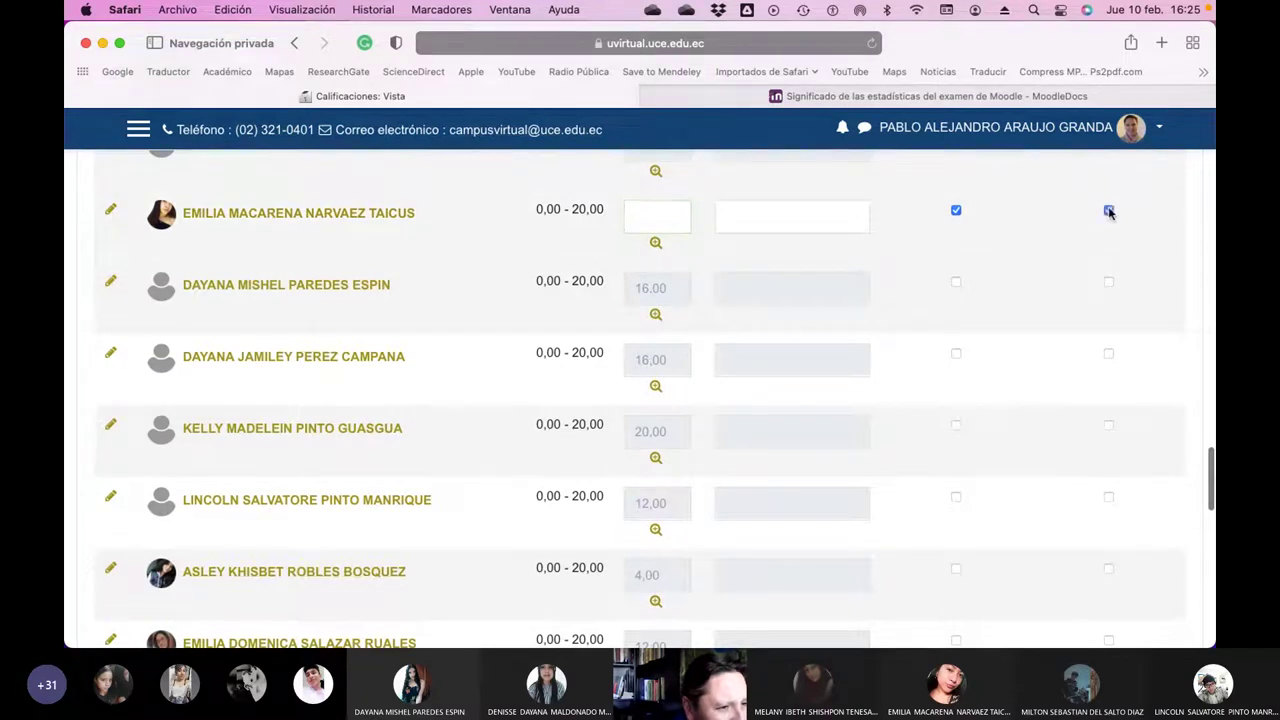
click(669, 221)
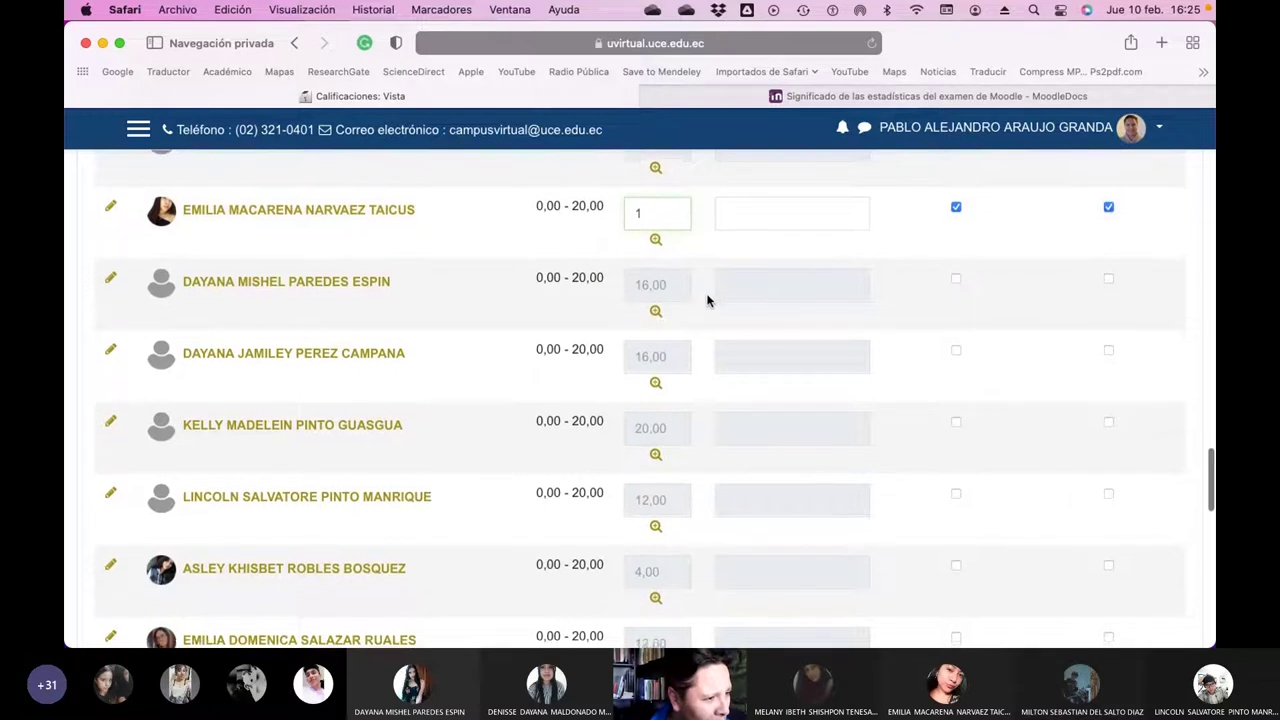
- Save the grade changes and continue past the recalculation to the grade item's single view
scroll(707, 300, down, 5)
scroll(707, 300, down, 8)
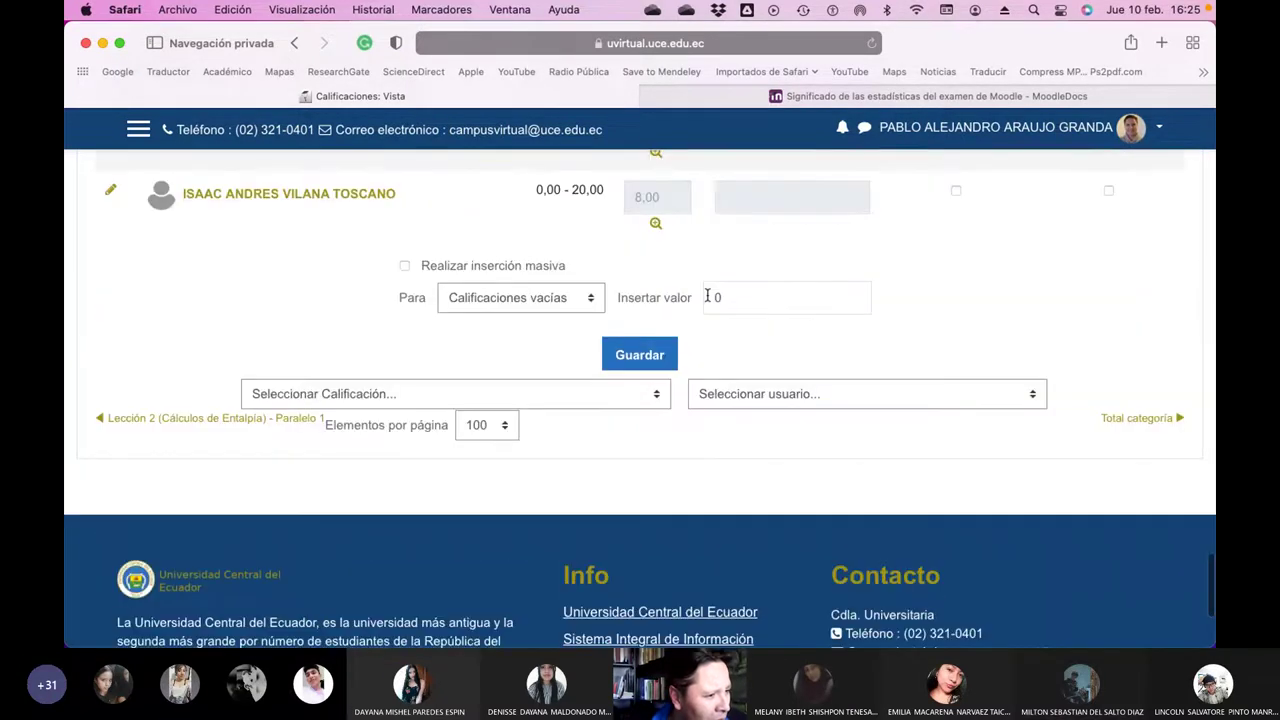
click(658, 352)
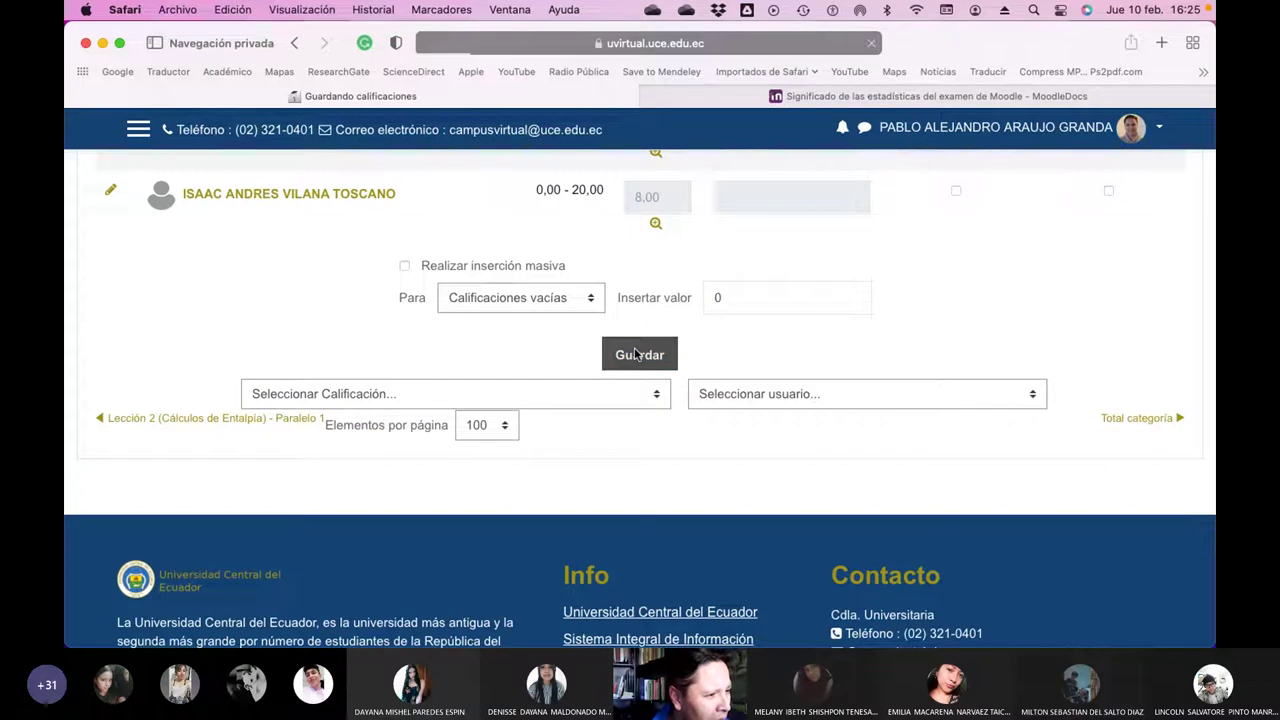
click(640, 180)
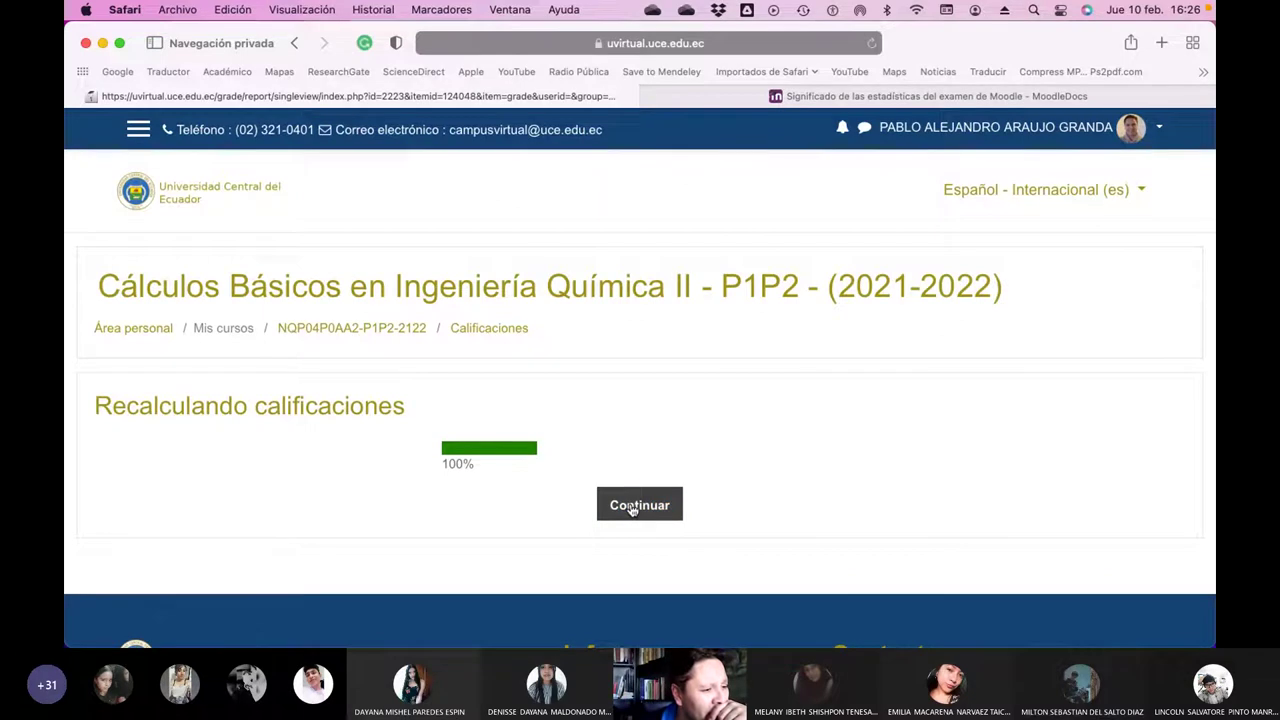
click(632, 508)
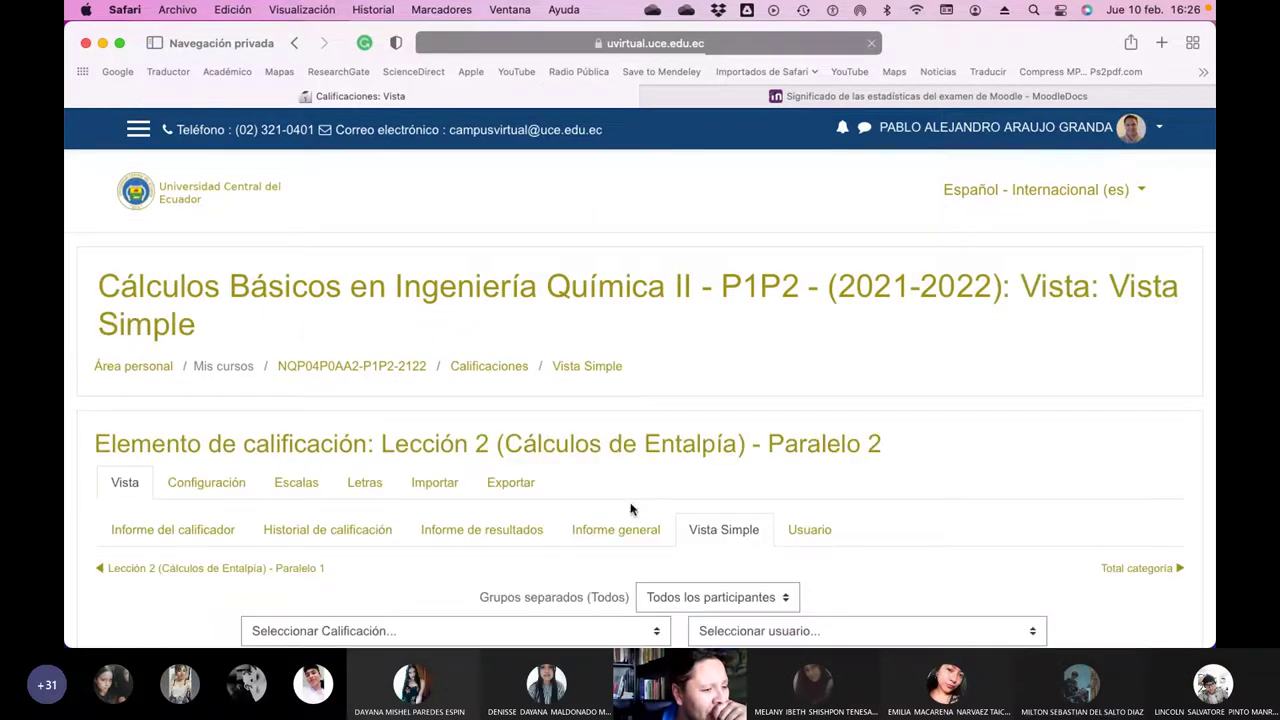
- Limit the single view to the Paralelo 2 group and check the grade saved for the edited student
scroll(650, 506, down, 10)
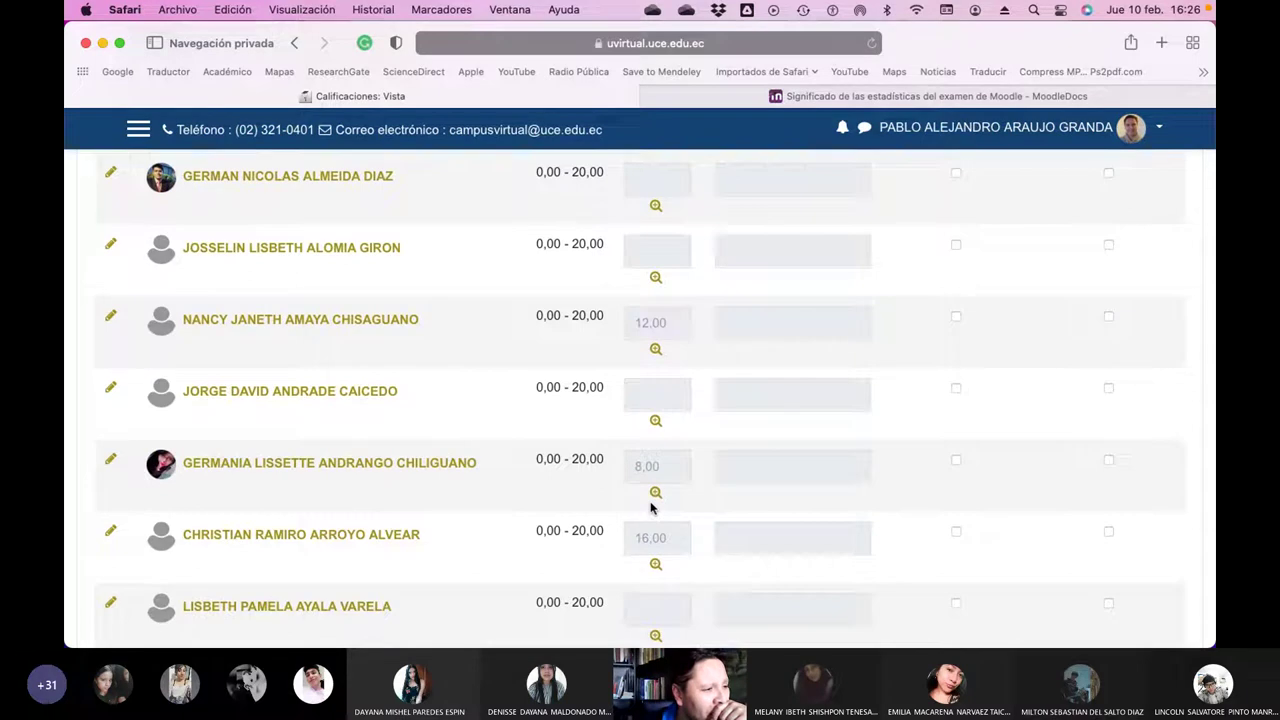
scroll(658, 502, up, 7)
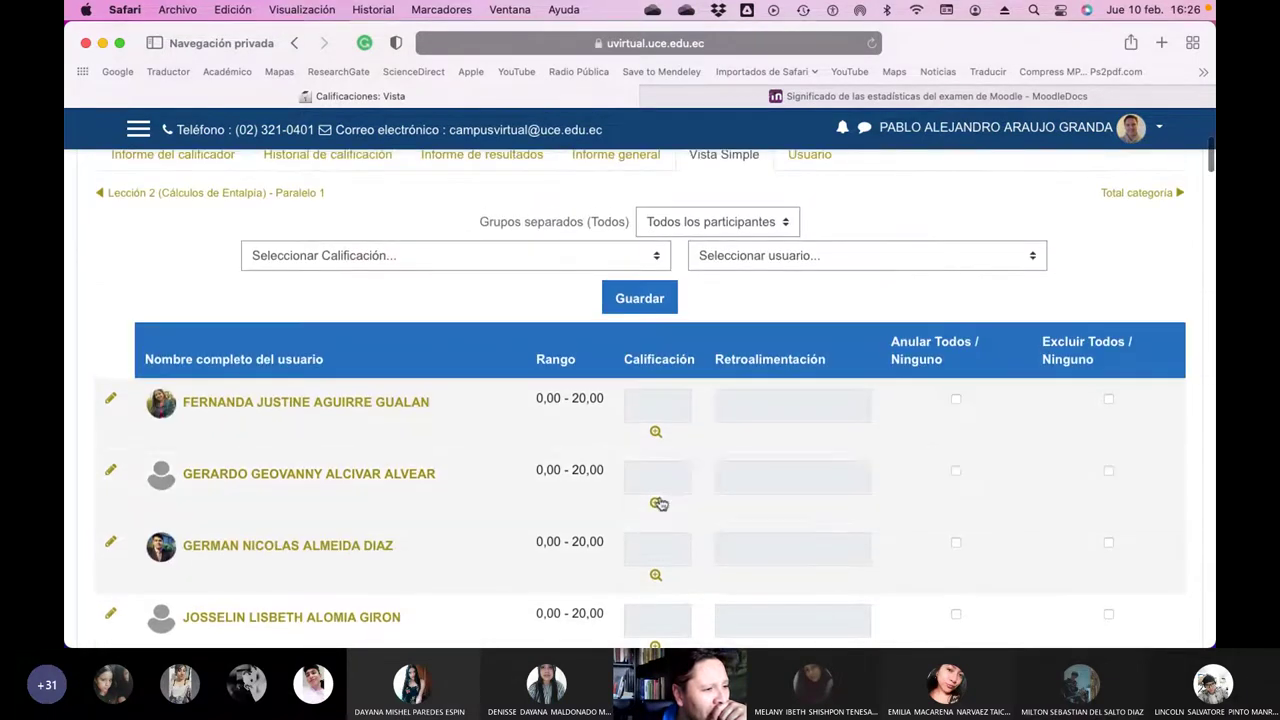
scroll(754, 316, up, 2)
click(754, 316)
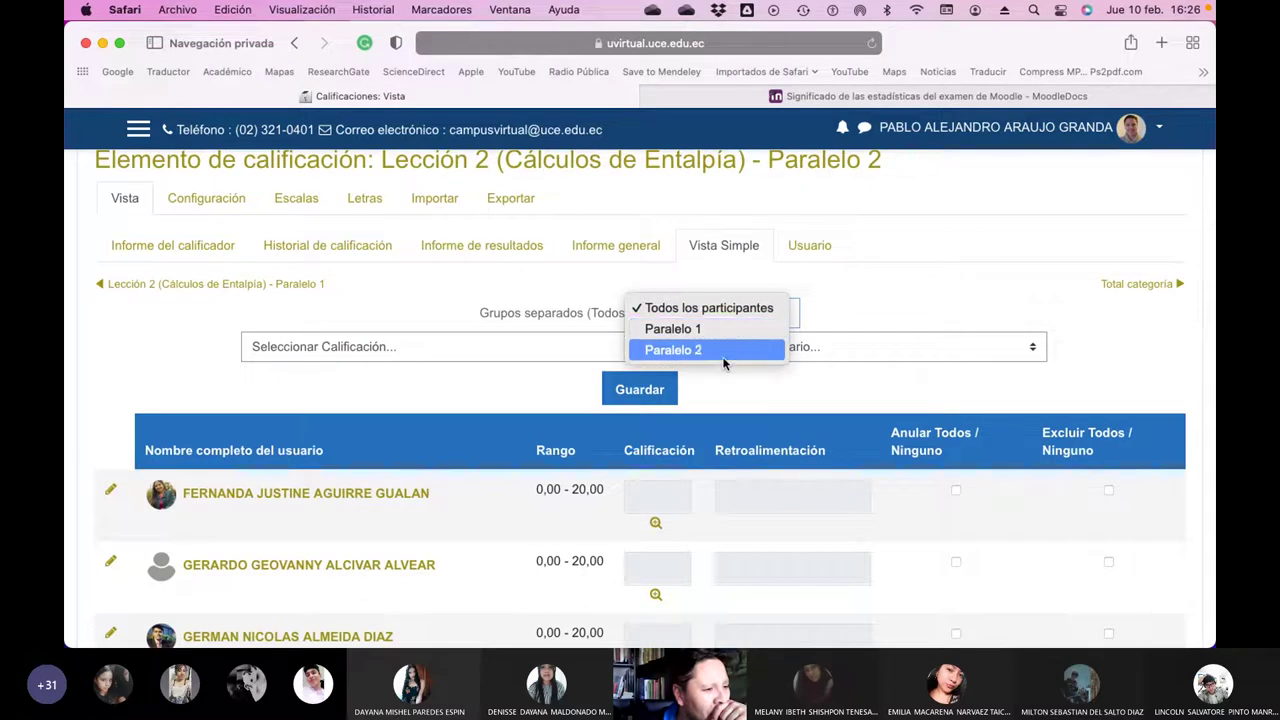
click(735, 352)
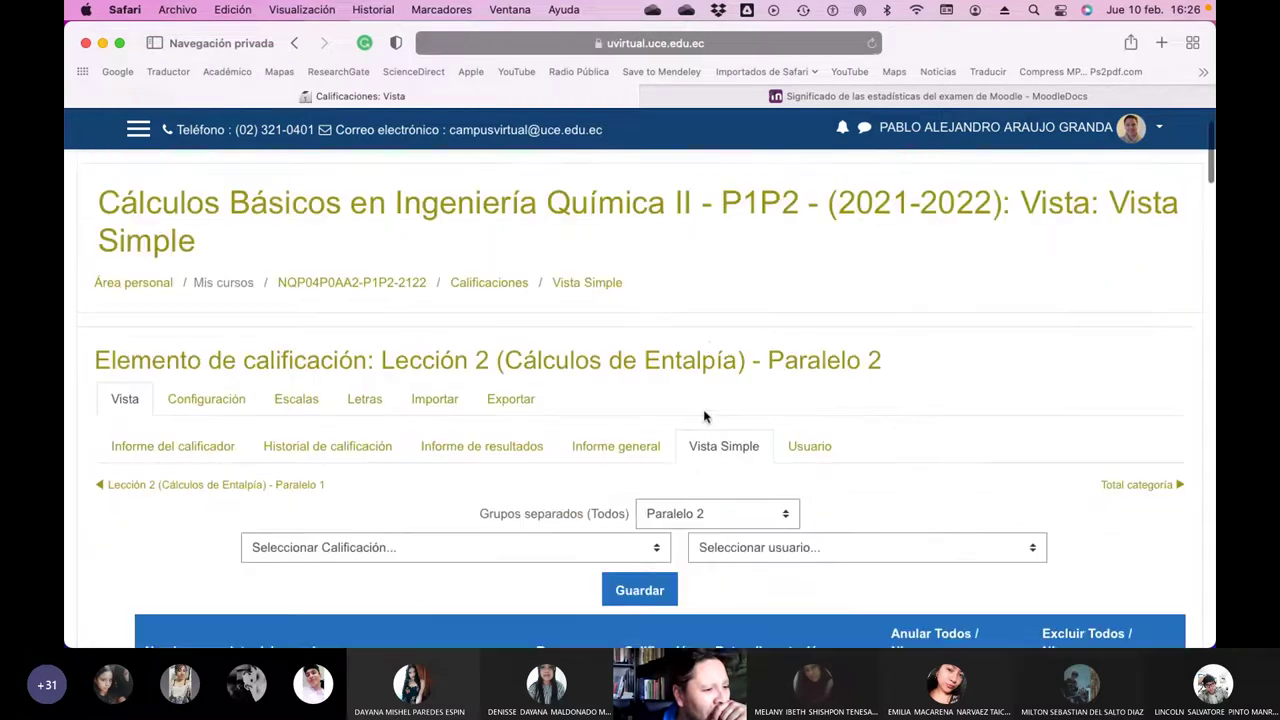
scroll(704, 416, down, 10)
scroll(704, 416, down, 15)
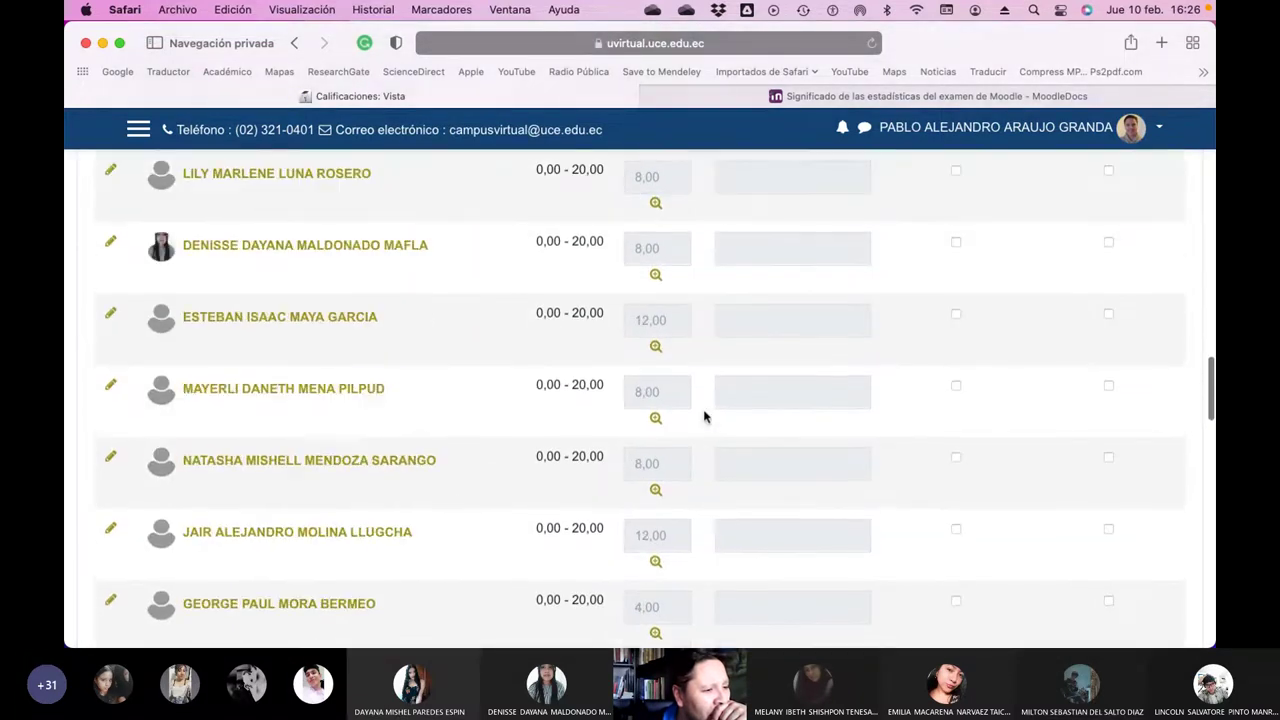
scroll(704, 416, down, 8)
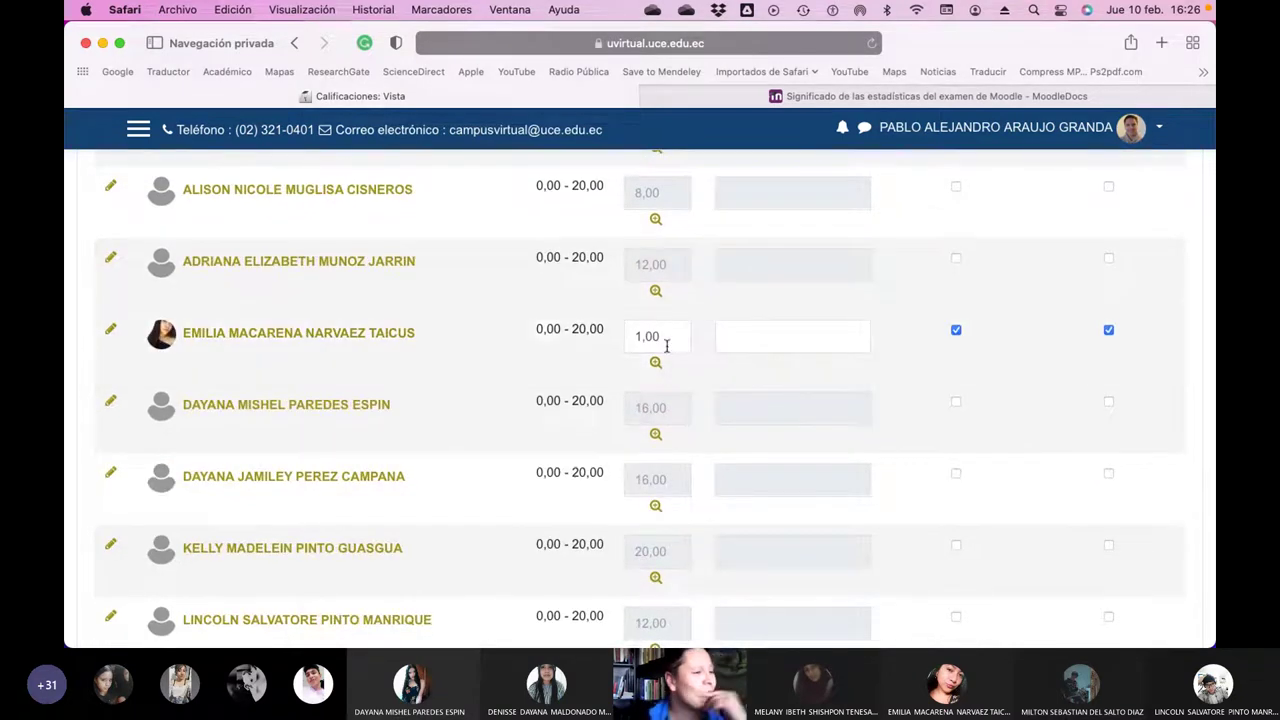
- Return to the grader report and look across to the Lección 2 (Cálculos de Entalpía) grade columns
scroll(667, 345, up, 8)
scroll(665, 344, up, 15)
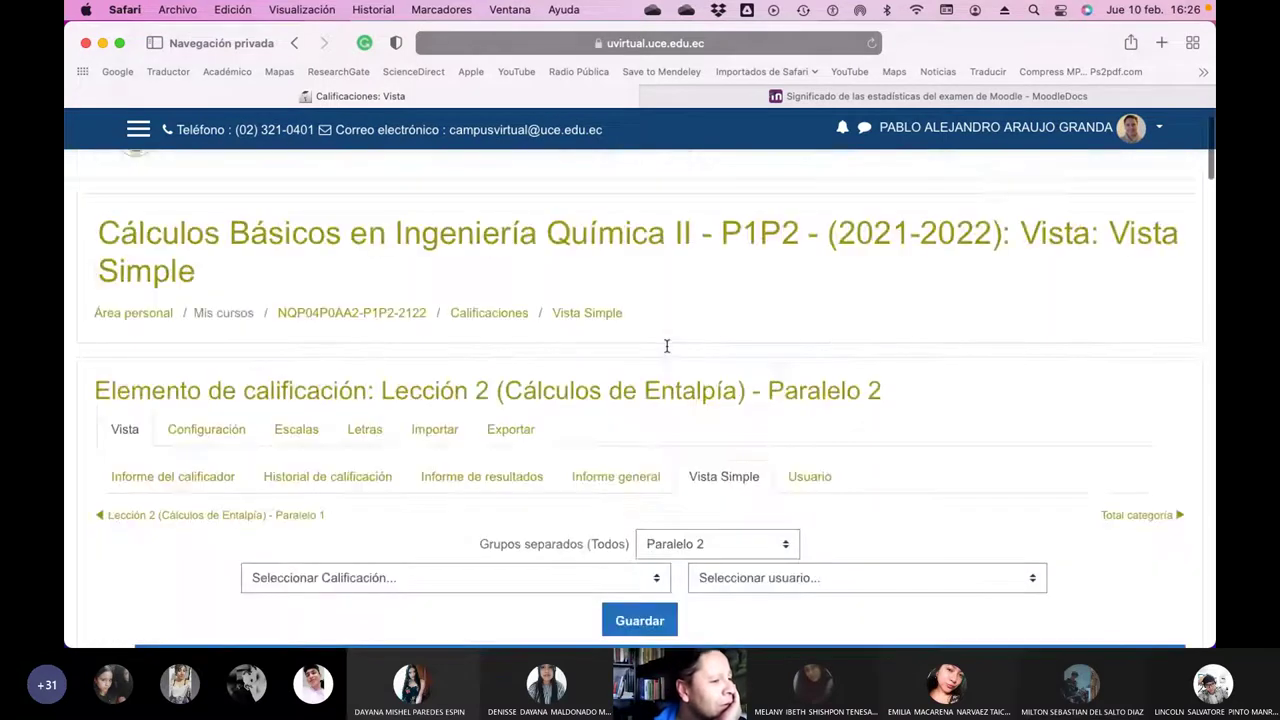
scroll(665, 344, down, 5)
scroll(665, 344, up, 5)
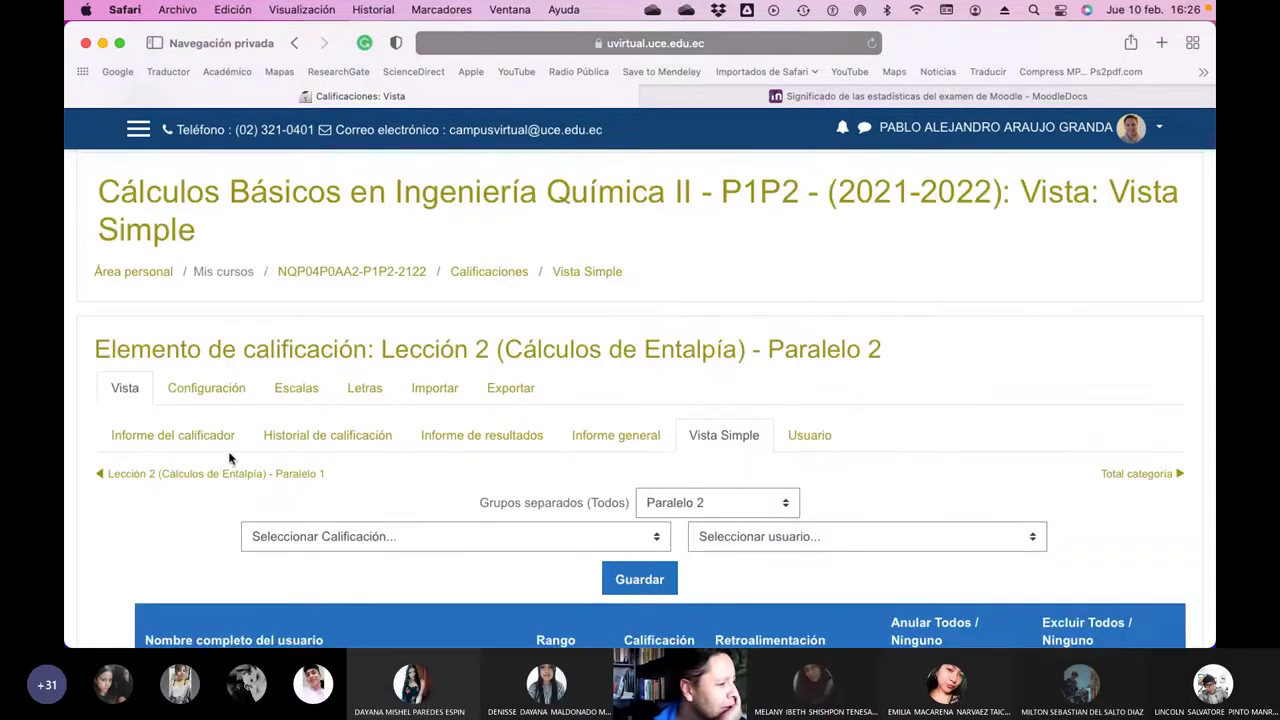
click(200, 443)
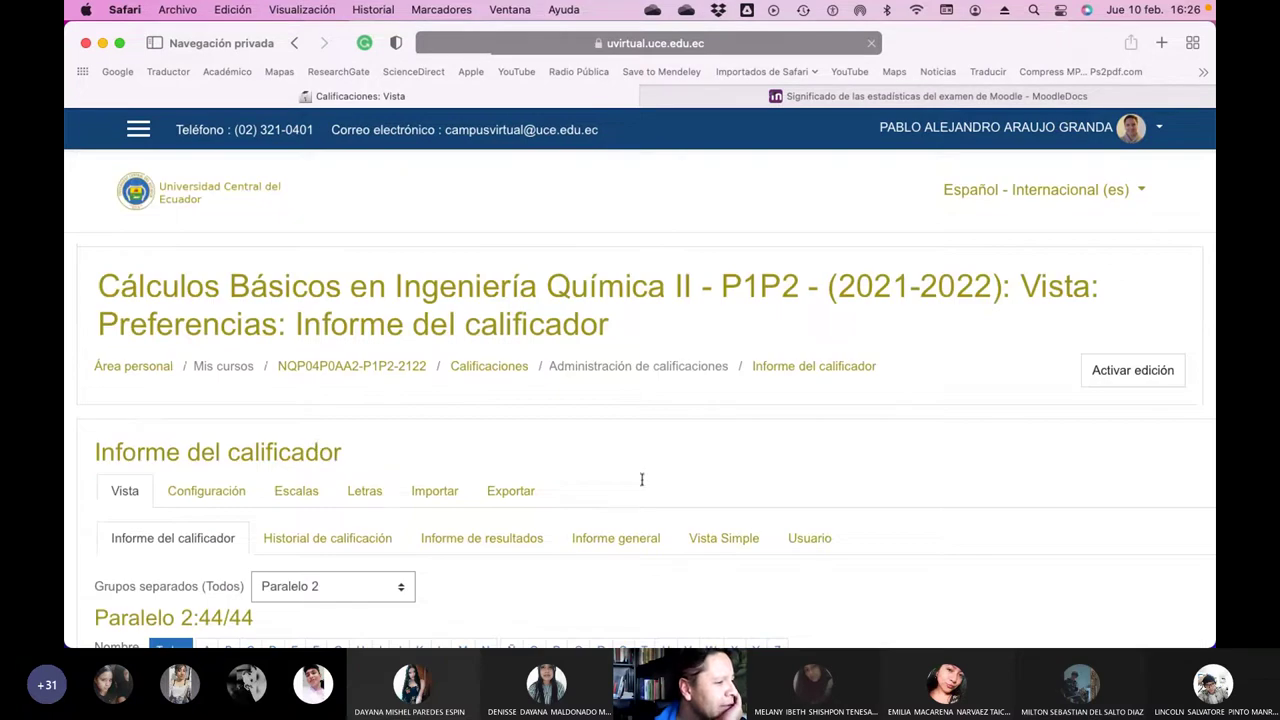
scroll(640, 480, down, 5)
scroll(642, 485, right, 3)
scroll(642, 485, right, 10)
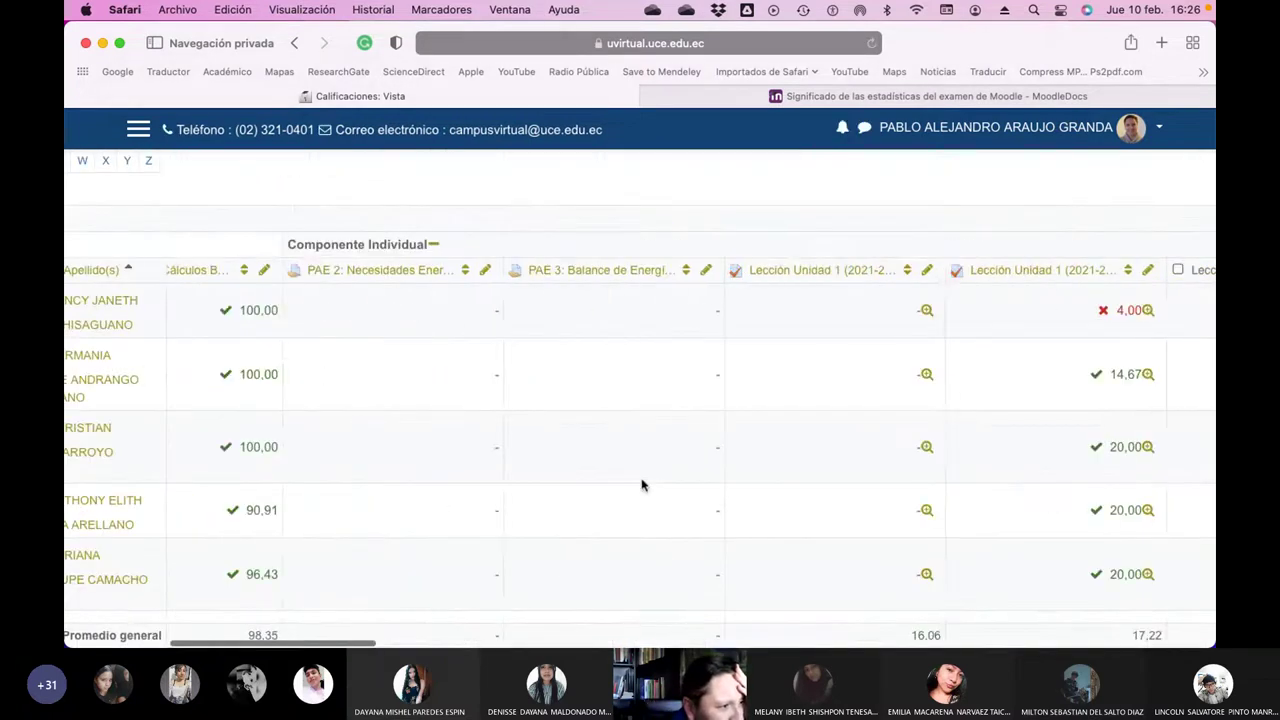
scroll(642, 485, right, 6)
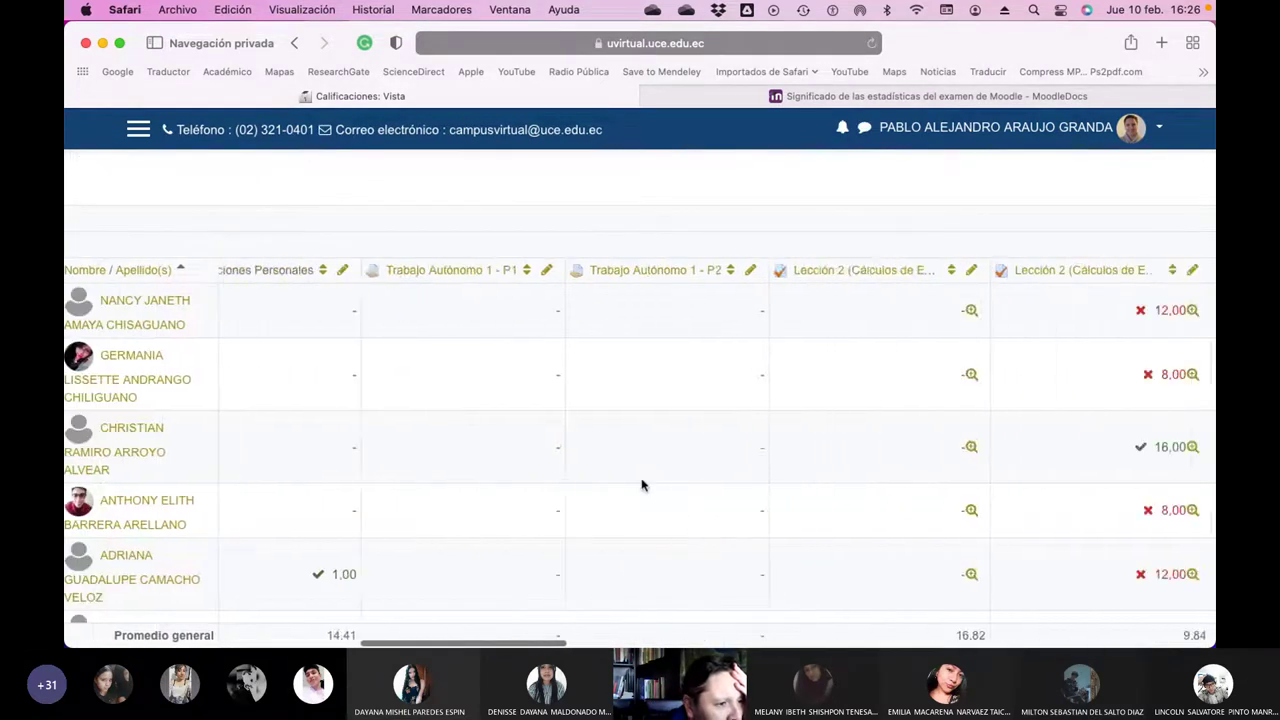
- Go back to the start of the grader report and find the edited student's row in the Paralelo 2 list
scroll(642, 485, up, 10)
scroll(600, 470, left, 6)
scroll(599, 469, left, 3)
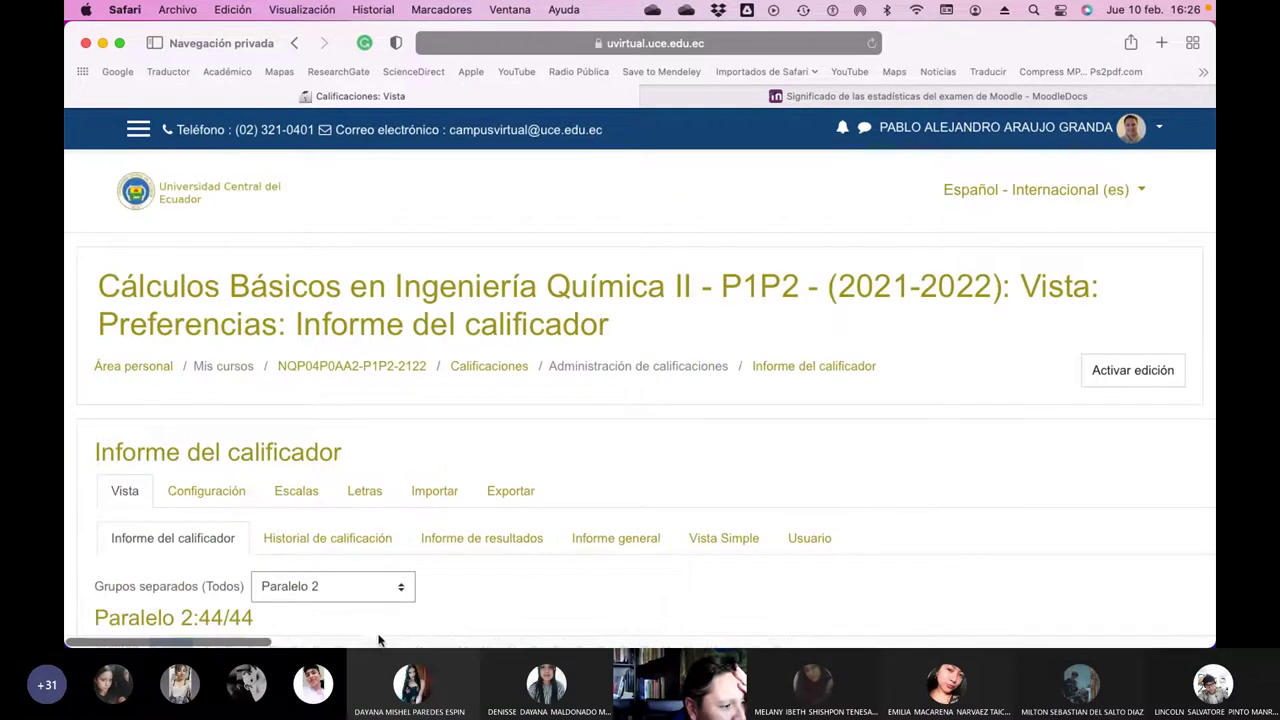
scroll(520, 566, down, 5)
scroll(520, 566, down, 10)
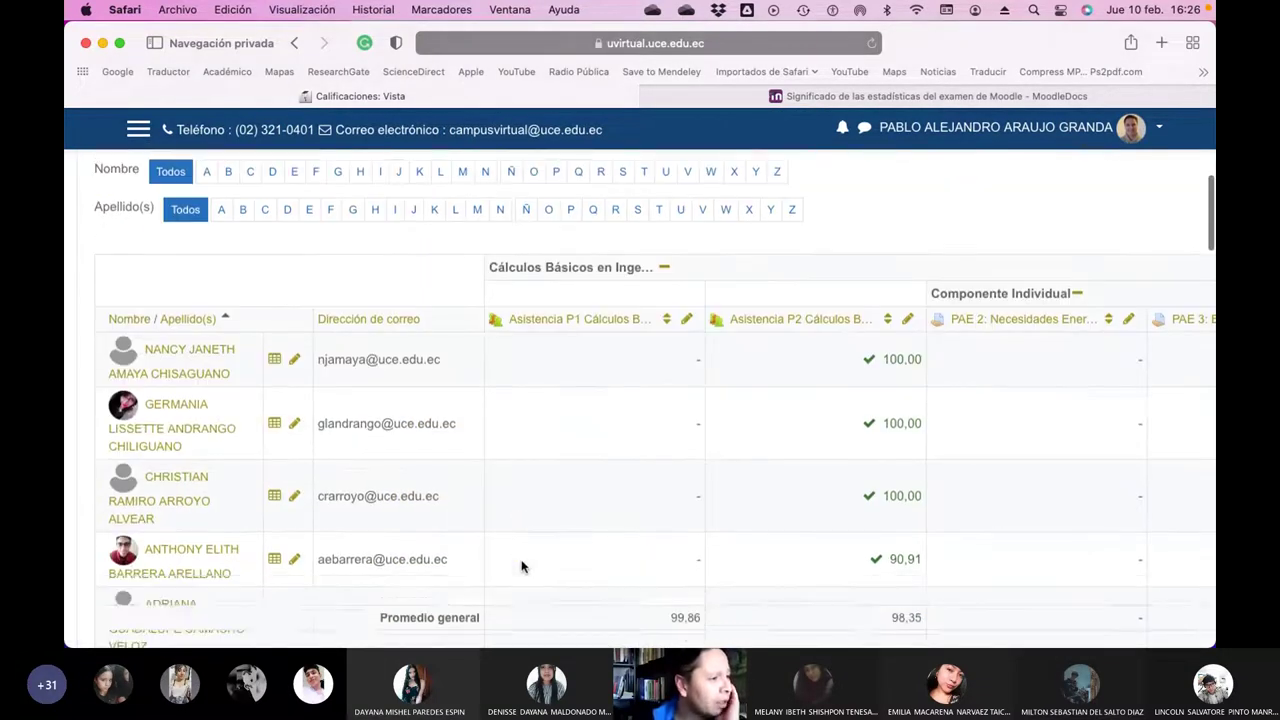
scroll(520, 566, down, 10)
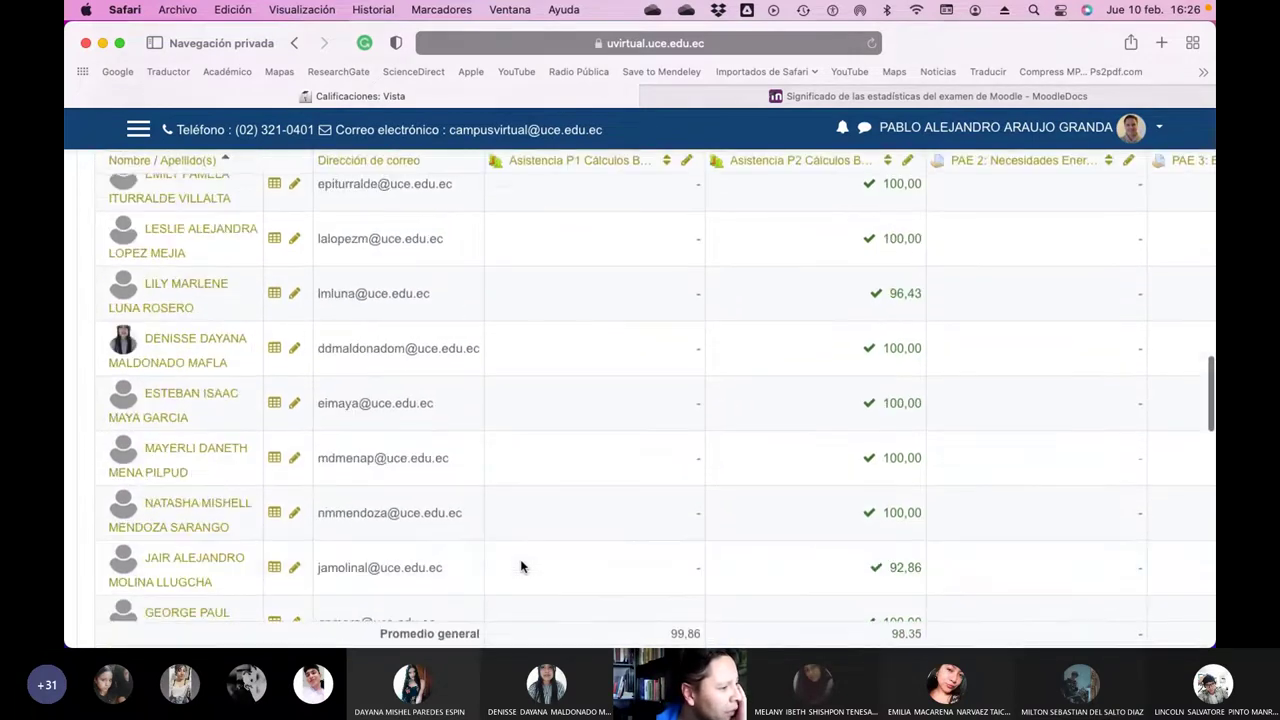
scroll(520, 566, down, 3)
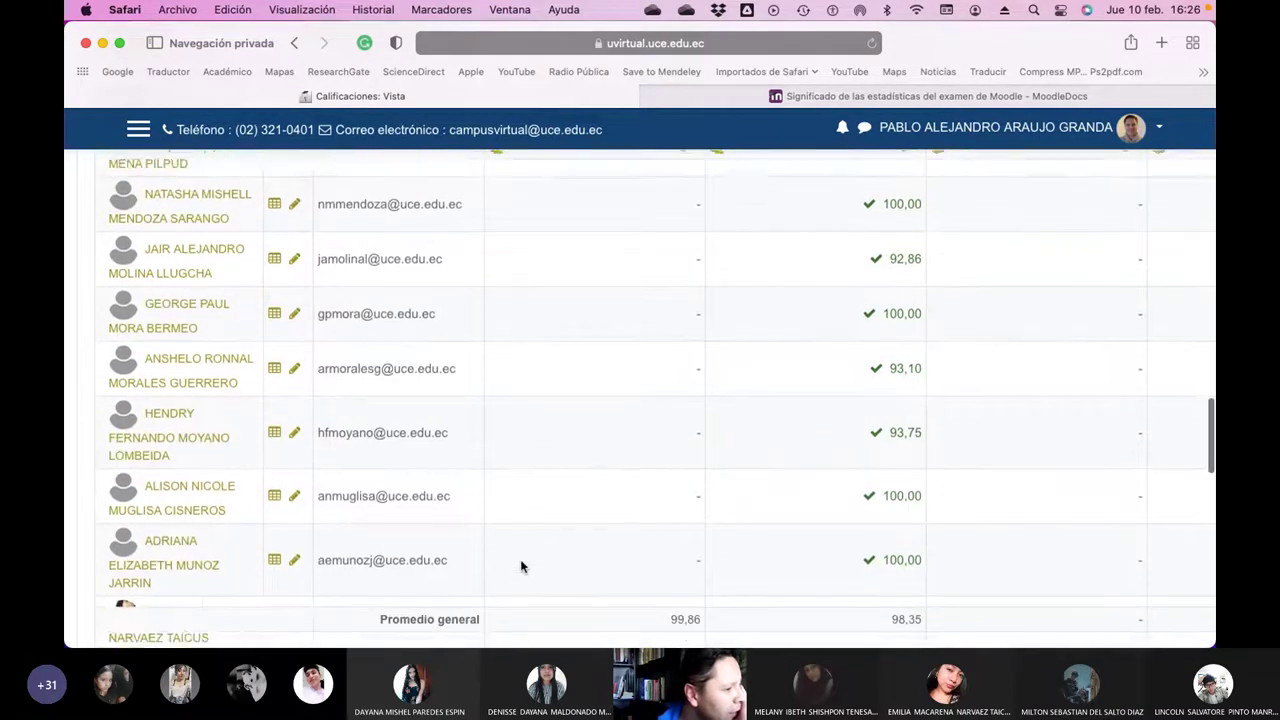
scroll(520, 566, down, 10)
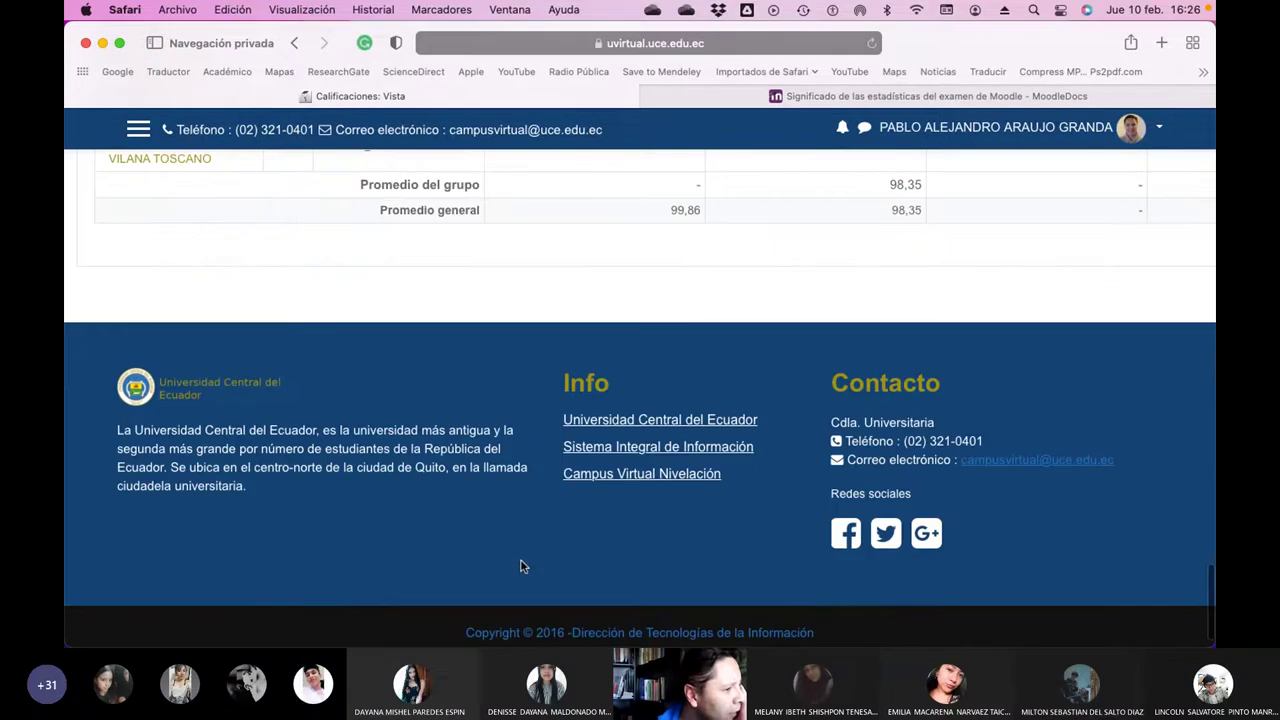
scroll(520, 566, up, 5)
scroll(520, 566, up, 3)
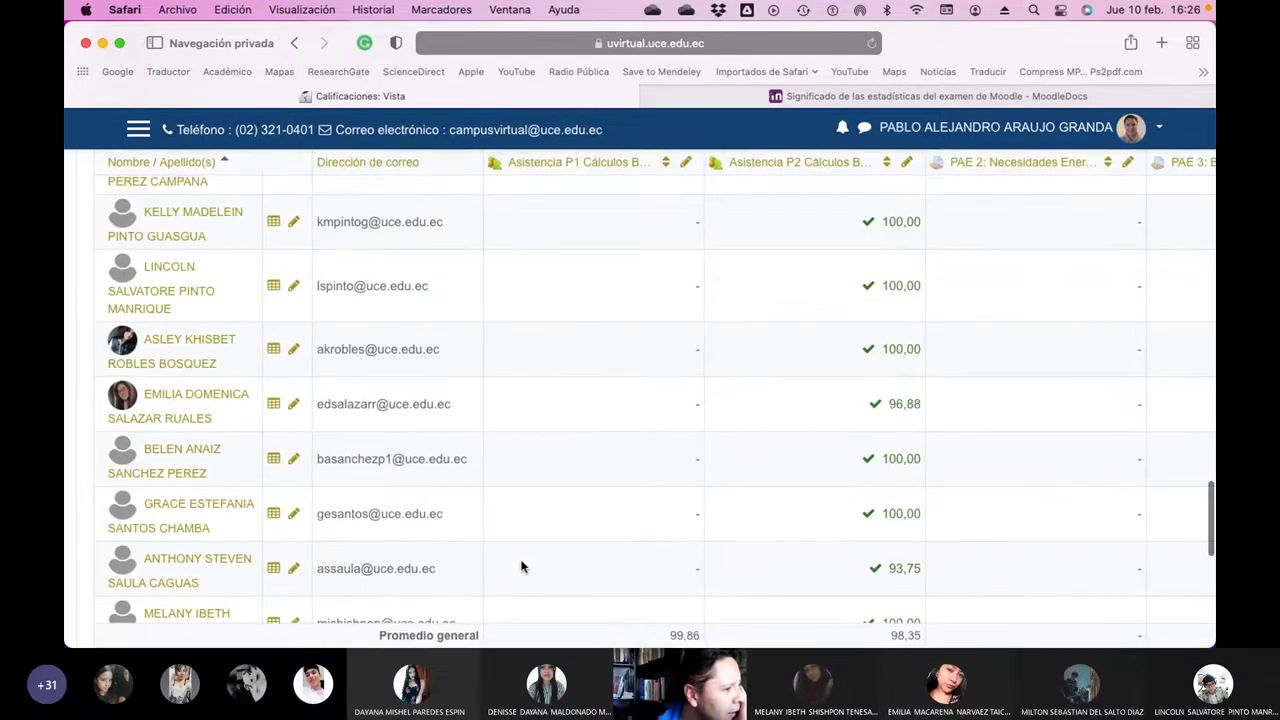
scroll(520, 566, up, 4)
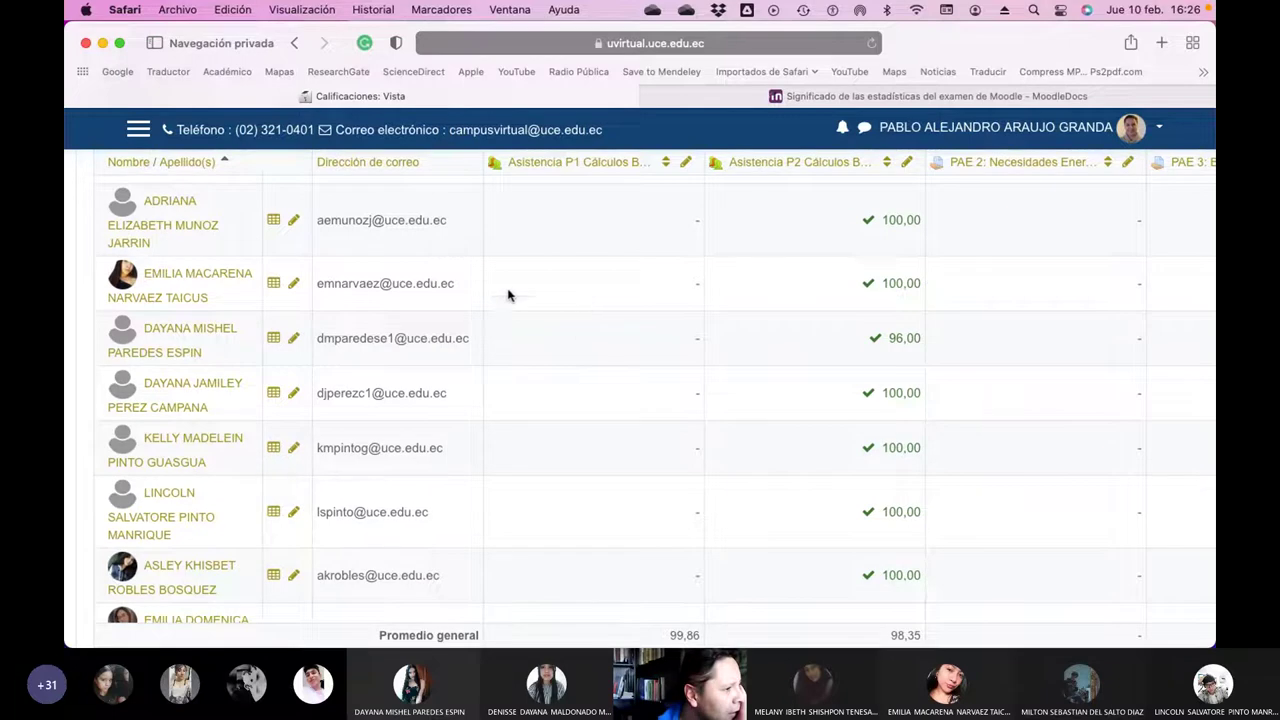
- Examine the edited student's Lección 2 (Cálculos de Entalpía) grade and individual component total beside those of the neighbouring students
scroll(600, 297, right, 10)
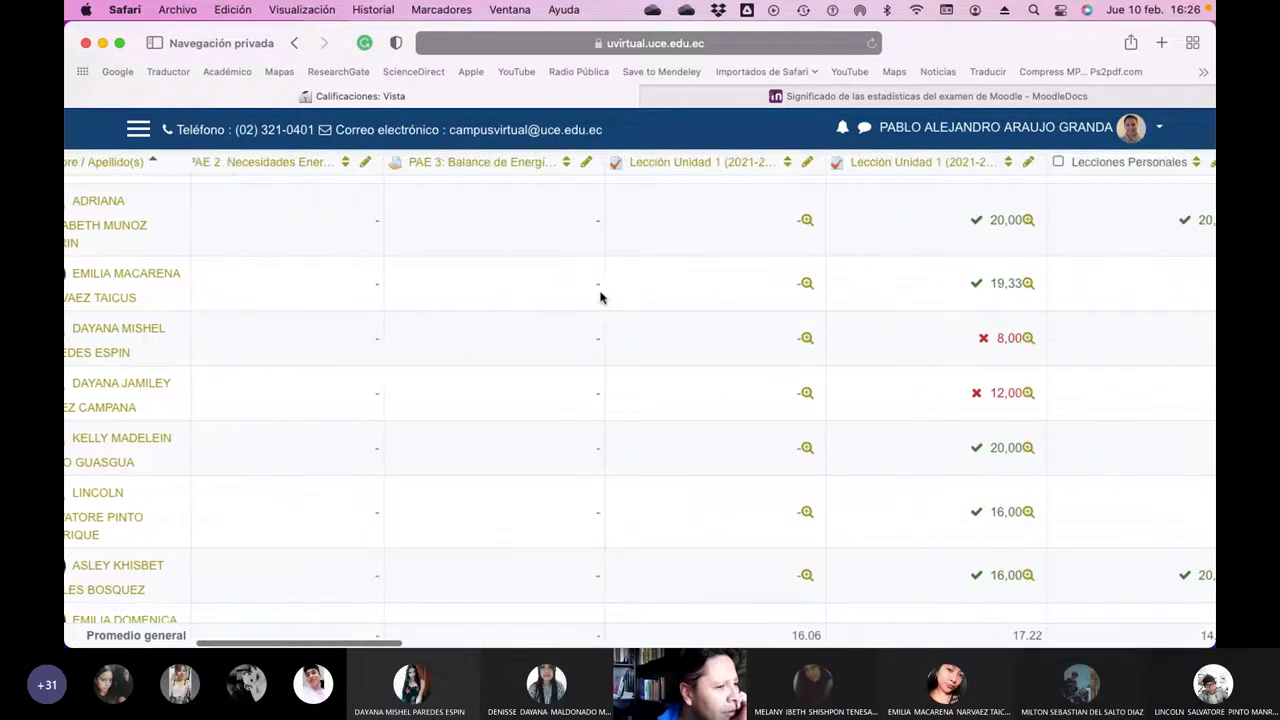
scroll(600, 297, right, 10)
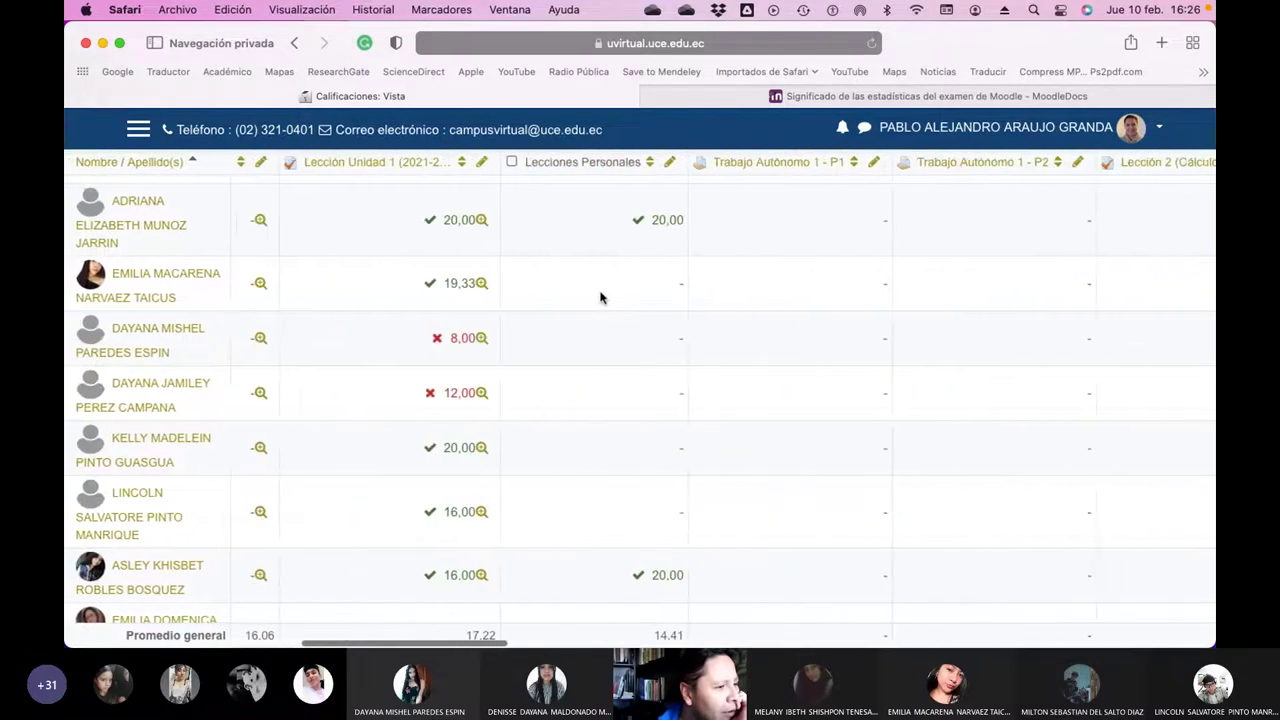
scroll(600, 297, right, 10)
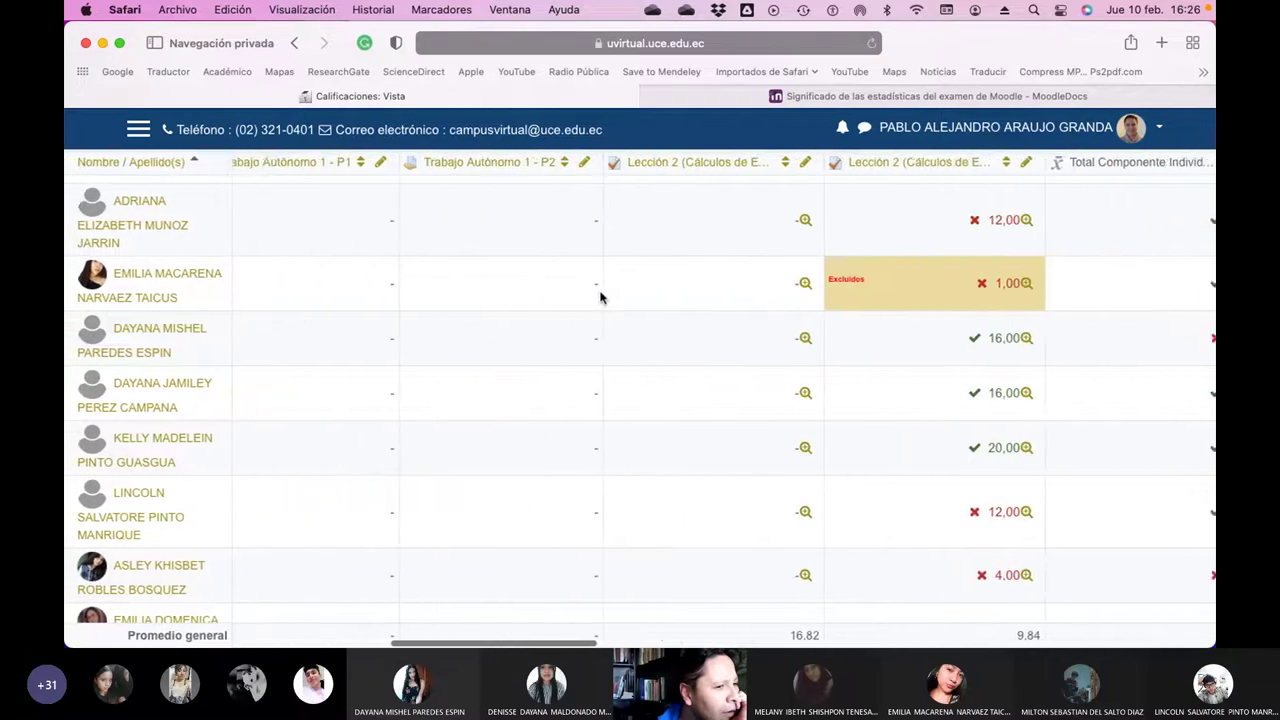
scroll(600, 297, right, 5)
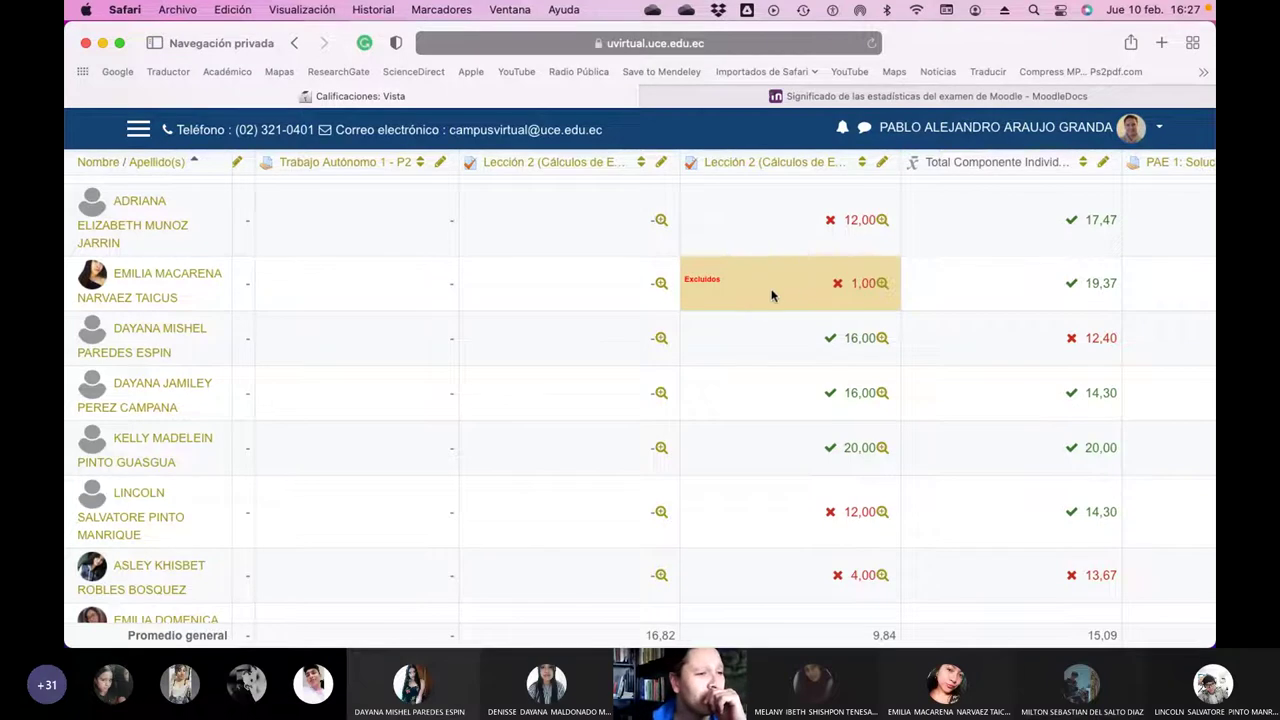
scroll(801, 290, right, 2)
scroll(801, 290, up, 5)
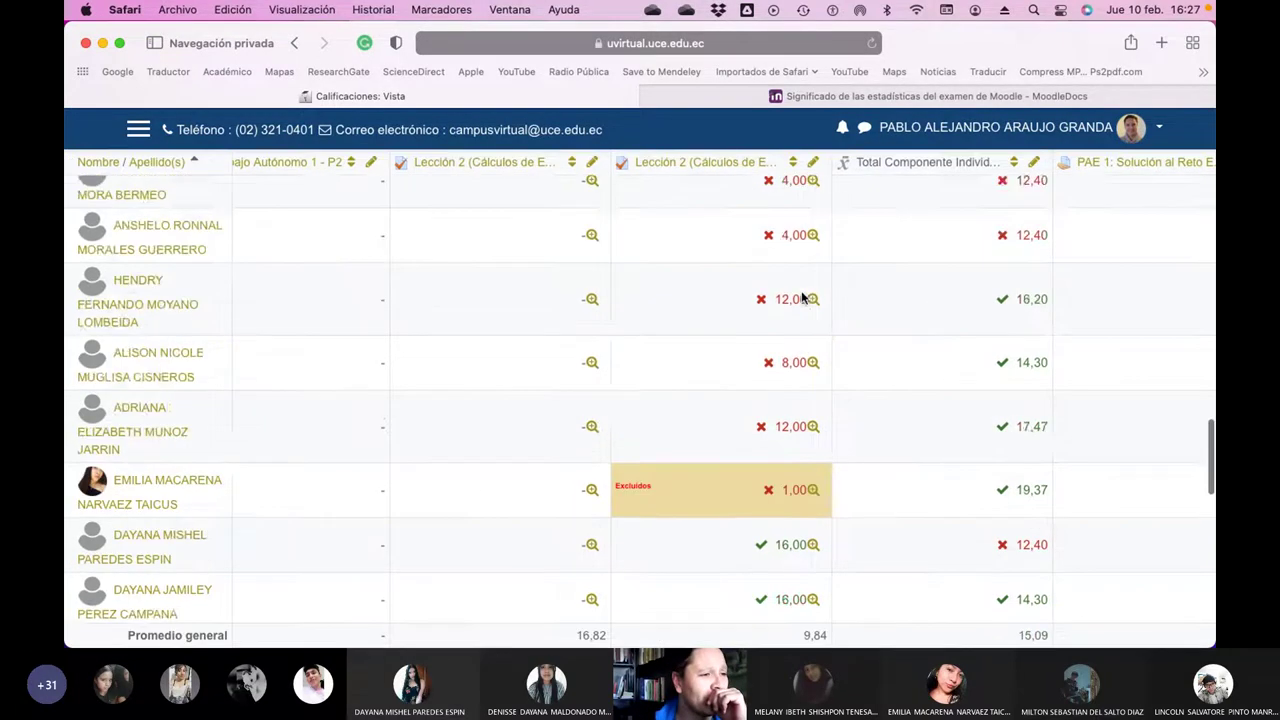
scroll(801, 292, down, 5)
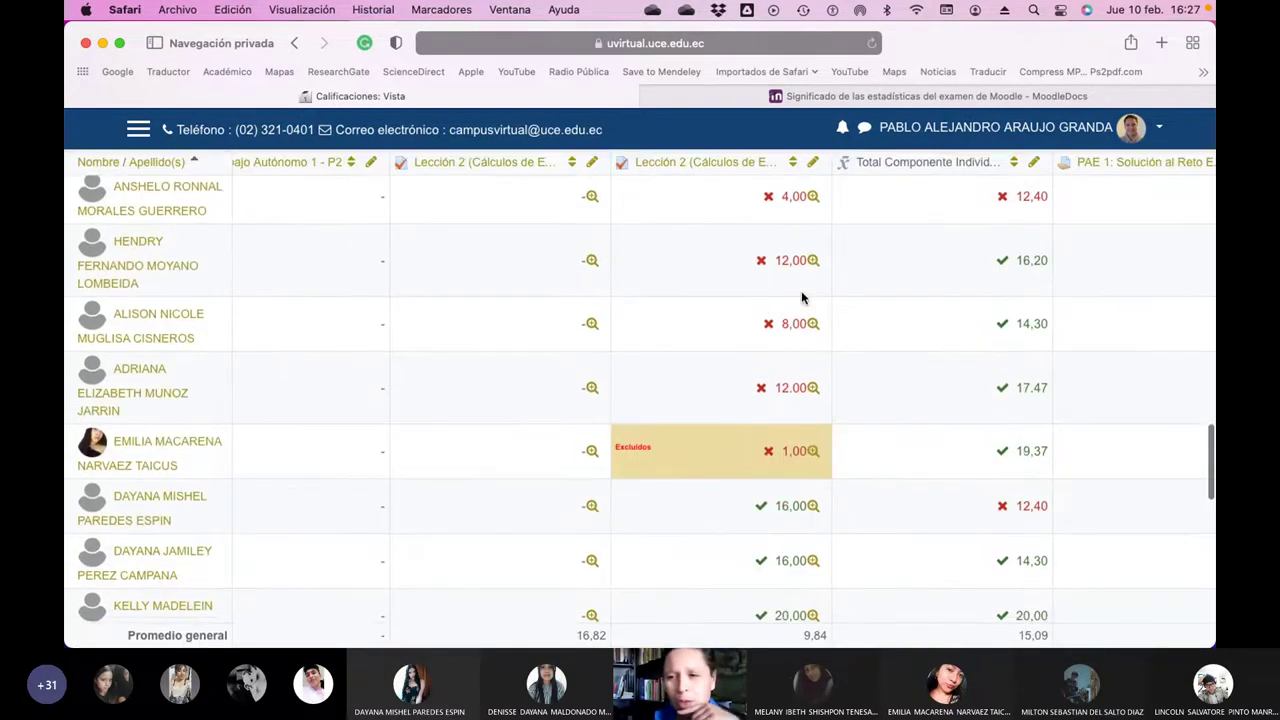
scroll(801, 300, up, 1)
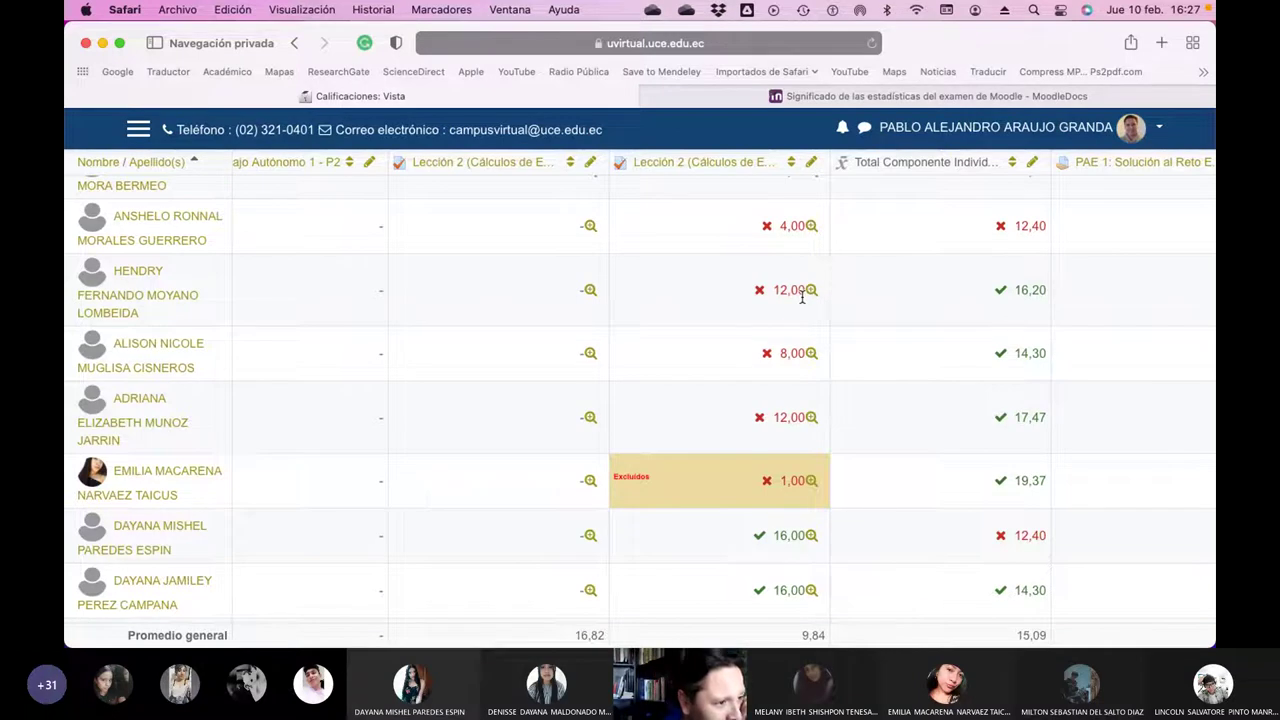
- Open the single view of the Lección 2 (Cálculos de Entalpía) - Paralelo 2 grade item and locate the edited student's row
scroll(795, 250, up, 4)
click(813, 164)
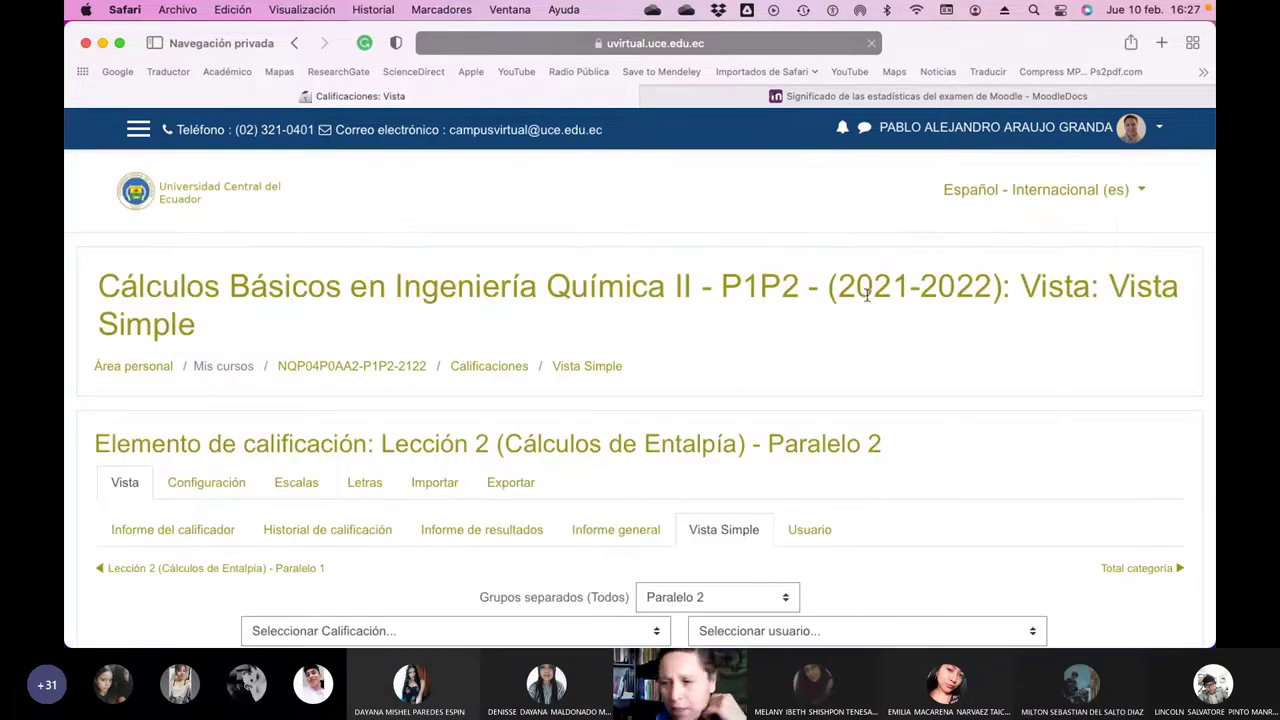
scroll(818, 527, down, 7)
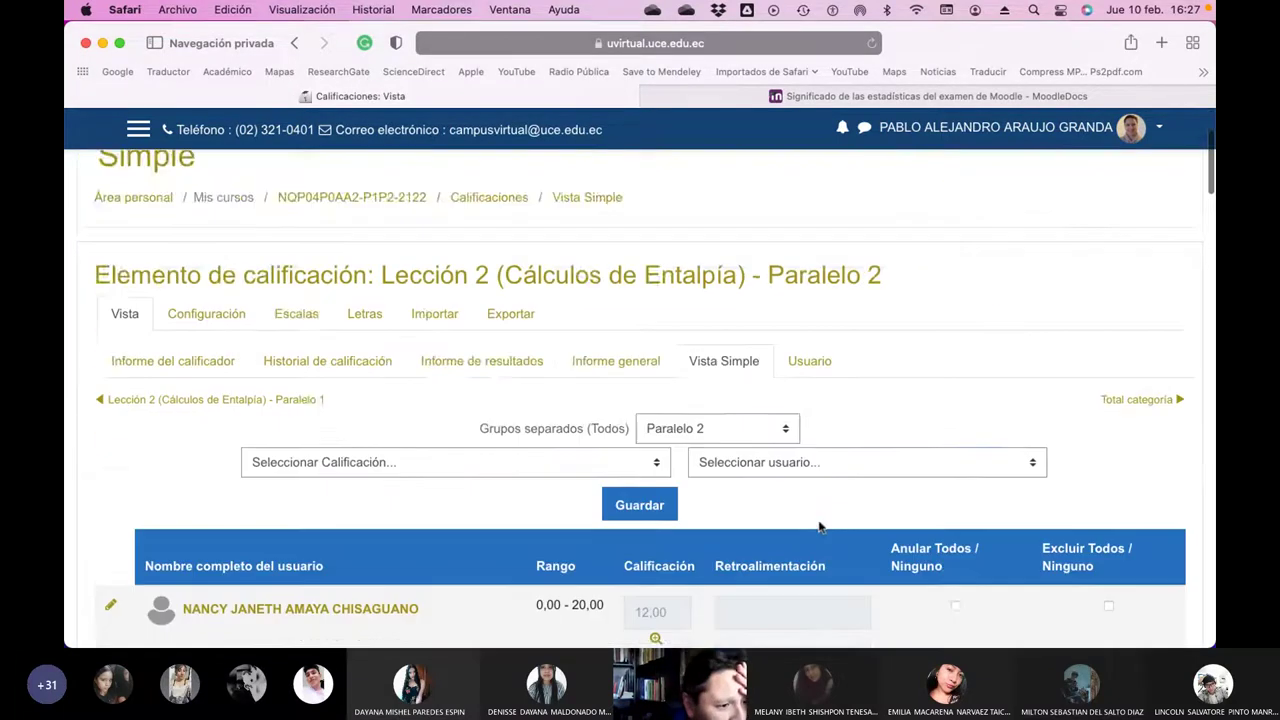
scroll(818, 527, down, 3)
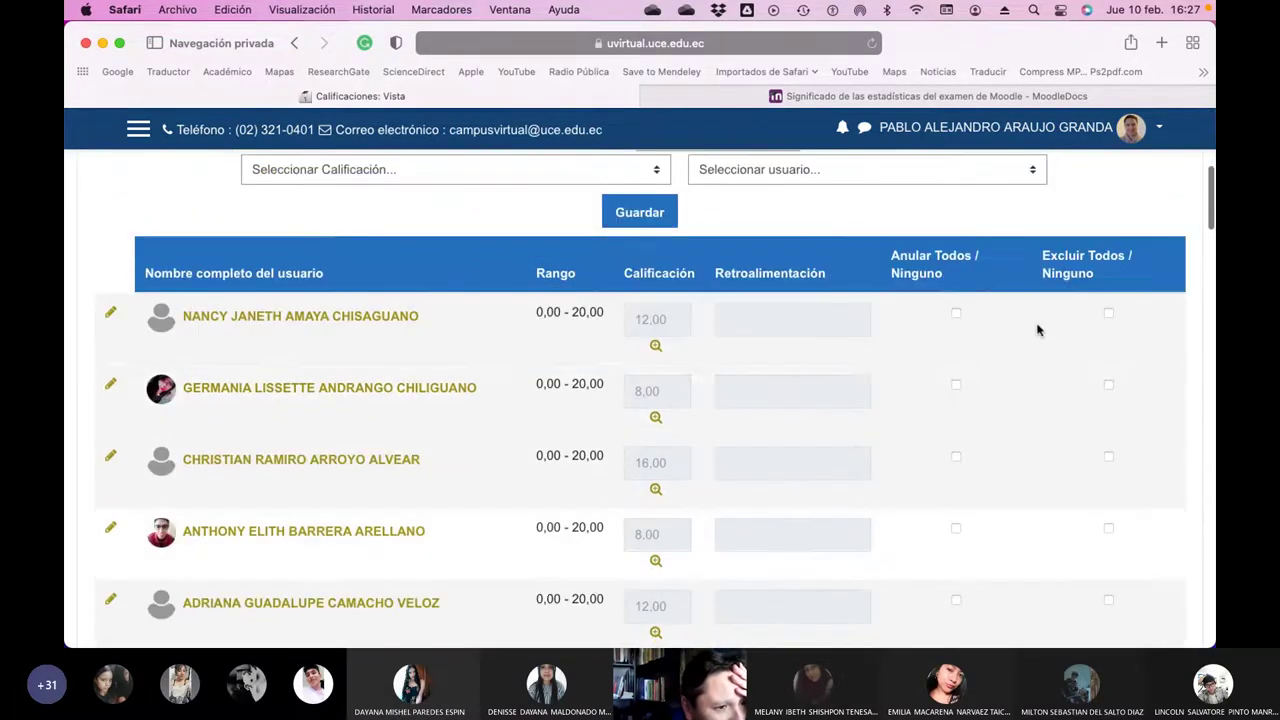
scroll(994, 405, down, 12)
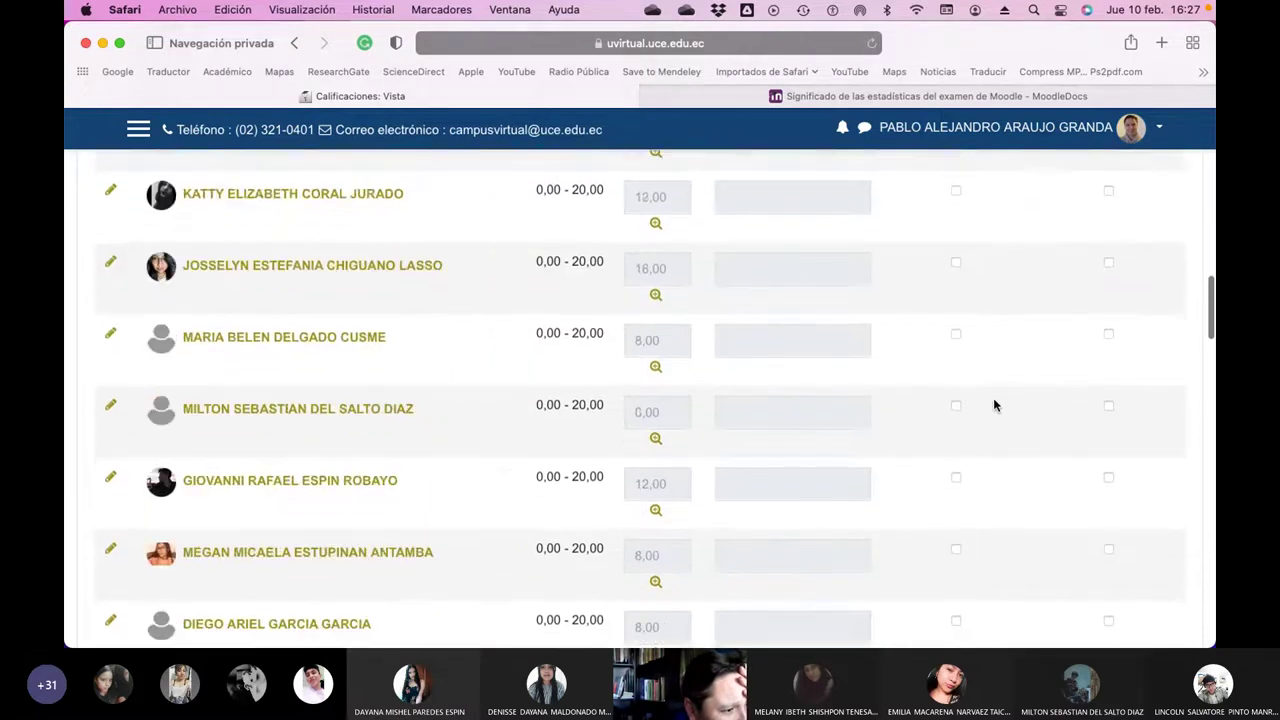
scroll(994, 405, down, 10)
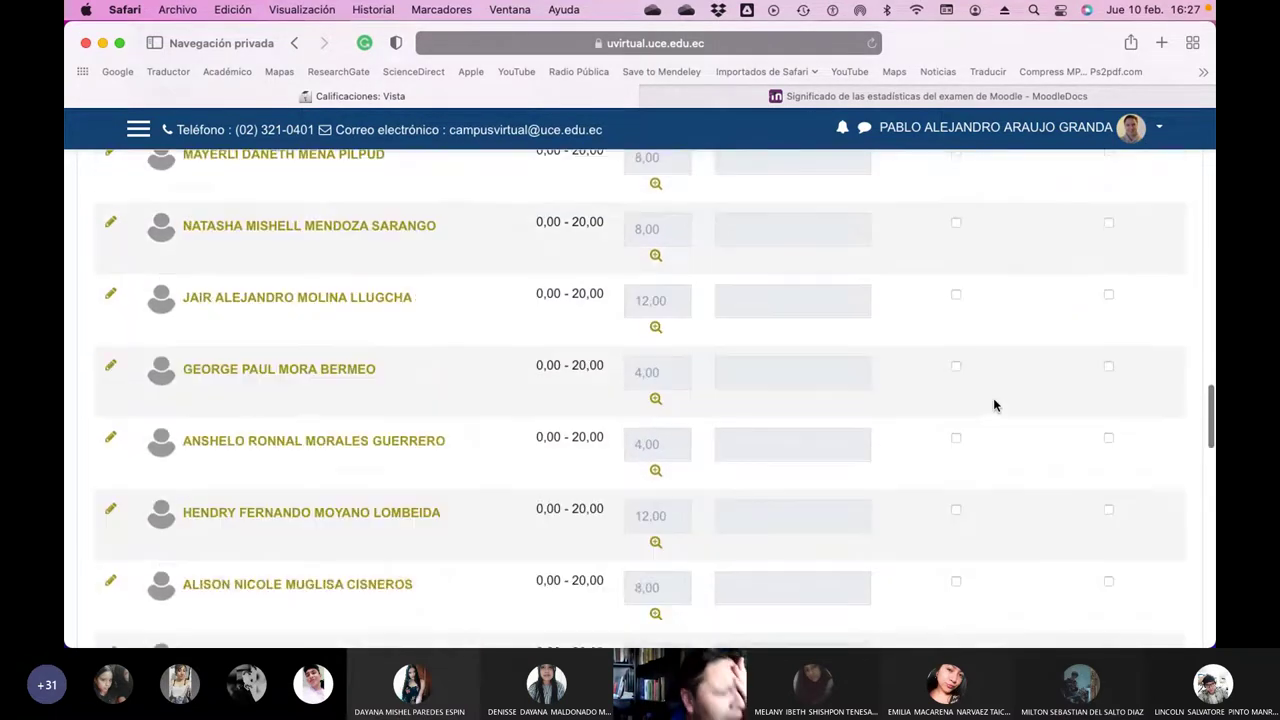
scroll(994, 405, up, 1)
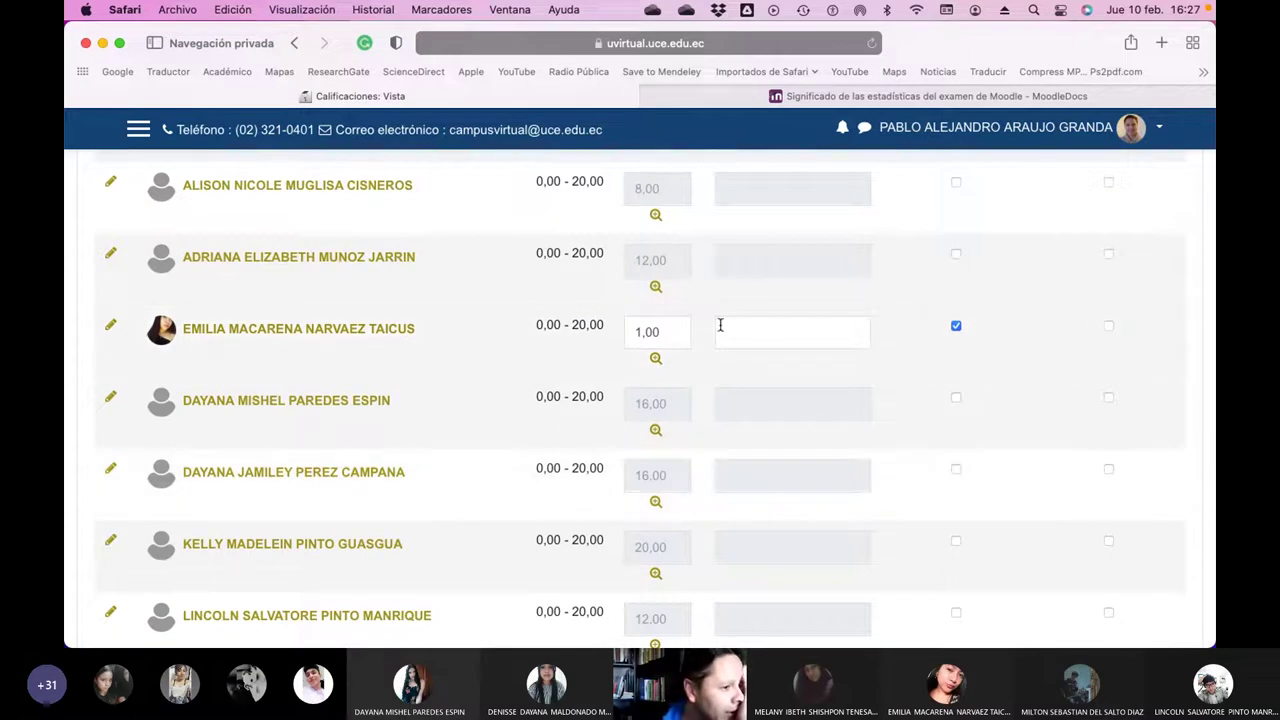
- Recheck the override and exclude column headings and clear the override mark on the edited student's grade
scroll(908, 403, down, 1)
scroll(908, 406, up, 3)
scroll(908, 406, up, 20)
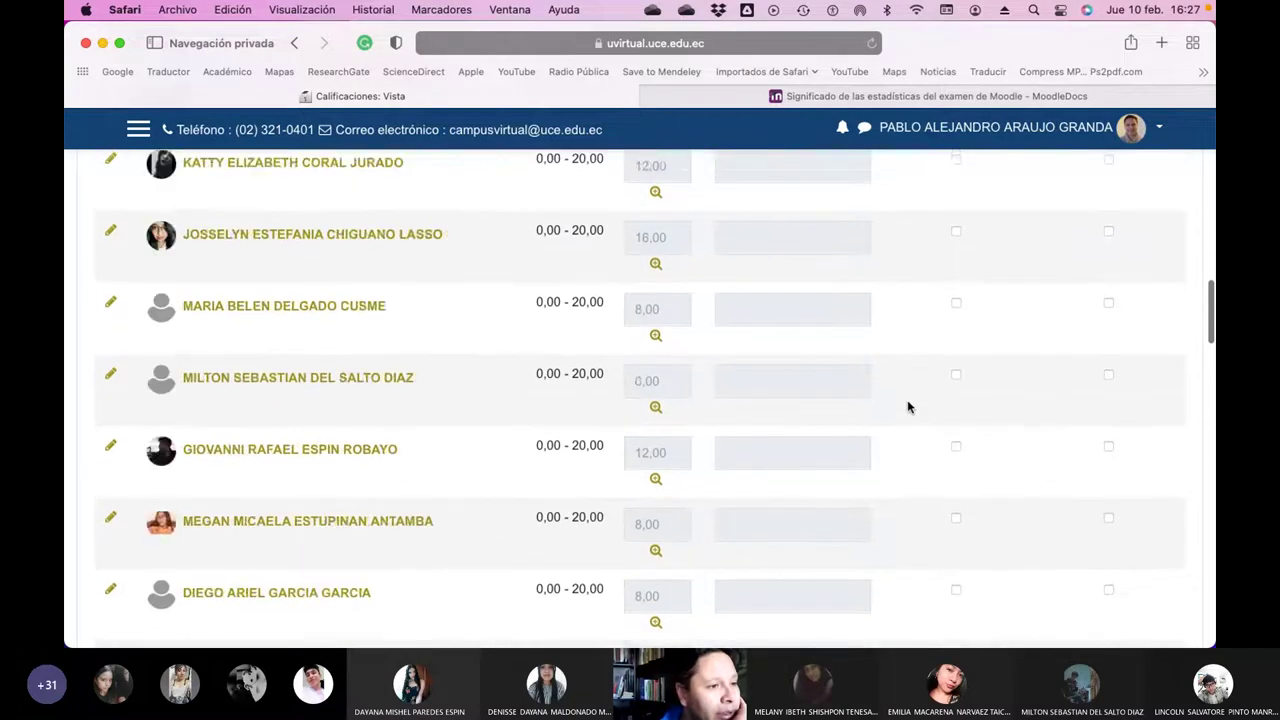
scroll(908, 406, up, 7)
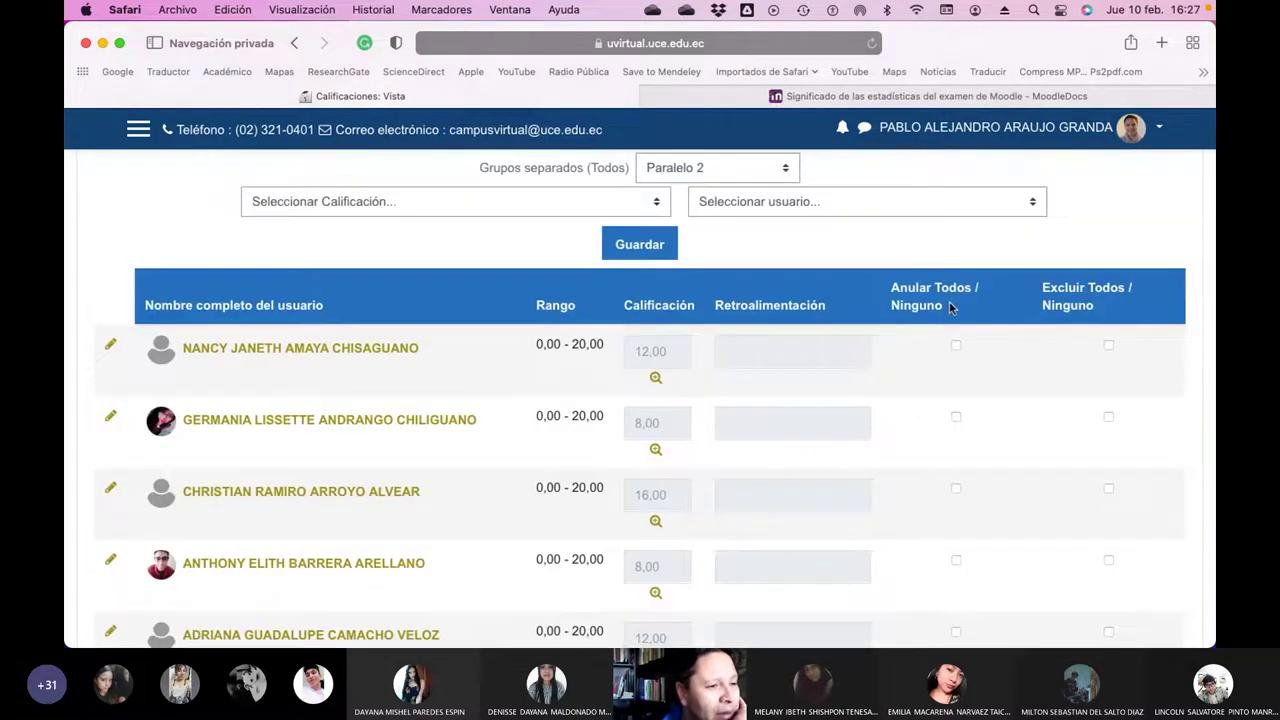
scroll(884, 423, down, 4)
scroll(884, 423, down, 20)
scroll(884, 423, down, 10)
scroll(884, 423, up, 4)
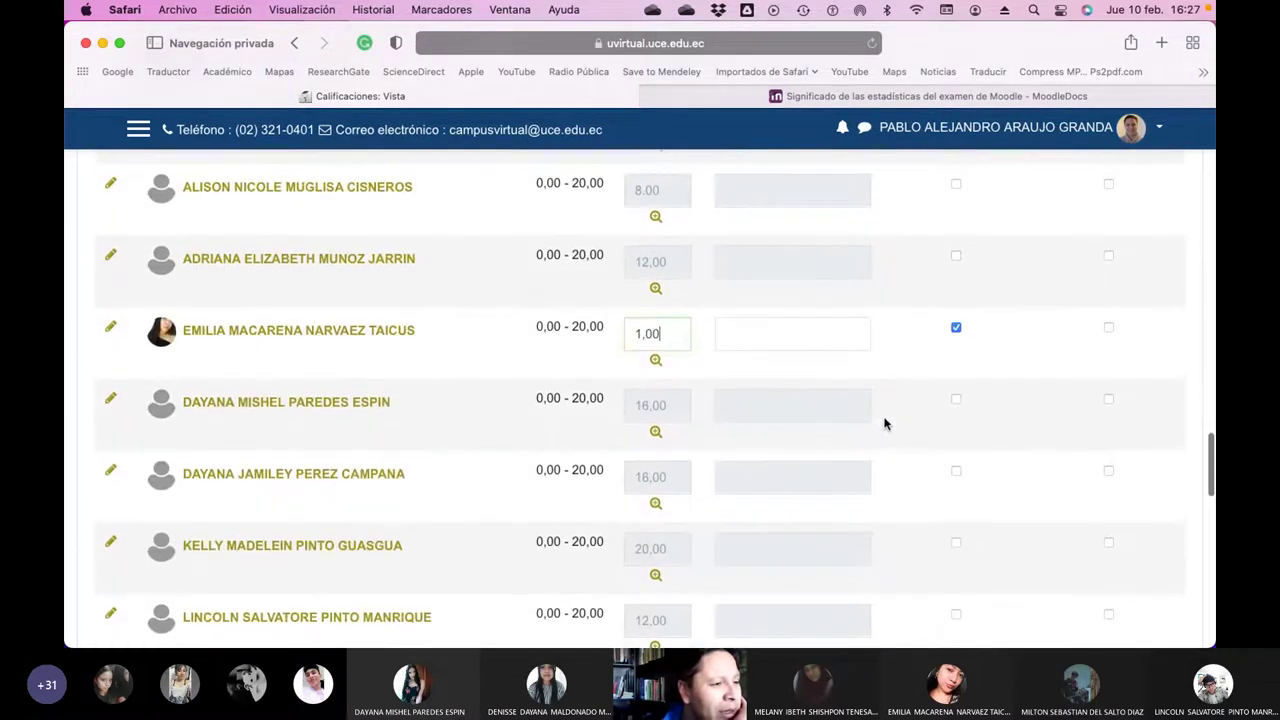
click(956, 330)
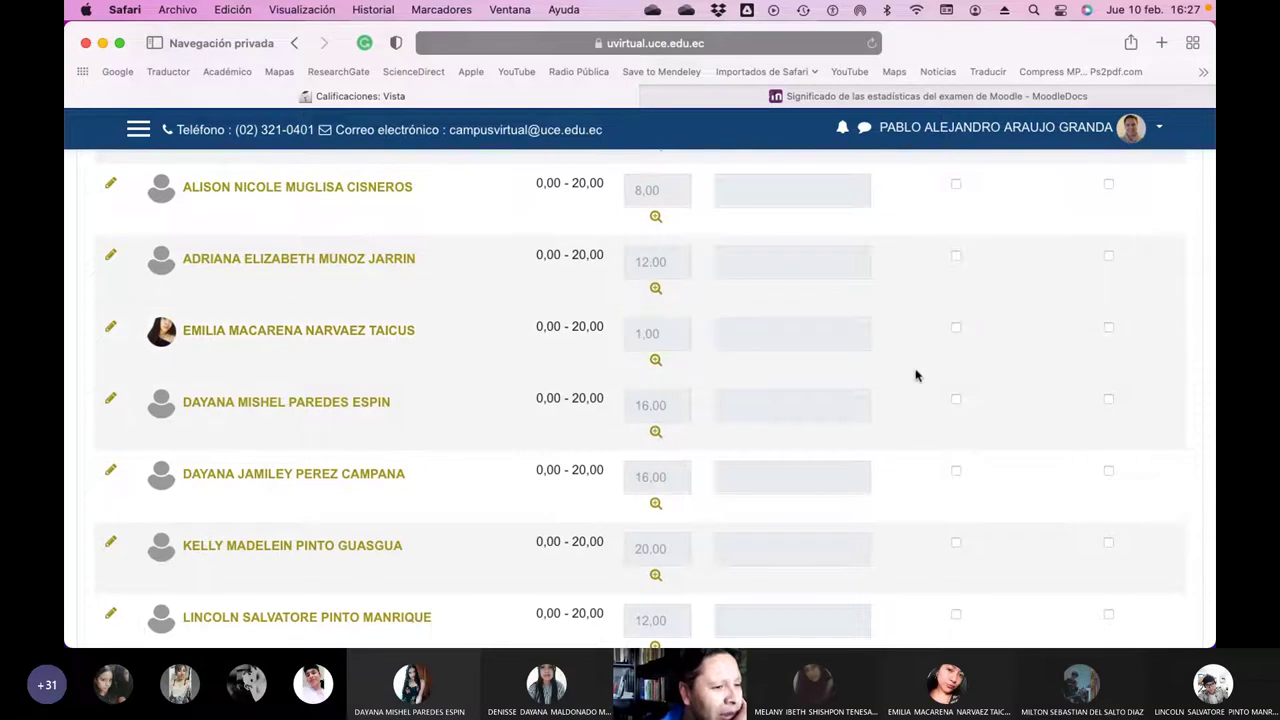
- Save the cleared override and continue back to the single view of the Lección 2 - Paralelo 2 grade item
scroll(908, 374, down, 15)
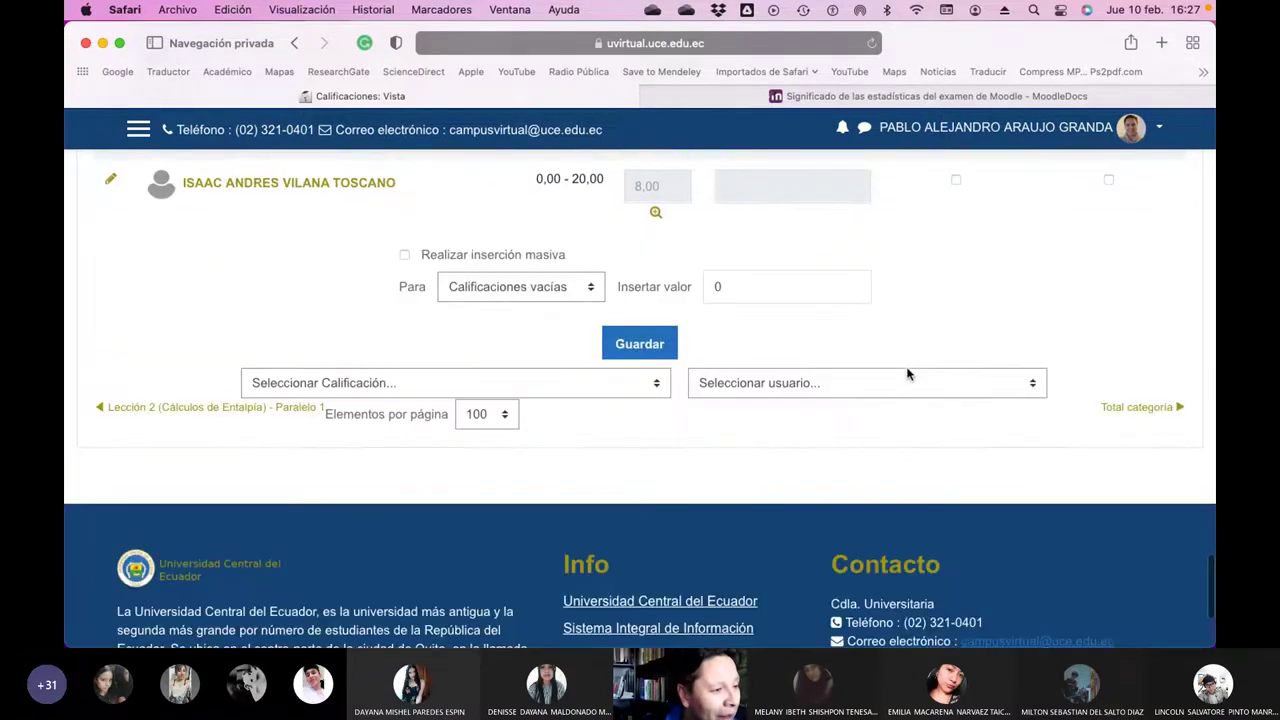
click(640, 289)
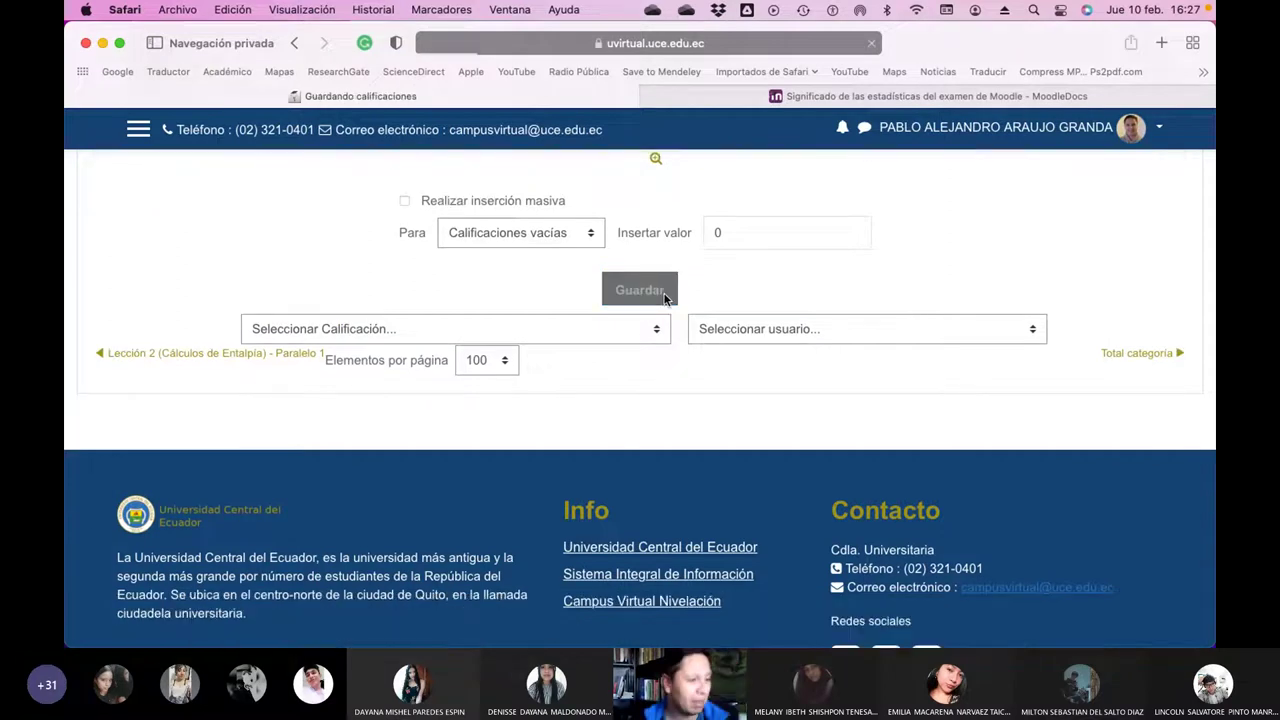
click(638, 190)
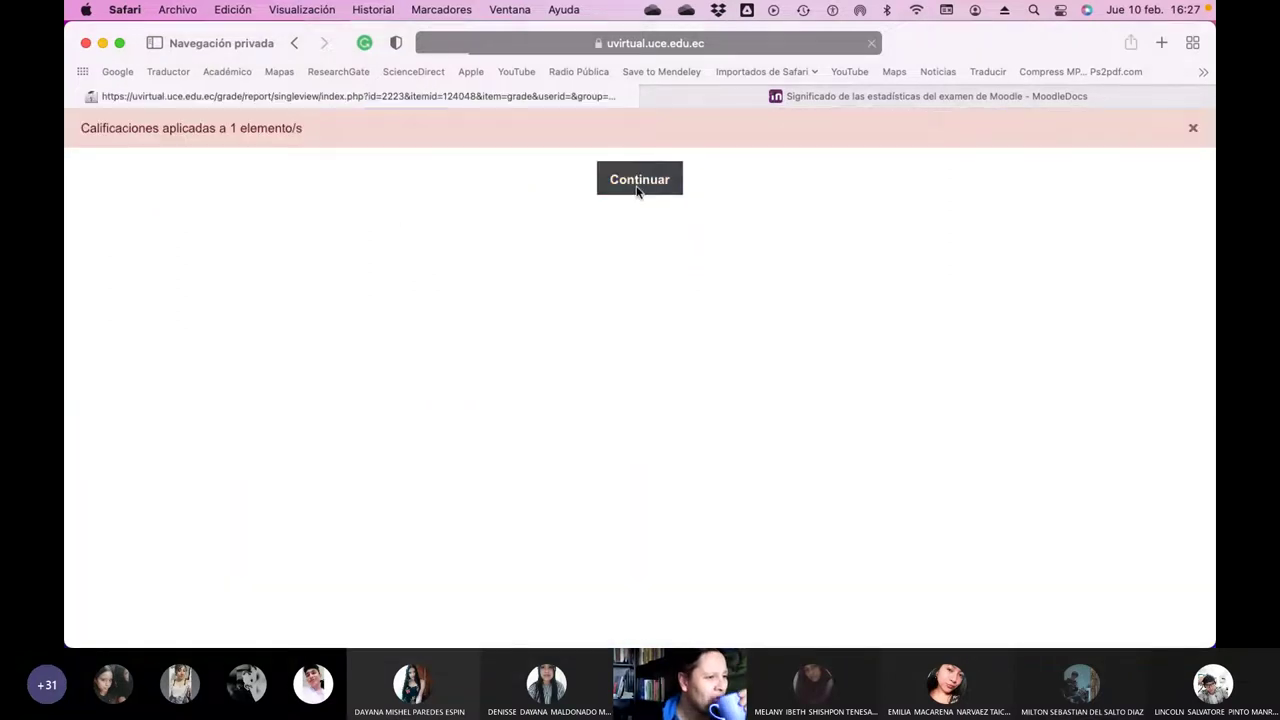
click(642, 500)
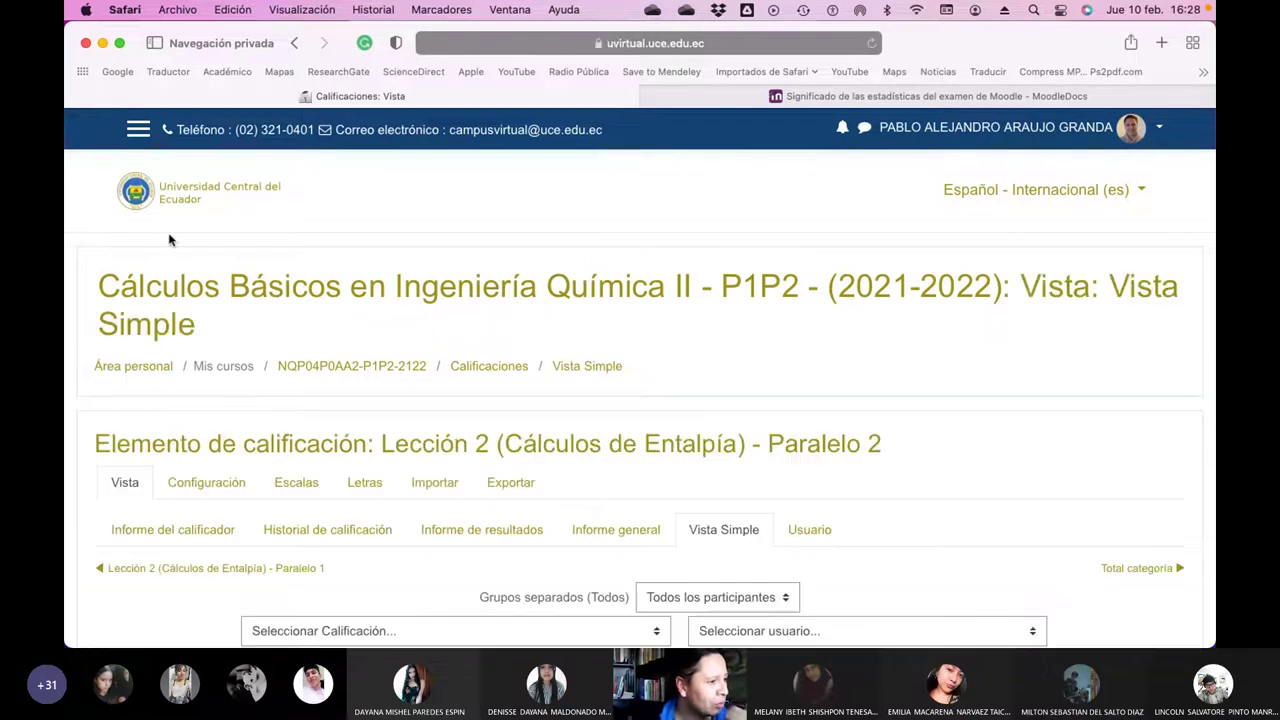
- Limit the single view to the Paralelo 2 group and look through the students' grades for the edited one
click(679, 598)
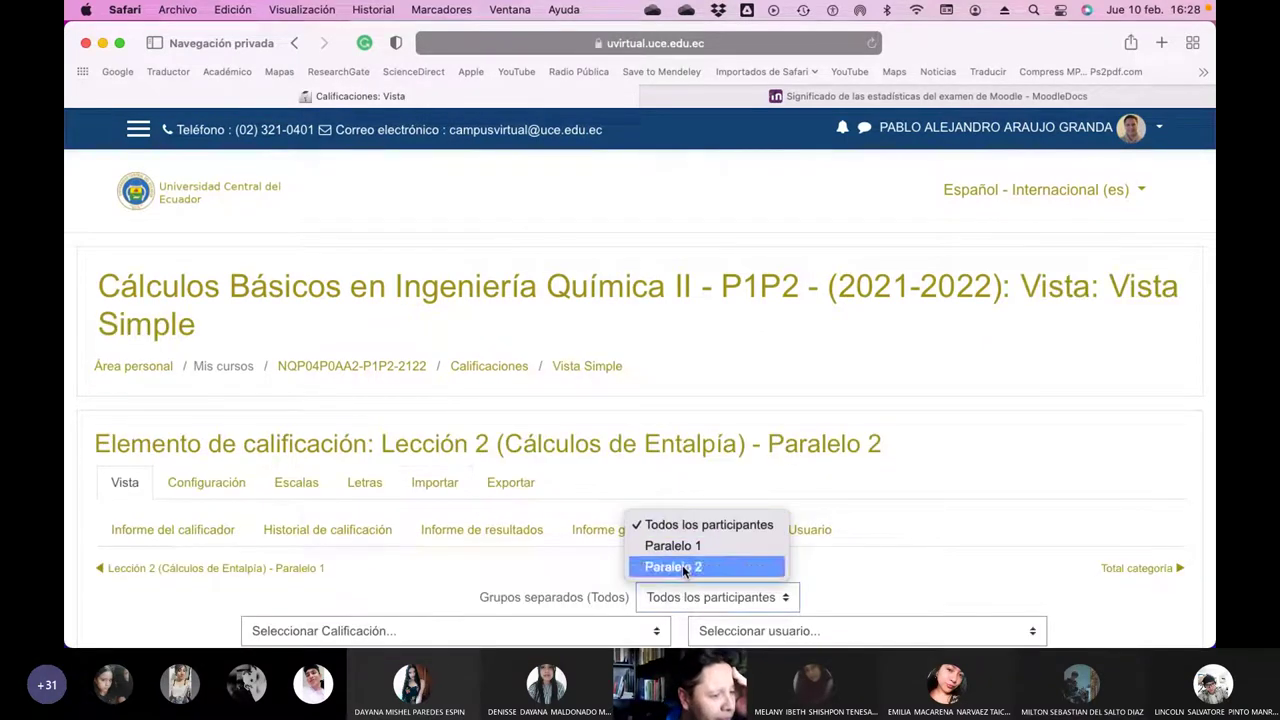
click(670, 566)
scroll(670, 560, down, 15)
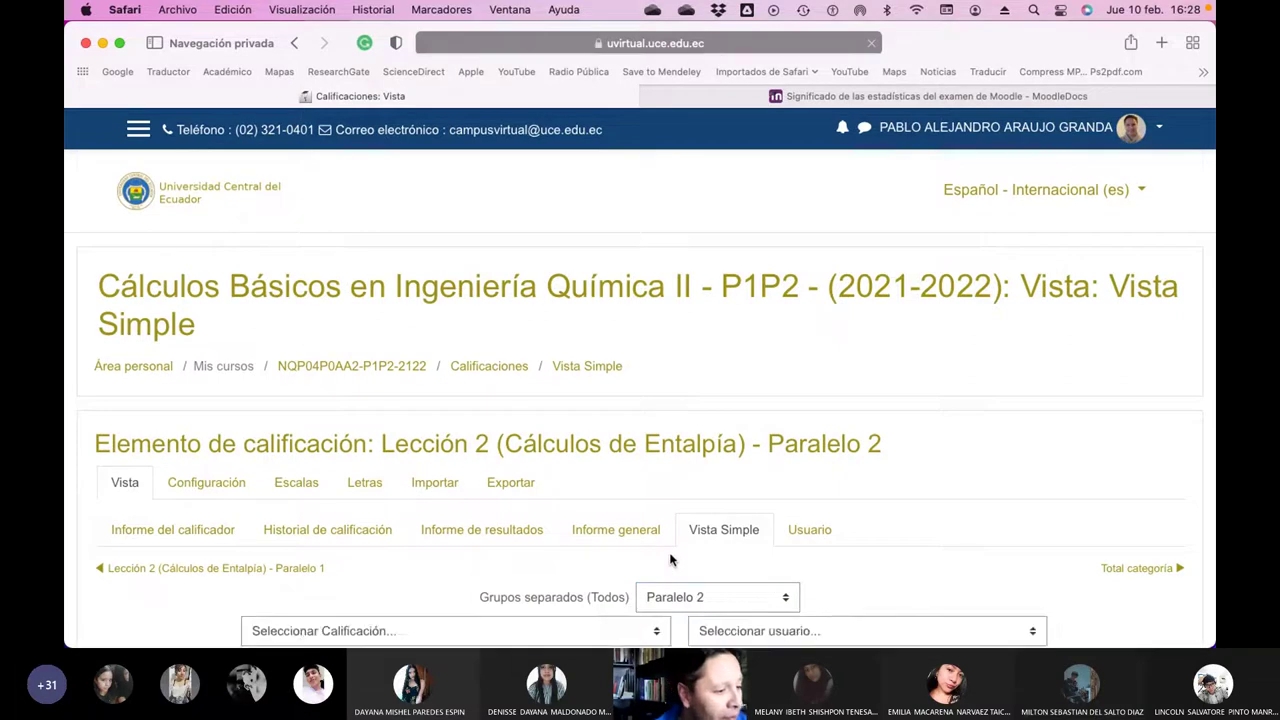
scroll(658, 492, down, 5)
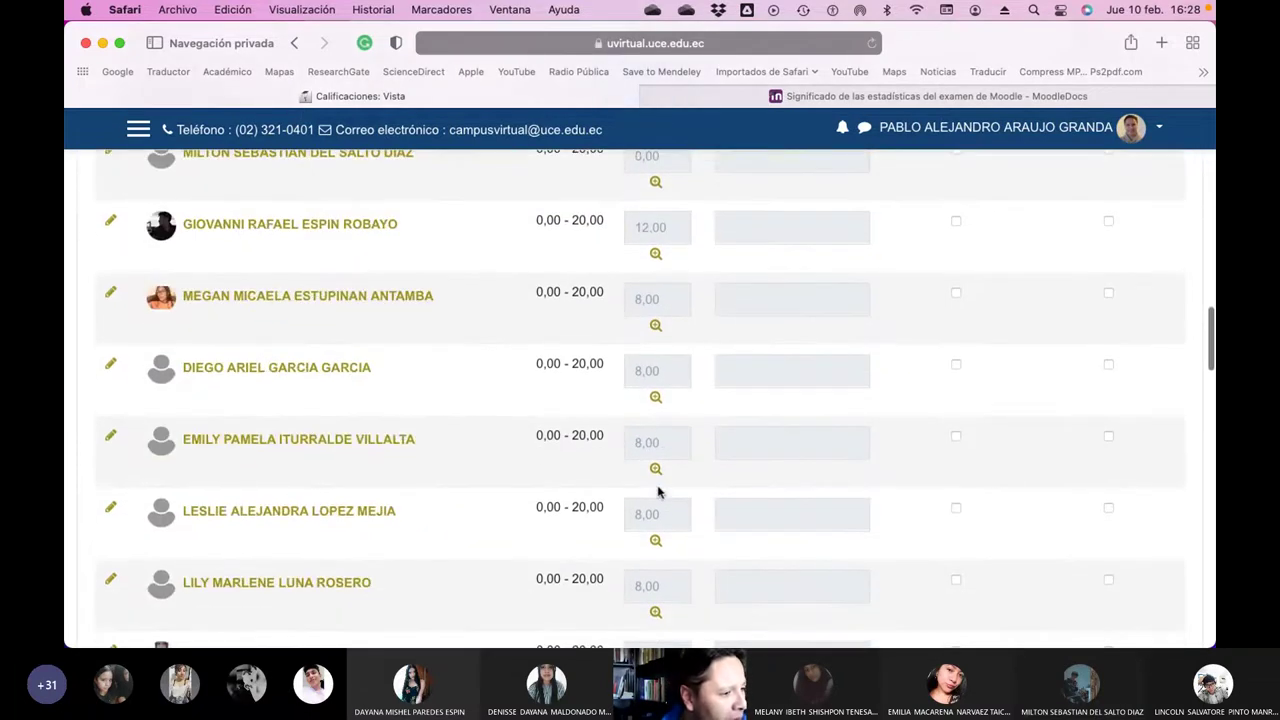
scroll(658, 492, down, 3)
scroll(658, 492, down, 4)
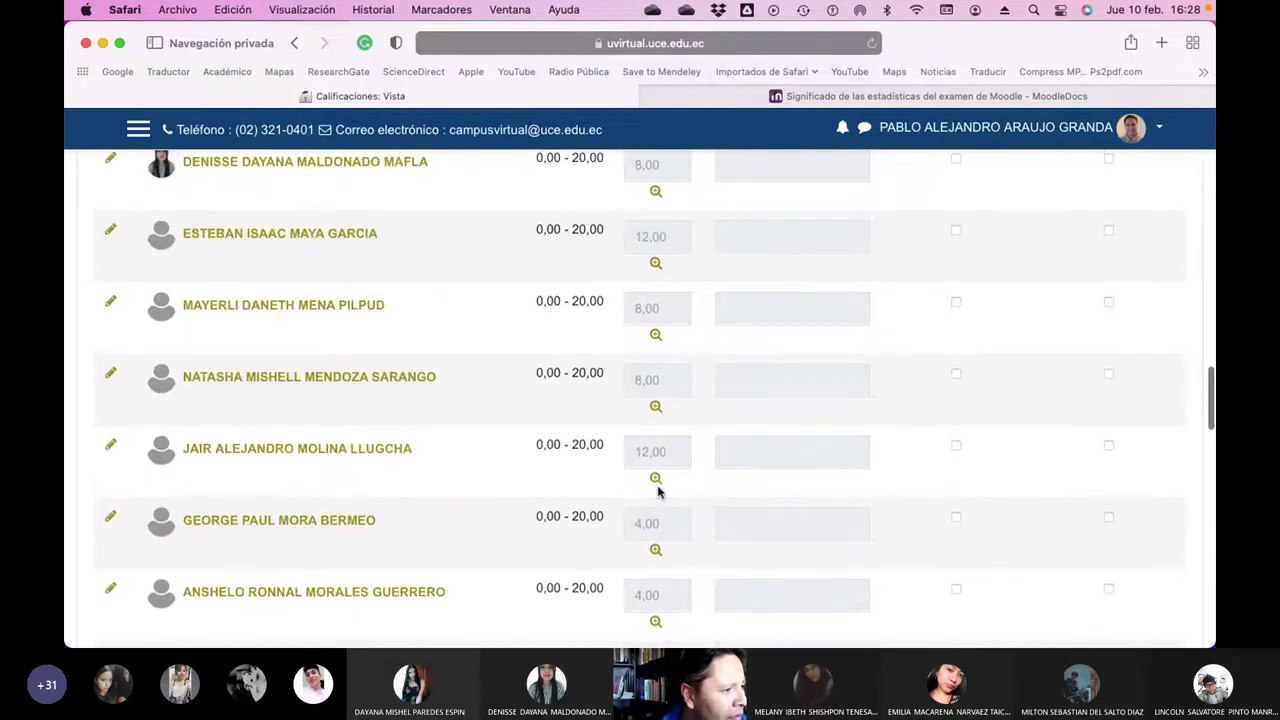
- Select the edited student in the gradebook's single view, keeping the Paralelo 2 group
scroll(658, 492, up, 20)
scroll(658, 490, down, 4)
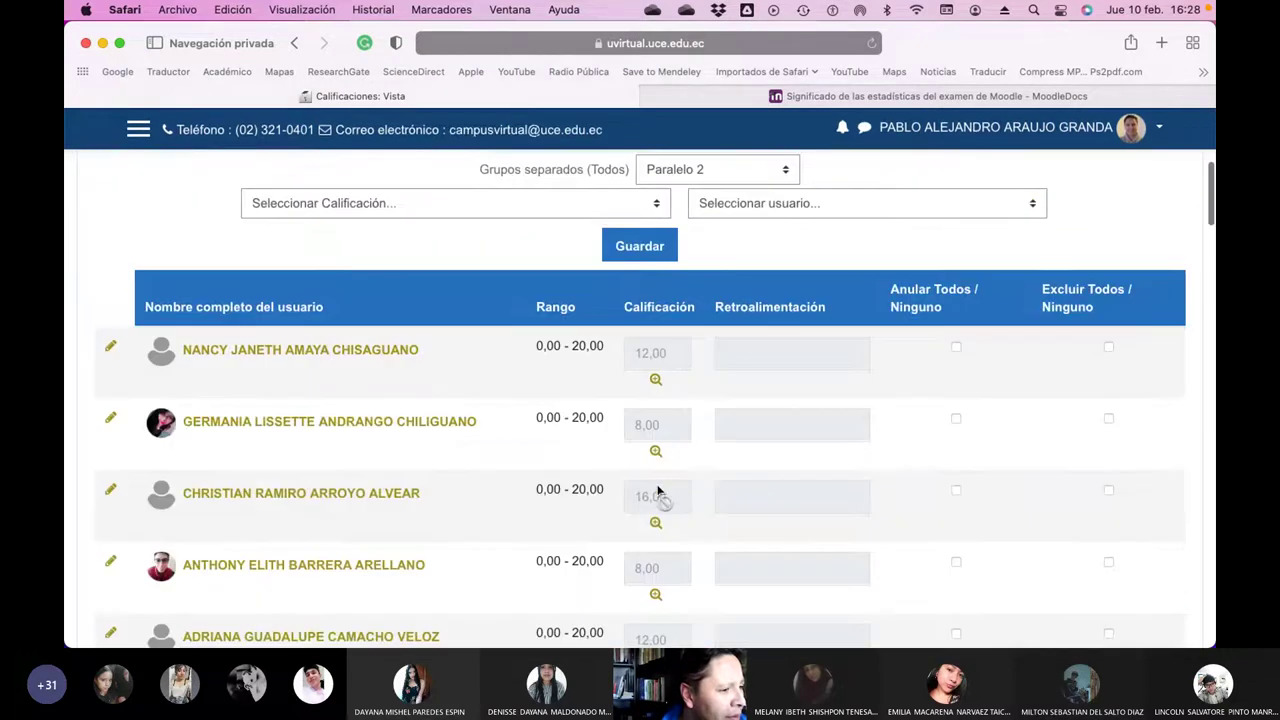
scroll(658, 490, up, 2)
scroll(658, 490, down, 1)
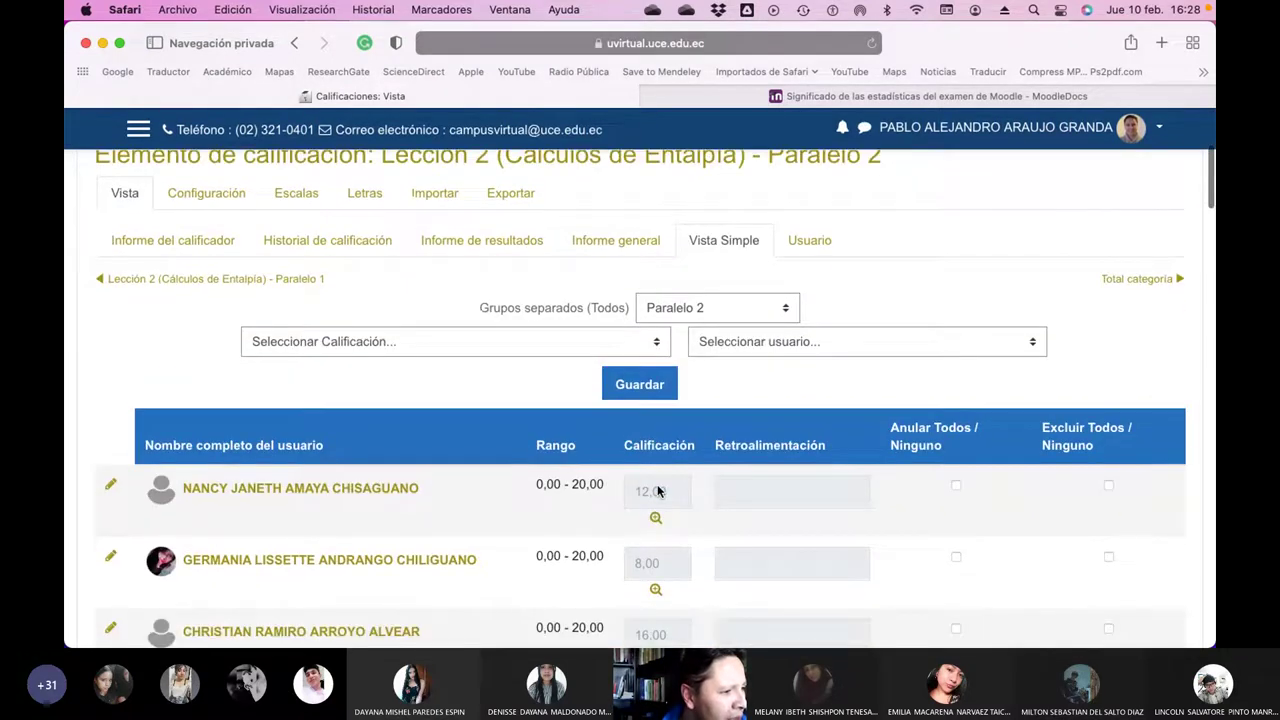
scroll(658, 490, down, 1)
click(820, 268)
scroll(830, 415, down, 5)
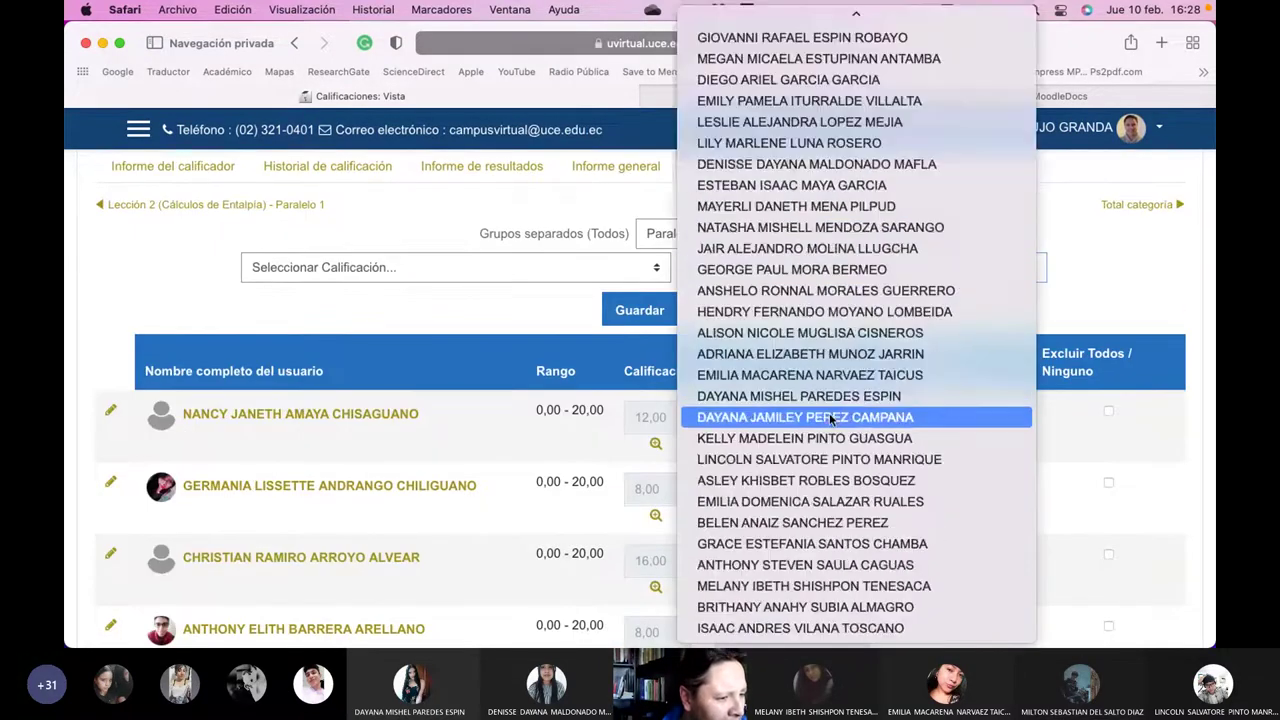
key(Escape)
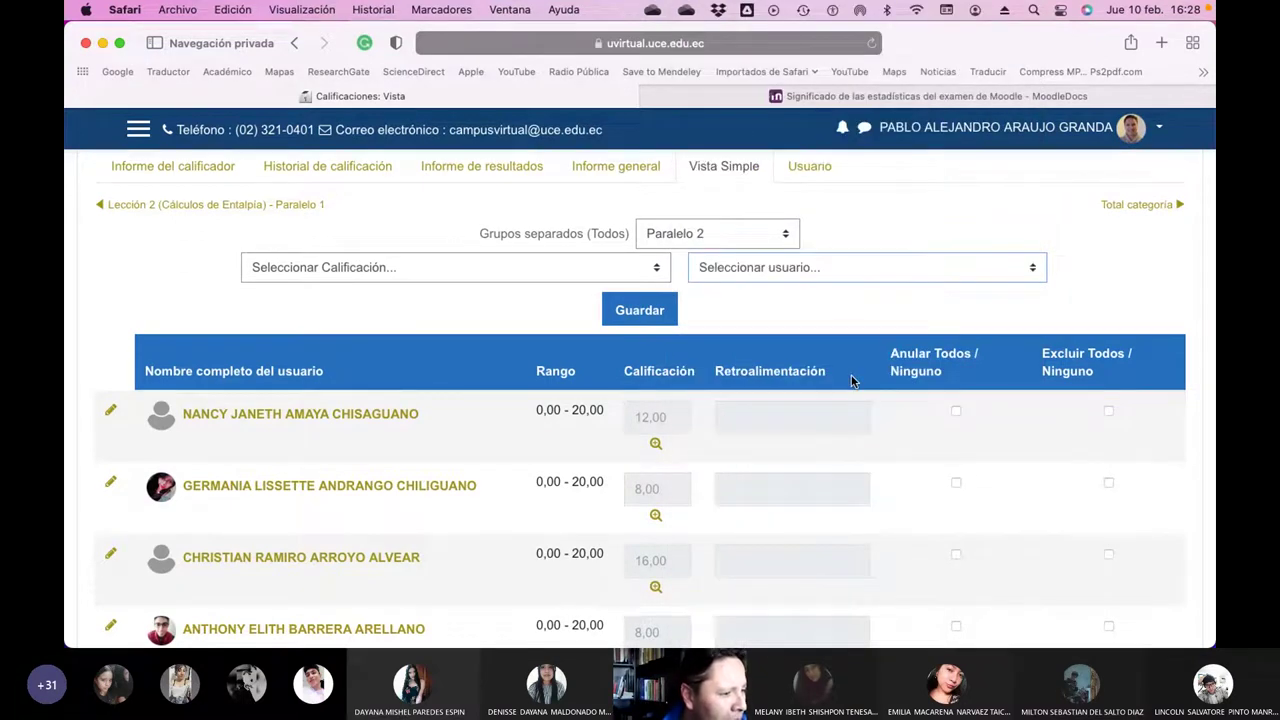
- Review the student's grade items, including Lección 2 (Cálculos de Entalpía) - Paralelo 2 and the individual and group component totals
scroll(746, 394, down, 6)
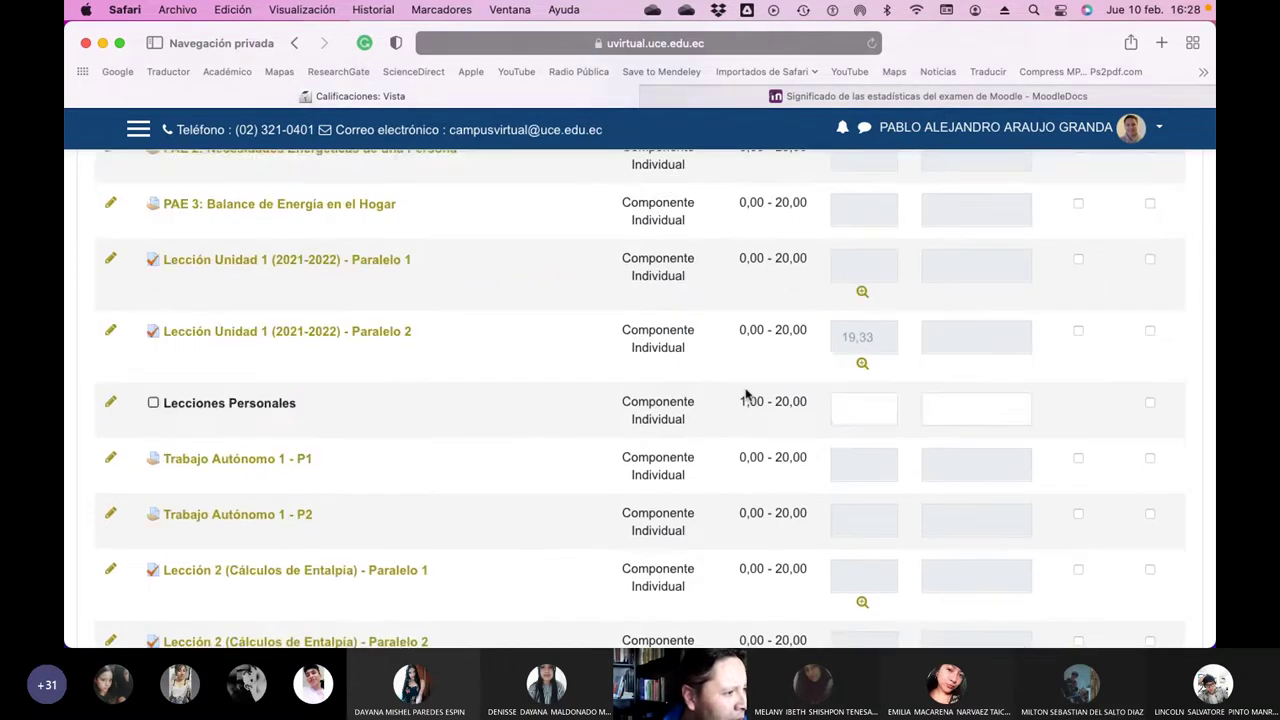
scroll(746, 394, down, 4)
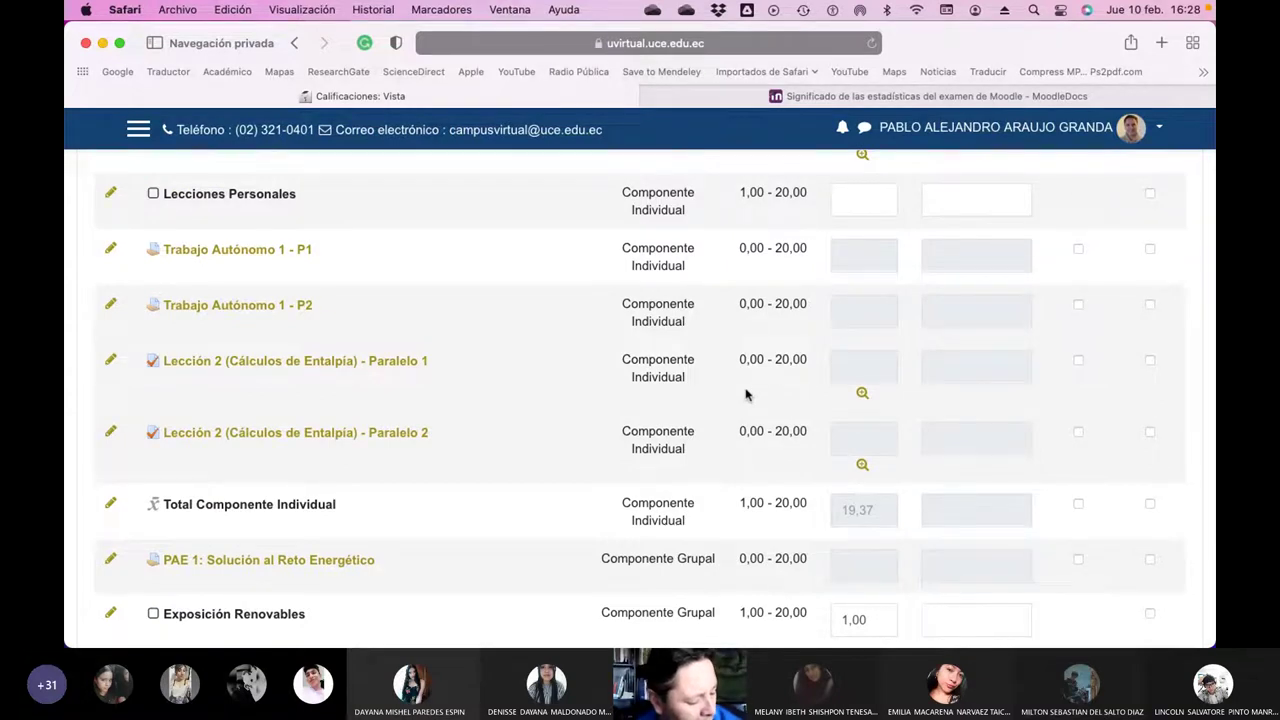
scroll(746, 394, down, 6)
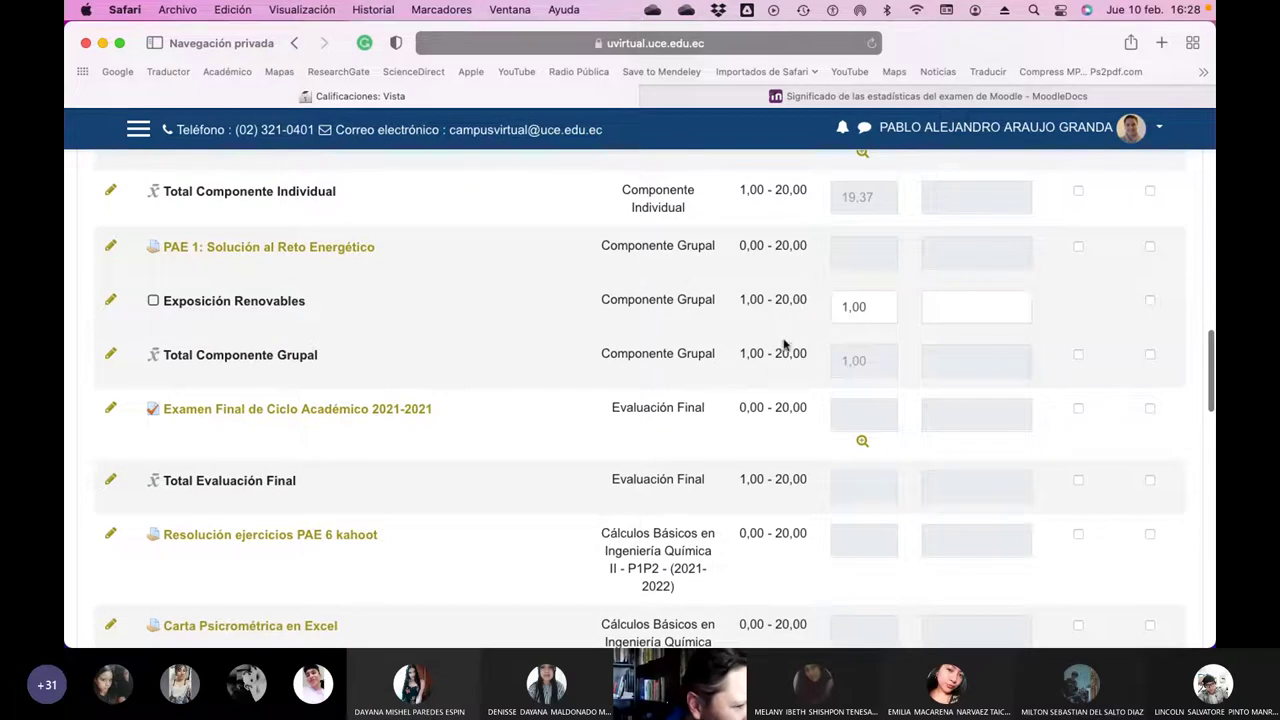
scroll(775, 350, up, 12)
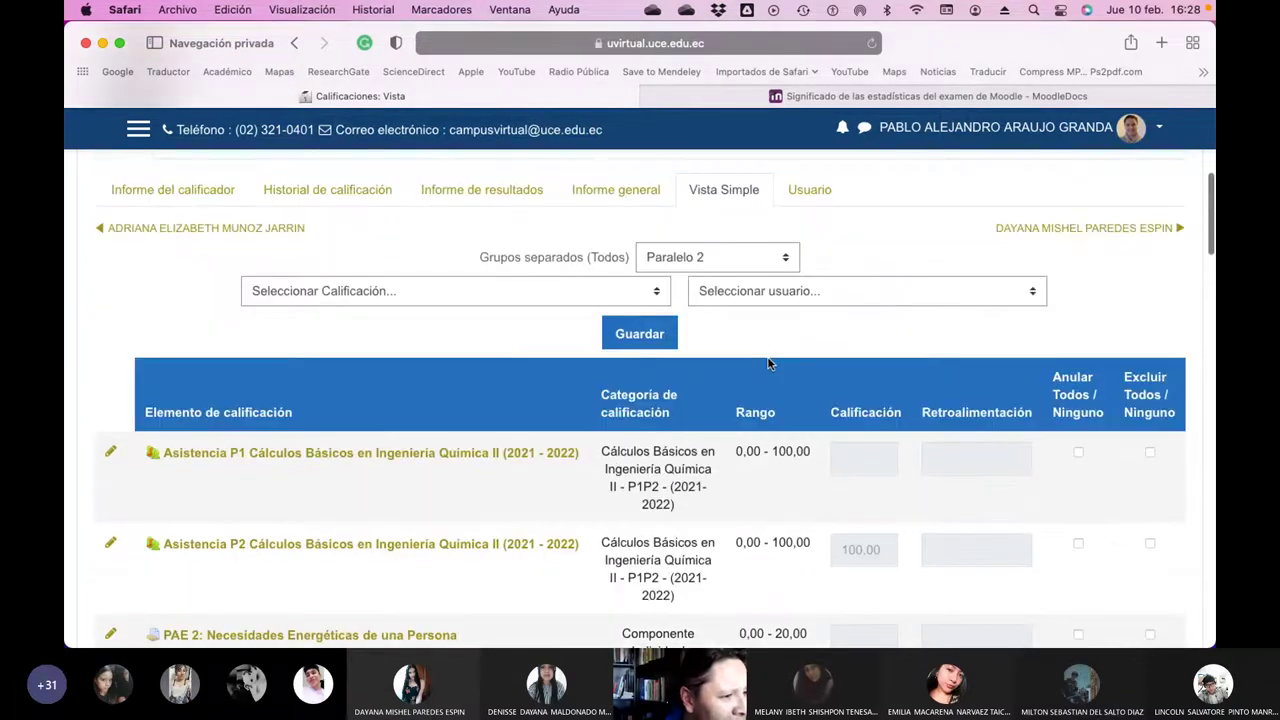
scroll(768, 363, down, 1)
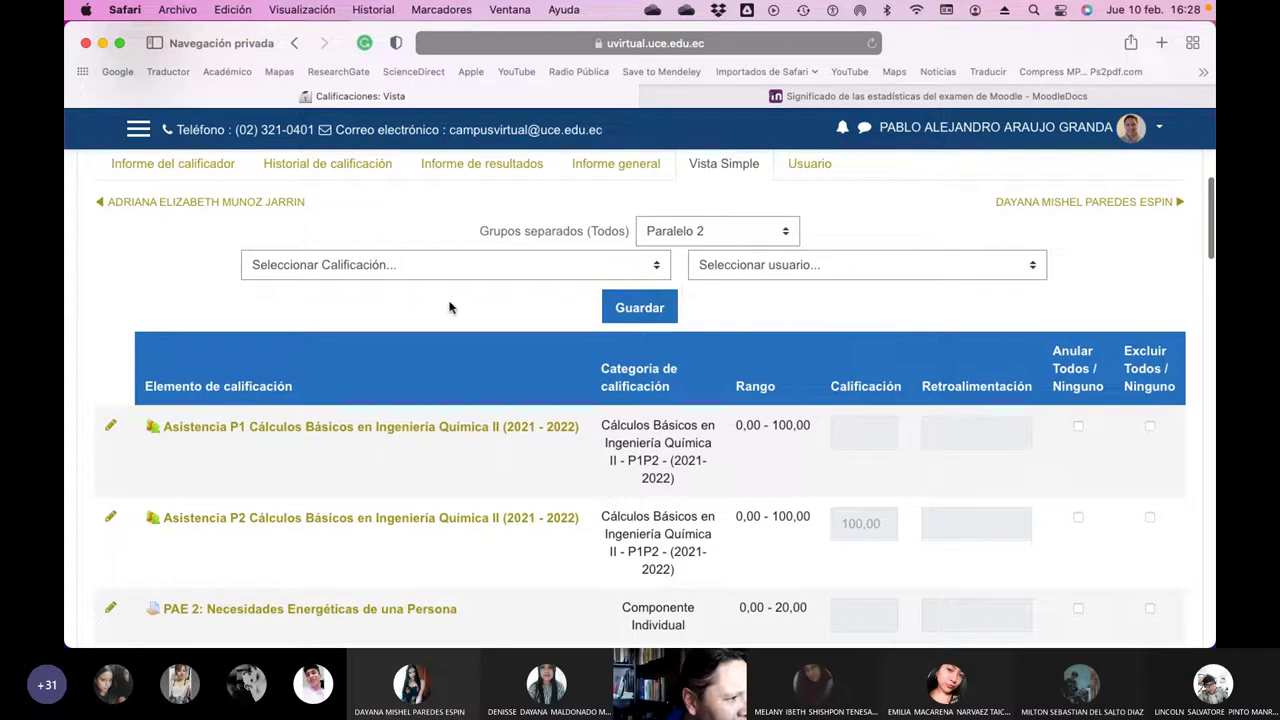
- Return to the course's Unidad 2 page and open the Lección 2 (Cálculos de Entalpía) - Paralelo 2 quiz
scroll(451, 307, up, 2)
scroll(451, 307, up, 5)
click(365, 366)
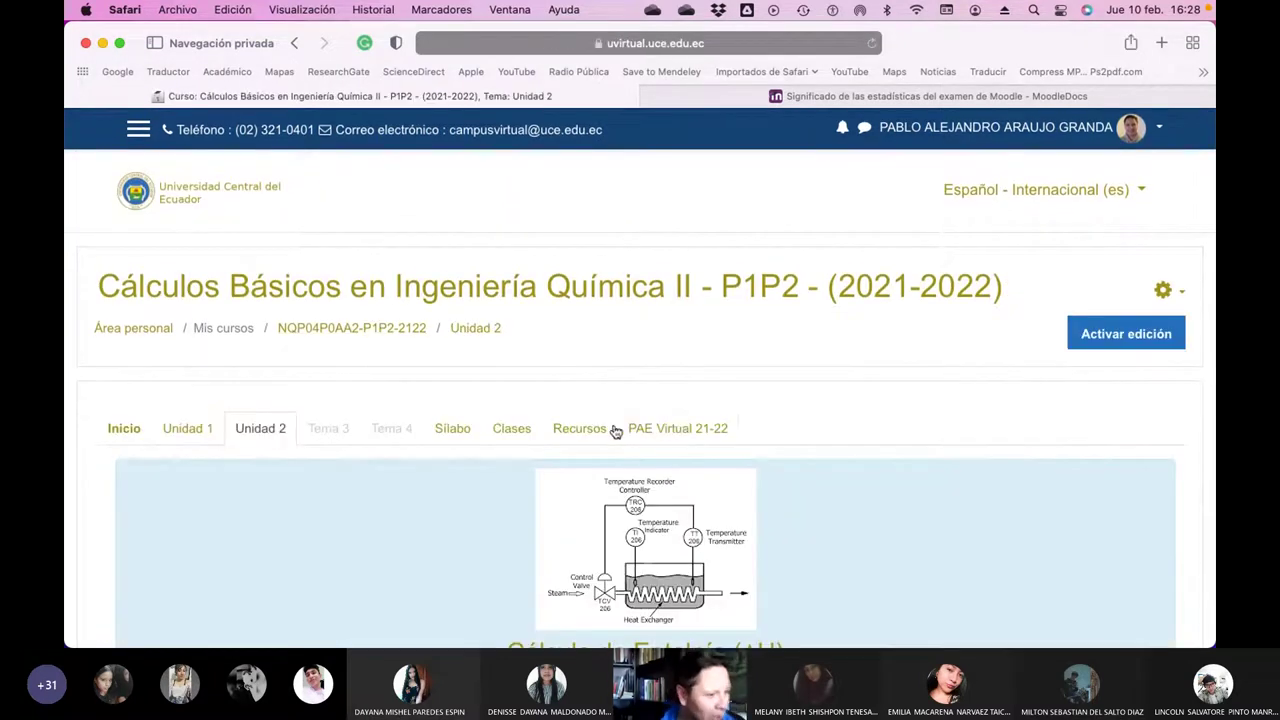
scroll(437, 430, down, 5)
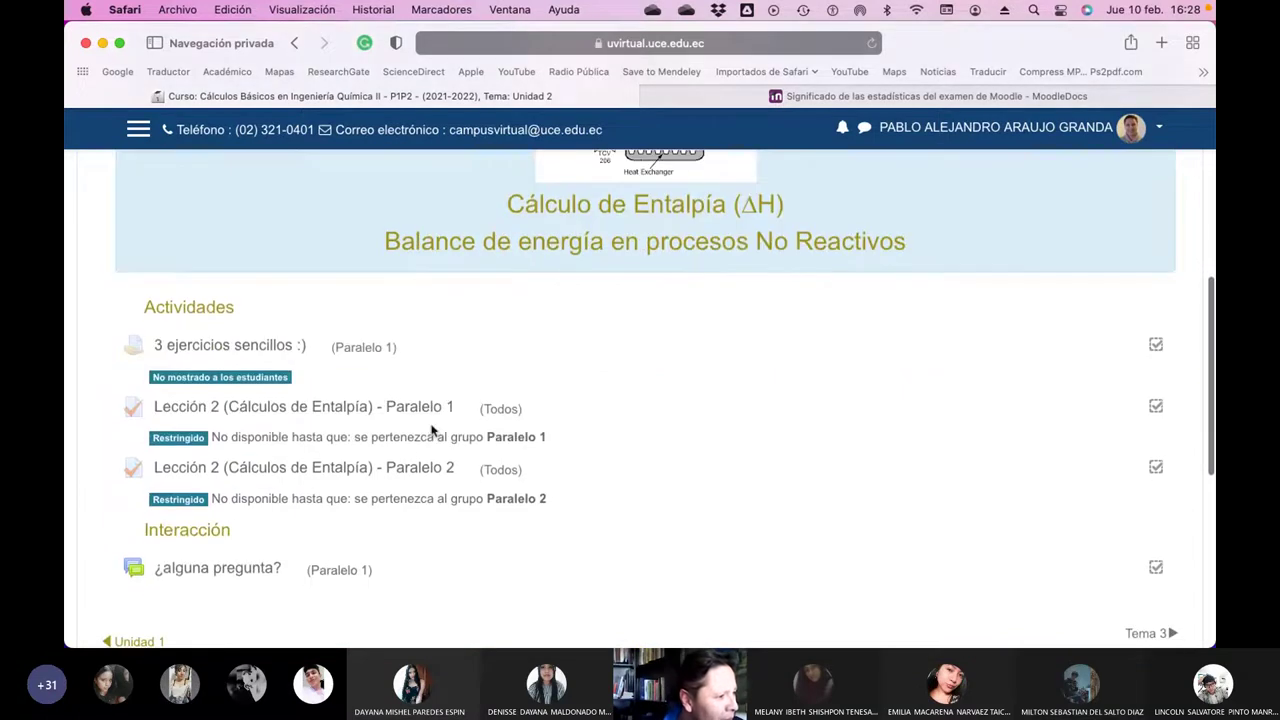
click(408, 470)
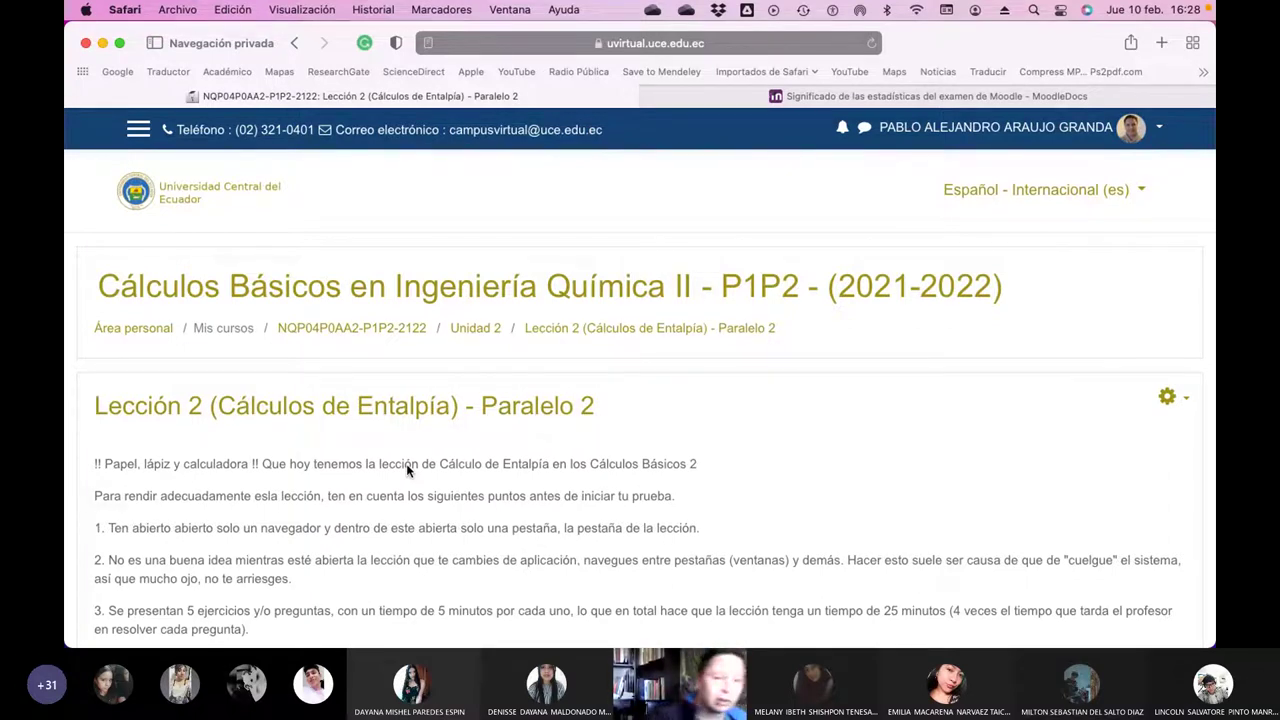
- Go to the quiz's attempts report and open the review of the student's never-submitted attempt
scroll(636, 460, down, 10)
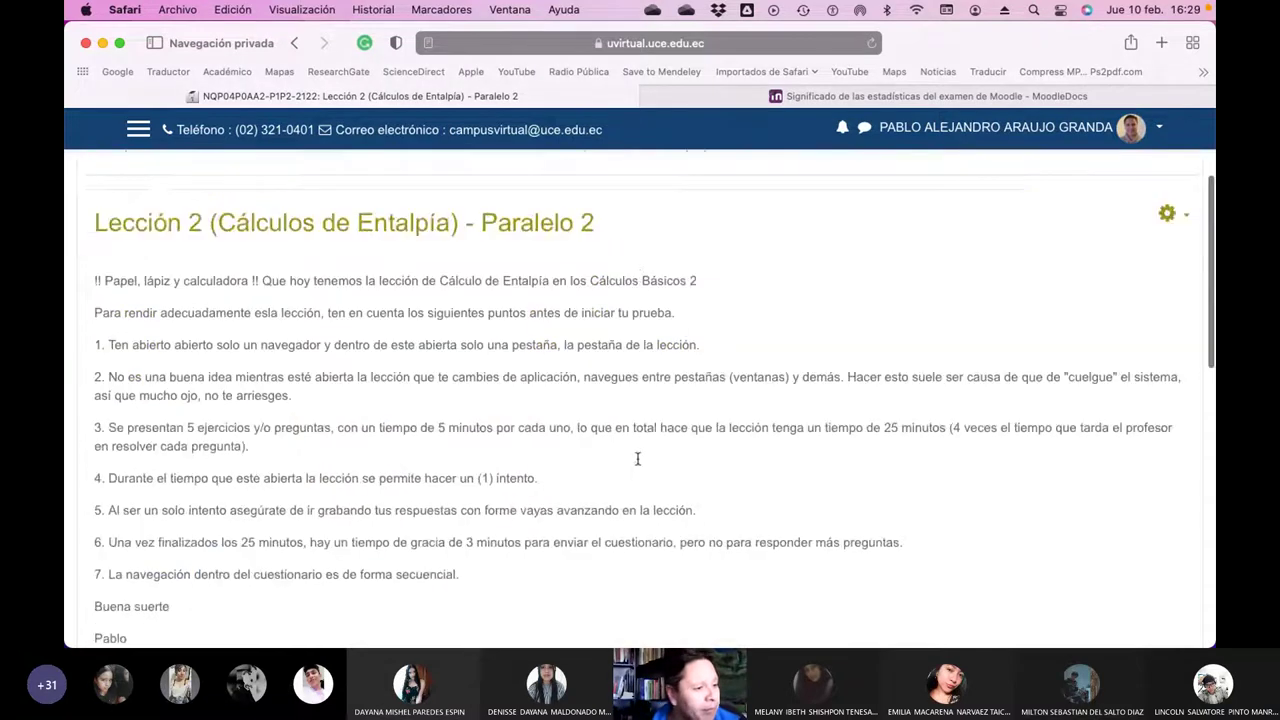
click(645, 491)
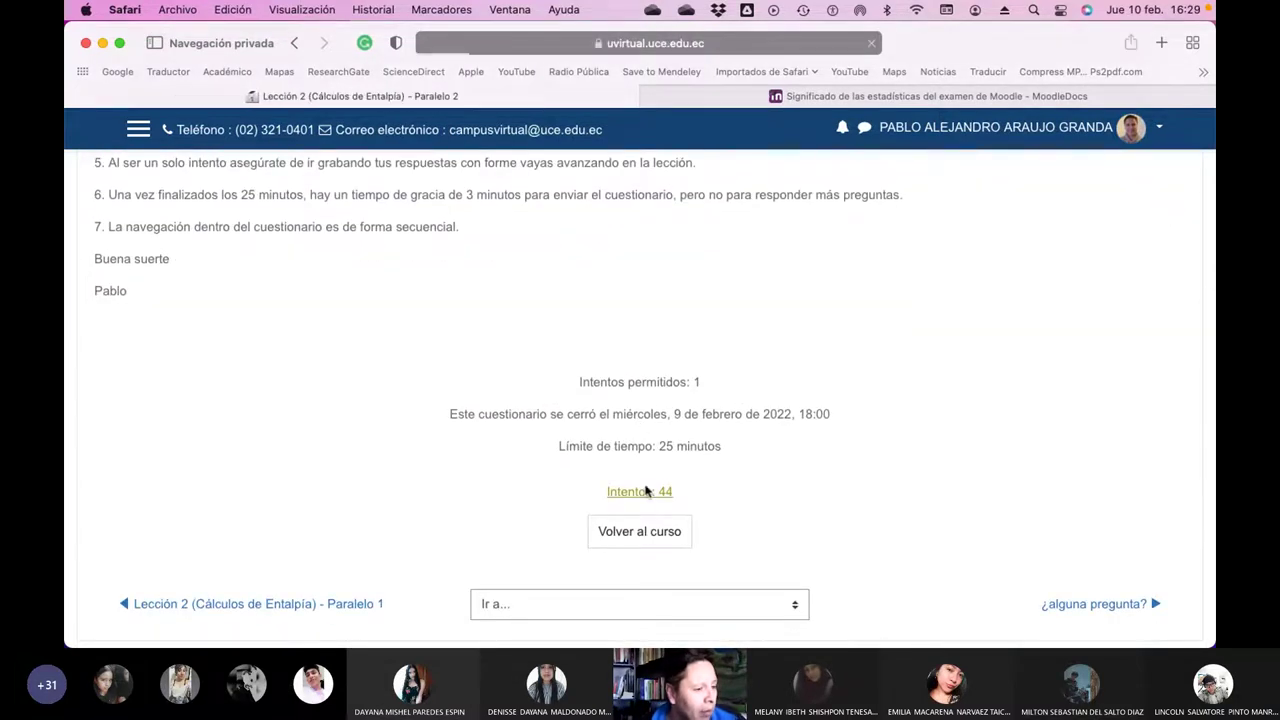
scroll(645, 491, down, 10)
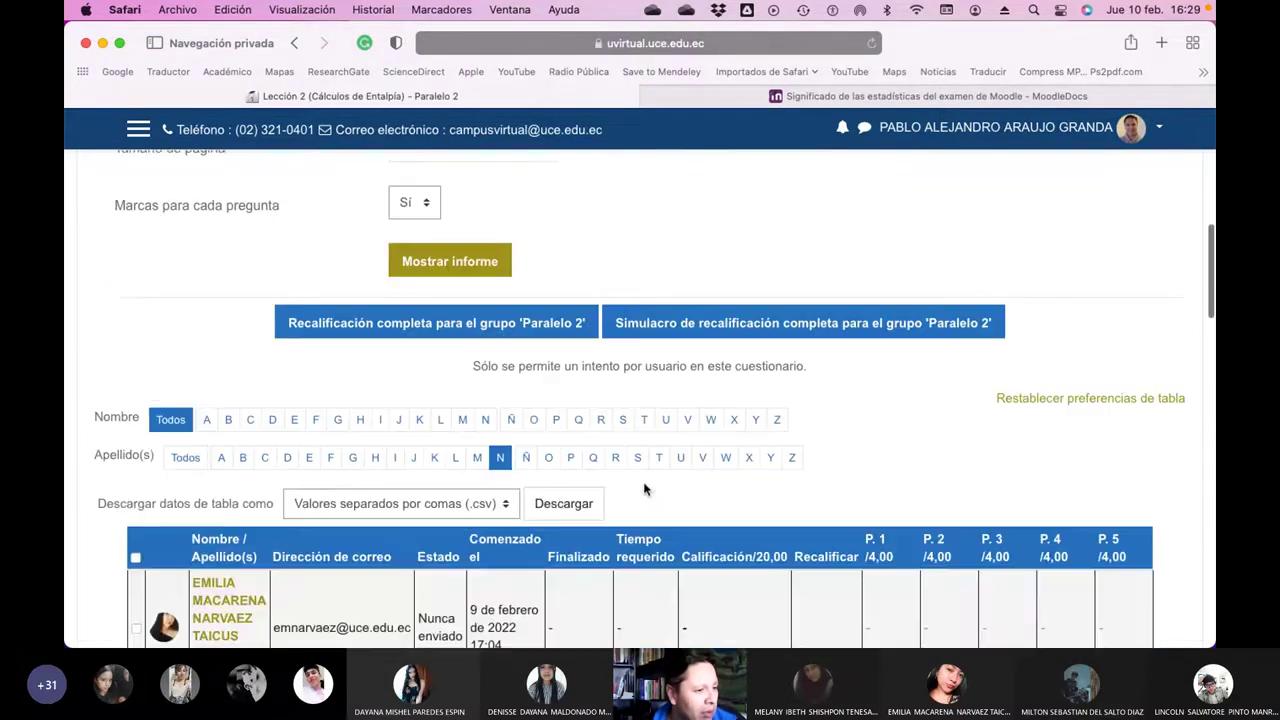
scroll(645, 489, down, 5)
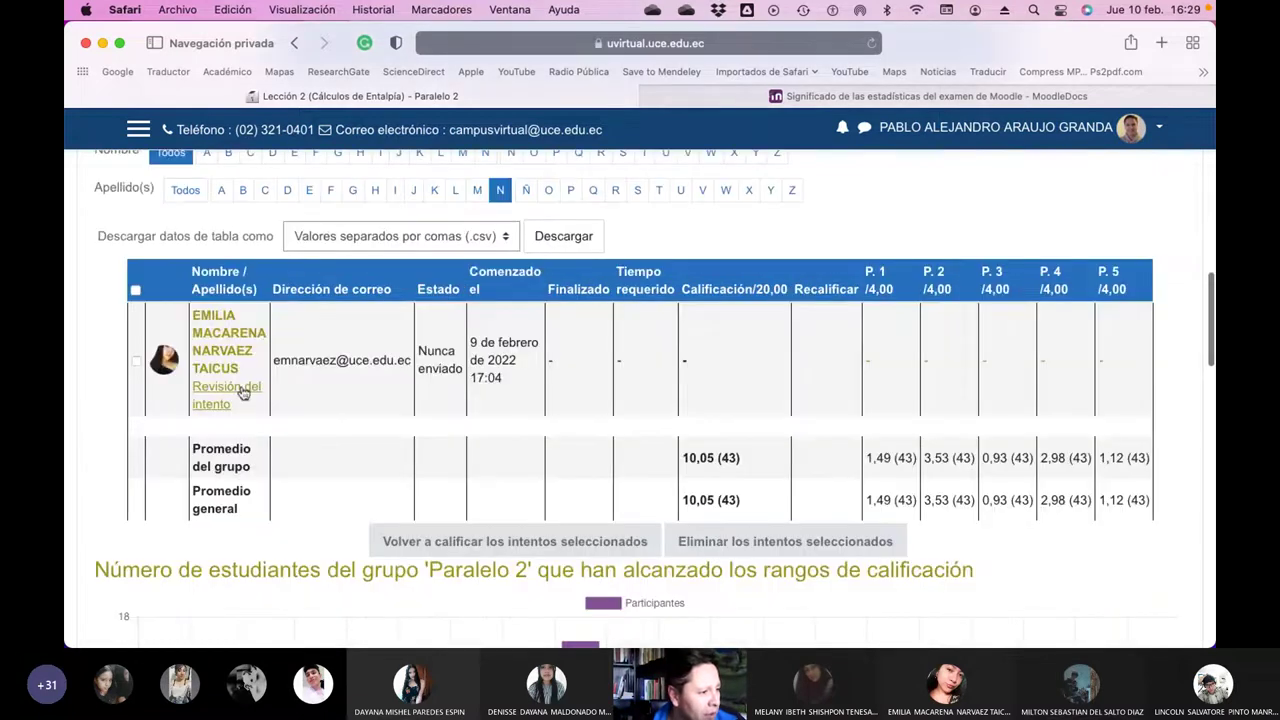
click(240, 384)
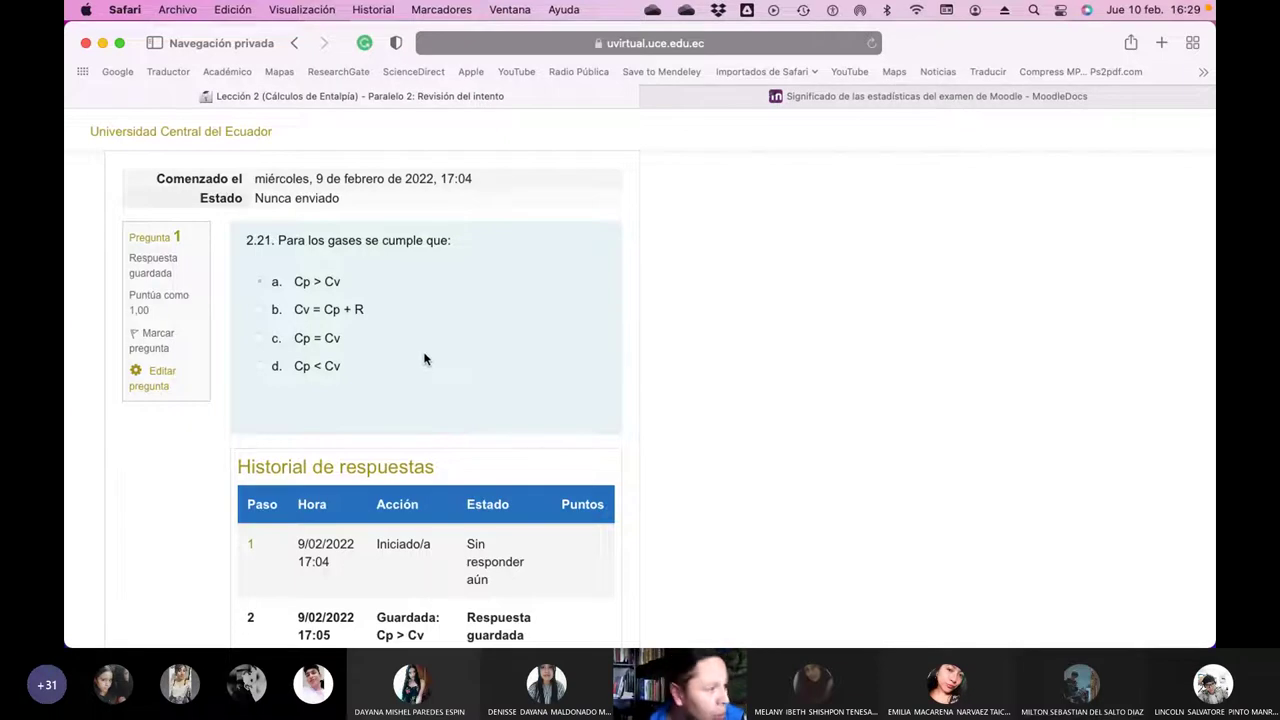
- Open question 1 of the attempt for editing, expand all sections, check which choice carries the grade, and leave without saving
click(163, 378)
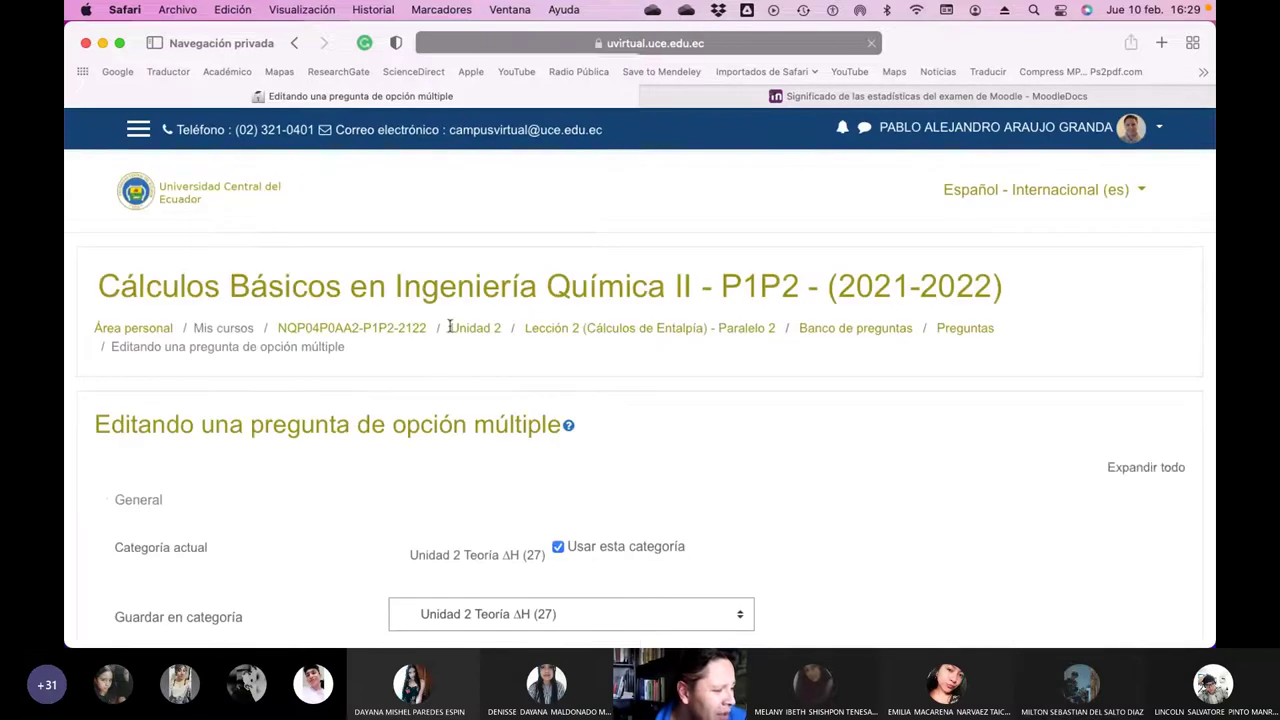
click(1110, 472)
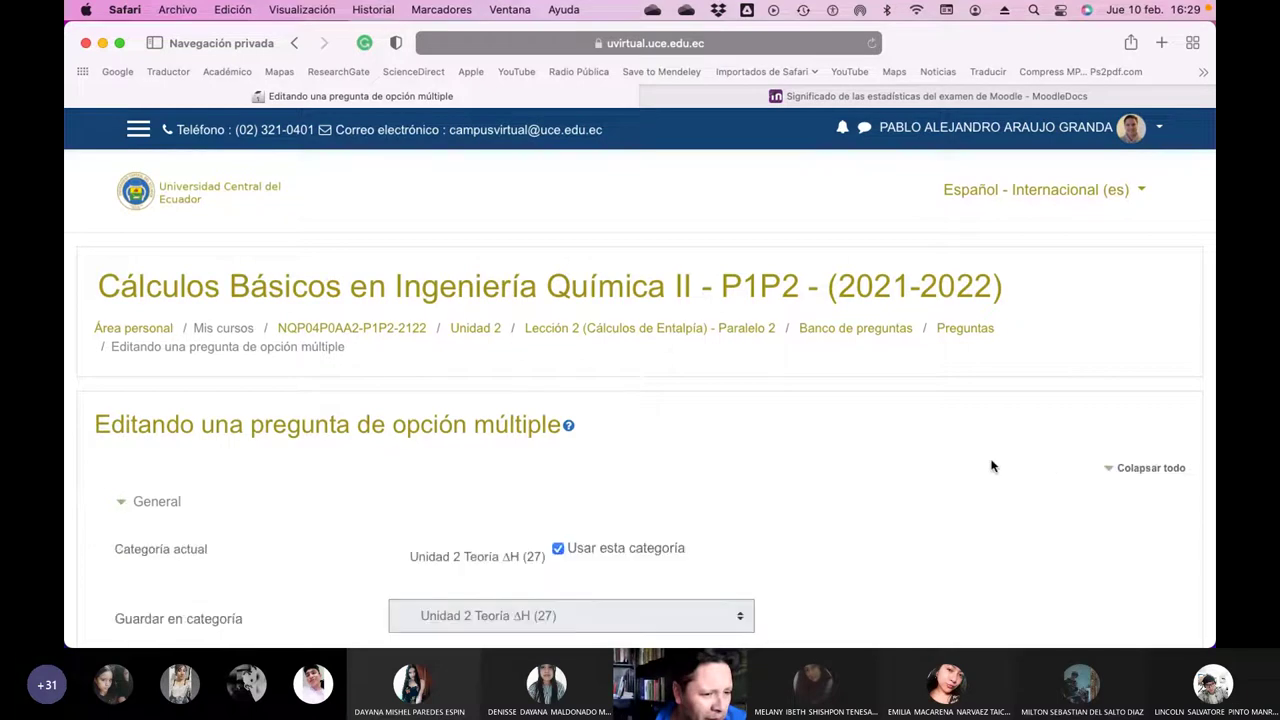
scroll(991, 466, down, 10)
scroll(991, 466, down, 10)
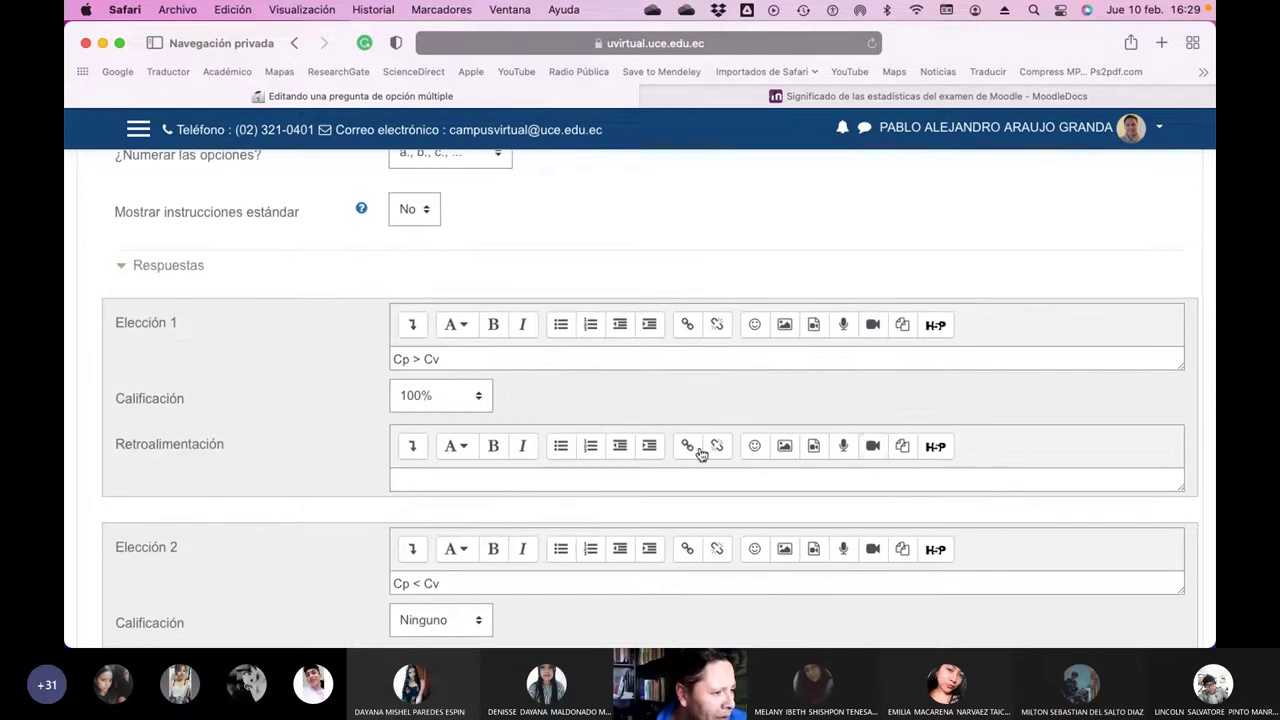
scroll(579, 406, down, 10)
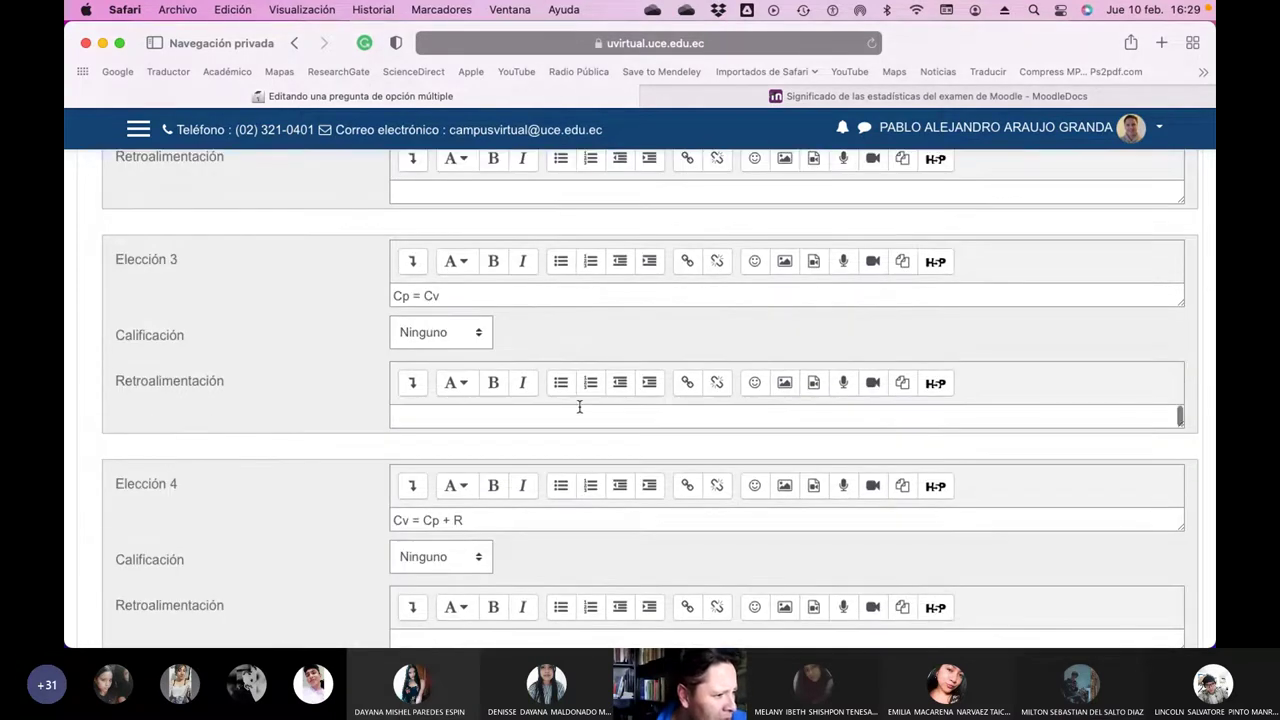
scroll(333, 371, down, 20)
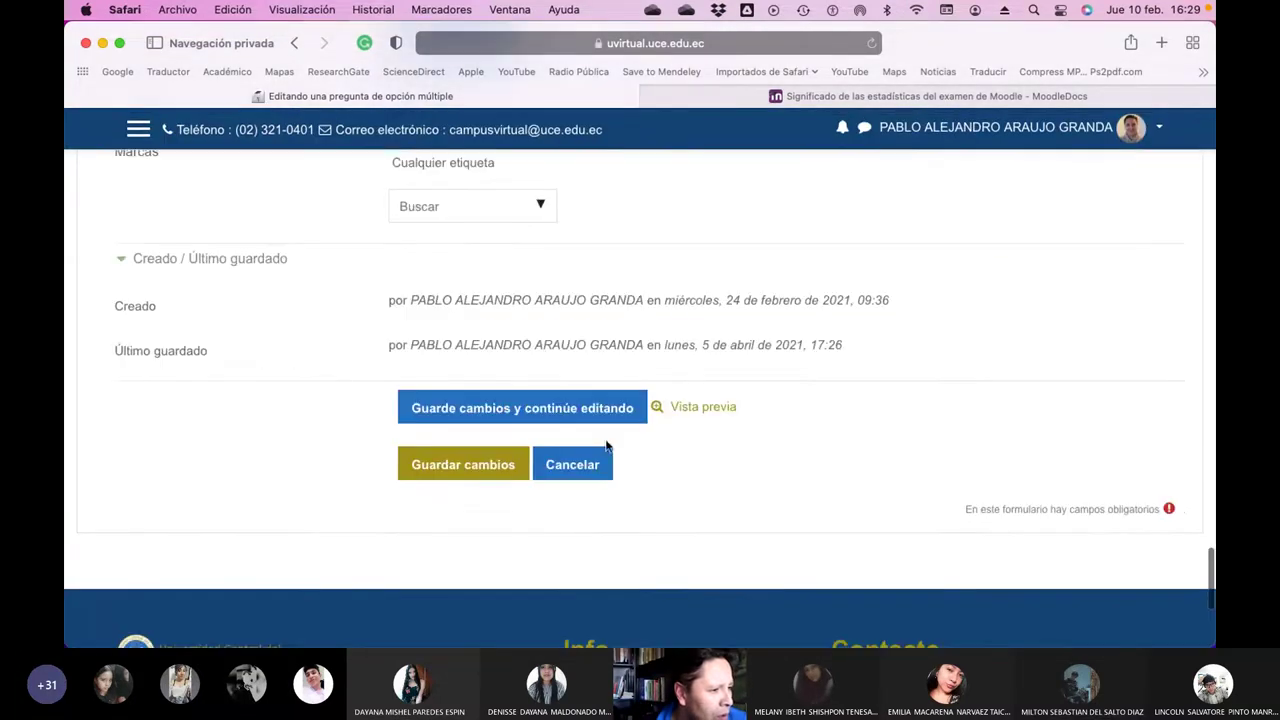
click(590, 464)
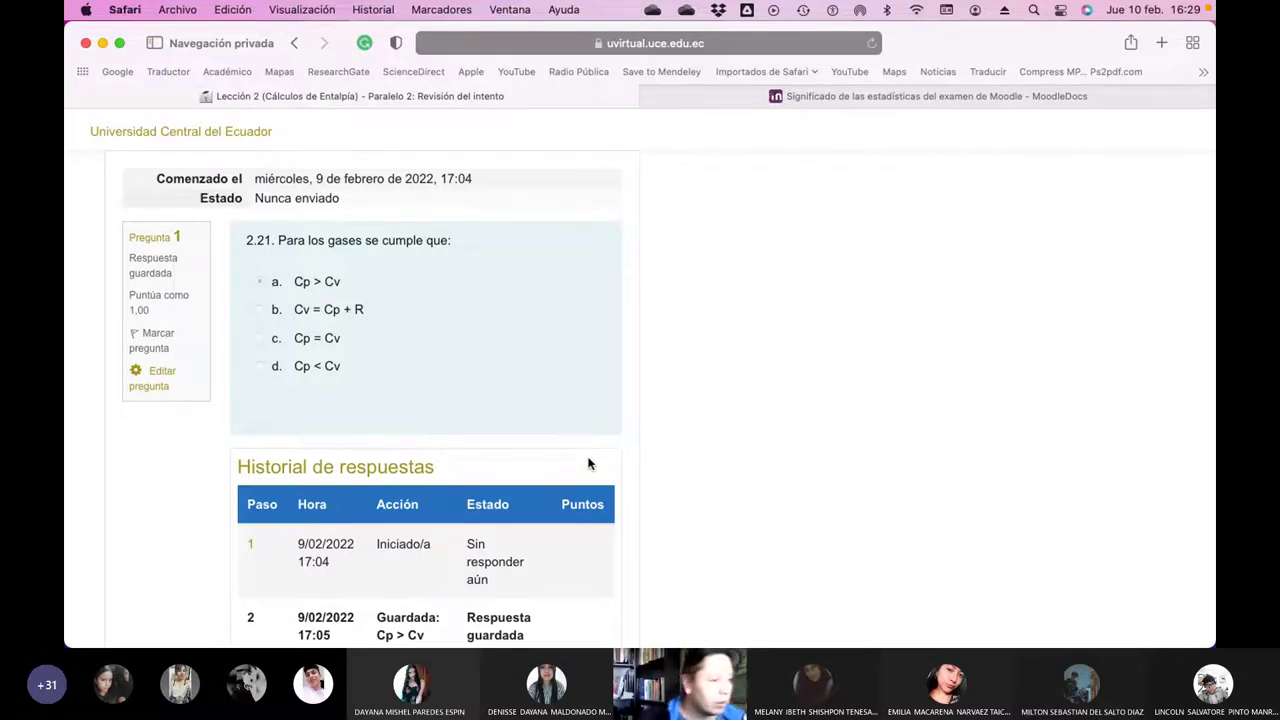
- Check the saved response to question 2, open that question for editing, and expand all sections to examine its answer formula and tolerance
scroll(529, 408, down, 10)
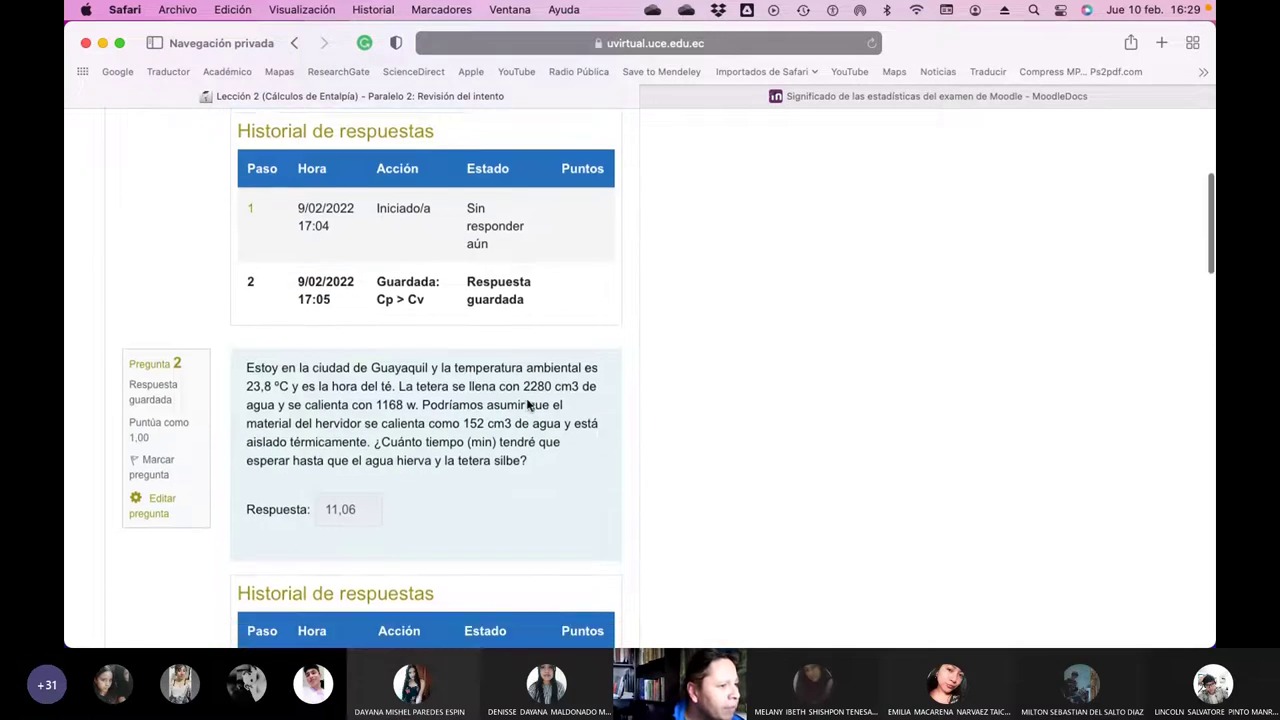
scroll(527, 400, down, 2)
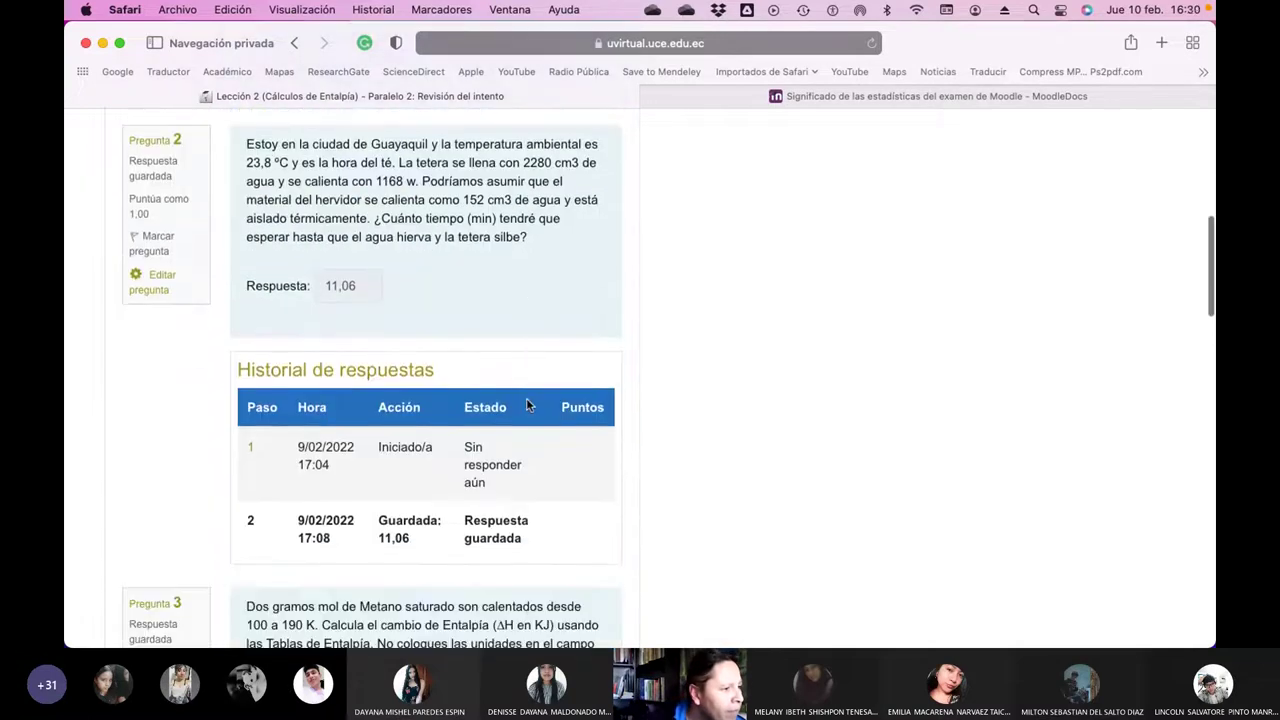
scroll(527, 404, up, 1)
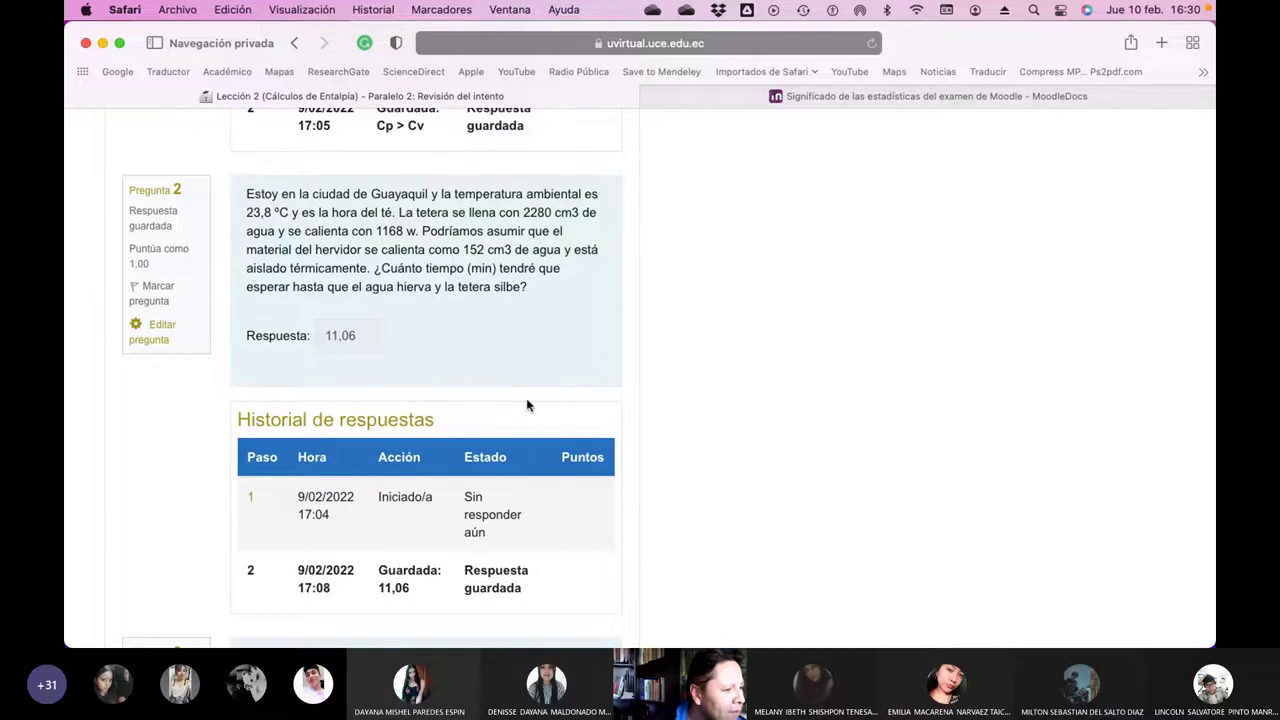
scroll(527, 405, down, 2)
scroll(527, 405, up, 1)
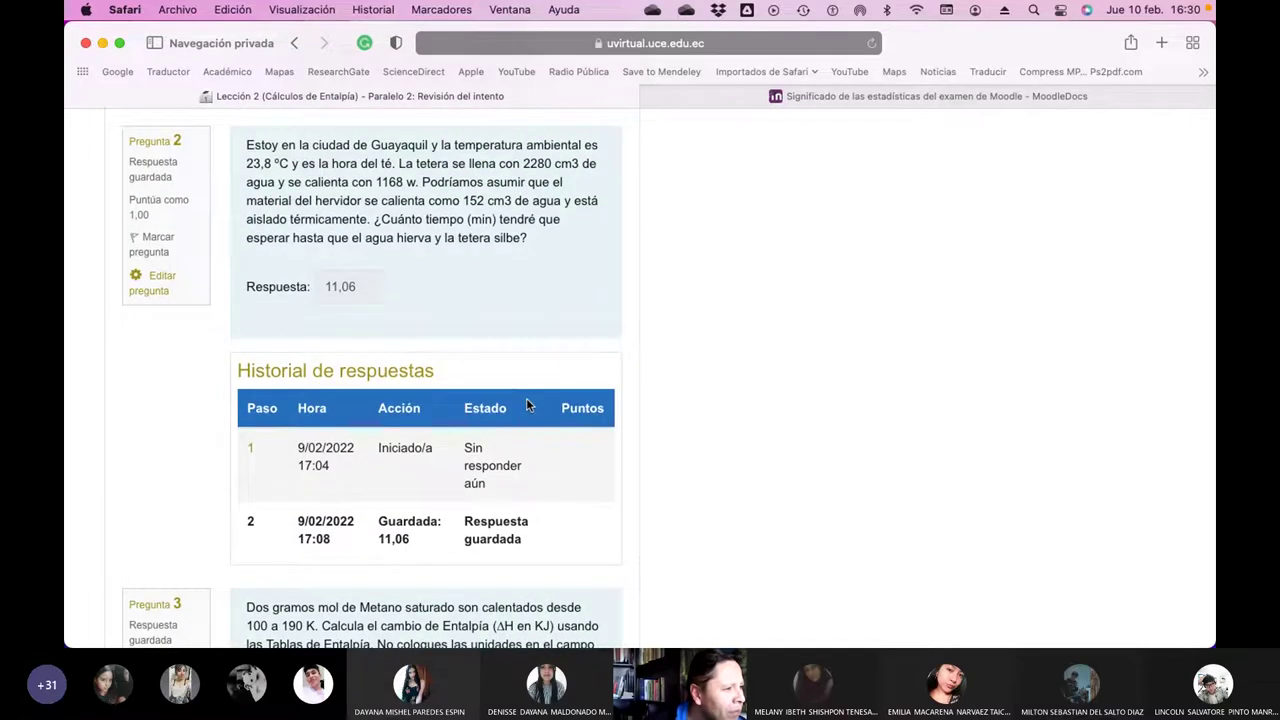
click(164, 280)
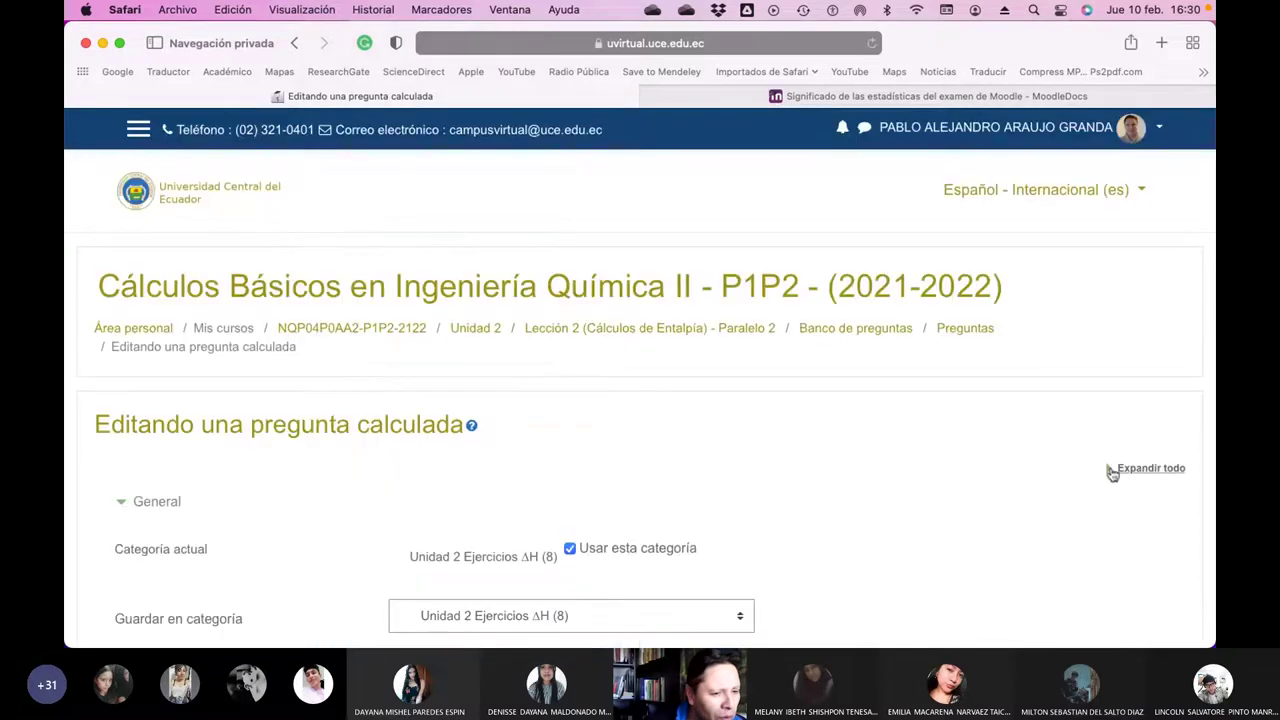
click(1112, 468)
scroll(913, 484, down, 10)
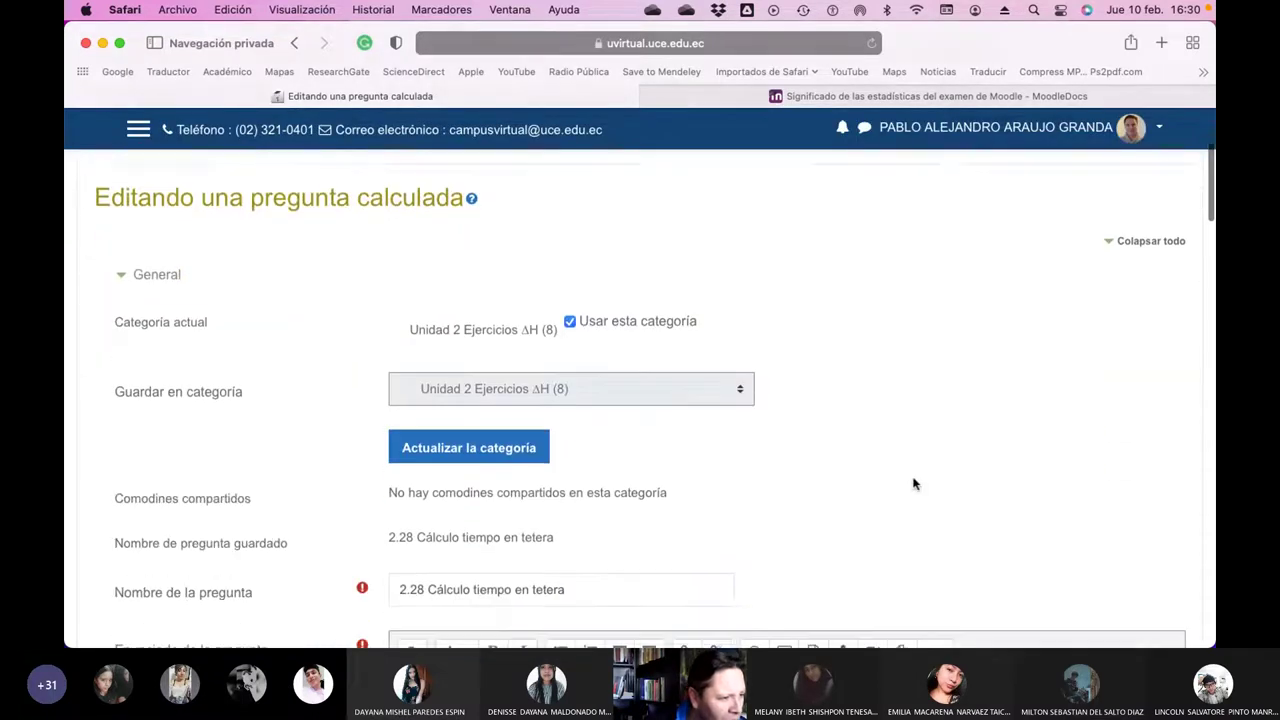
scroll(913, 484, down, 15)
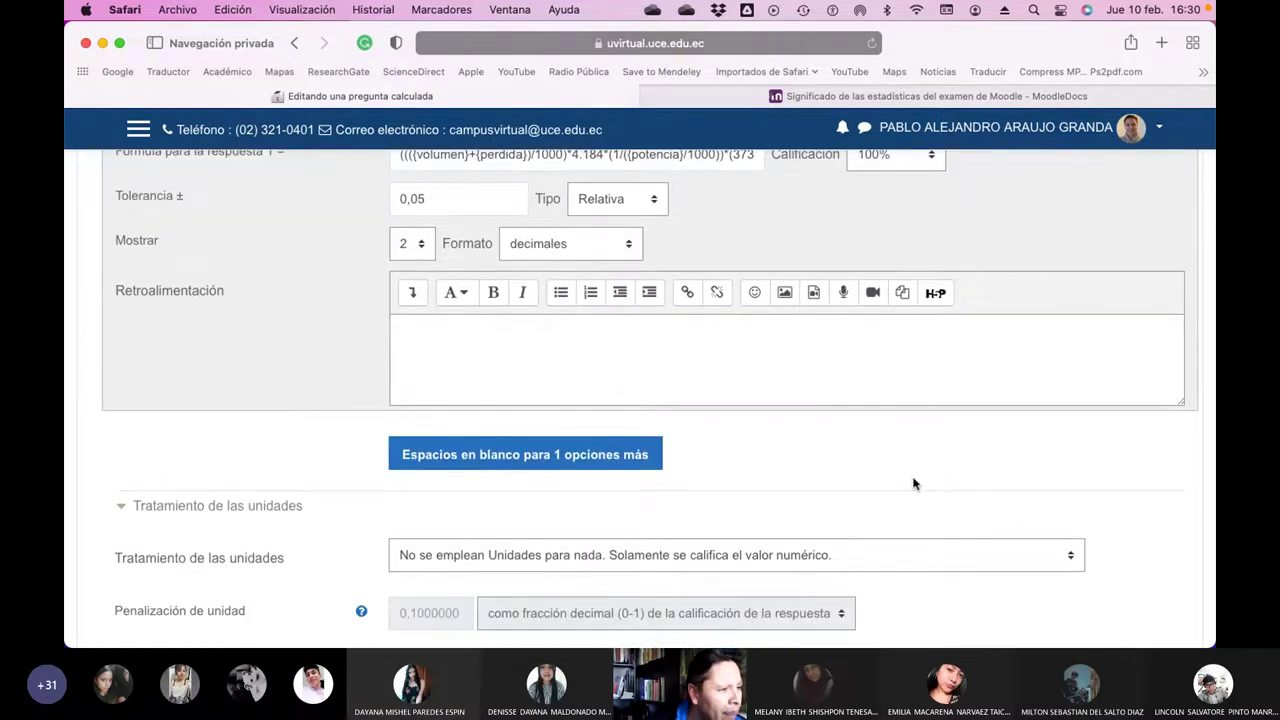
- Look through the calculated question's settings and cancel the editing to return to the quiz attempt review
scroll(913, 484, up, 8)
scroll(913, 484, down, 7)
scroll(913, 484, down, 20)
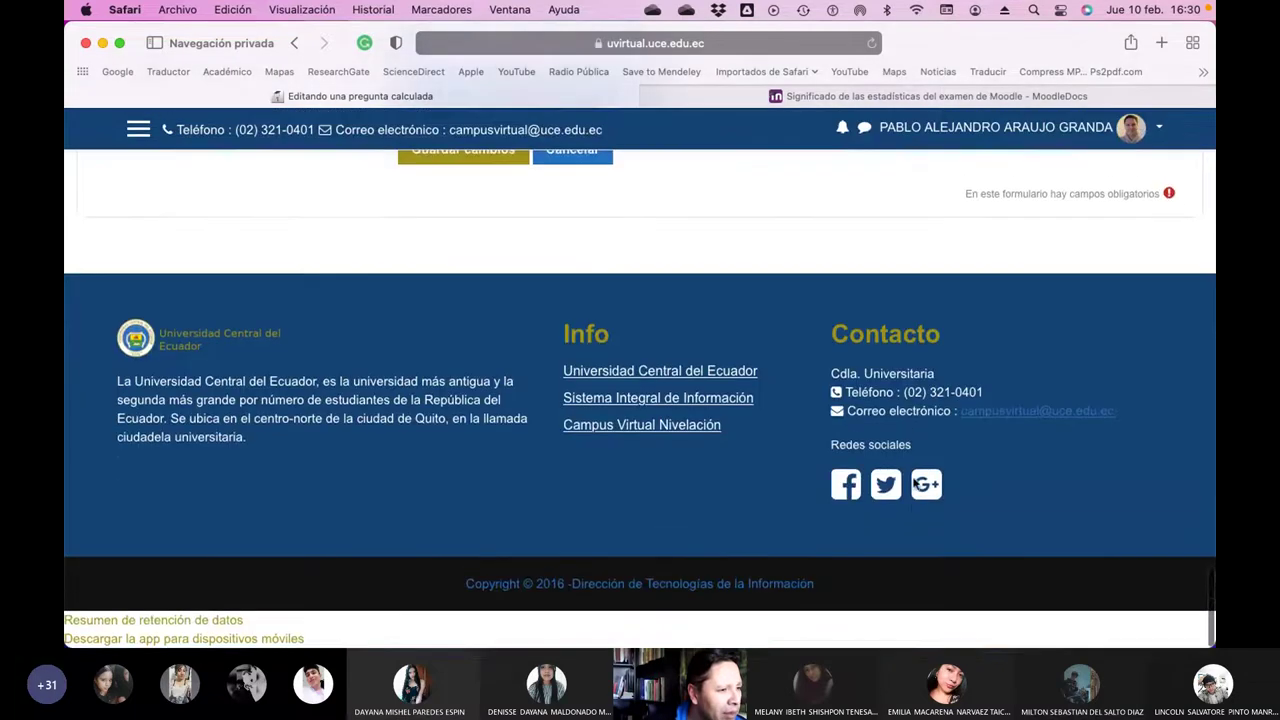
scroll(671, 446, up, 5)
click(577, 488)
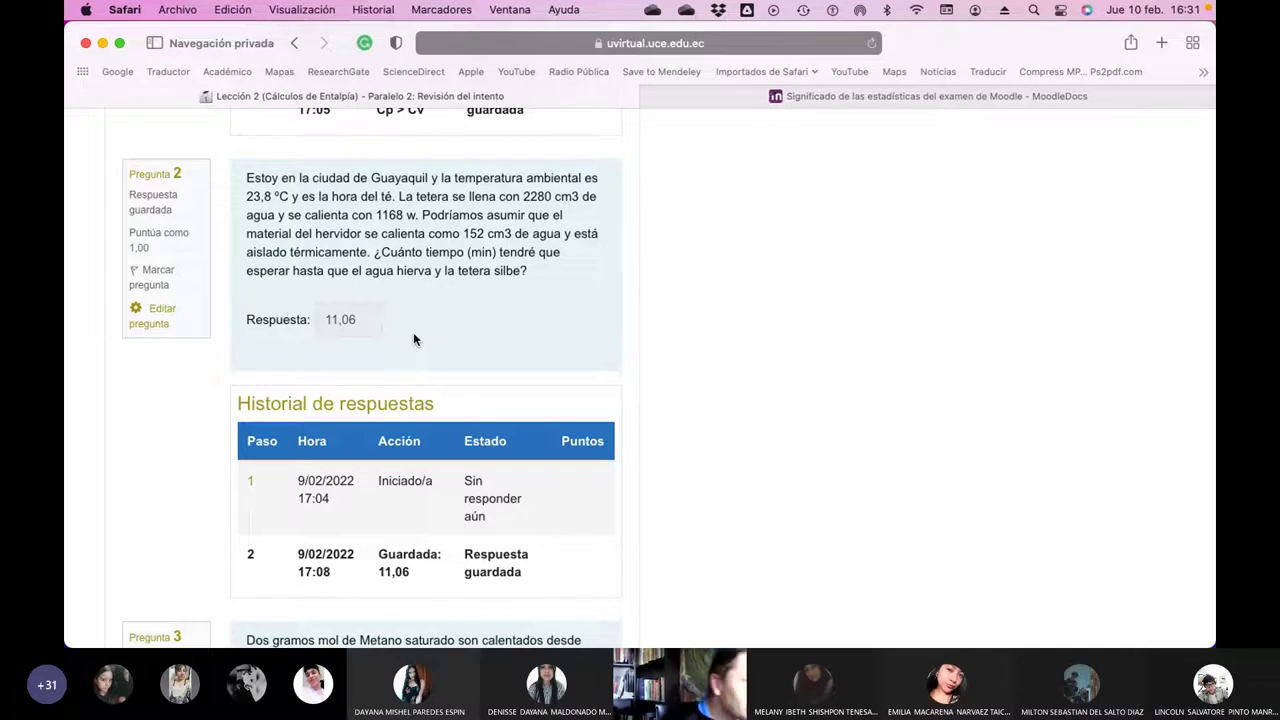
- Open Pregunta 2 from the attempt review for editing, expand all its sections, and review the statement's wildcards and answer formula
click(168, 312)
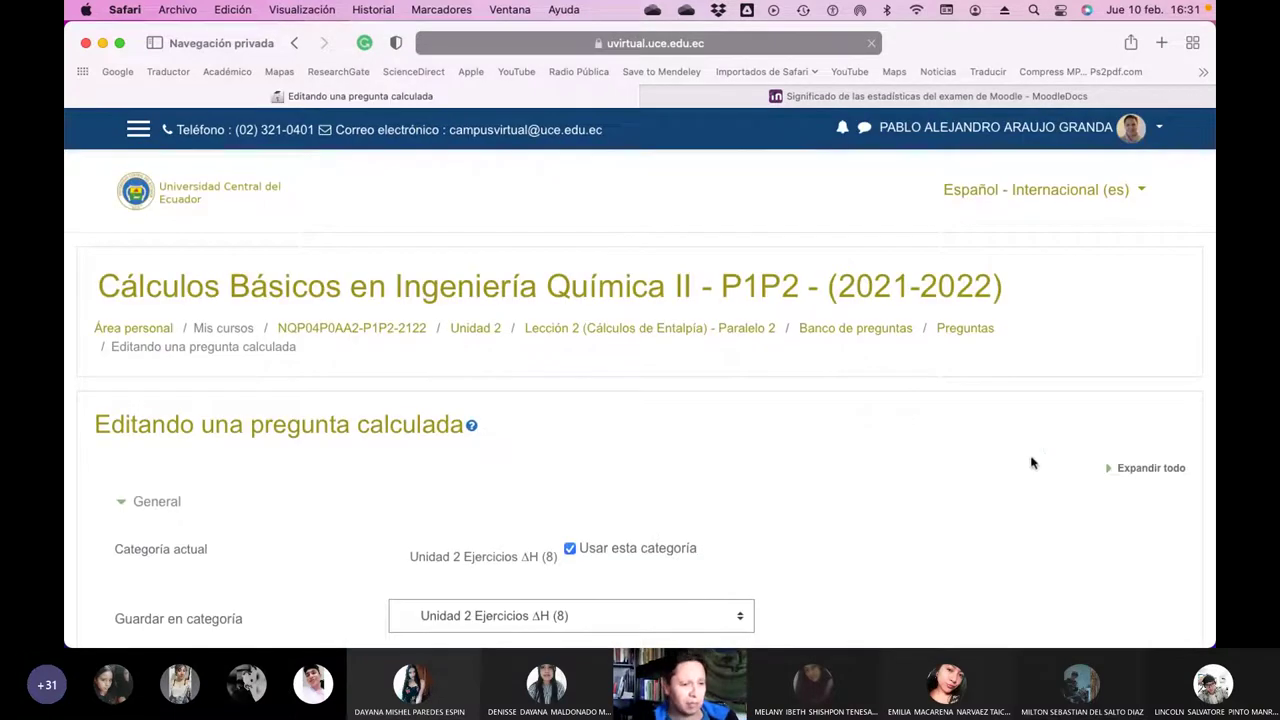
click(1110, 471)
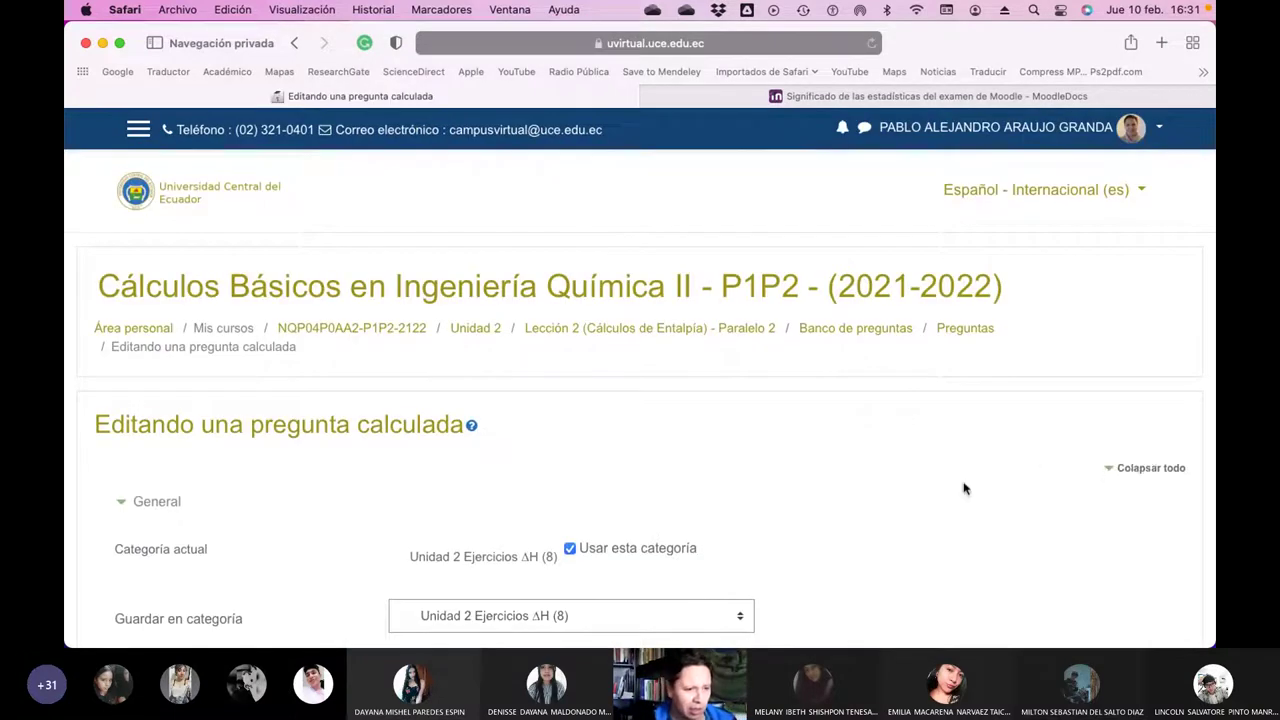
scroll(965, 488, down, 10)
scroll(962, 489, down, 5)
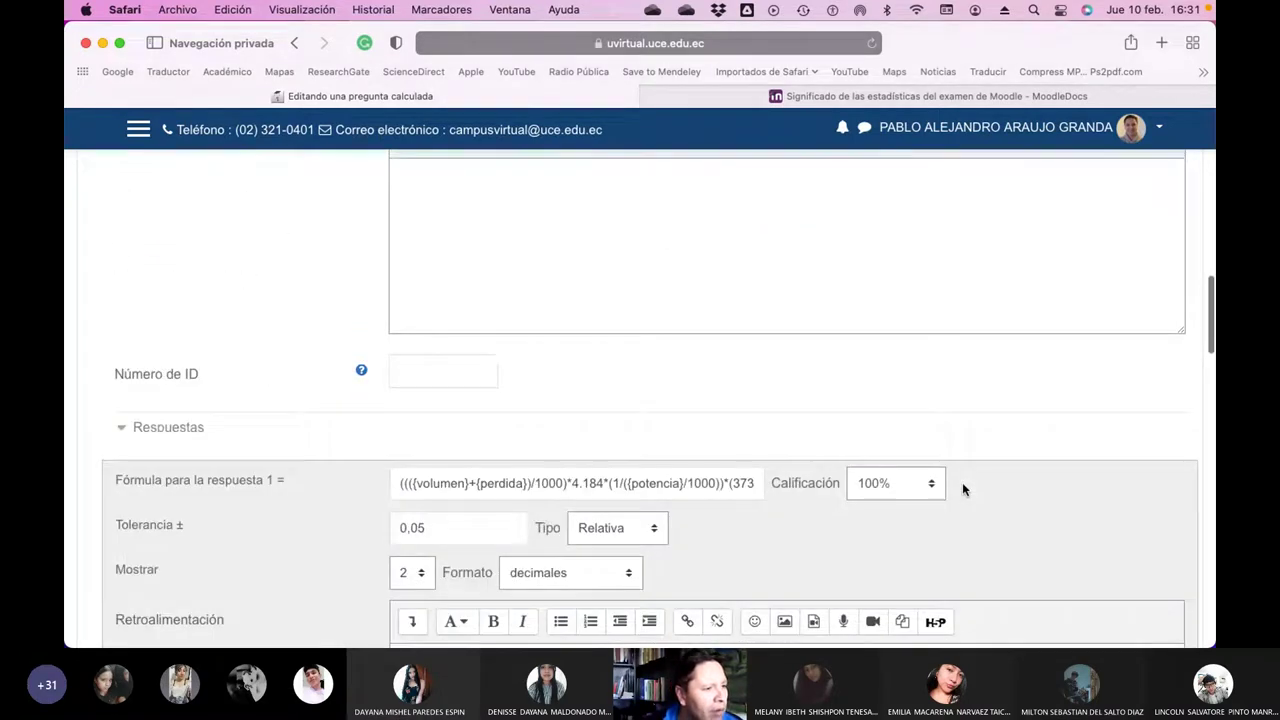
scroll(962, 482, up, 5)
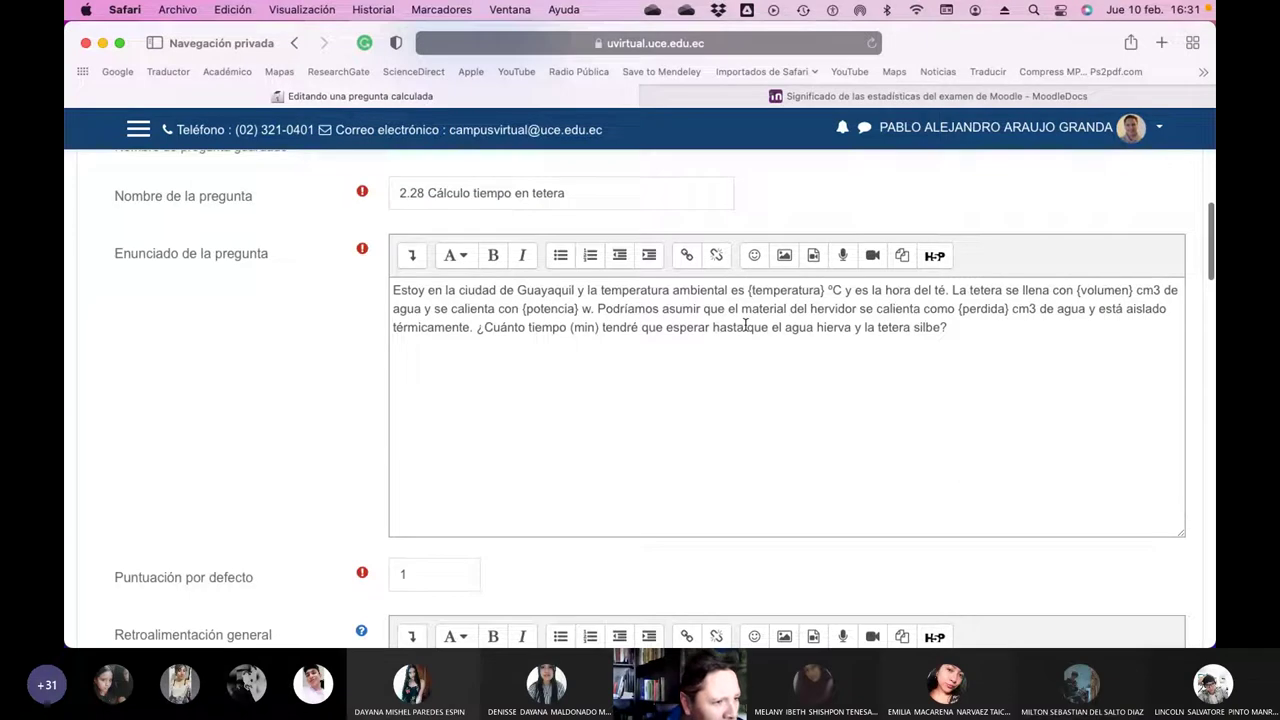
scroll(778, 302, up, 1)
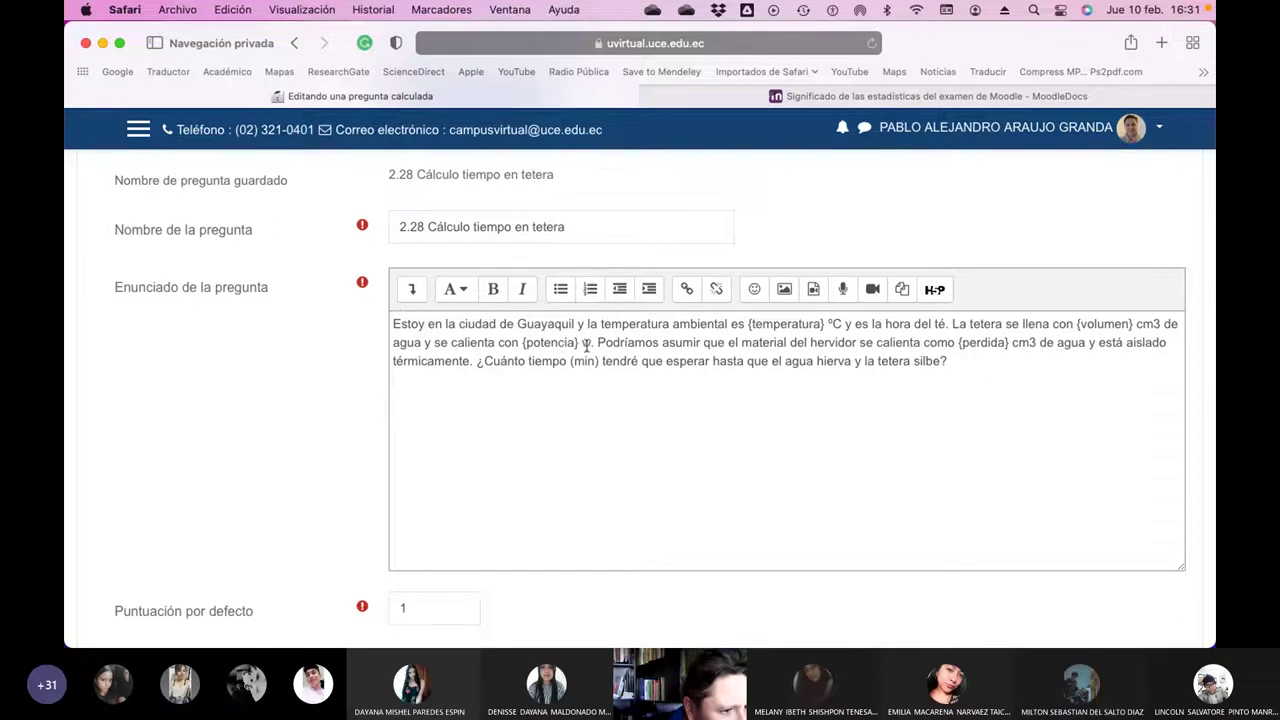
- Save the calculated question and proceed through the wildcard dataset page, keeping the existing private datasets and No sincronizar
scroll(797, 439, down, 15)
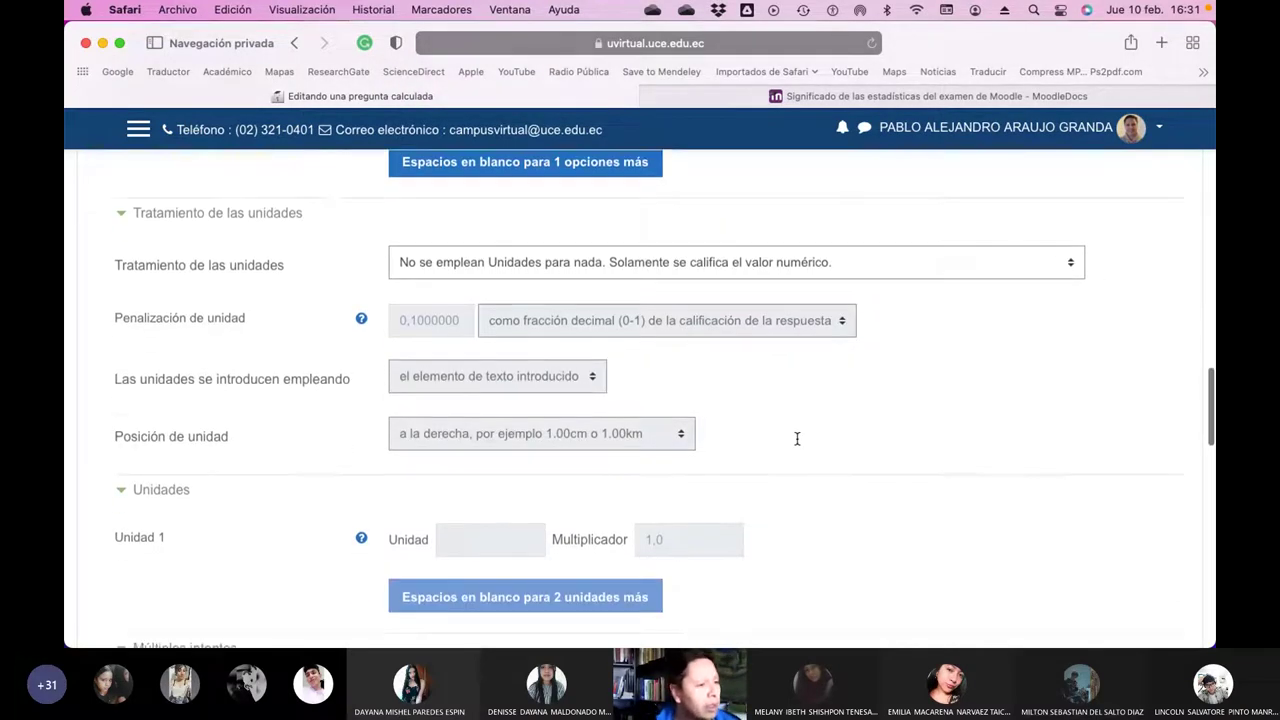
scroll(797, 444, down, 3)
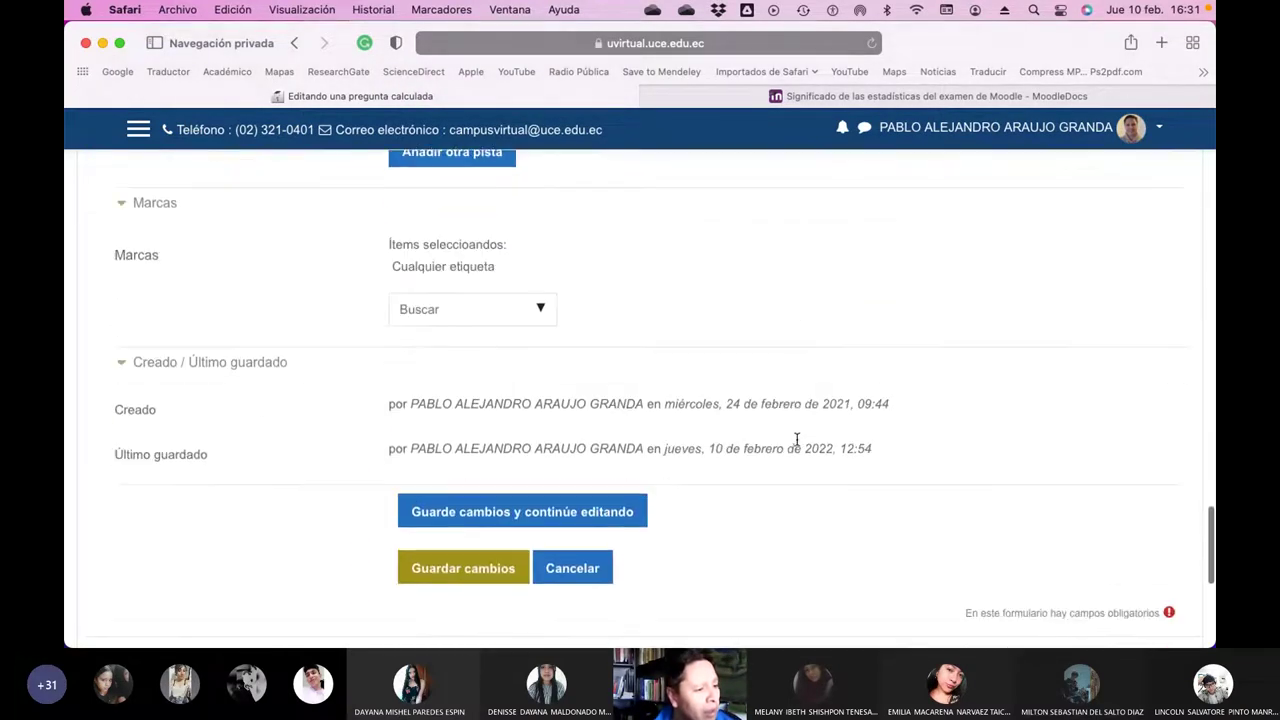
click(498, 509)
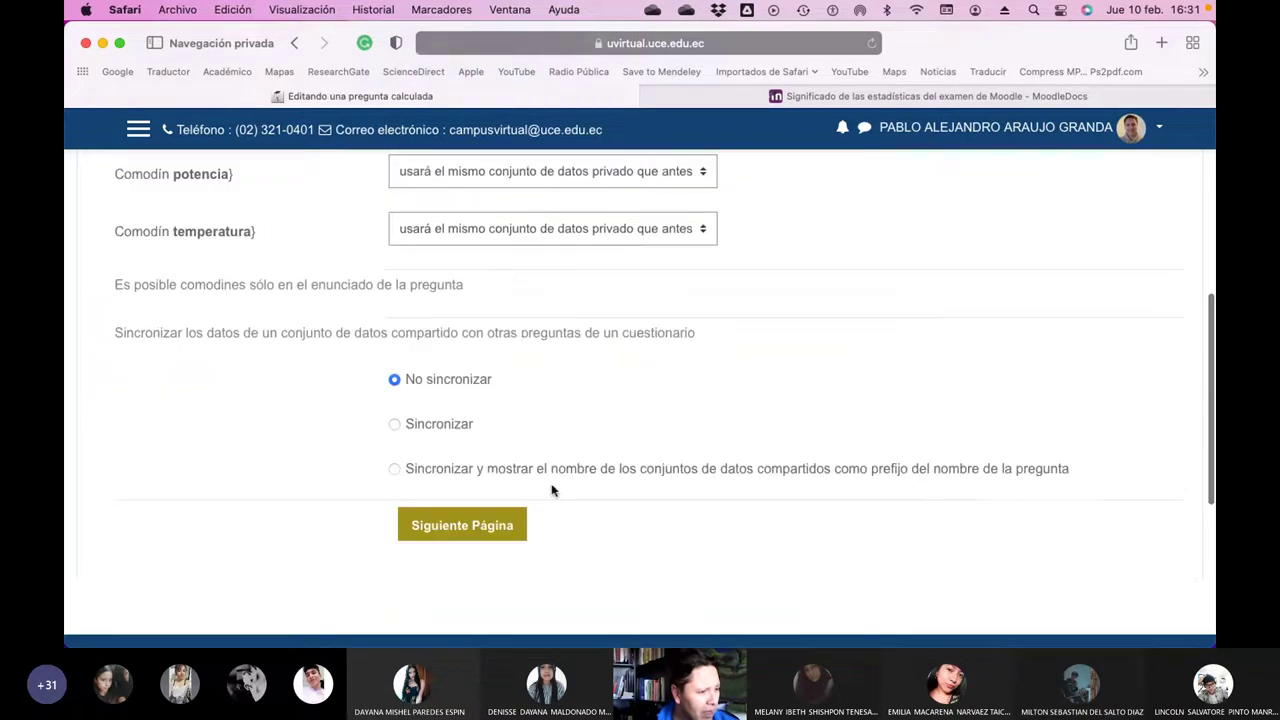
click(447, 530)
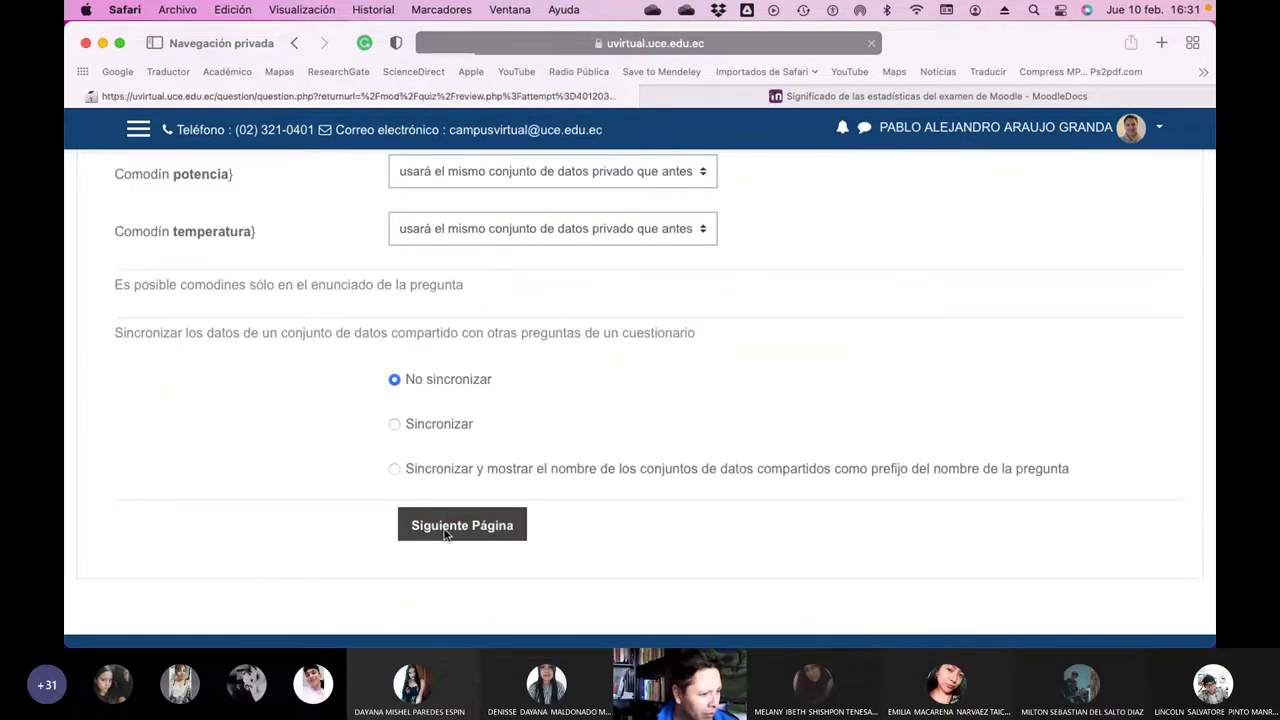
- Examine the wildcards' value ranges, decimals and distributions, the answer tolerance parameters, and the last set of values
scroll(717, 517, down, 5)
scroll(604, 449, down, 5)
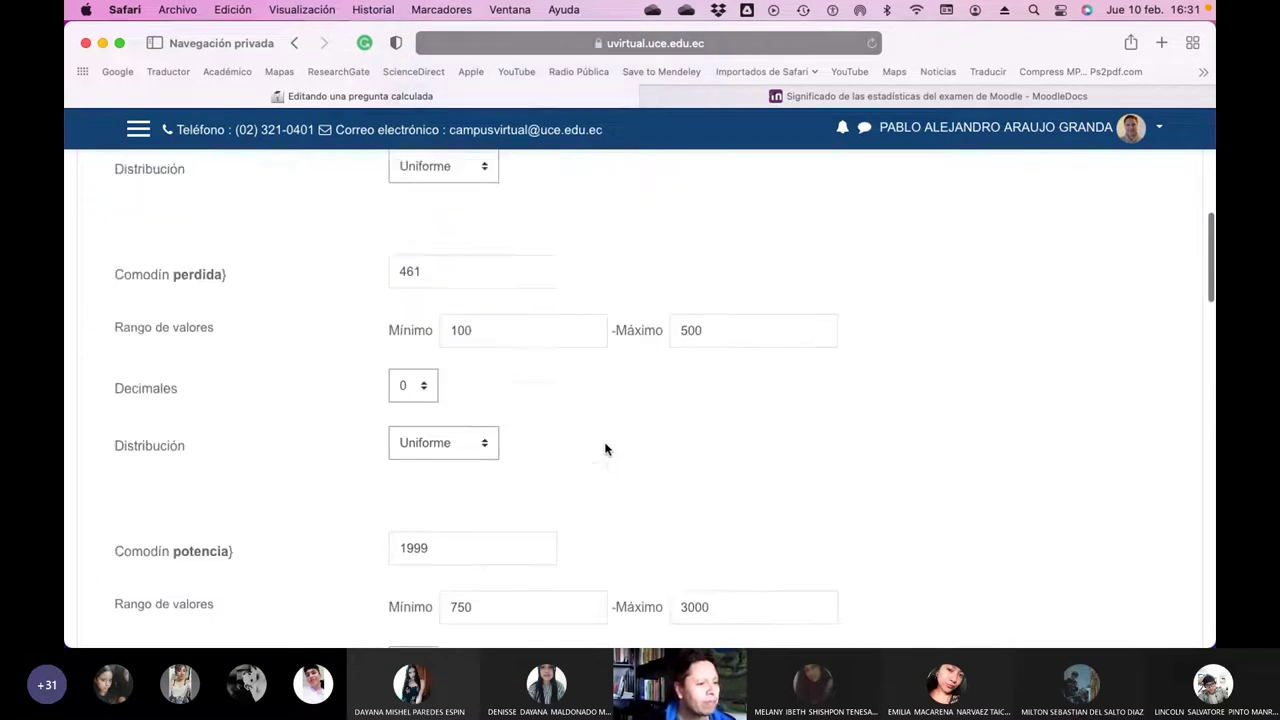
scroll(606, 449, down, 3)
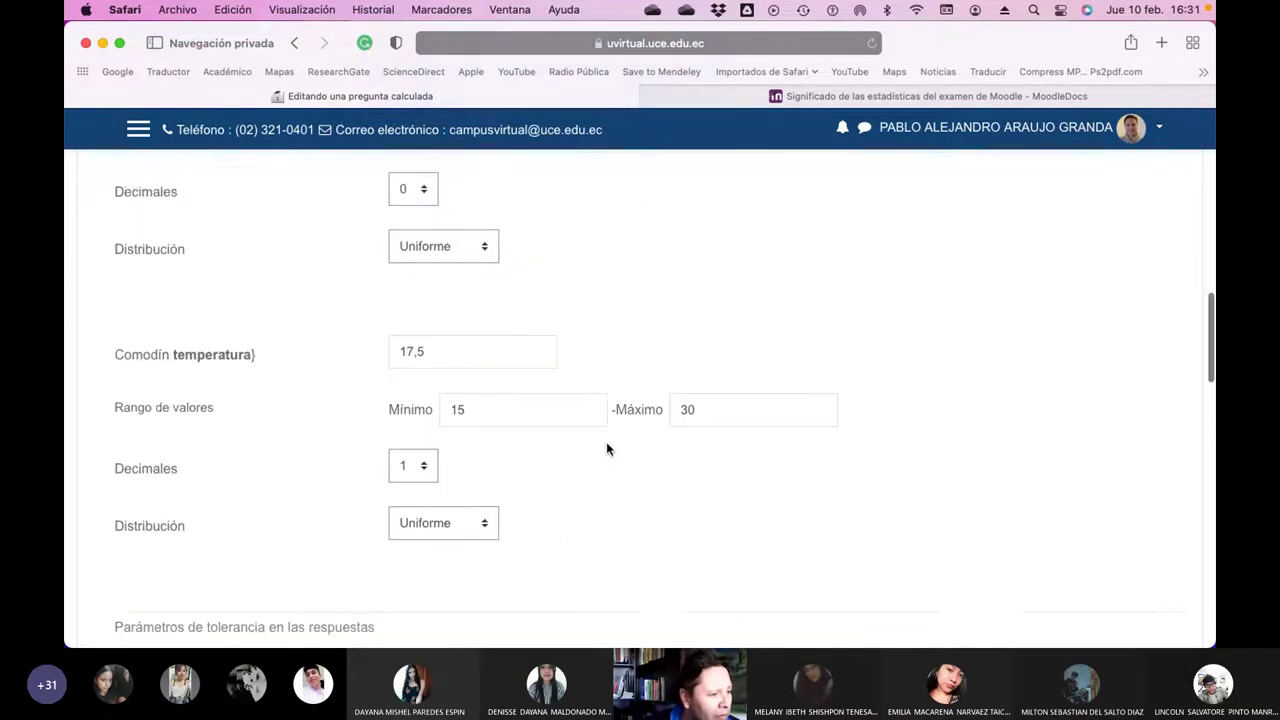
scroll(606, 449, down, 3)
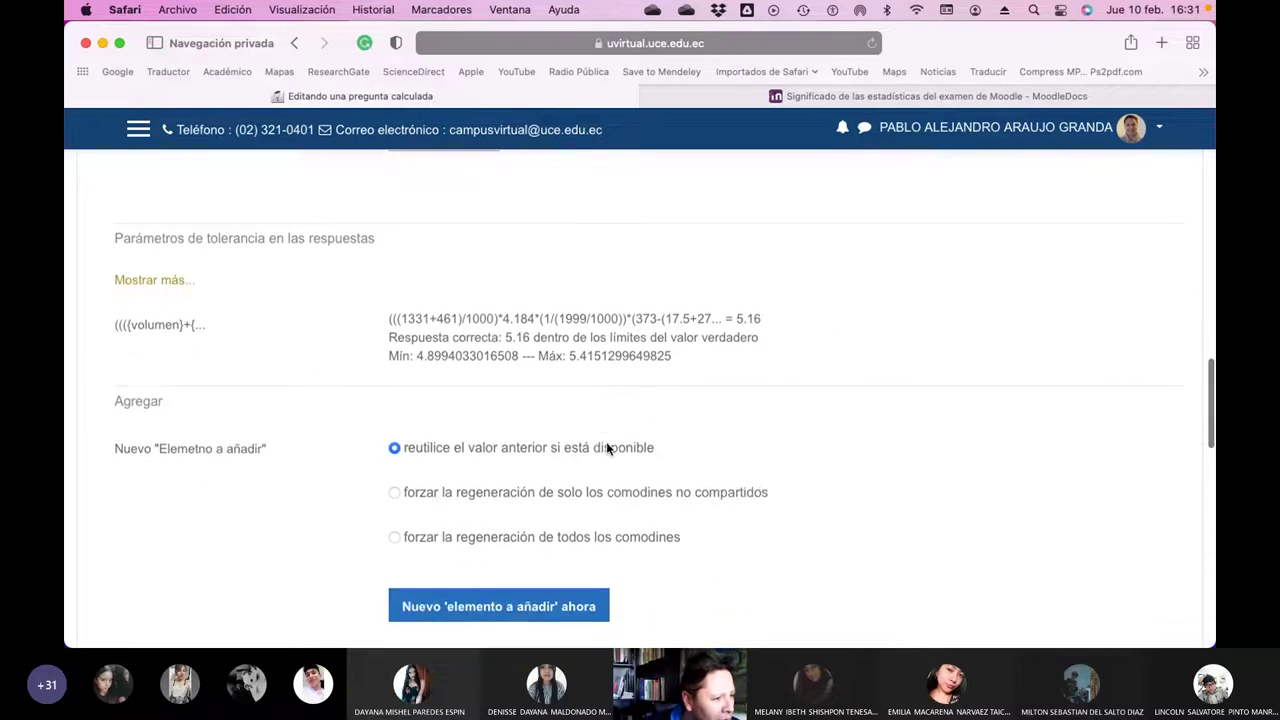
scroll(606, 449, down, 3)
scroll(607, 450, down, 5)
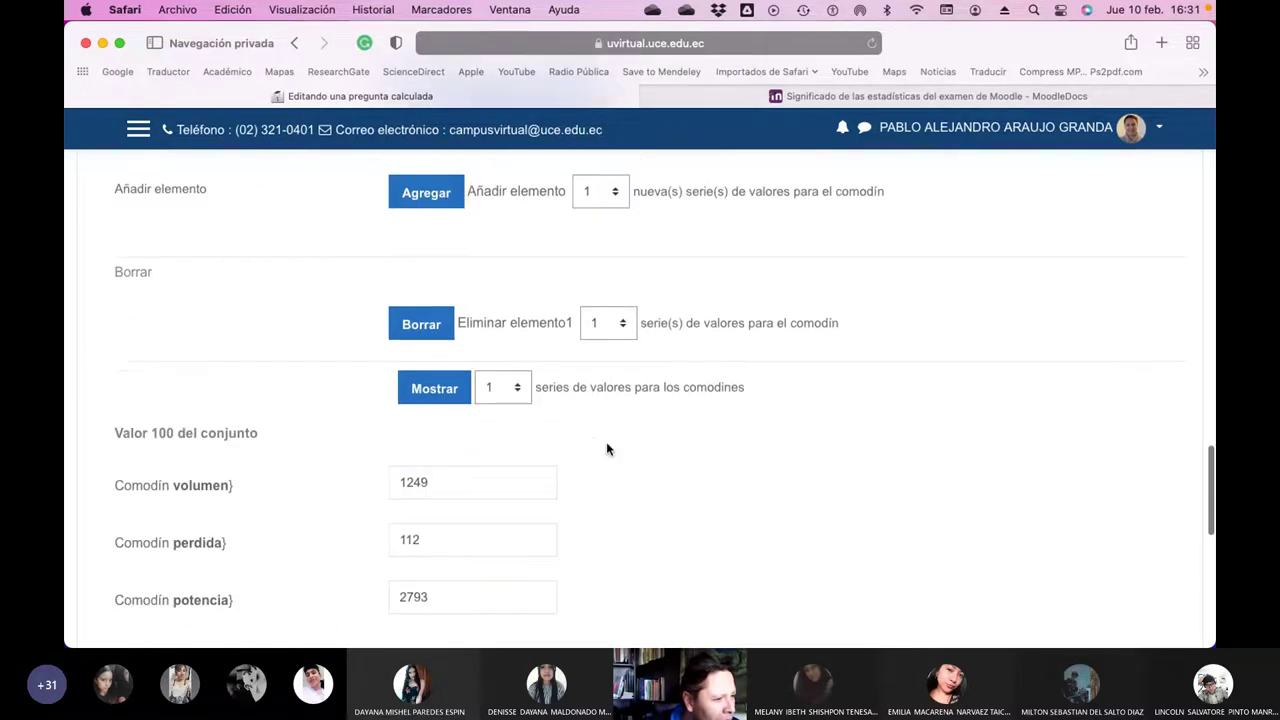
scroll(605, 448, down, 2)
scroll(603, 441, up, 2)
scroll(603, 441, up, 1)
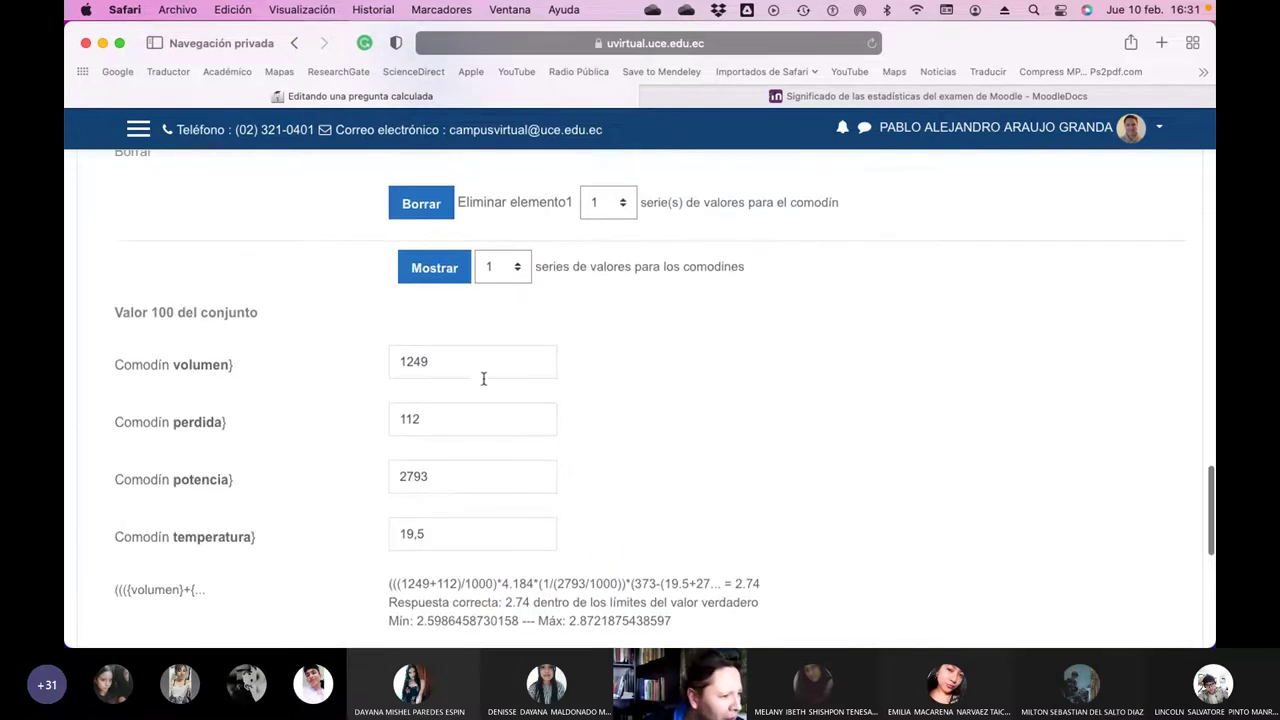
- In Valor 100 del conjunto, set volumen to 2280, potencia to 1168, temperatura to 23,8 and perdida to 152
drag(456, 362, 390, 348)
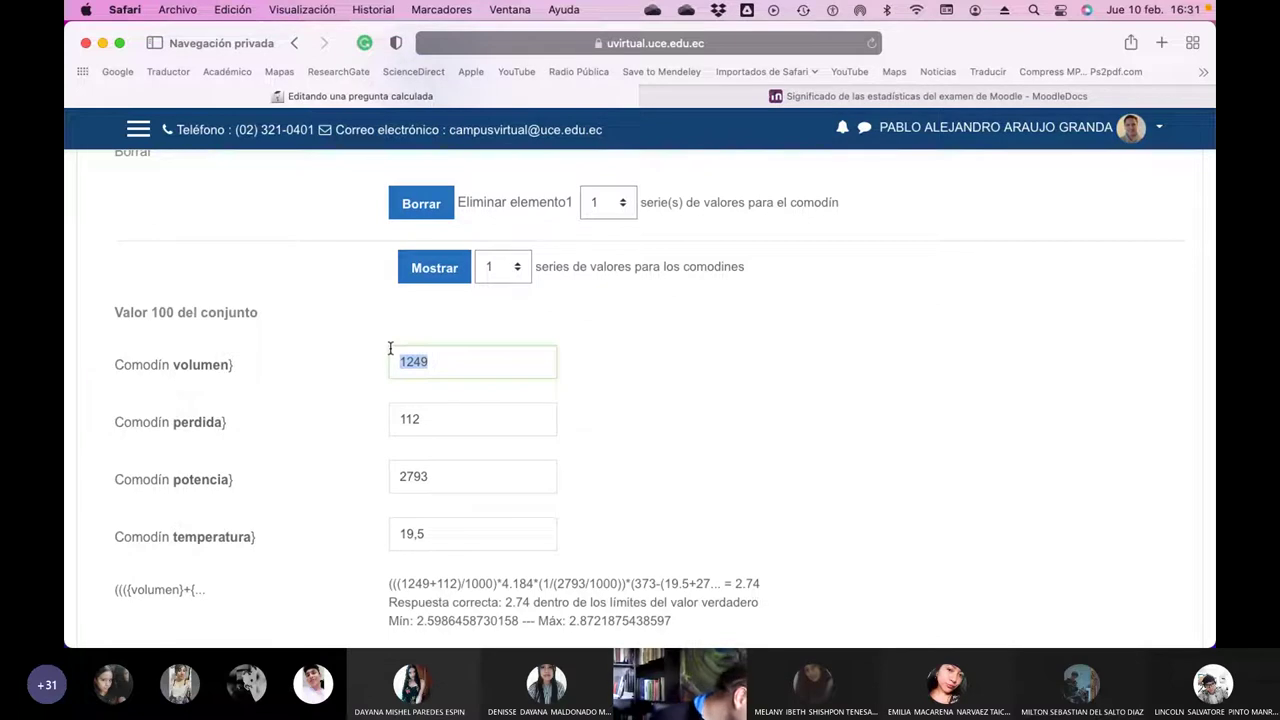
text(2)
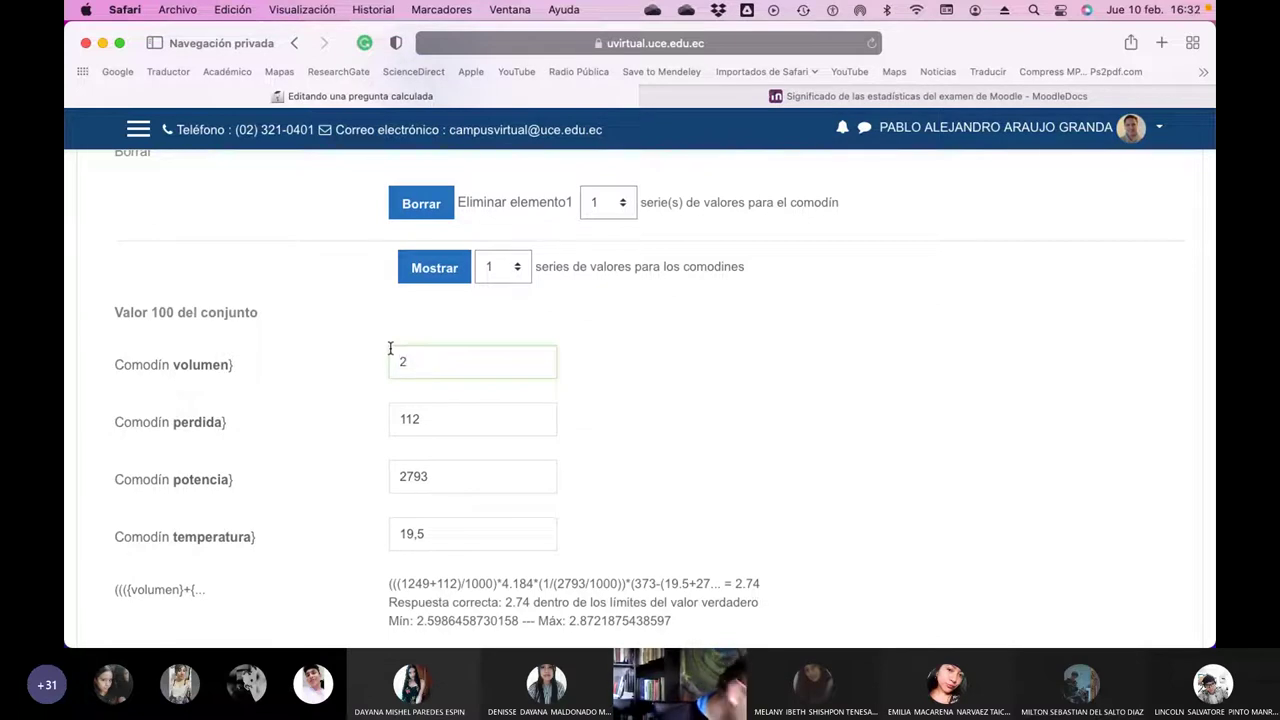
text(280)
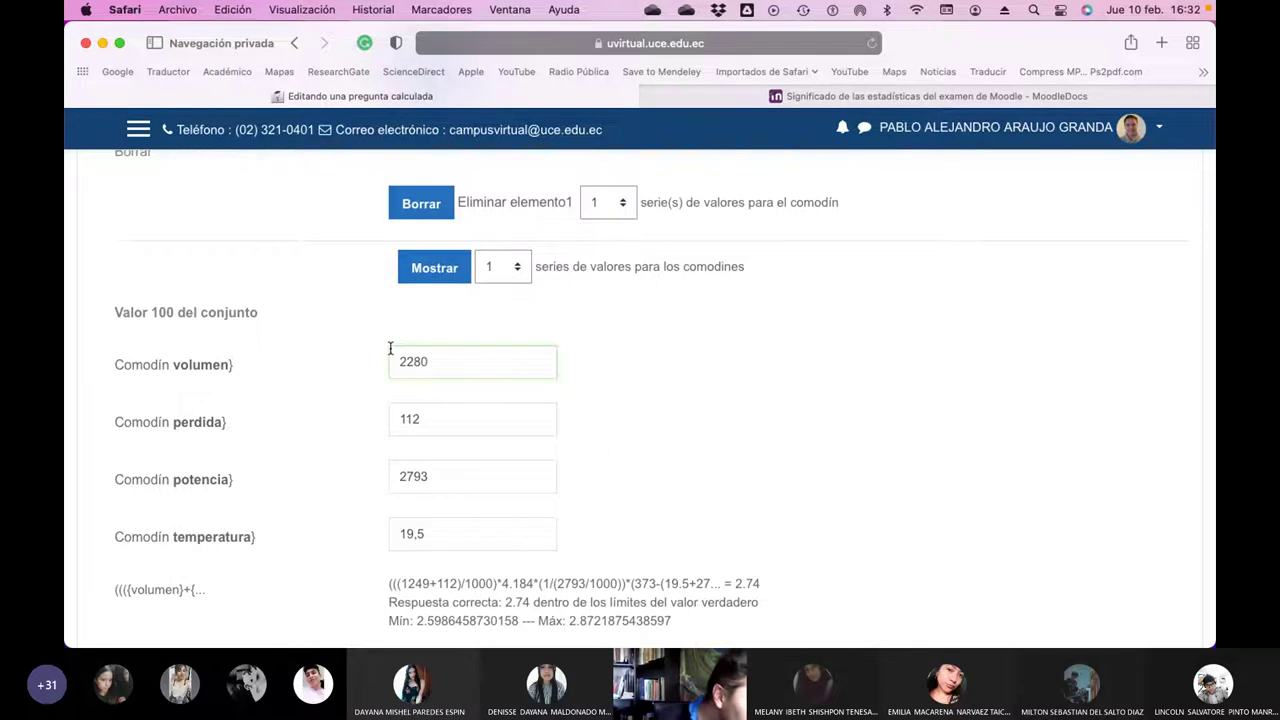
drag(440, 420, 393, 418)
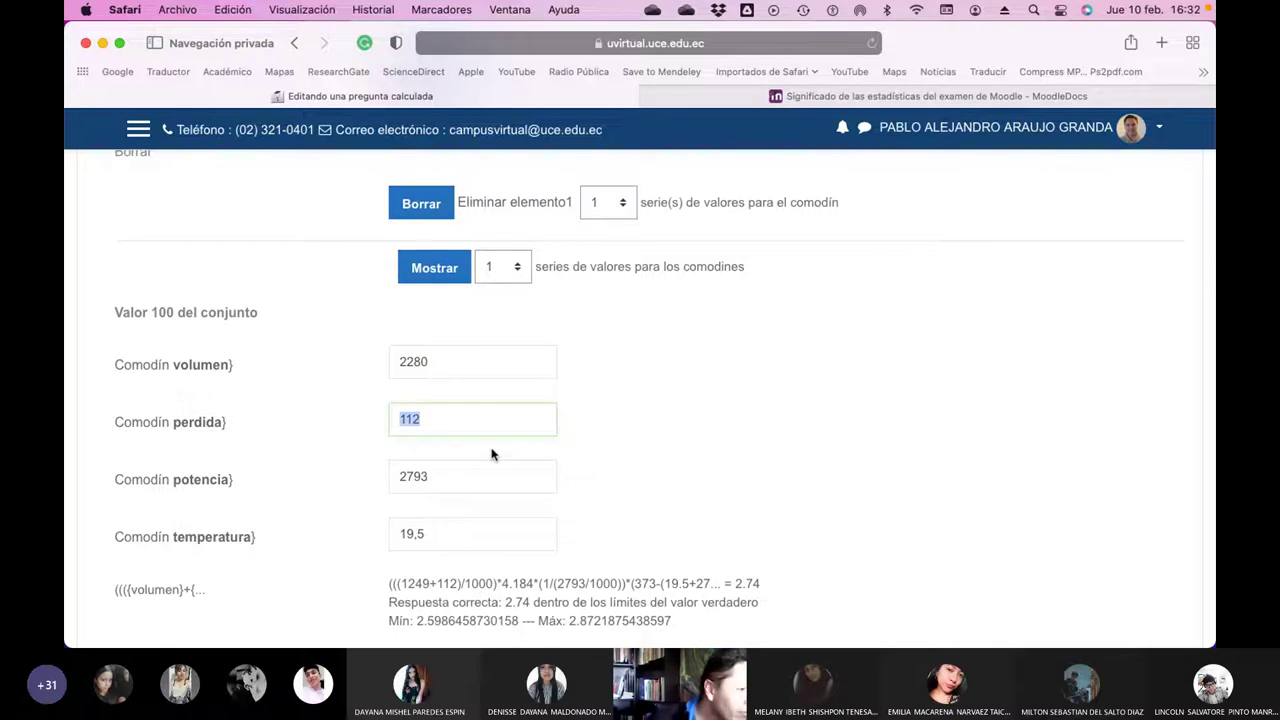
drag(443, 477, 395, 476)
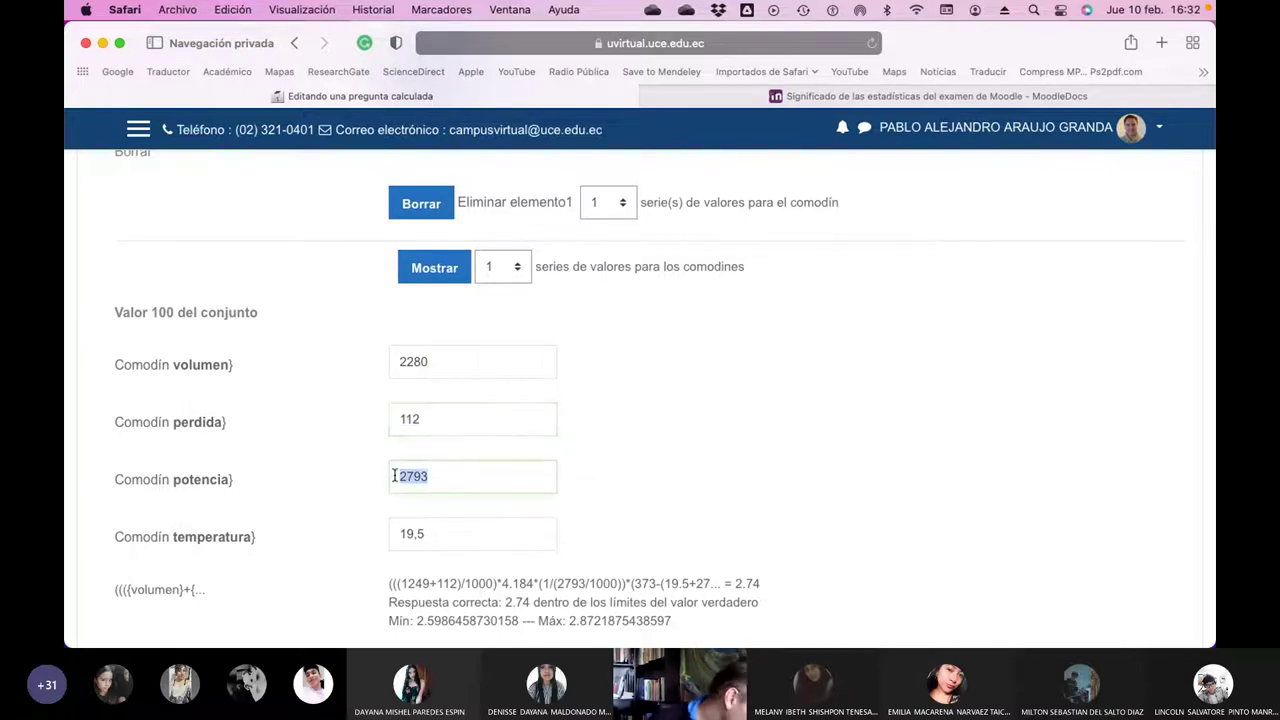
text(1168)
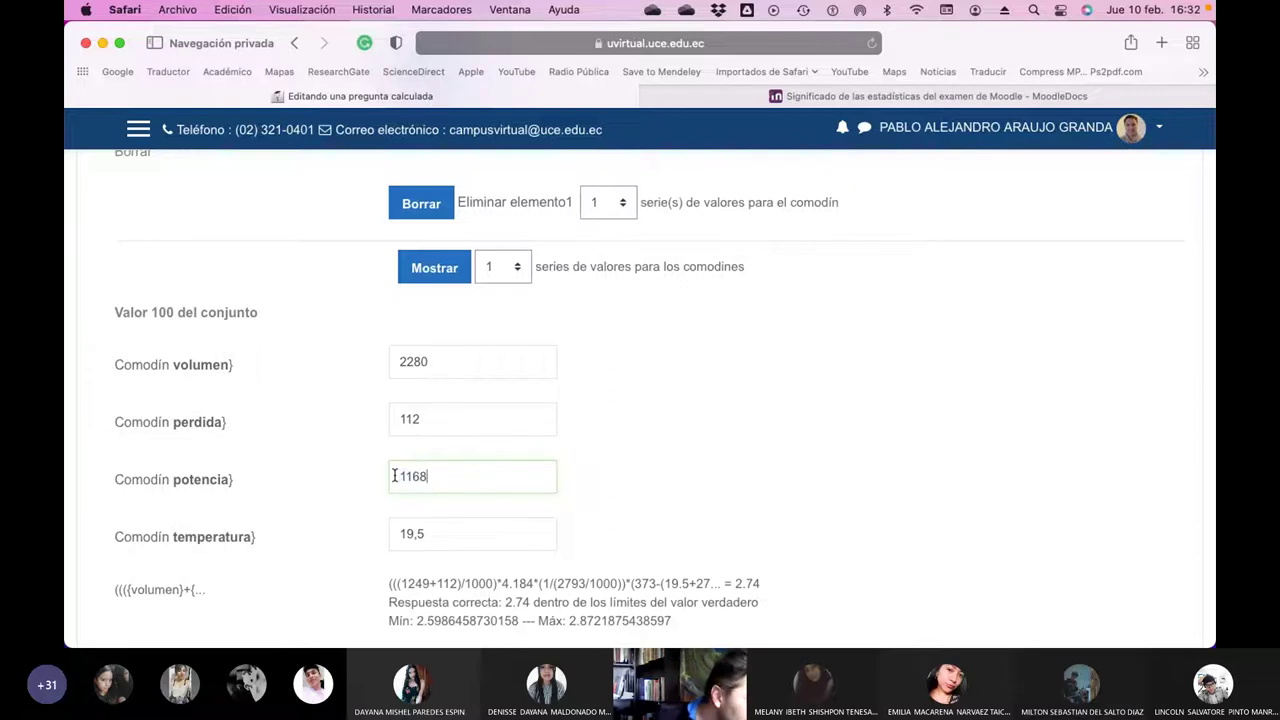
drag(430, 535, 394, 531)
text(23,8)
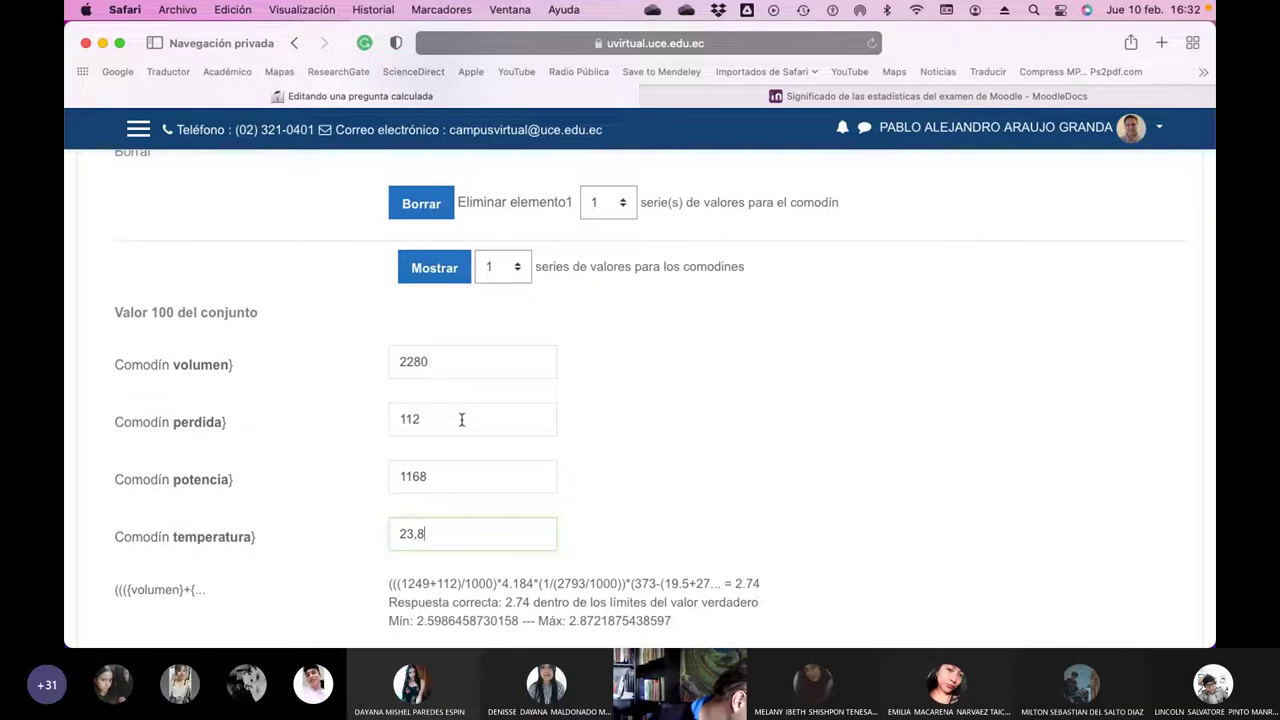
drag(444, 418, 391, 414)
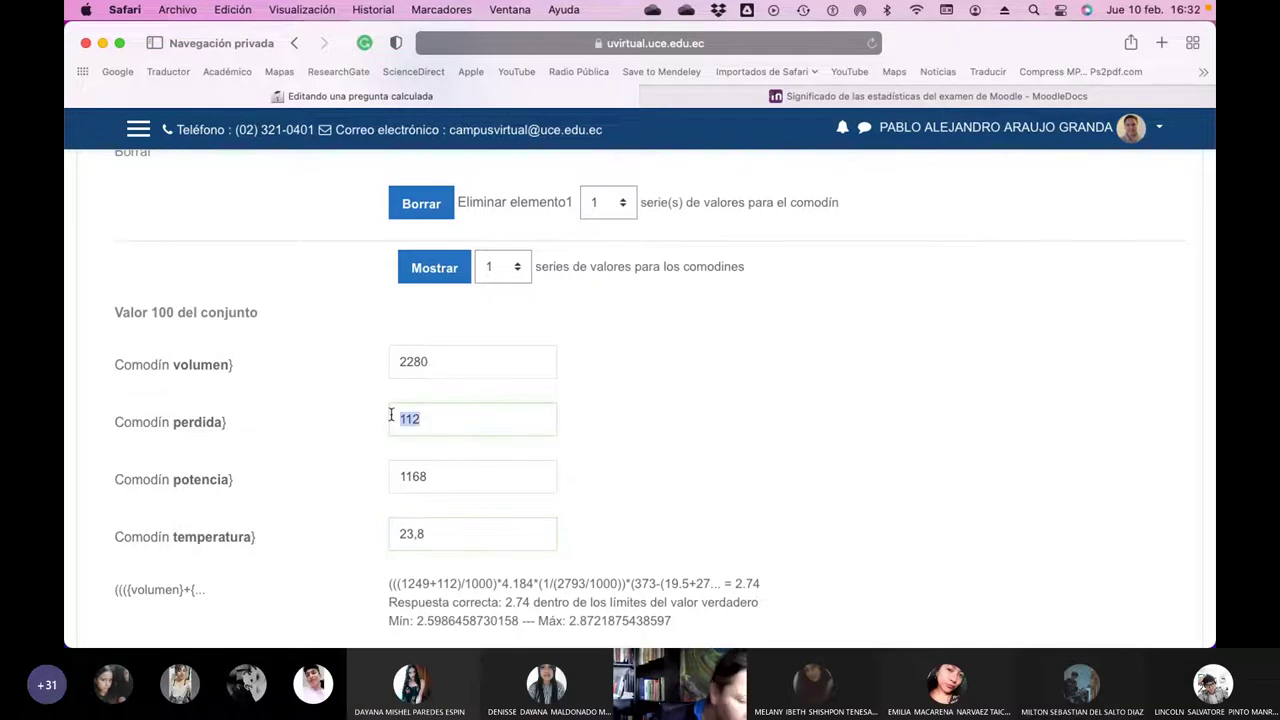
text(152)
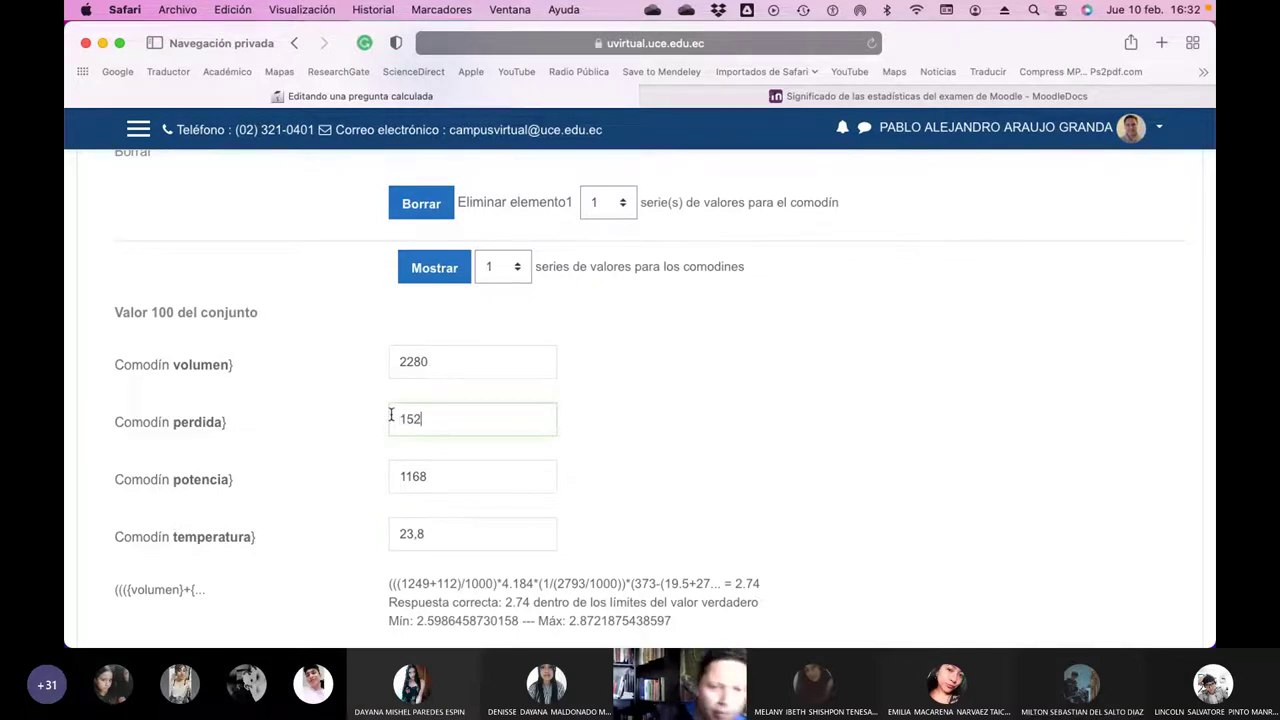
- Show one series of wildcard values again and check the formula's calculated answer for set 100
scroll(708, 464, down, 3)
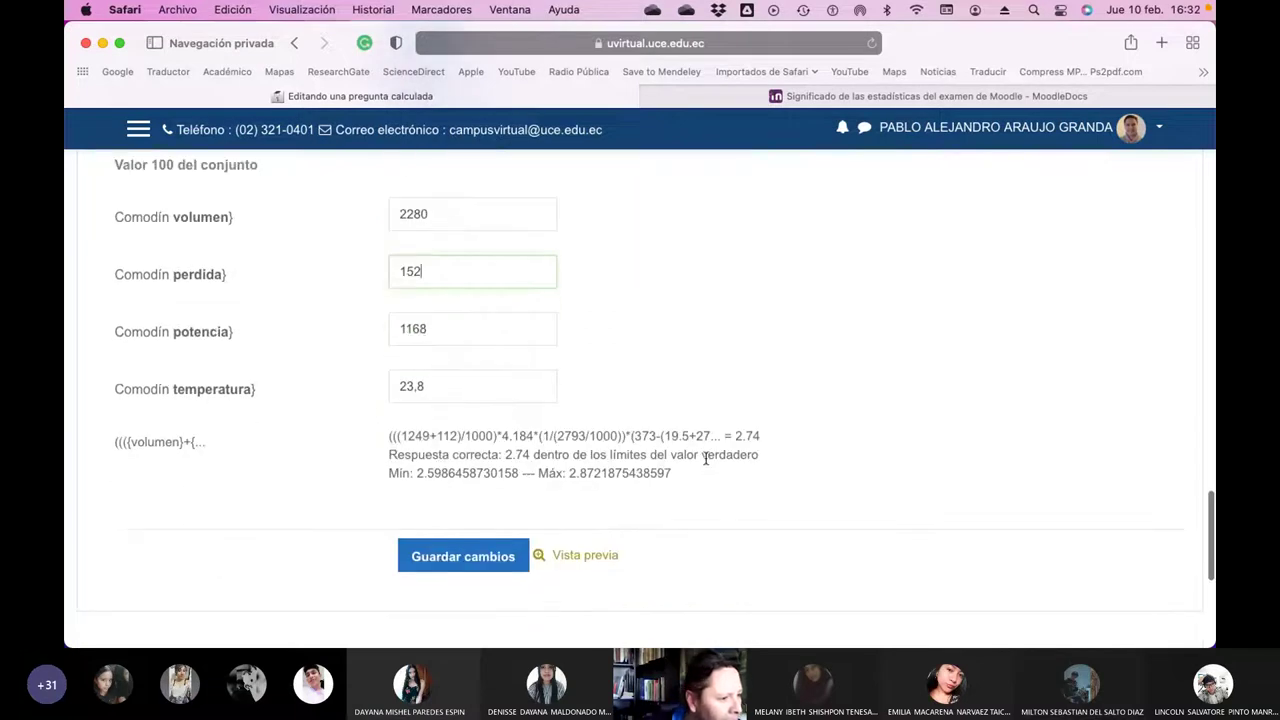
scroll(706, 460, up, 2)
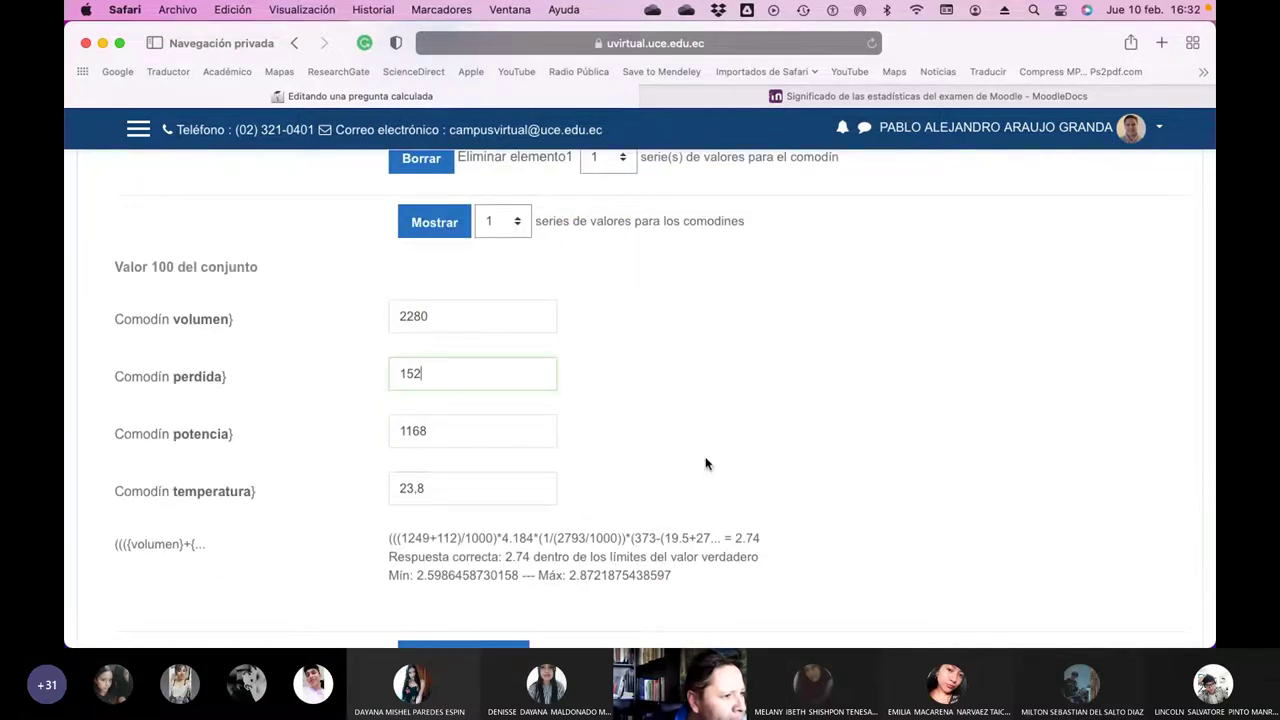
scroll(581, 318, down, 3)
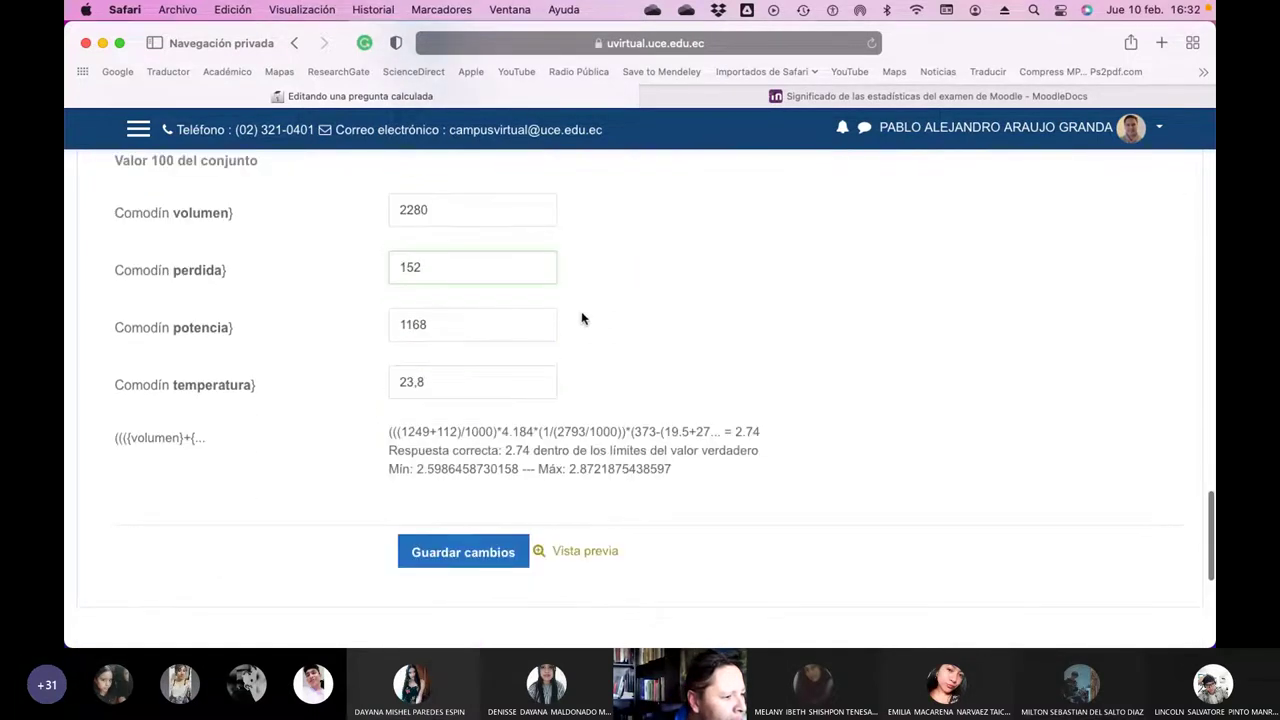
scroll(583, 331, up, 3)
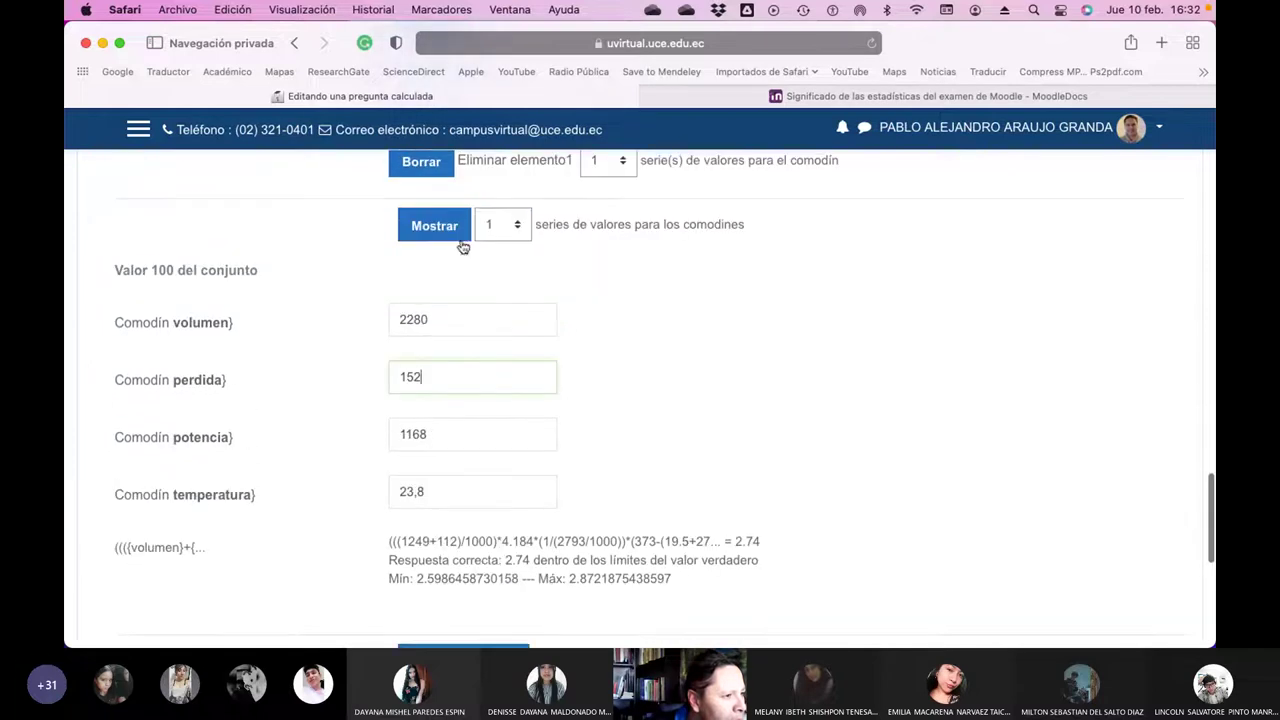
click(437, 228)
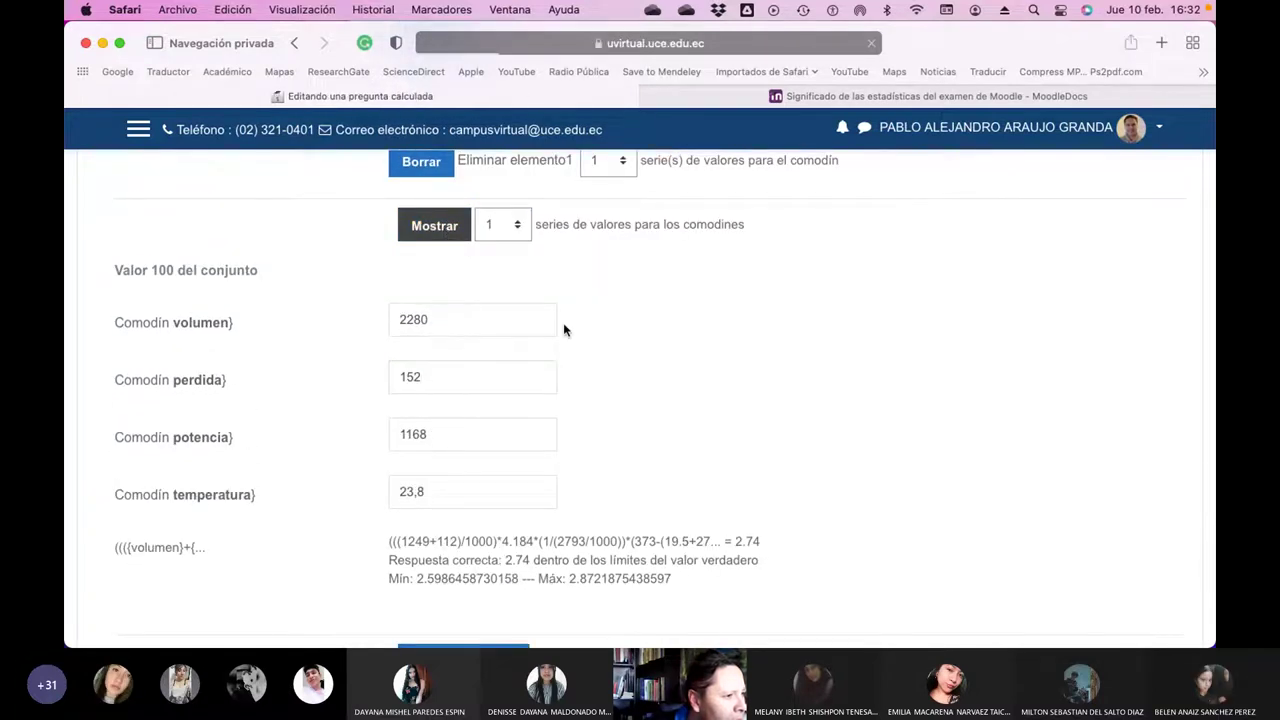
scroll(600, 360, down, 15)
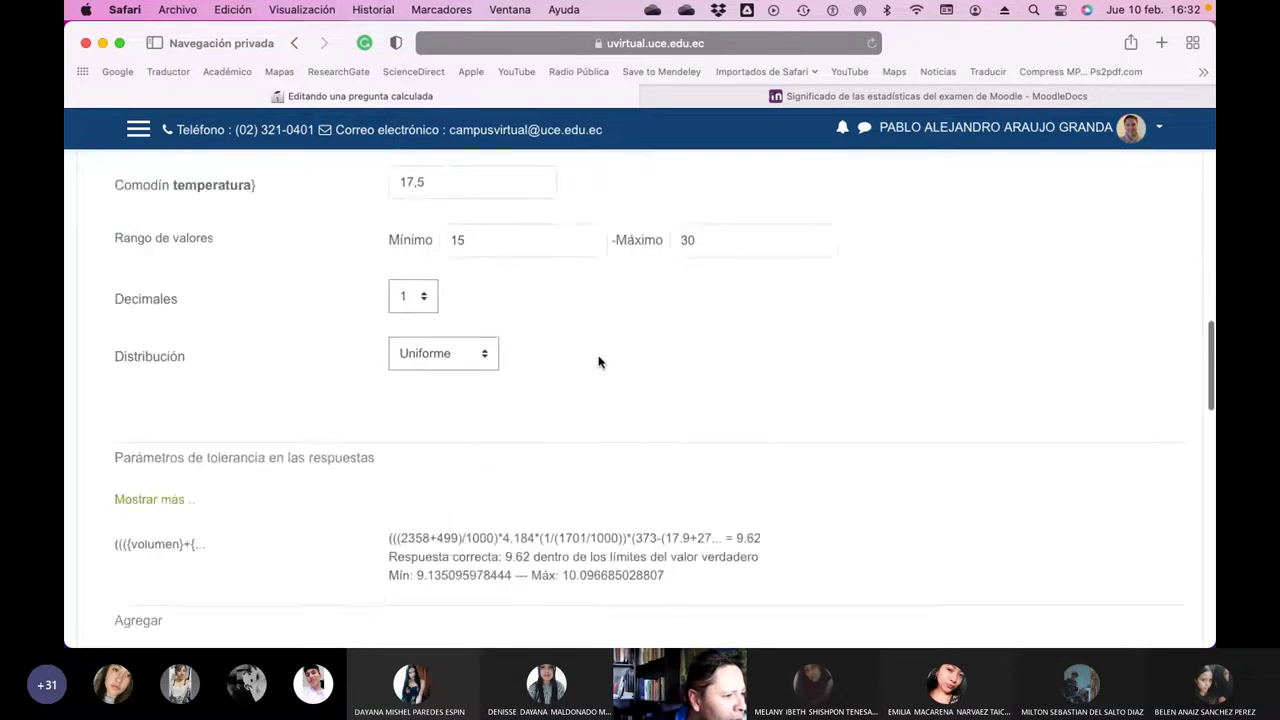
scroll(600, 362, down, 10)
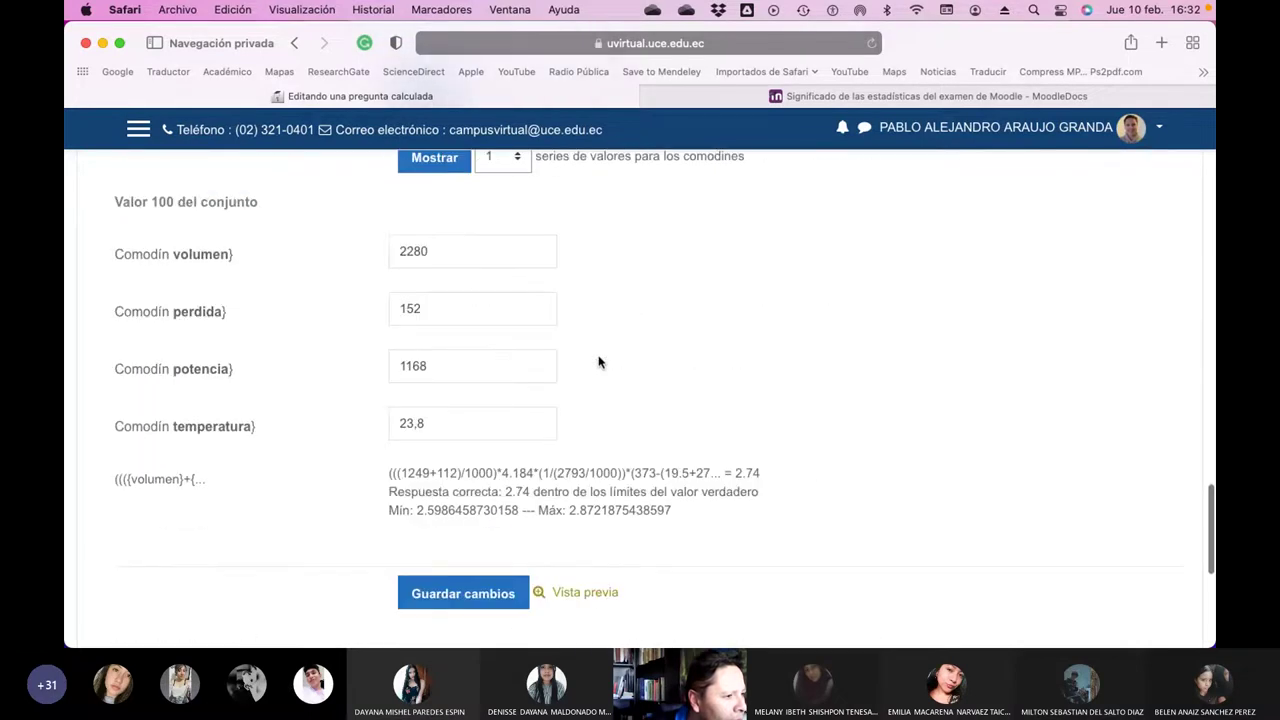
scroll(600, 362, down, 1)
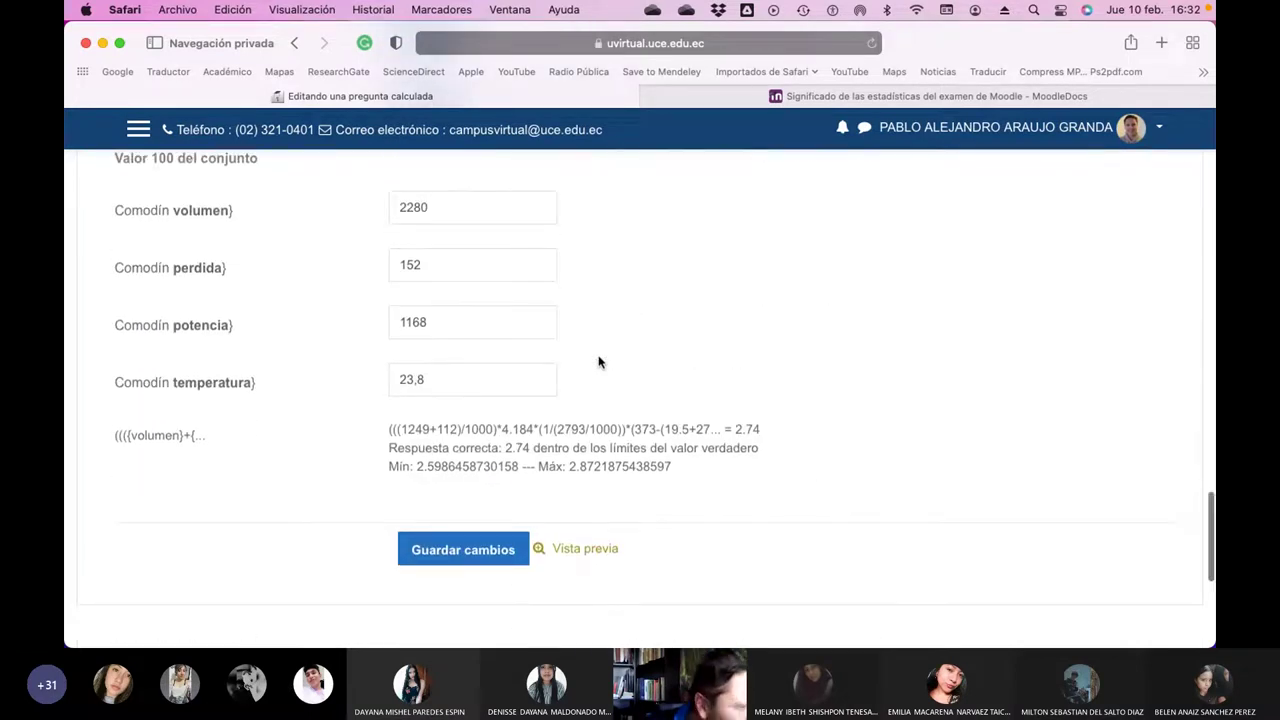
scroll(600, 362, up, 1)
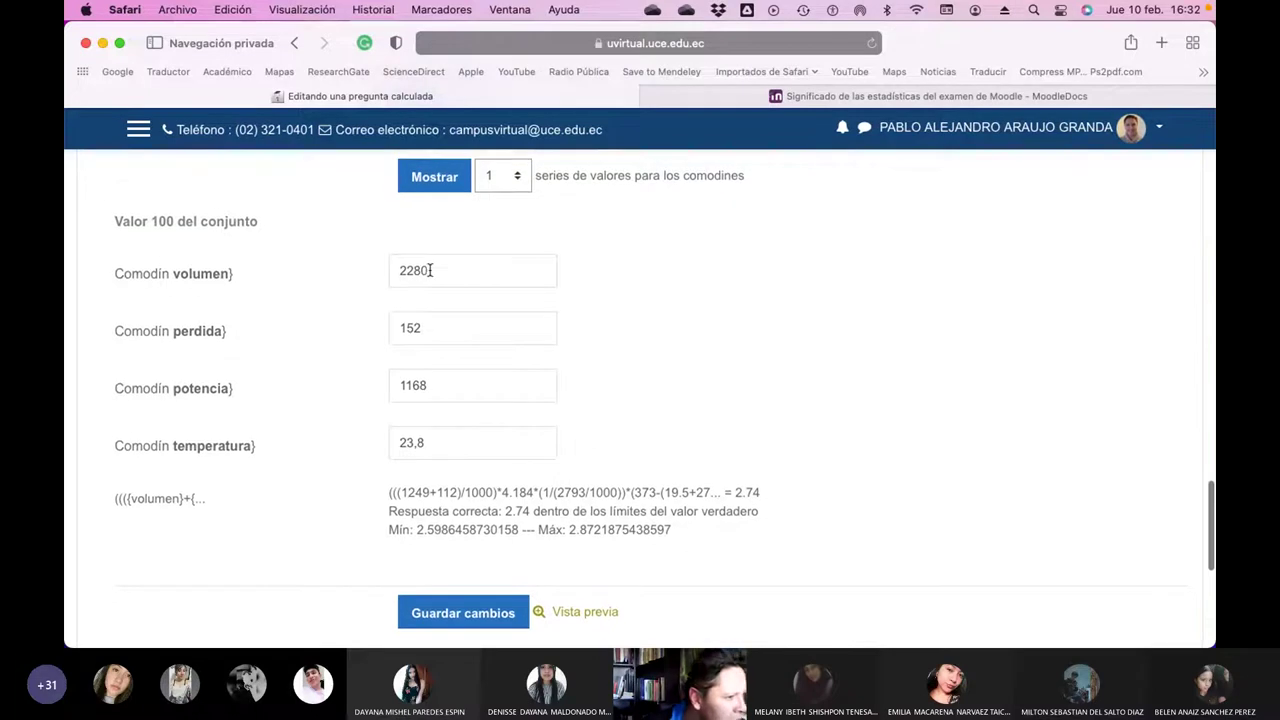
scroll(431, 285, up, 1)
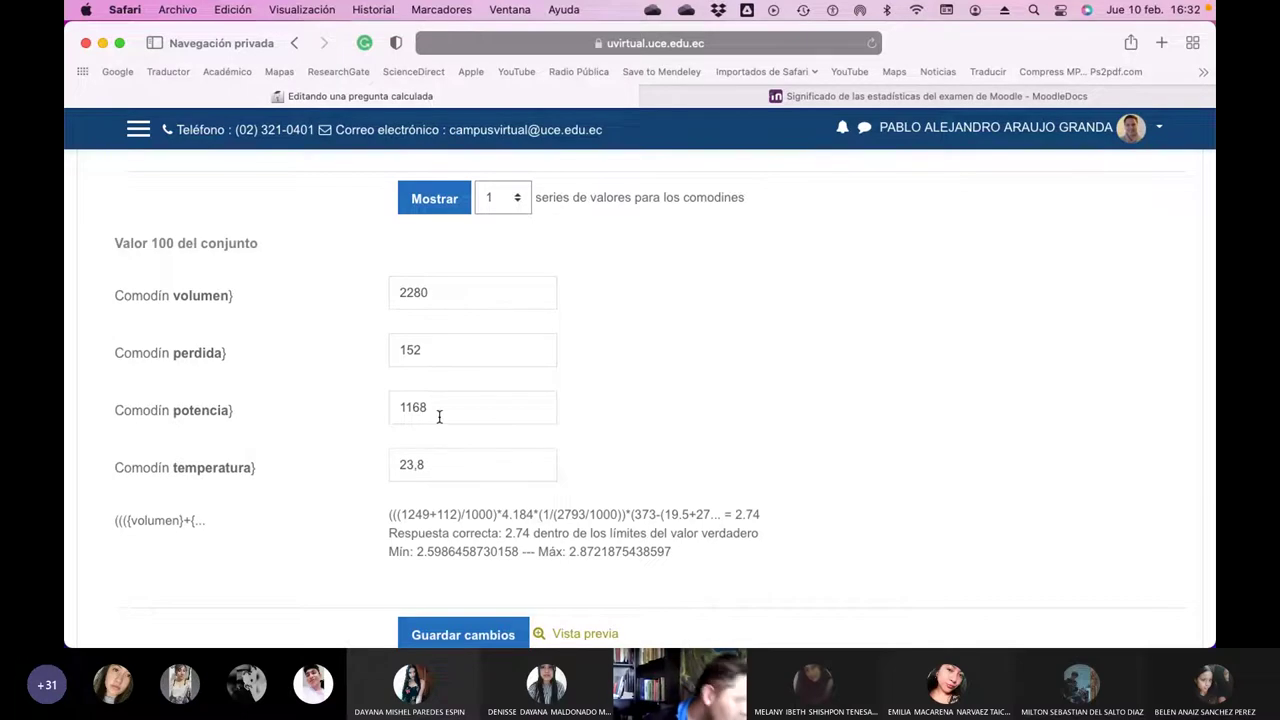
- Save the wildcard dataset changes and return to question 2 in the student's attempt review
scroll(486, 456, down, 3)
scroll(486, 456, down, 1)
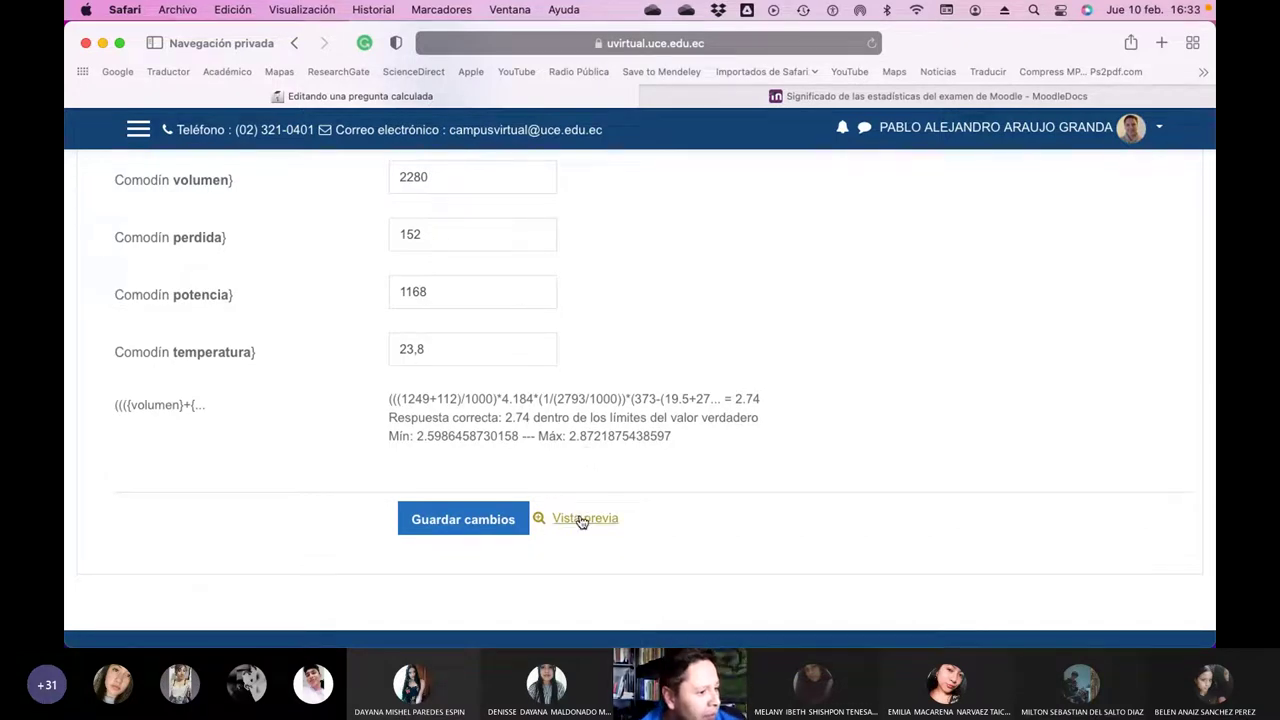
click(510, 522)
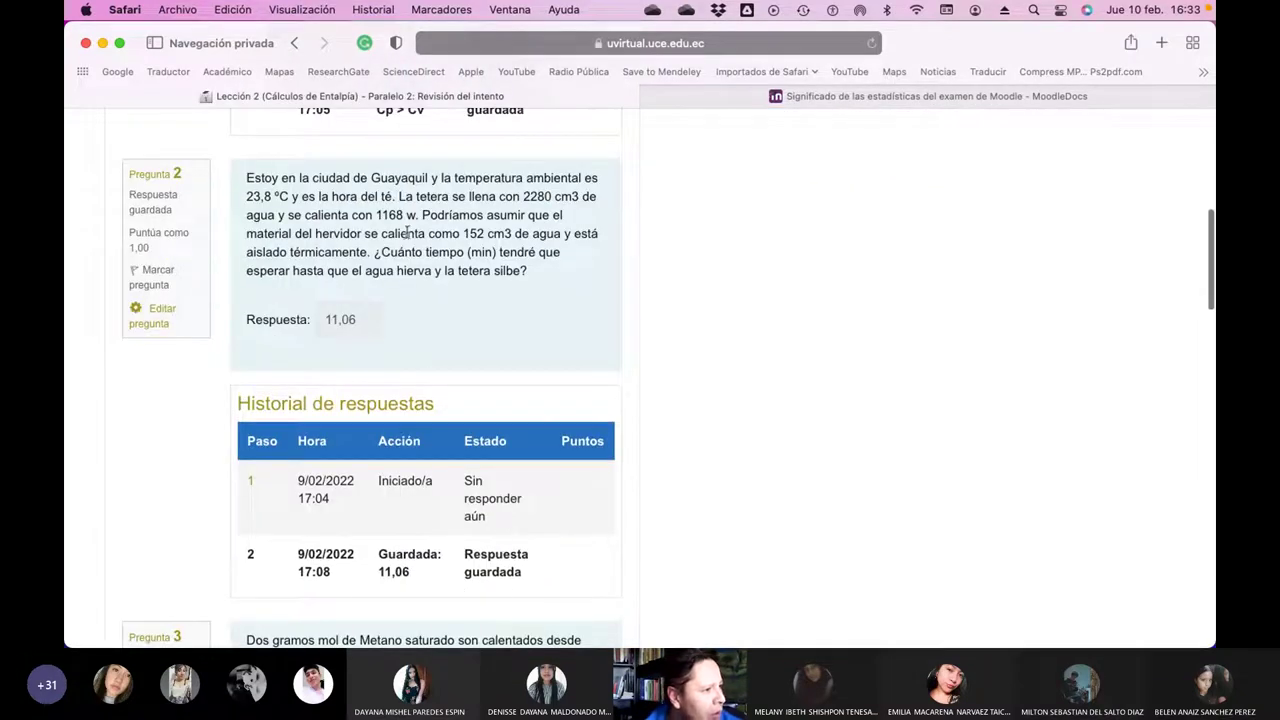
scroll(407, 232, down, 1)
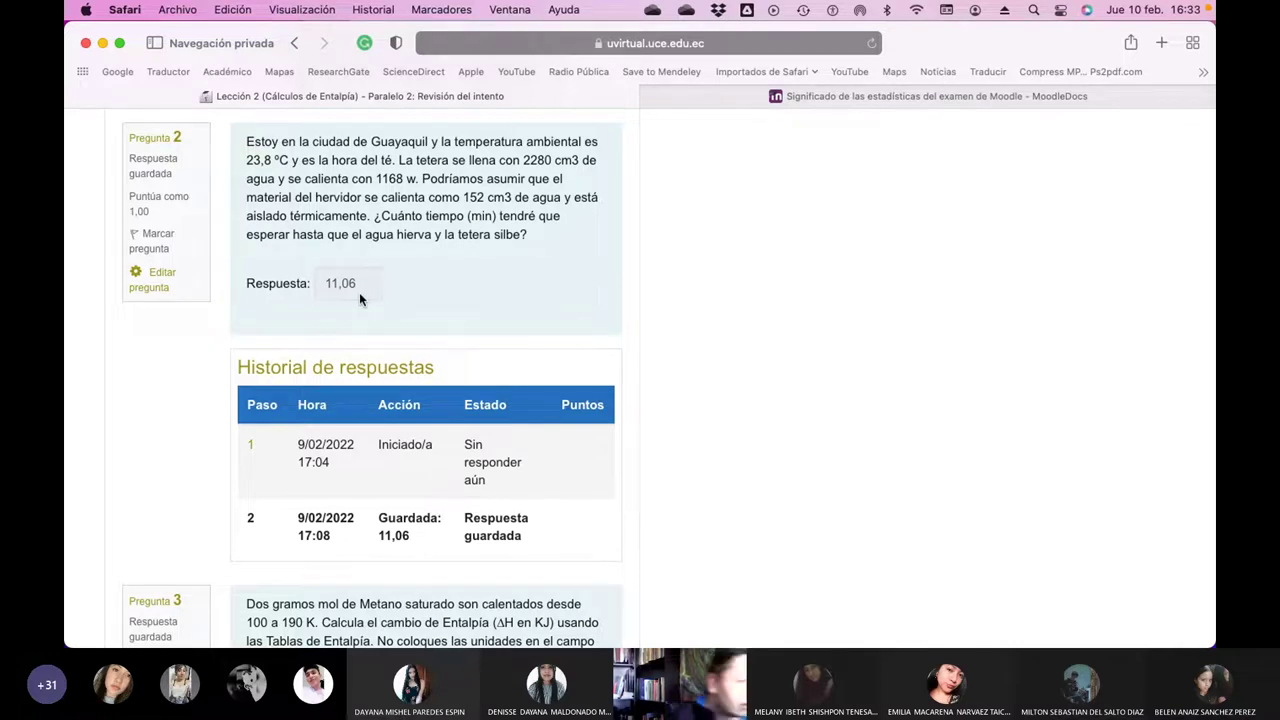
- Open question 3 on the enthalpy change of methane for editing, check its accepted answer and grade, and cancel the editing
scroll(452, 347, down, 8)
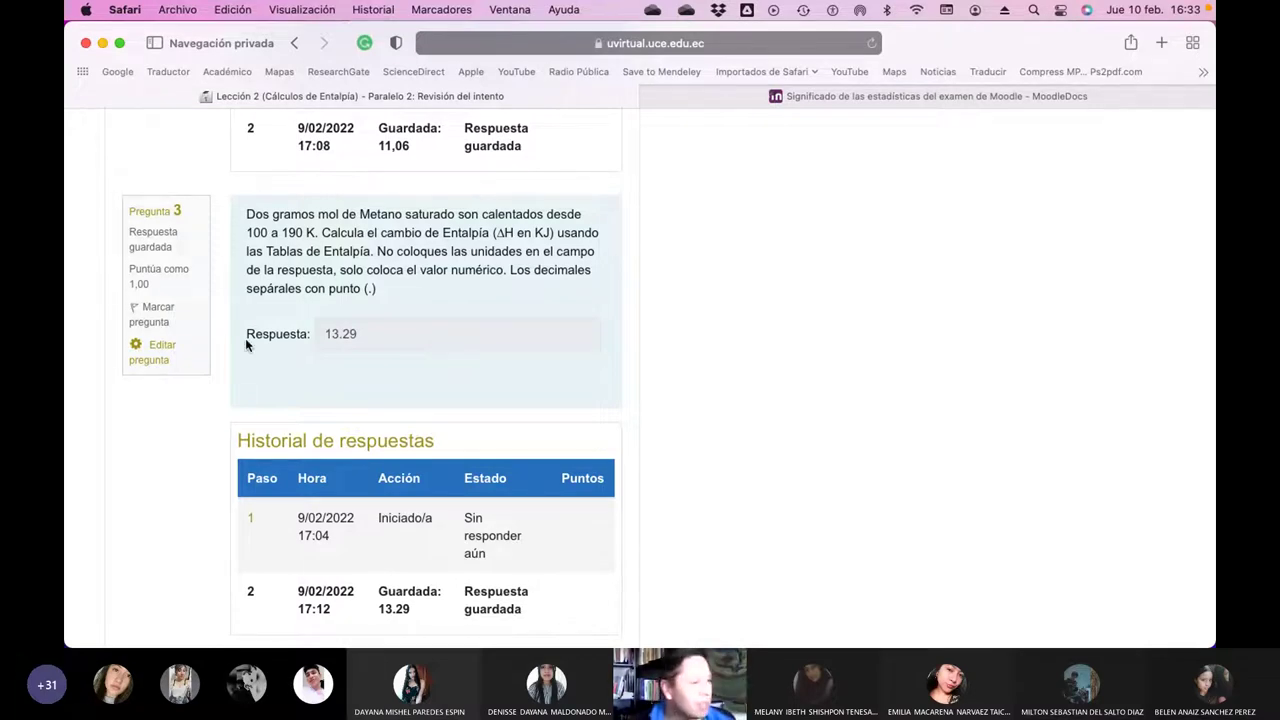
click(168, 354)
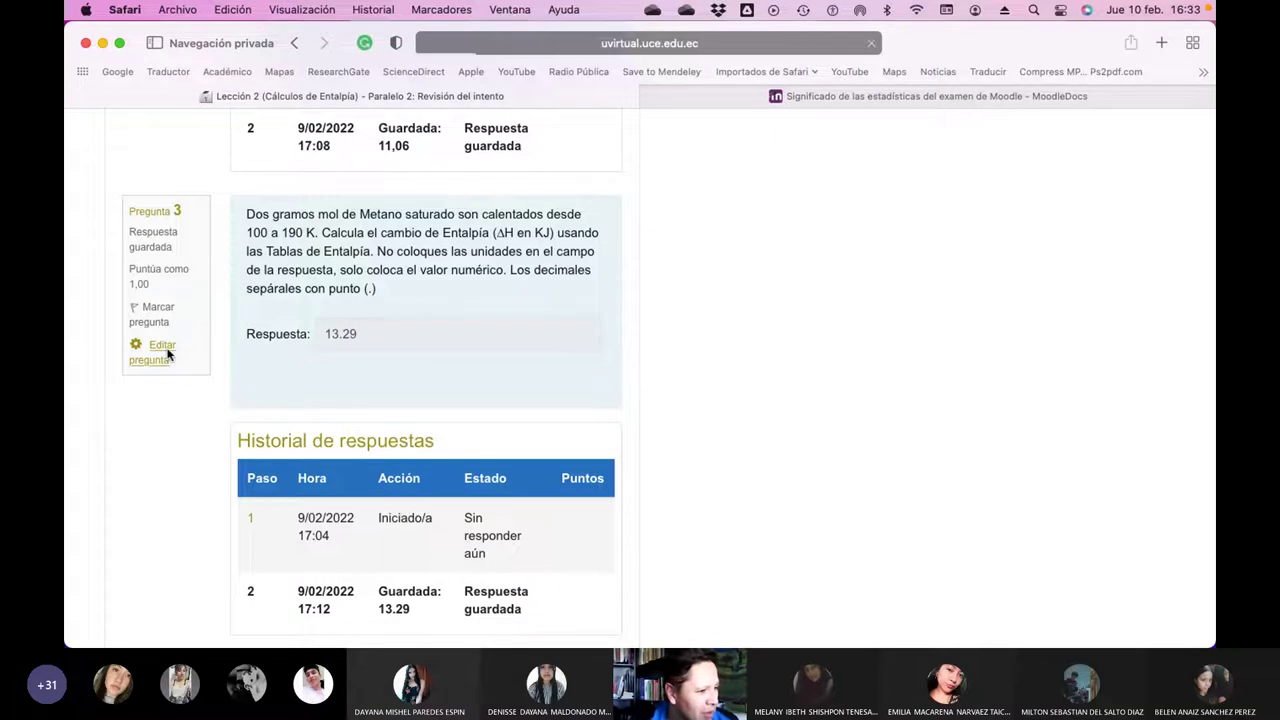
scroll(305, 348, down, 15)
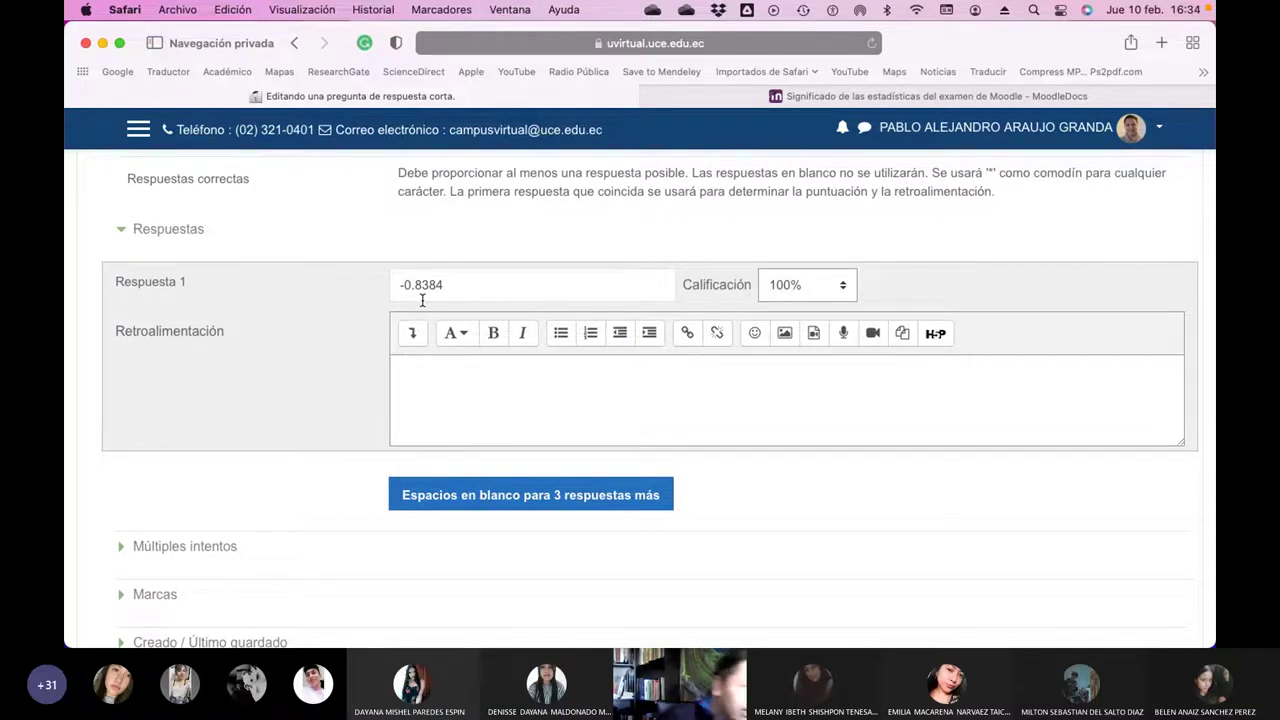
scroll(530, 334, down, 10)
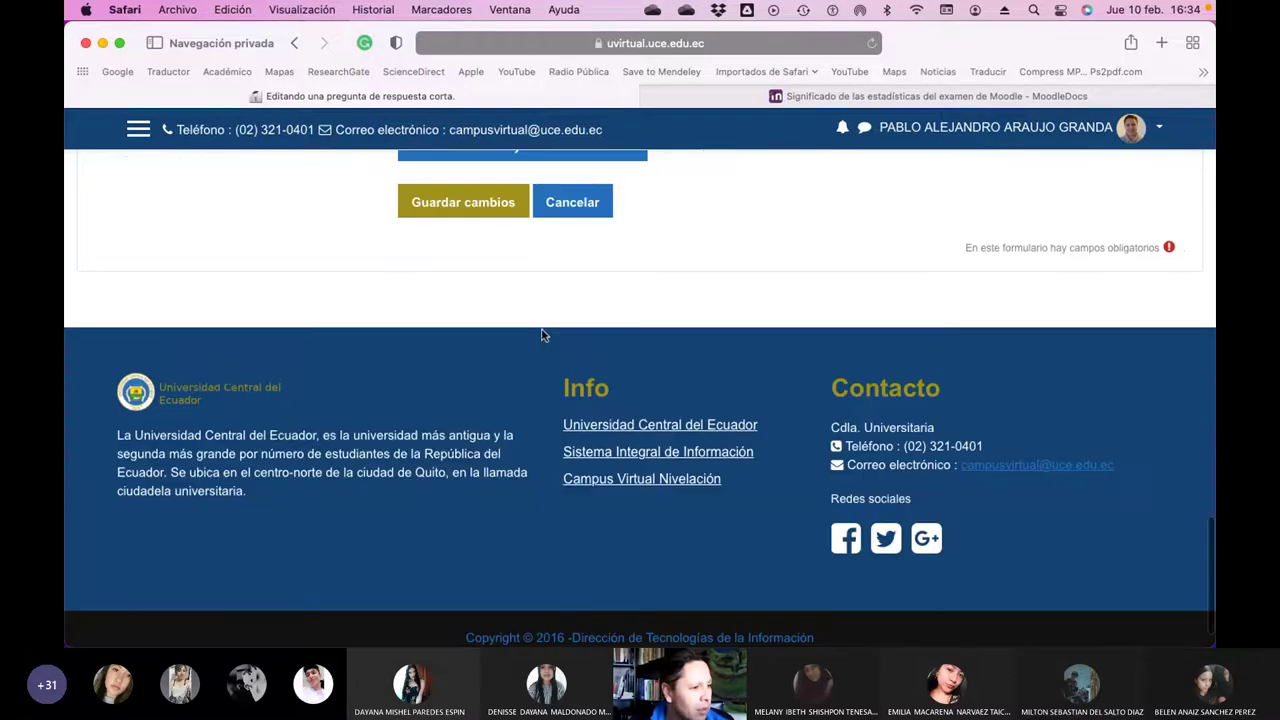
click(575, 205)
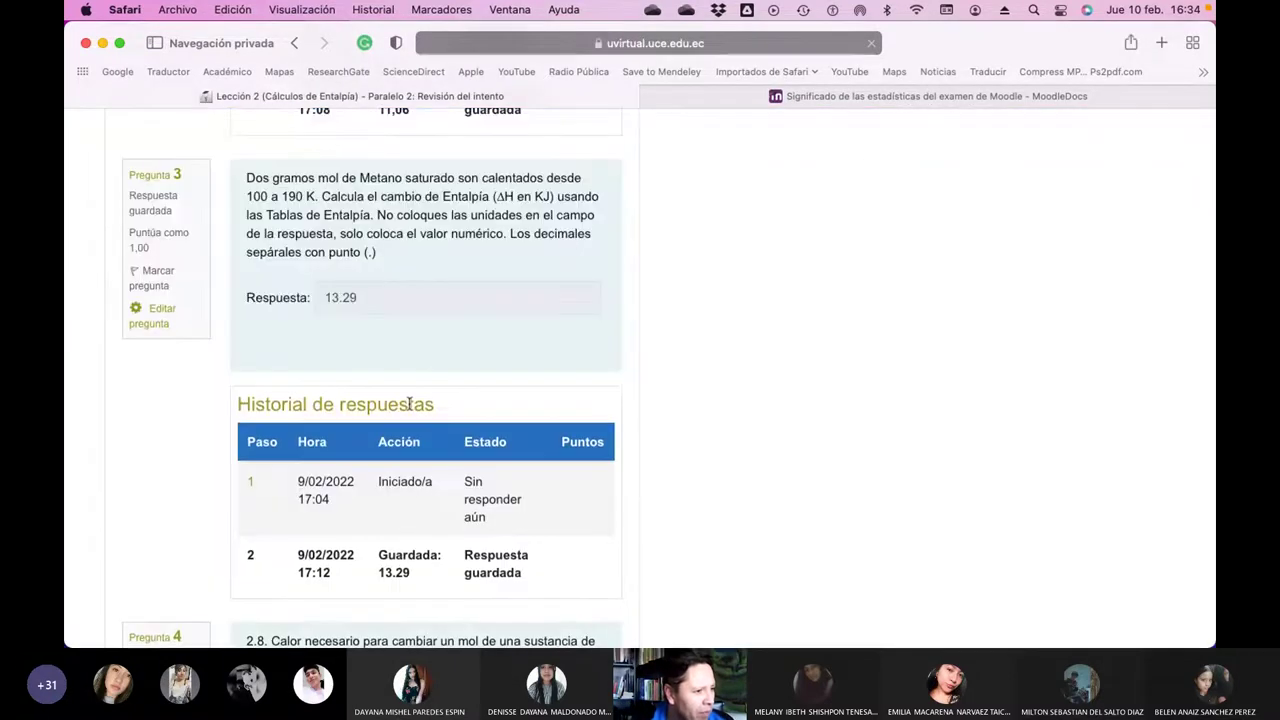
- Open question 4 for editing, check which of its choices is graded as correct, and return to the attempt review
scroll(460, 326, down, 5)
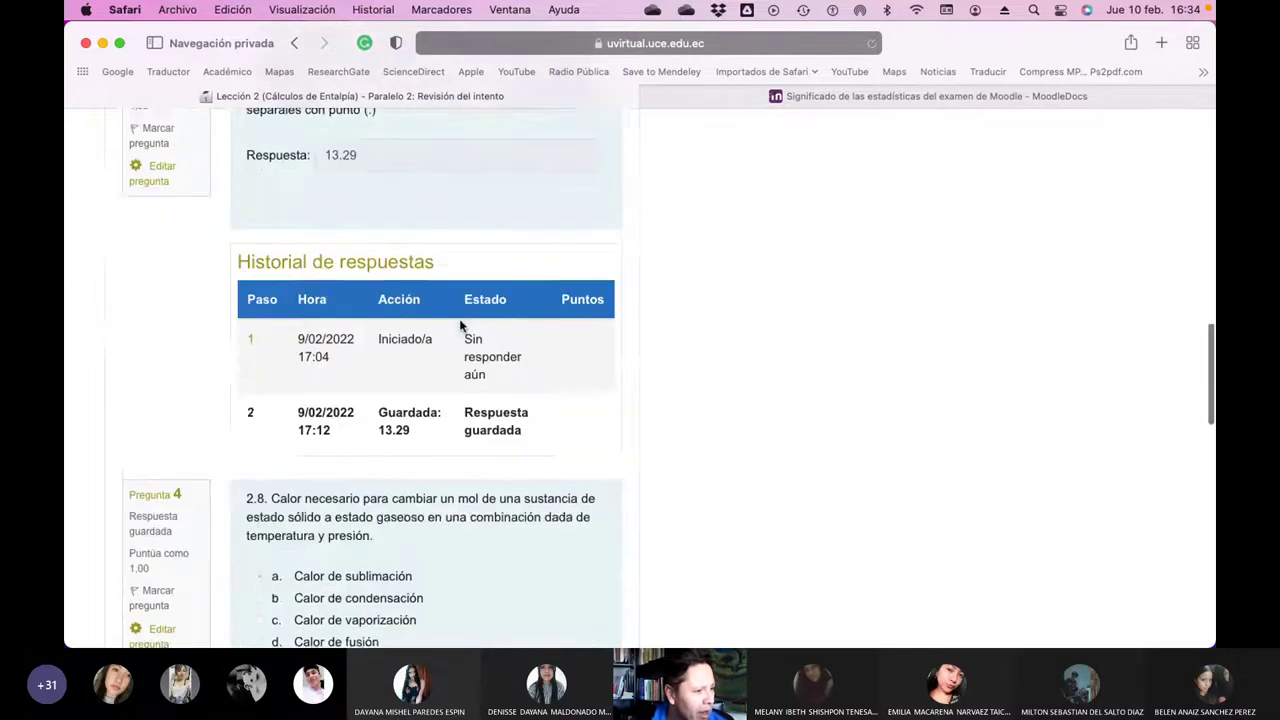
scroll(460, 326, down, 1)
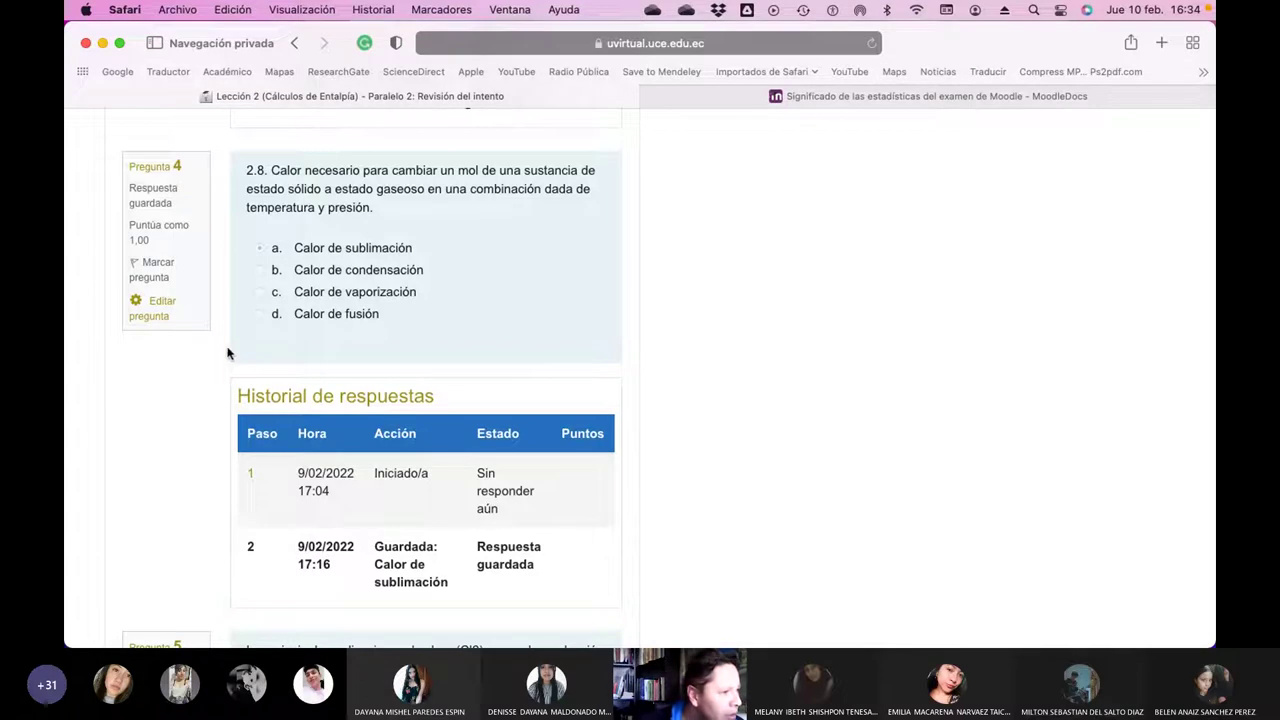
click(166, 306)
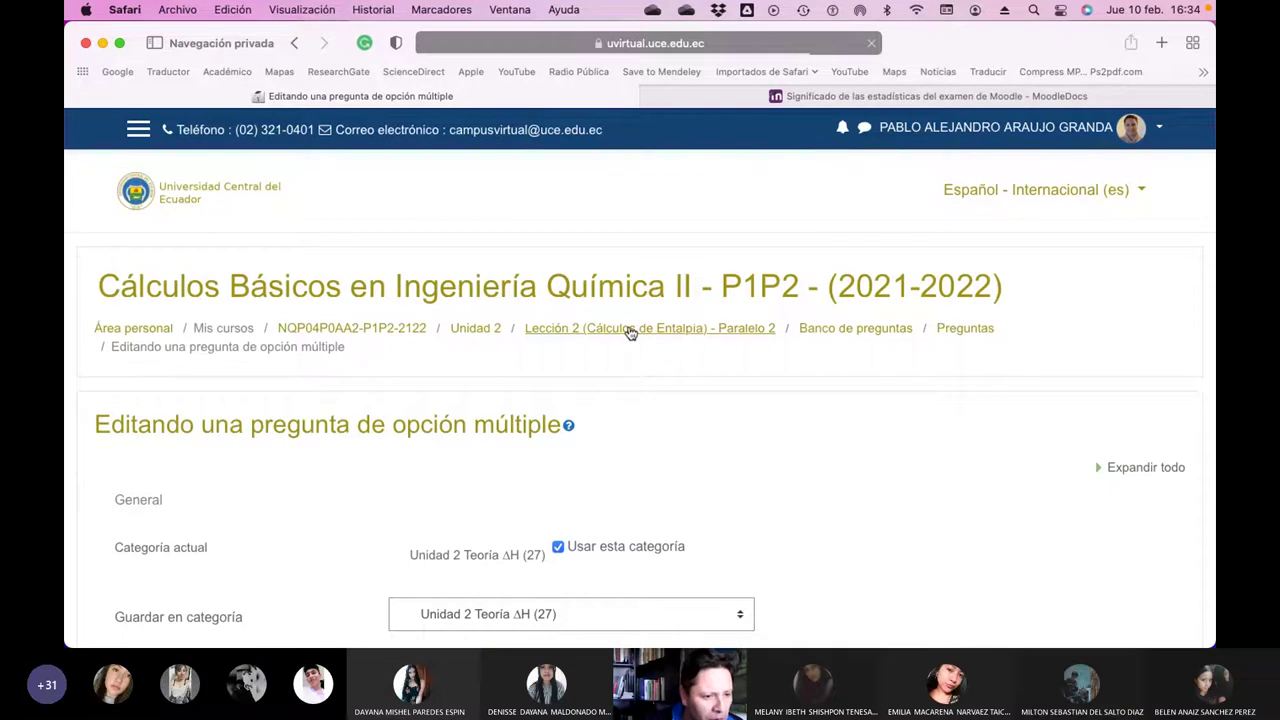
scroll(1003, 451, down, 10)
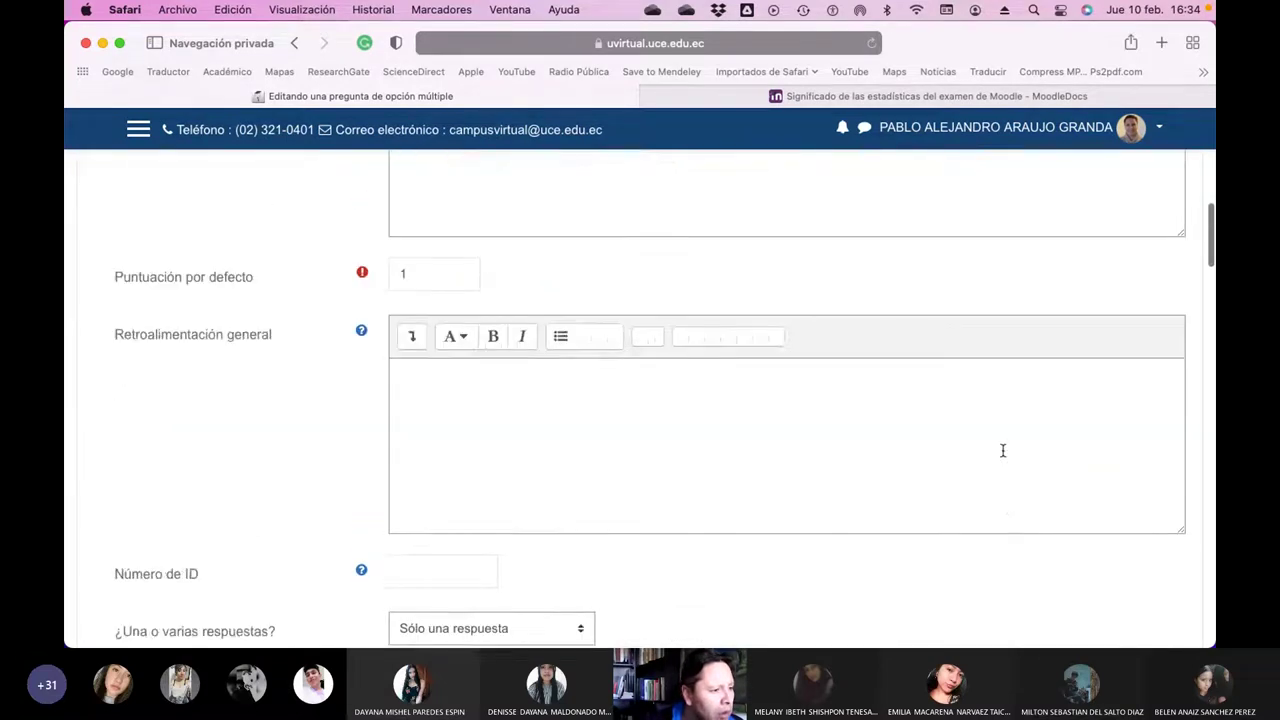
scroll(1003, 451, down, 10)
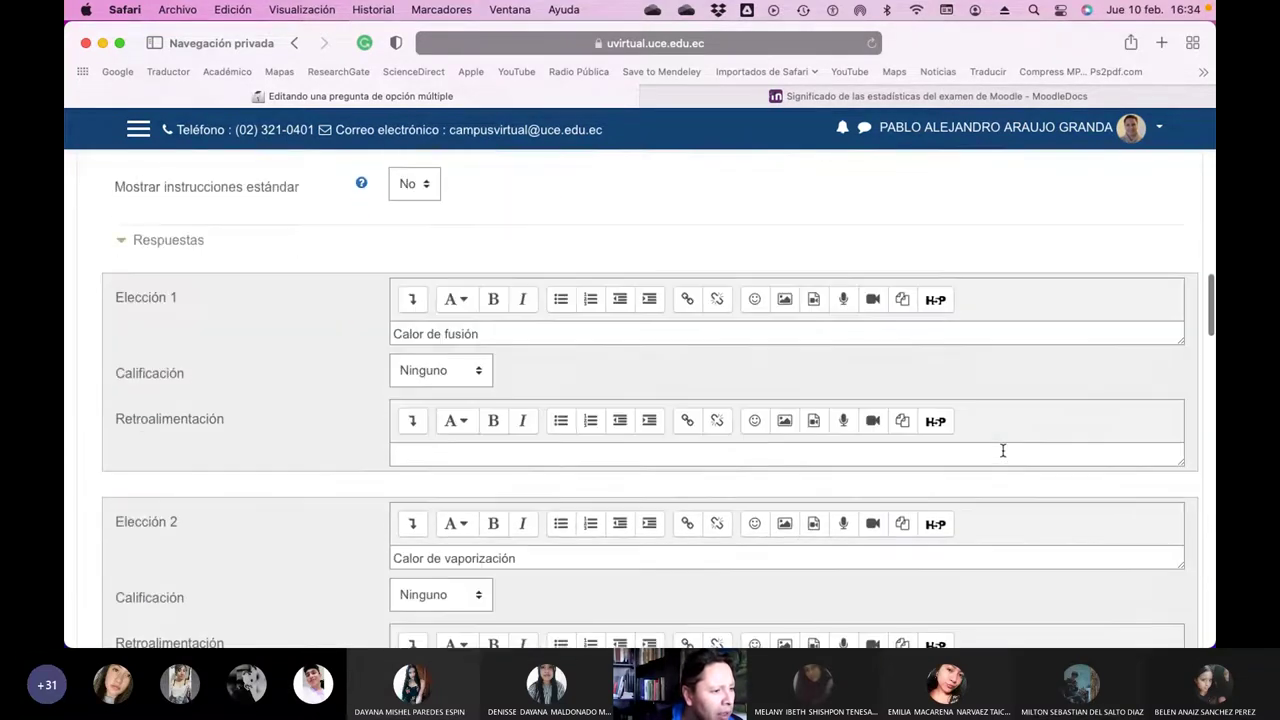
scroll(1003, 451, down, 10)
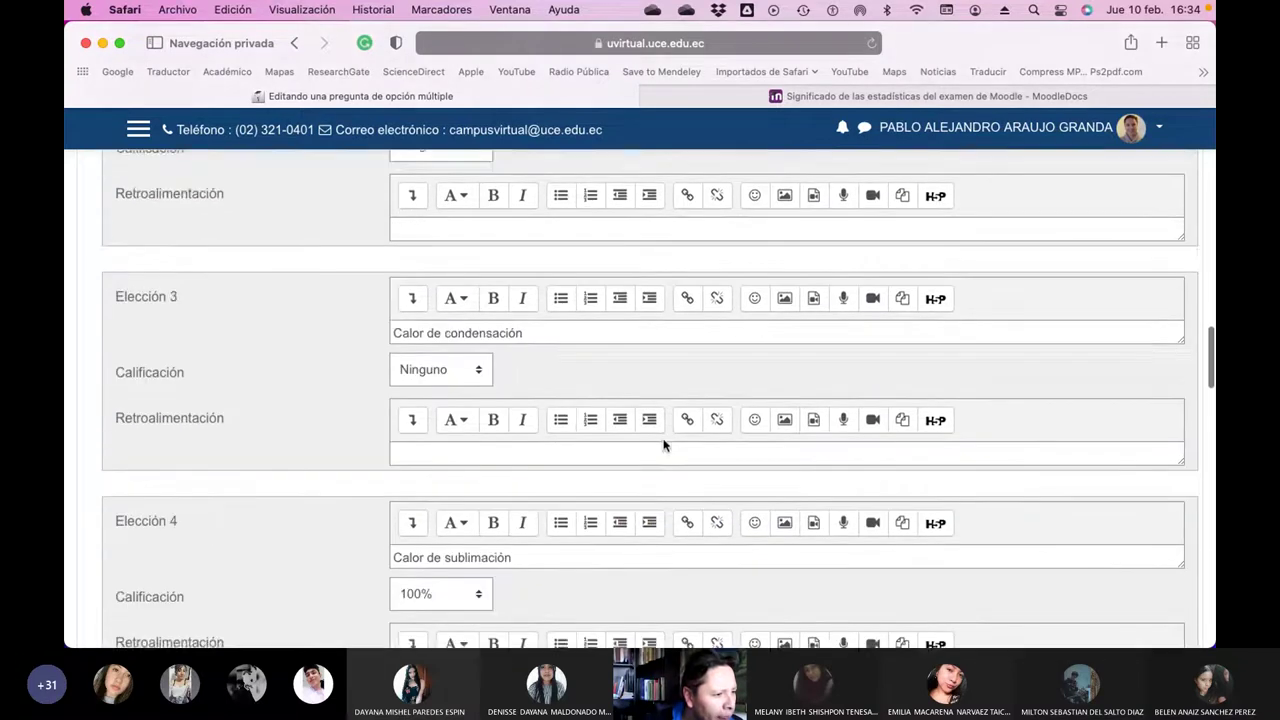
scroll(664, 445, down, 6)
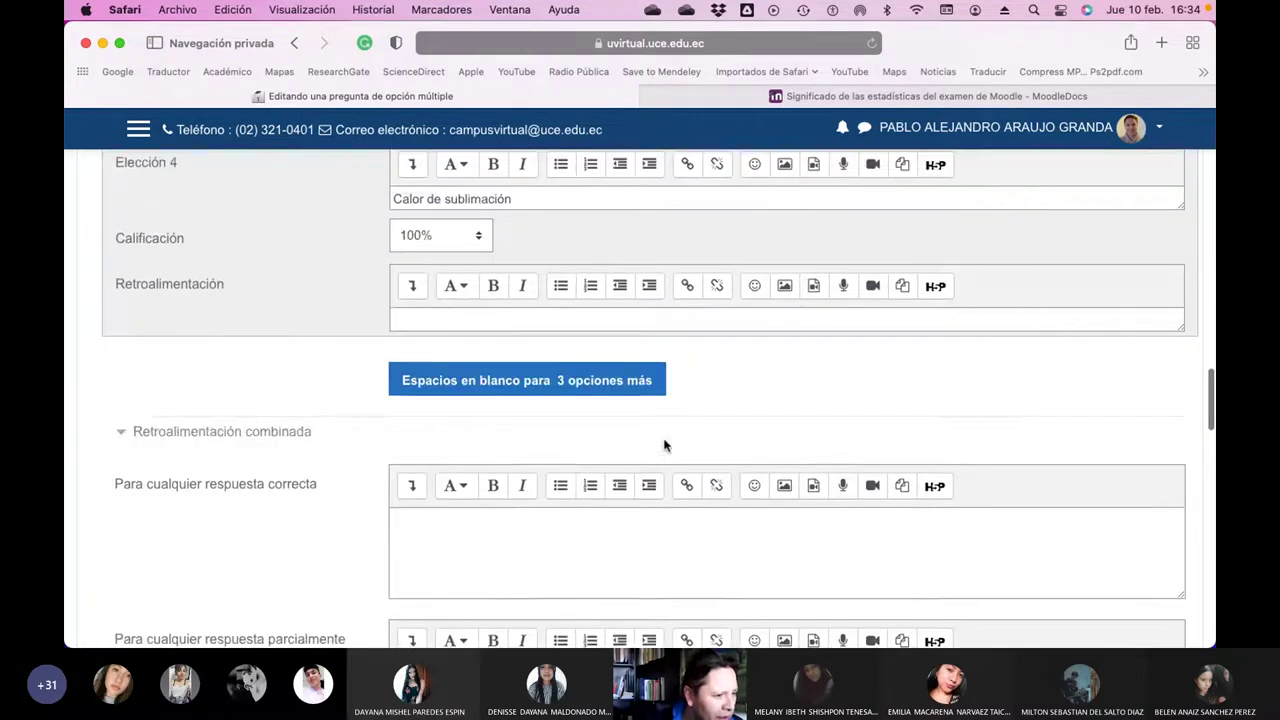
scroll(664, 445, down, 15)
scroll(664, 445, down, 5)
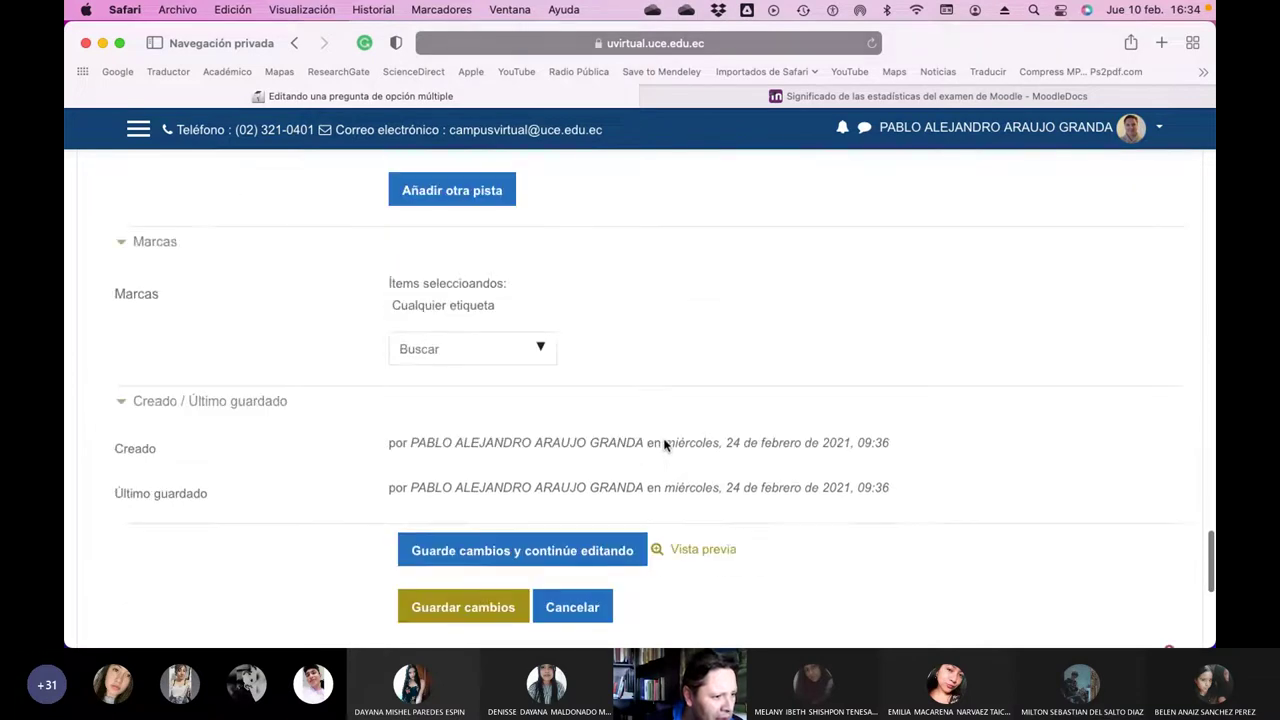
click(600, 436)
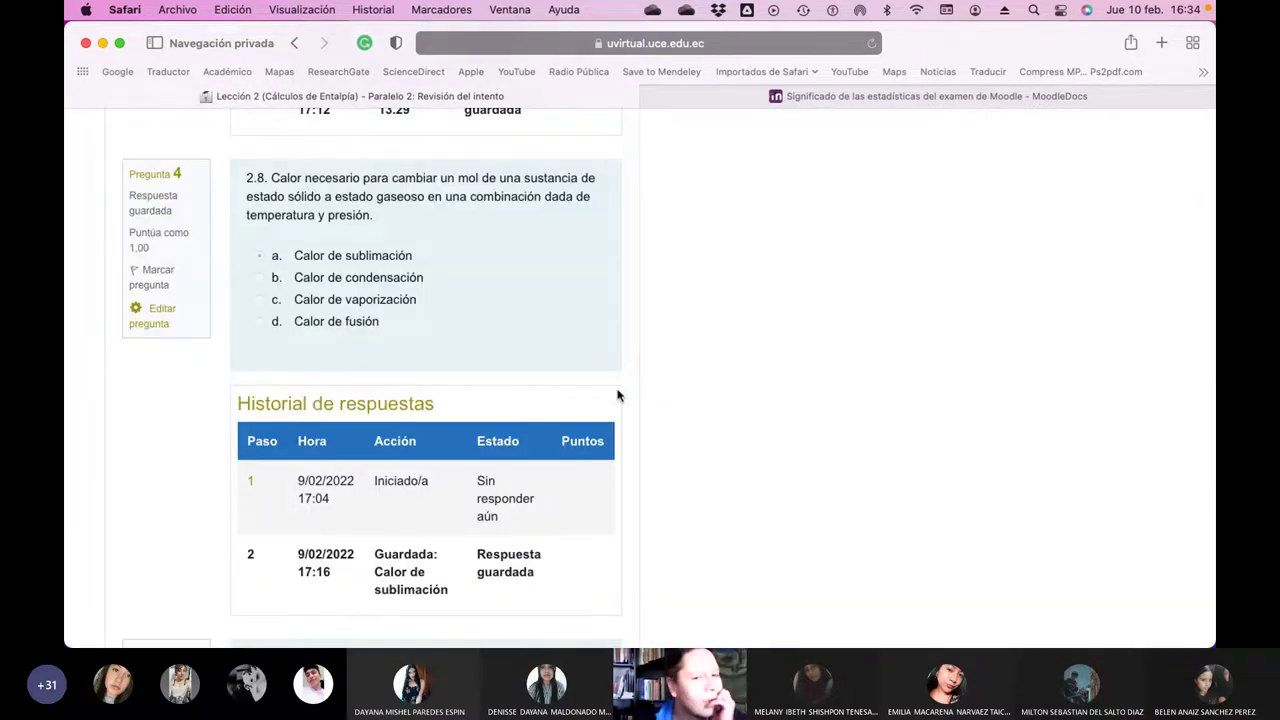
- Read question 5 on chlorine, expand all sections of its editing form to check the answer formula and tolerance, and cancel
scroll(578, 367, down, 5)
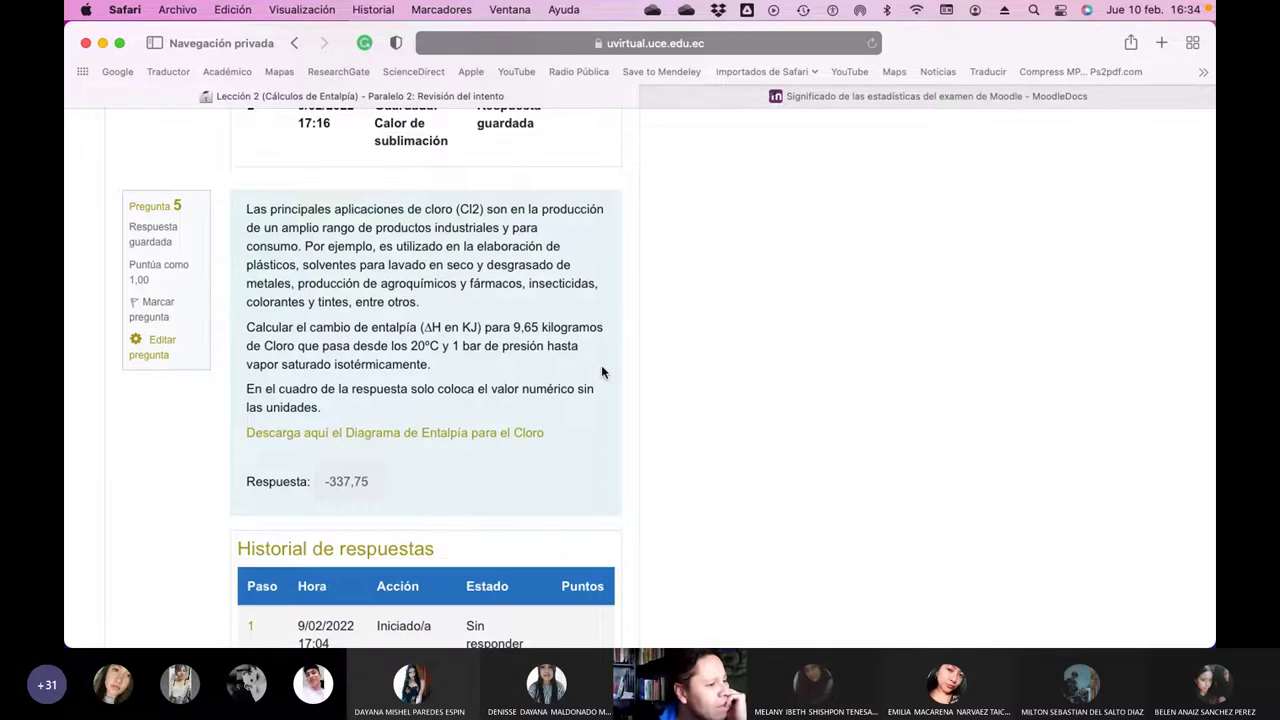
scroll(601, 372, down, 2)
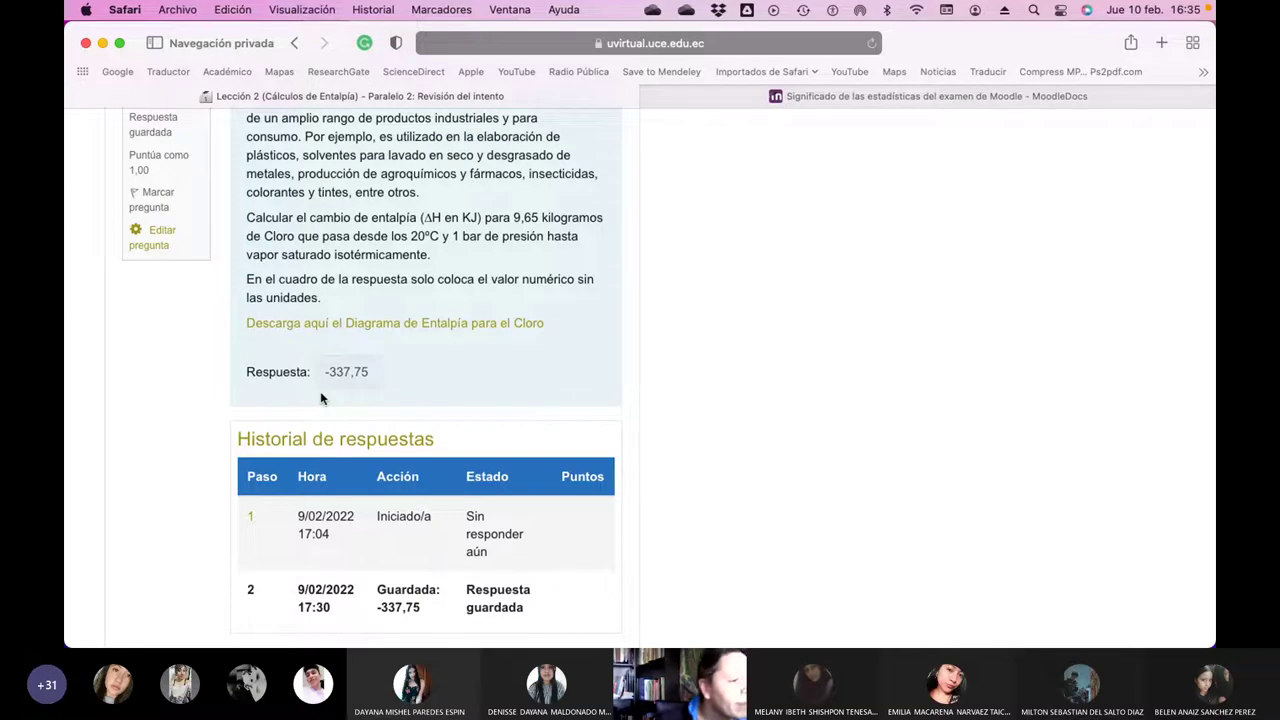
scroll(594, 326, up, 3)
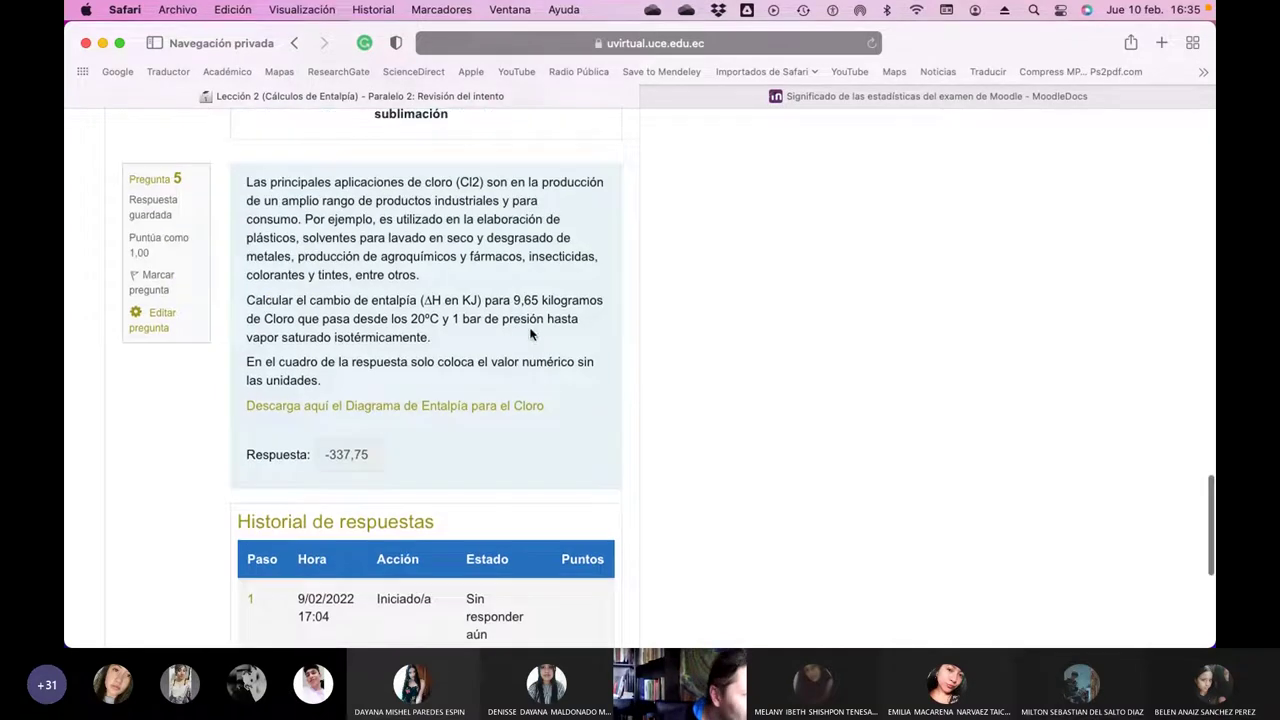
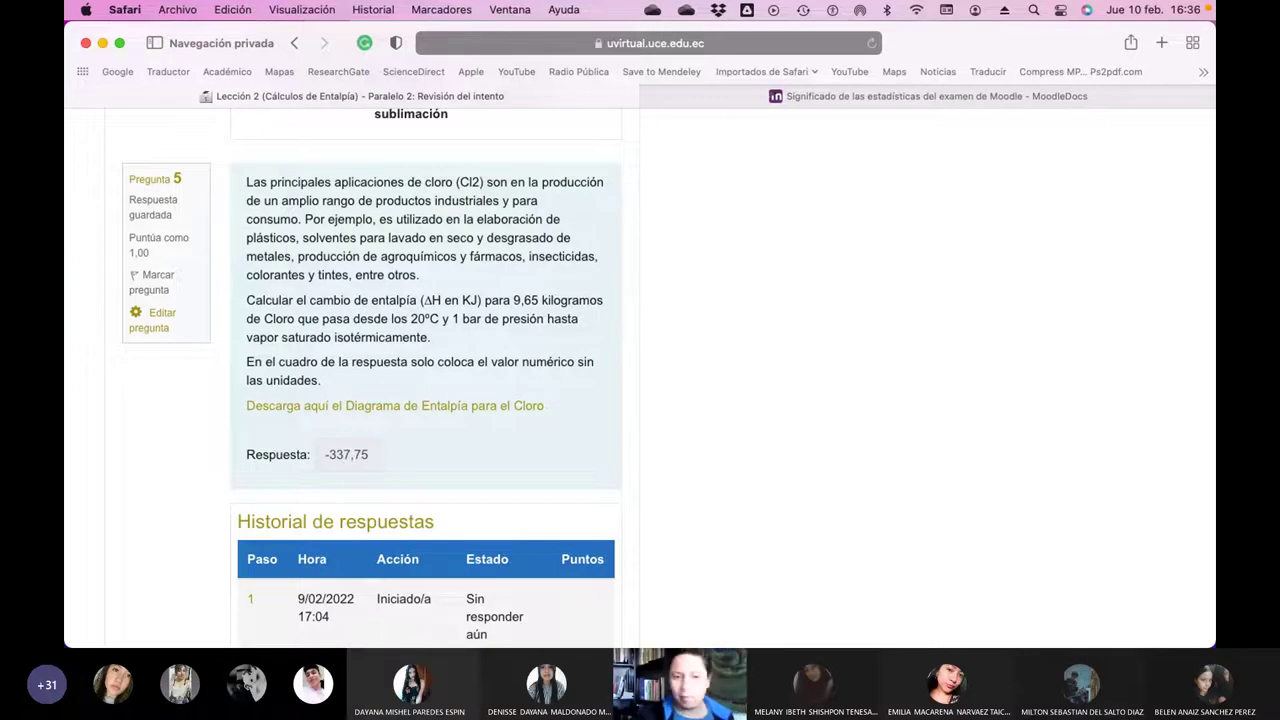
click(153, 318)
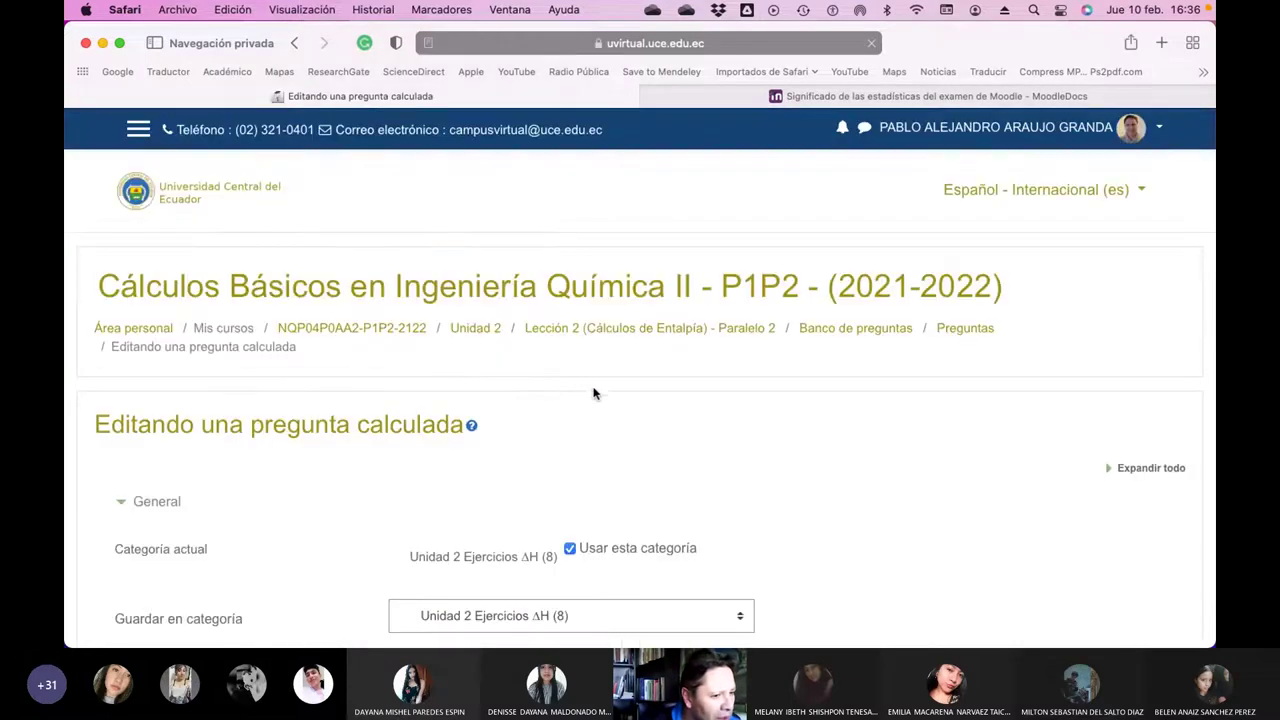
click(1107, 467)
scroll(977, 470, down, 5)
scroll(977, 470, down, 15)
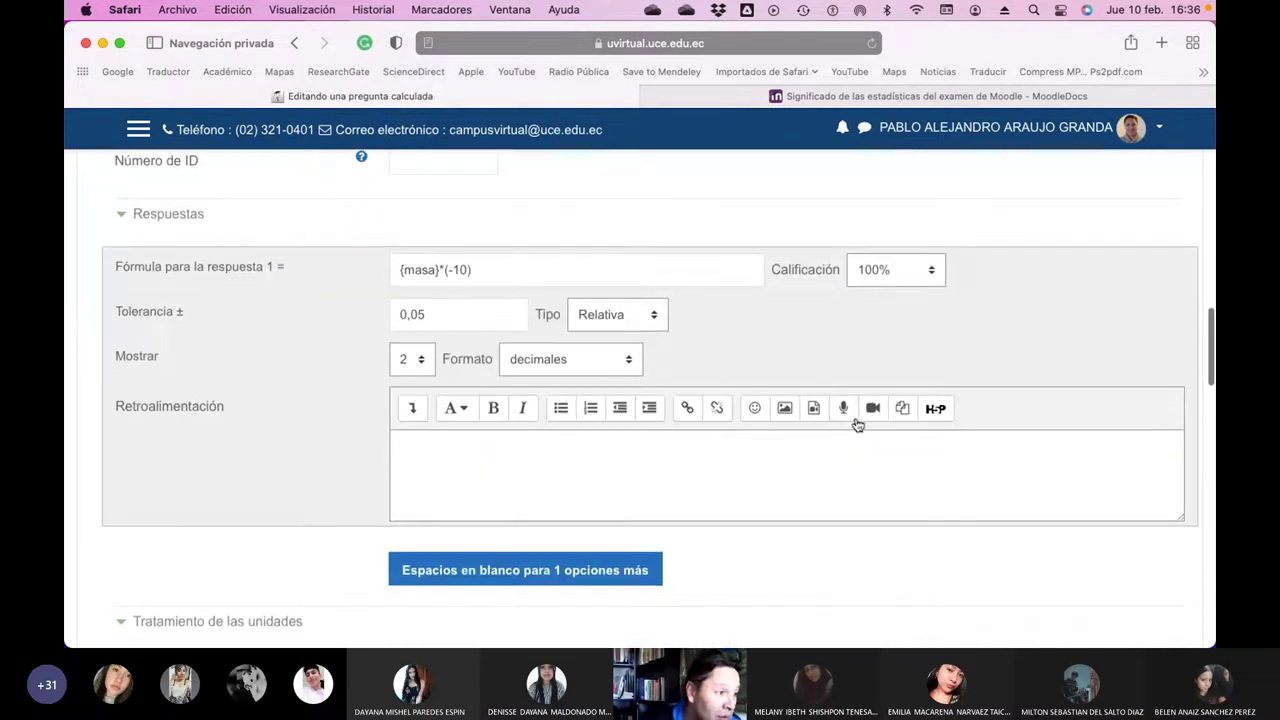
scroll(857, 424, down, 9)
scroll(857, 424, down, 15)
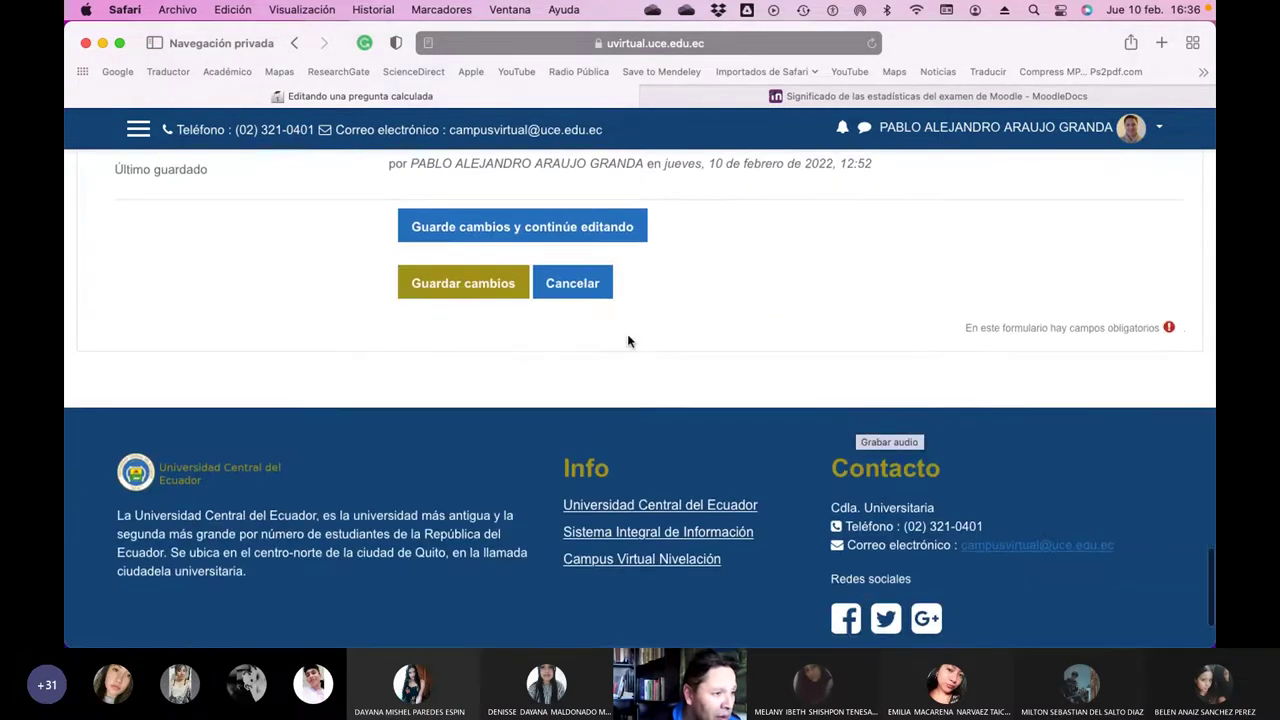
click(585, 292)
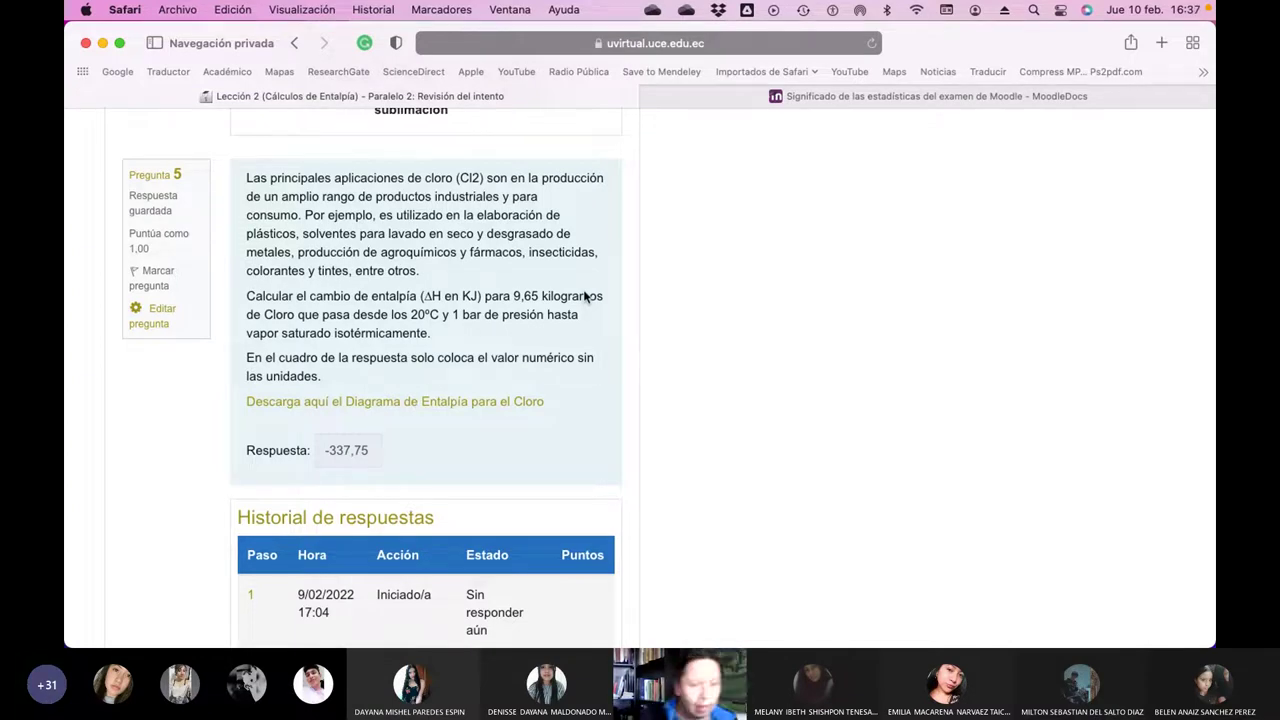
- Finish the attempt review and open the course's Calificaciones page with the side navigation collapsed
scroll(585, 296, down, 5)
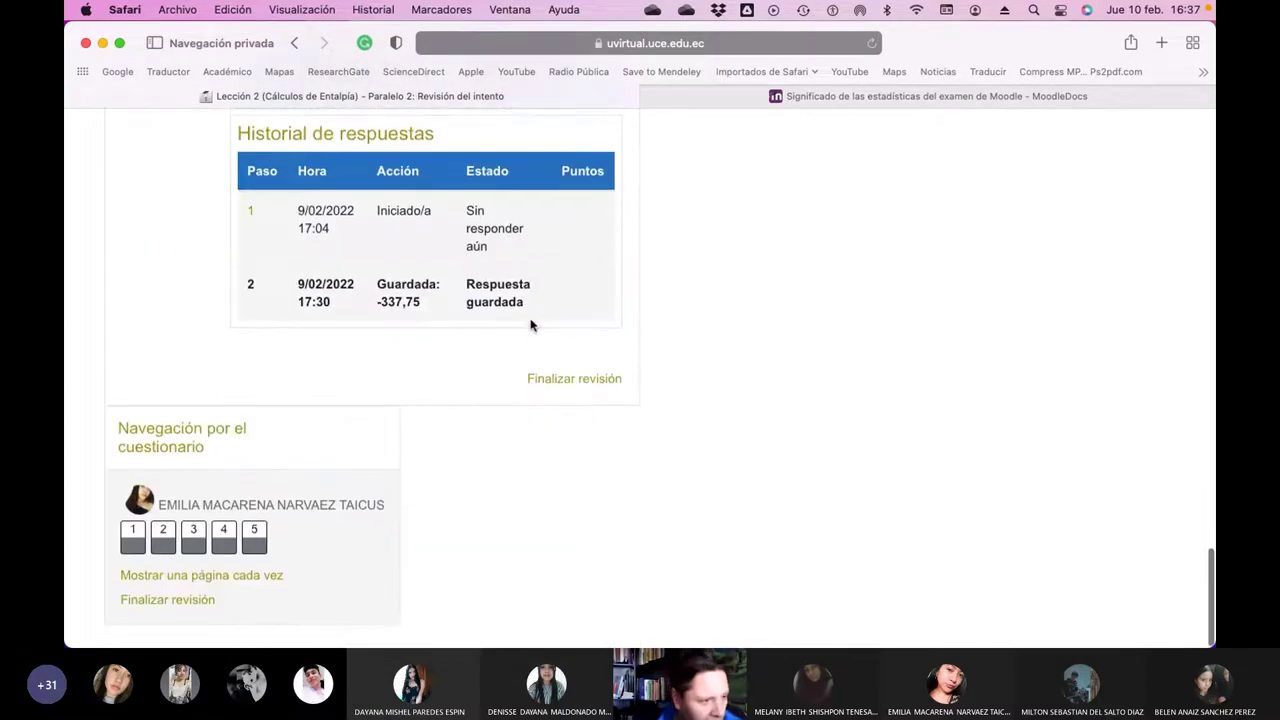
click(581, 392)
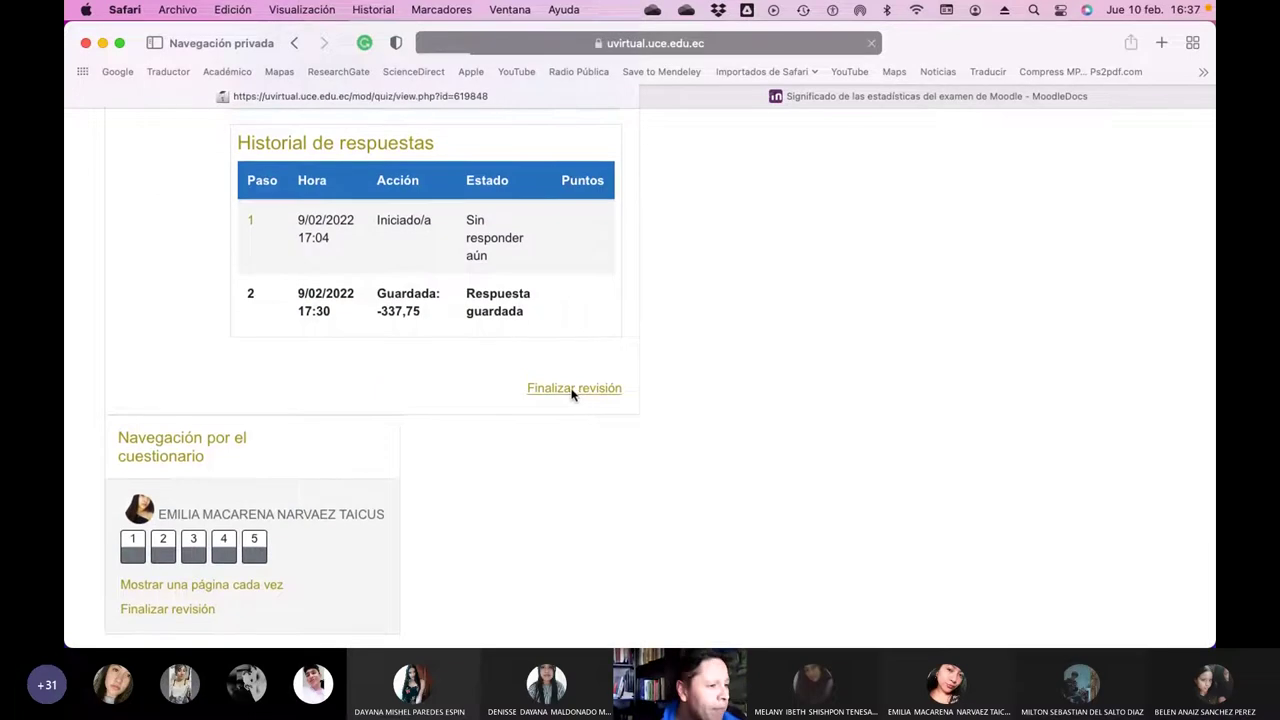
click(138, 129)
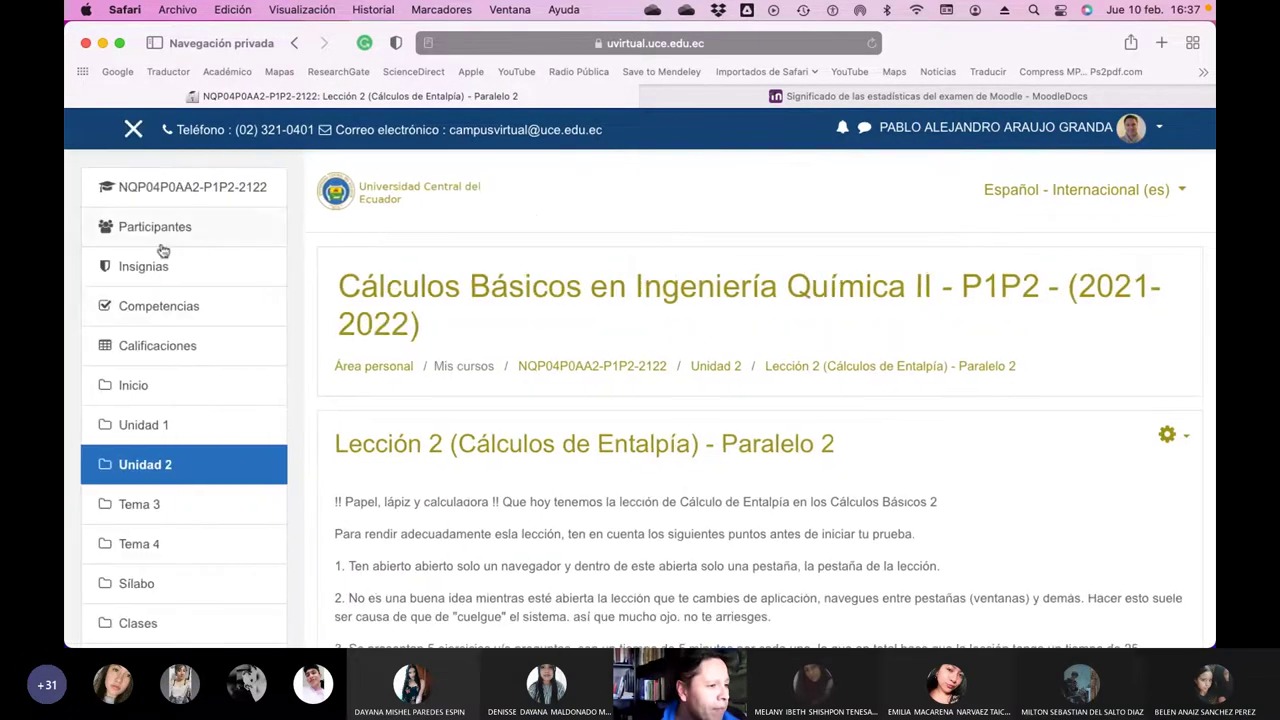
click(157, 362)
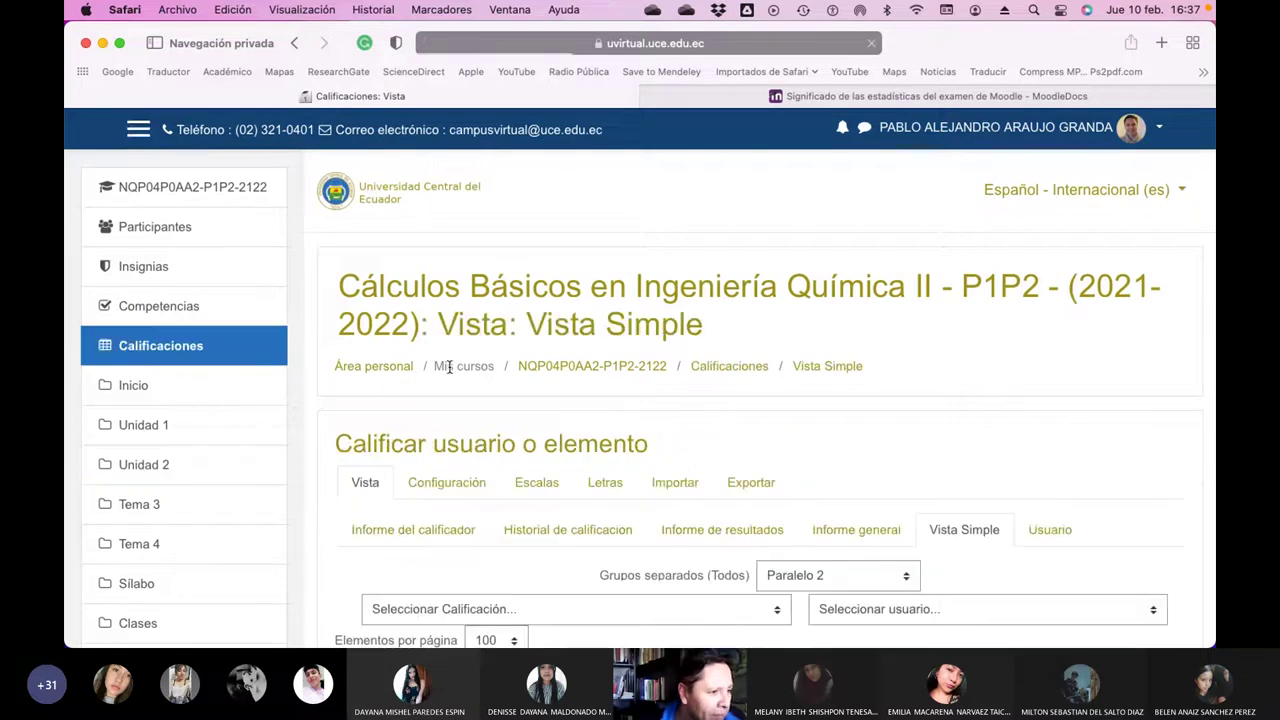
click(133, 129)
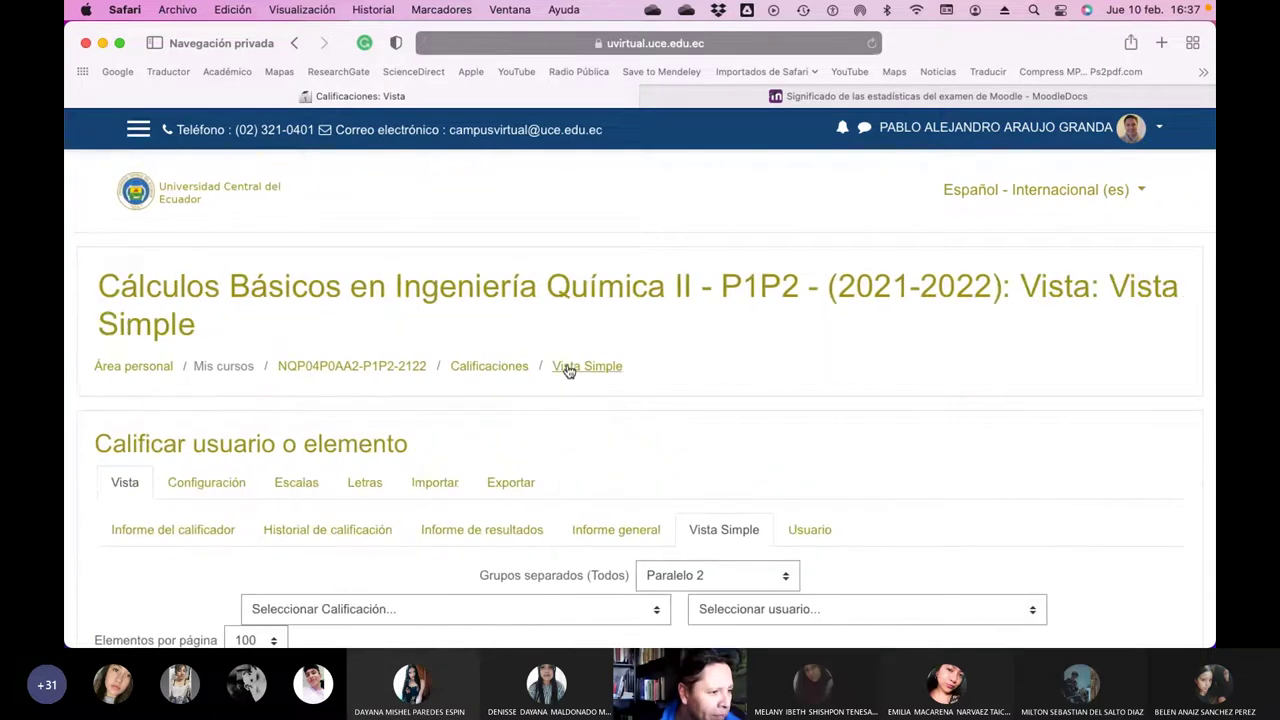
- Open the Informe del calificador and look across the Paralelo 2 grades as far as the Lección 2 columns
scroll(560, 367, down, 3)
scroll(569, 370, down, 3)
scroll(566, 363, up, 4)
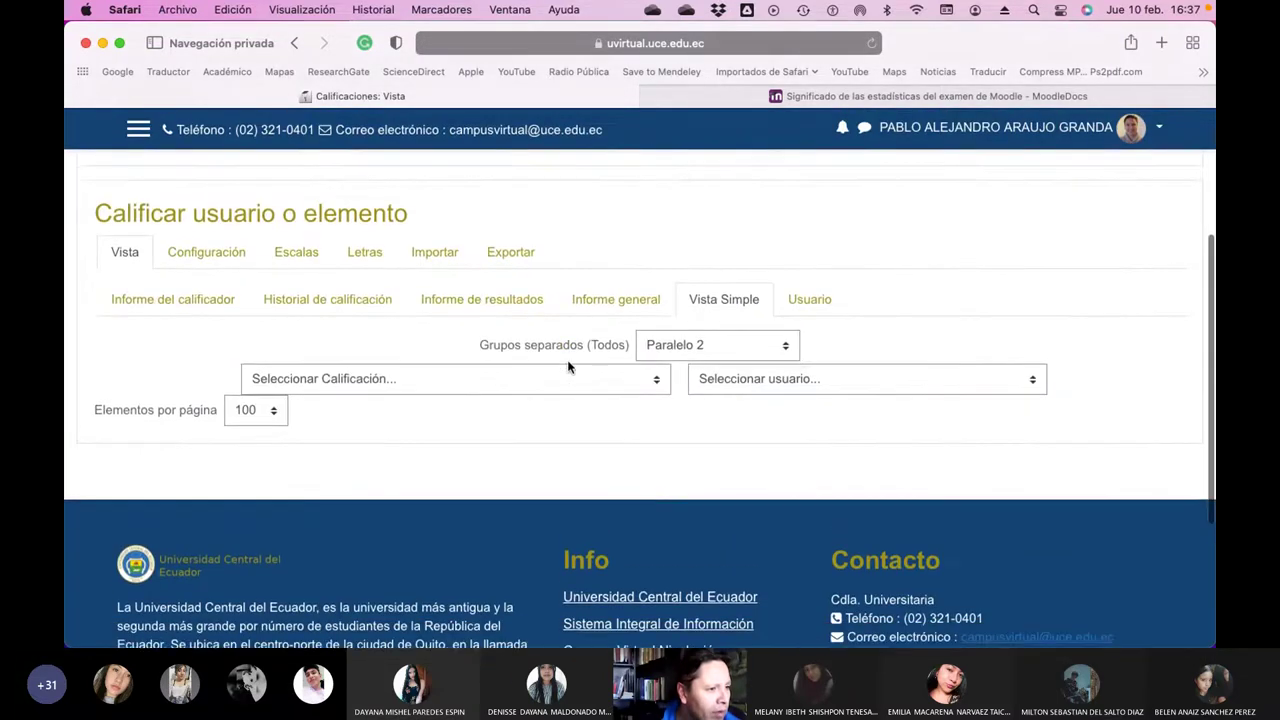
scroll(568, 367, down, 1)
scroll(568, 367, up, 1)
click(205, 303)
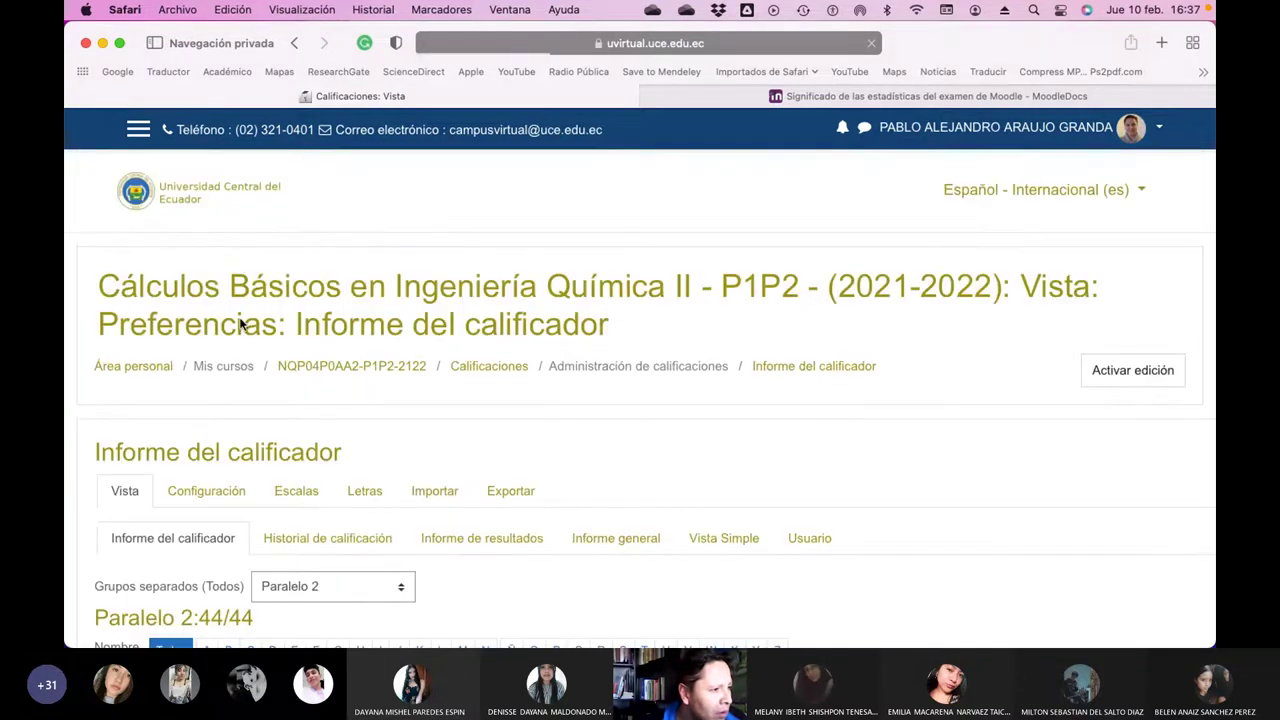
scroll(614, 484, down, 7)
scroll(615, 423, right, 5)
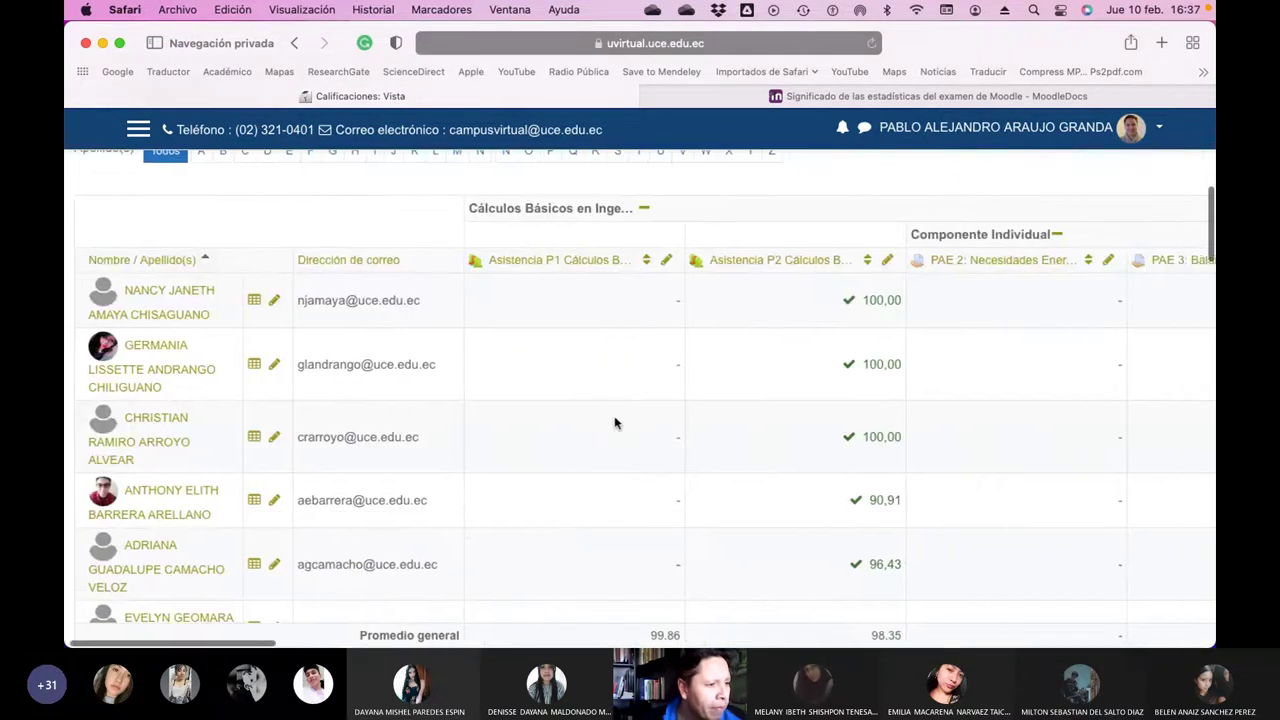
scroll(615, 423, right, 7)
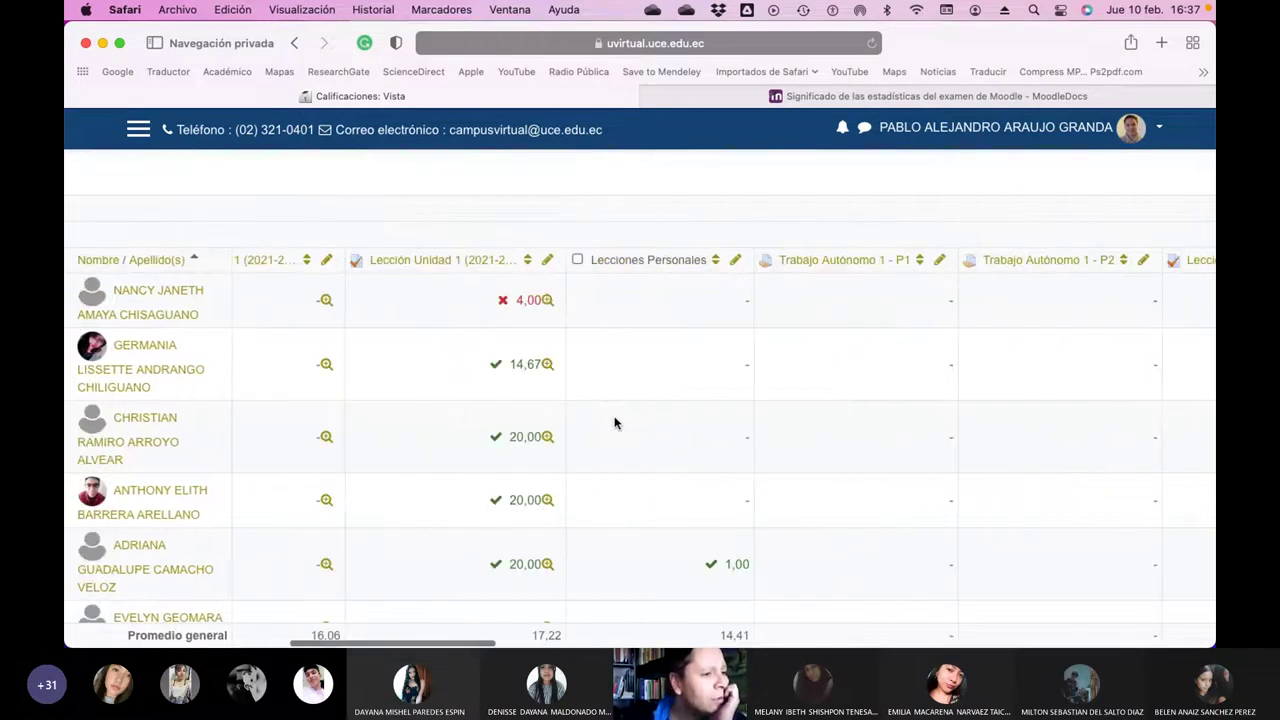
scroll(614, 423, right, 3)
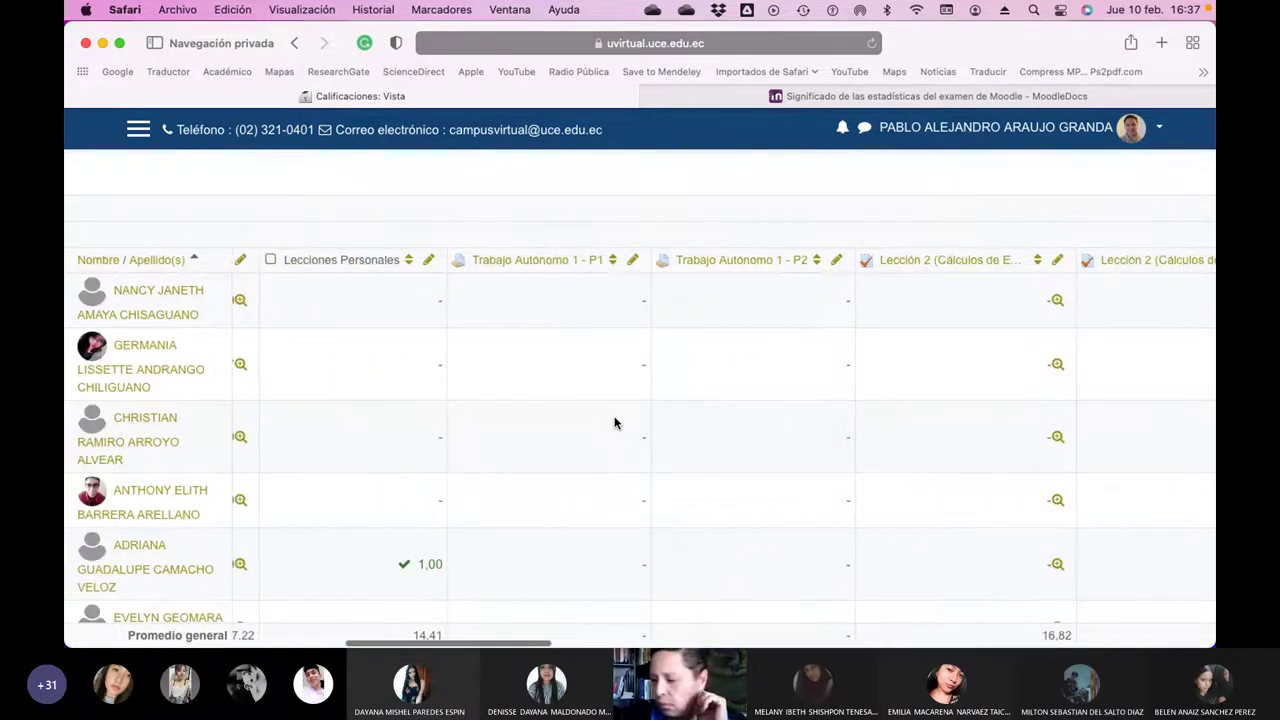
scroll(614, 423, left, 1)
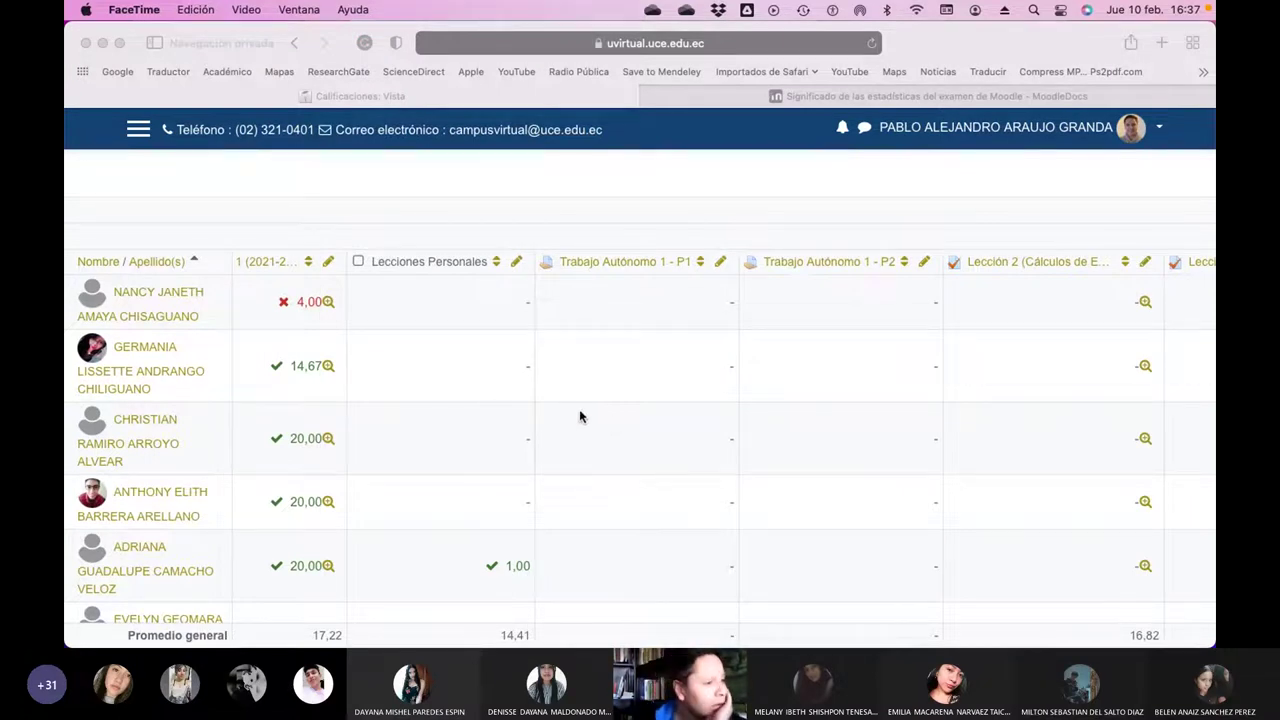
- Filter the grader report to the students whose surname begins with N
scroll(580, 417, left, 3)
scroll(492, 409, up, 2)
scroll(492, 409, up, 4)
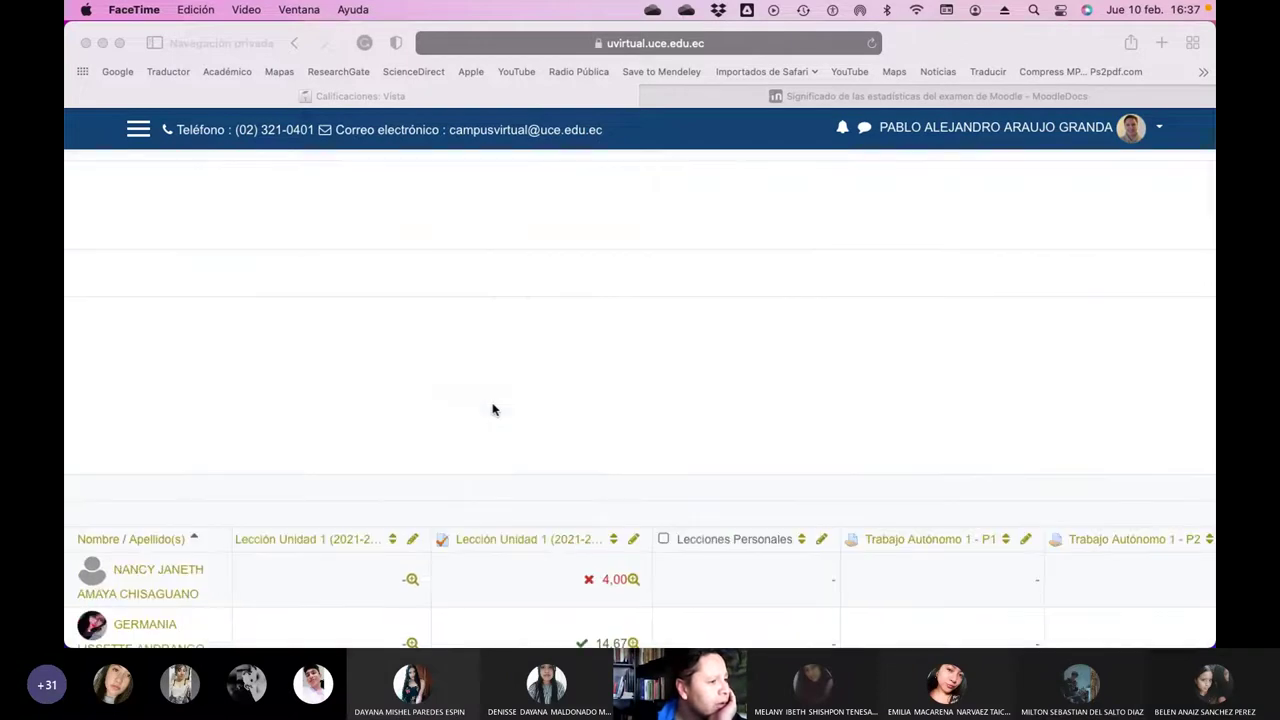
click(491, 409)
scroll(491, 409, left, 5)
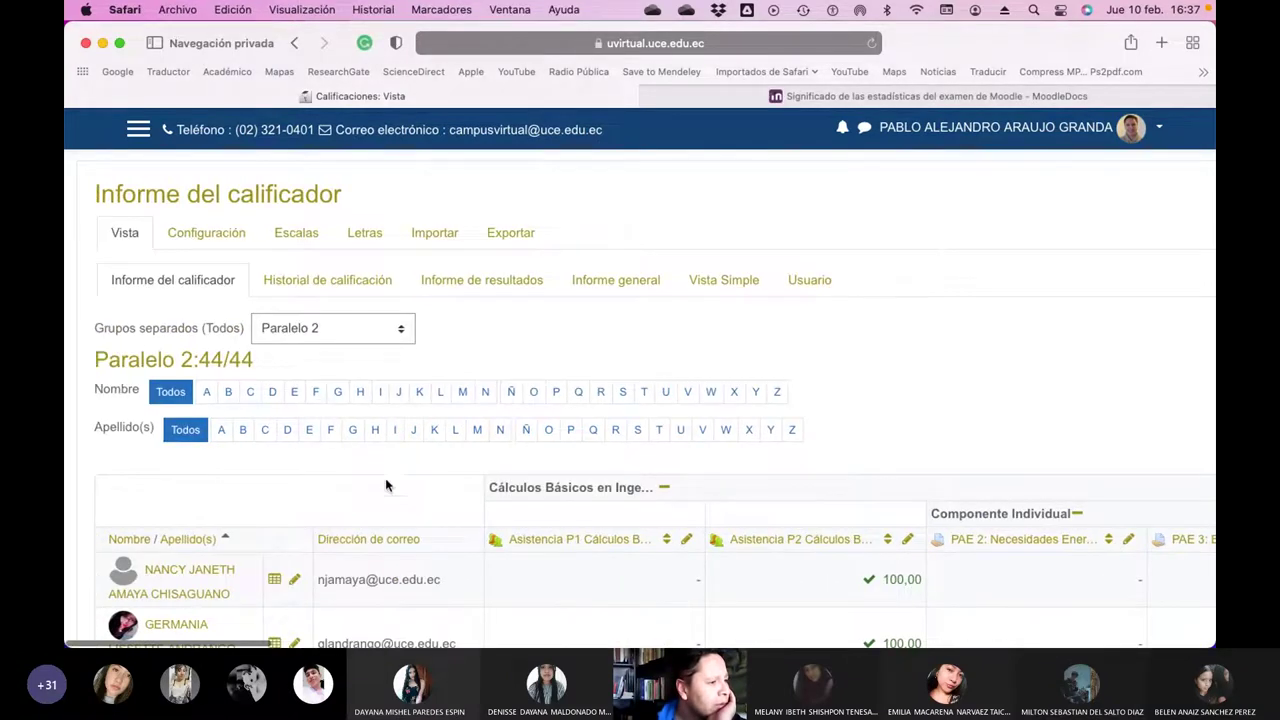
click(503, 430)
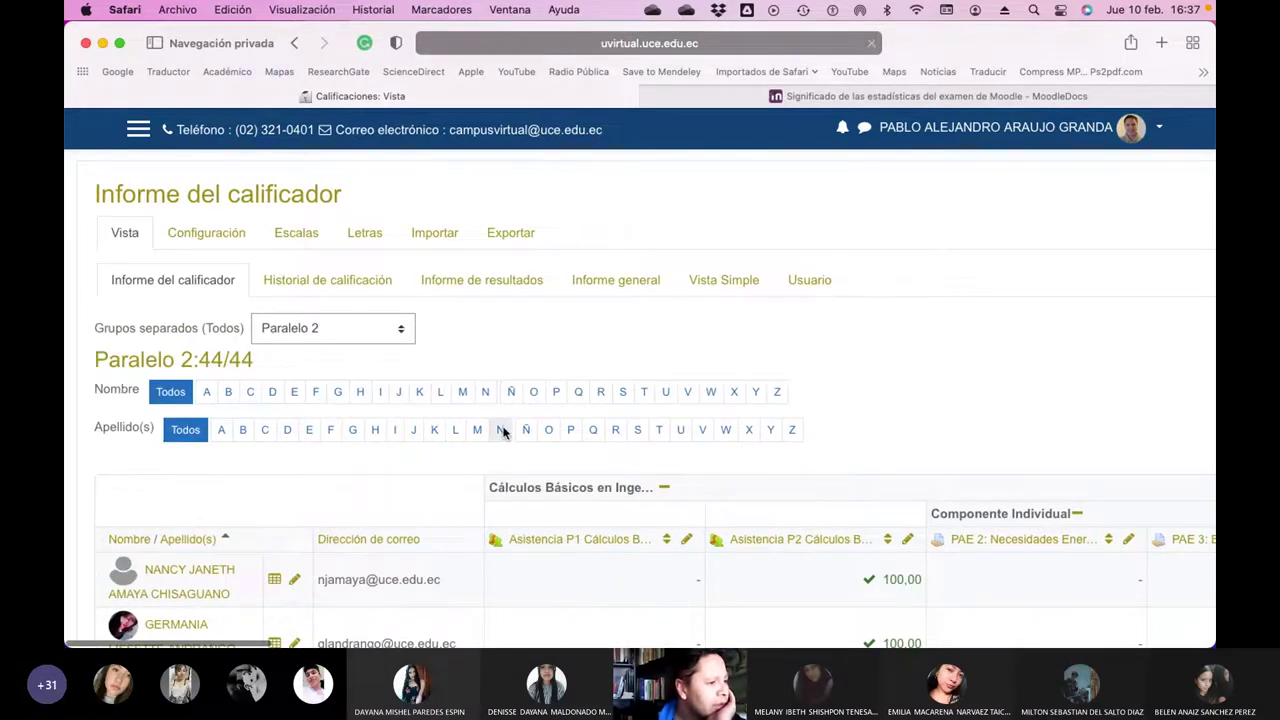
scroll(434, 473, down, 5)
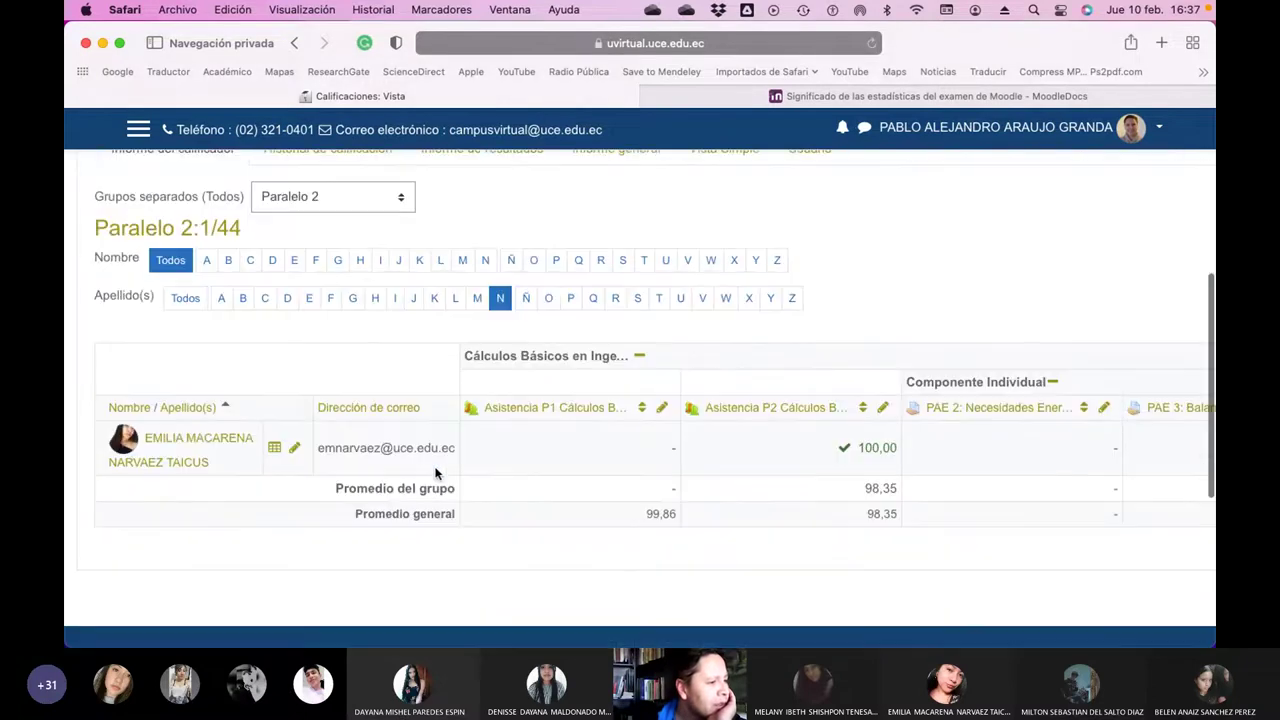
- Open the single view of the Lección 2 (Cálculos de Entalpía) - Paralelo 1 grade item from the filtered report
scroll(548, 457, right, 10)
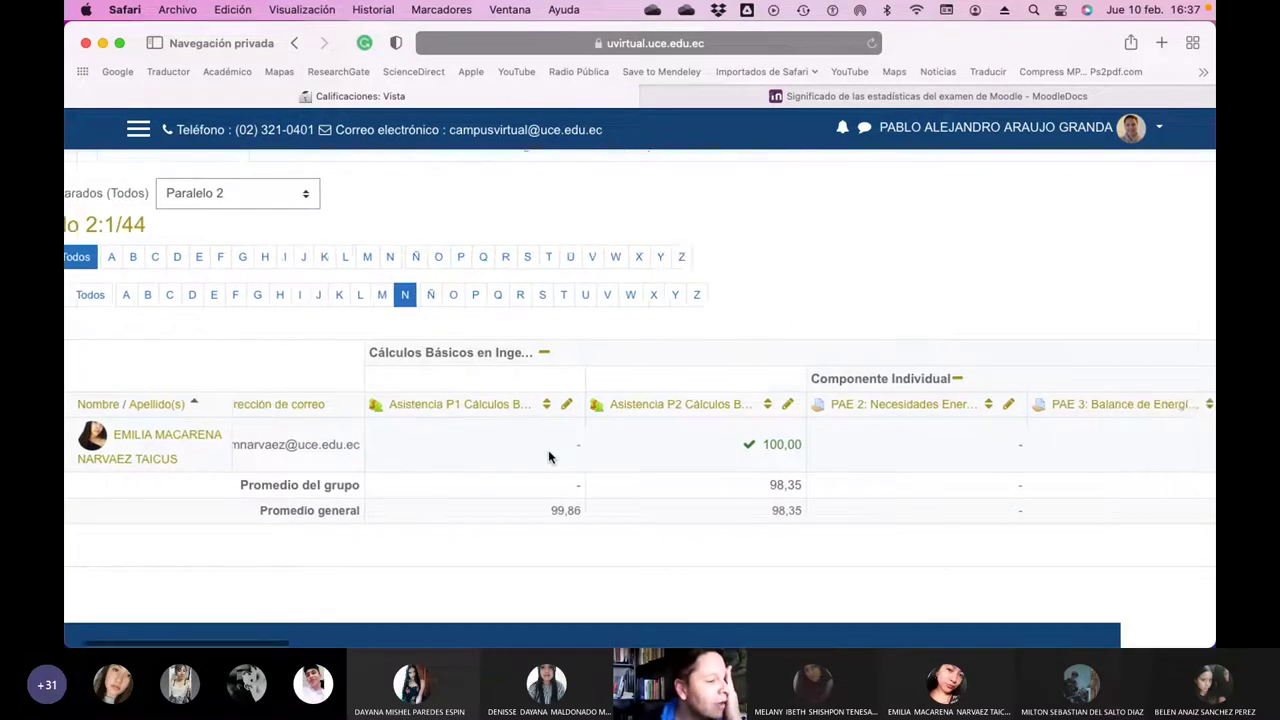
scroll(553, 455, right, 10)
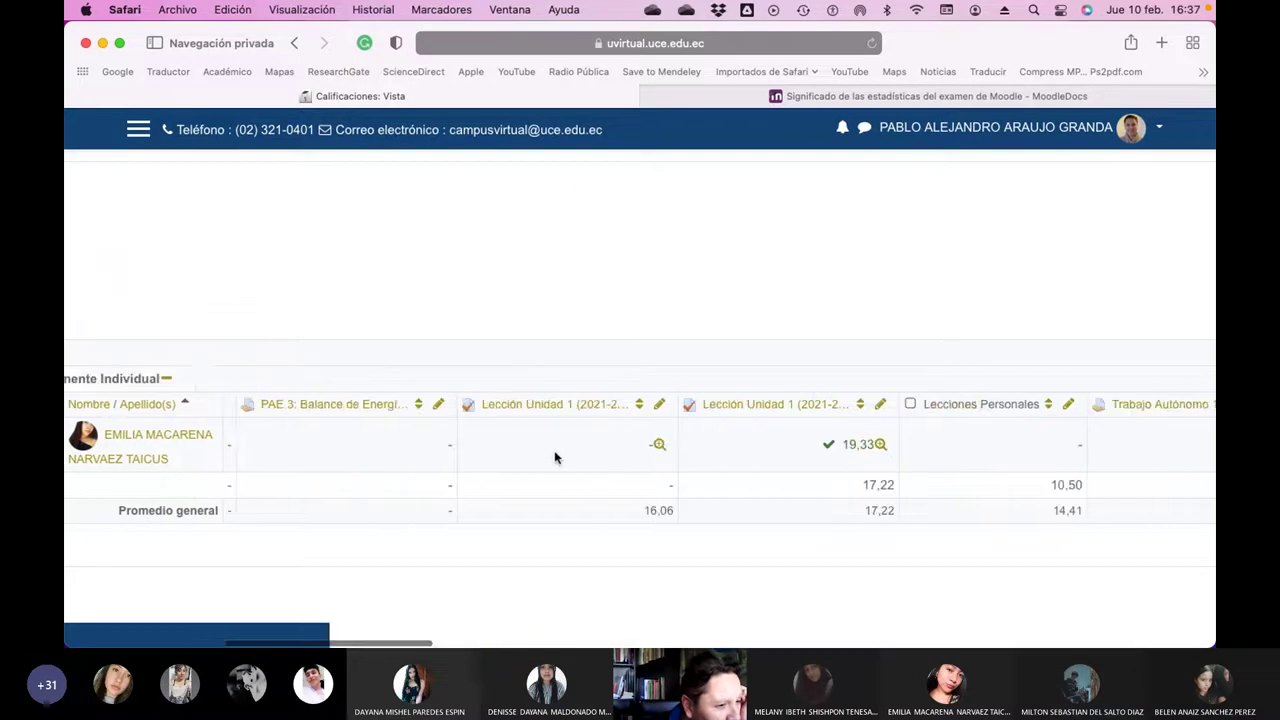
scroll(553, 457, right, 10)
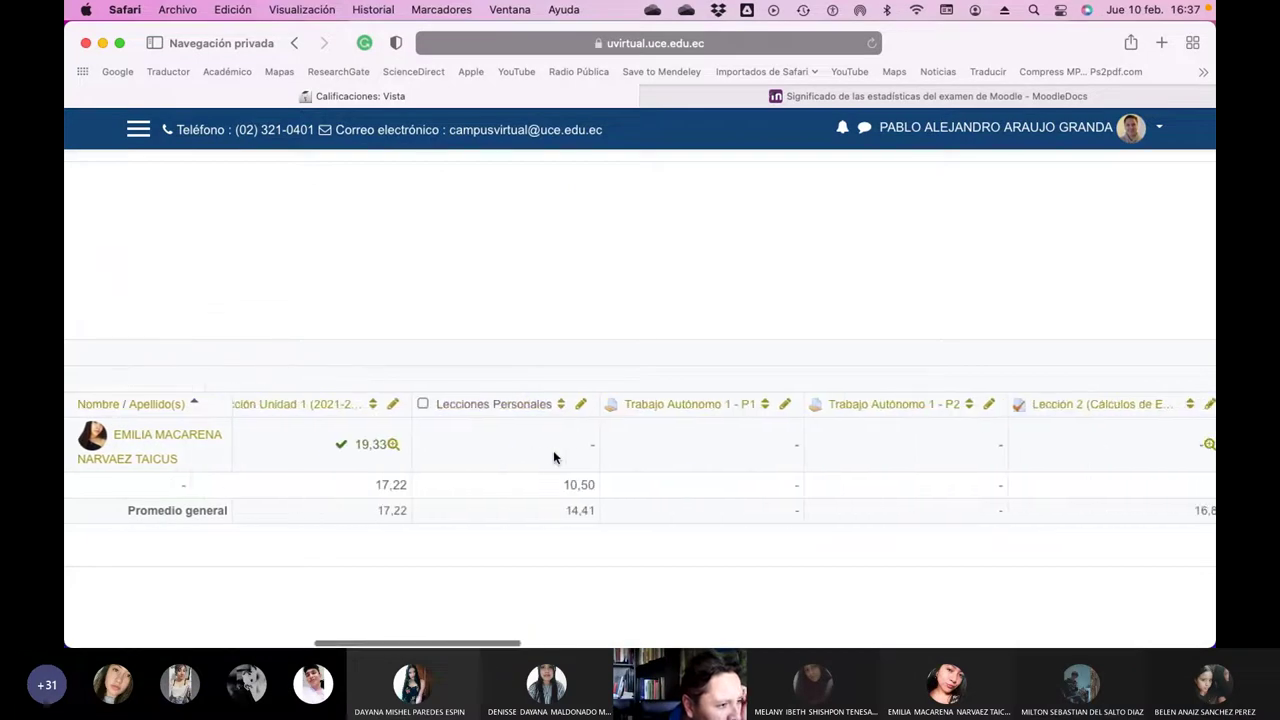
scroll(553, 457, right, 5)
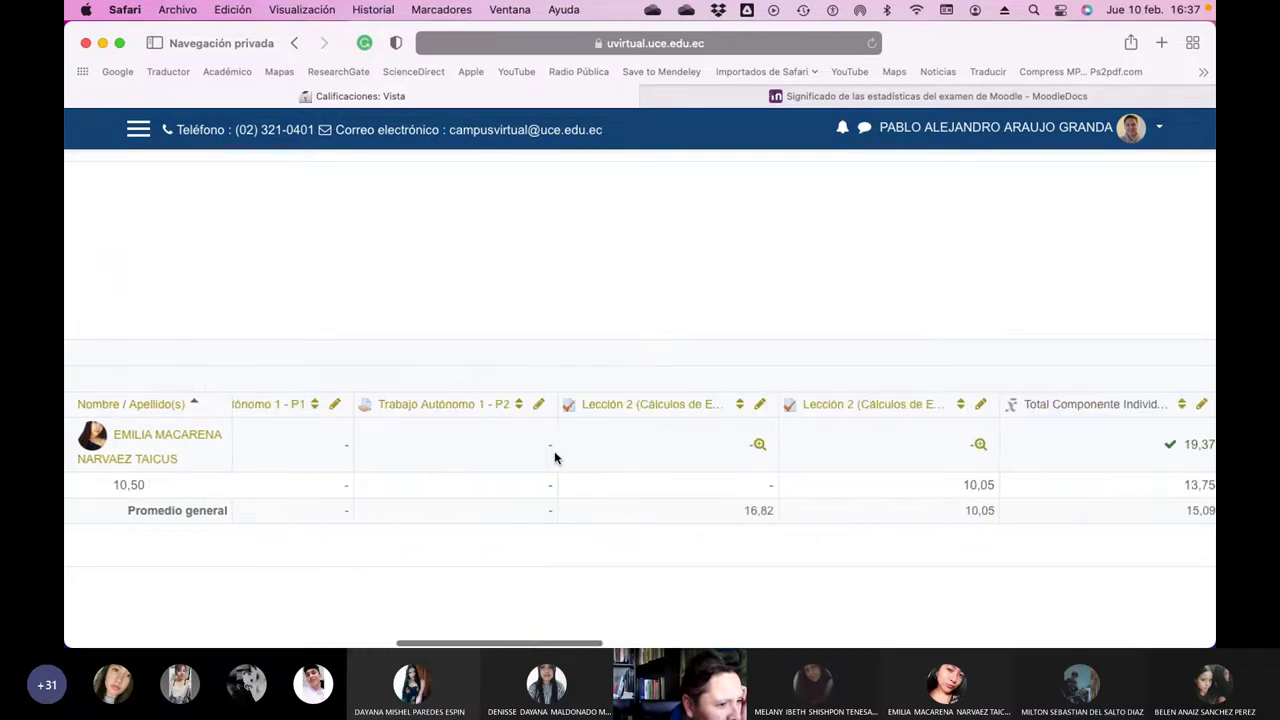
scroll(602, 457, right, 3)
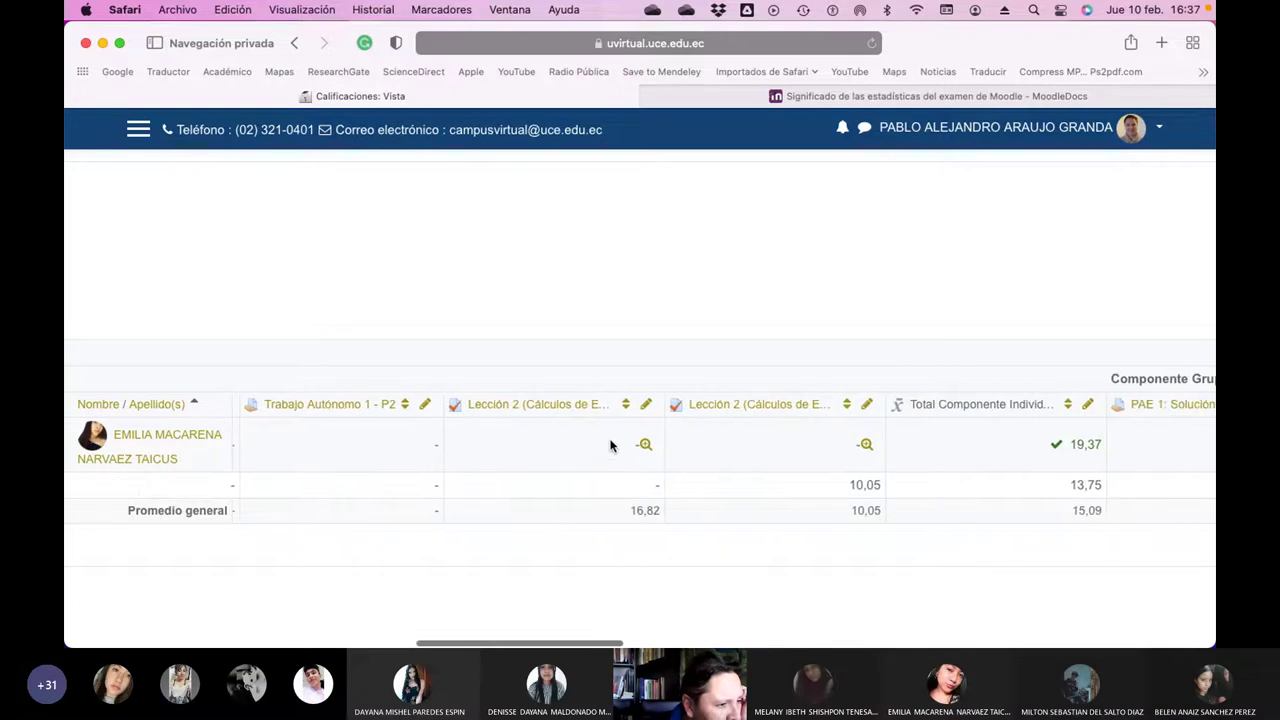
click(647, 406)
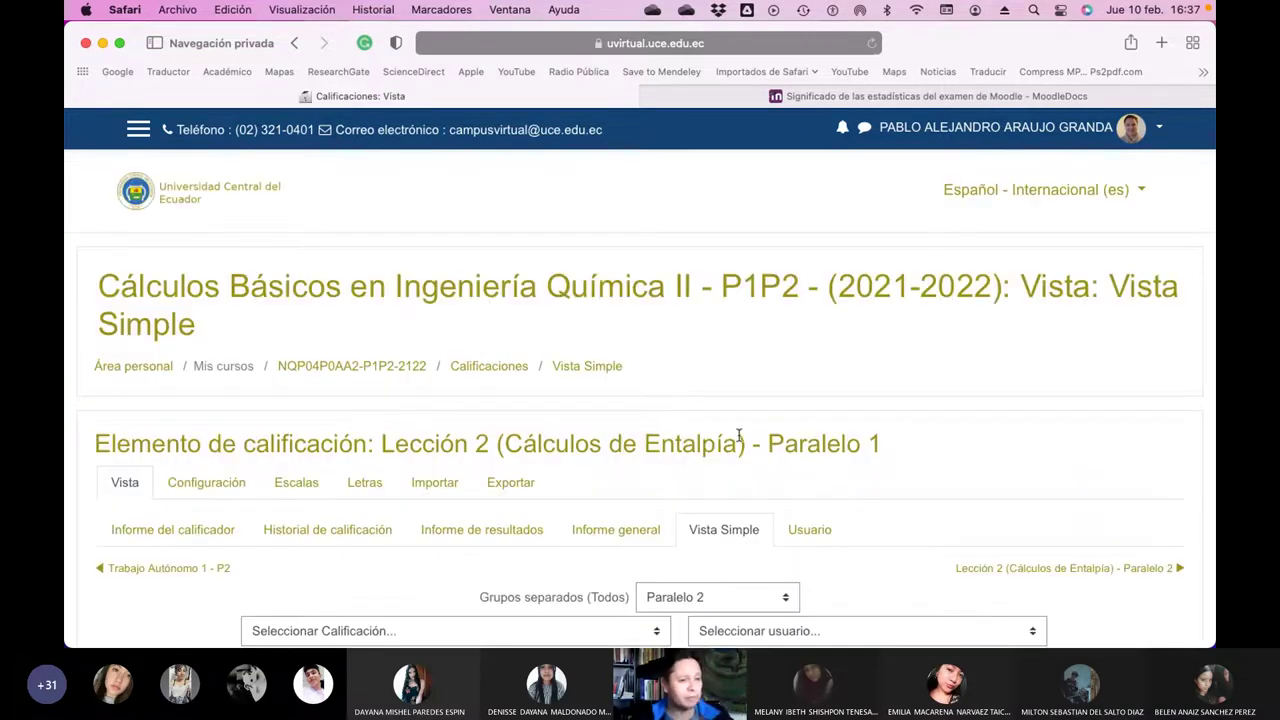
- Examine the Calificación fields of the Paralelo 2 students in the Lección 2 - Paralelo 1 item and check its group selection
scroll(737, 431, down, 10)
scroll(739, 440, down, 5)
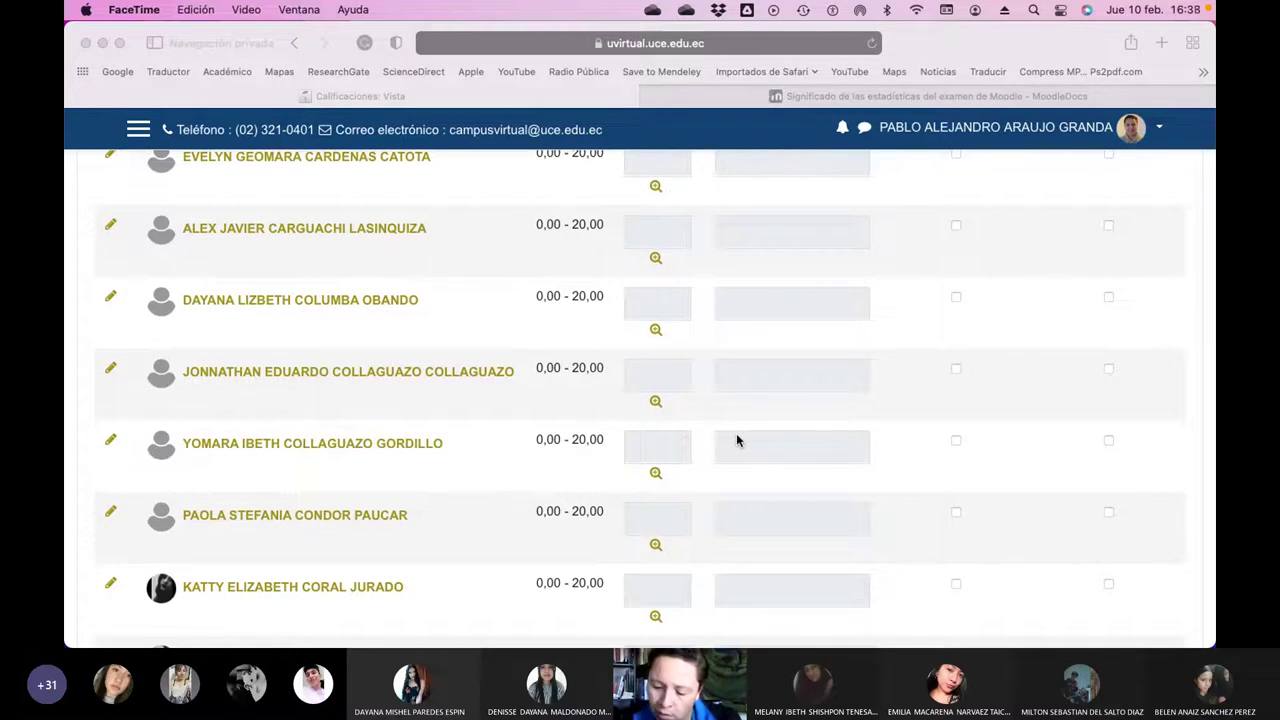
click(736, 435)
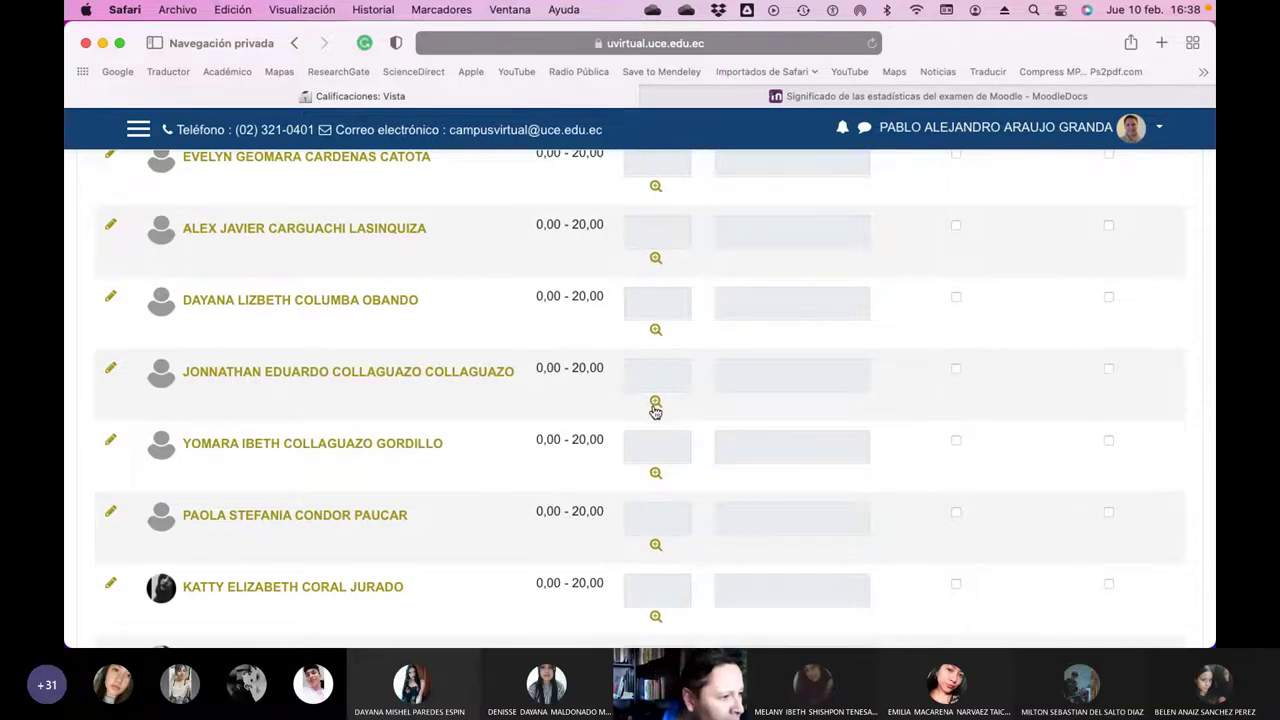
scroll(625, 380, up, 7)
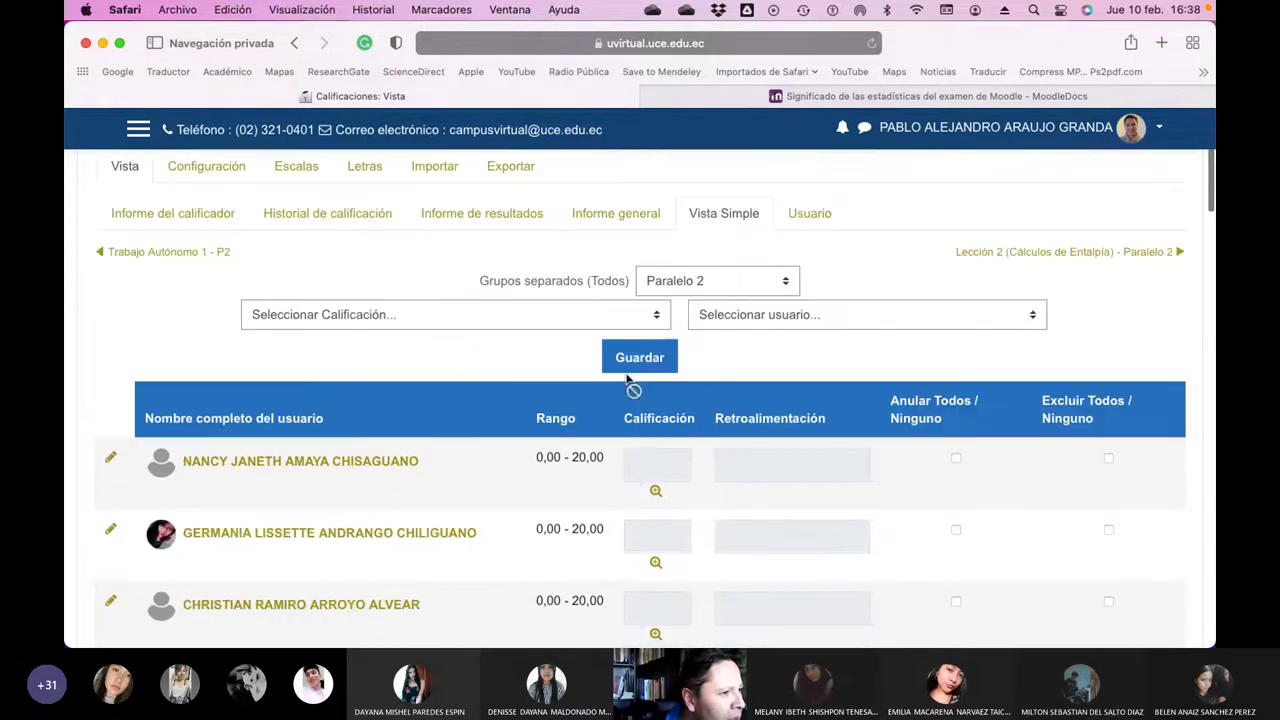
scroll(628, 380, up, 2)
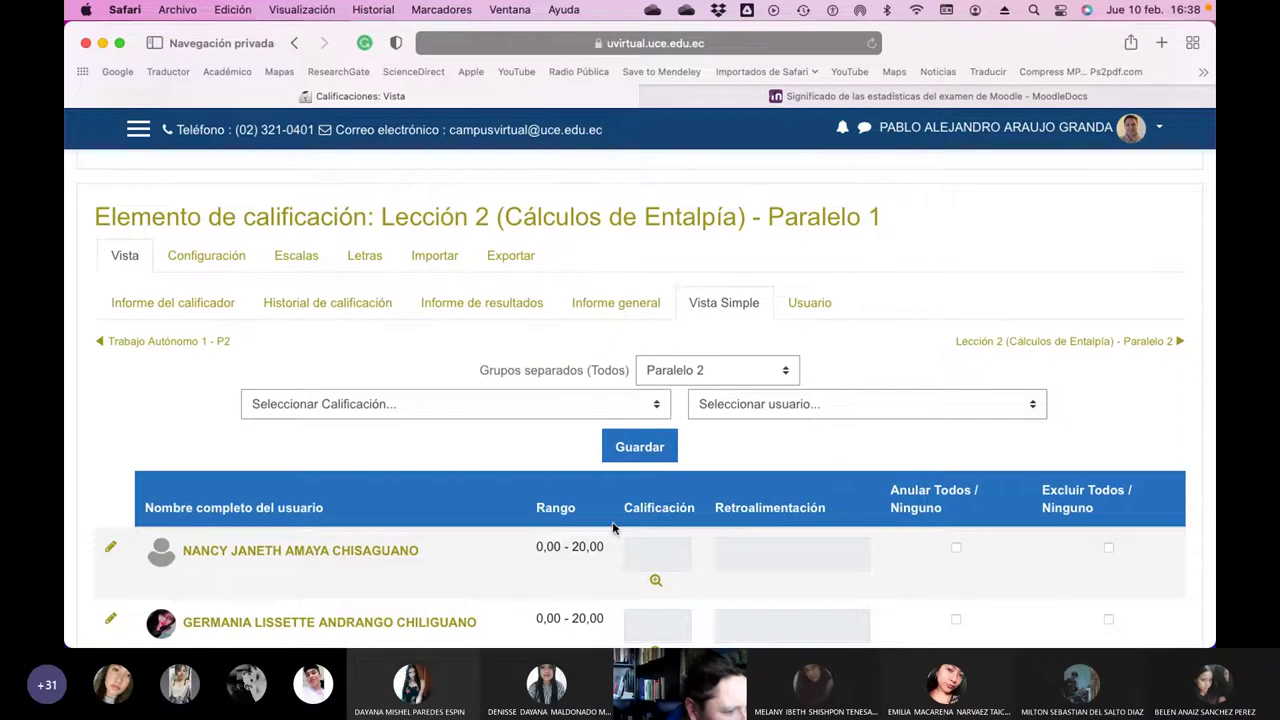
scroll(690, 420, left, 3)
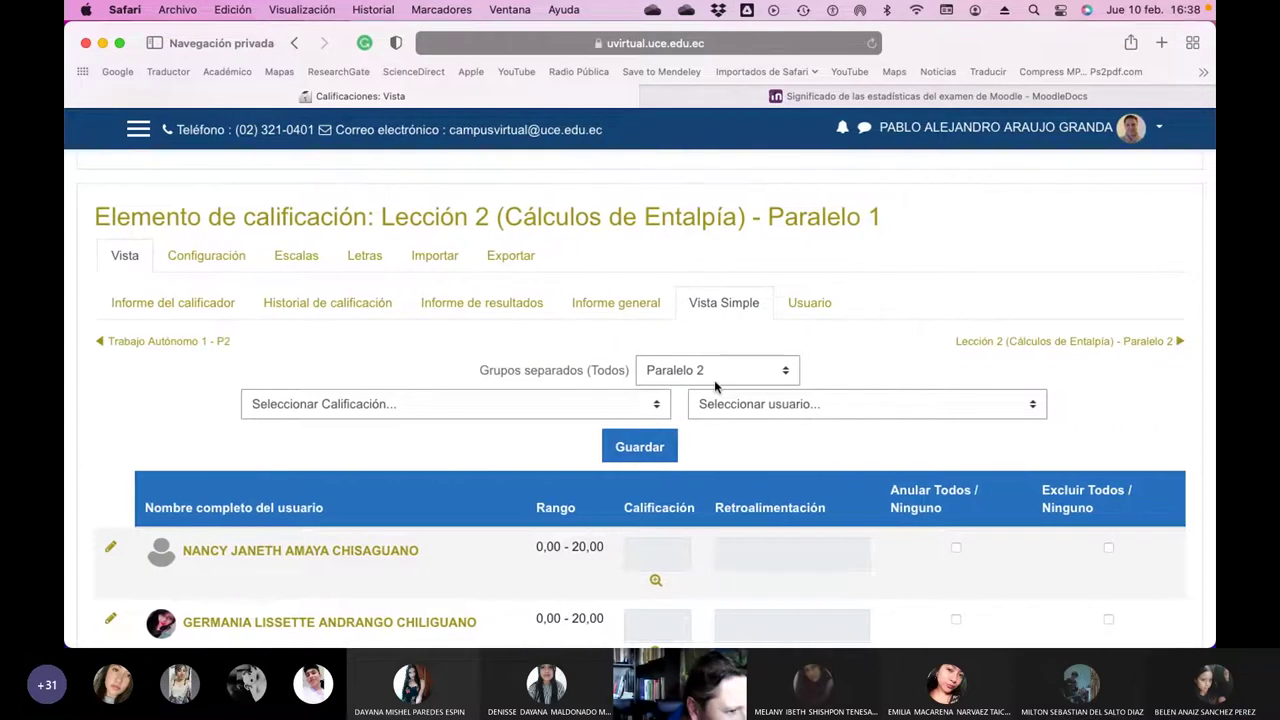
click(715, 375)
click(707, 364)
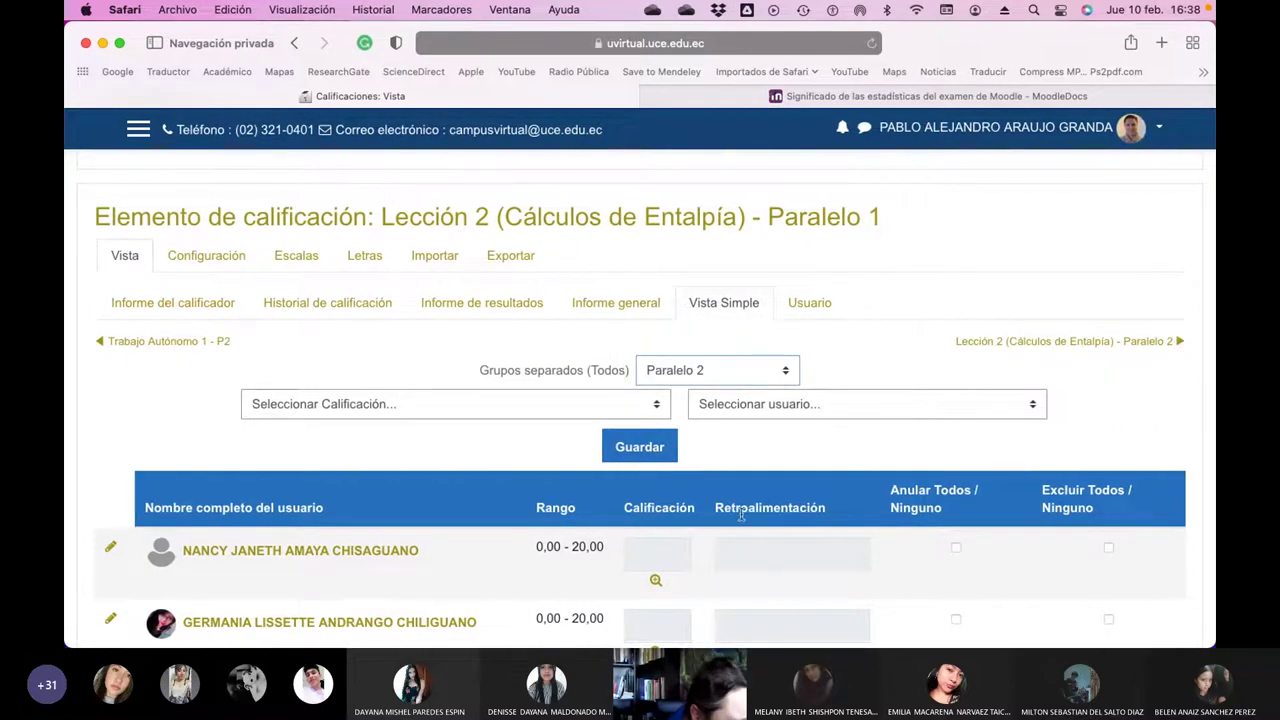
scroll(670, 535, down, 2)
scroll(665, 530, down, 10)
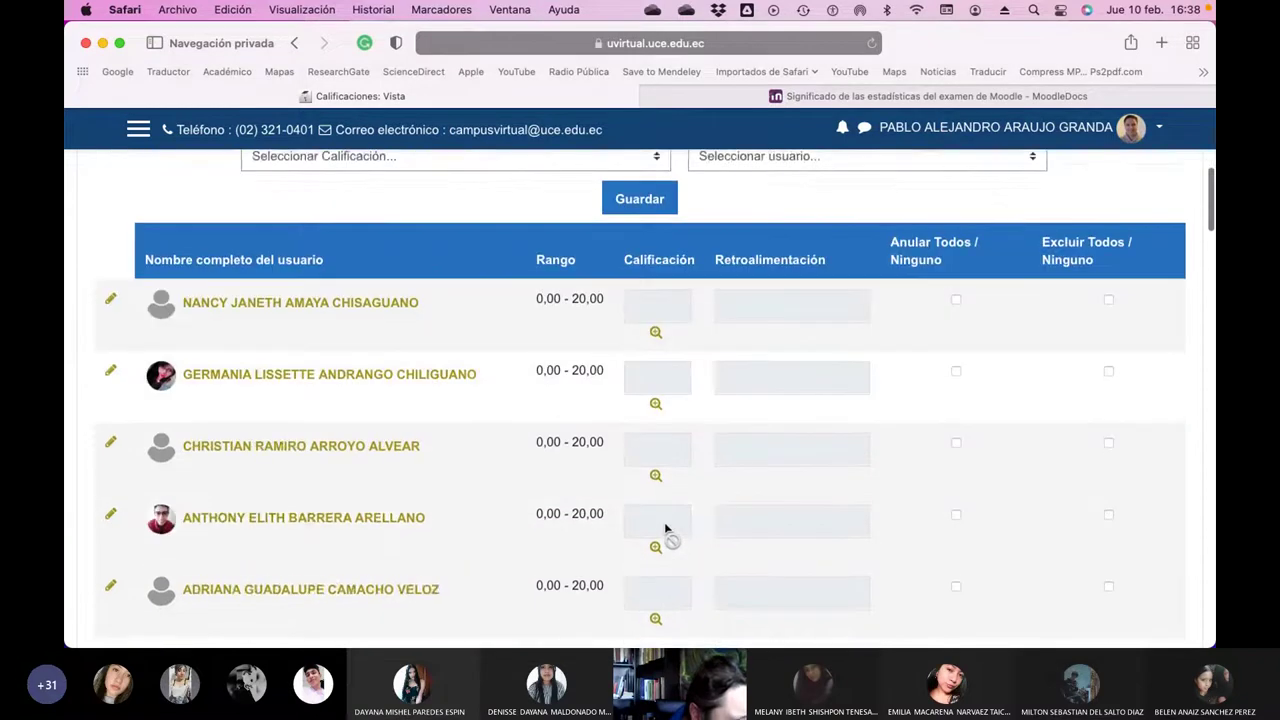
scroll(667, 530, down, 10)
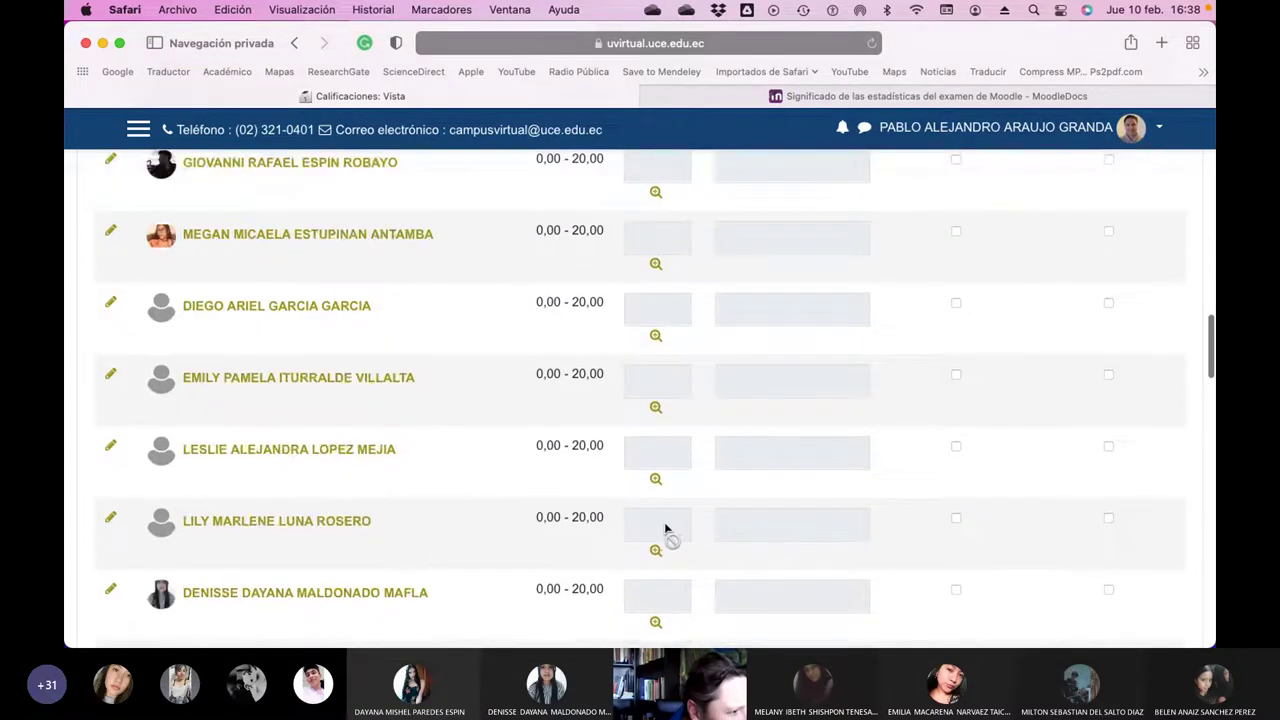
scroll(667, 530, down, 8)
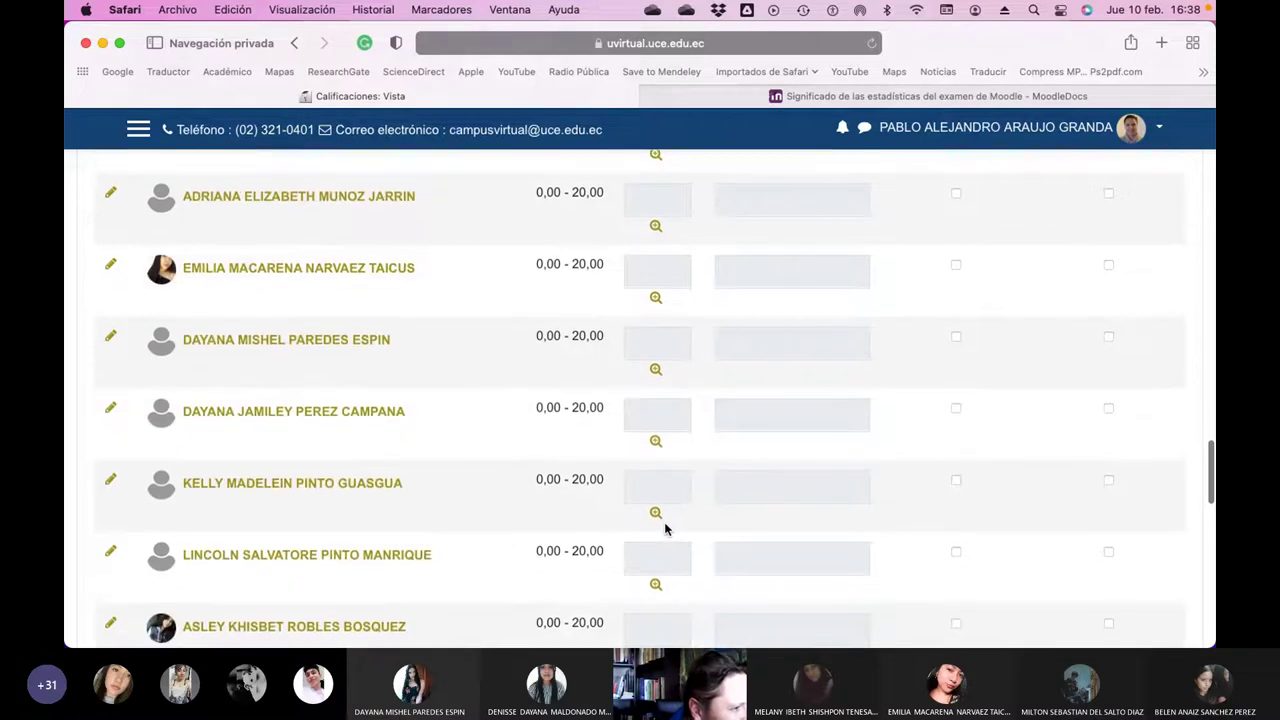
scroll(665, 530, up, 3)
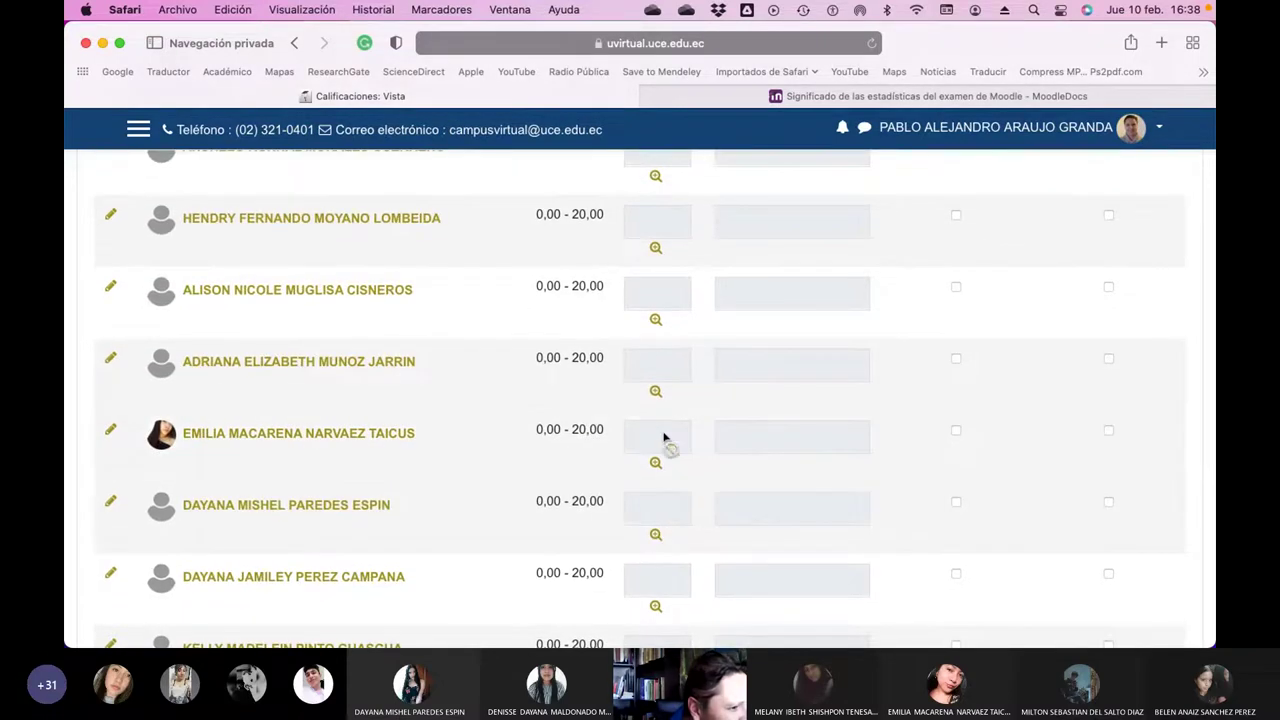
scroll(648, 446, up, 15)
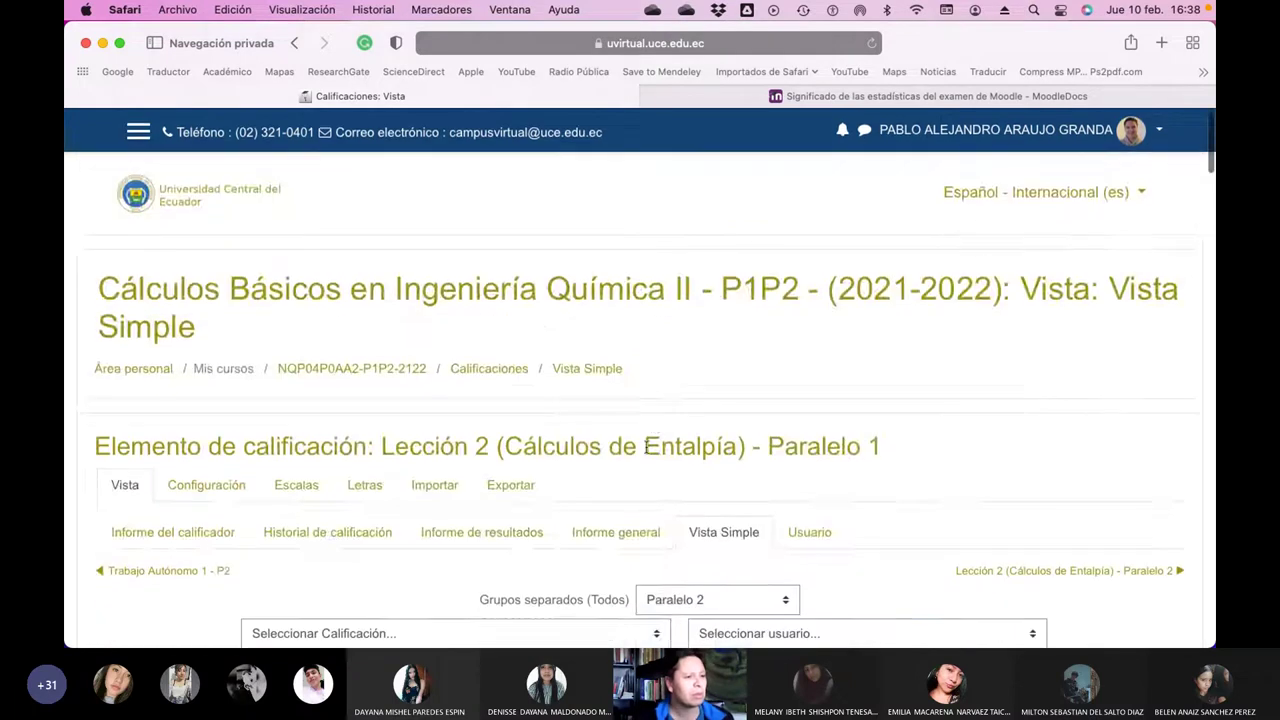
scroll(648, 446, down, 5)
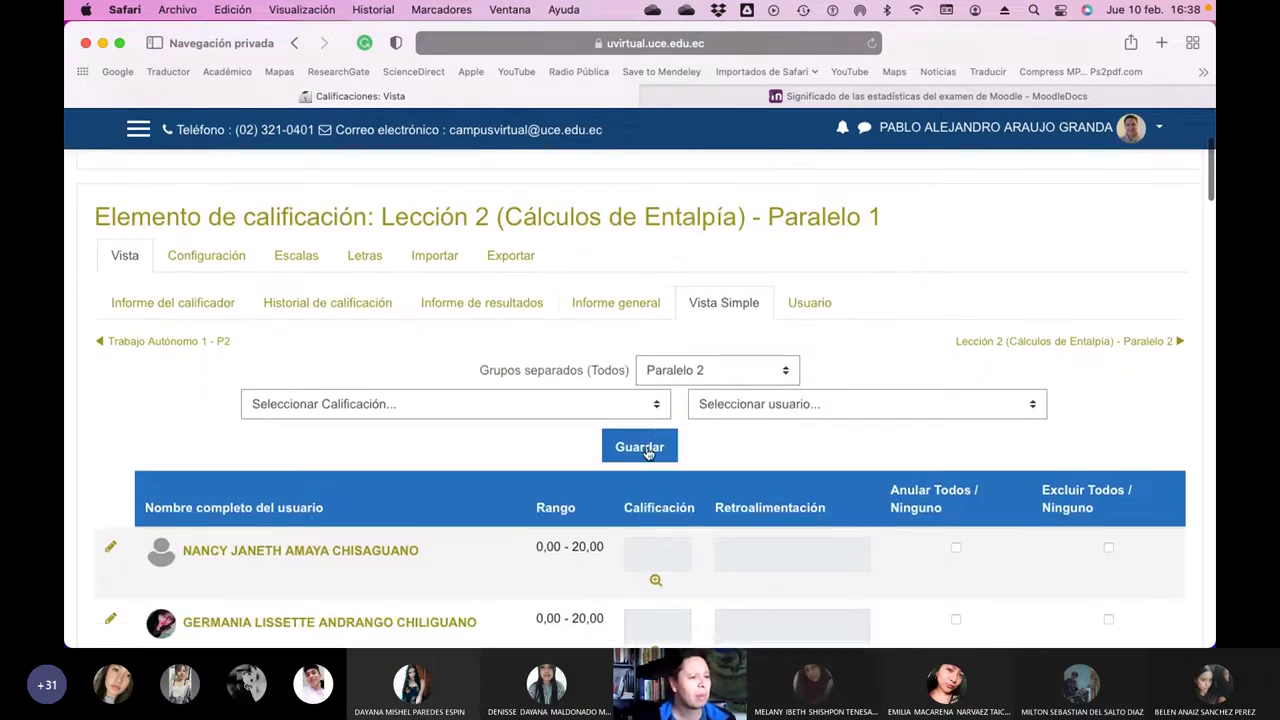
- Return to the grader report and list students of all surnames again
click(294, 43)
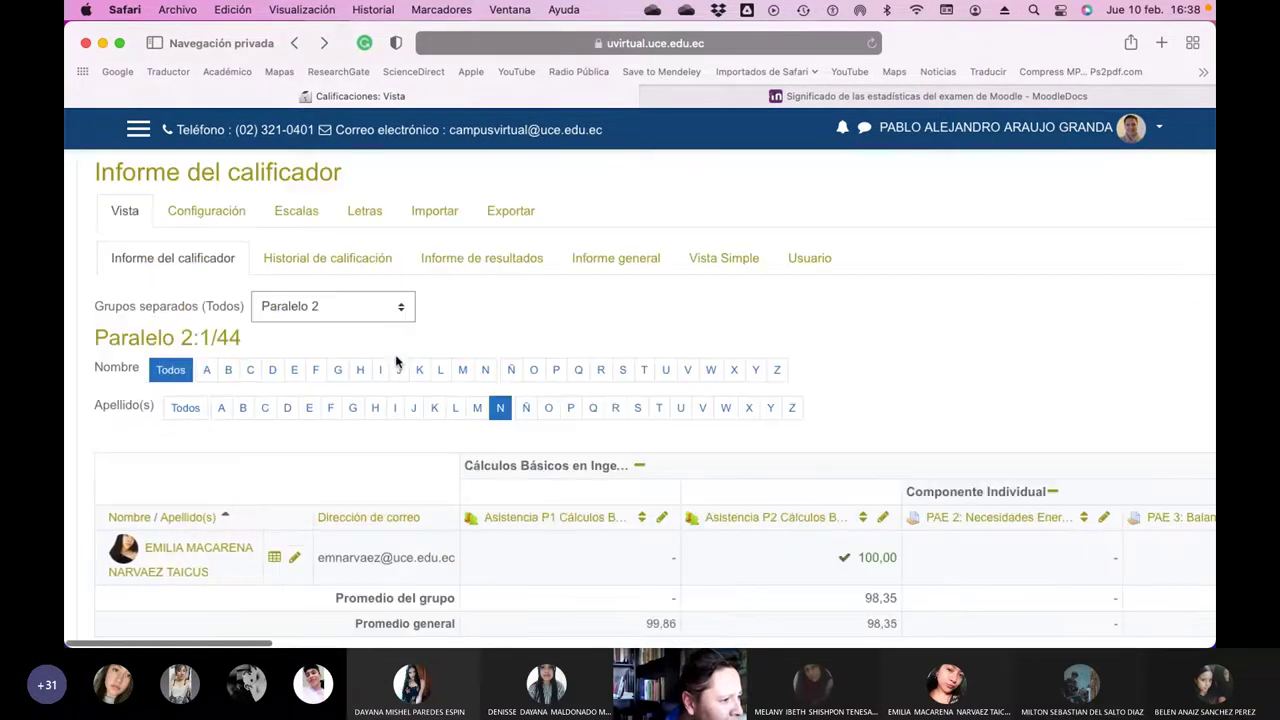
click(183, 406)
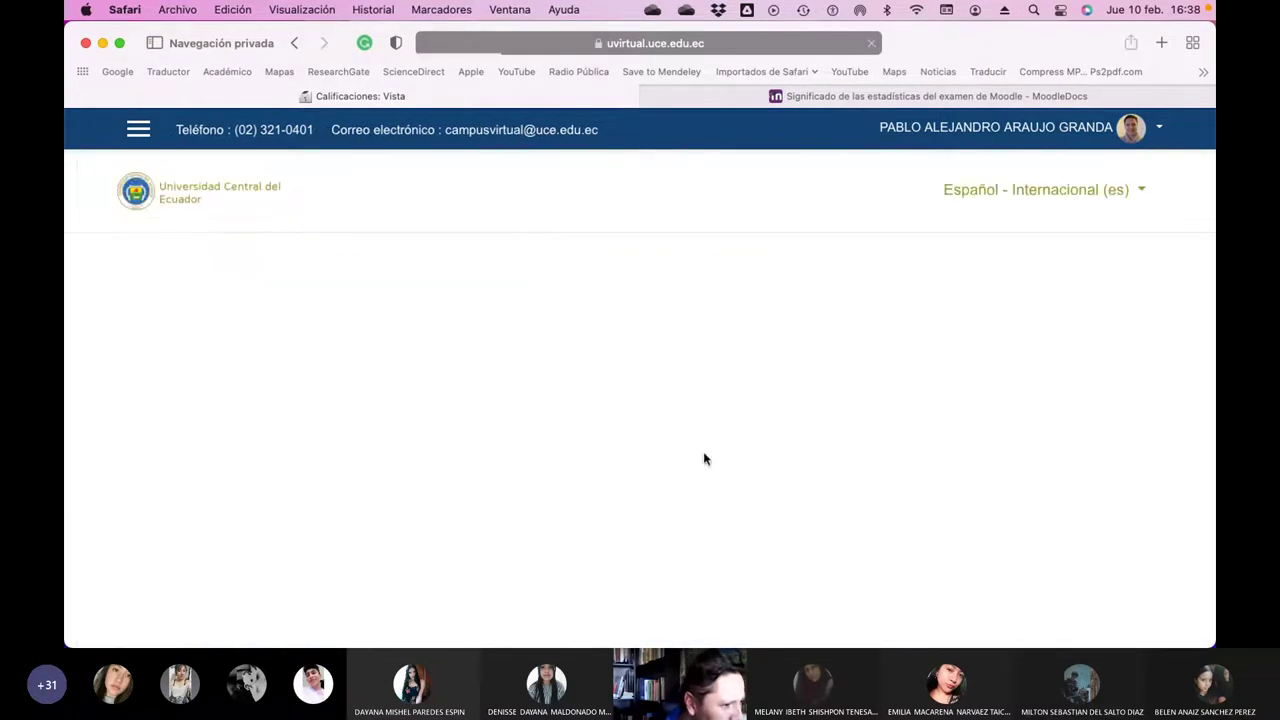
scroll(709, 459, down, 5)
scroll(710, 458, down, 1)
- Check the students' Lección 2 grades and open the single view of the Lección 2 (Cálculos de Entalpía) - Paralelo 2 item
scroll(710, 458, right, 10)
scroll(710, 459, right, 10)
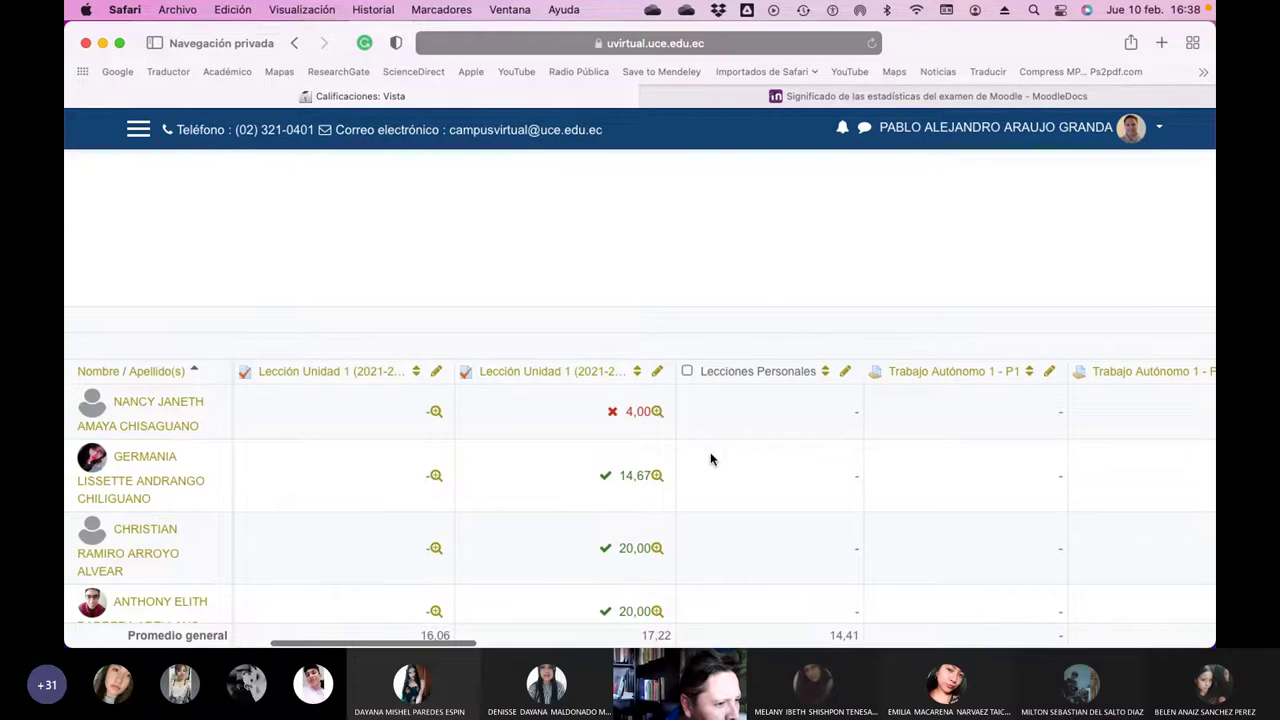
scroll(710, 459, right, 15)
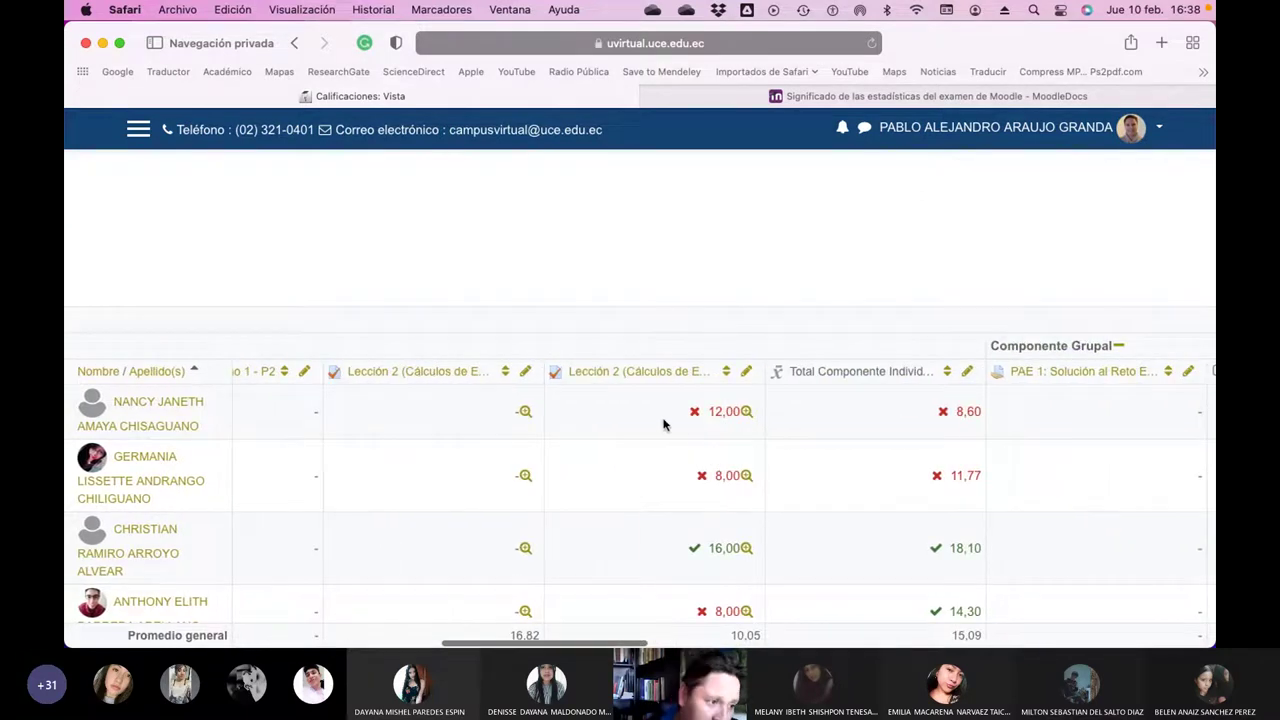
scroll(693, 528, down, 6)
scroll(694, 528, up, 4)
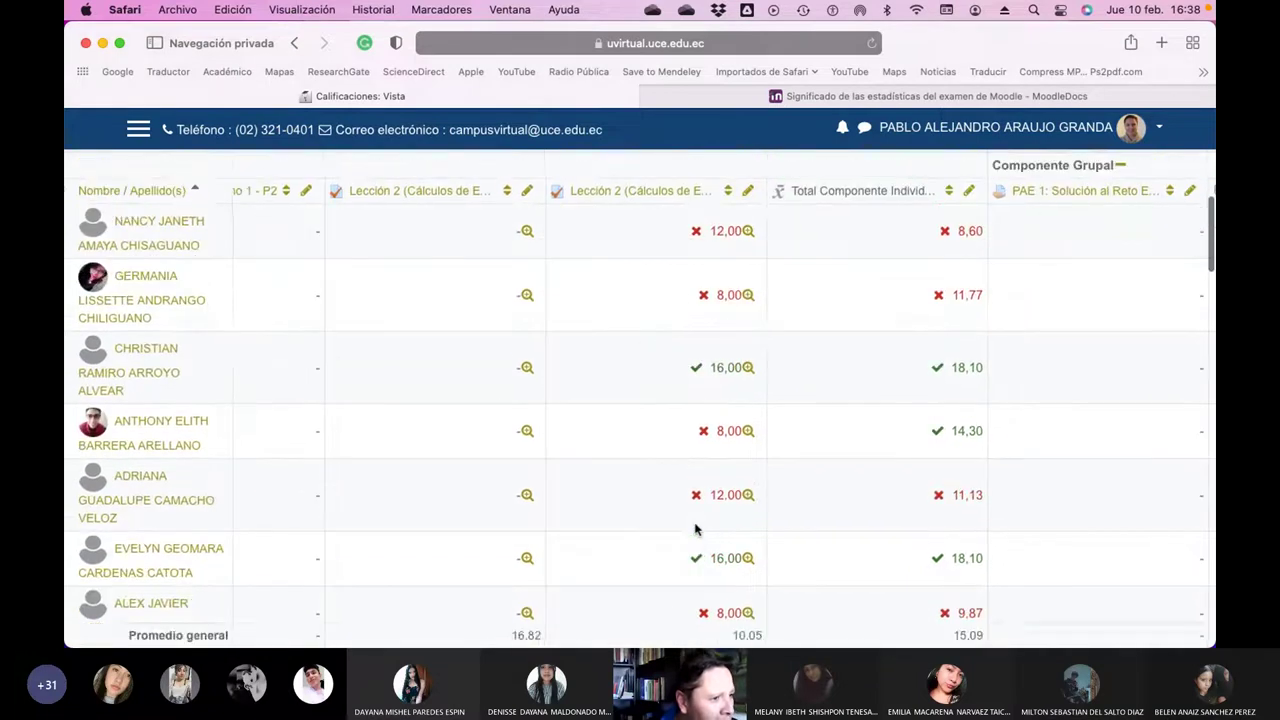
scroll(697, 530, up, 4)
scroll(695, 522, down, 2)
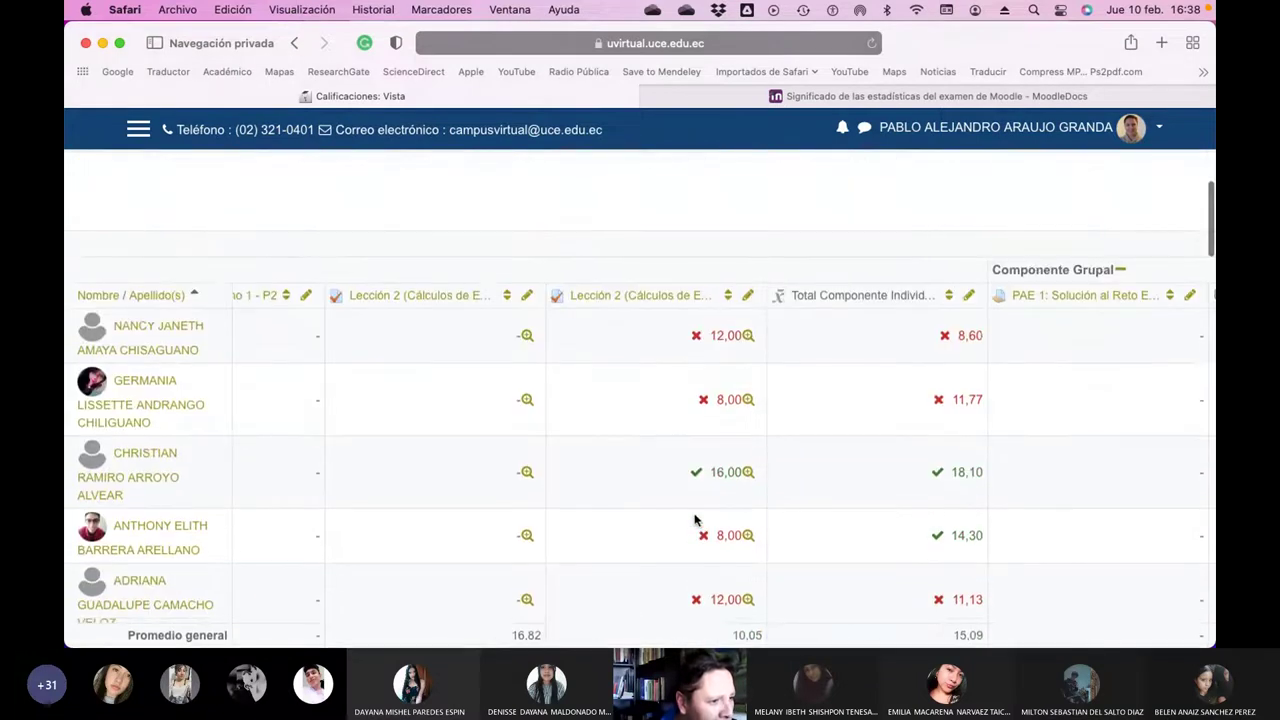
click(749, 299)
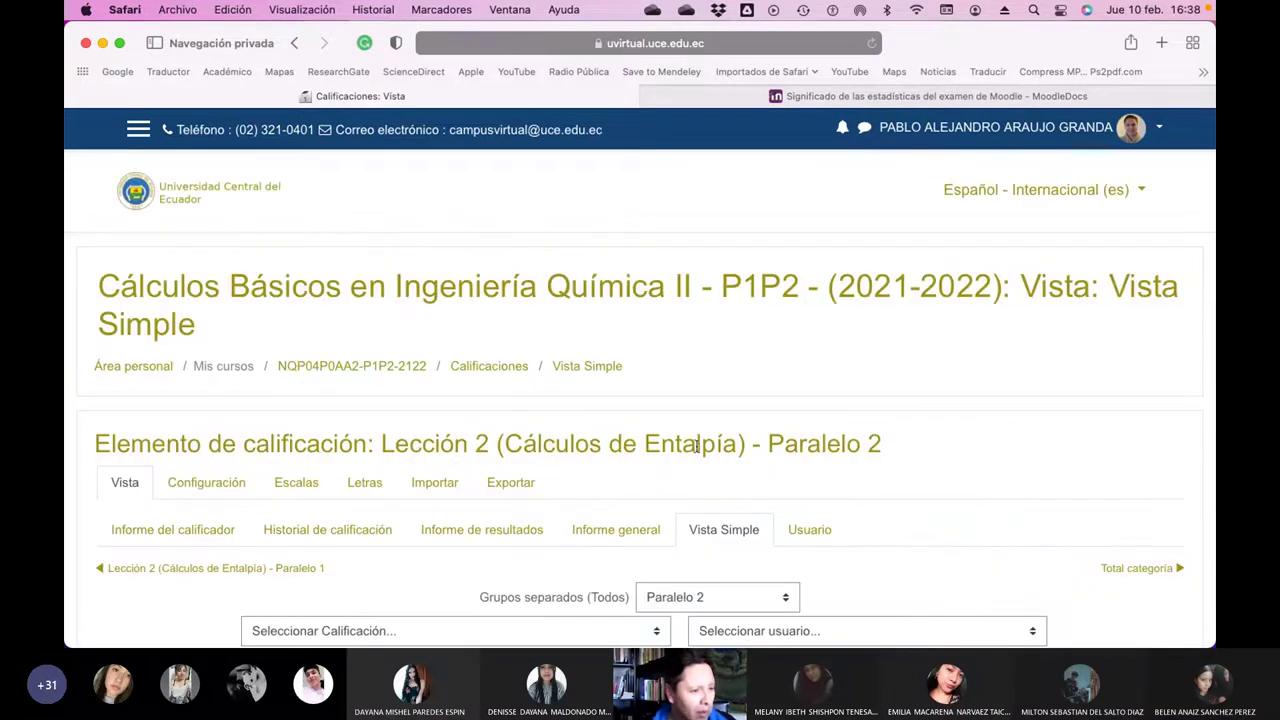
- Find the Paralelo 2 student with an empty Lección 2 grade, override that grade and enter 8
scroll(697, 451, down, 9)
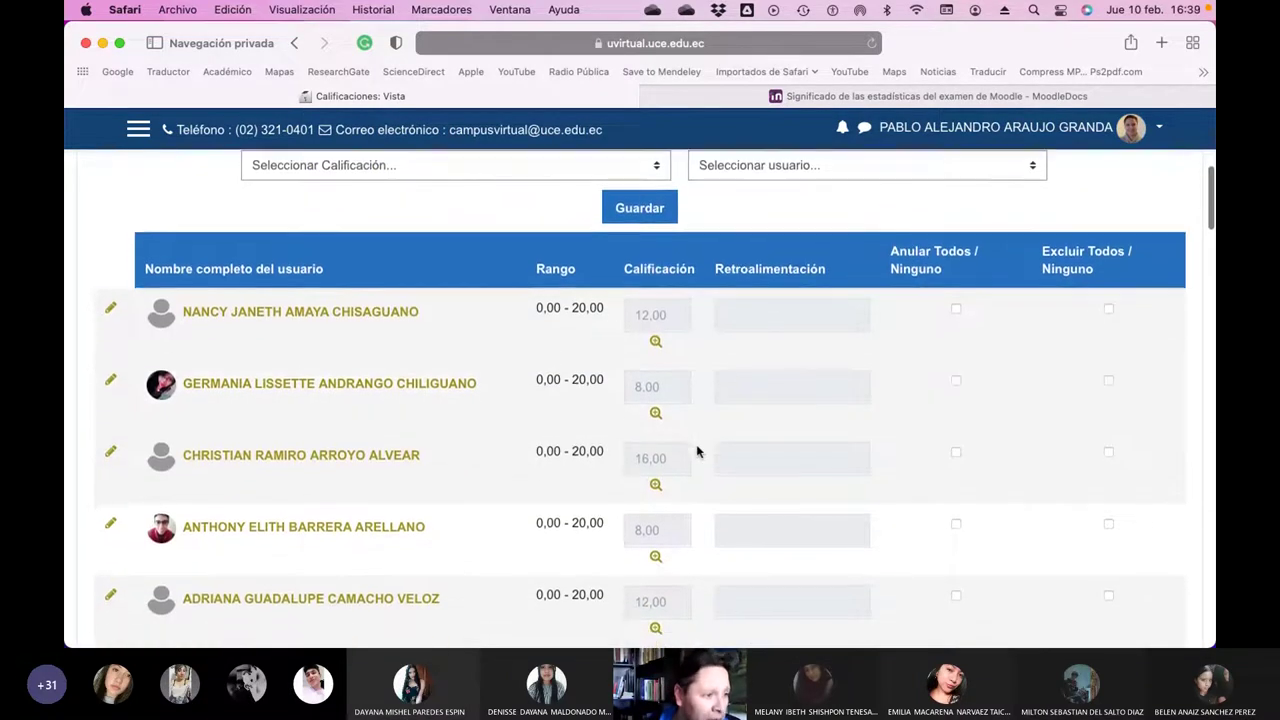
scroll(697, 451, down, 15)
scroll(697, 451, down, 8)
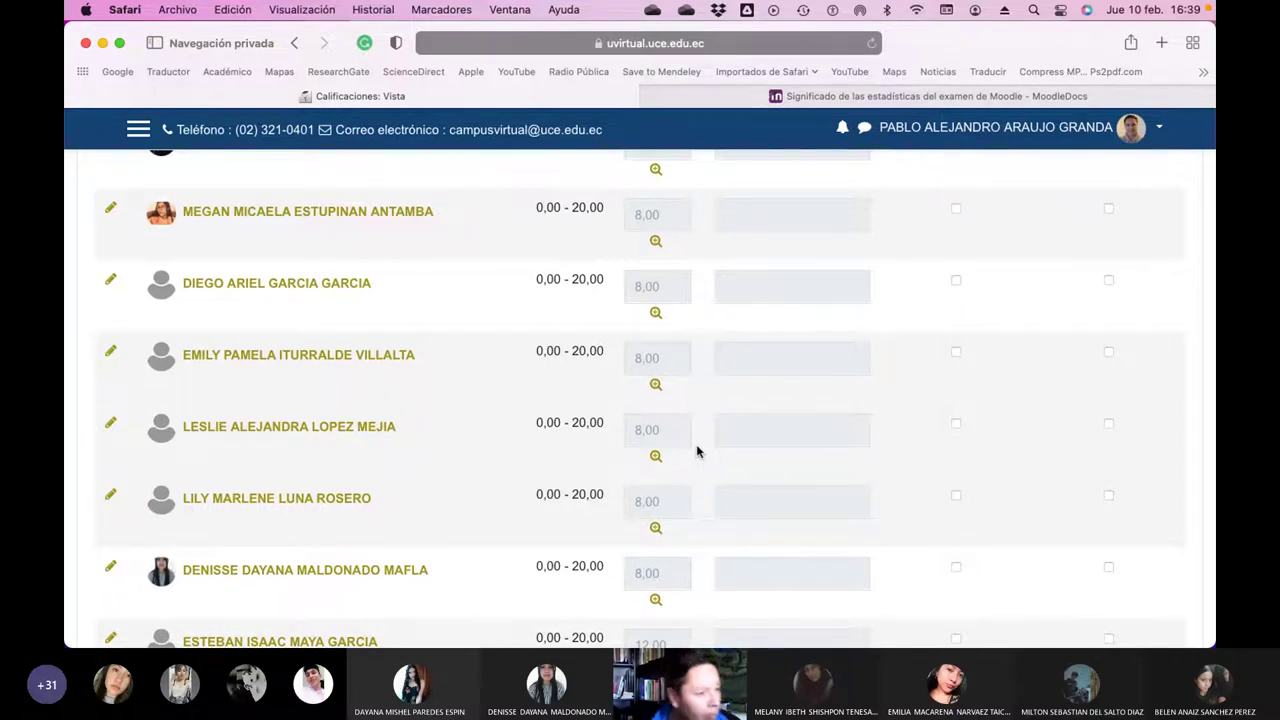
scroll(697, 452, down, 5)
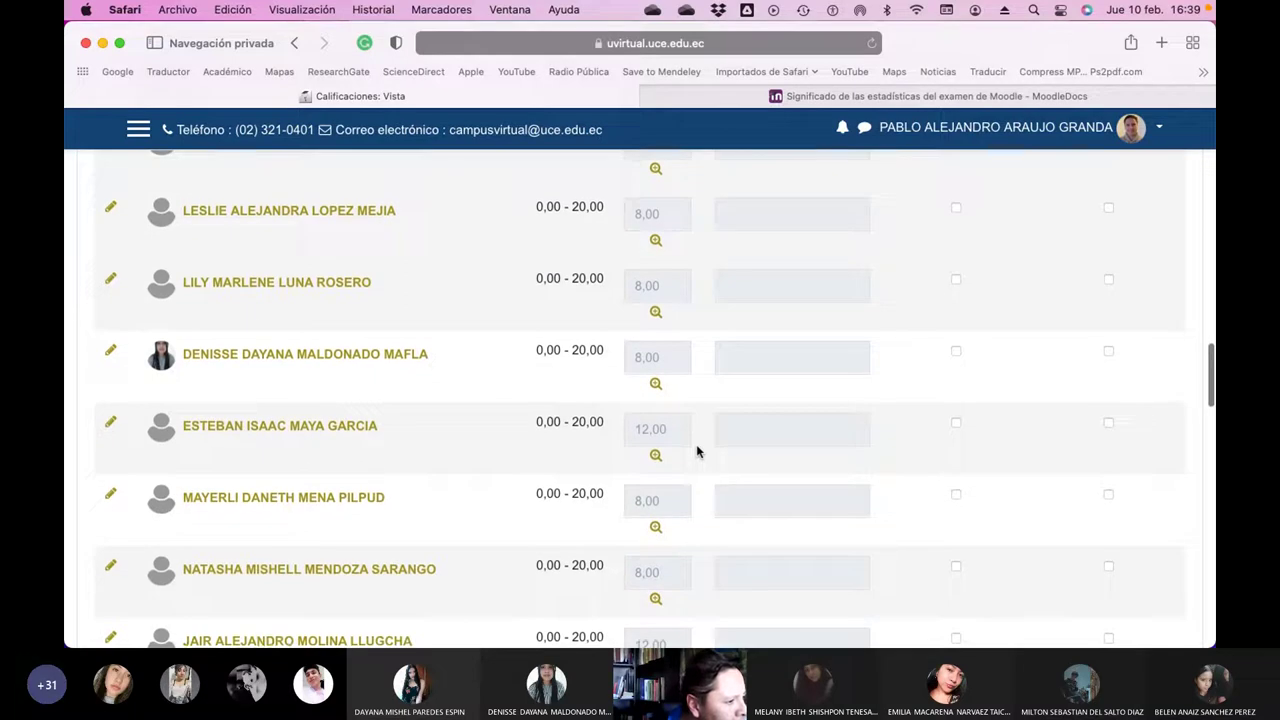
scroll(697, 452, down, 5)
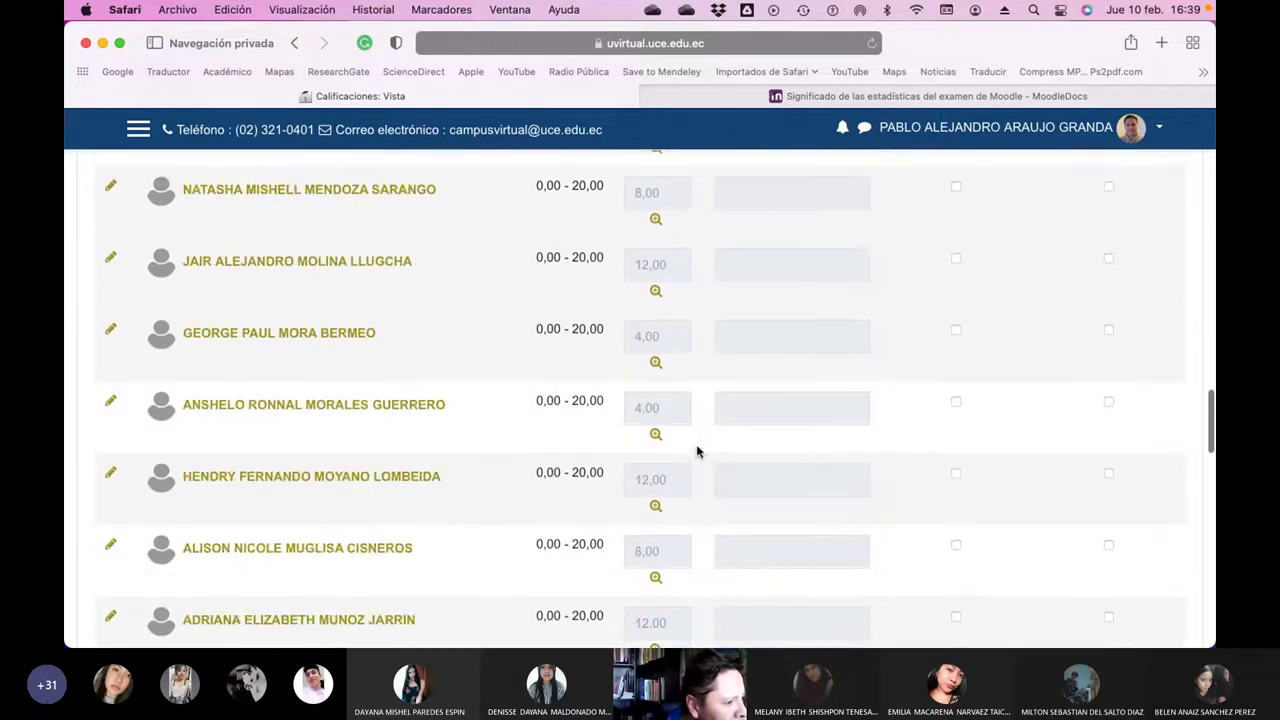
scroll(697, 452, down, 2)
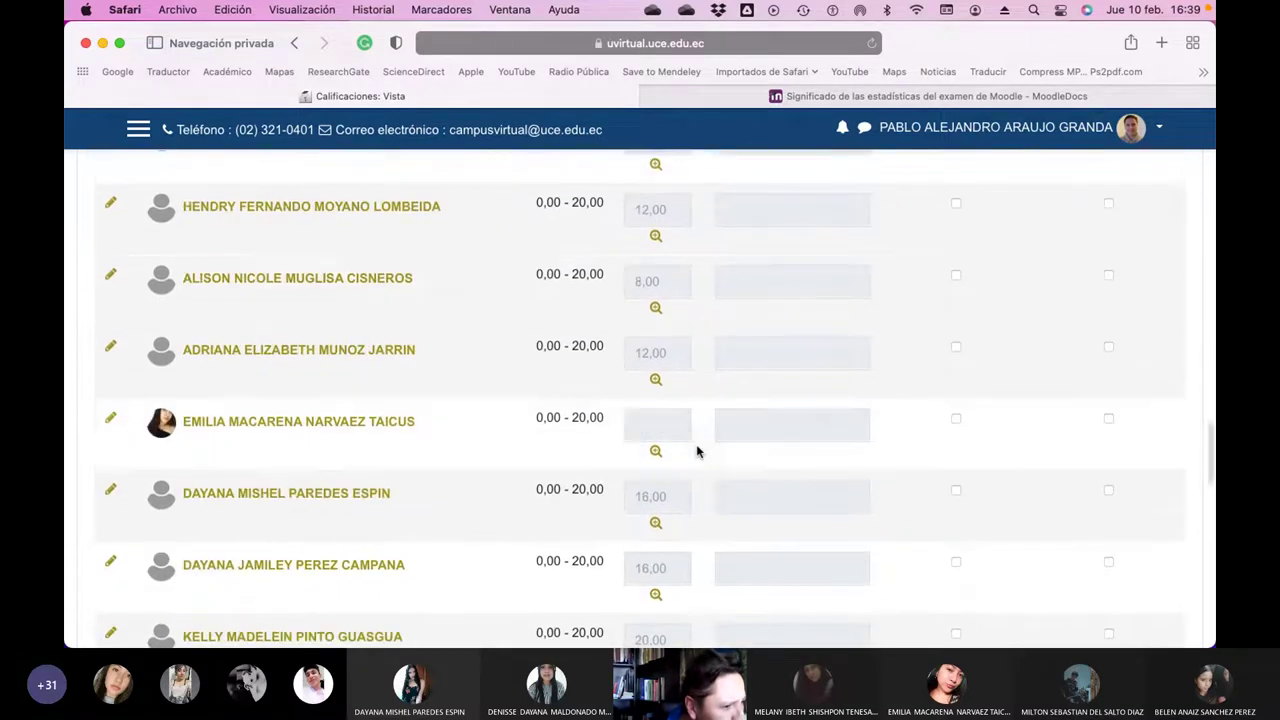
click(956, 421)
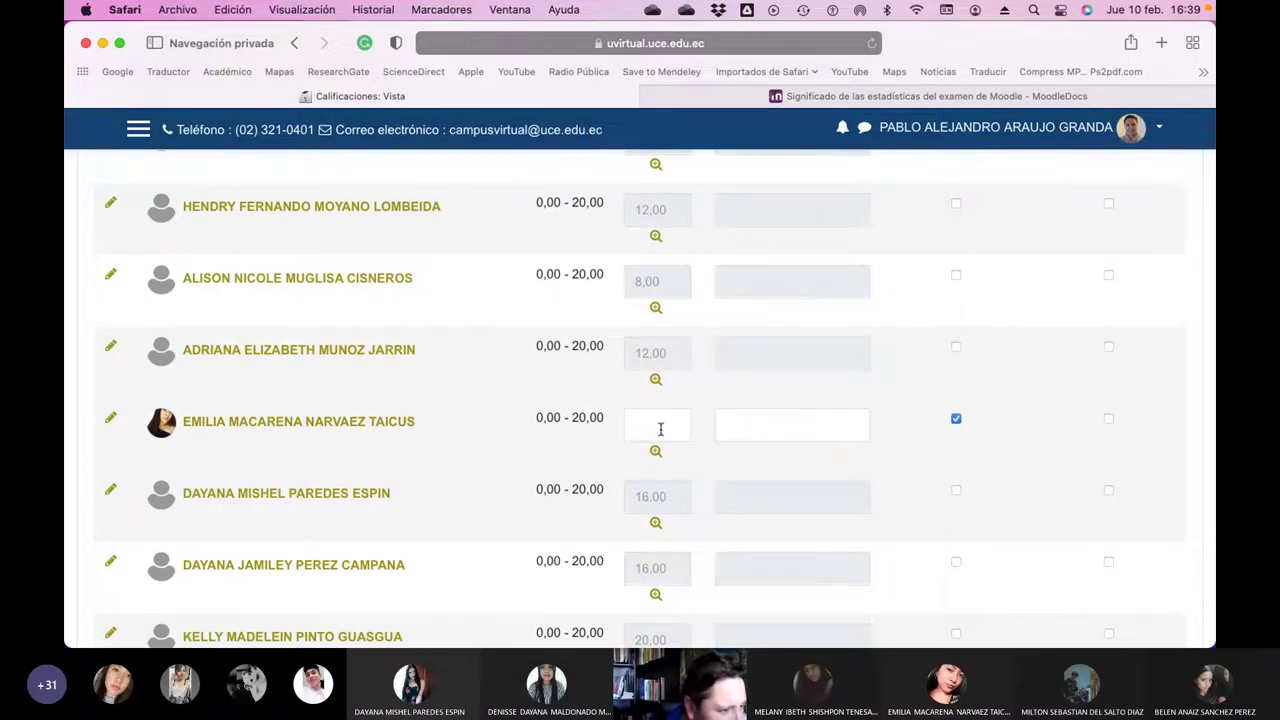
click(660, 429)
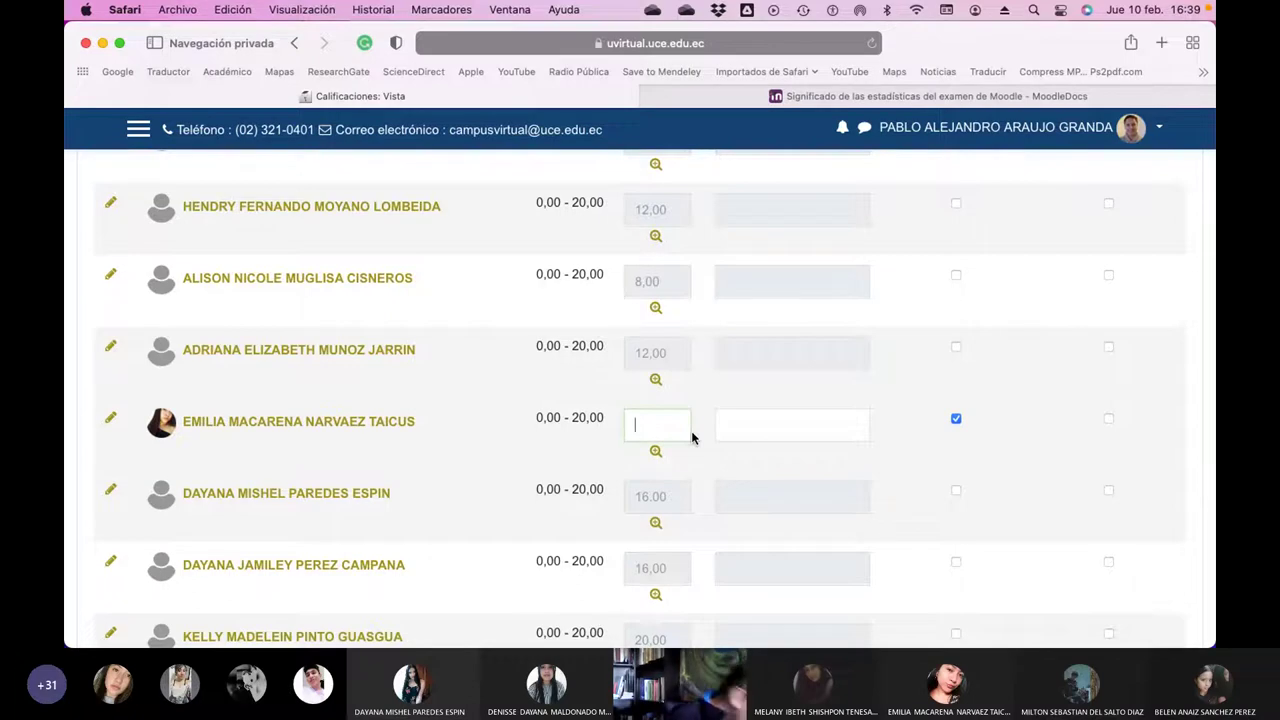
text(8)
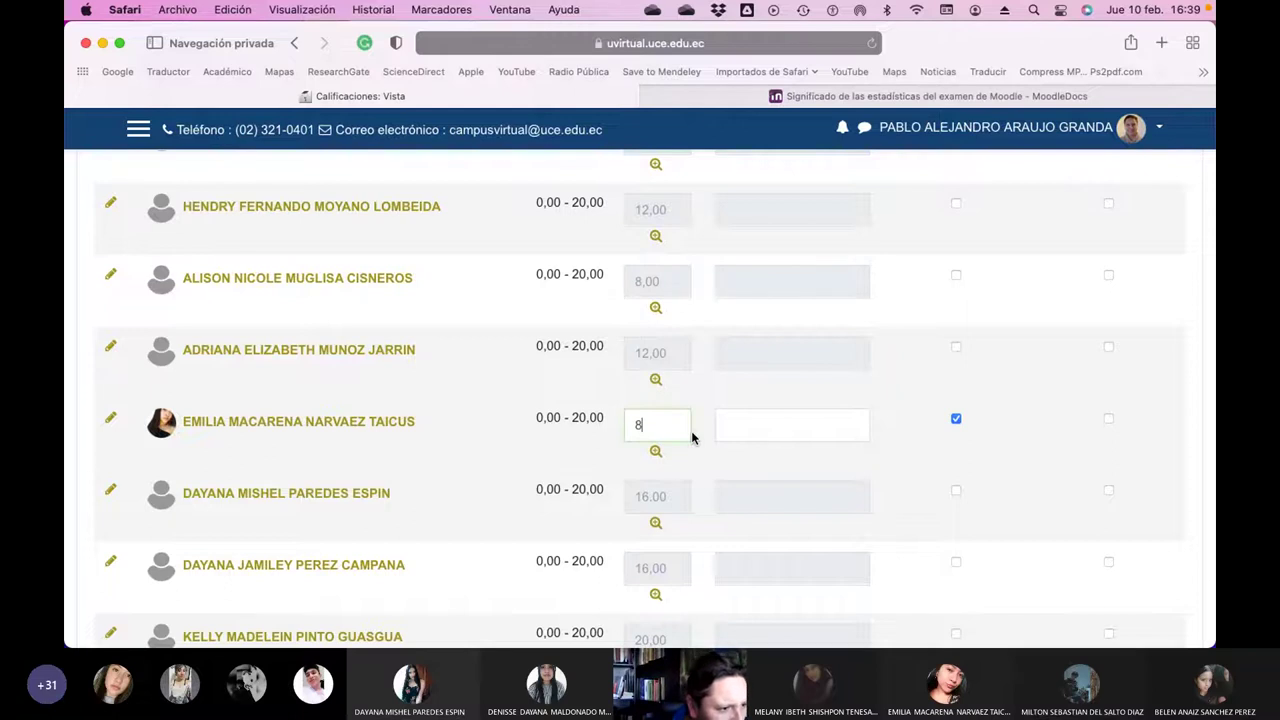
- Try to save the overridden Lección 2 grade and continue back to the grade item
scroll(843, 449, down, 10)
click(649, 414)
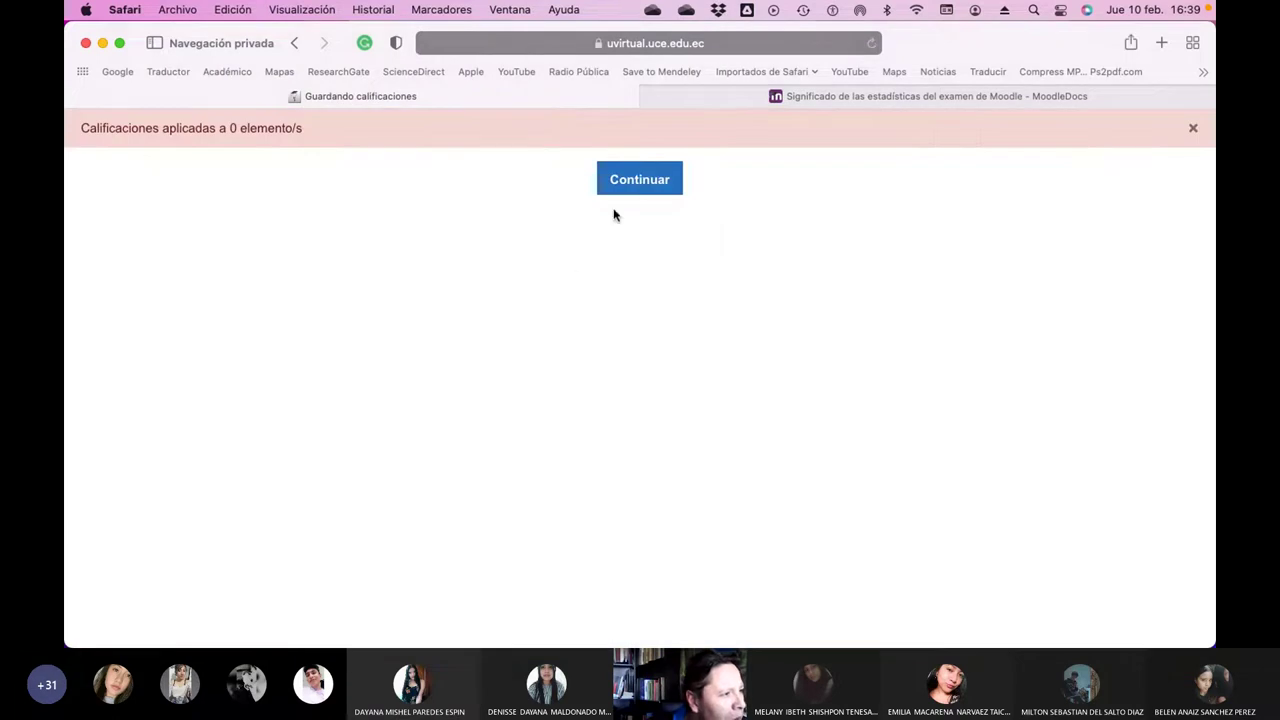
click(628, 188)
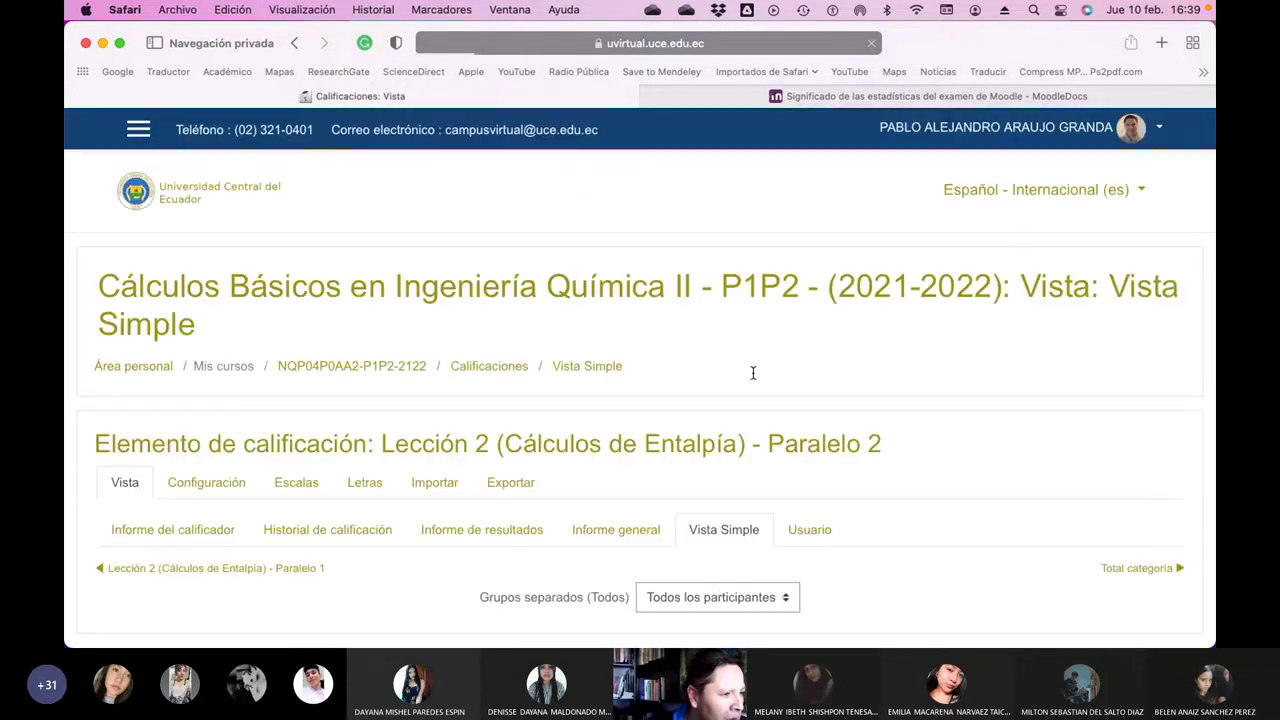
- Limit the Lección 2 - Paralelo 2 grade list to the Paralelo 2 group
scroll(753, 373, down, 5)
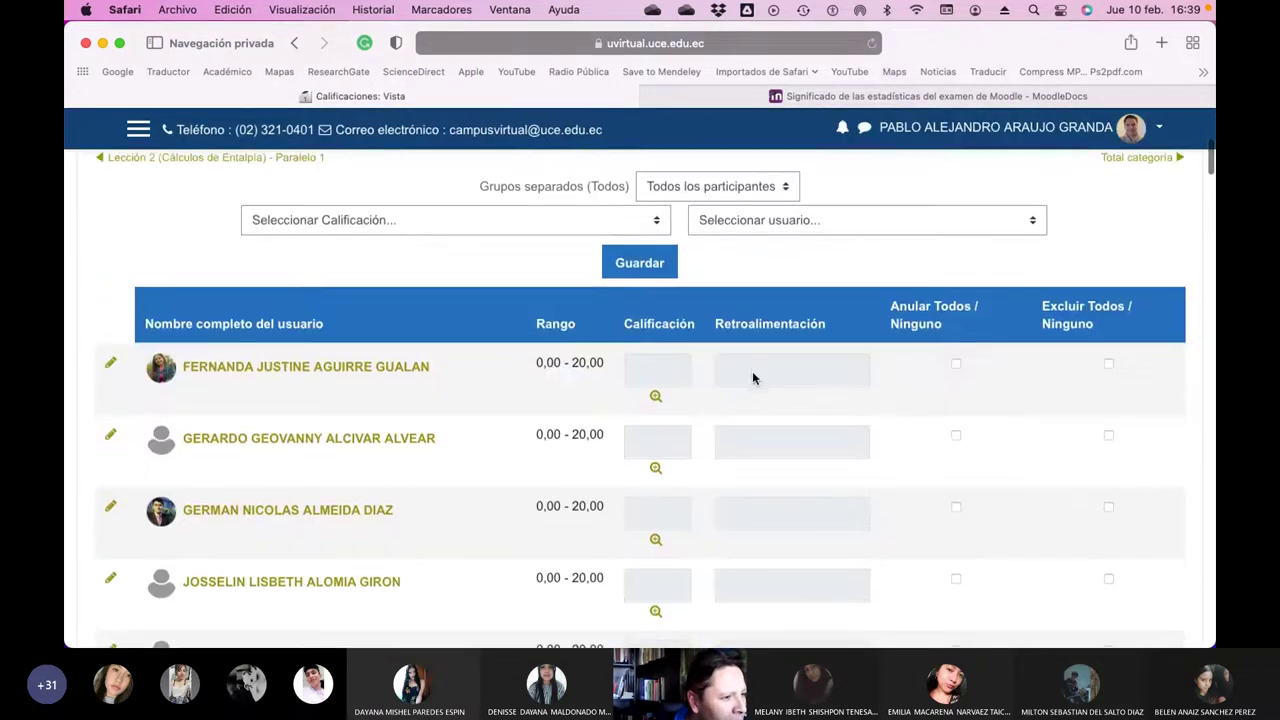
click(733, 190)
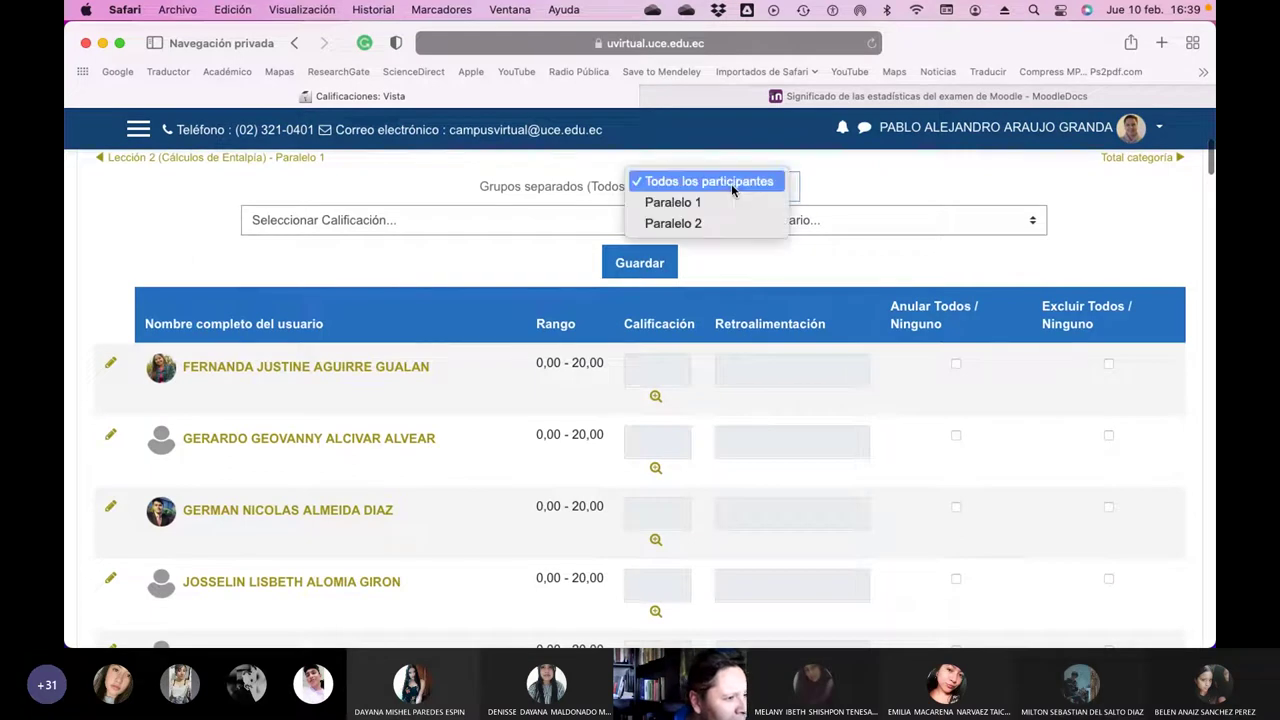
click(731, 183)
- Override the empty Lección 2 grade in the filtered student list and set it to 8
scroll(700, 372, down, 15)
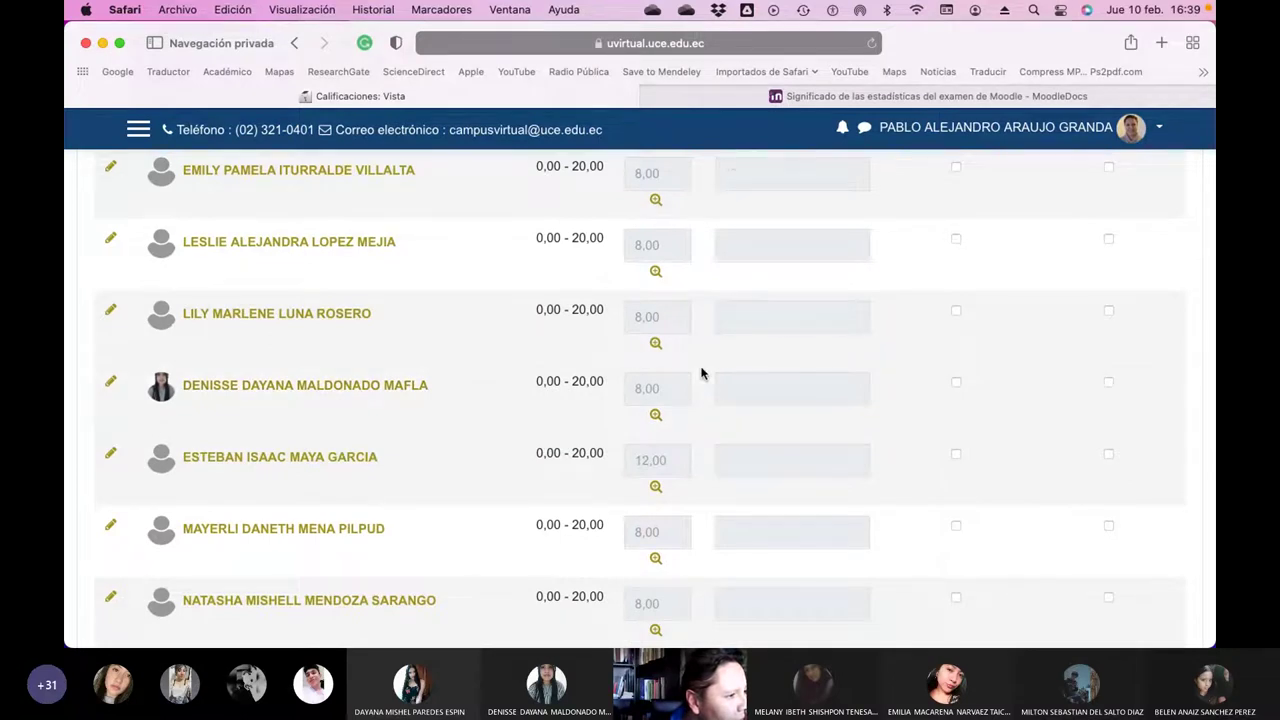
scroll(701, 373, down, 3)
scroll(701, 373, down, 3)
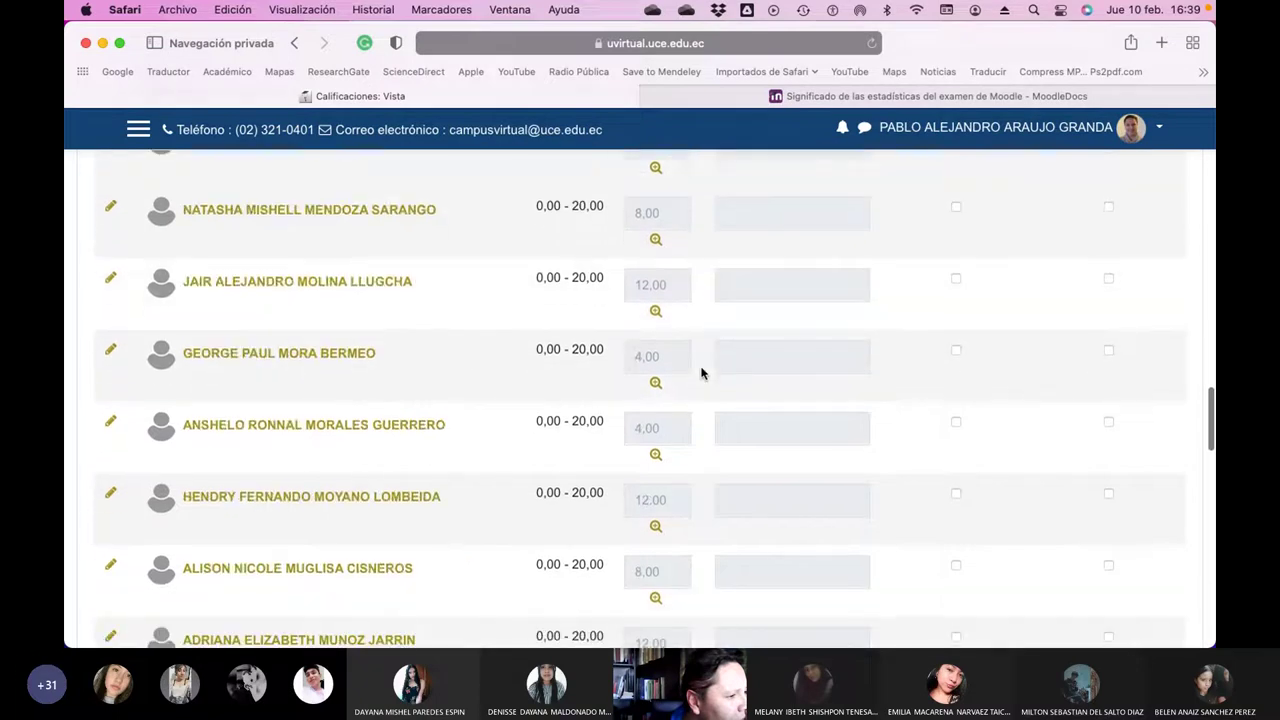
scroll(701, 373, down, 5)
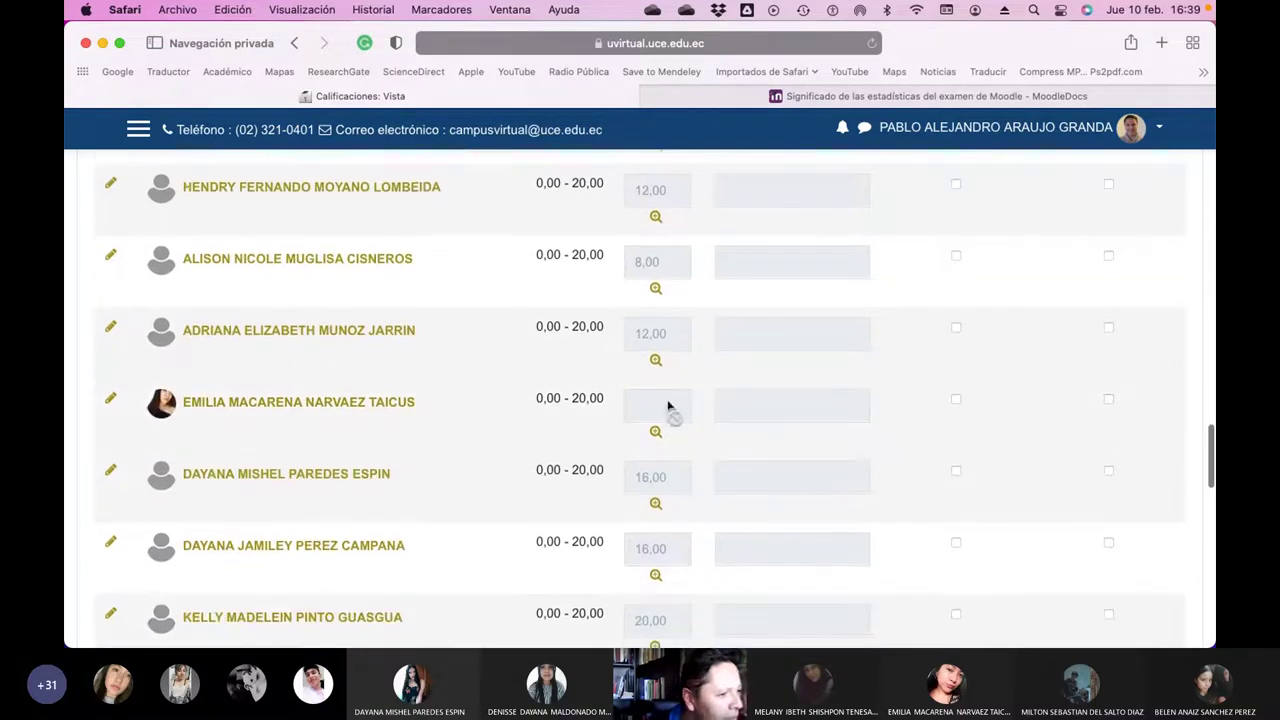
scroll(953, 404, down, 1)
click(956, 382)
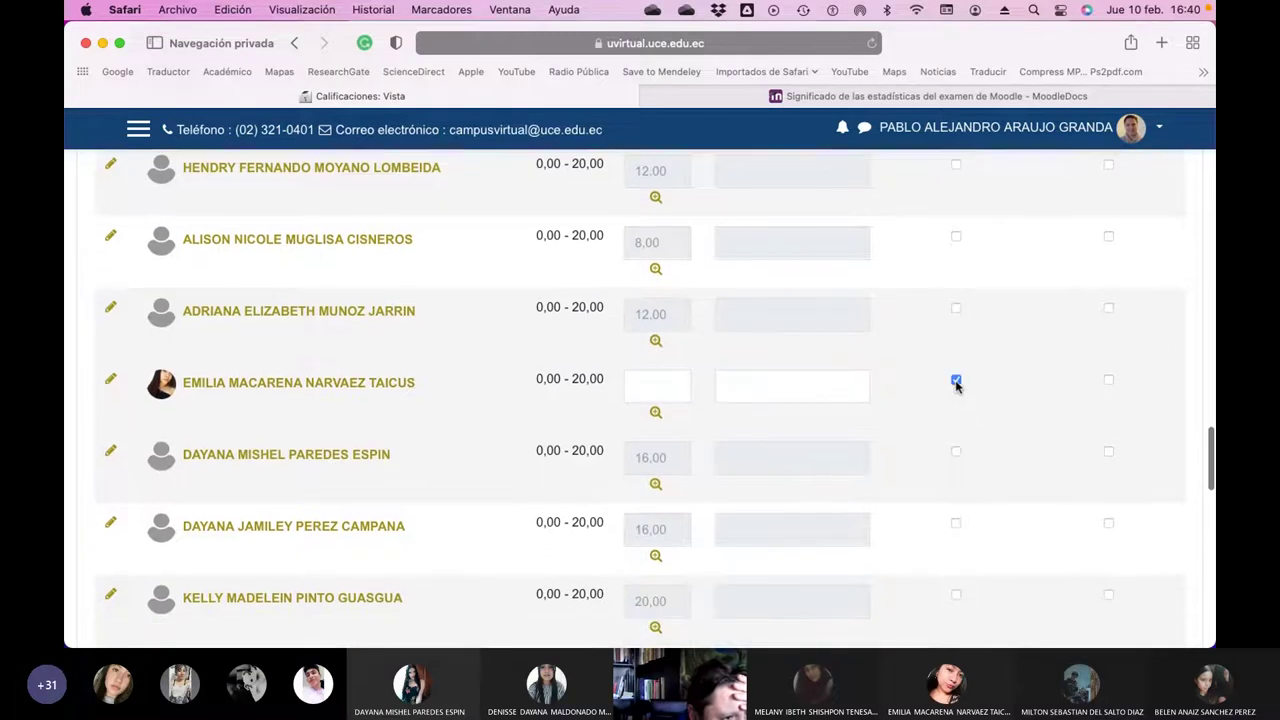
click(662, 384)
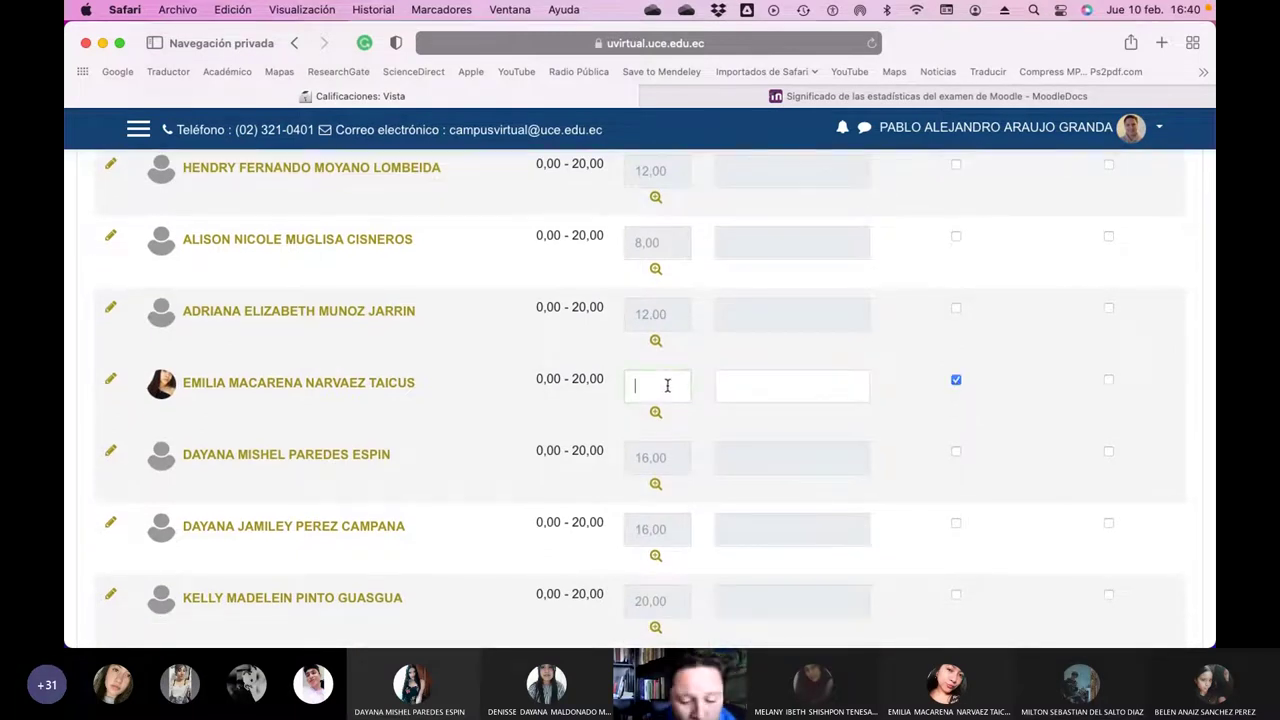
text(8)
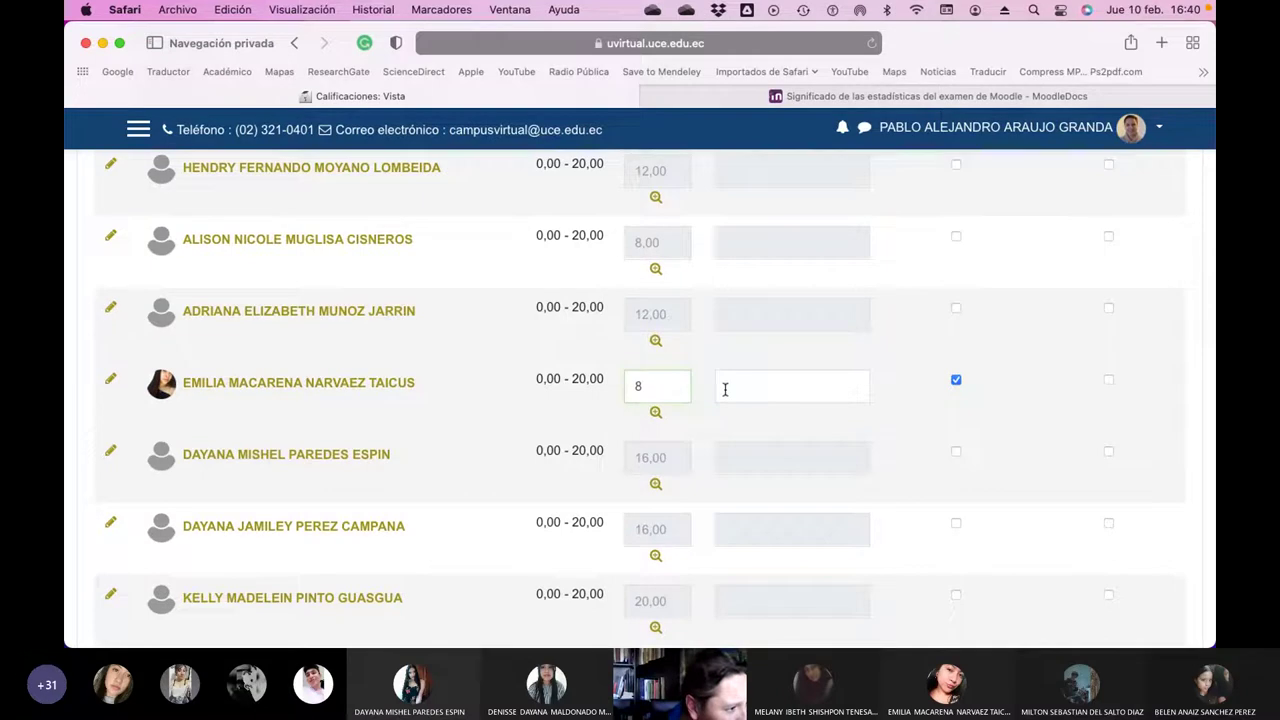
- Save the overridden grade, leaving bulk insertion set to Calificaciones vacías, and continue past the grade recalculation
scroll(725, 389, down, 10)
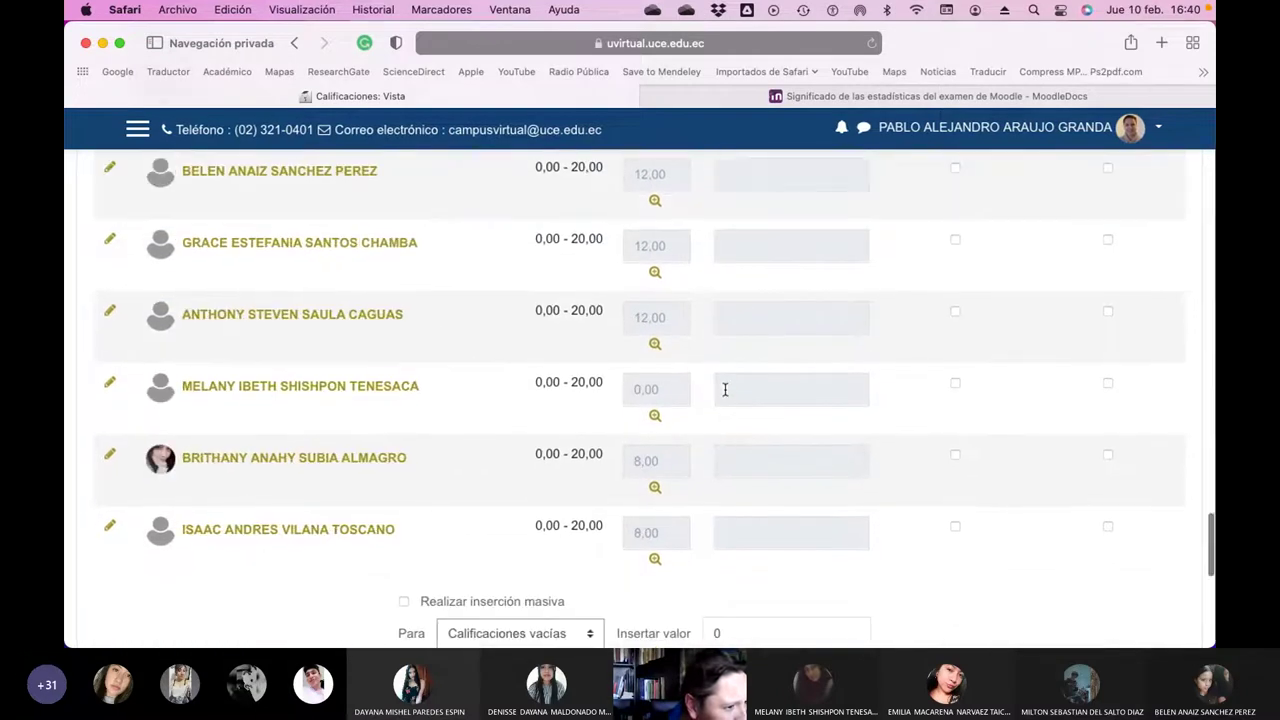
scroll(725, 389, down, 3)
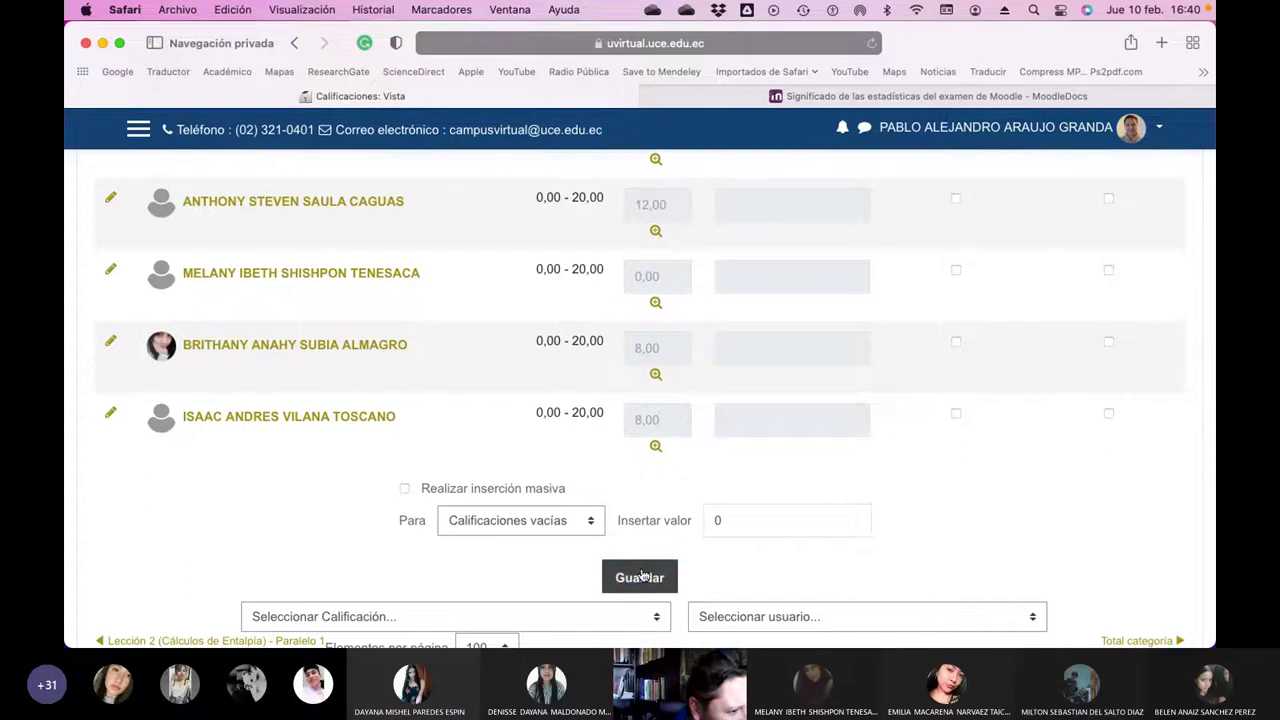
click(591, 523)
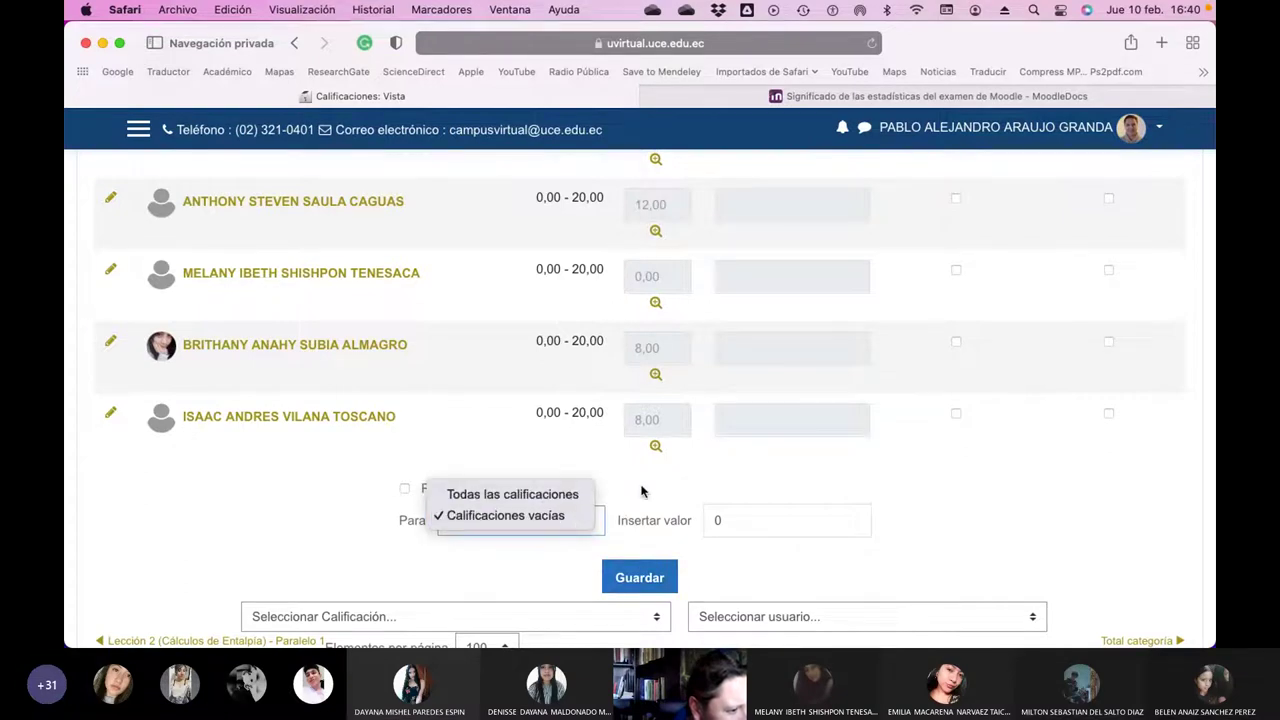
click(588, 516)
click(645, 580)
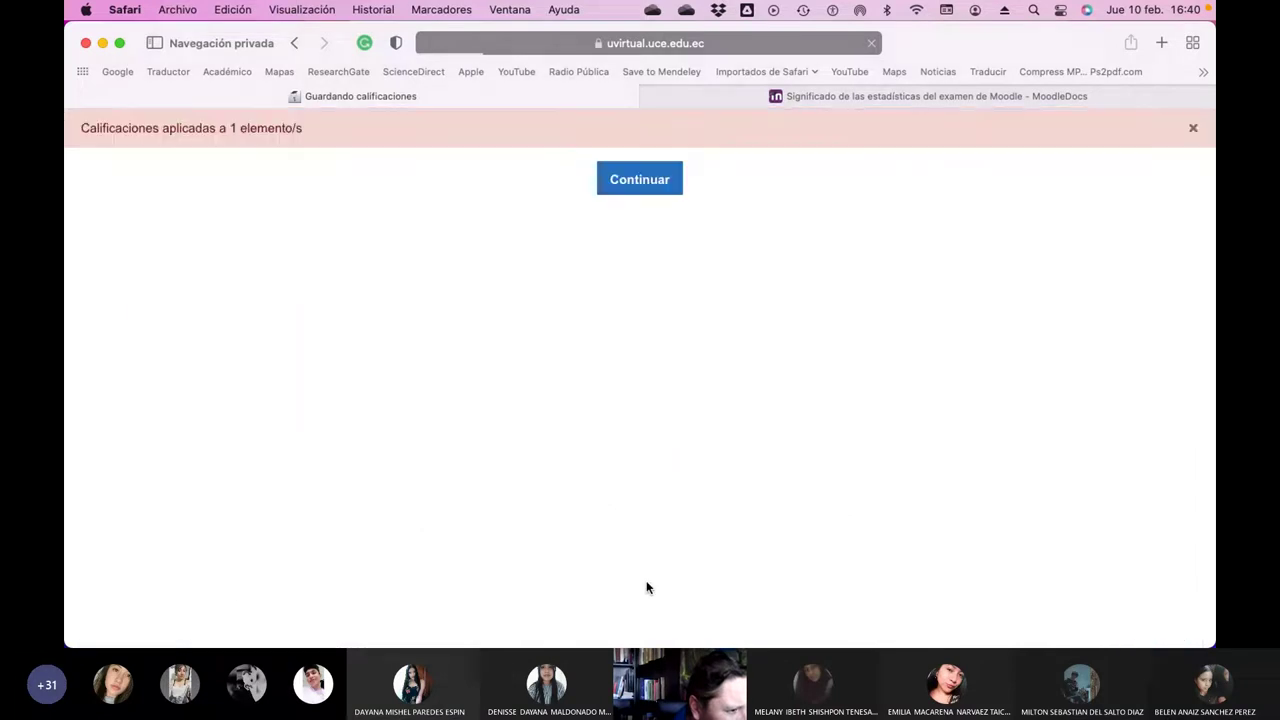
click(623, 195)
click(653, 505)
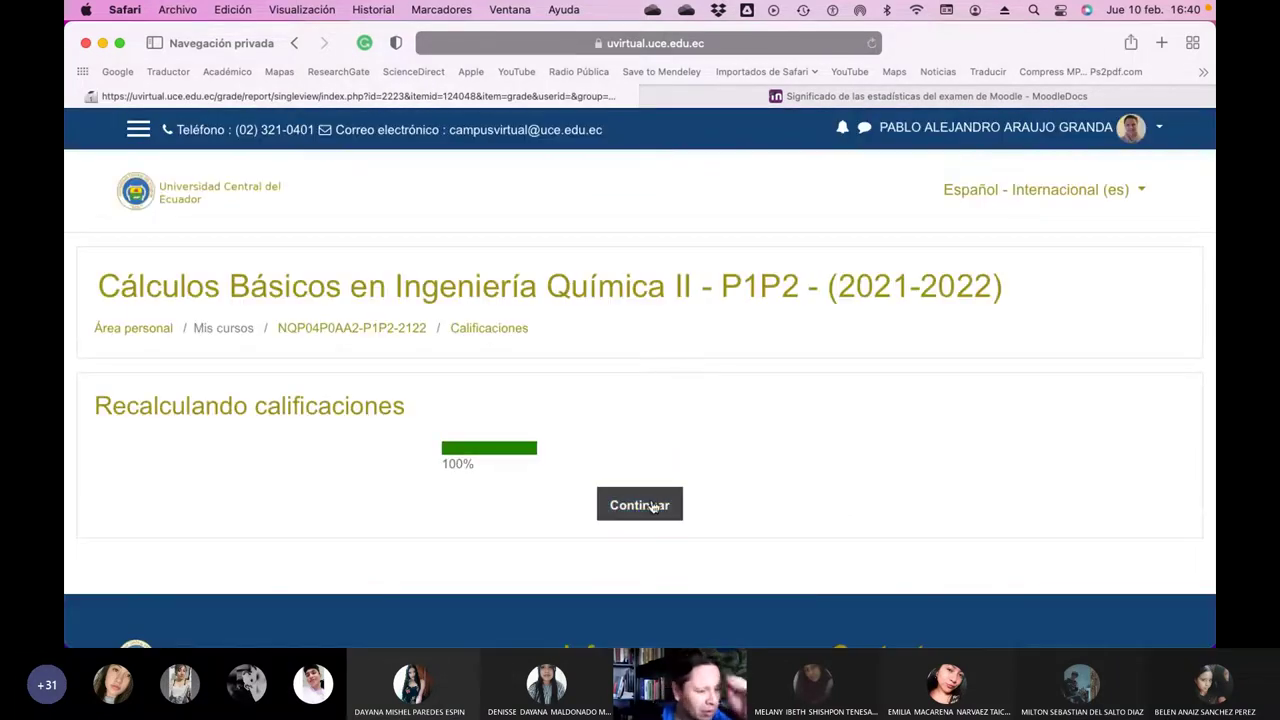
- Check the saved Calificación and override setting in the row of the student whose grade was overridden
scroll(705, 485, down, 5)
scroll(703, 480, down, 12)
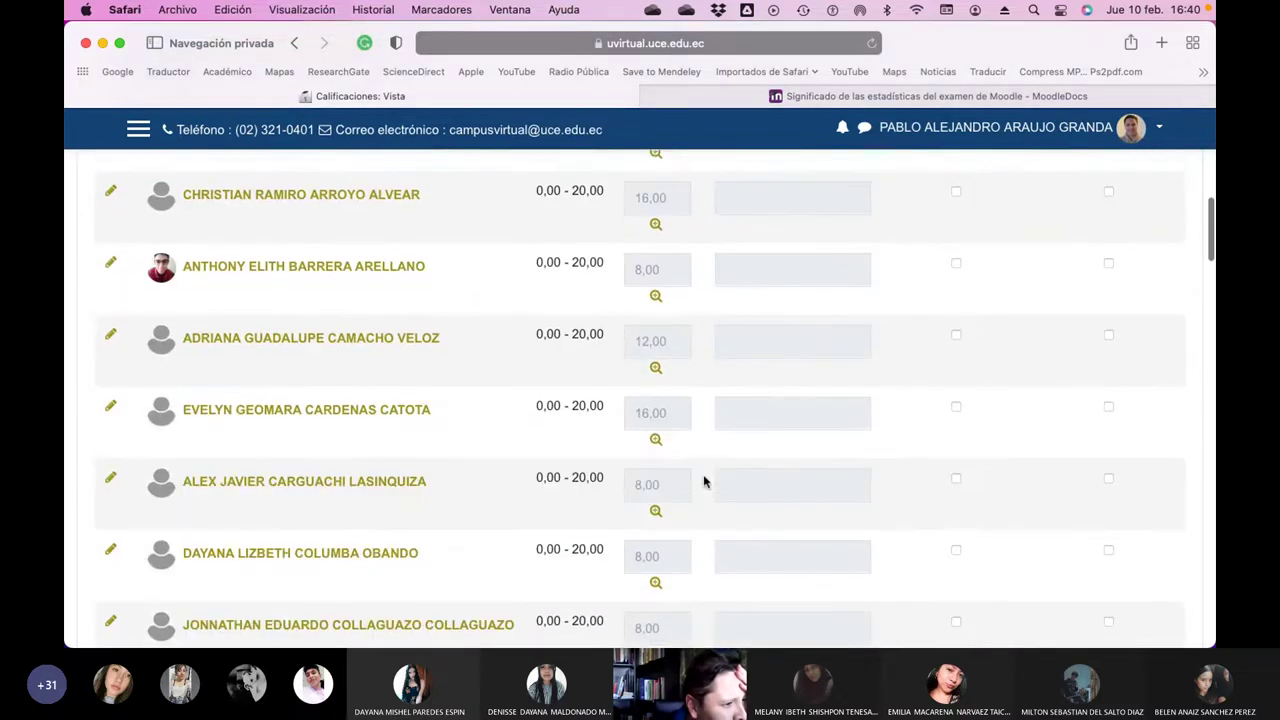
scroll(703, 481, down, 12)
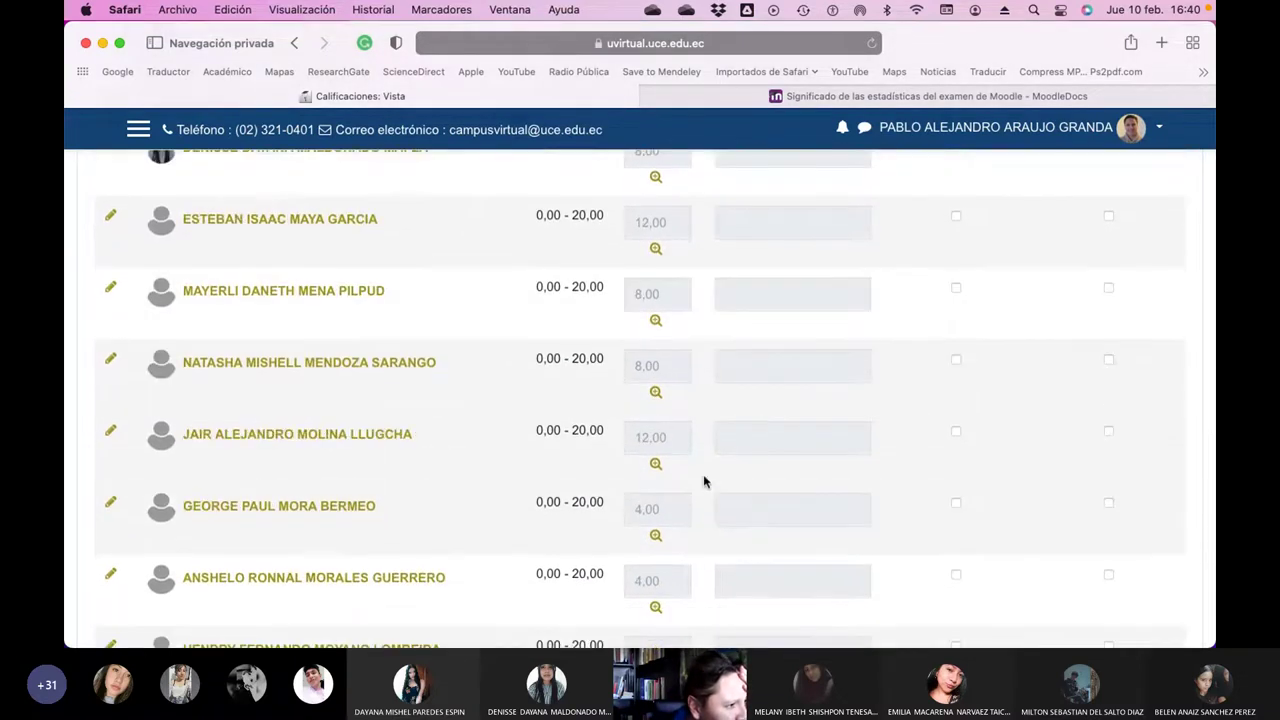
scroll(703, 481, up, 2)
scroll(703, 481, down, 8)
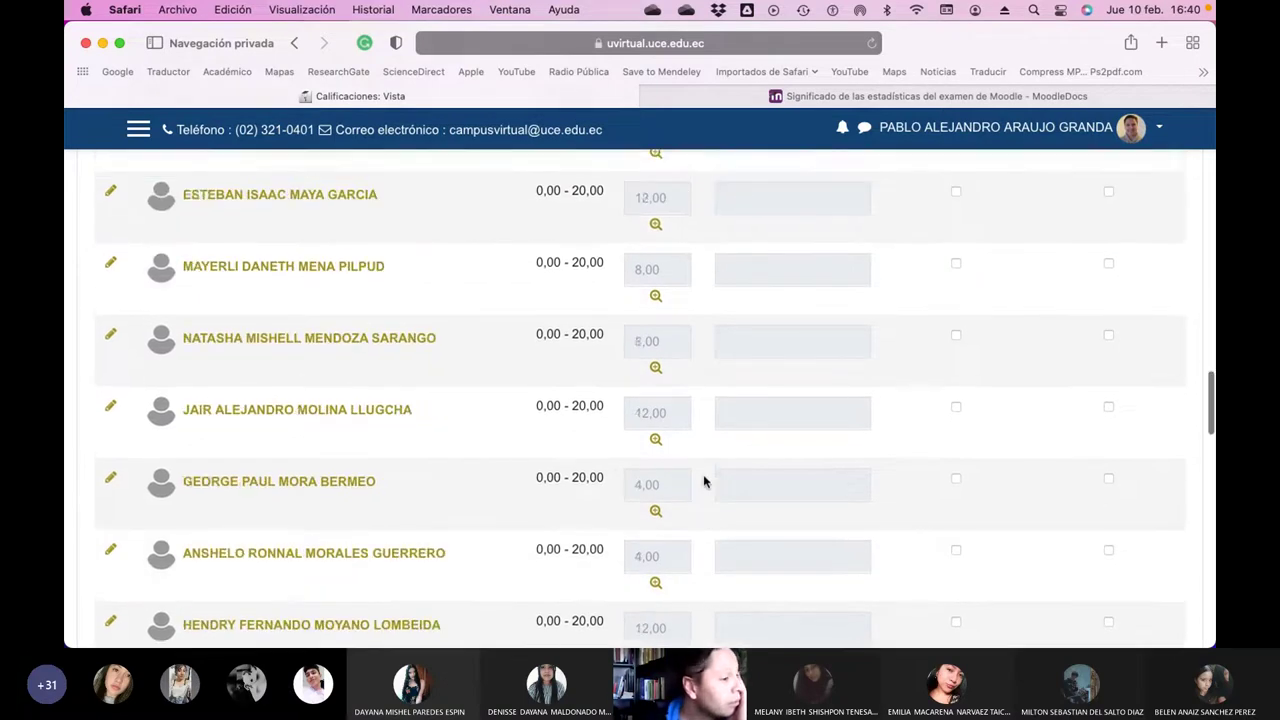
scroll(703, 481, down, 3)
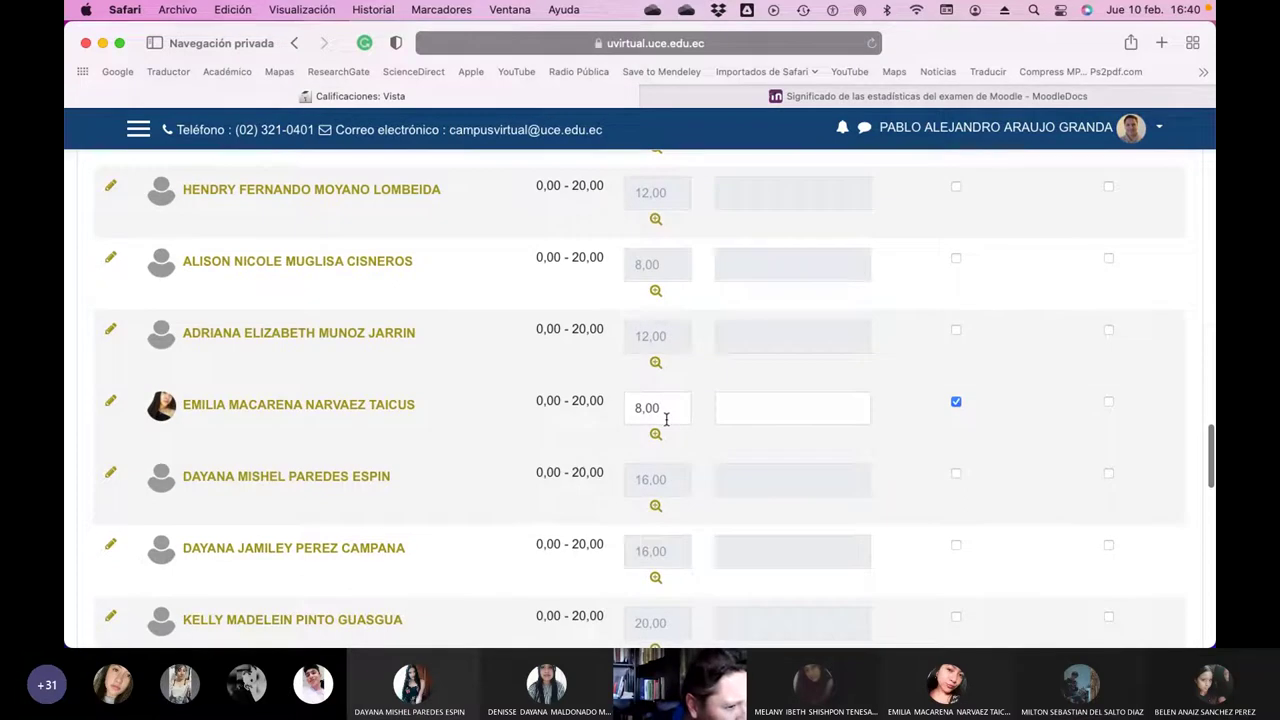
scroll(707, 431, down, 4)
- Return from the single view to the course's grader report (Informe del calificador) for Paralelo 2
scroll(708, 430, up, 20)
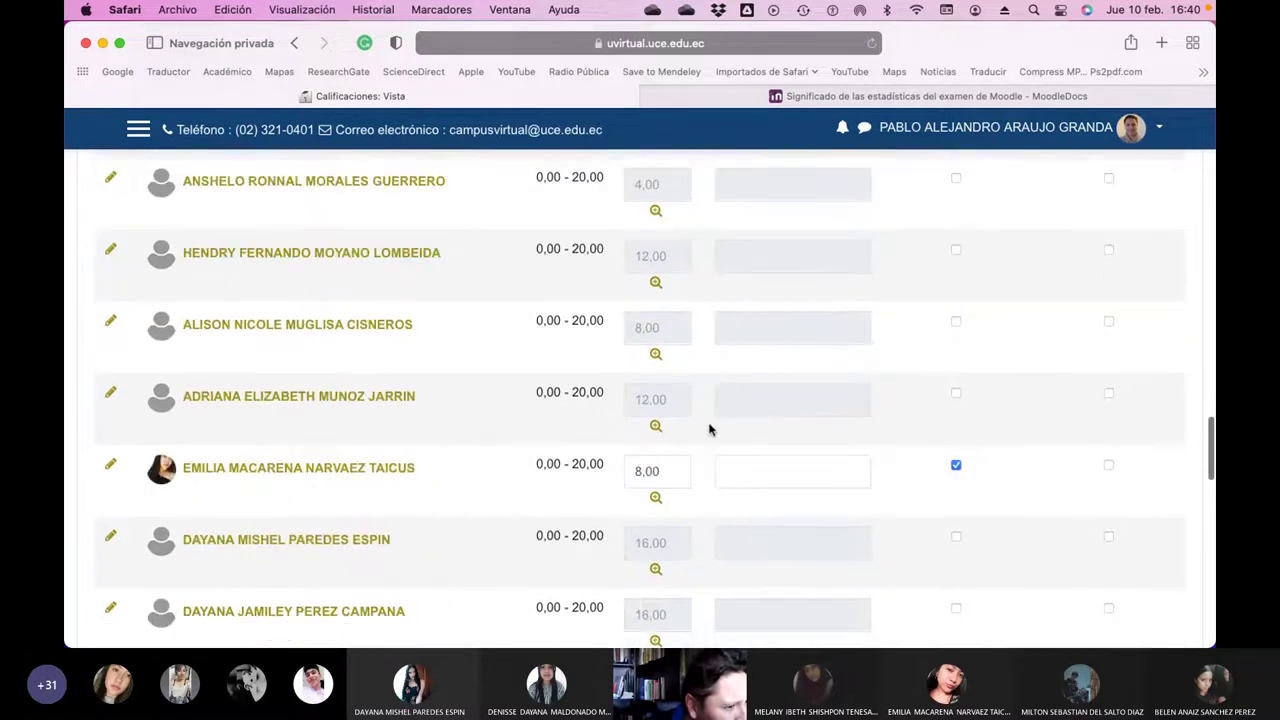
scroll(709, 429, up, 15)
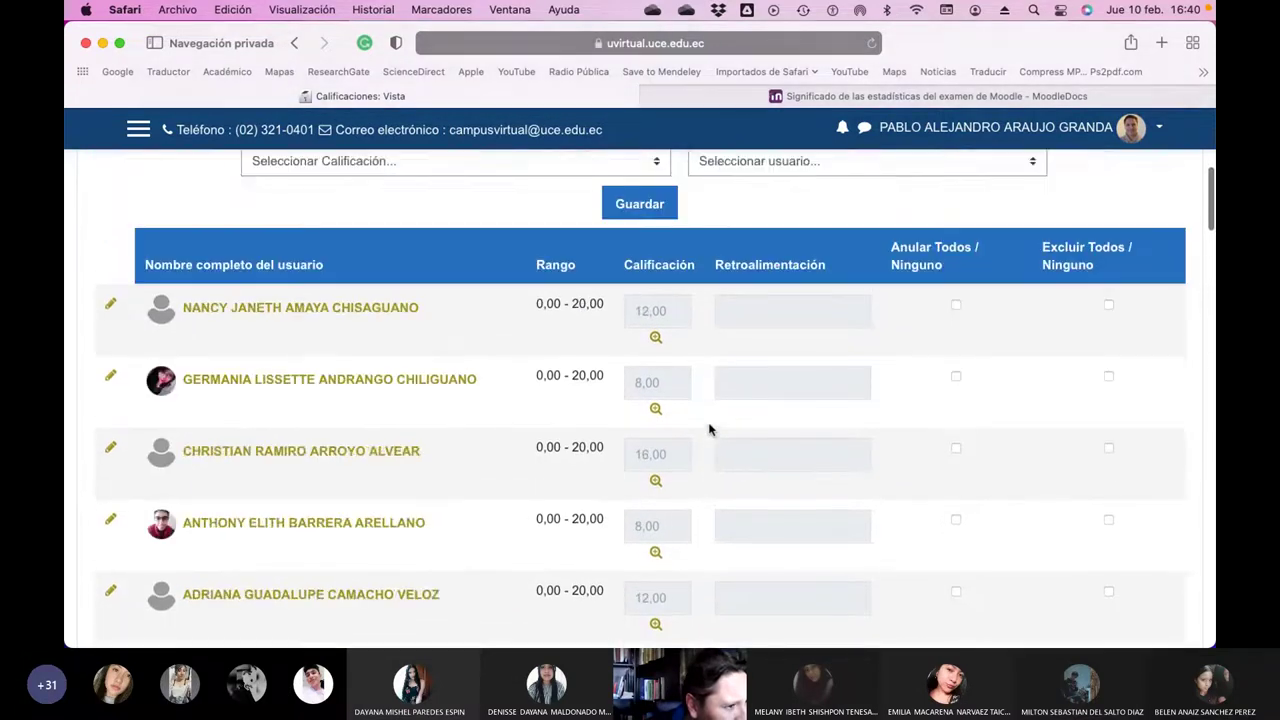
scroll(709, 429, up, 1)
click(181, 416)
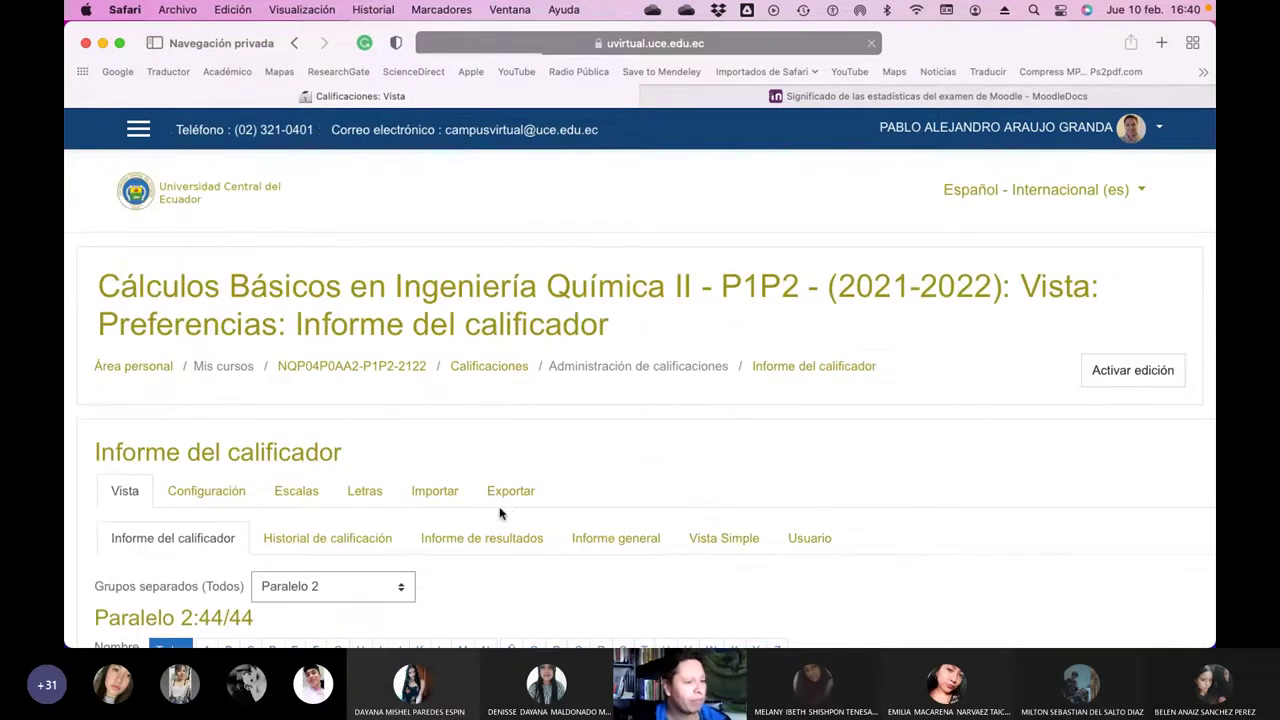
- Examine the overridden student's Lección 2 grade and Total Componente Individual in the grader report, along with the remaining Paralelo 2 rows and averages
scroll(506, 513, down, 5)
scroll(510, 512, down, 2)
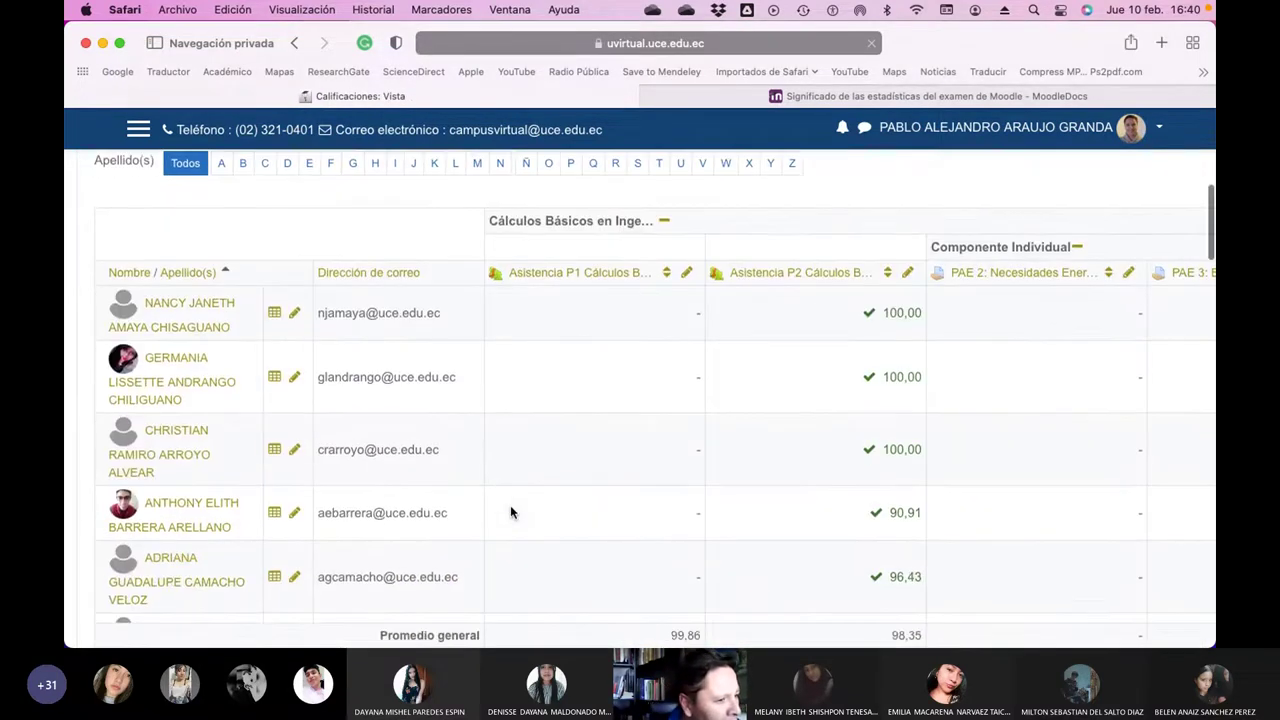
scroll(512, 512, right, 7)
scroll(515, 512, right, 8)
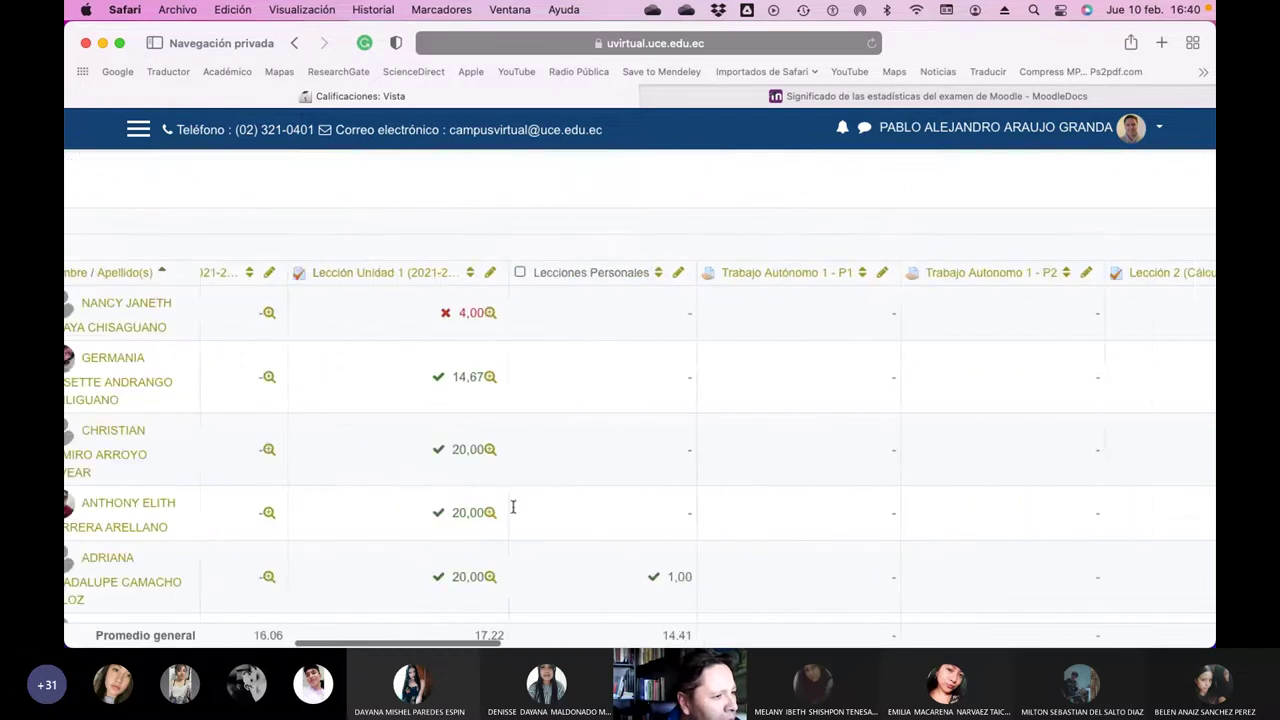
scroll(512, 512, right, 8)
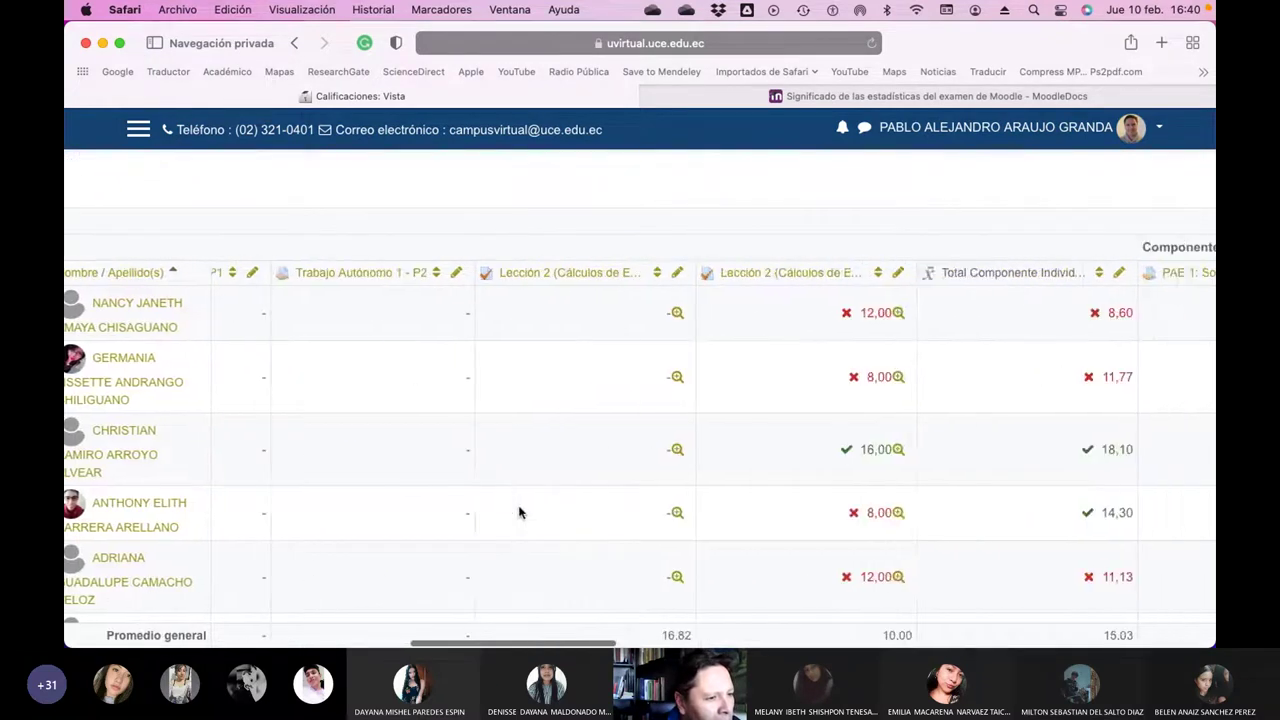
scroll(537, 405, down, 15)
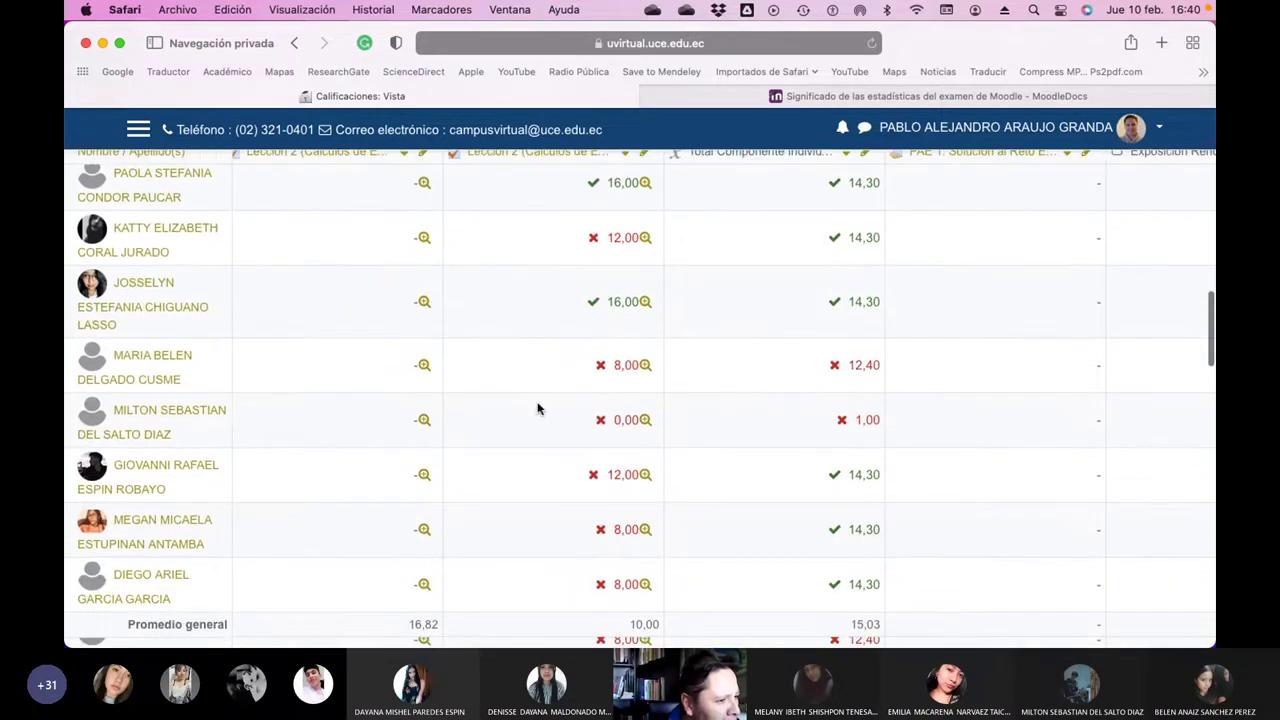
scroll(537, 408, down, 10)
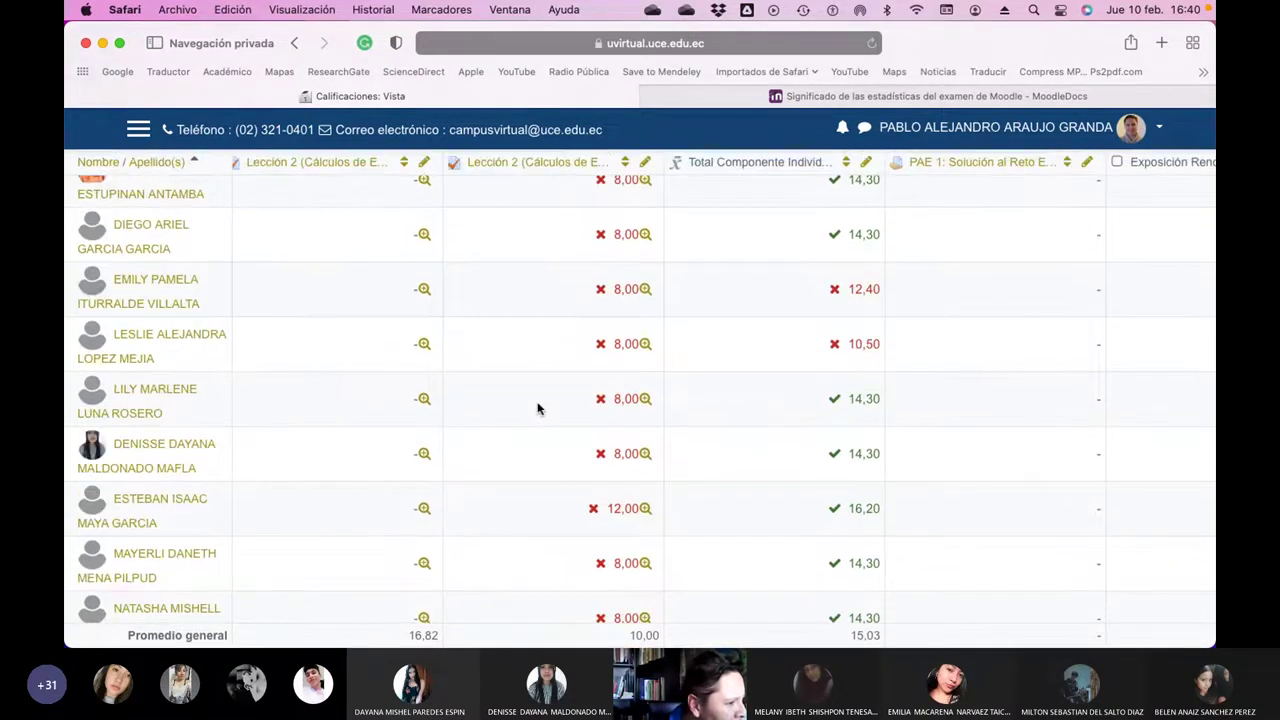
scroll(537, 408, down, 5)
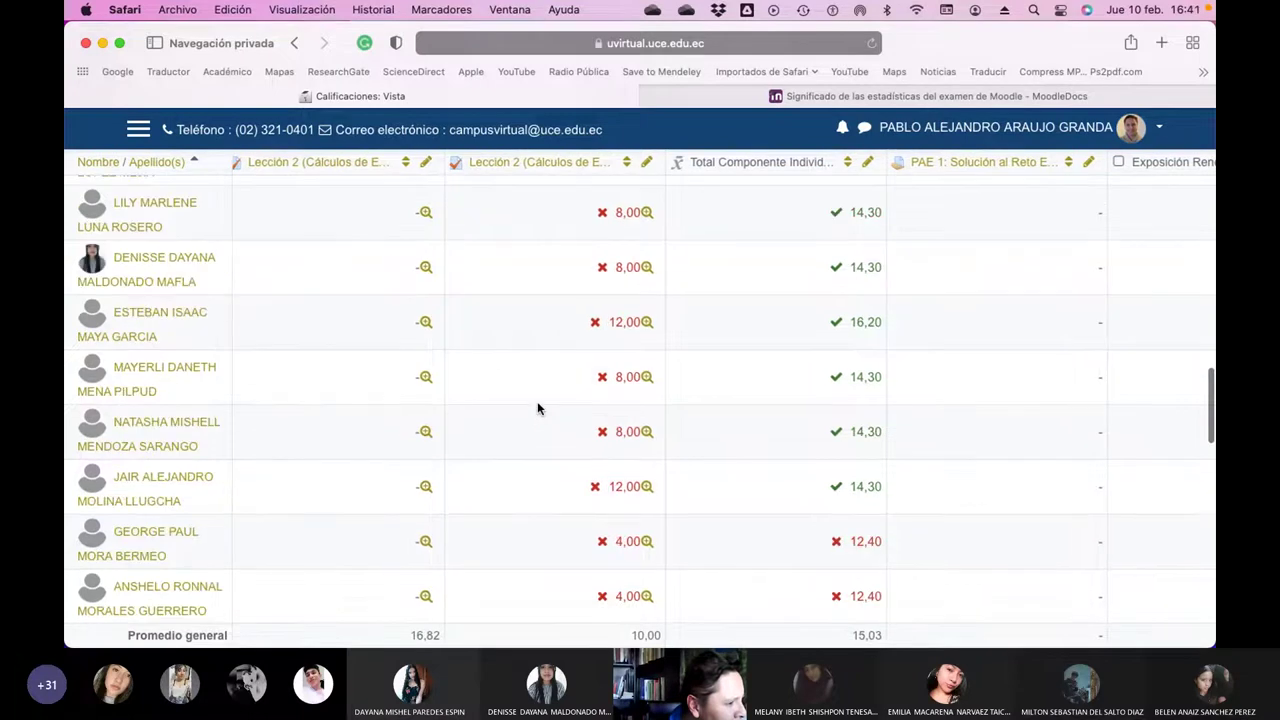
scroll(537, 404, down, 7)
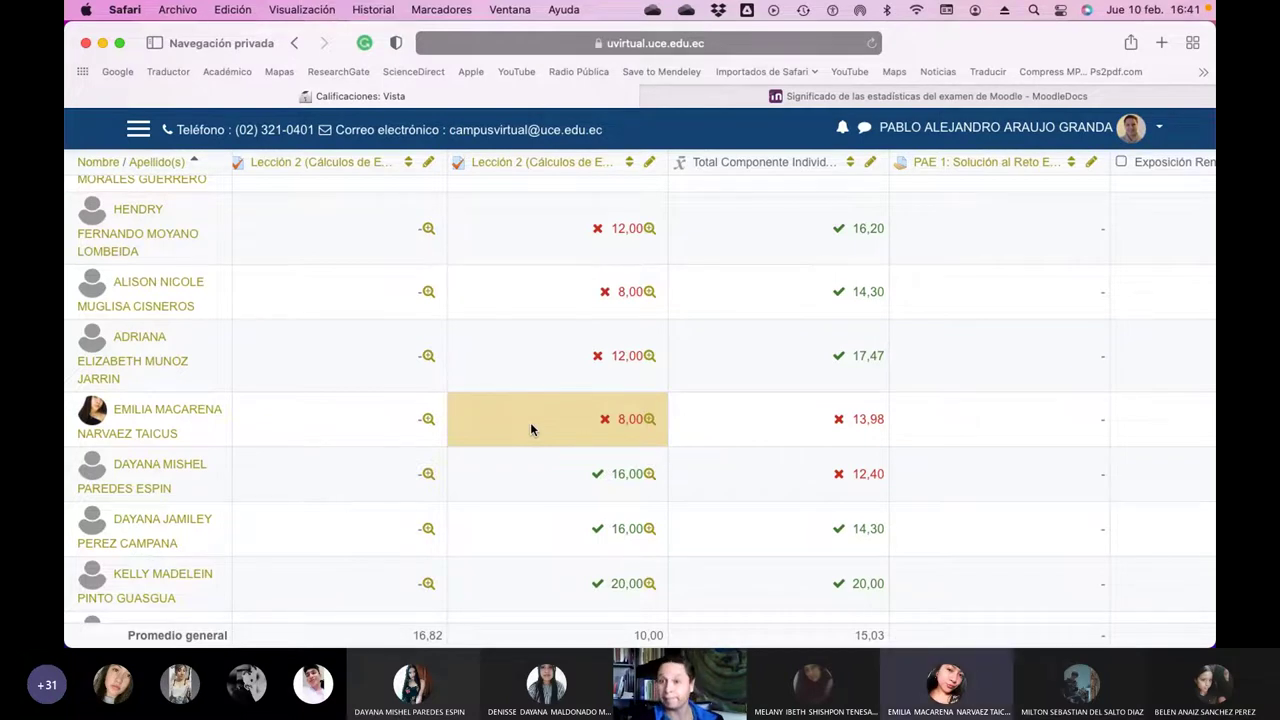
scroll(530, 428, down, 5)
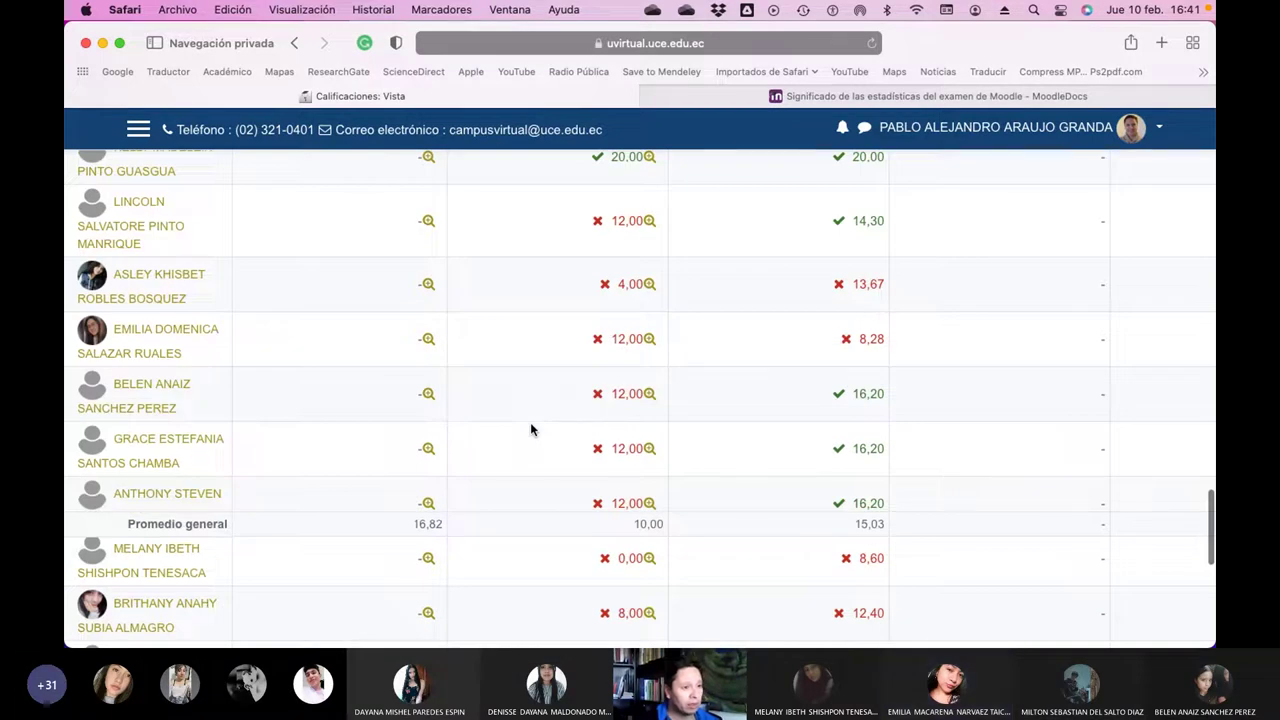
scroll(531, 429, down, 5)
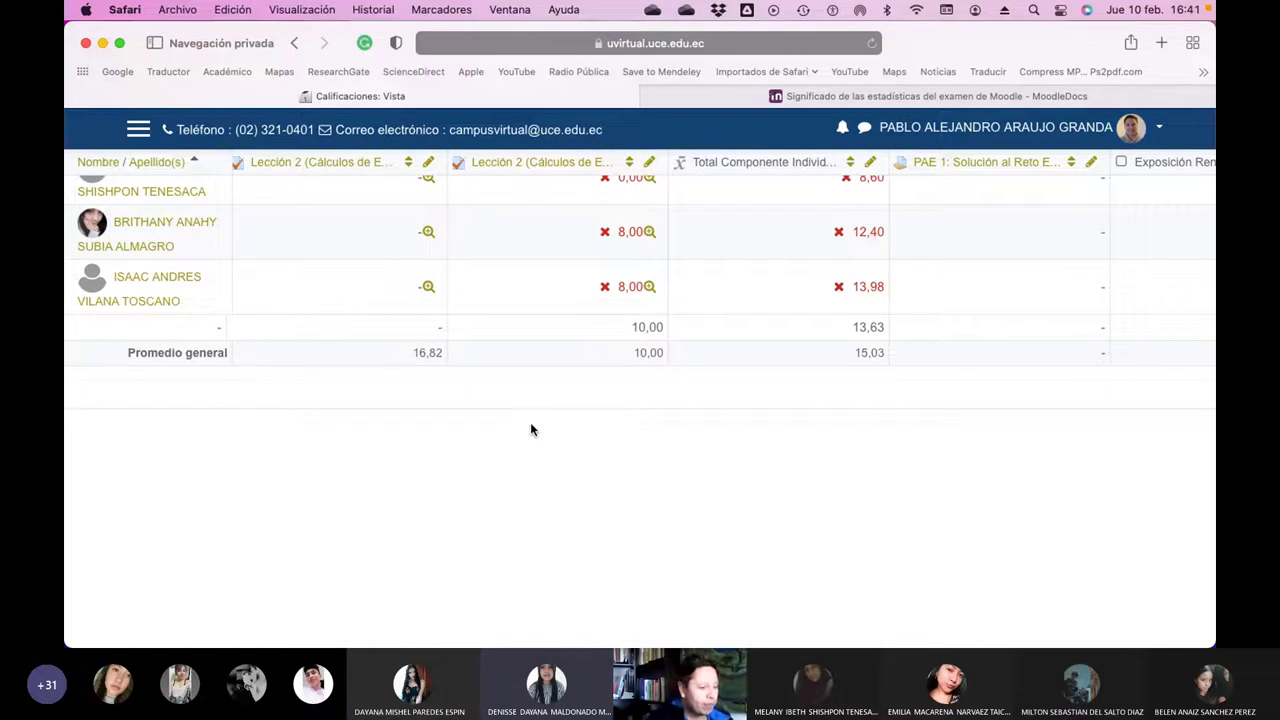
scroll(531, 426, up, 10)
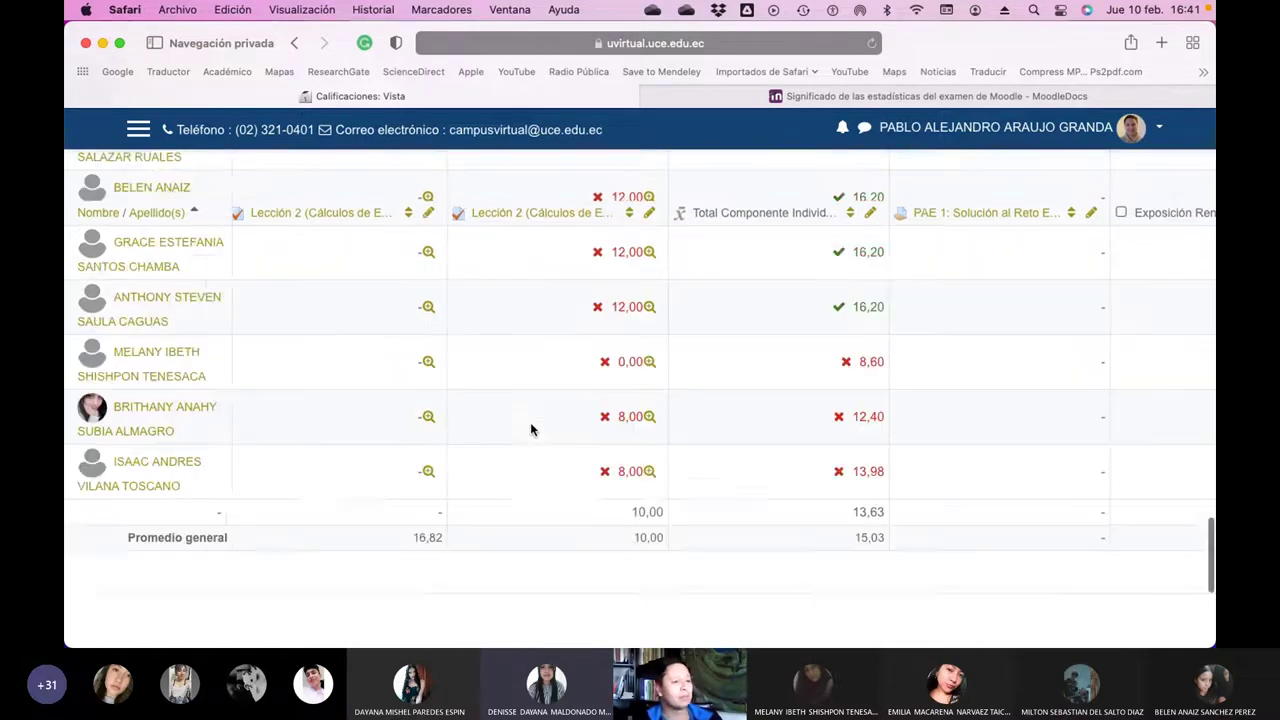
scroll(531, 428, up, 10)
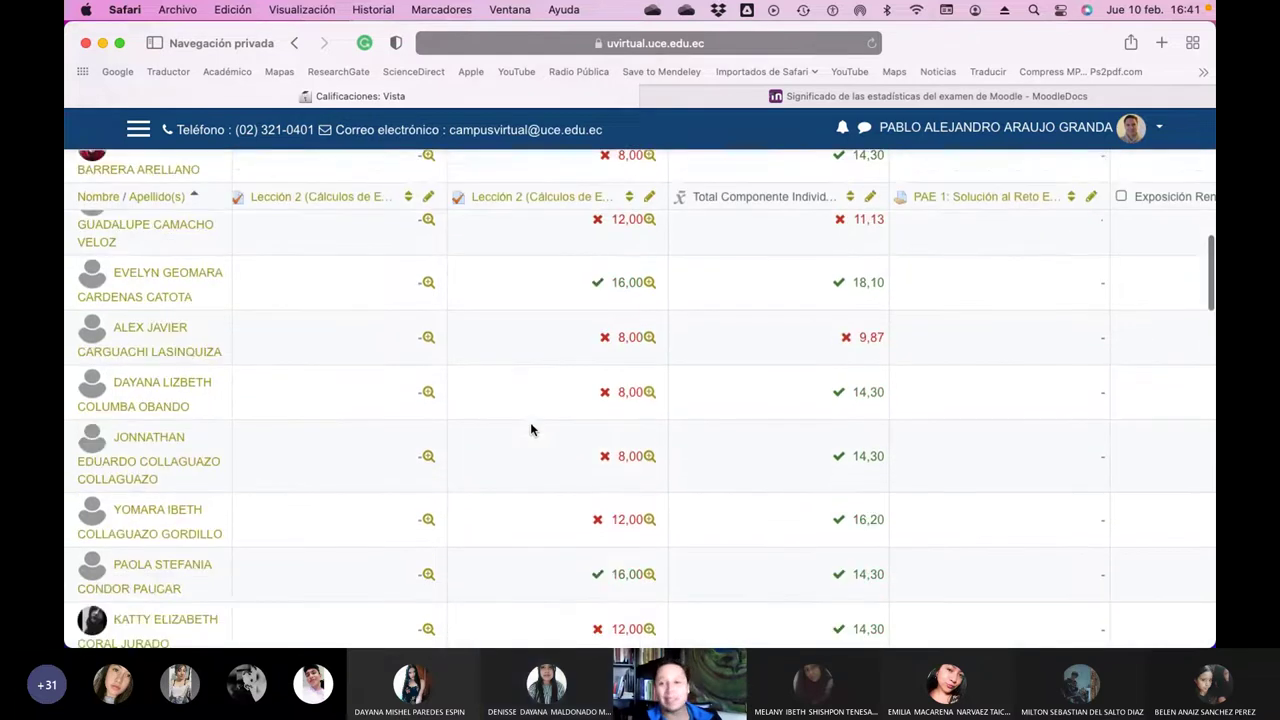
scroll(530, 428, up, 5)
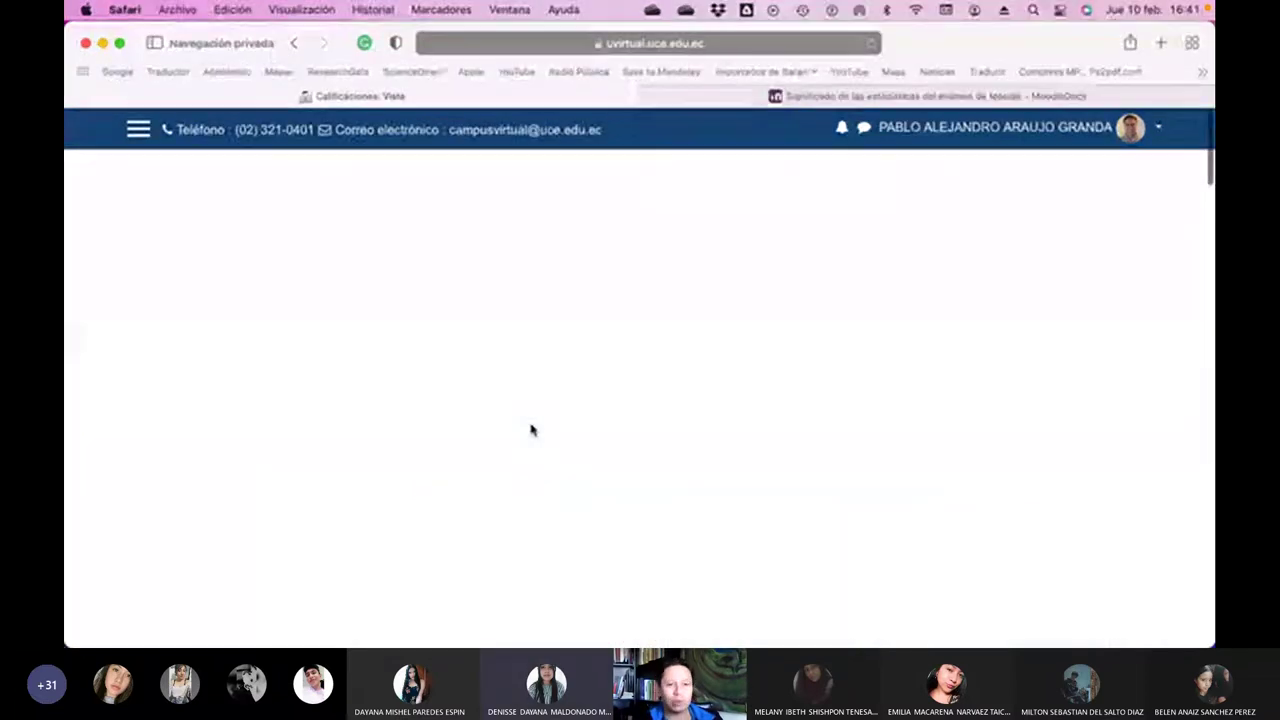
- Go back to the course page and open the attempts report of the quiz Lección 2 (Cálculos de Entalpía) - Paralelo 2
scroll(516, 339, left, 15)
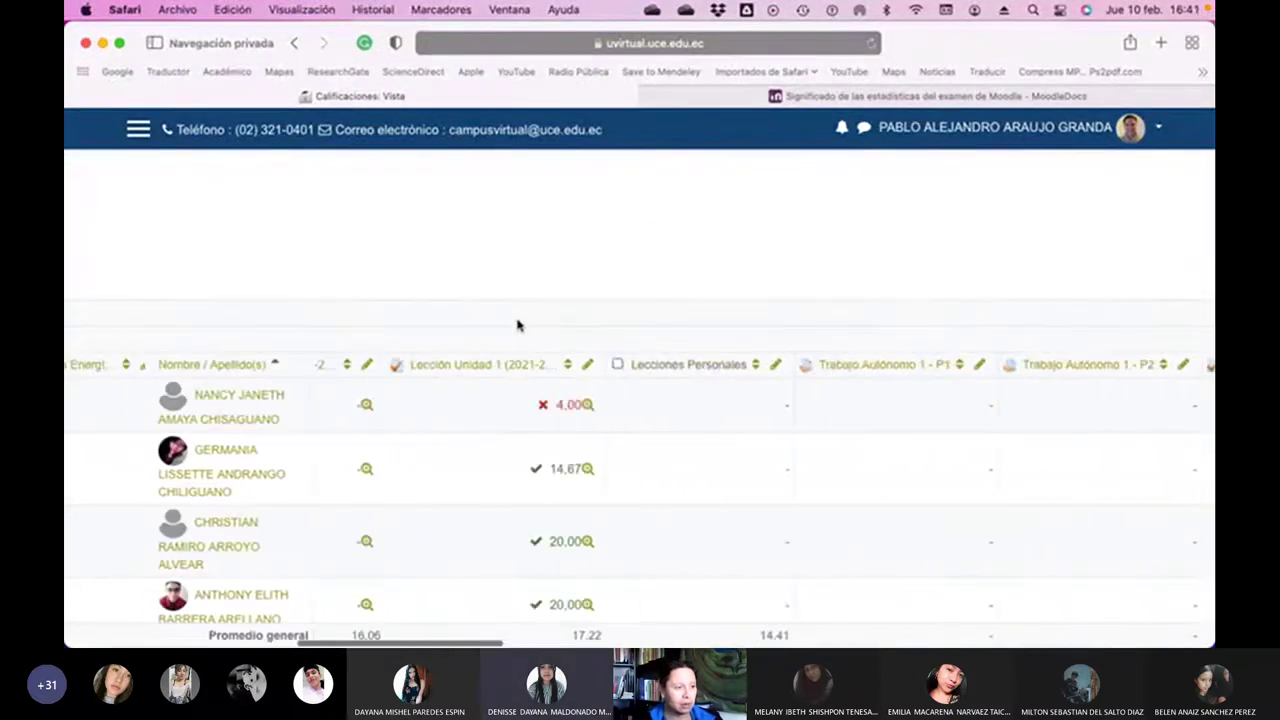
scroll(514, 325, left, 5)
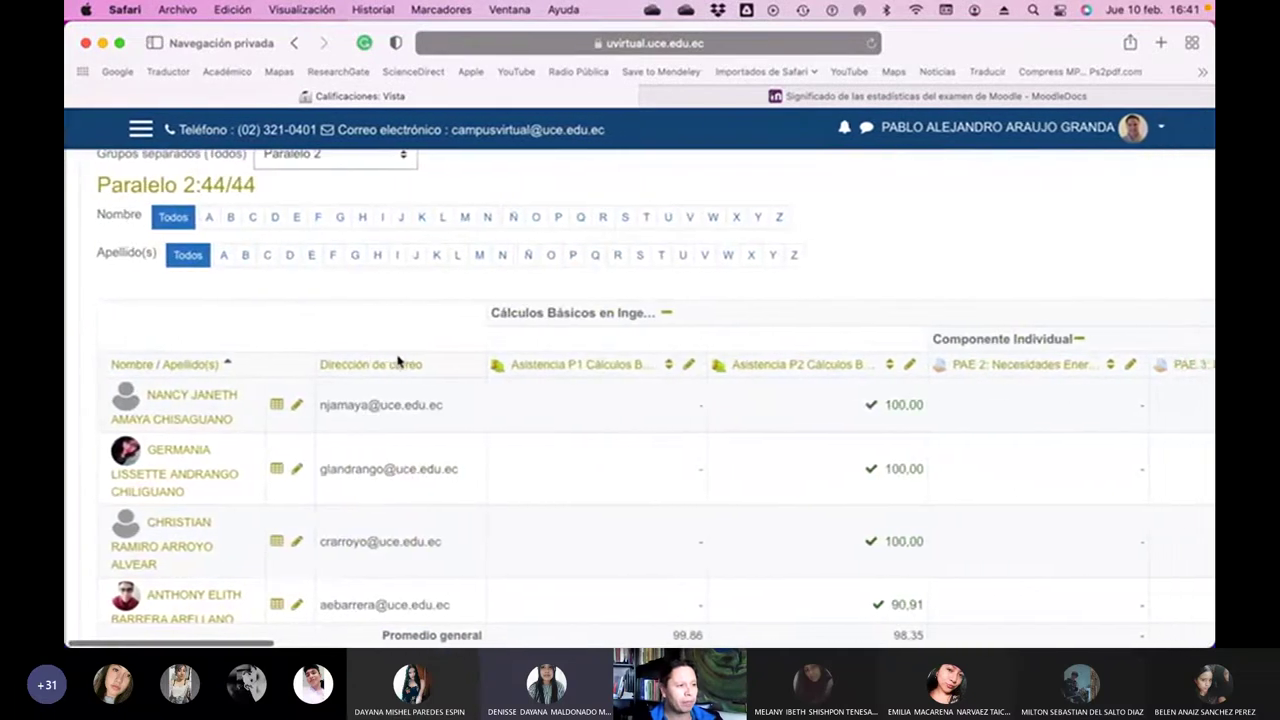
scroll(397, 363, up, 5)
click(418, 257)
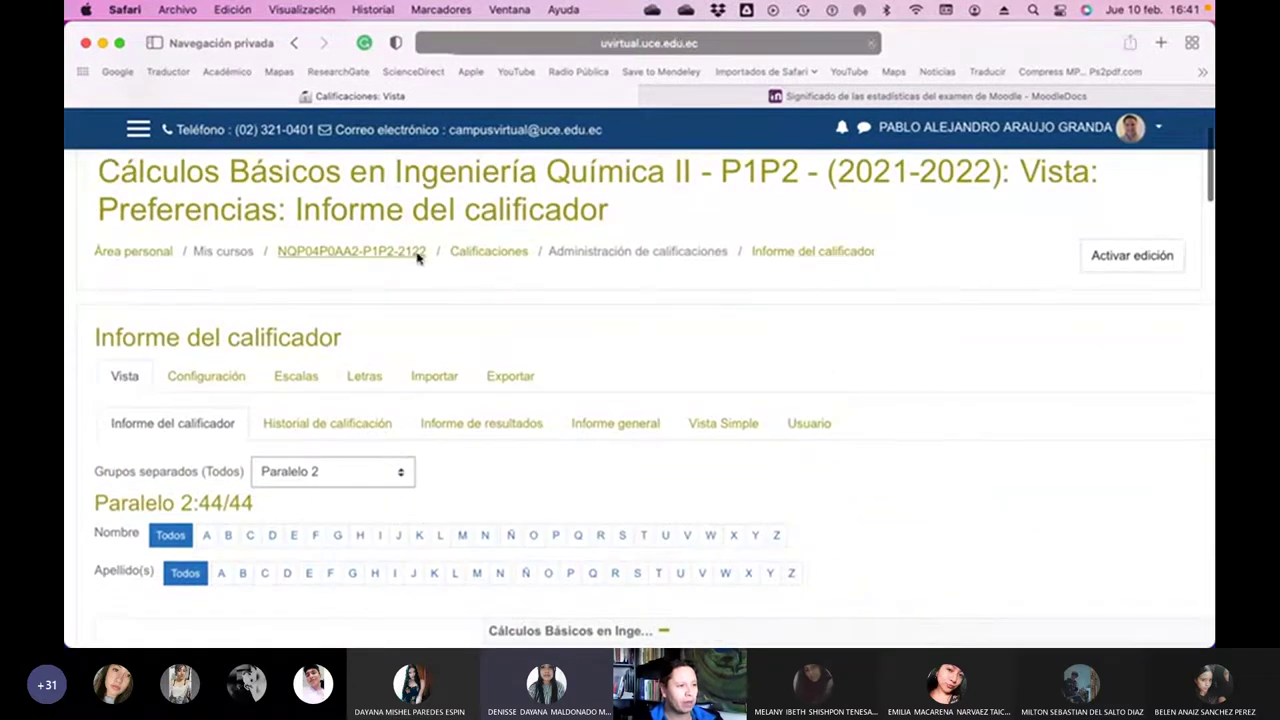
scroll(450, 420, down, 5)
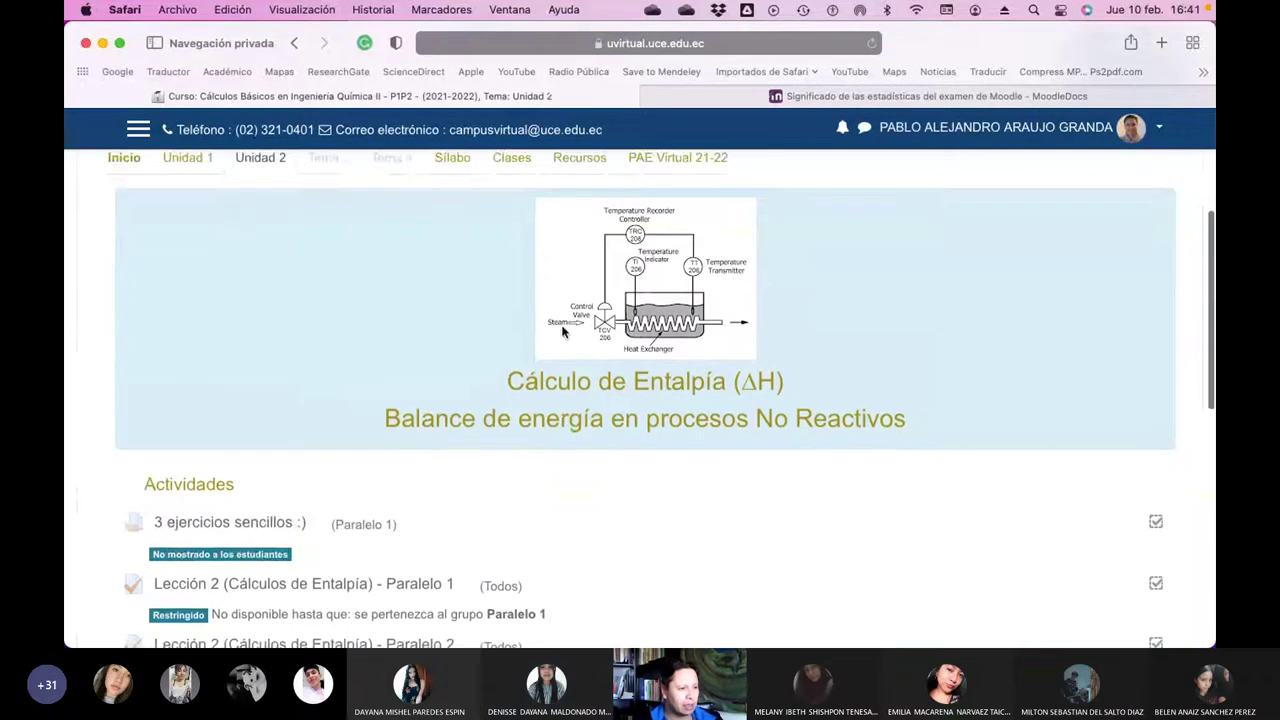
click(337, 494)
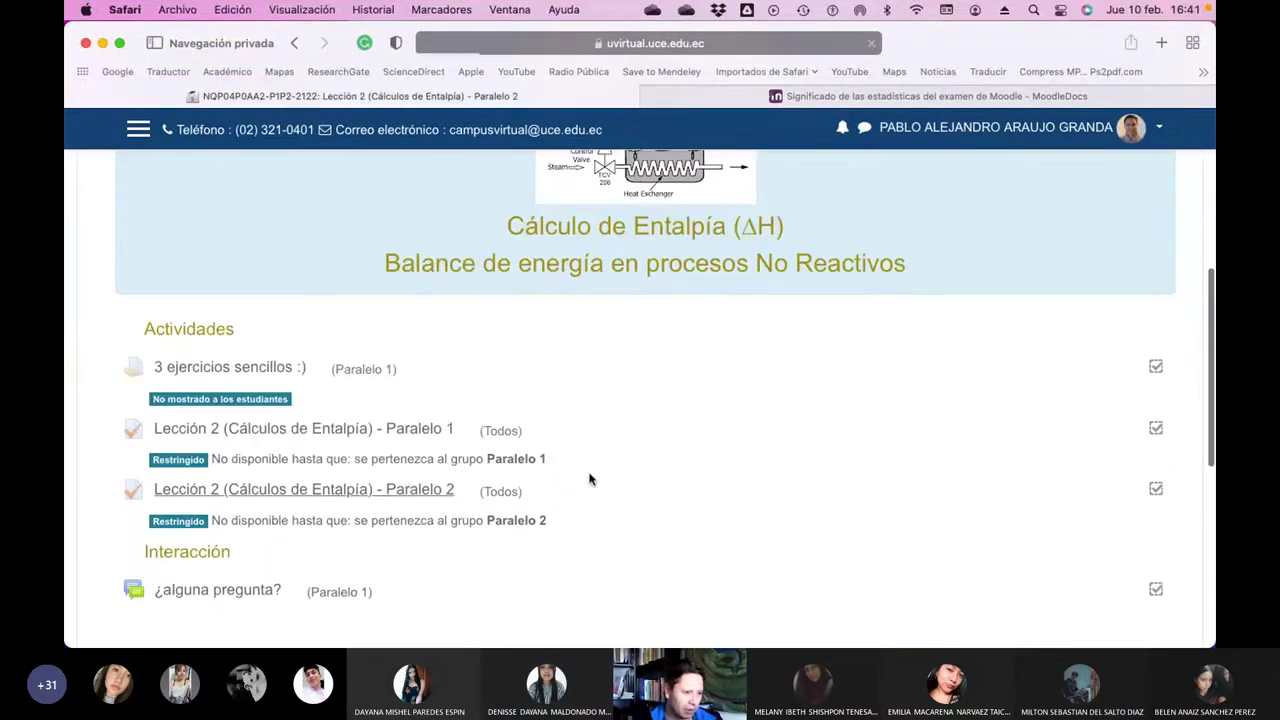
scroll(593, 479, down, 10)
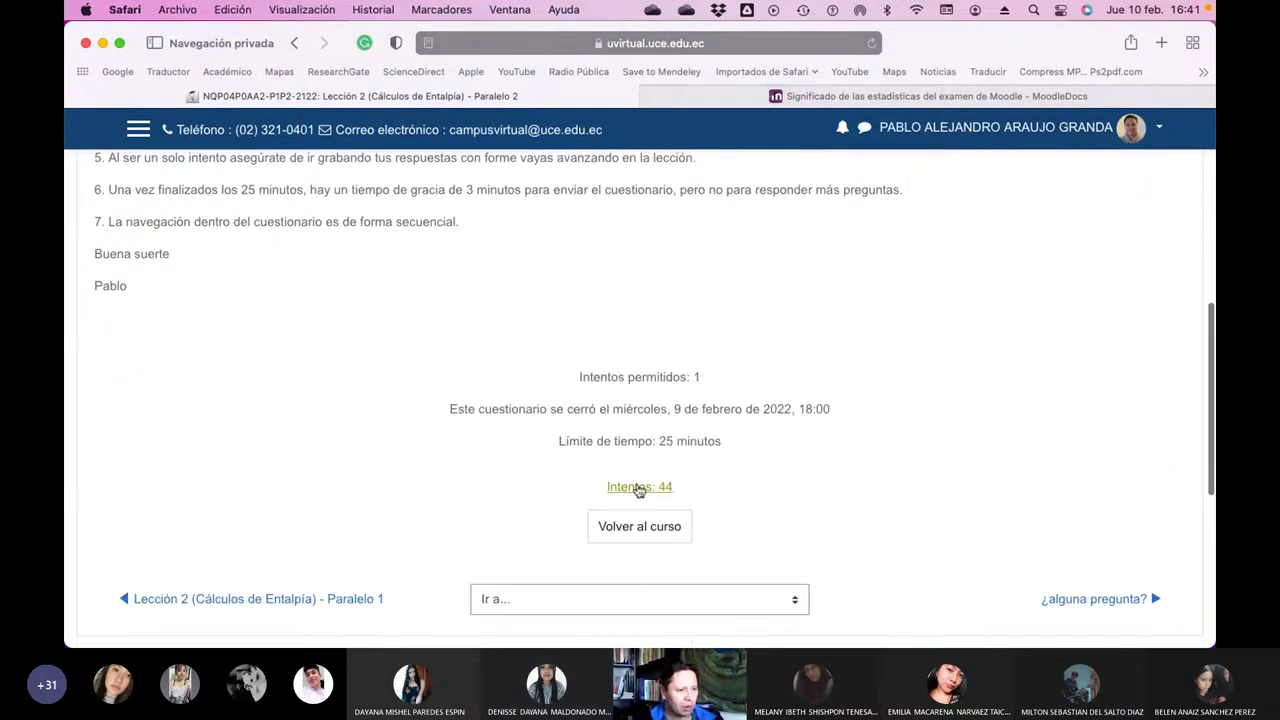
click(638, 488)
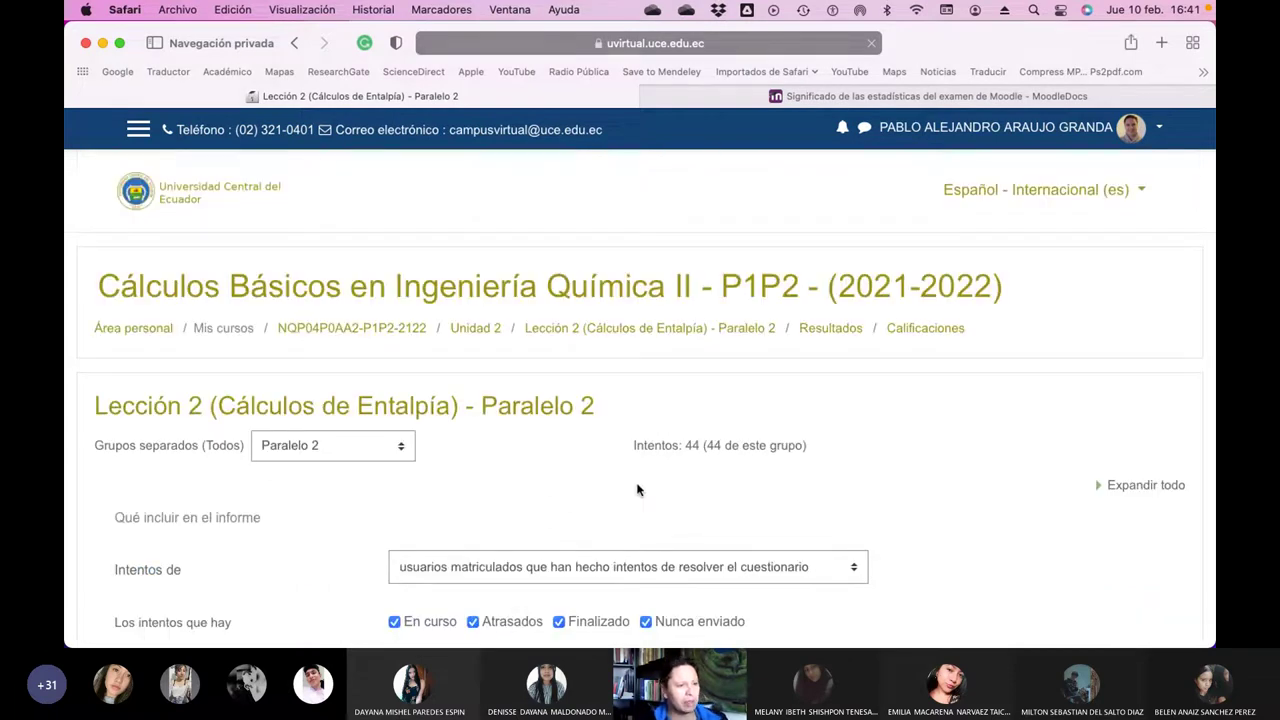
- Filter the quiz attempts to surnames starting with M and open the attempt review of the first listed student
scroll(637, 485, down, 10)
scroll(637, 485, down, 4)
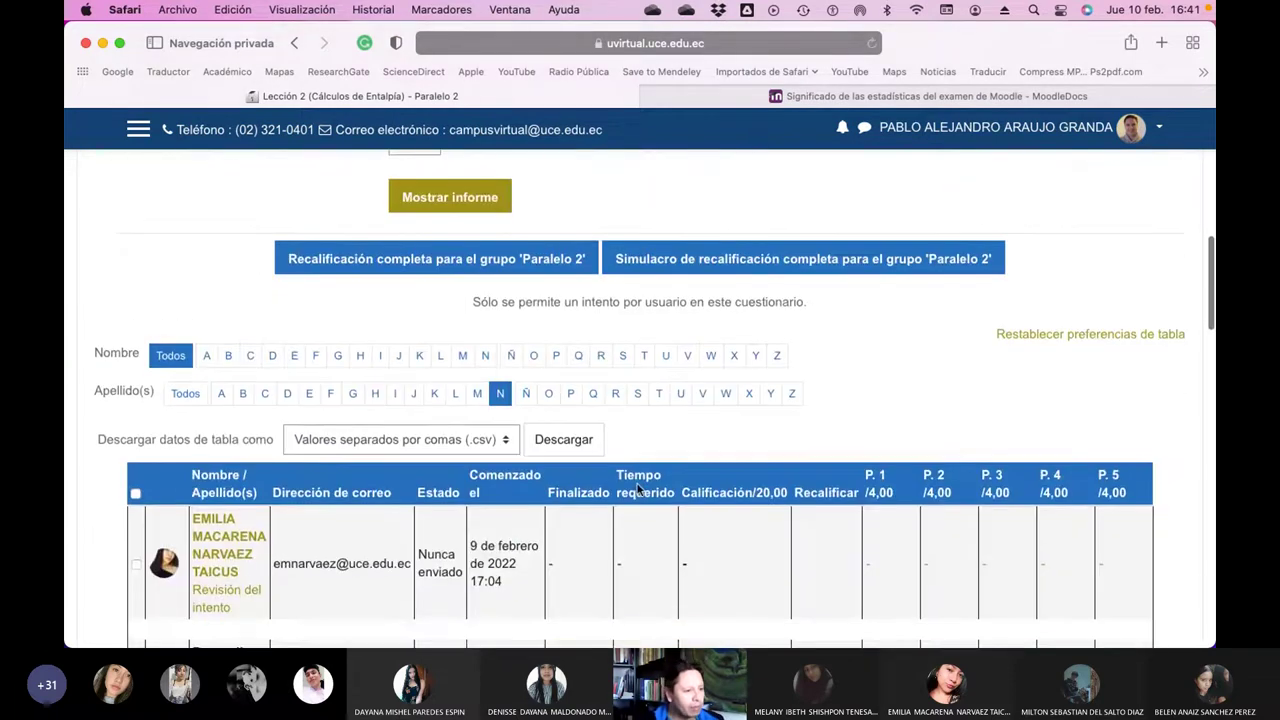
click(477, 393)
scroll(634, 457, down, 10)
scroll(634, 459, down, 2)
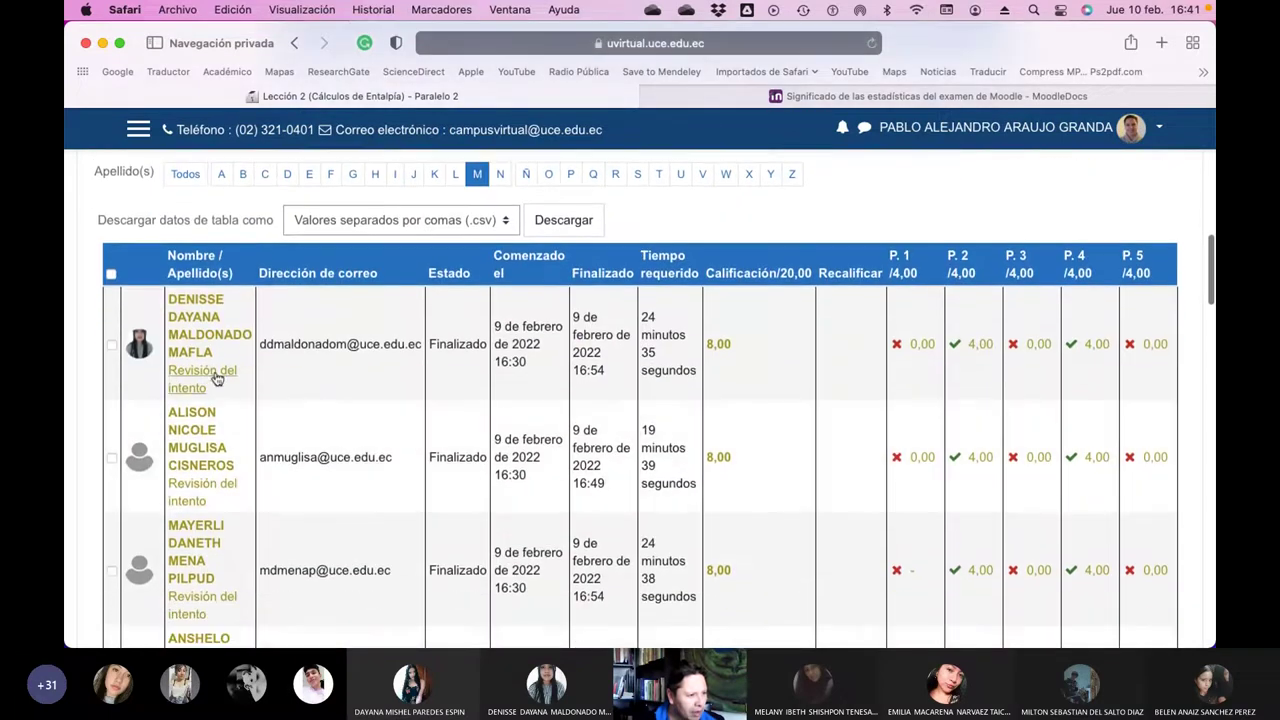
click(214, 370)
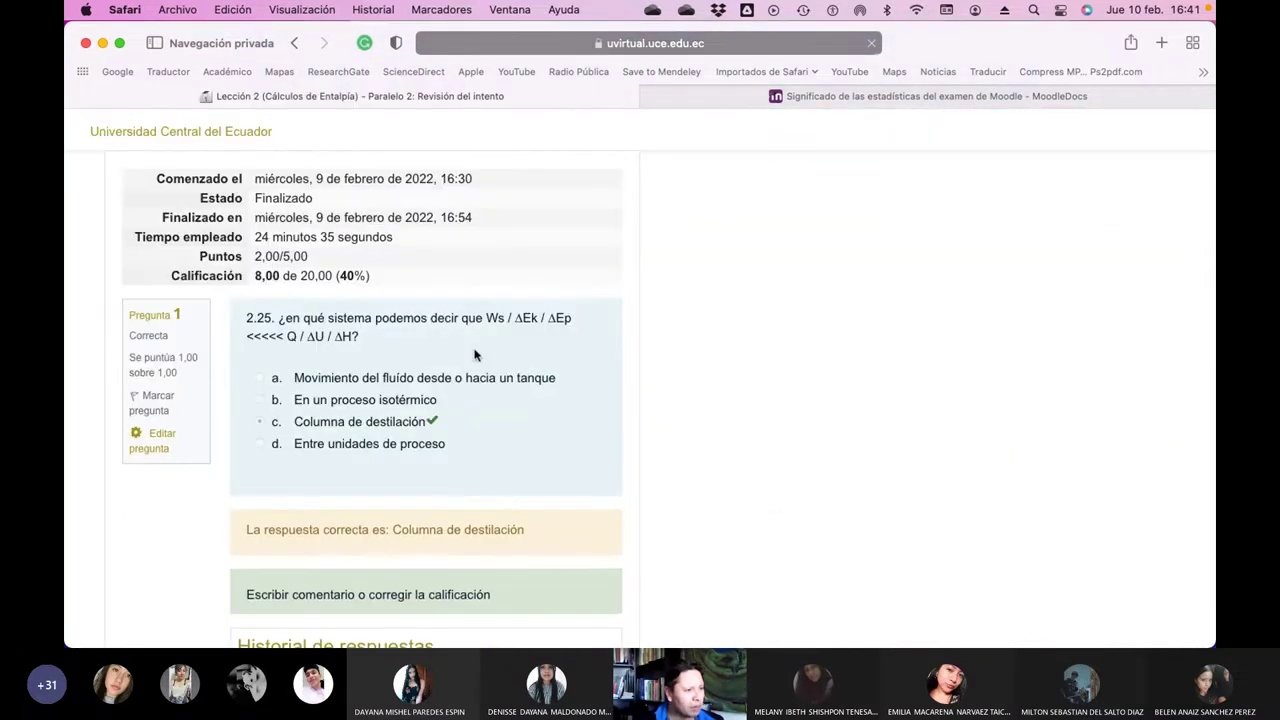
- Examine the student's submitted answers, the correct answers and the response history for questions 1 to 5 of the attempt
scroll(483, 347, down, 1)
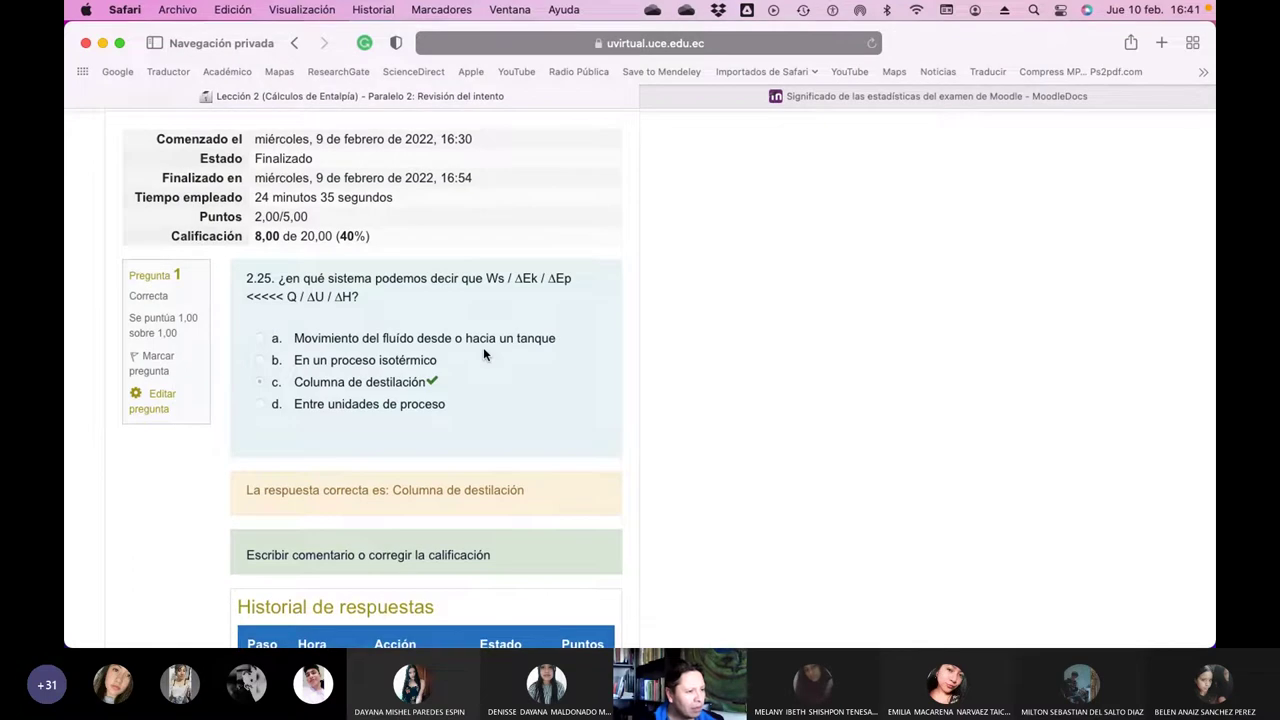
scroll(483, 347, down, 10)
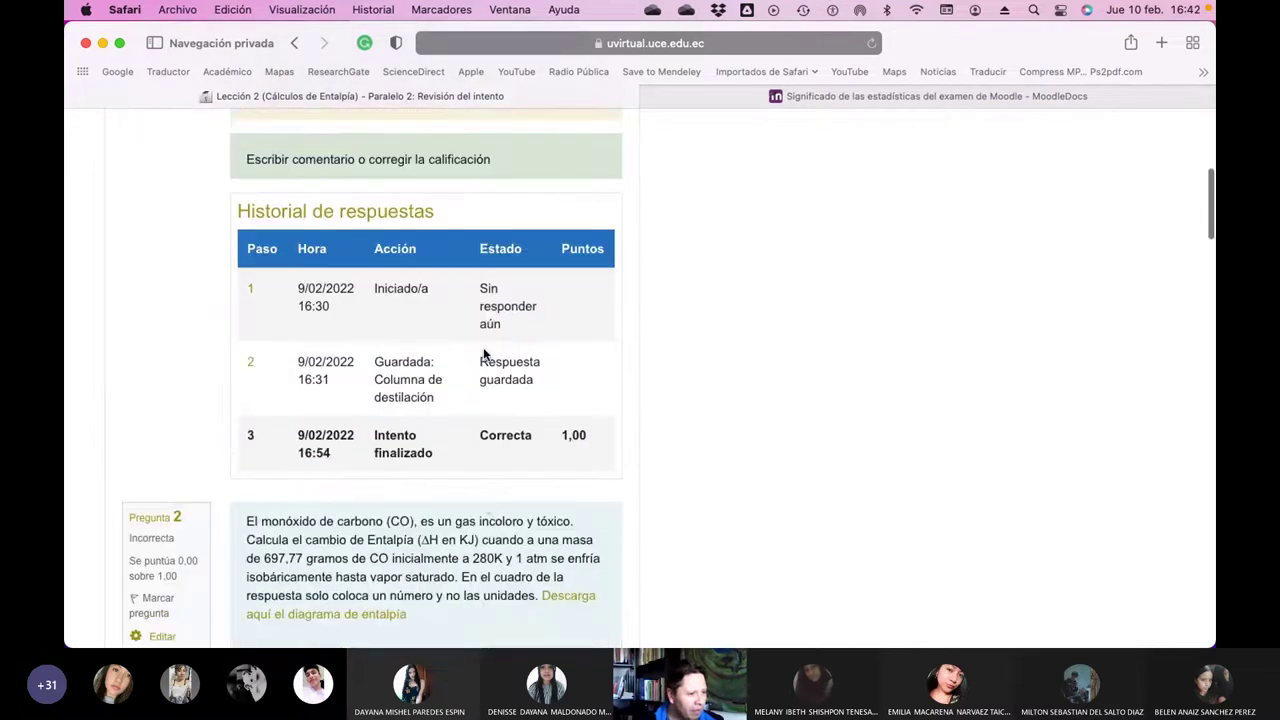
scroll(483, 347, down, 1)
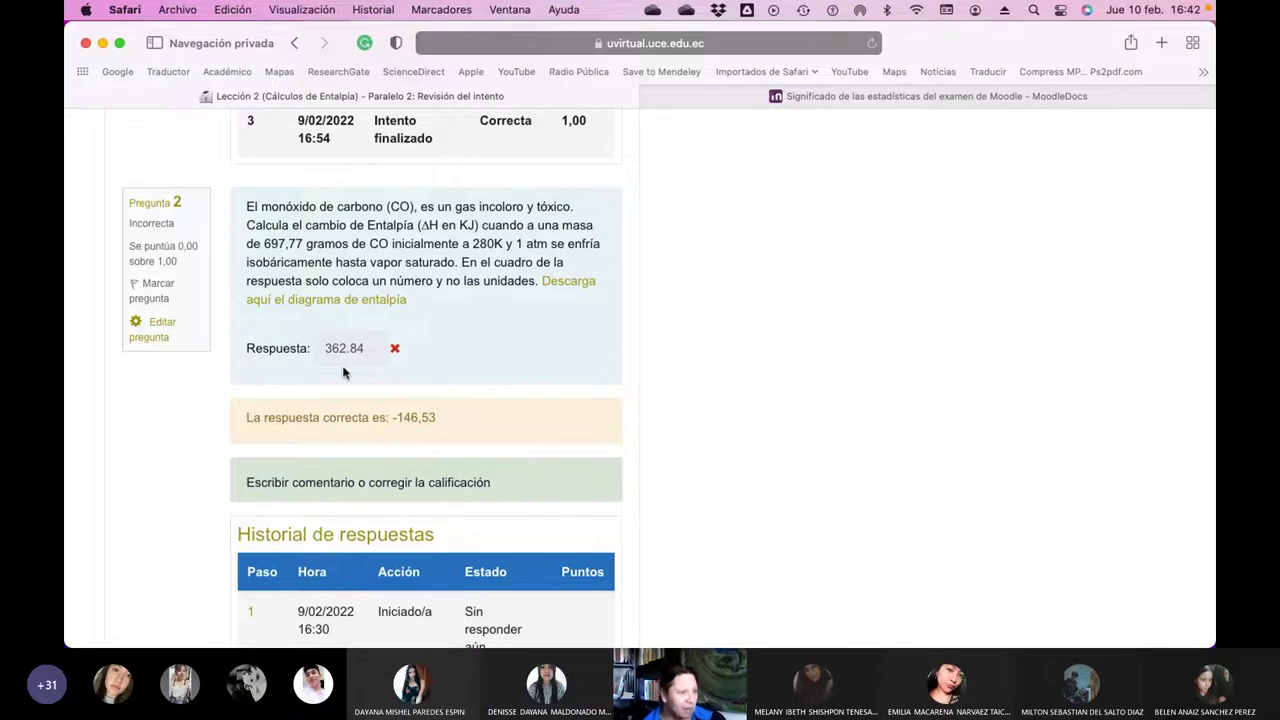
scroll(534, 380, down, 10)
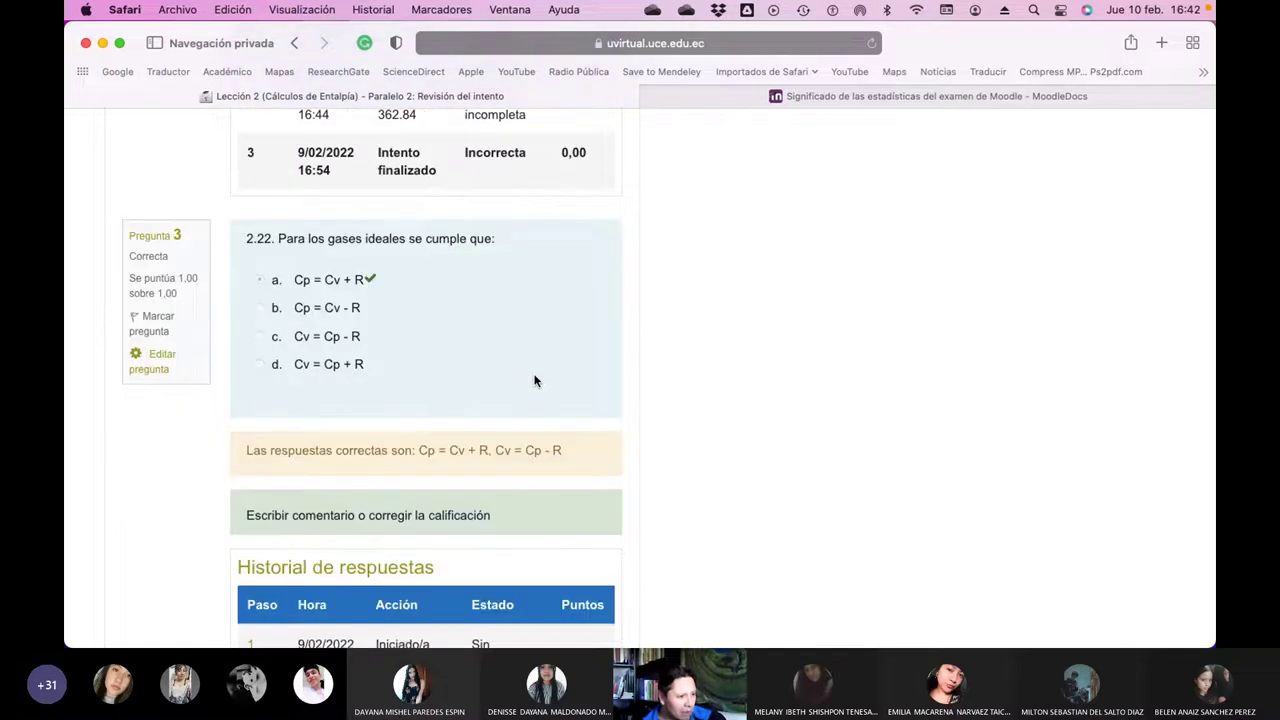
scroll(534, 380, down, 10)
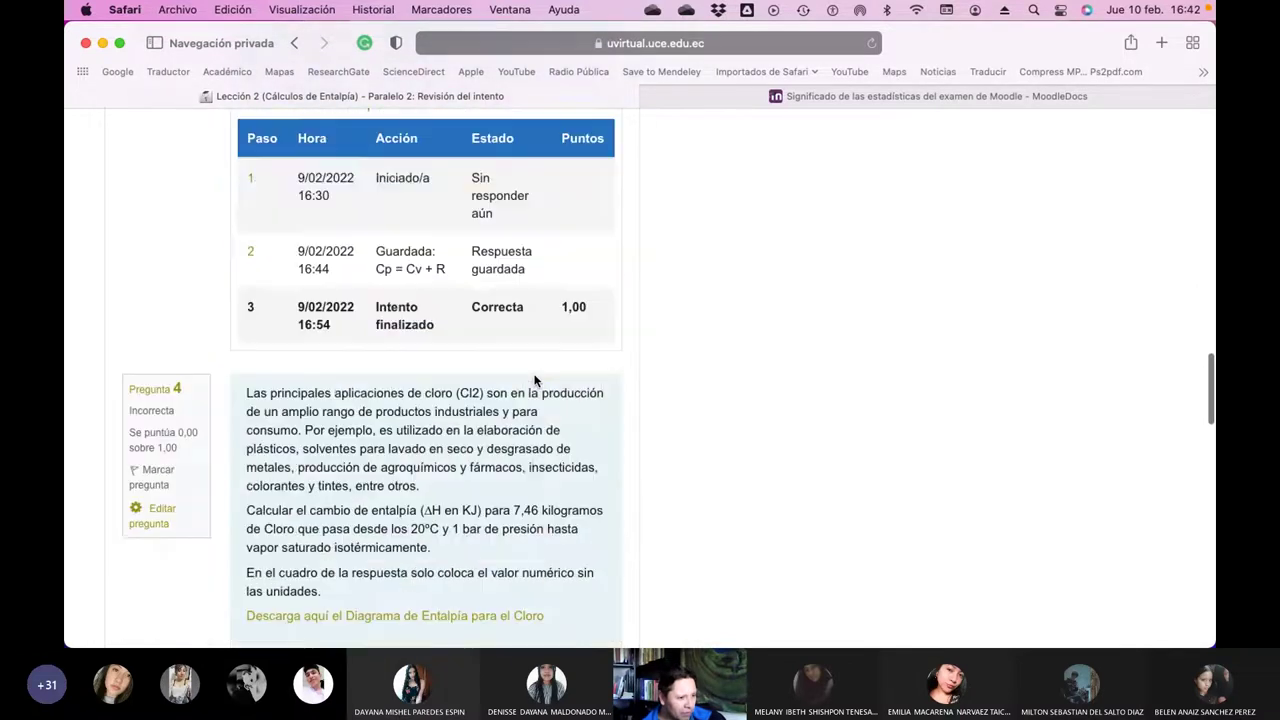
scroll(534, 380, down, 5)
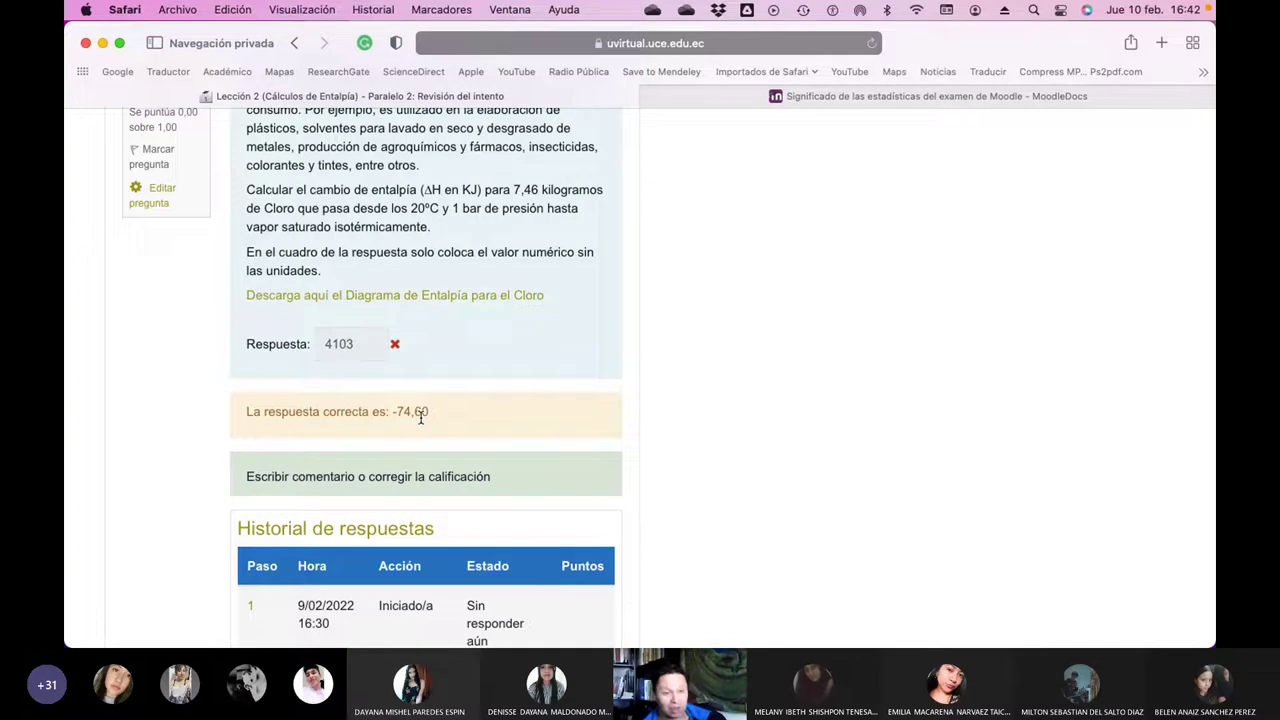
scroll(460, 415, down, 10)
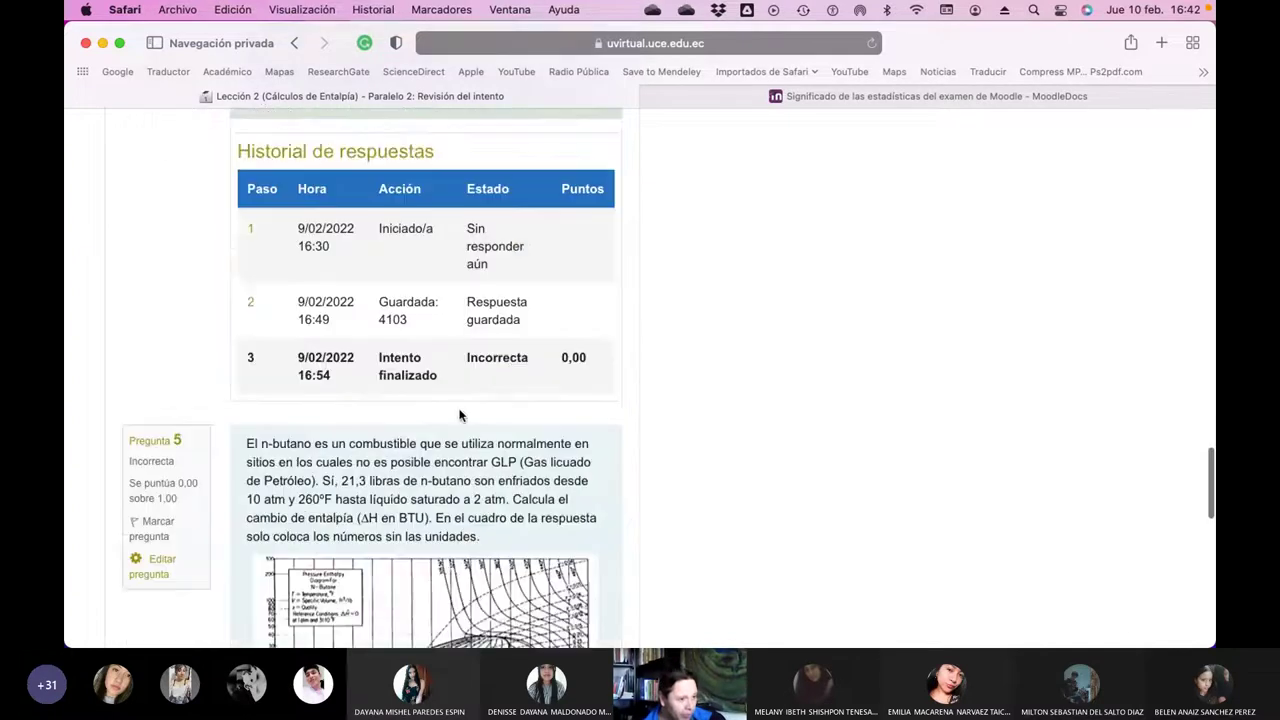
scroll(460, 415, down, 1)
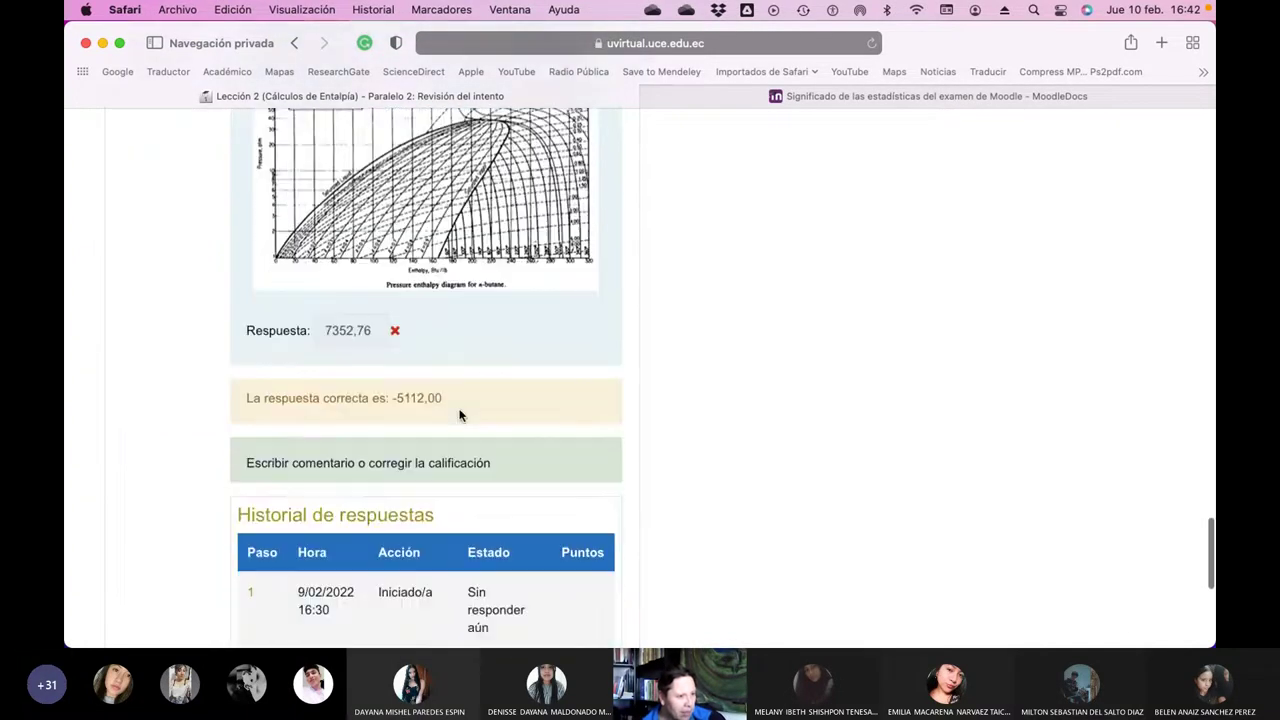
scroll(460, 415, up, 2)
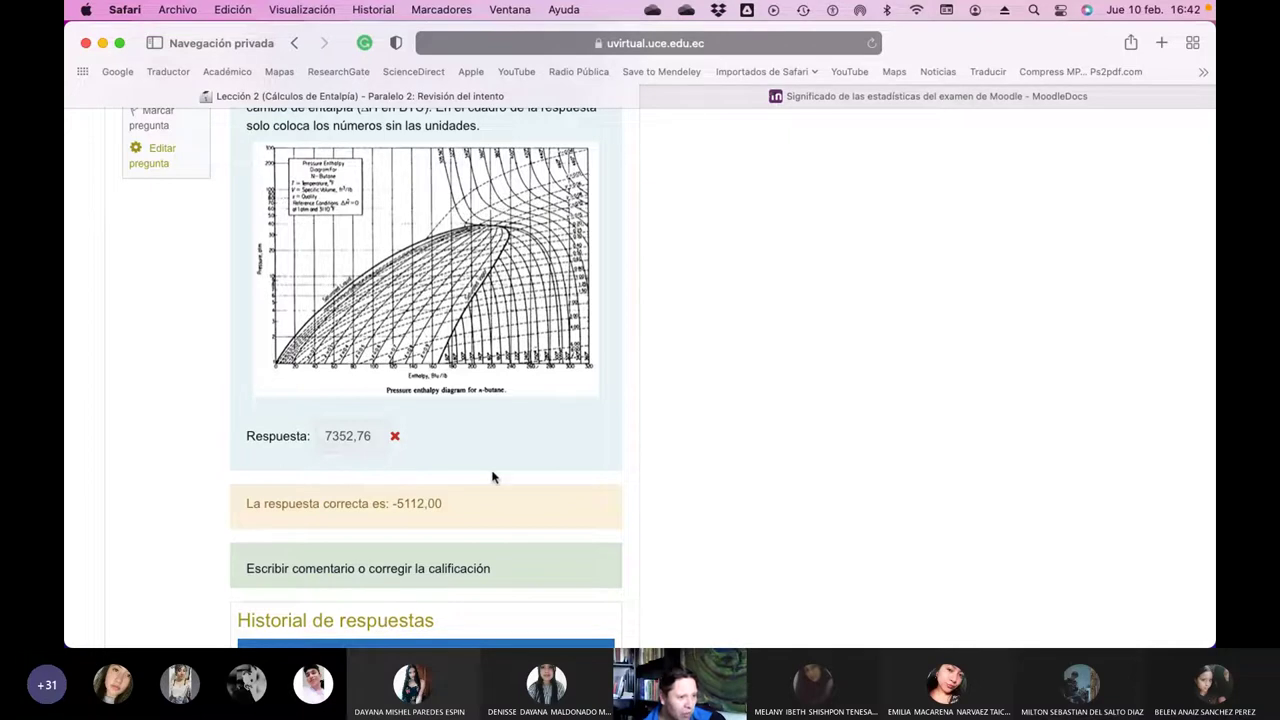
scroll(492, 477, up, 3)
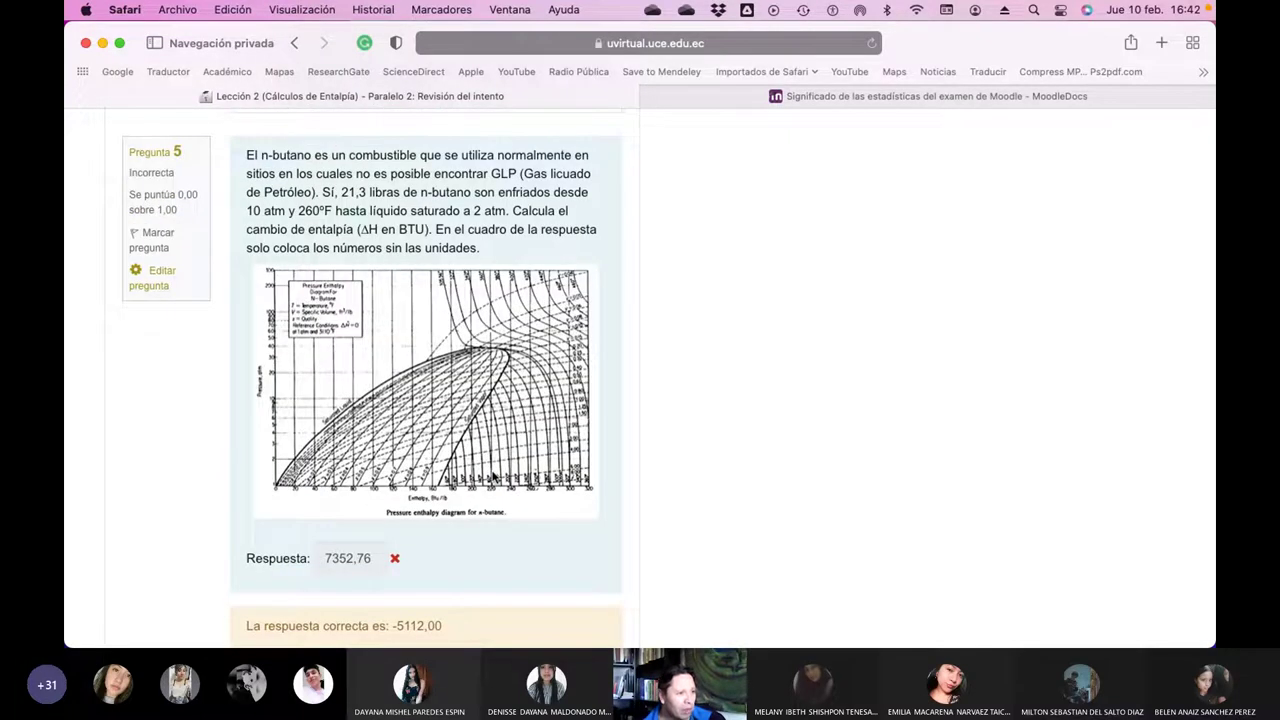
- Finish the current attempt review and return to the attempts report of the quiz Lección 2 (Cálculos de Entalpía) - Paralelo 2
scroll(492, 477, down, 15)
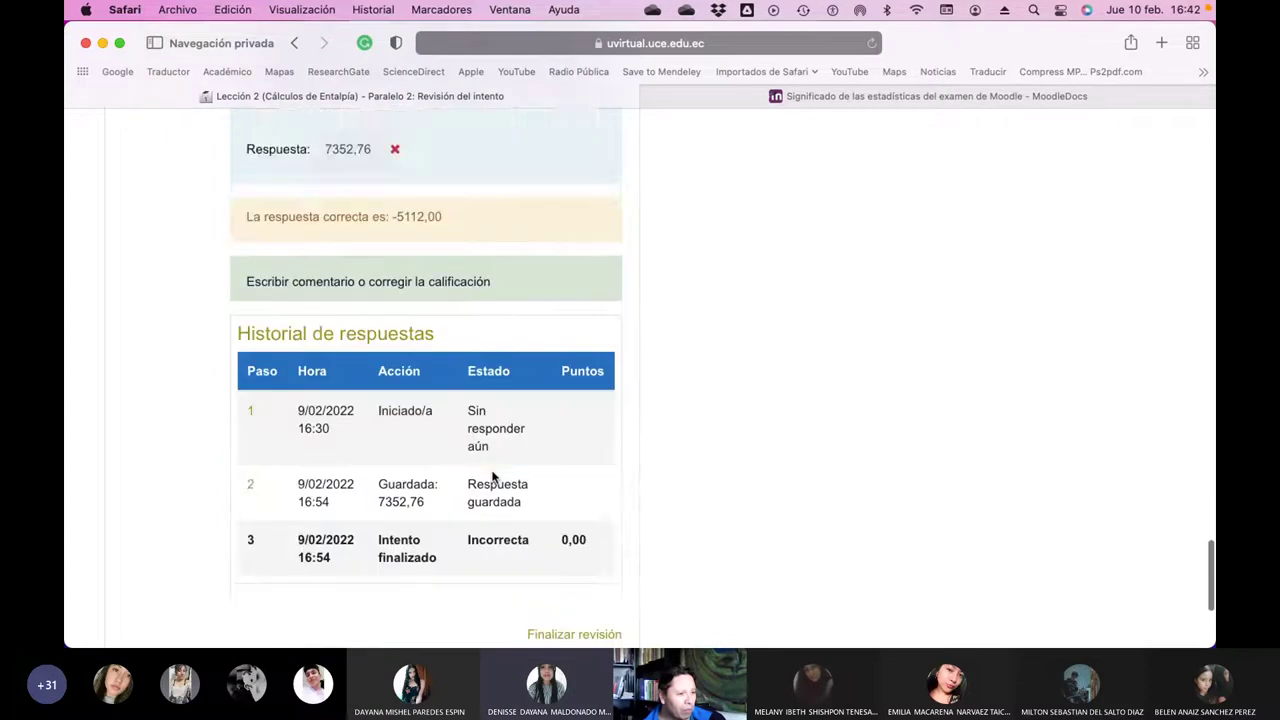
click(556, 421)
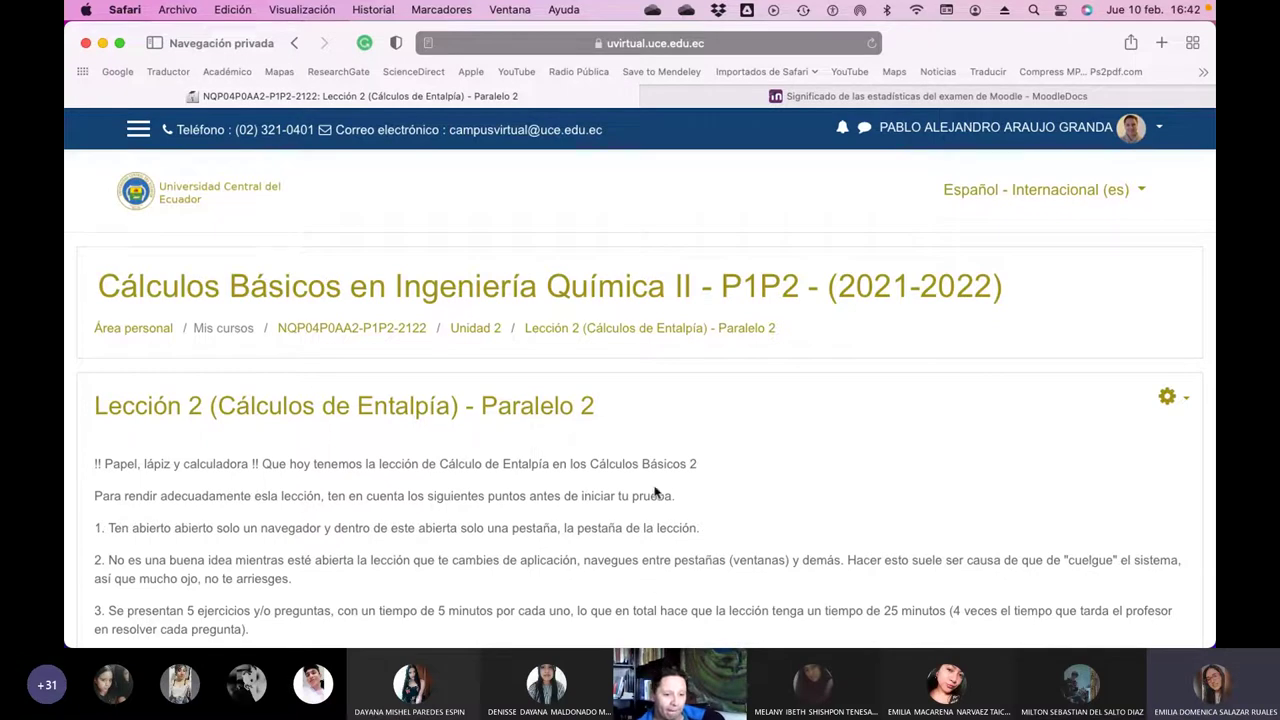
scroll(655, 492, down, 15)
click(646, 416)
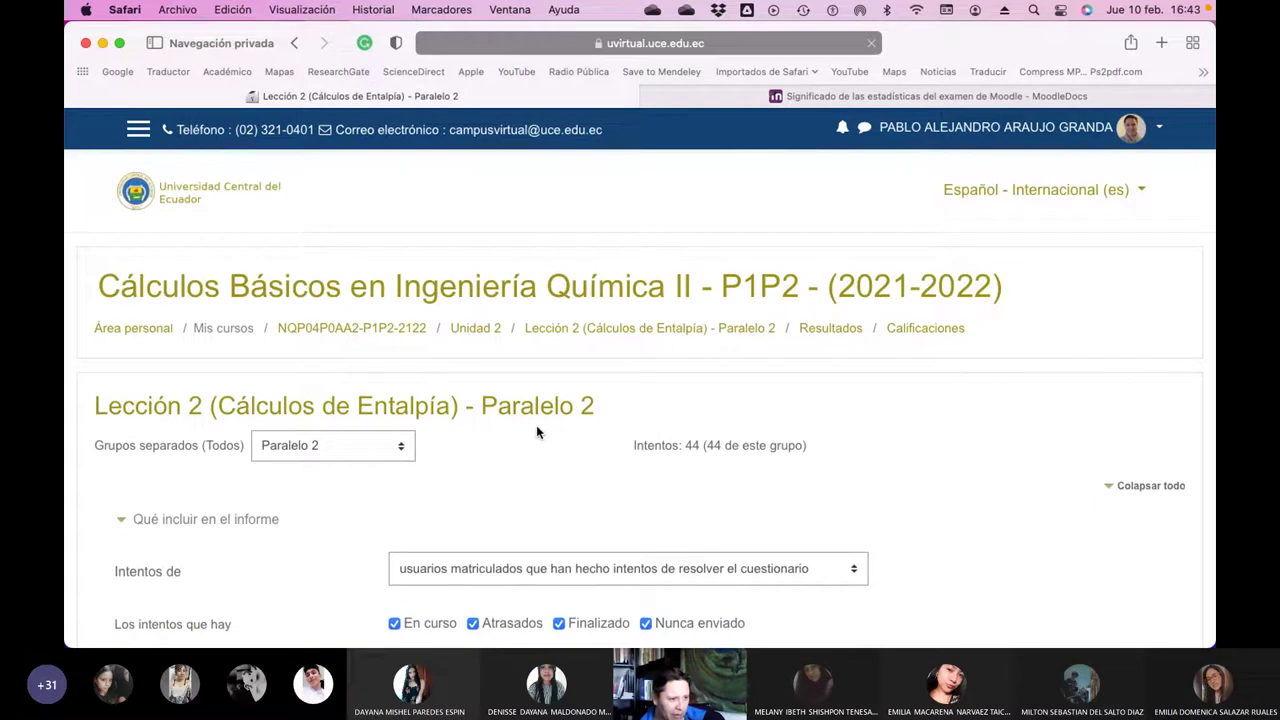
- Filter the quiz attempts to surnames starting with S and open the review of the attempt started at 16:53
scroll(640, 500, down, 5)
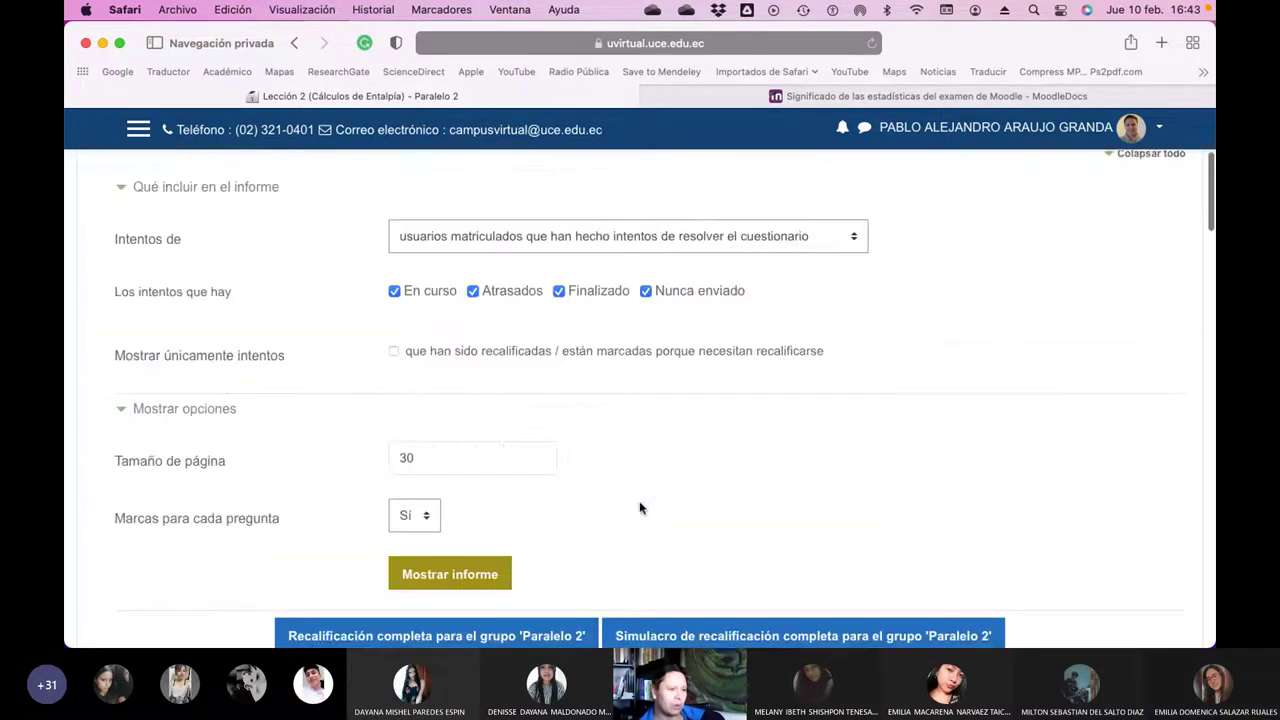
scroll(640, 507, down, 3)
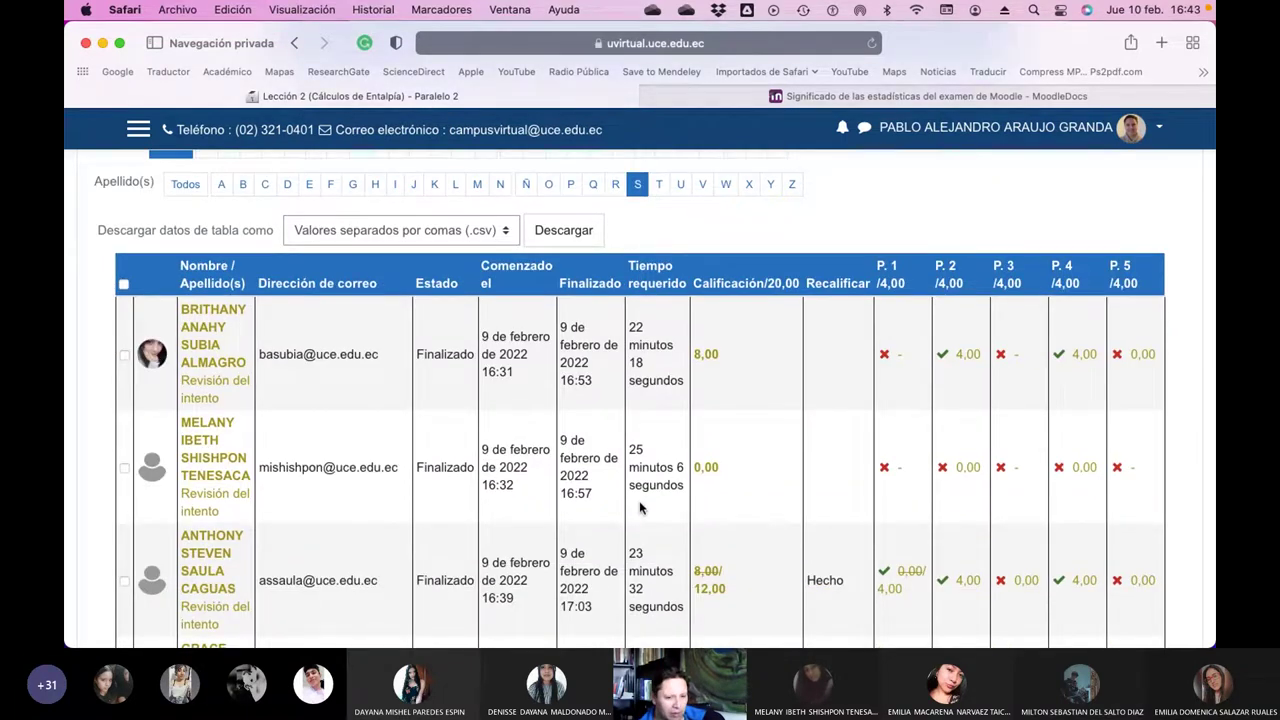
scroll(640, 508, down, 3)
scroll(641, 508, down, 2)
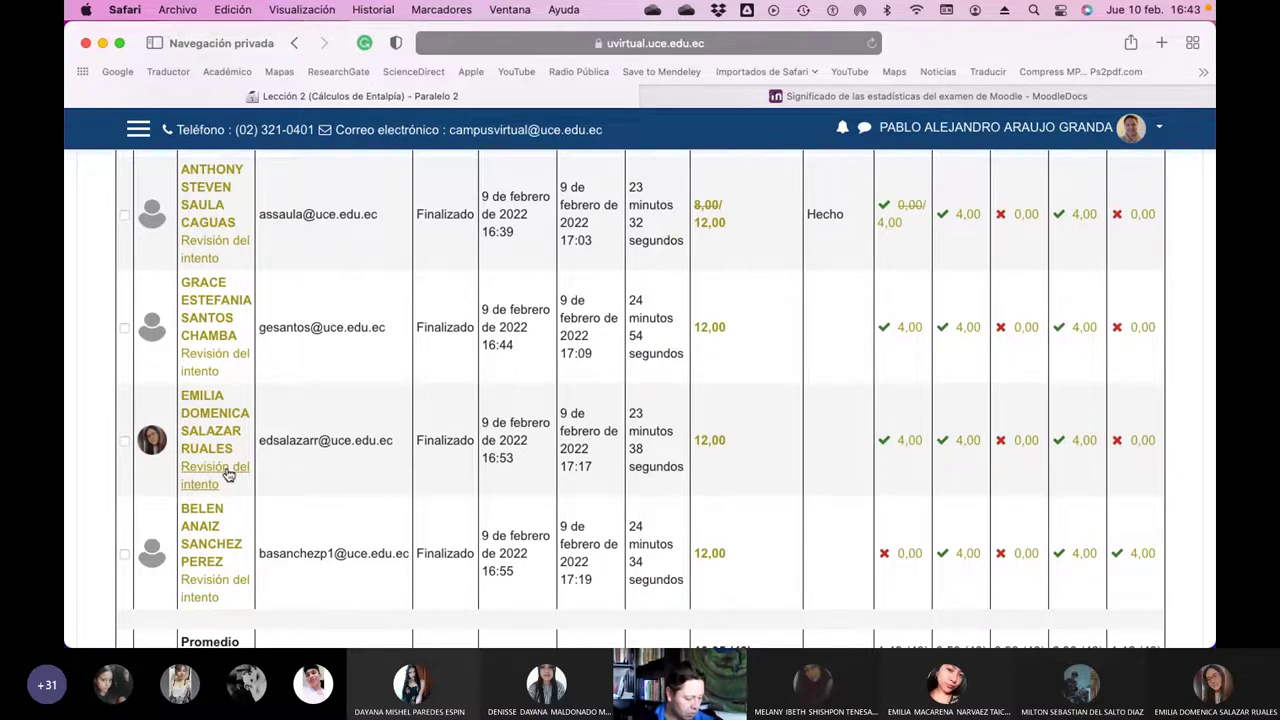
click(228, 474)
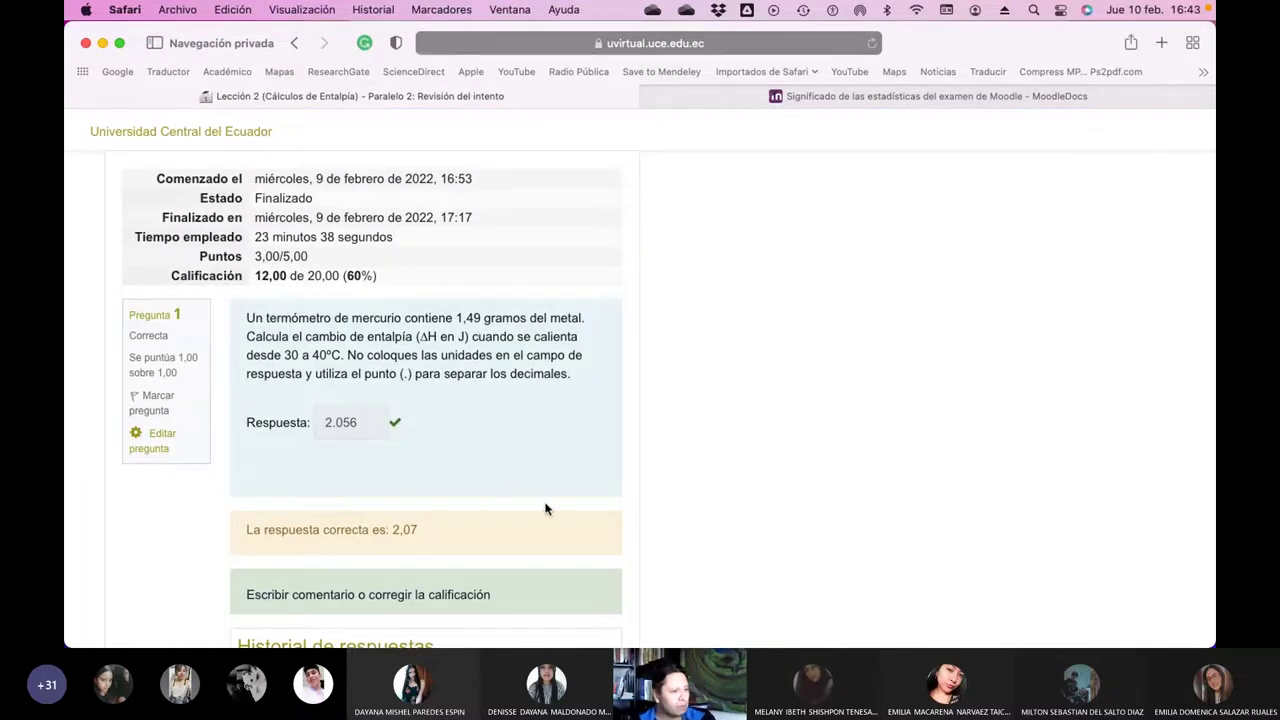
- Compare the student's submitted answers with the correct ones for questions 1 to 5, and finish the attempt review
scroll(515, 482, down, 1)
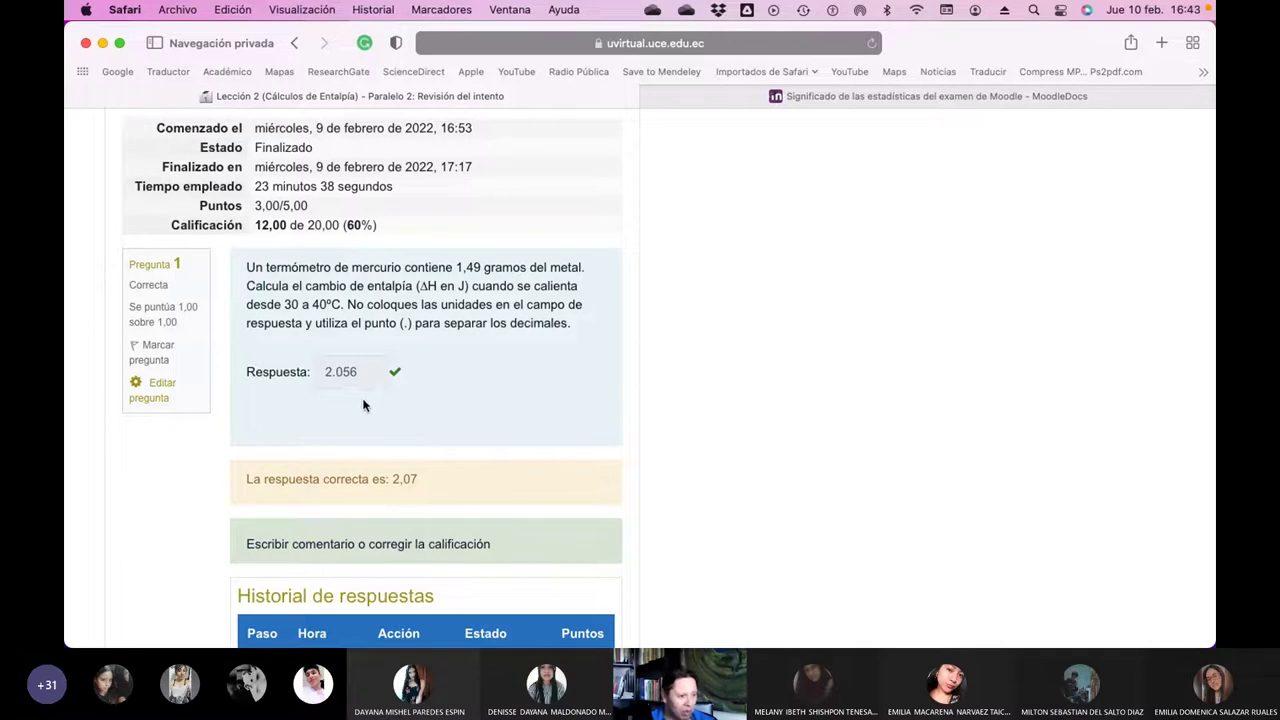
scroll(420, 418, down, 10)
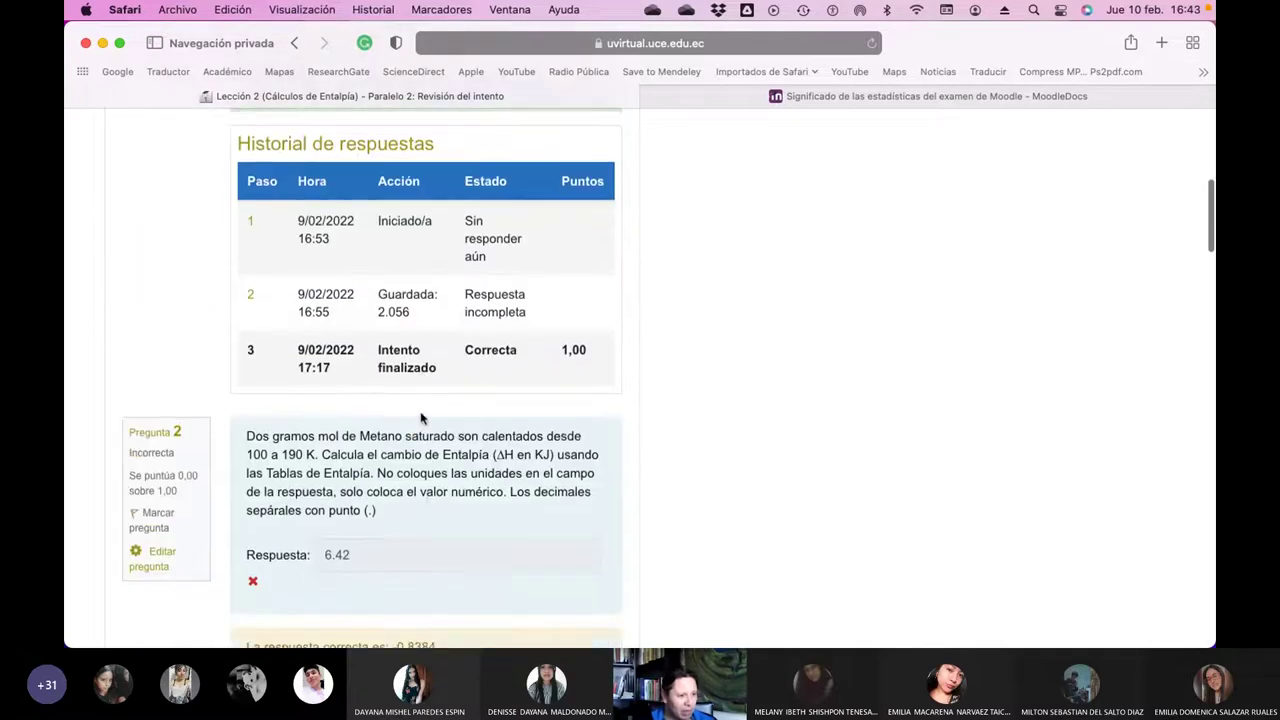
scroll(421, 418, down, 1)
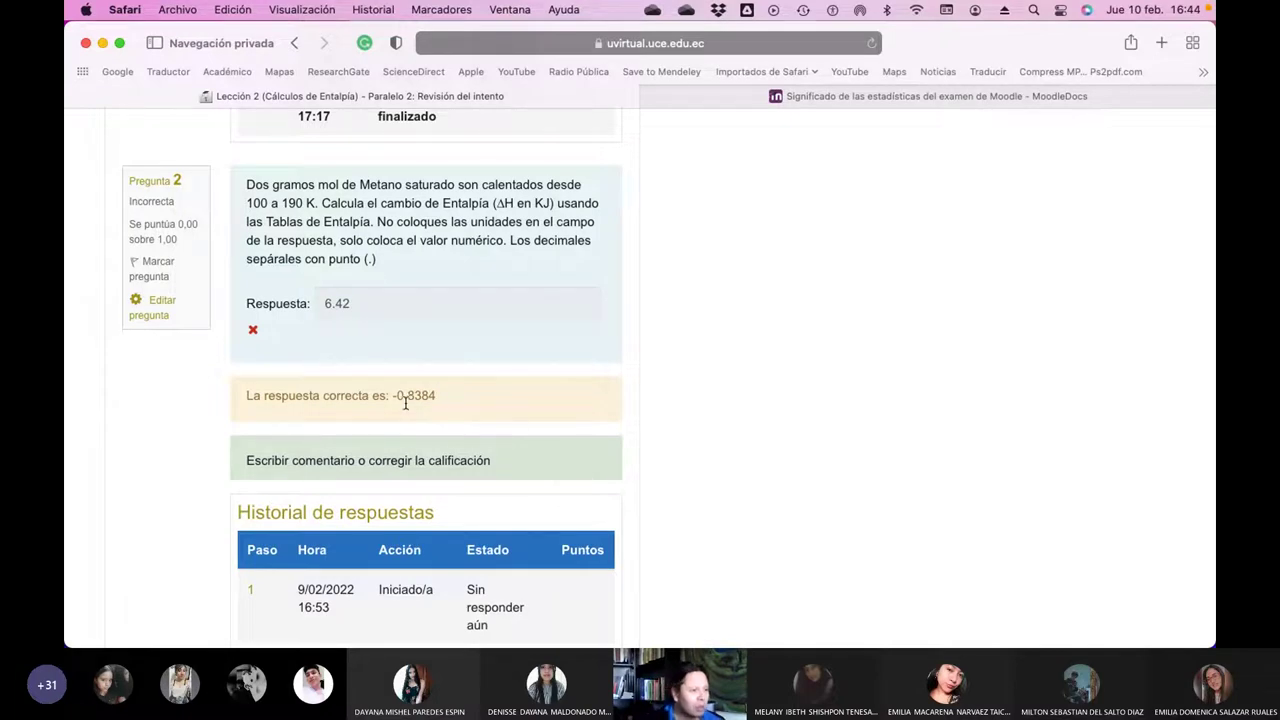
scroll(708, 343, up, 5)
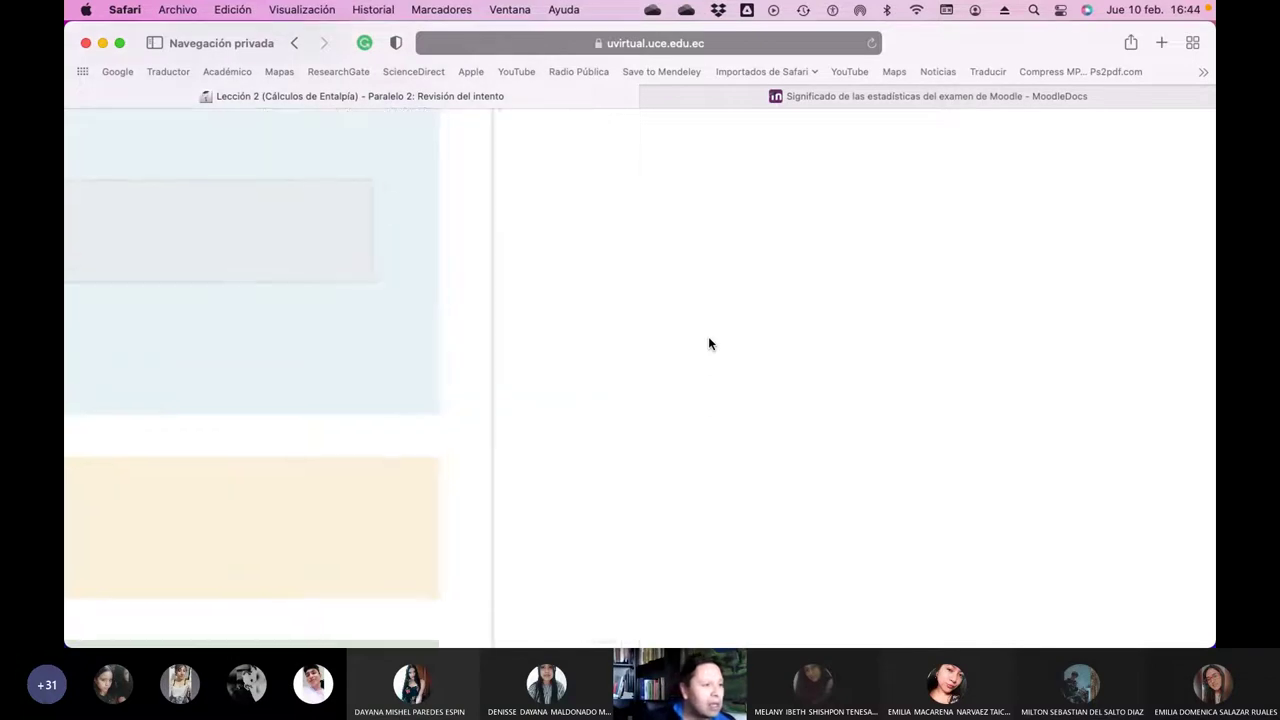
scroll(708, 308, left, 3)
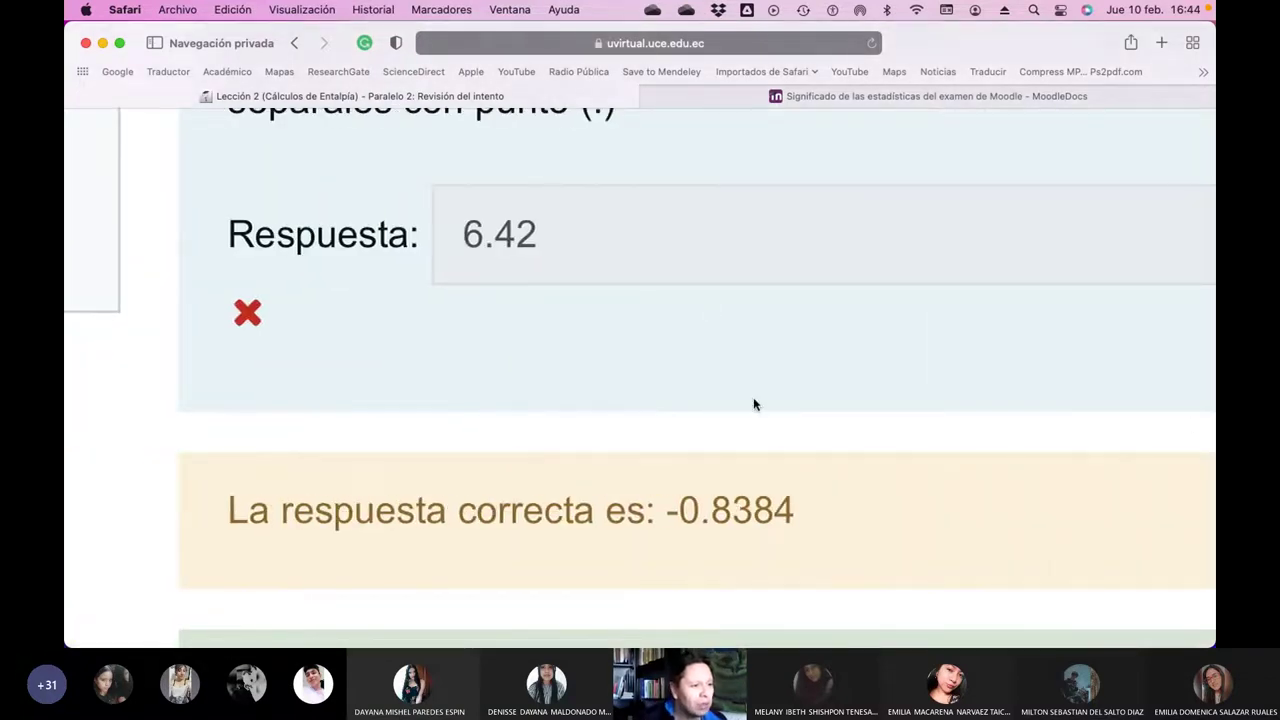
scroll(710, 436, down, 5)
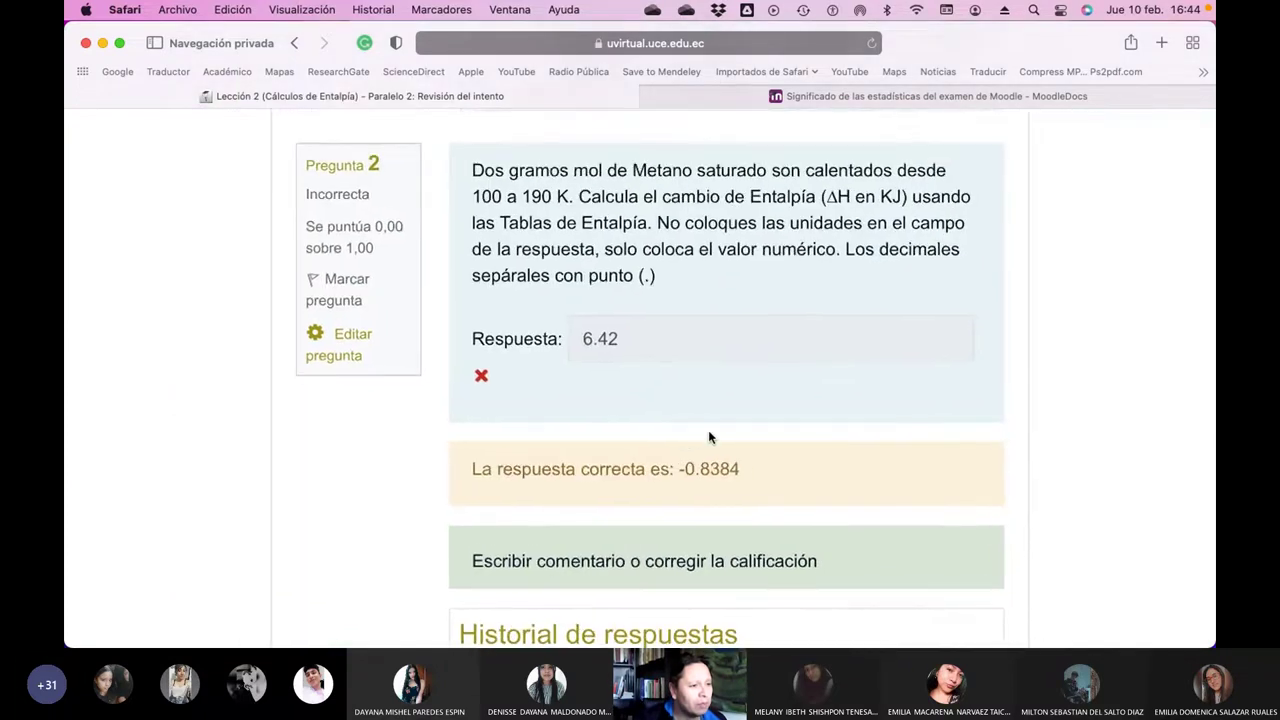
scroll(709, 437, down, 10)
scroll(709, 437, down, 6)
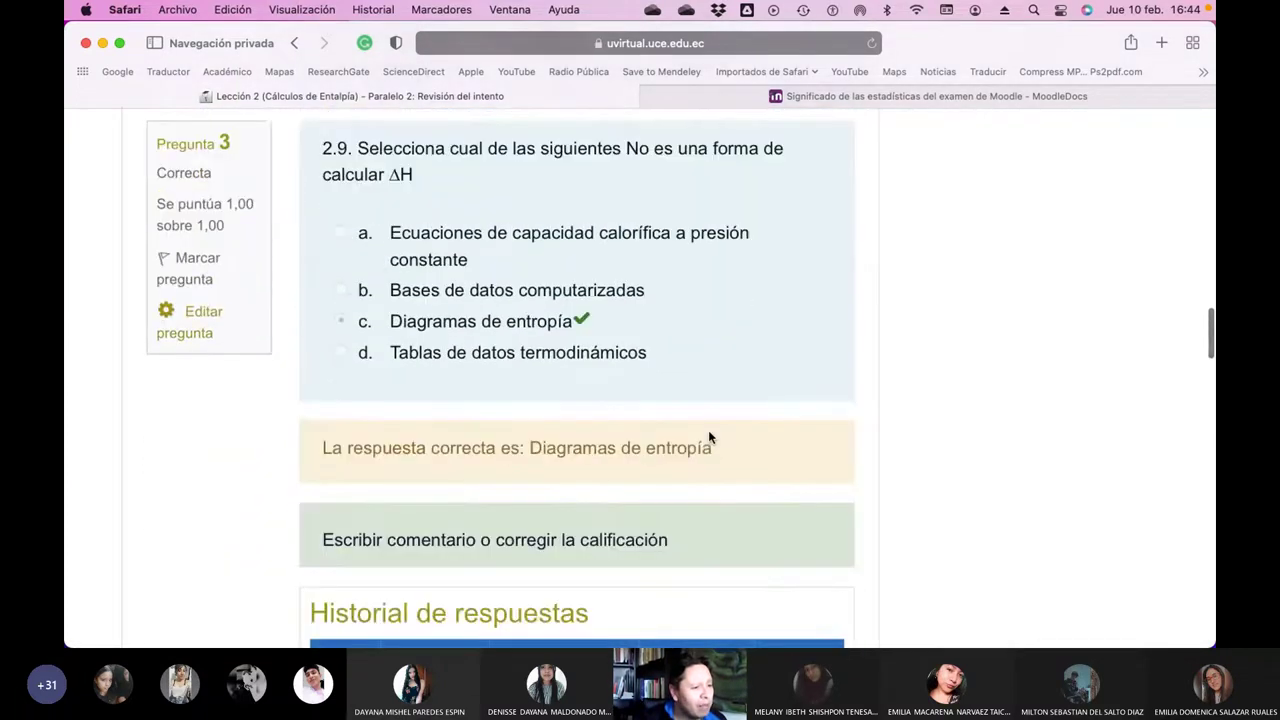
scroll(709, 437, down, 20)
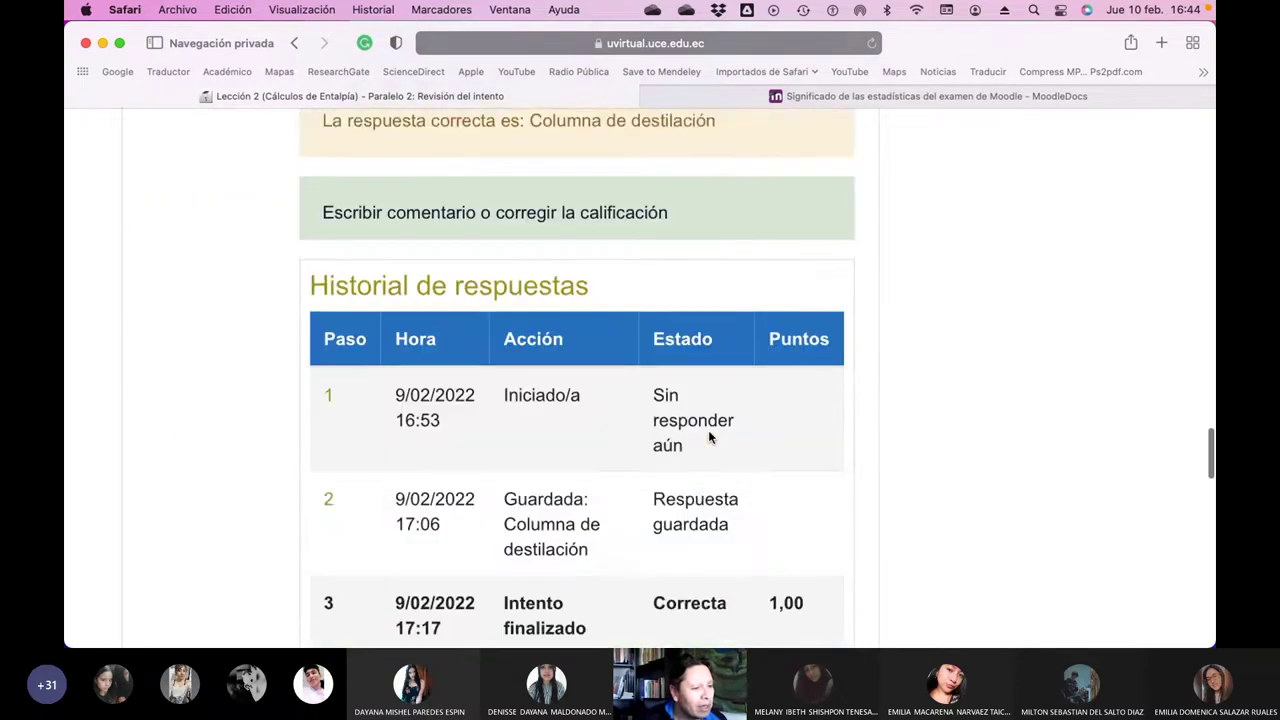
scroll(709, 437, down, 20)
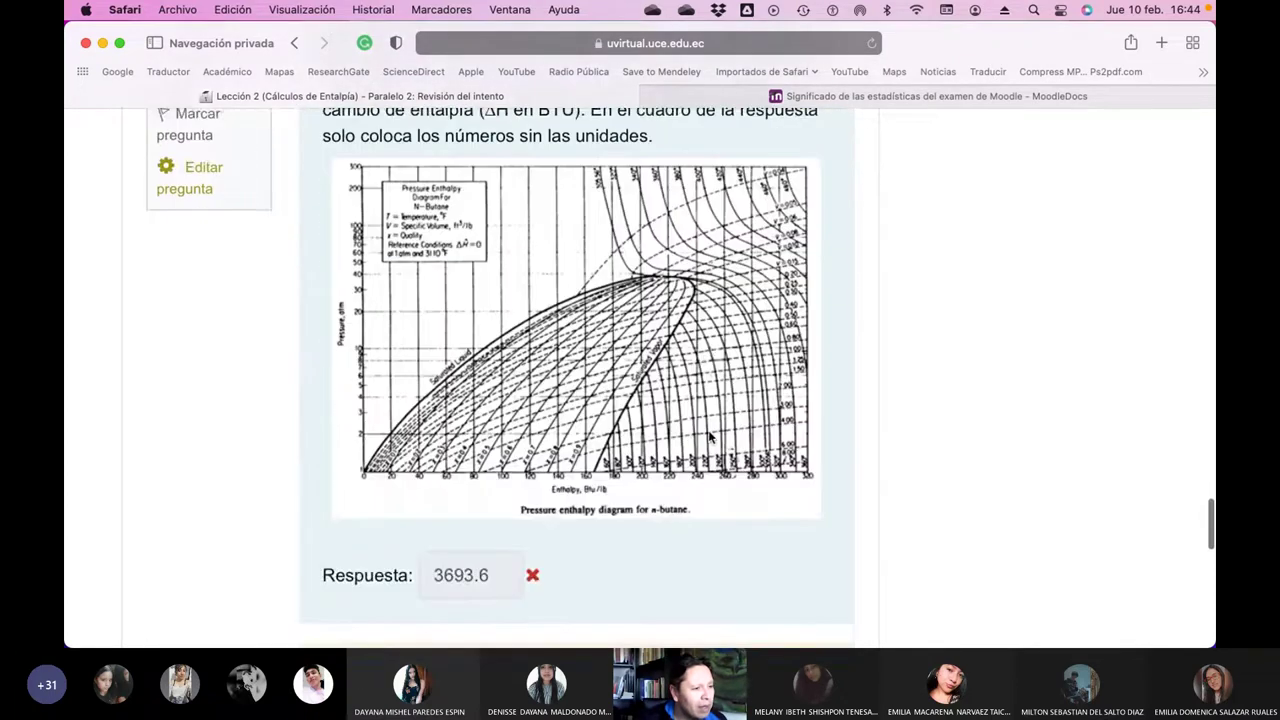
scroll(709, 437, down, 3)
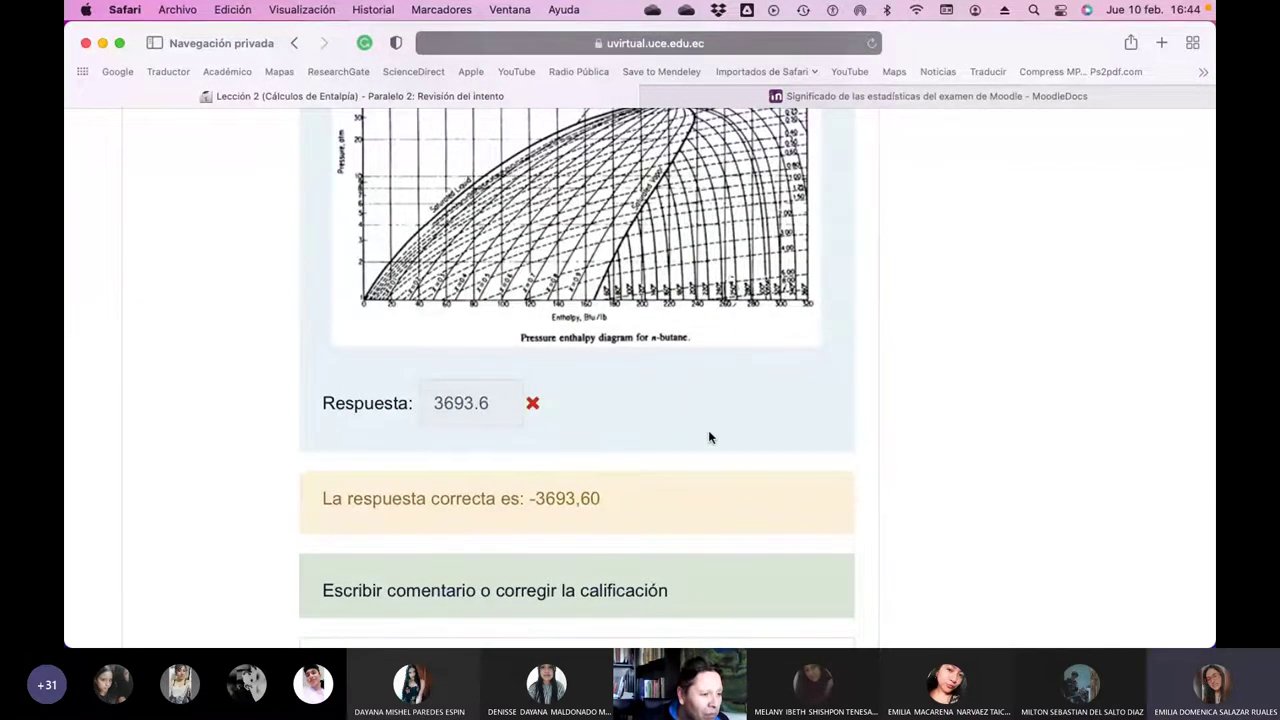
scroll(709, 437, down, 8)
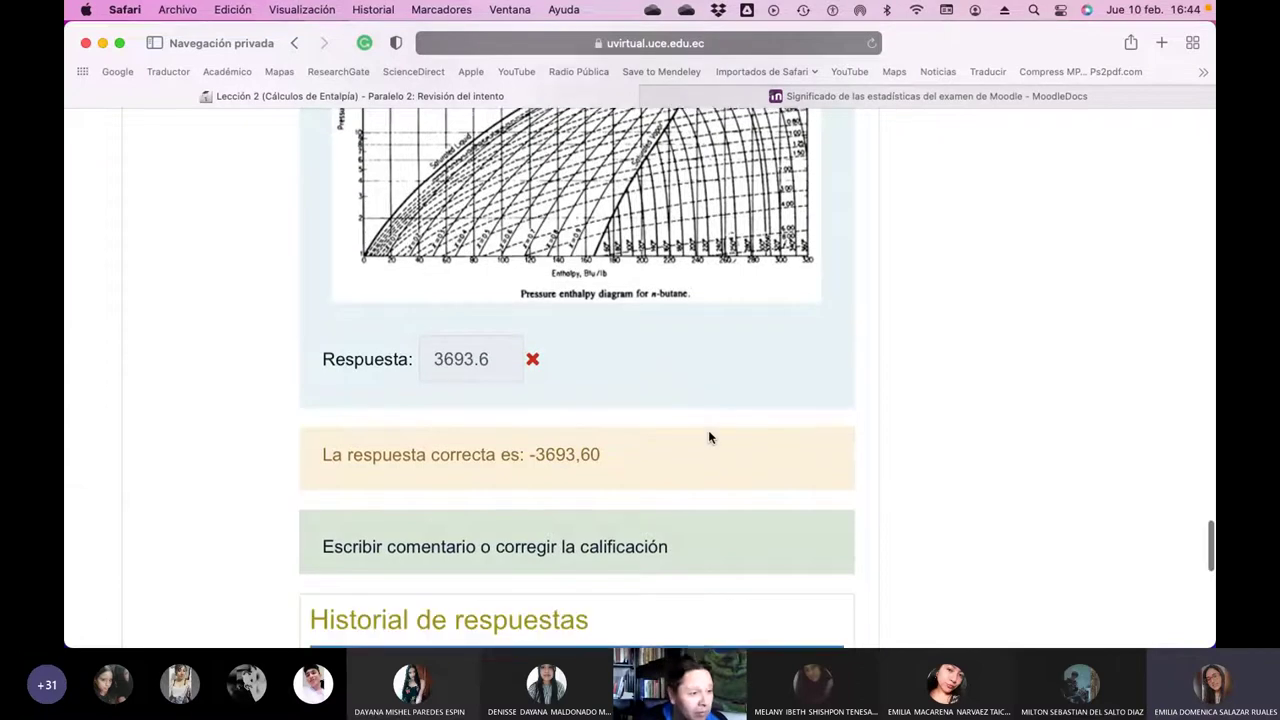
scroll(709, 437, down, 3)
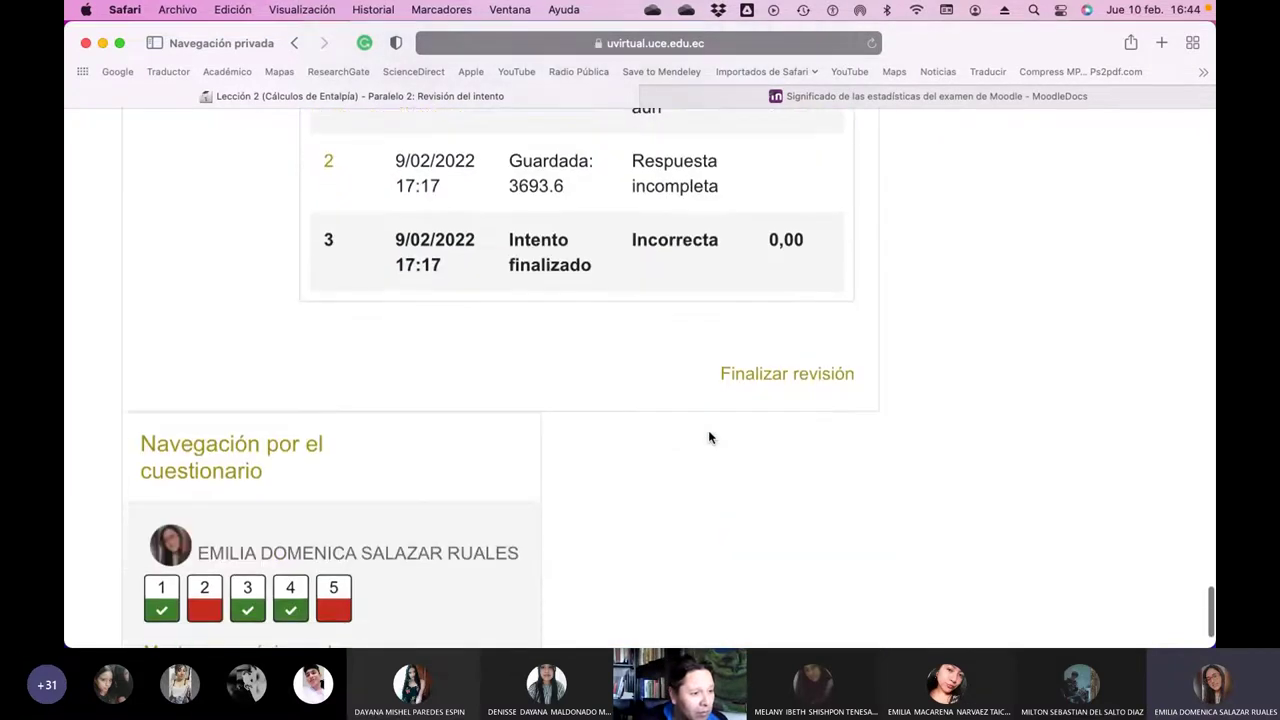
click(762, 379)
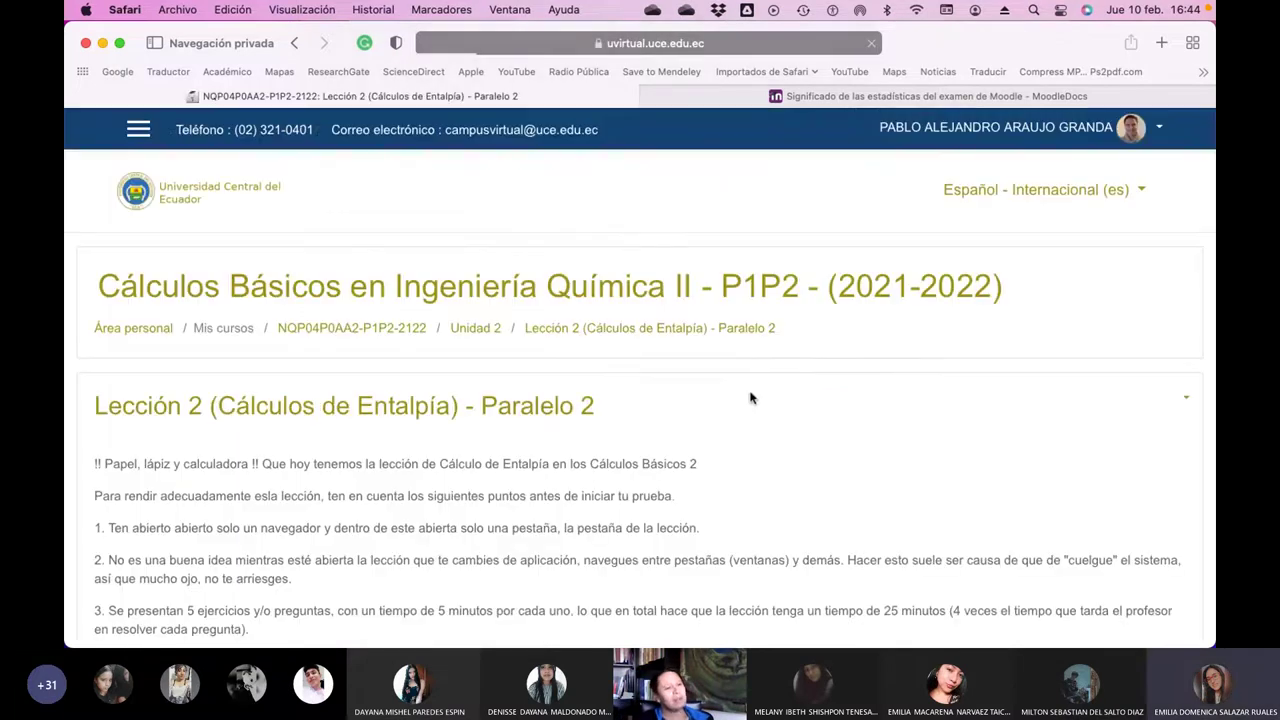
scroll(767, 400, down, 5)
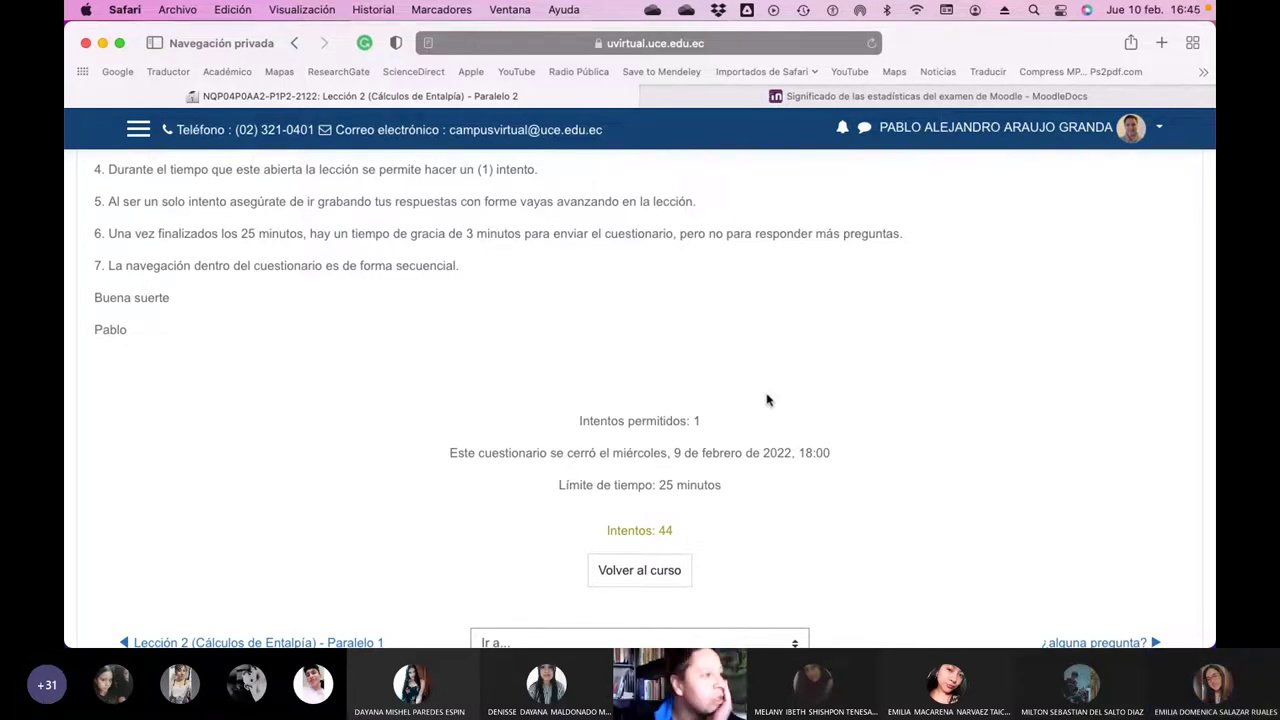
- Look up the Mac's system summary and storage details, and close the system information window
click(86, 9)
click(107, 37)
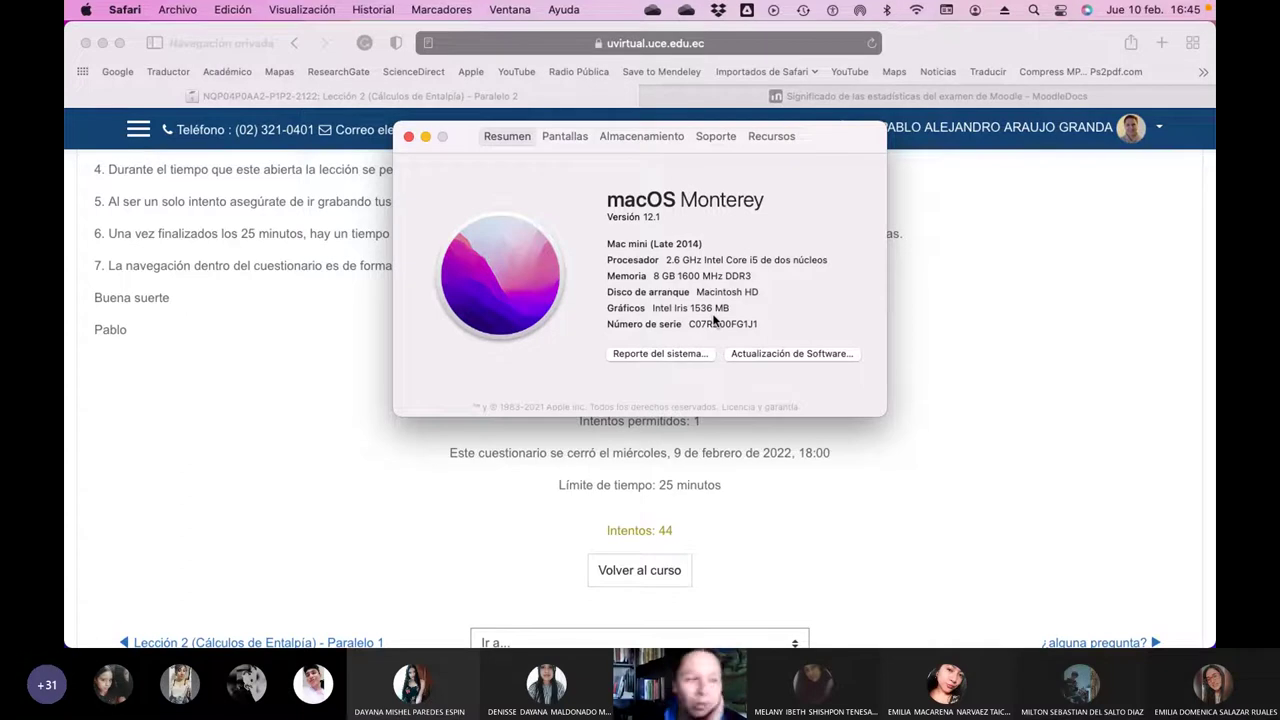
click(653, 136)
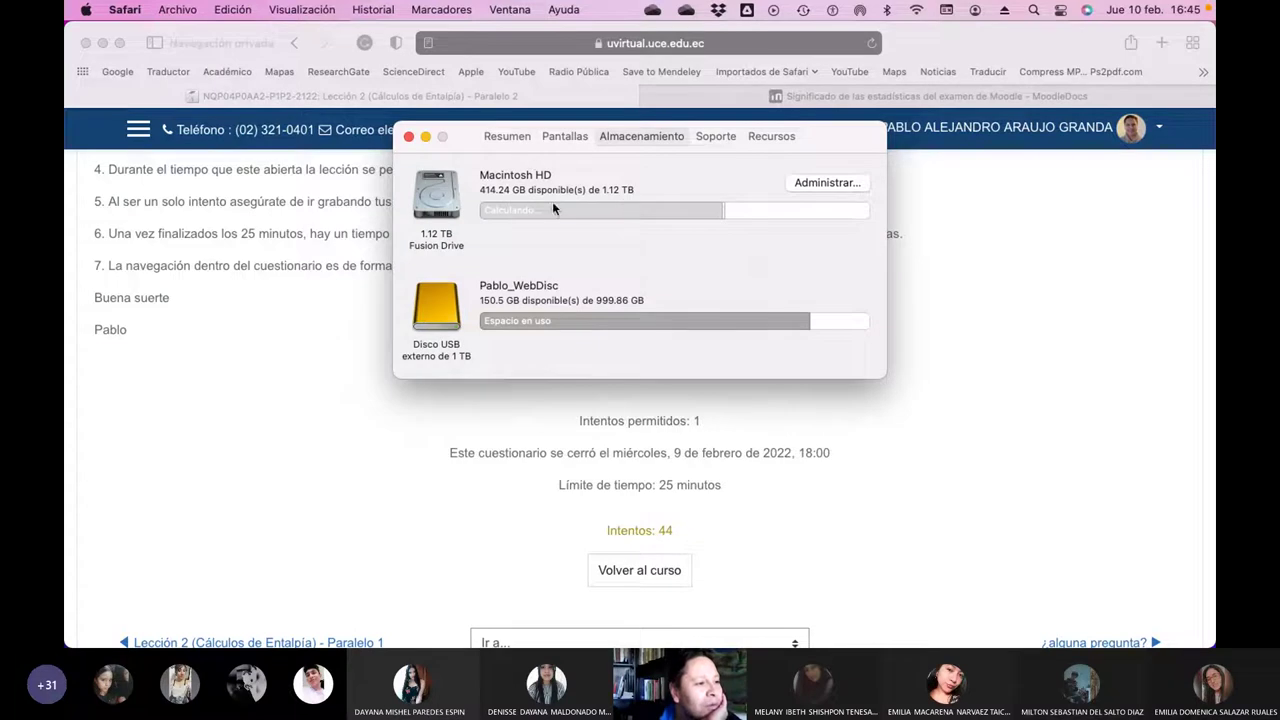
click(507, 140)
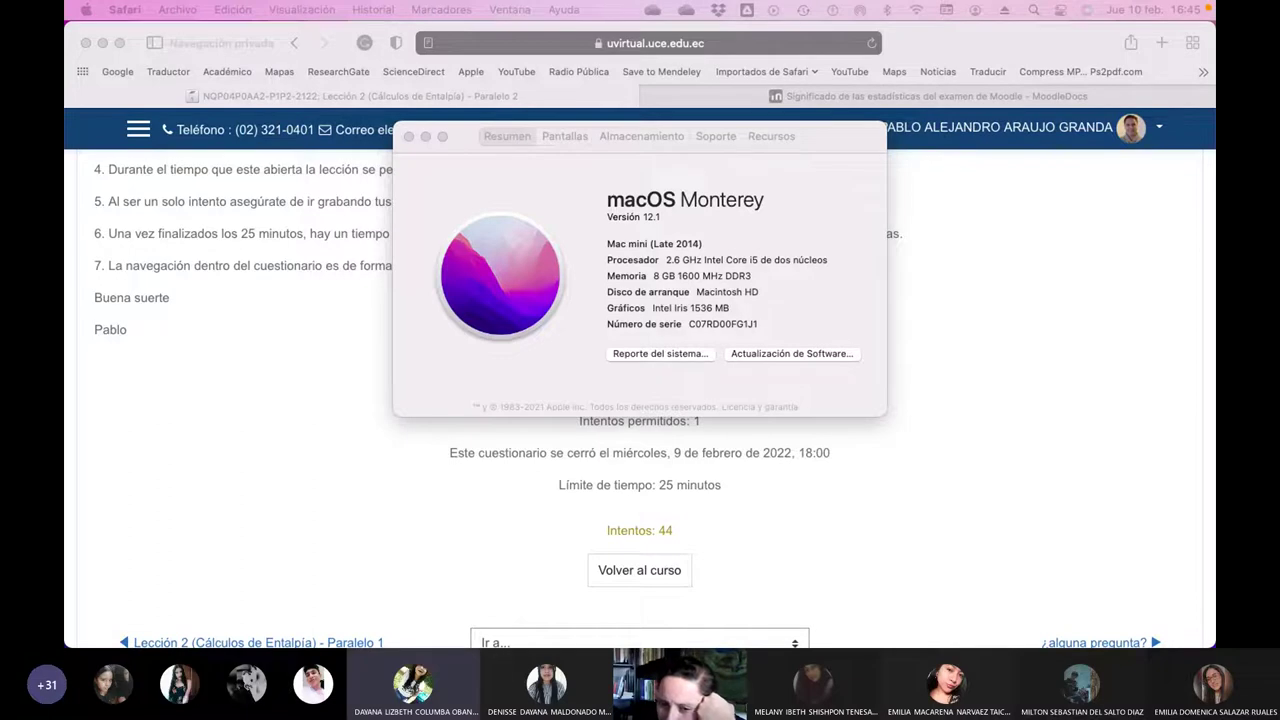
click(408, 137)
- Reopen the quiz attempts report, filter it to surnames starting with C, and open the review of the attempt started at 17:20
click(619, 526)
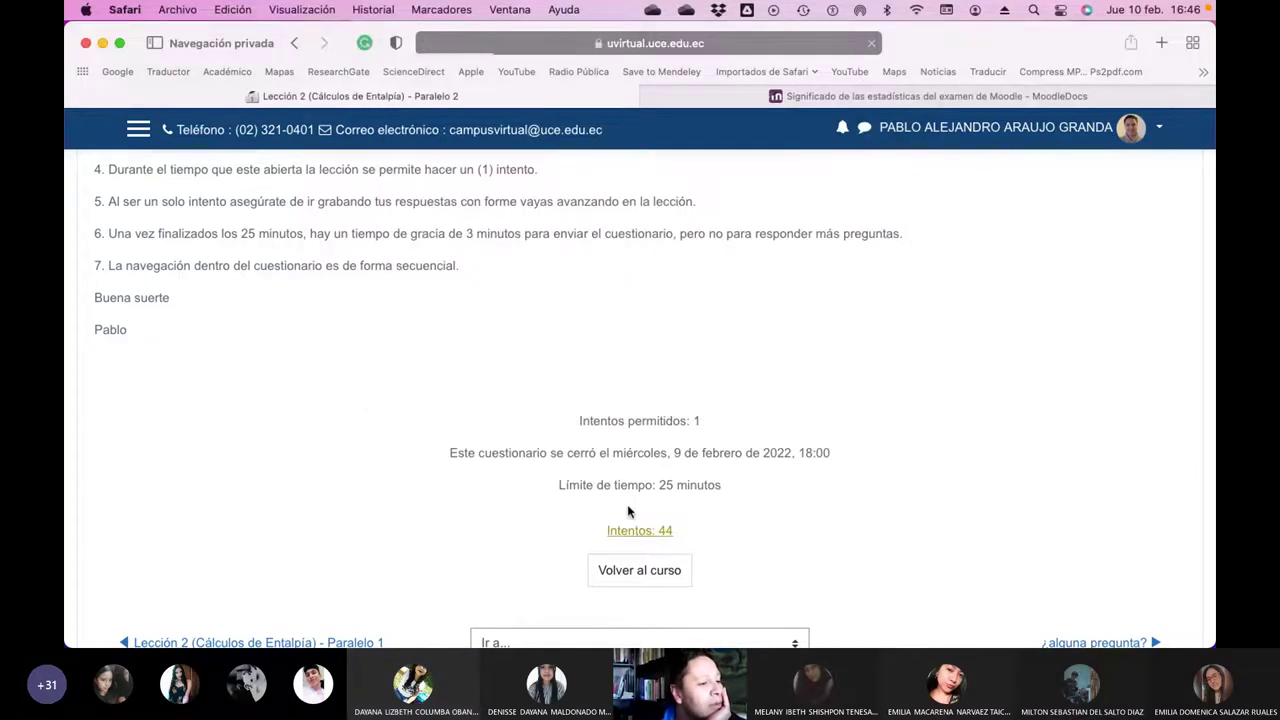
scroll(880, 430, down, 10)
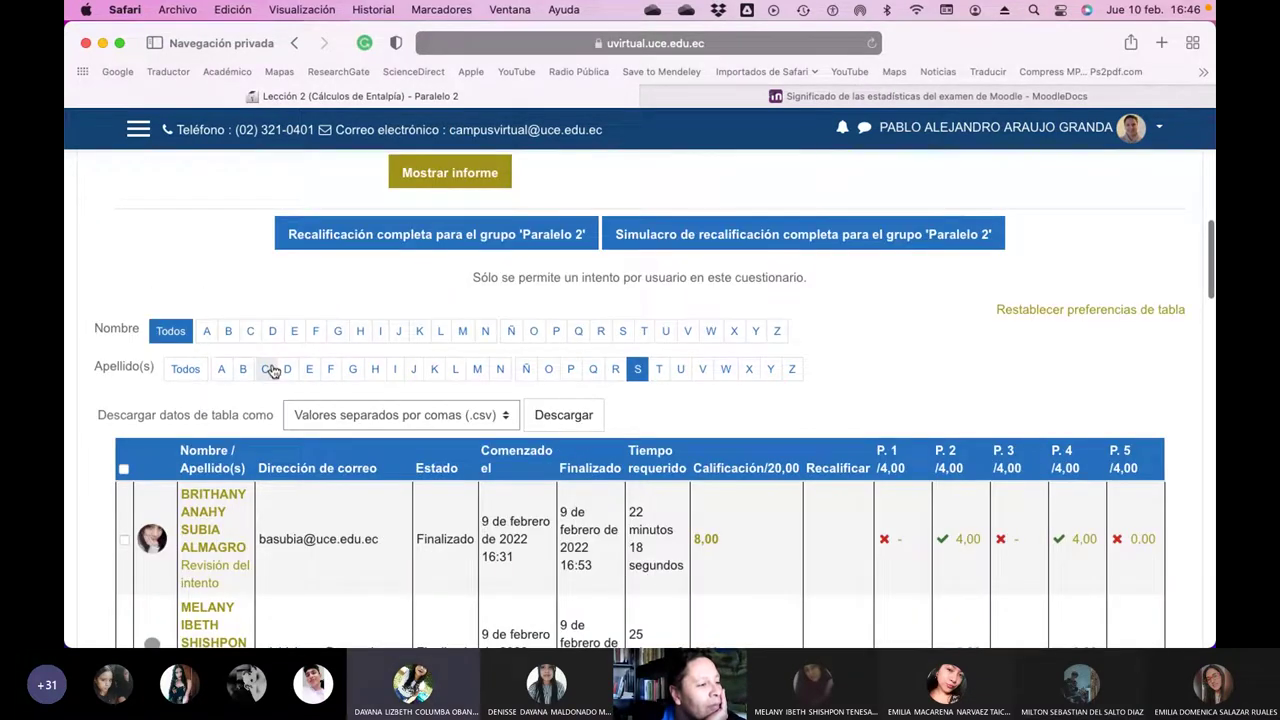
click(268, 369)
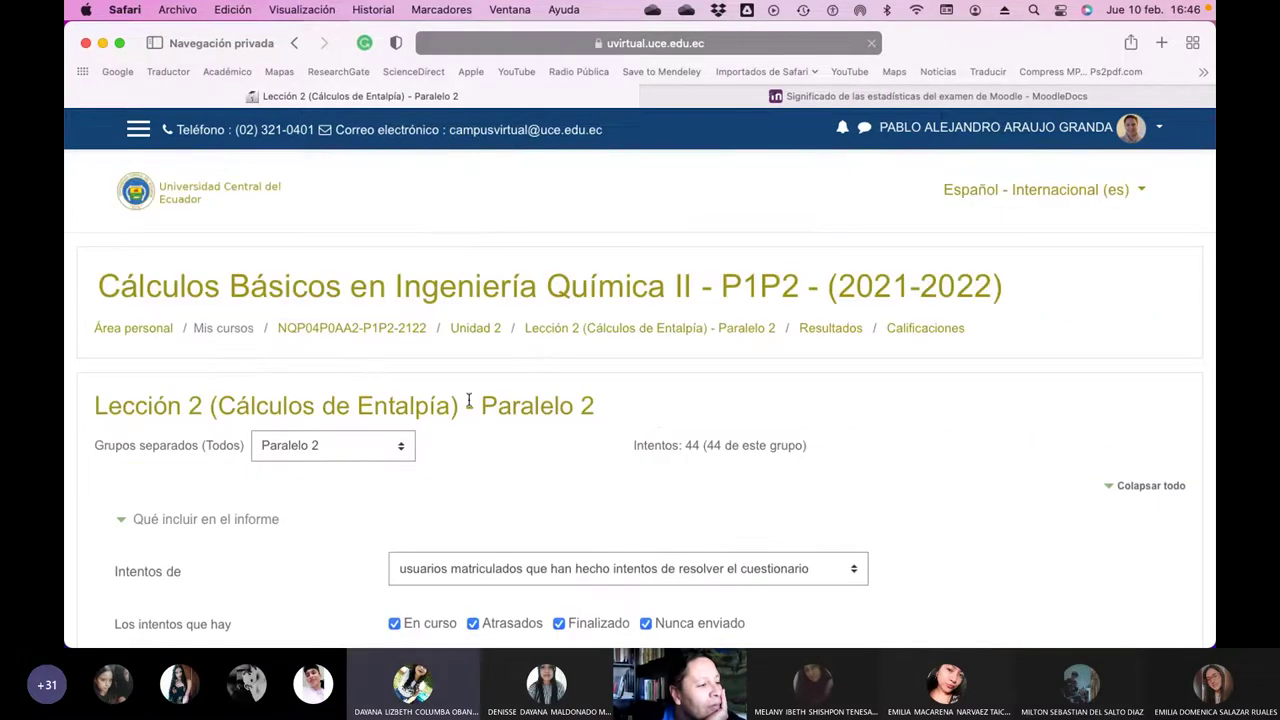
scroll(479, 405, down, 5)
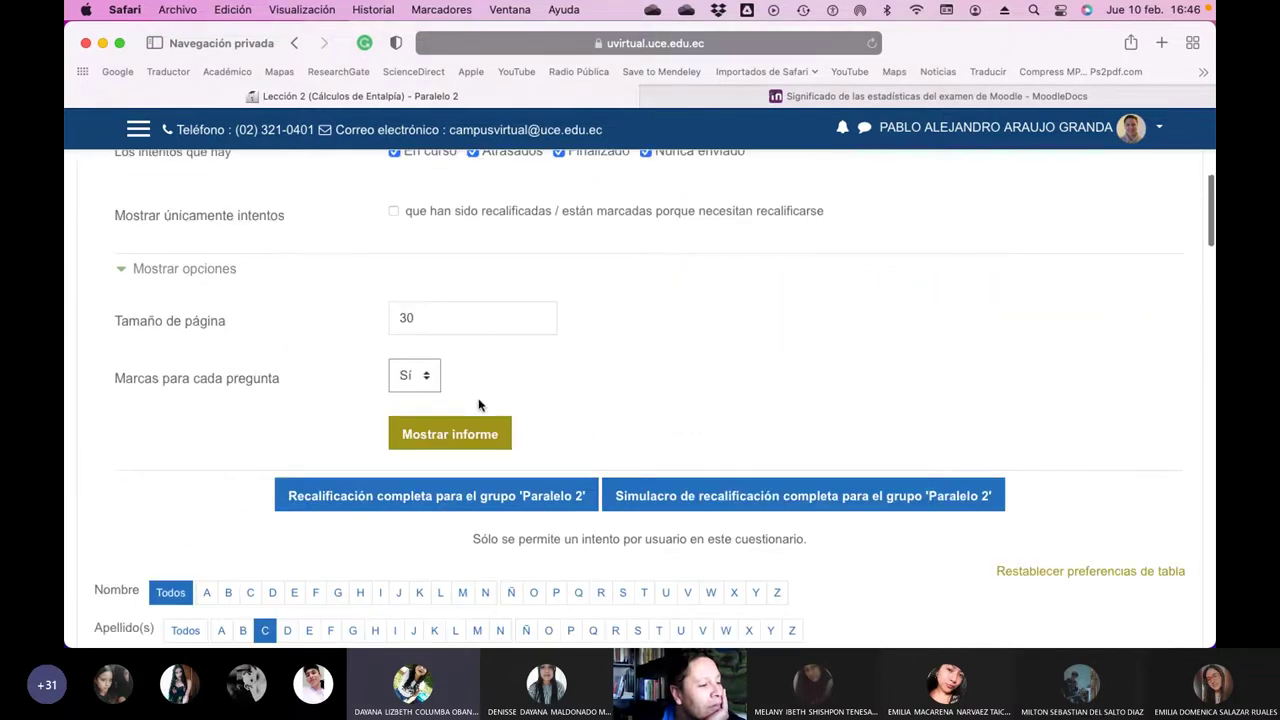
scroll(479, 405, down, 8)
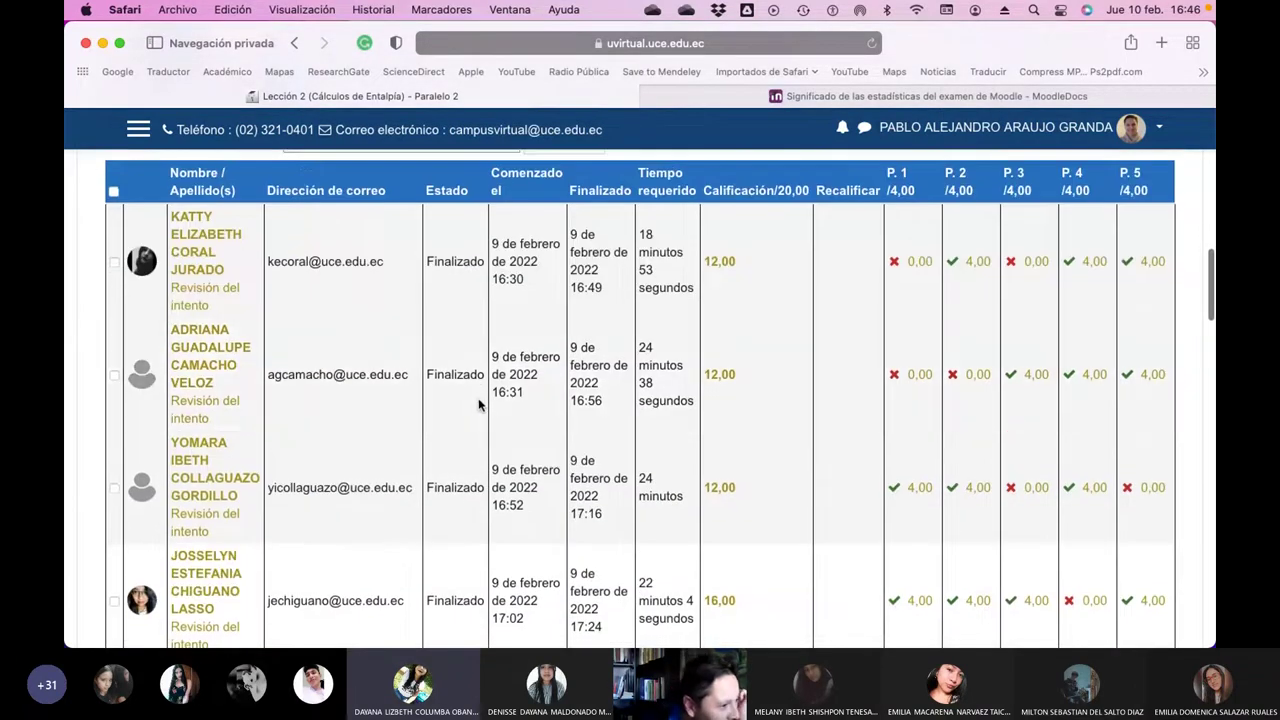
scroll(479, 405, down, 5)
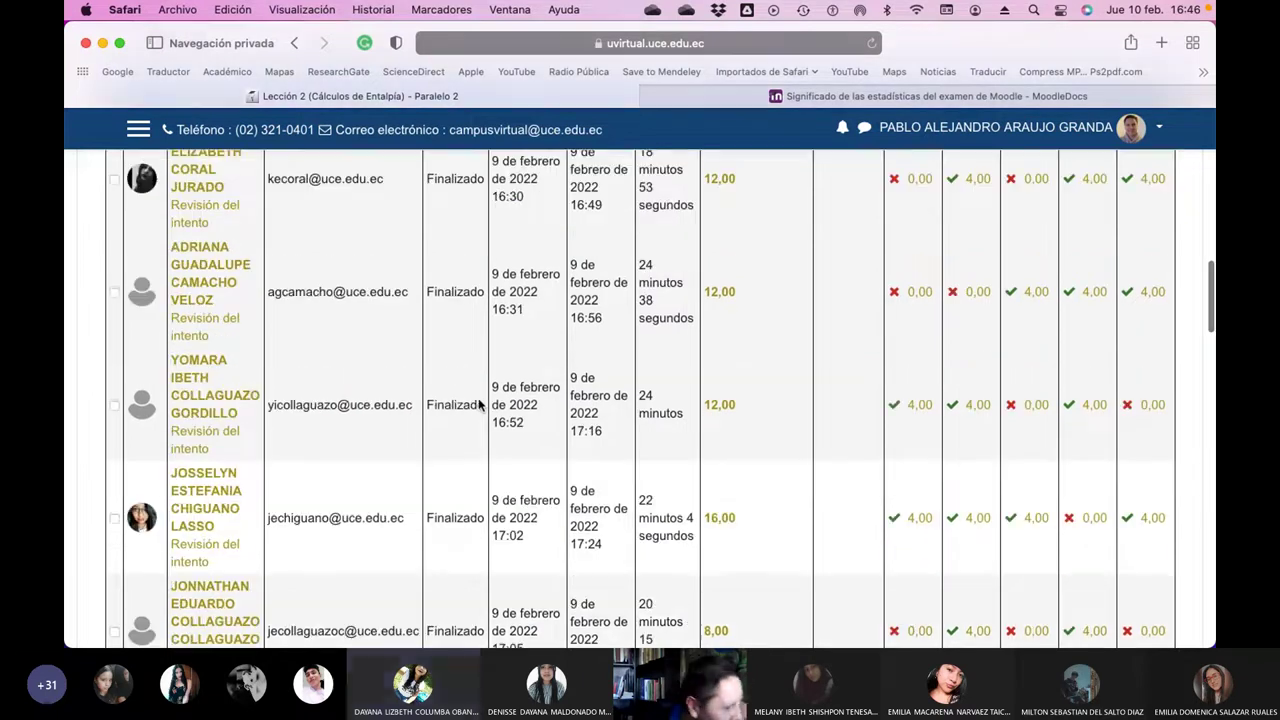
scroll(479, 400, down, 5)
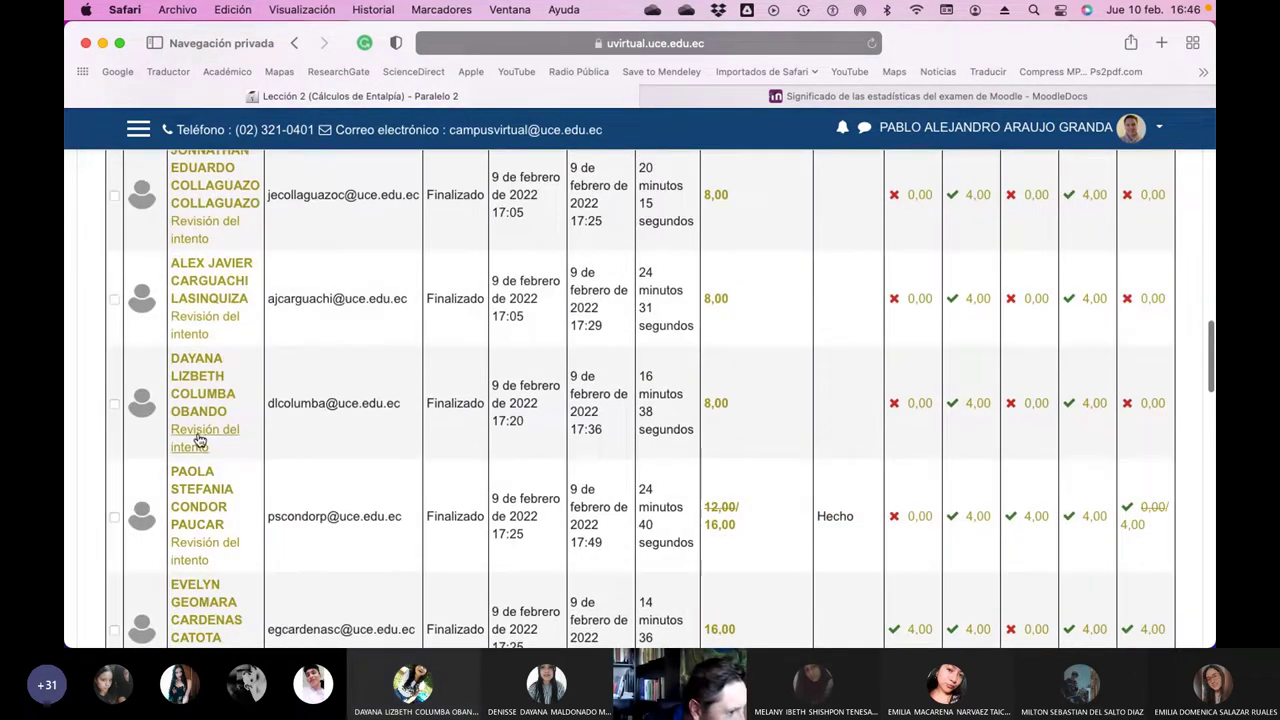
click(198, 438)
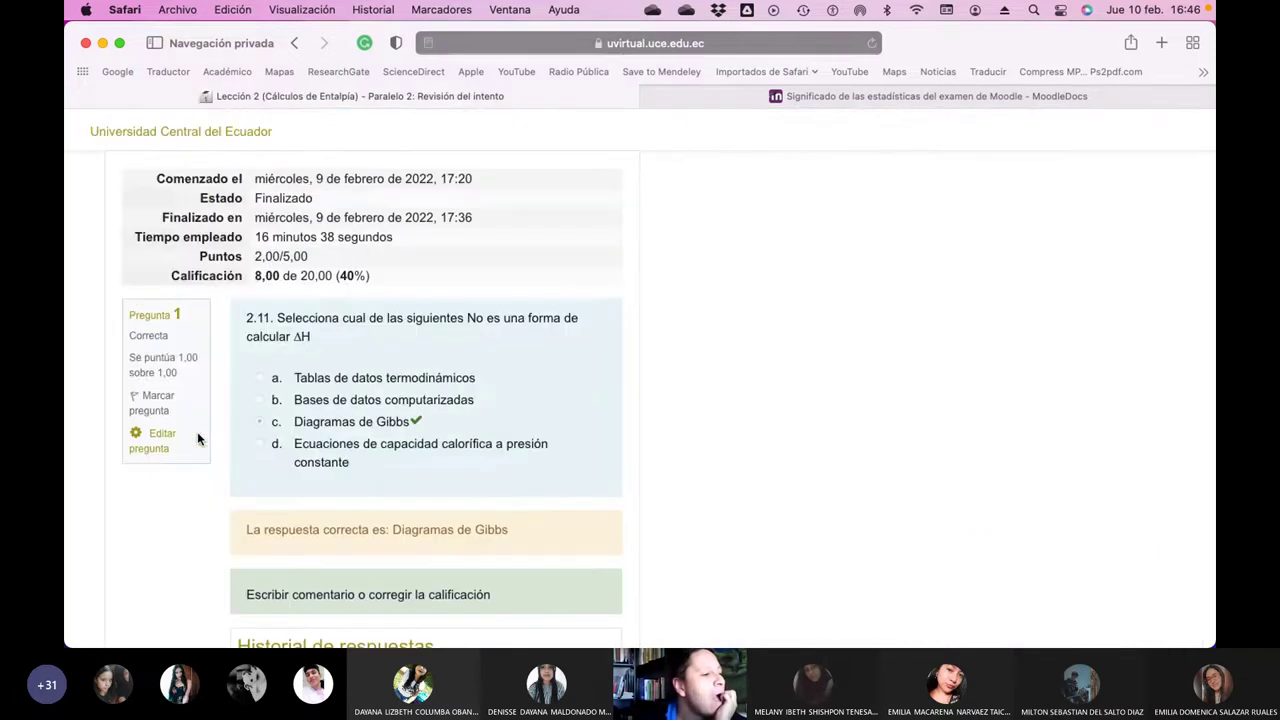
- Compare the submitted answers with the correct ones for all five questions of the 17:20 attempt, and finish its review
scroll(560, 379, down, 2)
scroll(559, 379, down, 10)
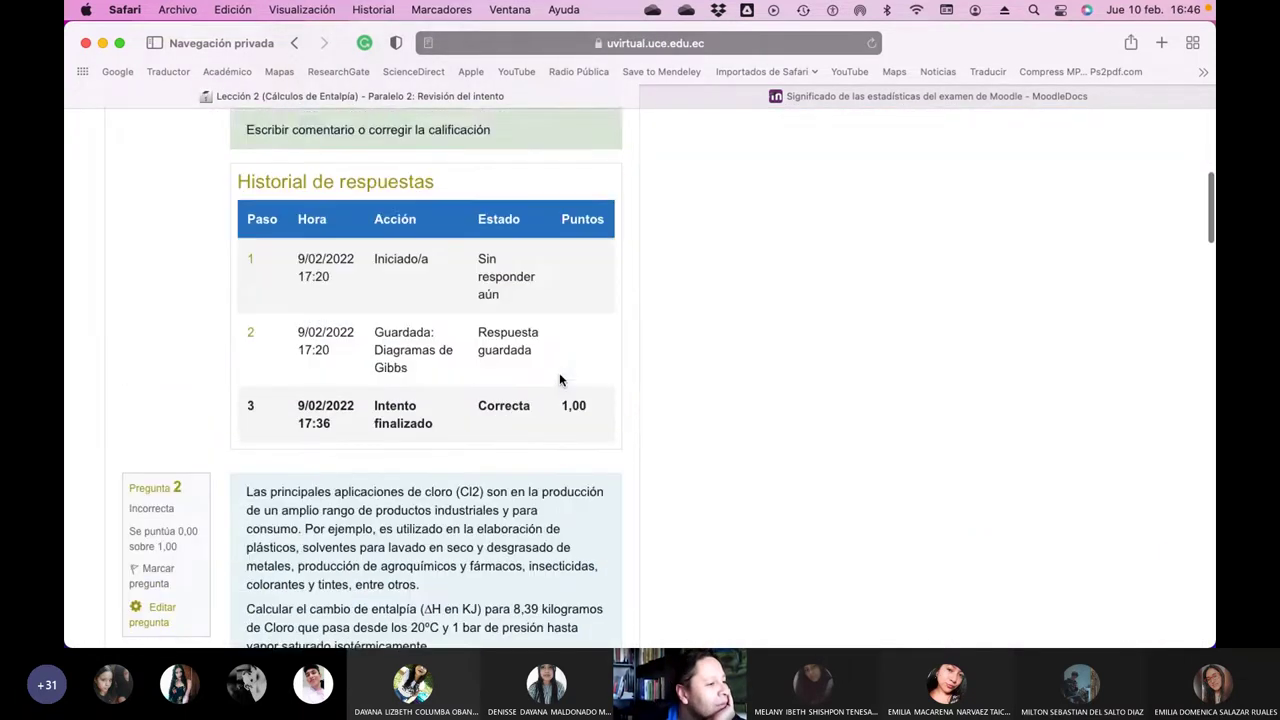
scroll(560, 375, down, 3)
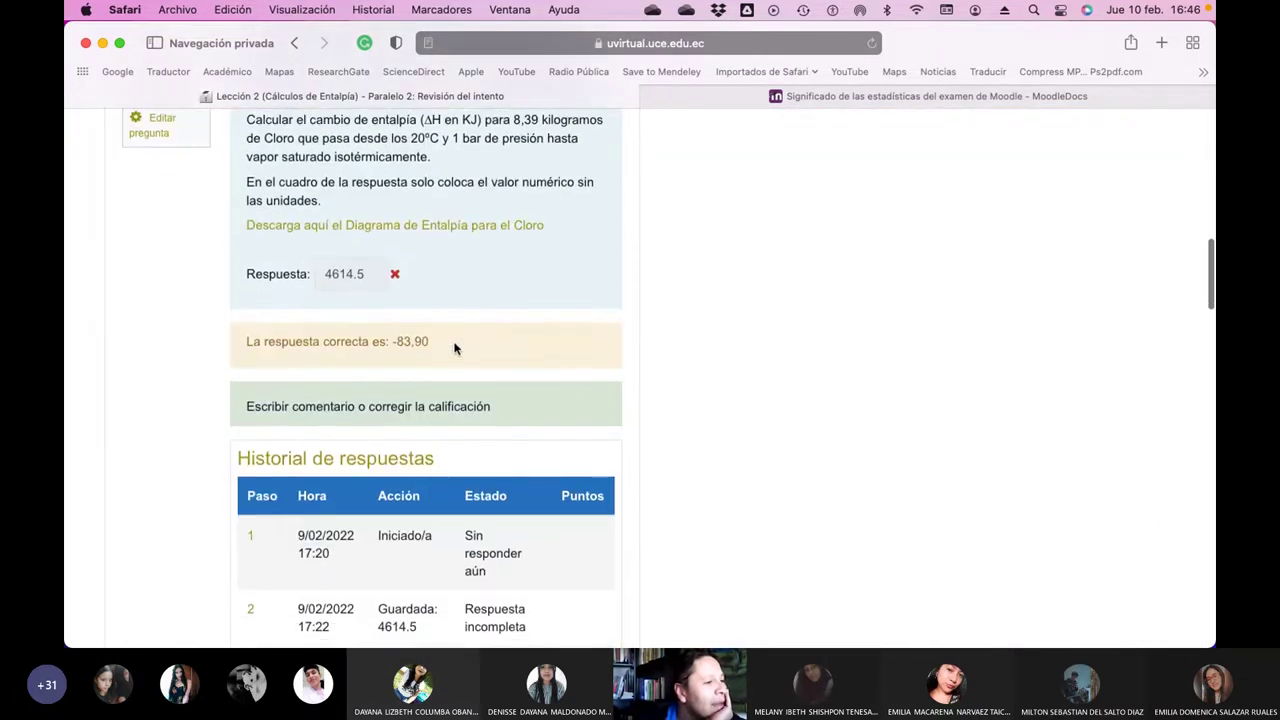
scroll(395, 310, up, 1)
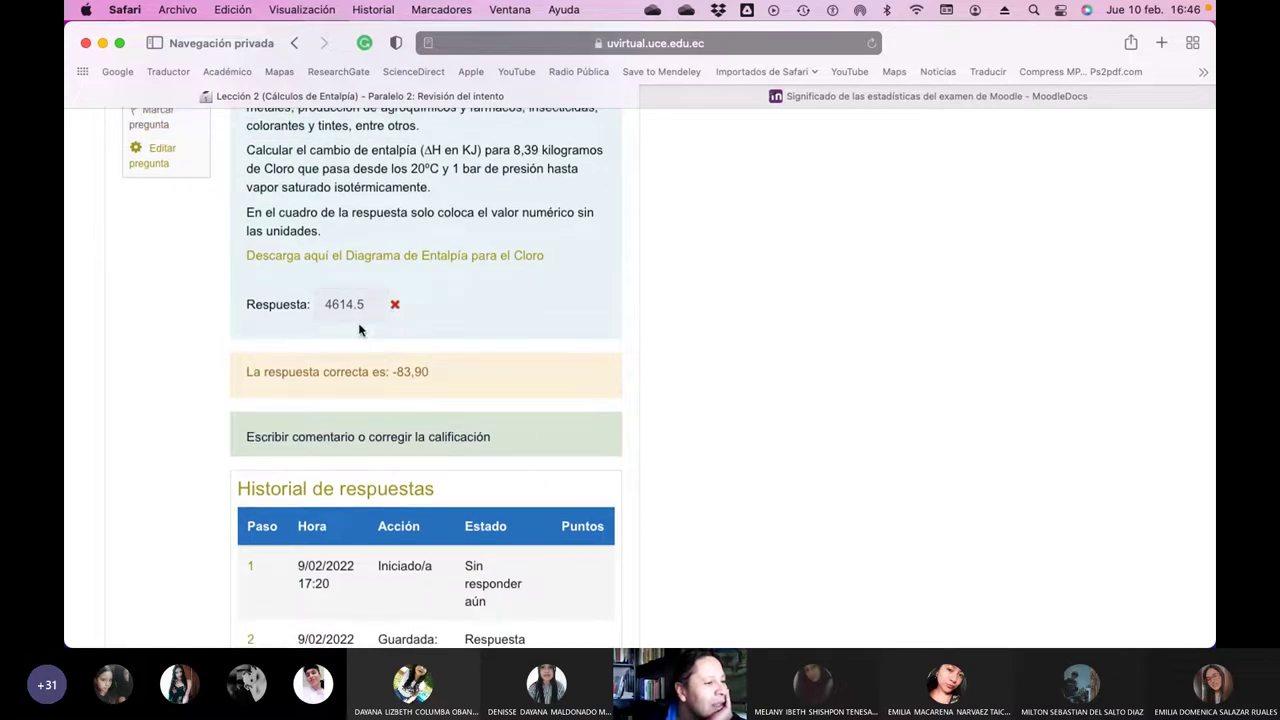
scroll(487, 360, down, 10)
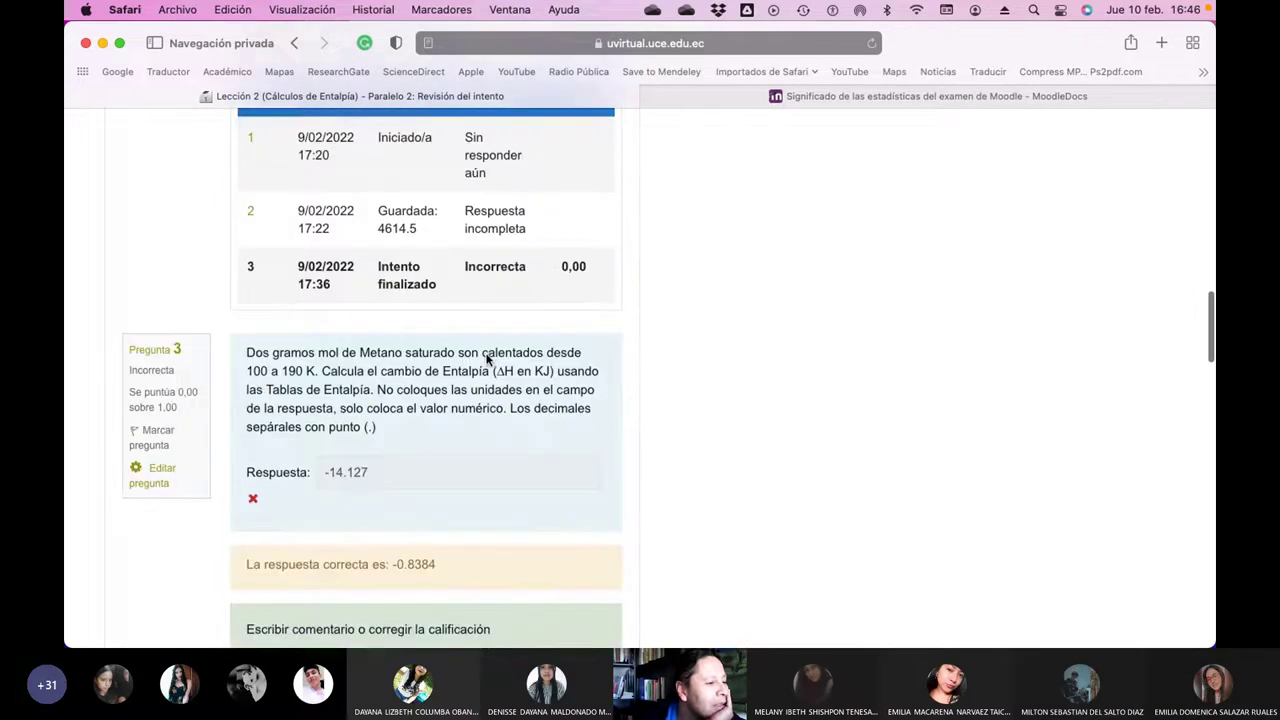
scroll(488, 360, up, 1)
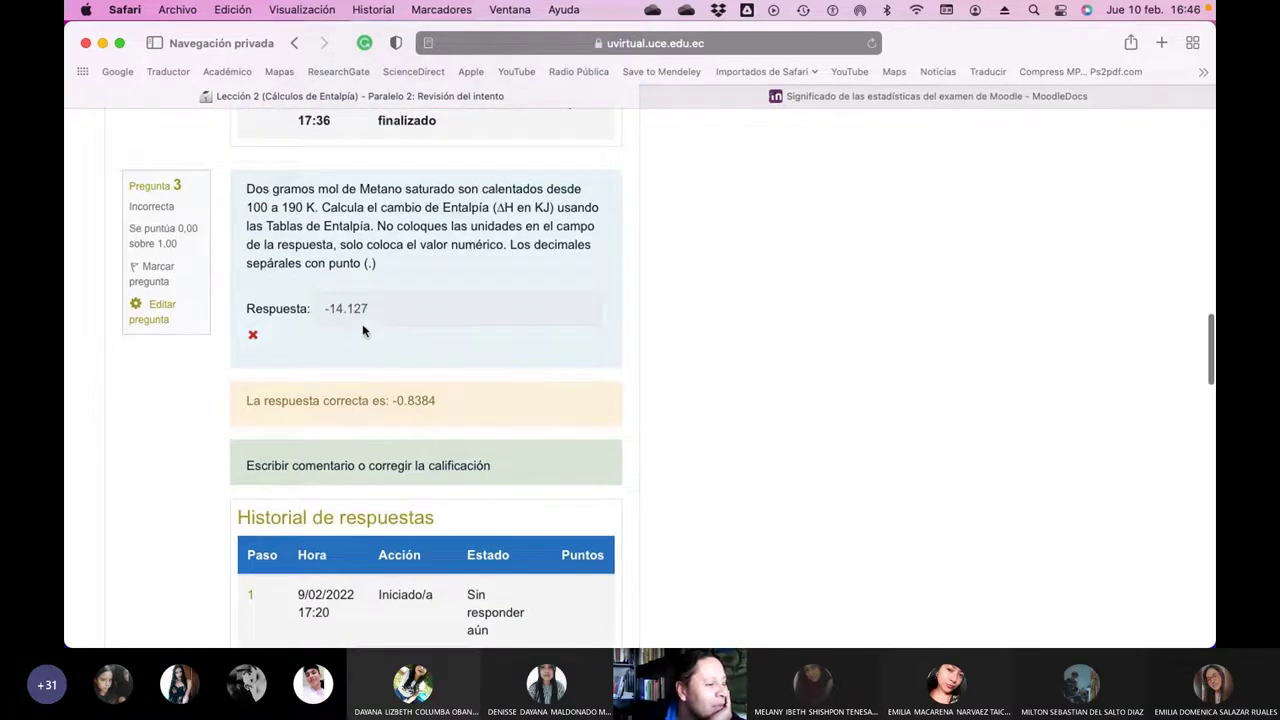
scroll(508, 356, down, 5)
scroll(508, 356, down, 10)
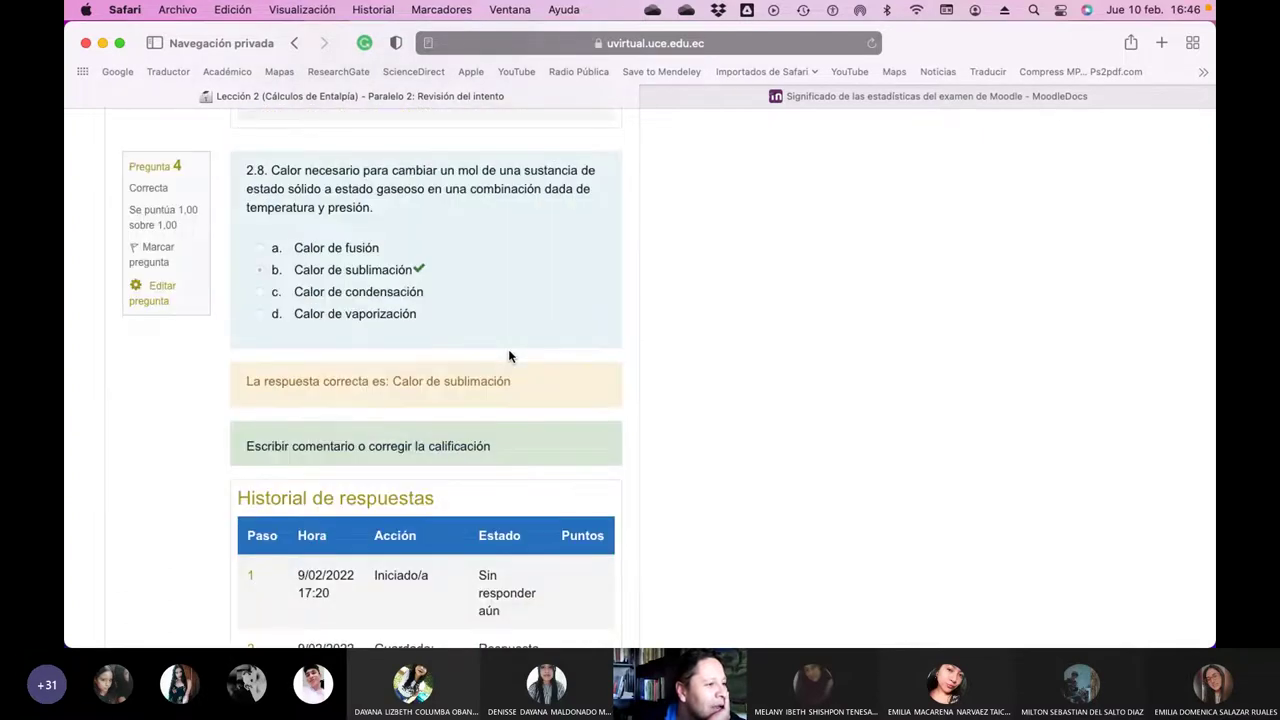
scroll(444, 280, down, 6)
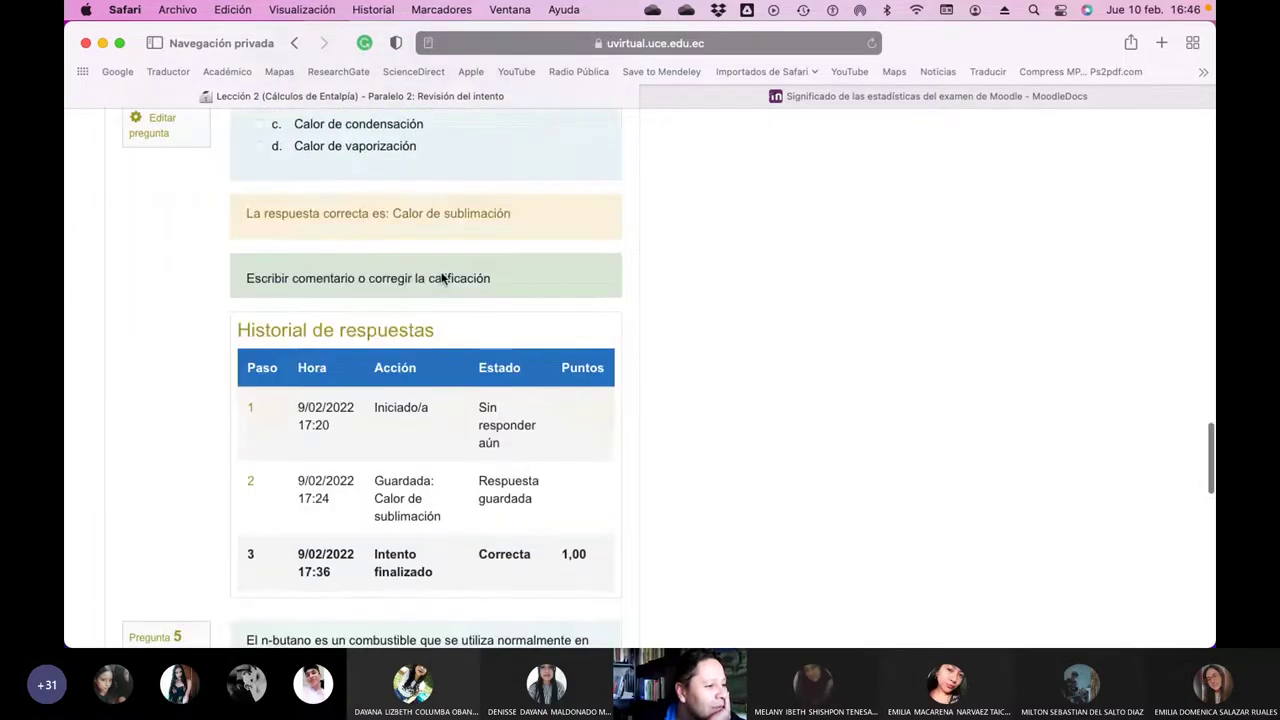
scroll(444, 280, down, 20)
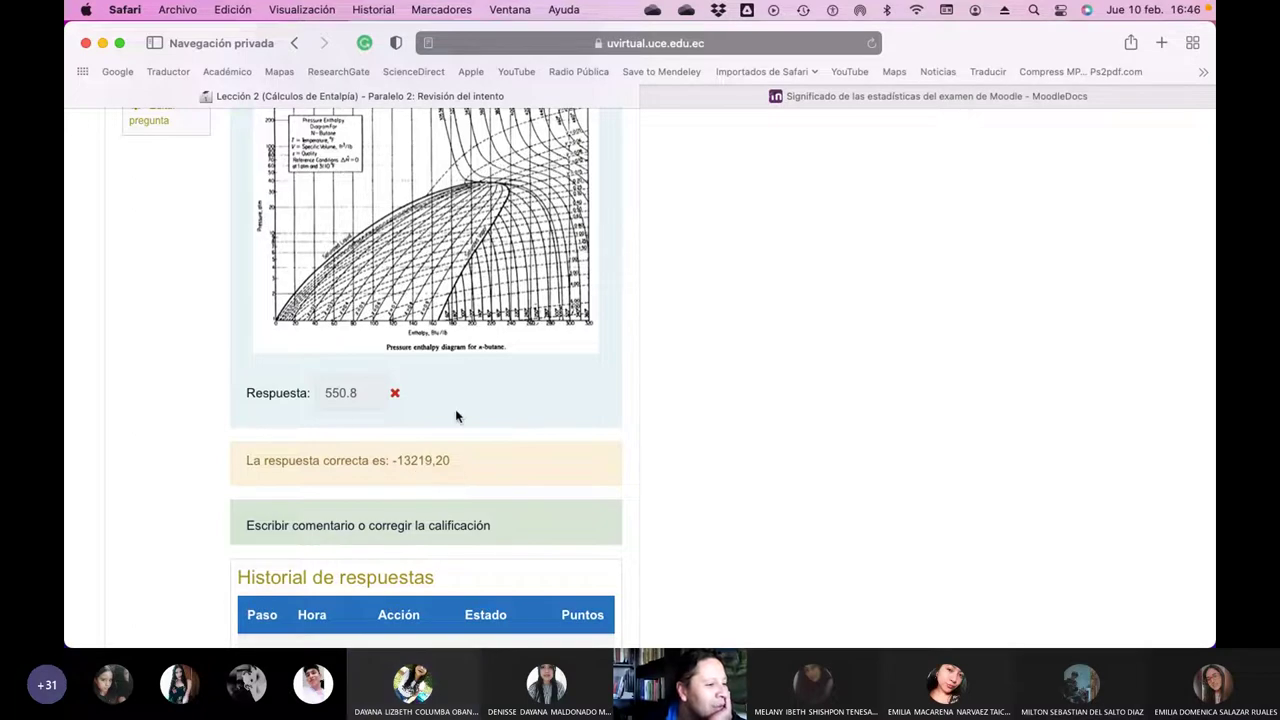
scroll(486, 417, up, 3)
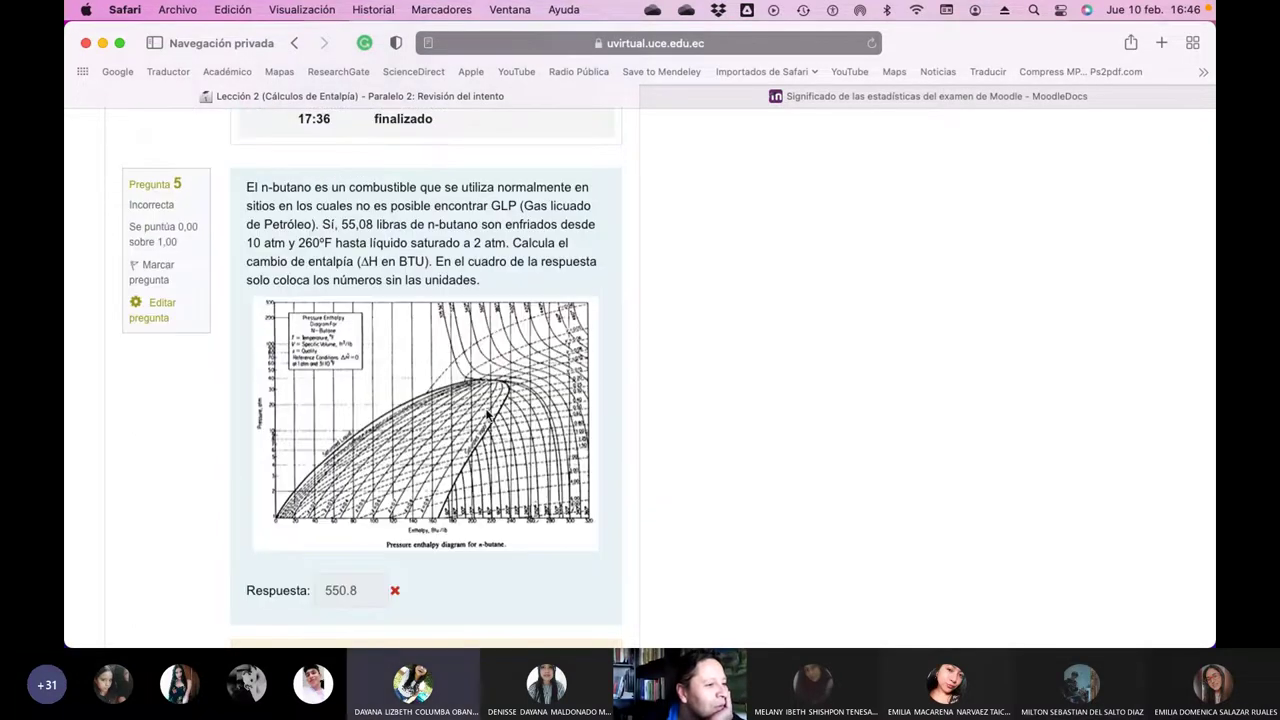
scroll(487, 415, down, 10)
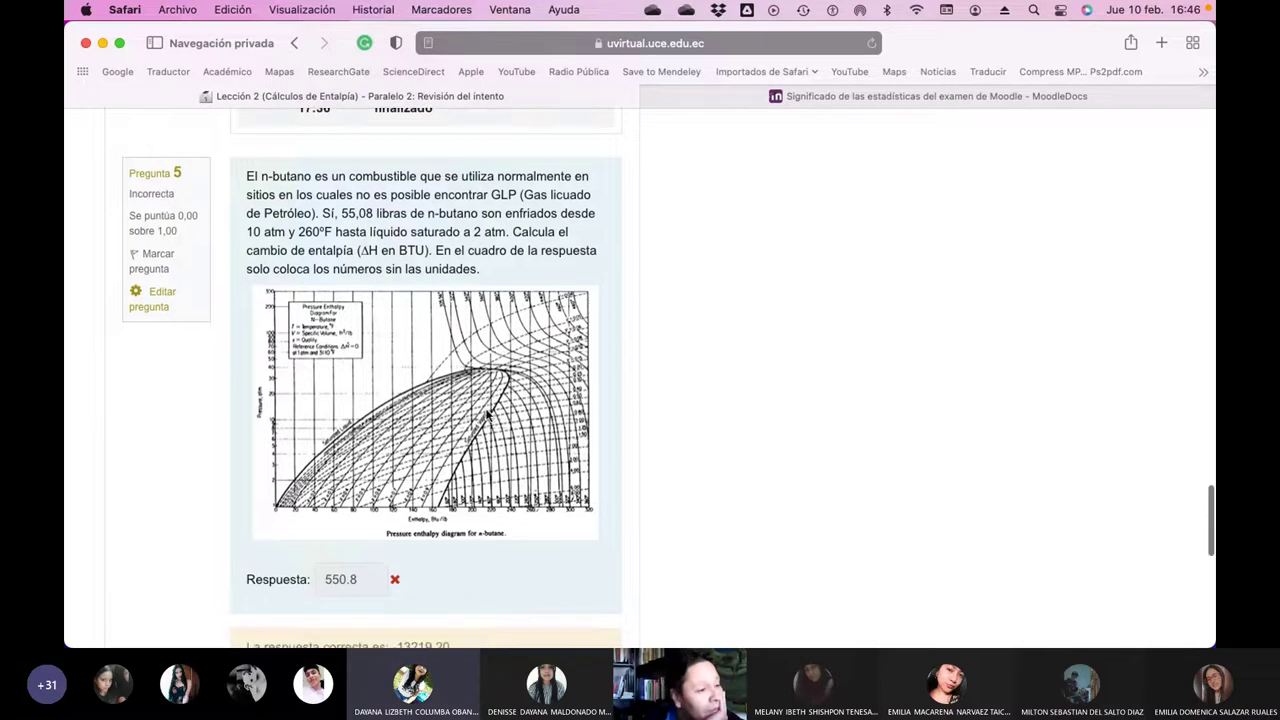
click(567, 472)
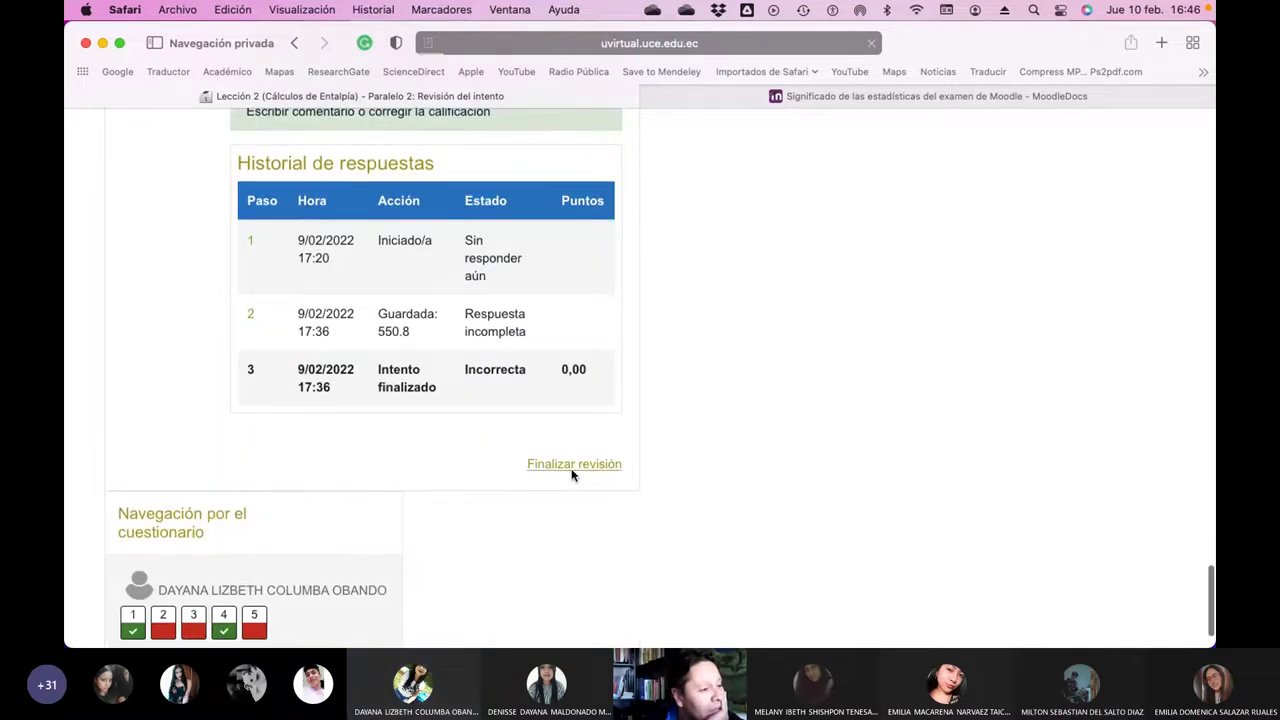
- Reopen the quiz attempts report, filter it to surnames starting with E, and open the review of the attempt started at 16:32
scroll(708, 468, down, 2)
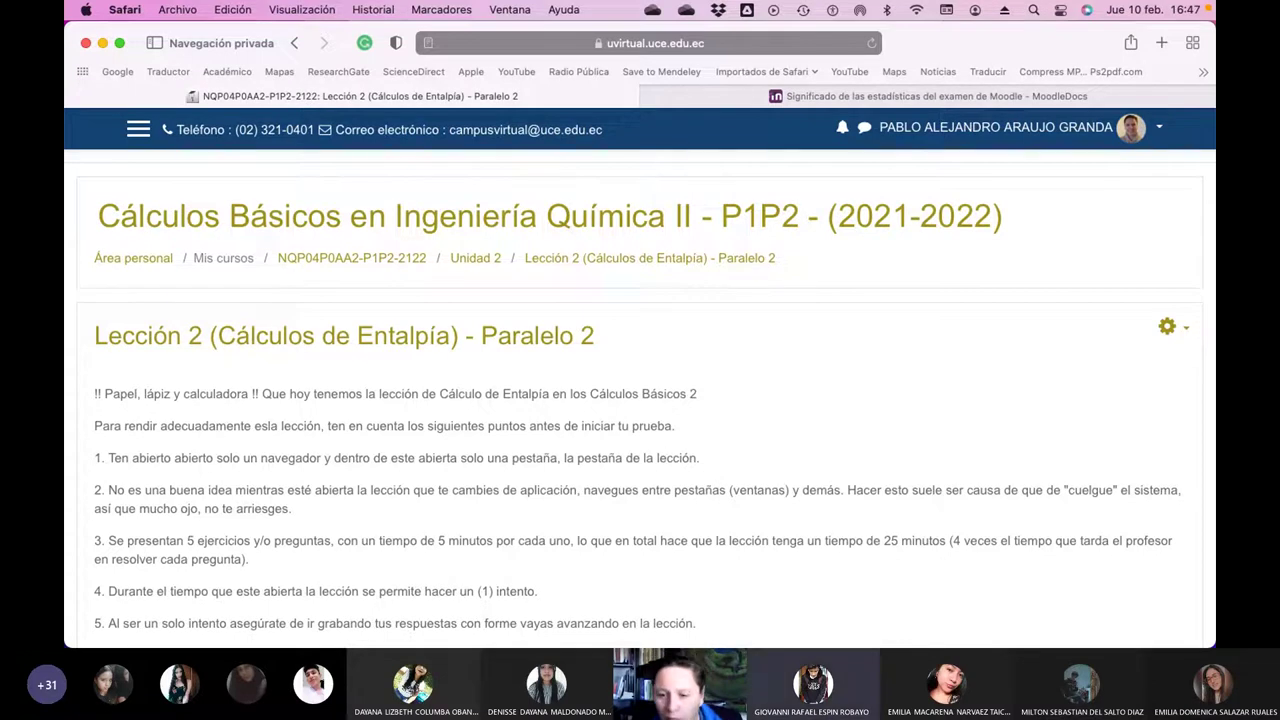
scroll(606, 470, down, 8)
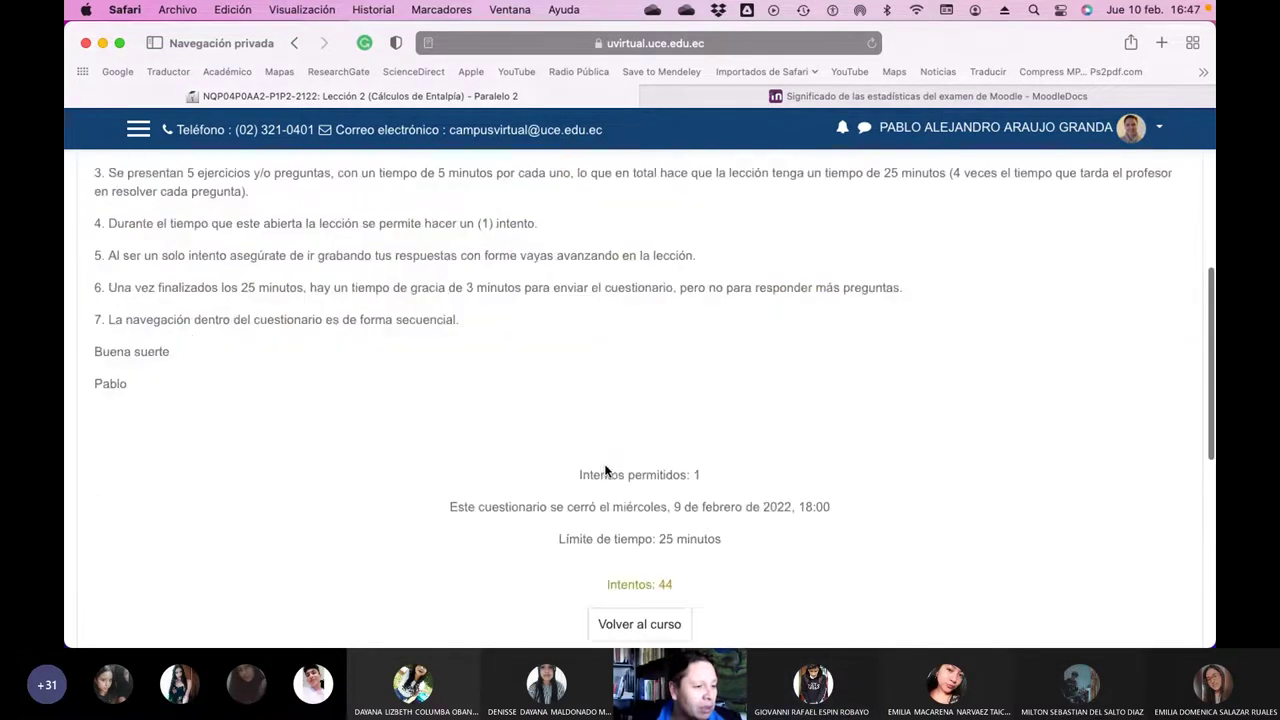
scroll(606, 470, down, 1)
click(630, 441)
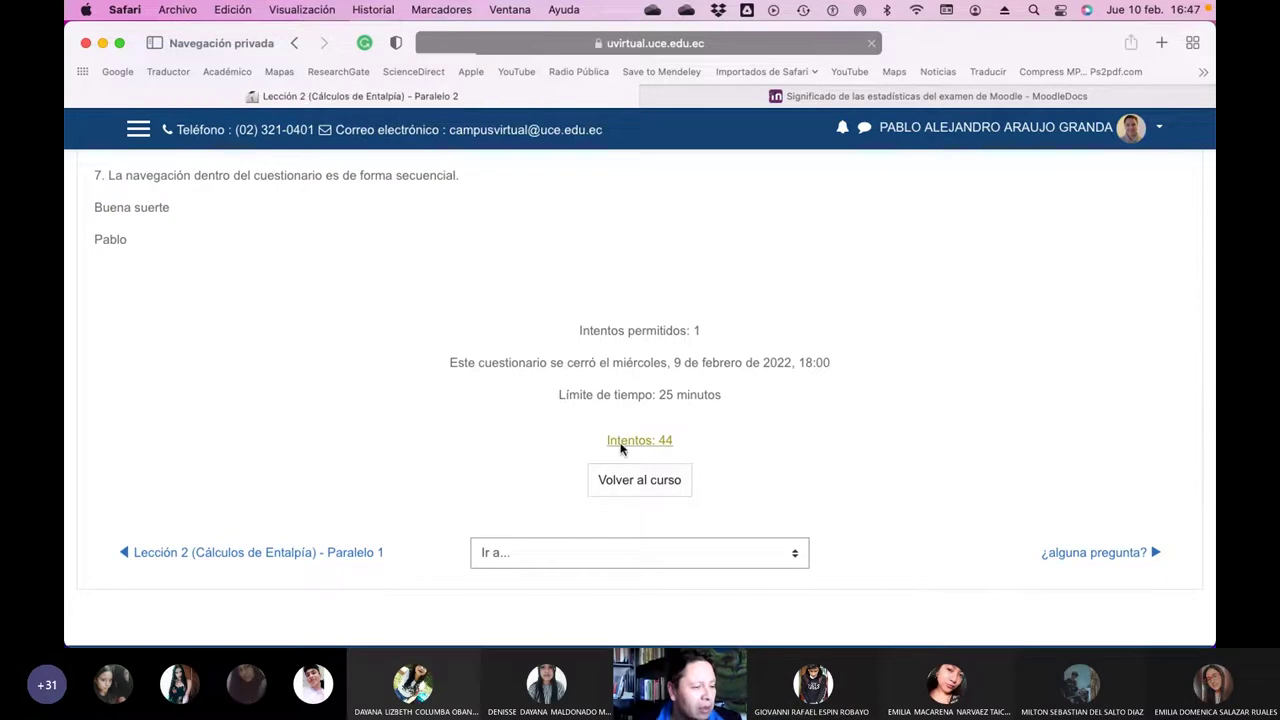
scroll(493, 437, down, 5)
scroll(493, 437, down, 8)
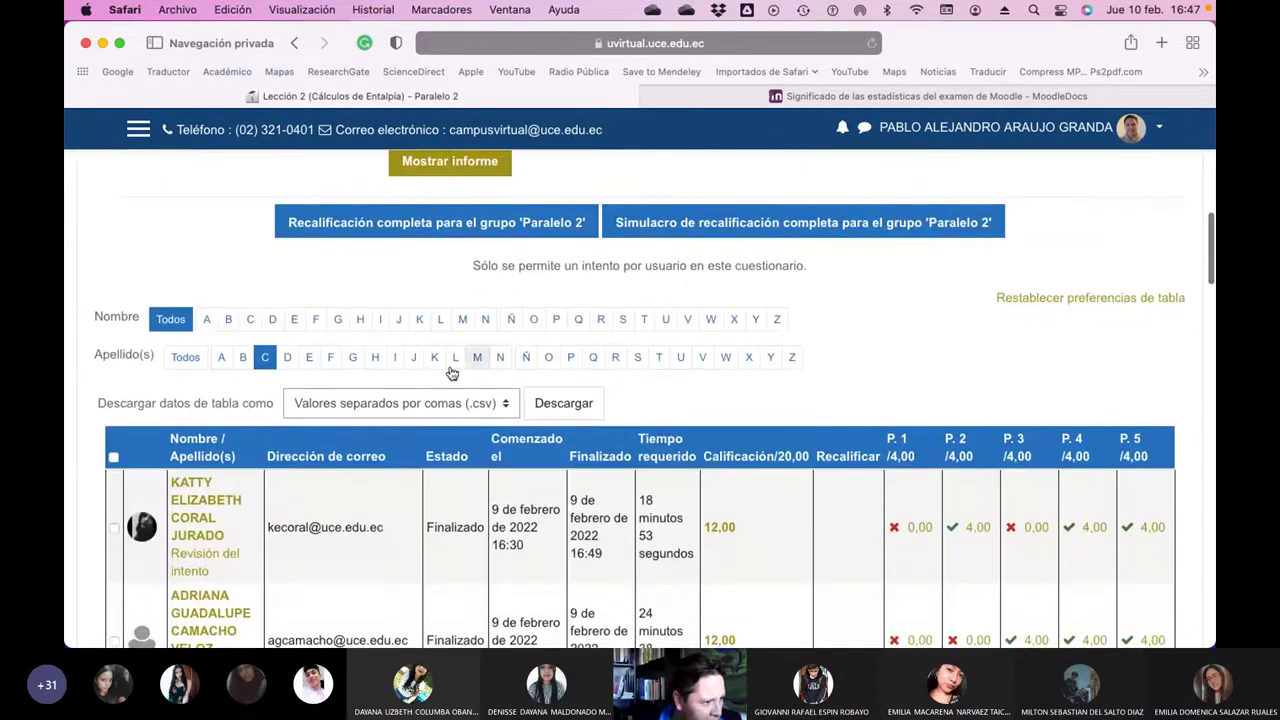
click(311, 358)
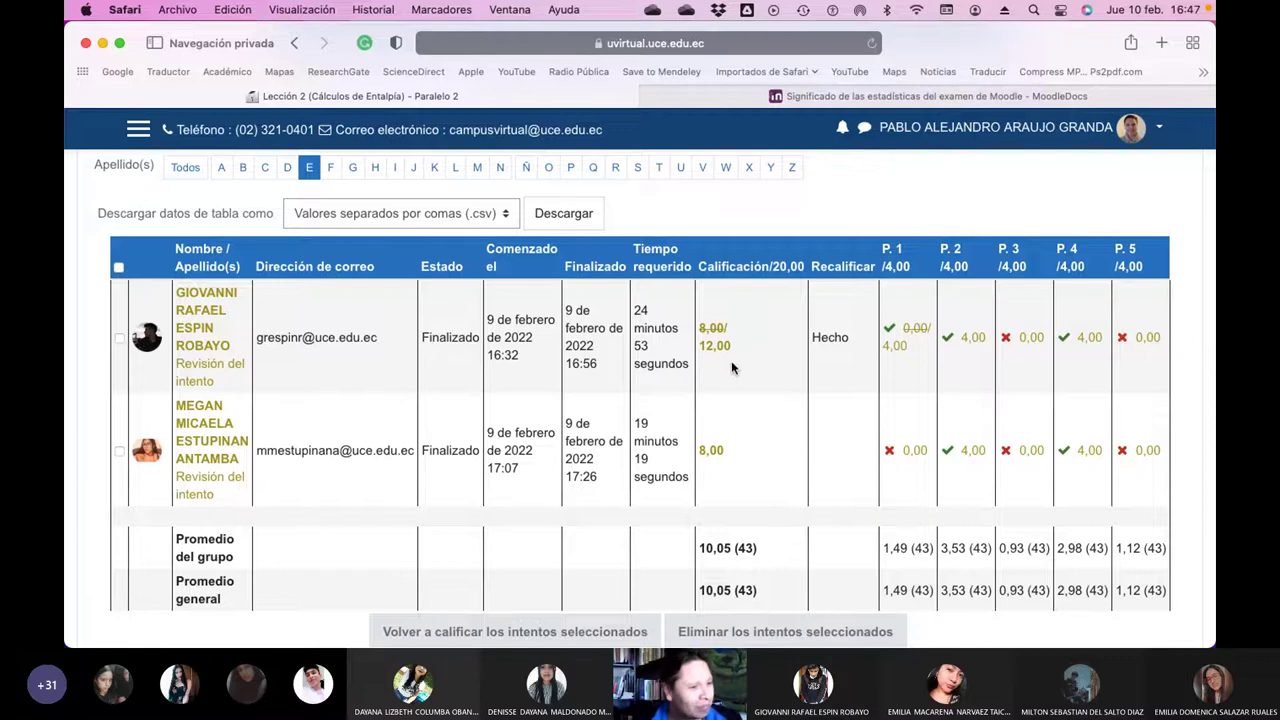
click(193, 371)
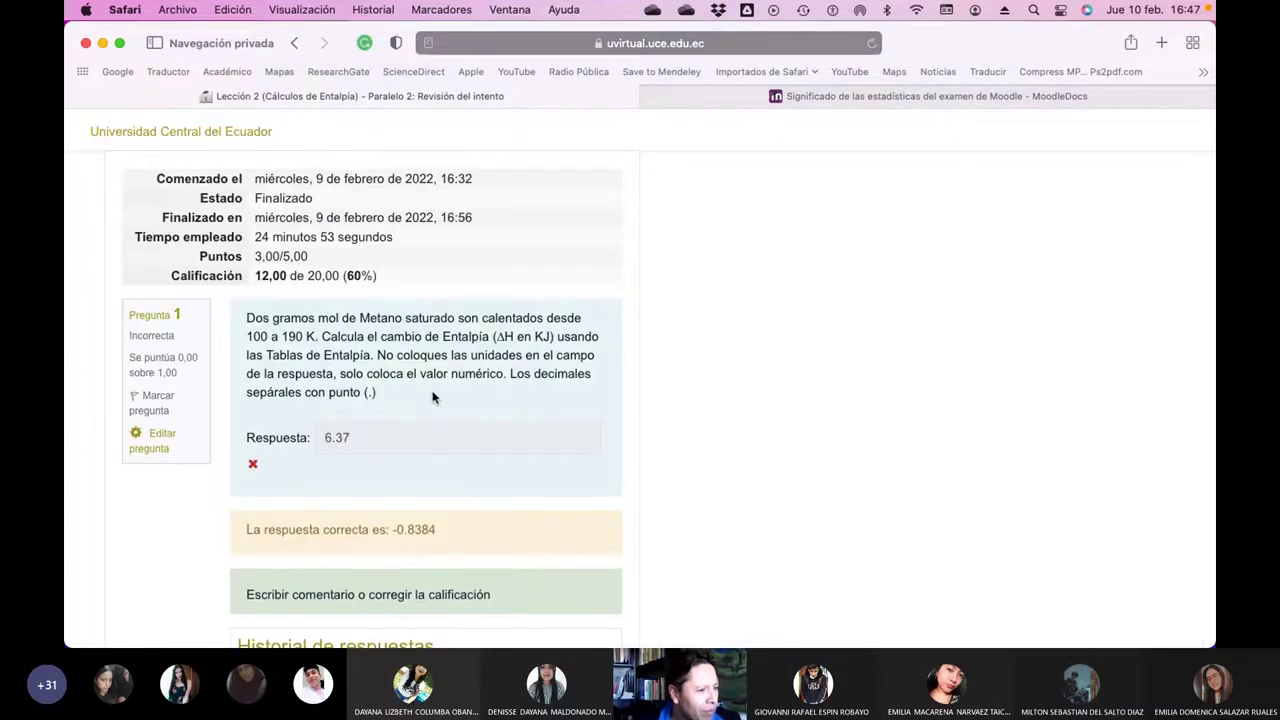
- Check the answers to questions 1 and 2 of the 16:32 attempt, magnifying question 2's submitted and correct answers to compare them
scroll(432, 397, down, 2)
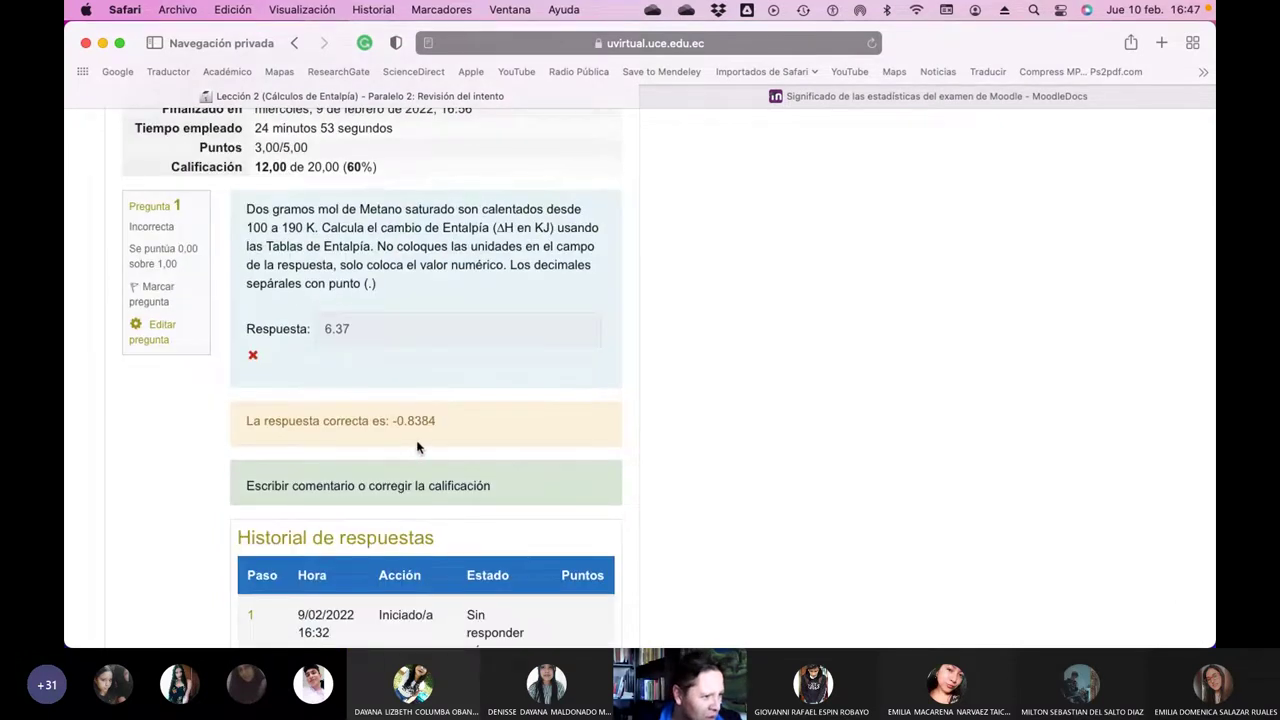
scroll(445, 352, down, 10)
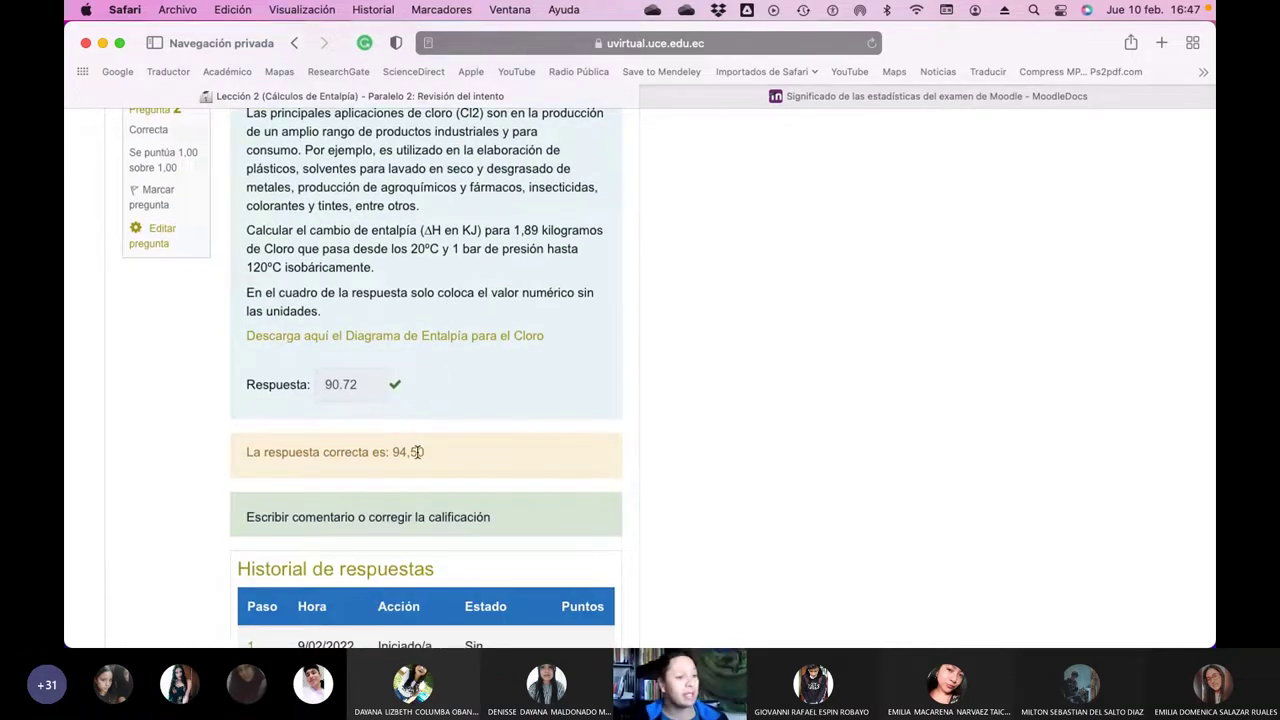
scroll(437, 430, up, 1)
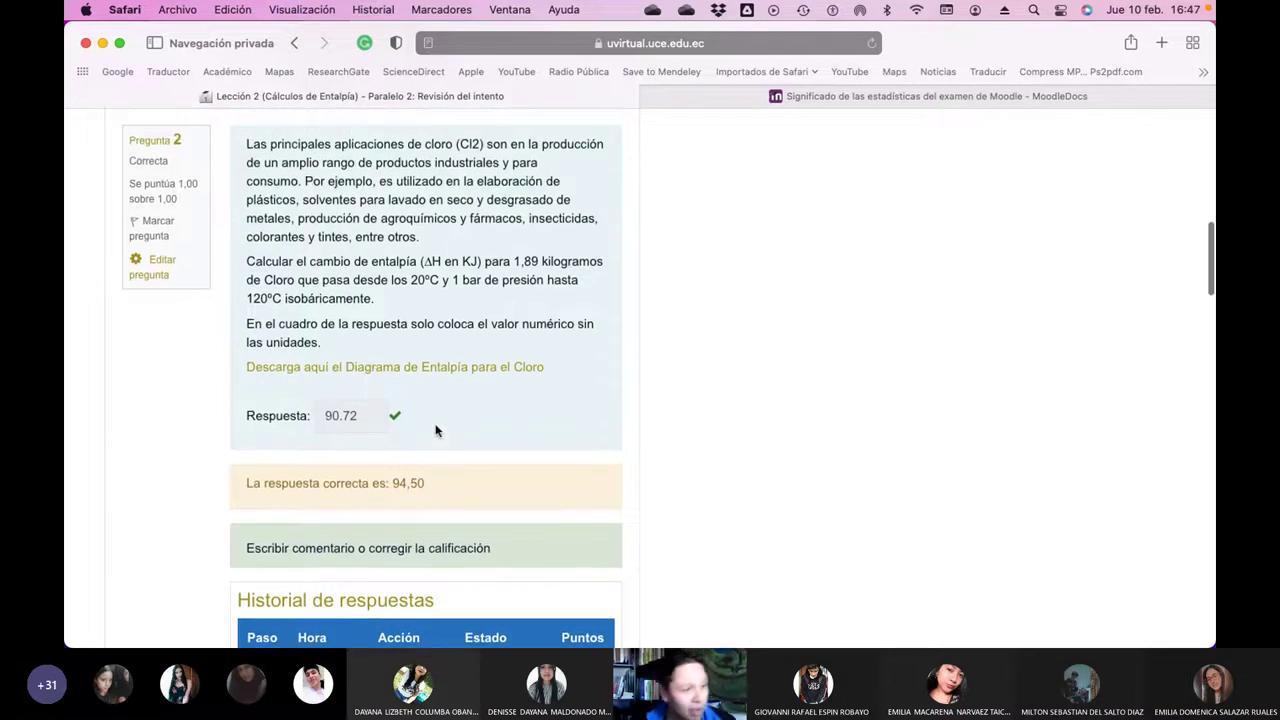
scroll(436, 430, up, 5)
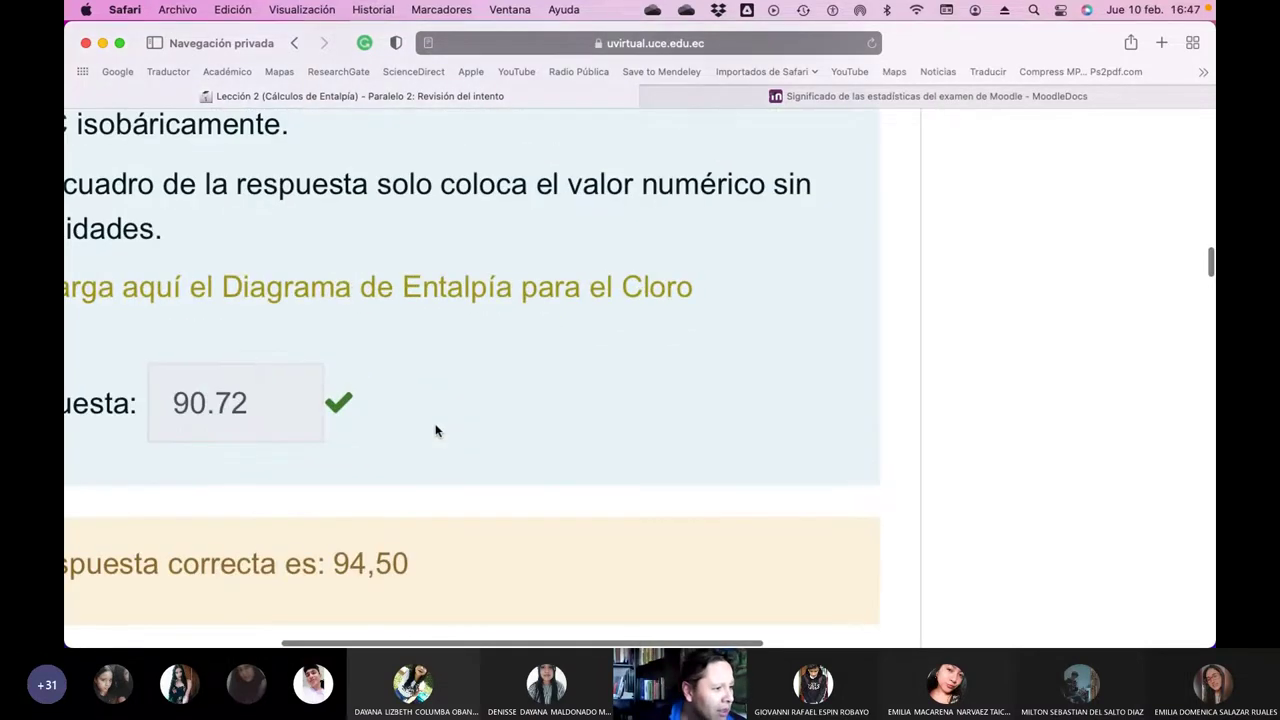
scroll(436, 430, down, 5)
scroll(436, 430, down, 1)
scroll(436, 430, up, 3)
scroll(437, 430, right, 2)
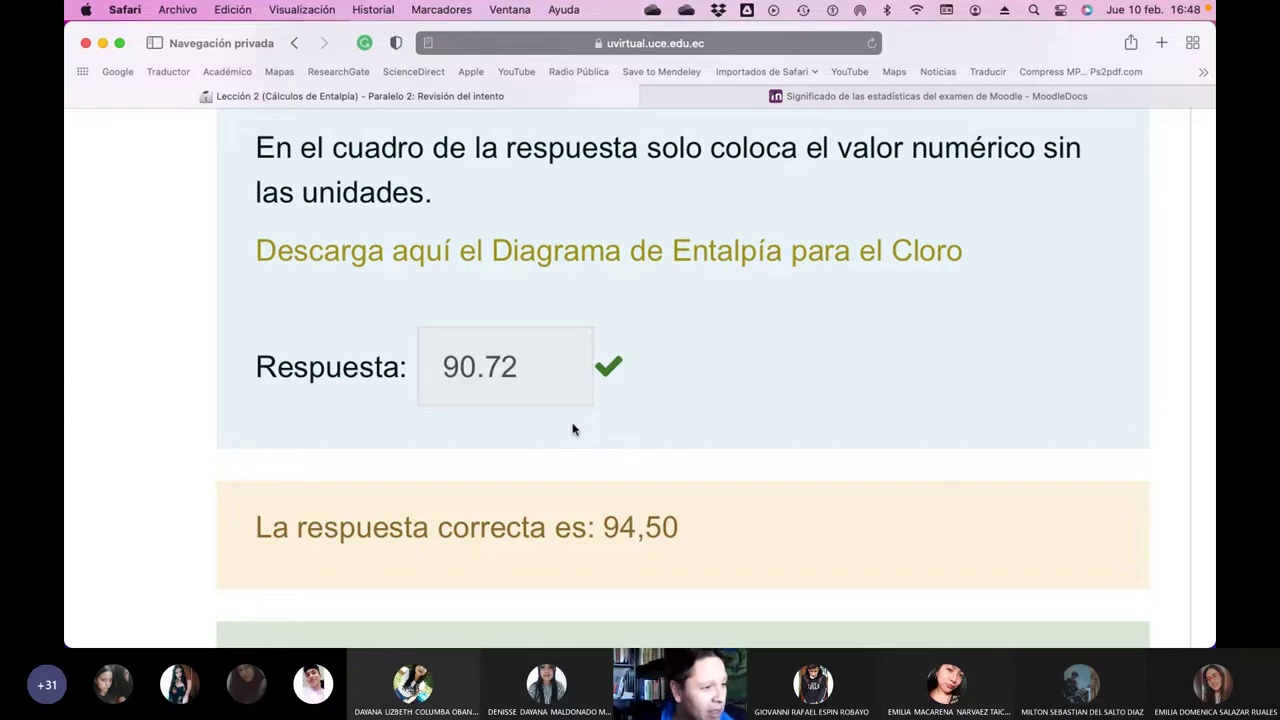
ctrl+scroll(572, 428, down, 5)
scroll(572, 428, up, 3)
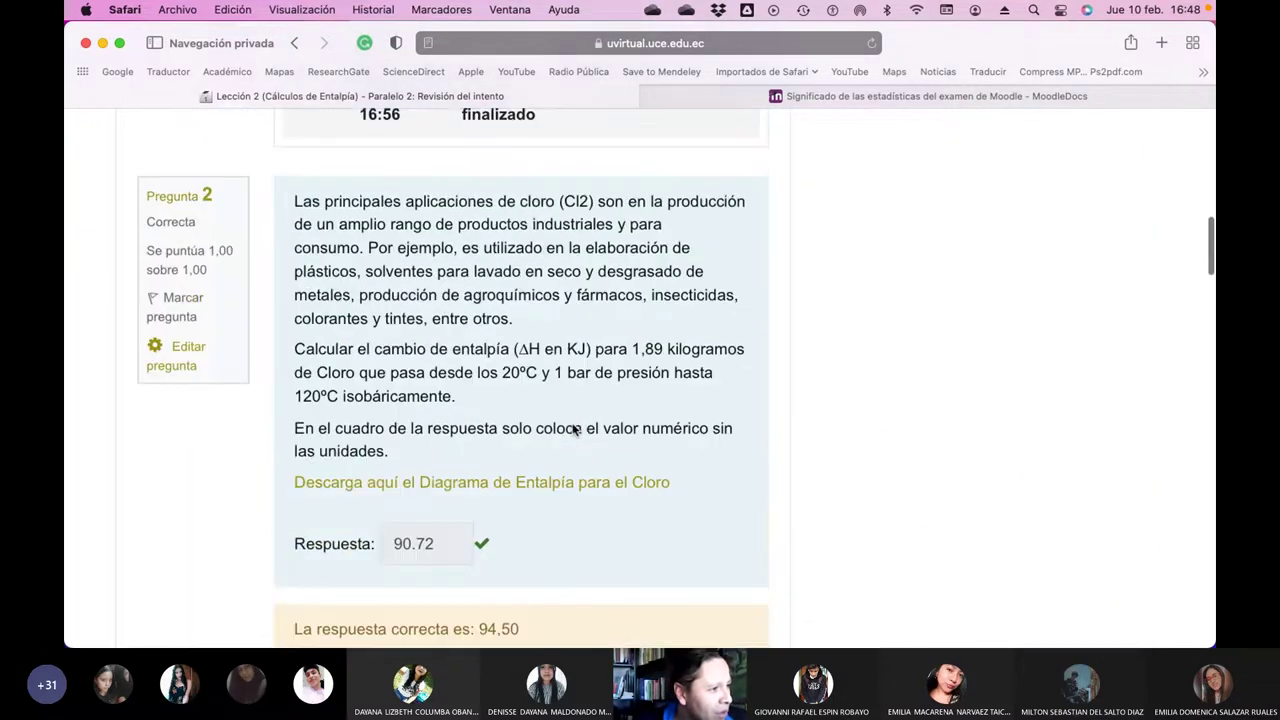
- Check the submitted answers against the correct ones for questions 3 to 5, and finish the attempt review
scroll(572, 428, down, 15)
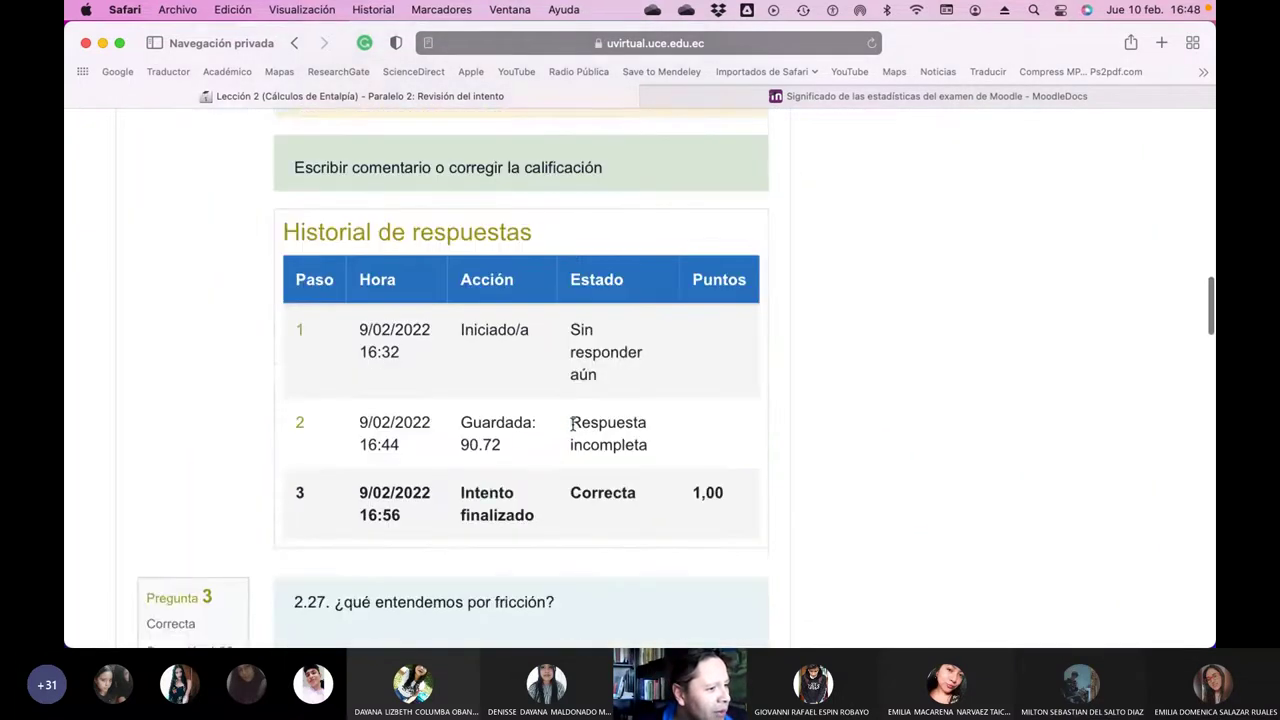
scroll(572, 423, down, 10)
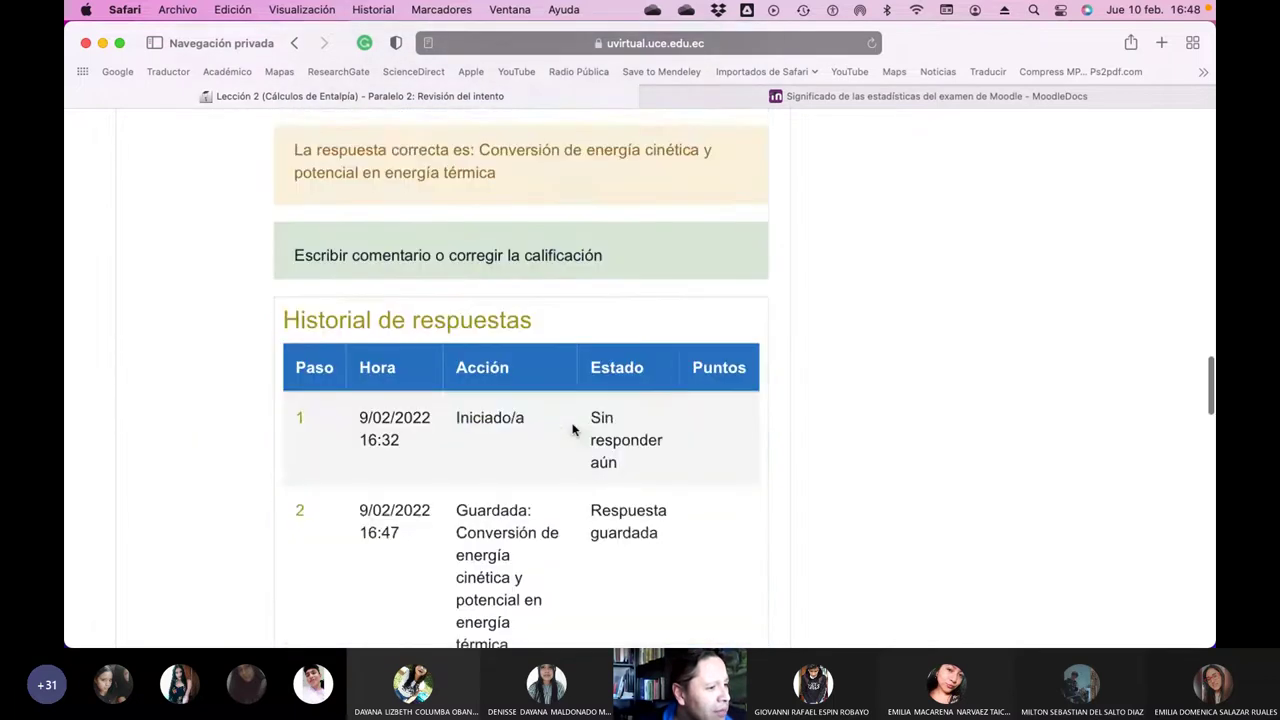
scroll(572, 430, down, 7)
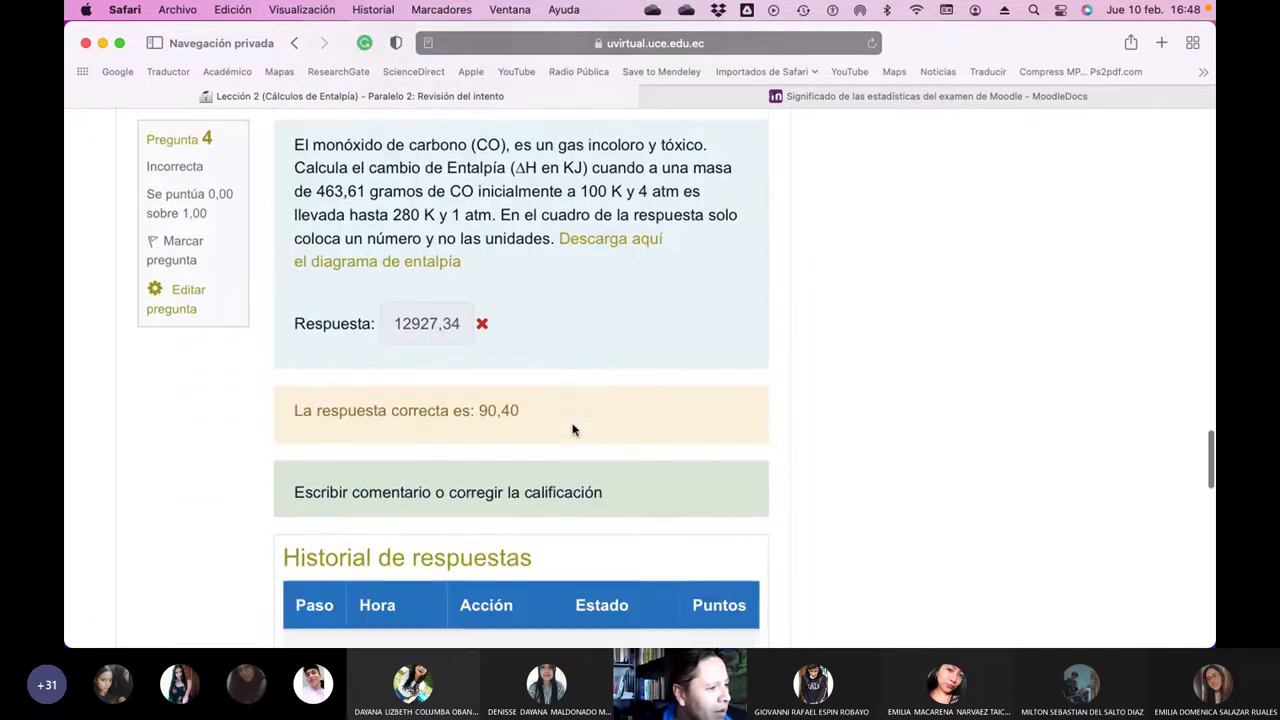
scroll(572, 430, up, 1)
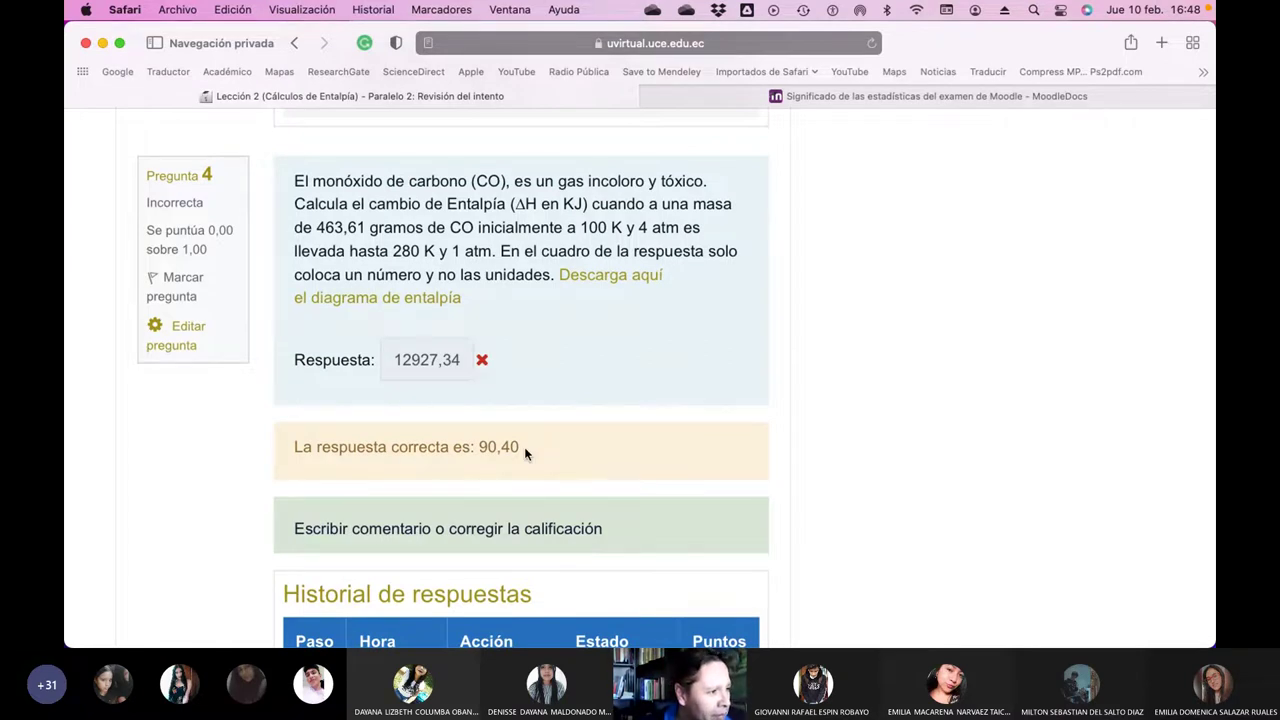
scroll(525, 453, down, 3)
scroll(525, 453, down, 12)
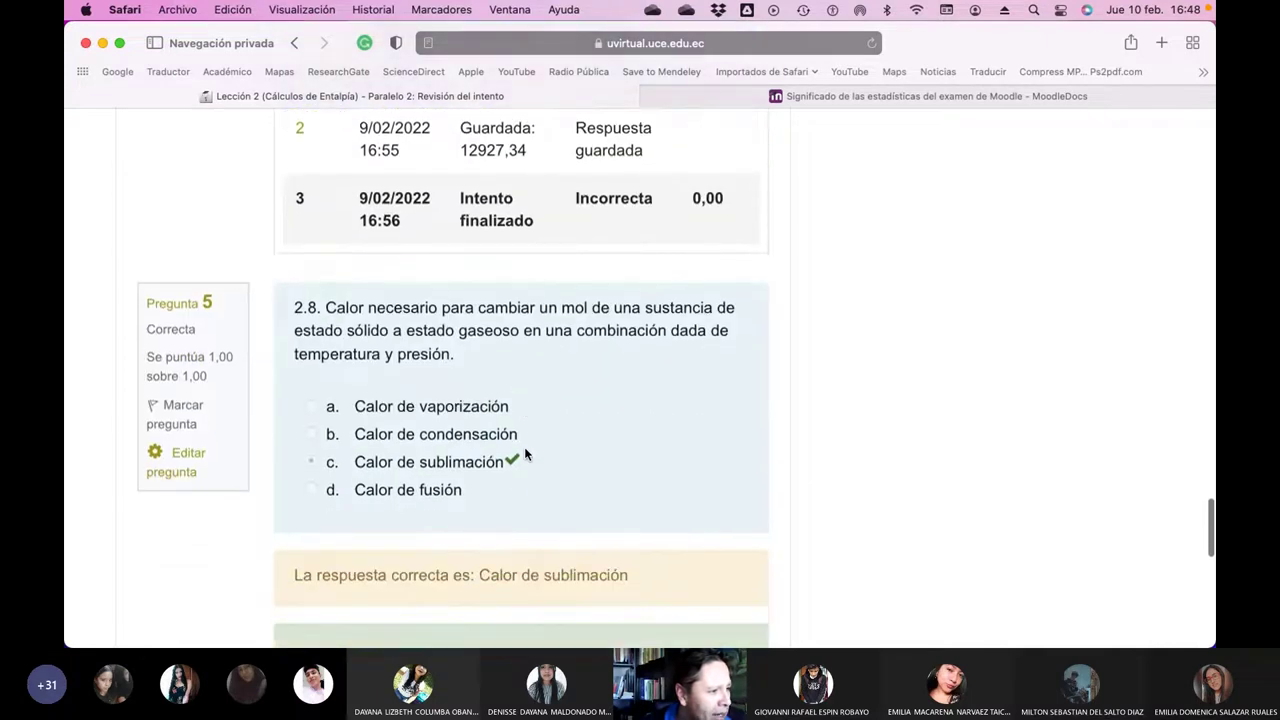
scroll(525, 453, down, 8)
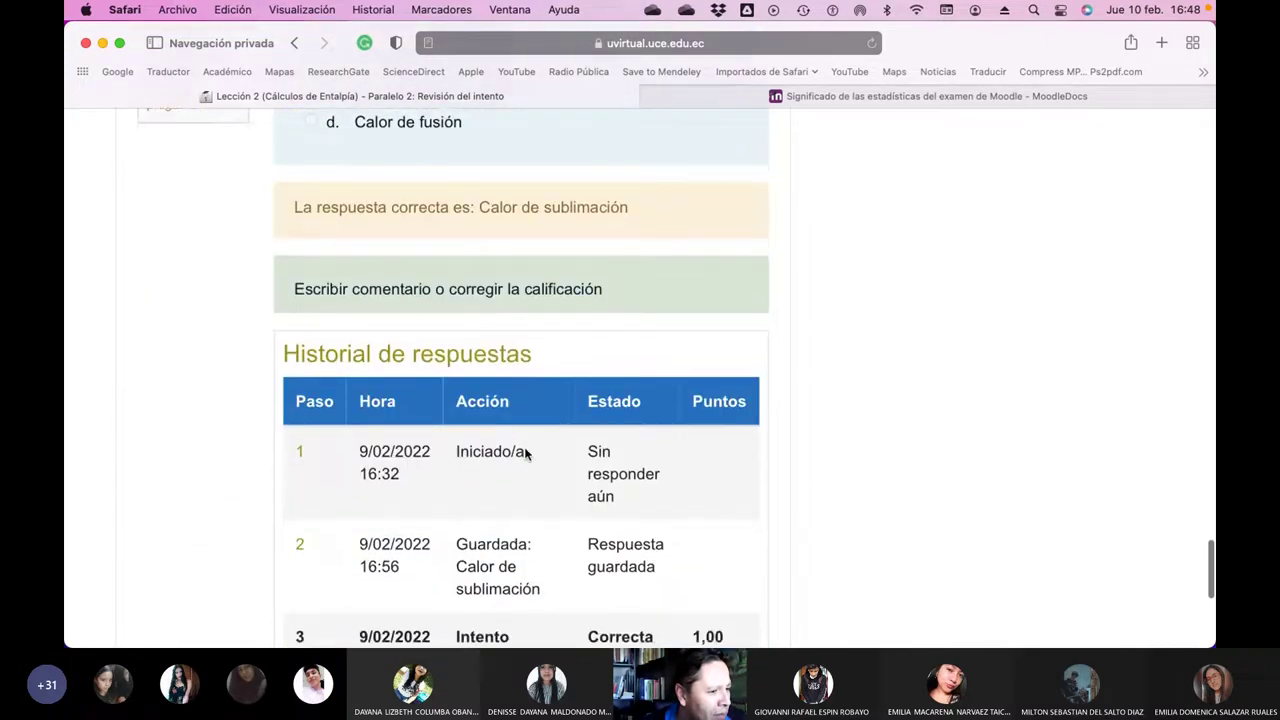
scroll(525, 453, up, 4)
scroll(525, 453, down, 10)
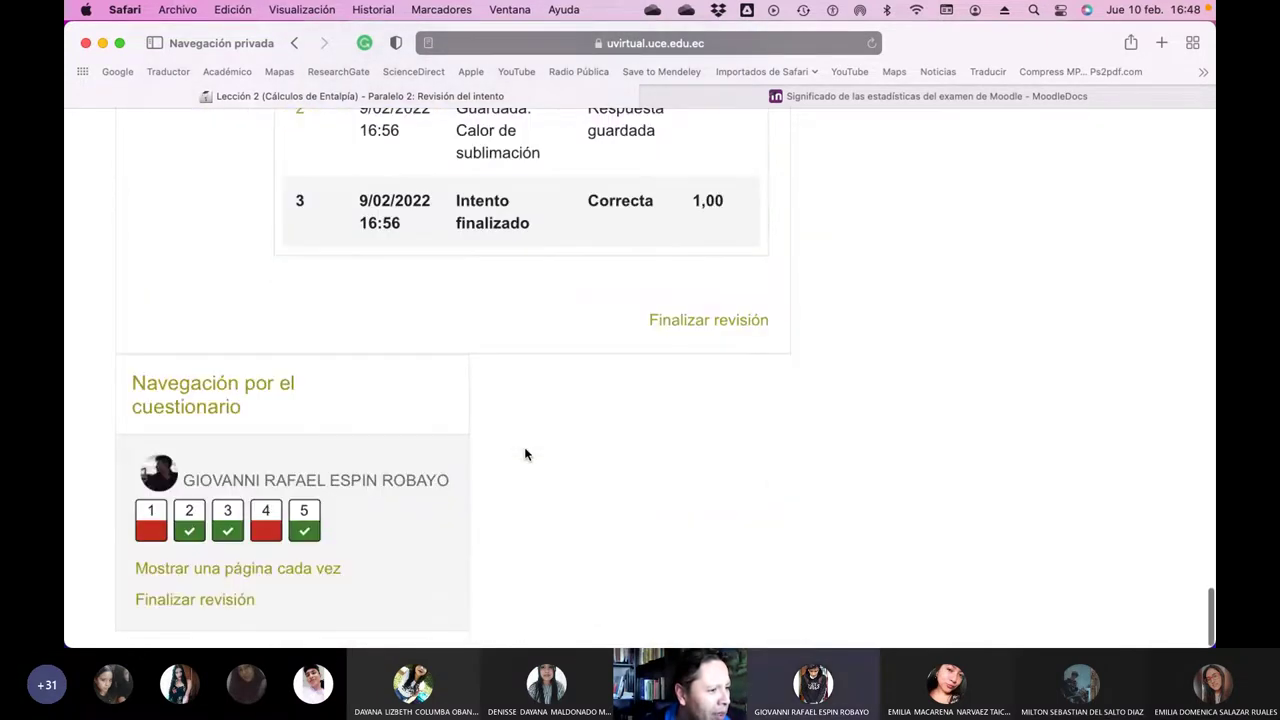
click(671, 377)
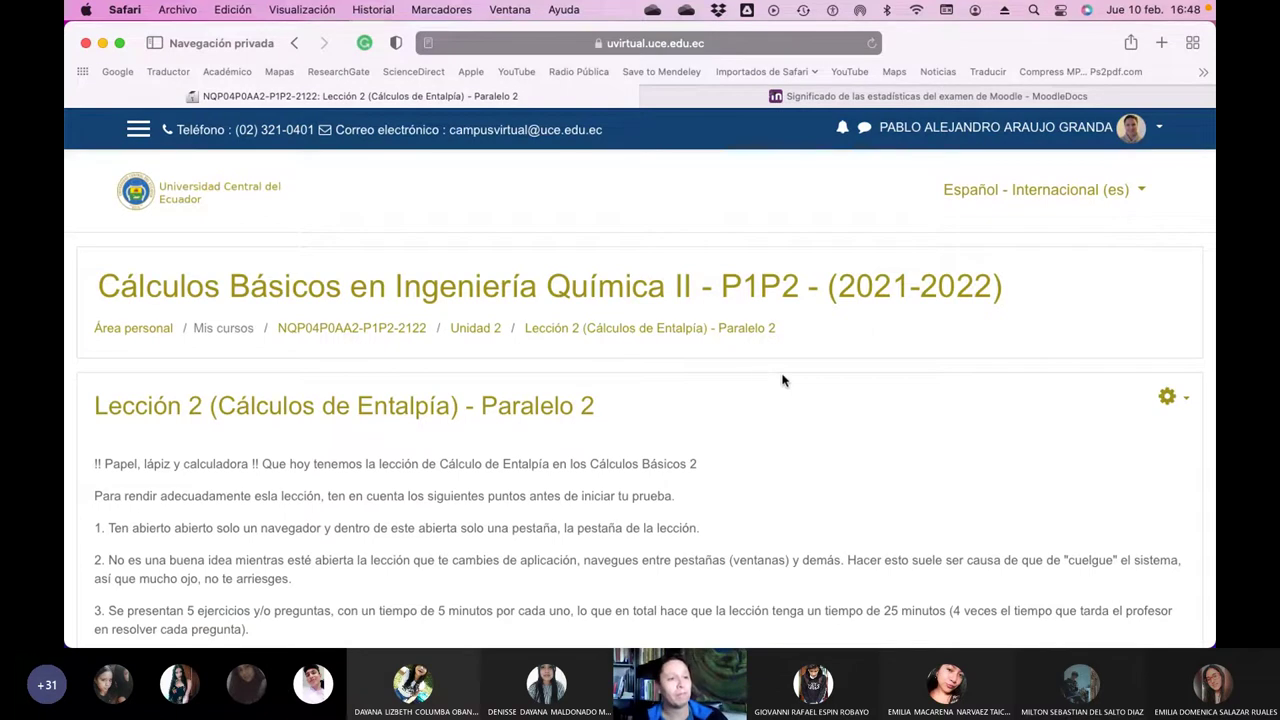
- Return from the Lección 2 quiz page to the Unidad 2 section of course NQP04P0AA2-P1P2-2122
scroll(784, 380, down, 8)
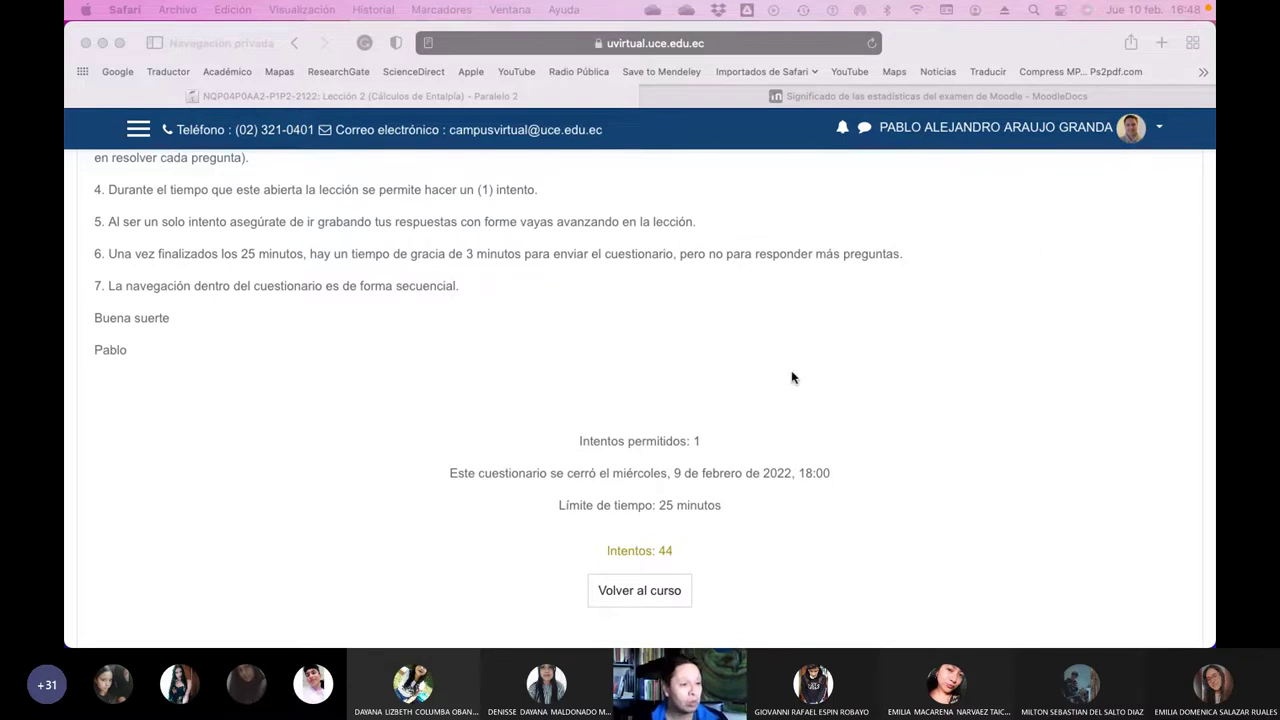
scroll(566, 429, down, 3)
scroll(565, 430, up, 10)
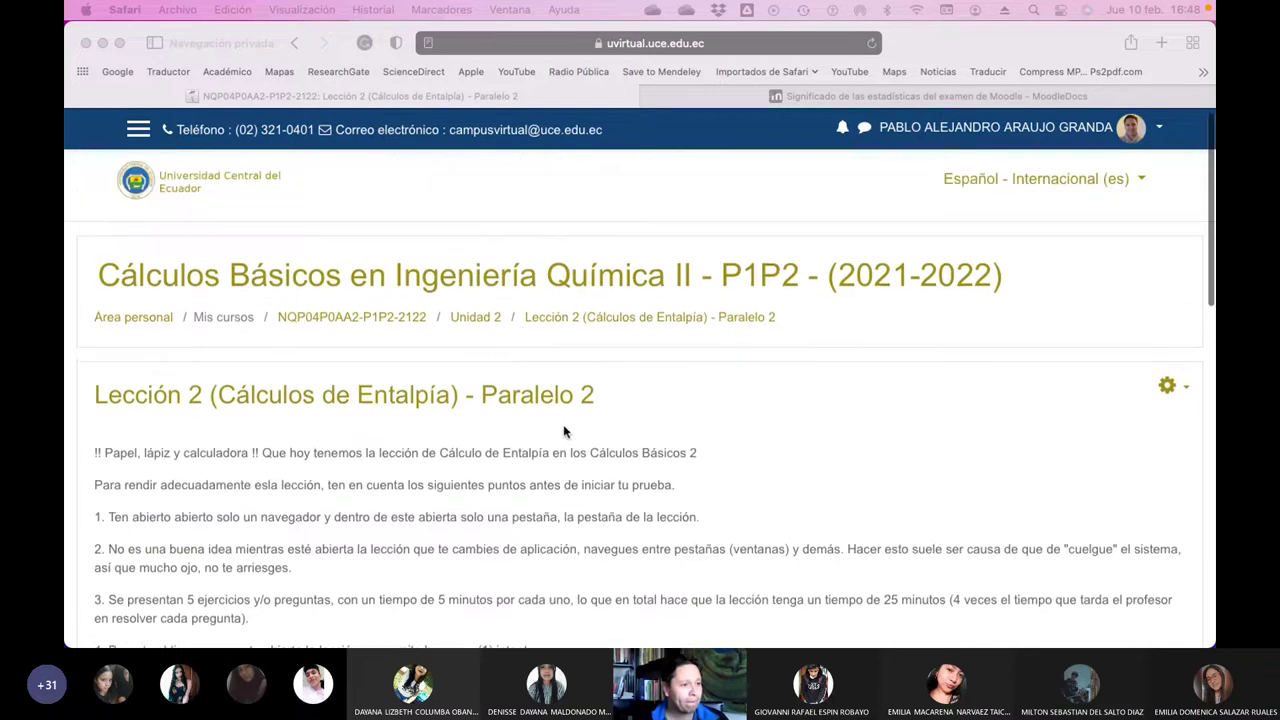
click(363, 334)
click(363, 334)
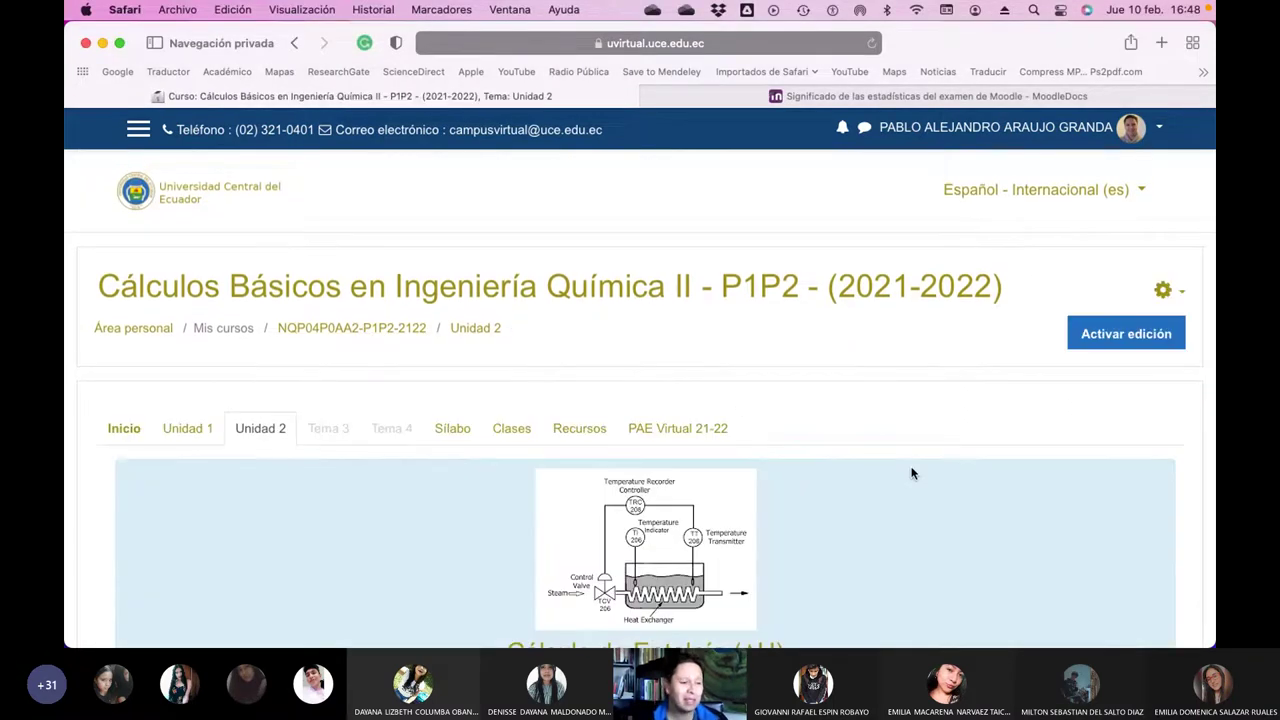
scroll(911, 473, down, 3)
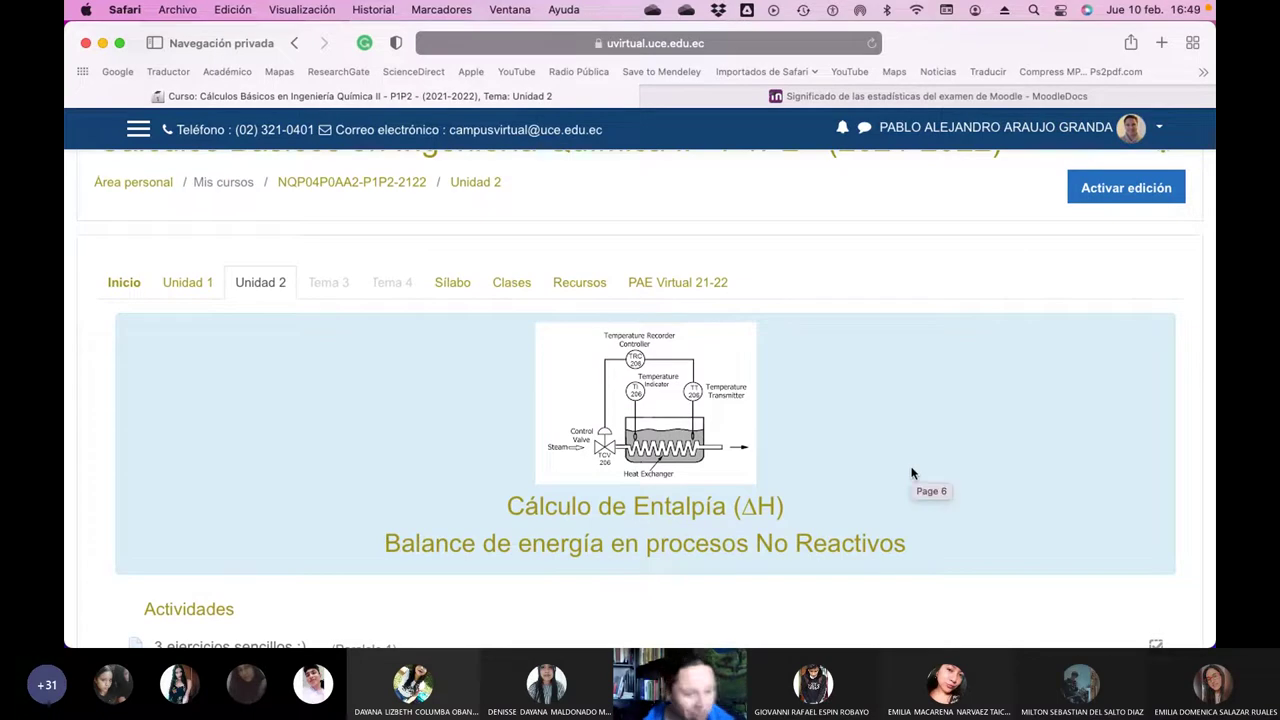